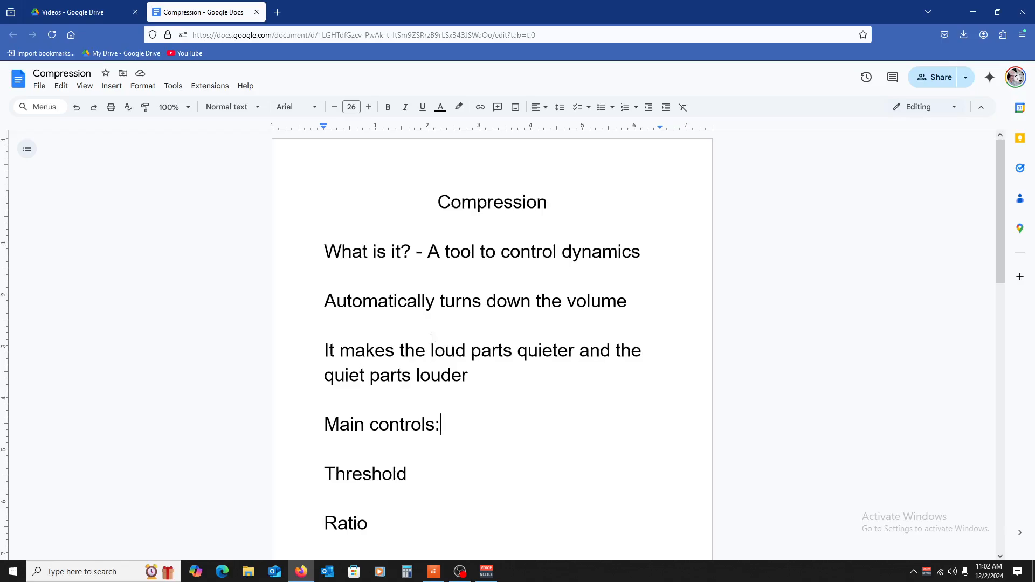
Step: Read through the Compression notes, from the definition of the tool to the list of main controls
scroll(433, 360, "down", 2)
scroll(433, 360, "down", 3)
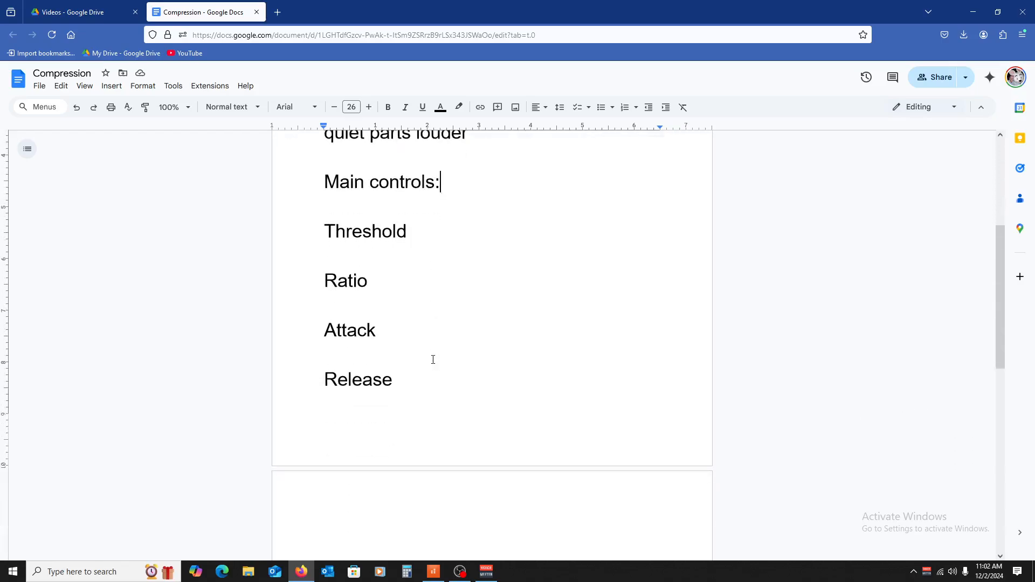
scroll(433, 360, "up", 5)
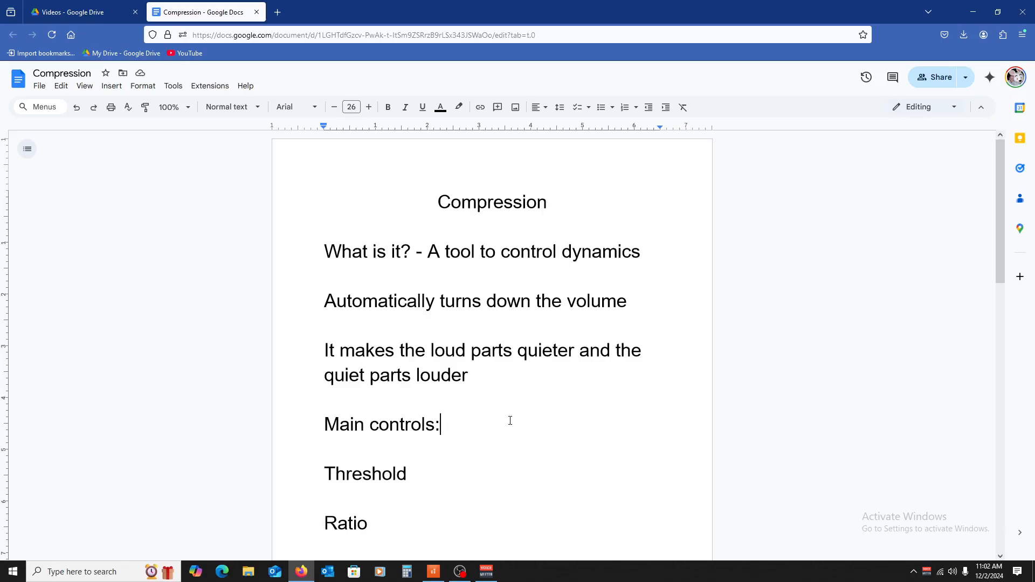
scroll(498, 419, "down", 1)
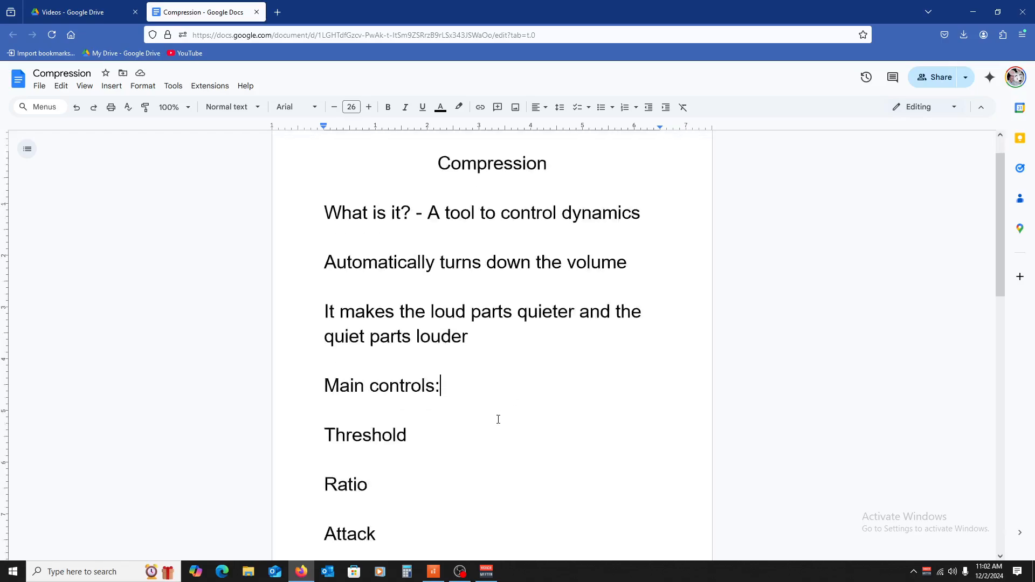
scroll(499, 419, "down", 2)
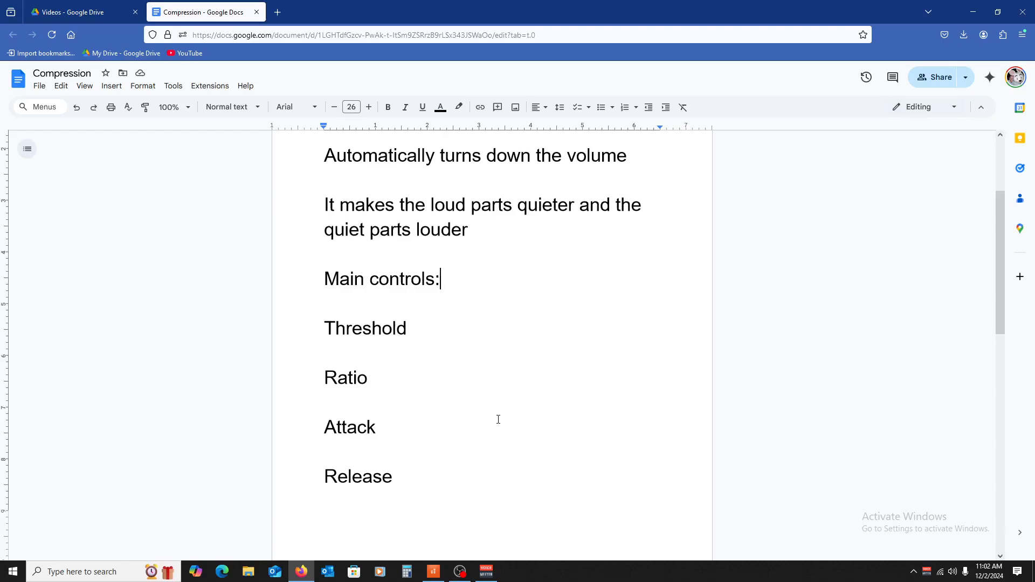
scroll(498, 420, "up", 3)
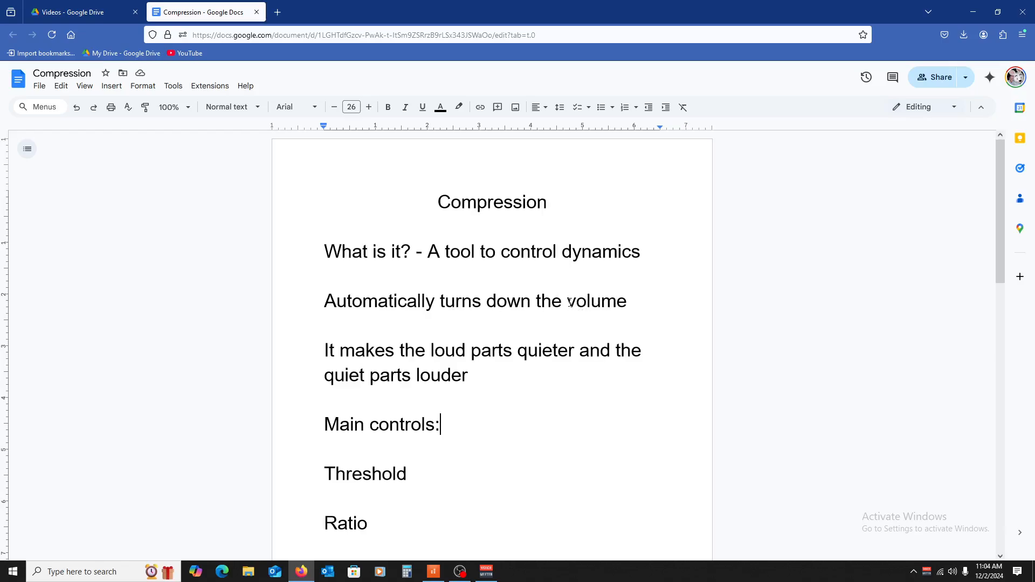
scroll(474, 350, "down", 2)
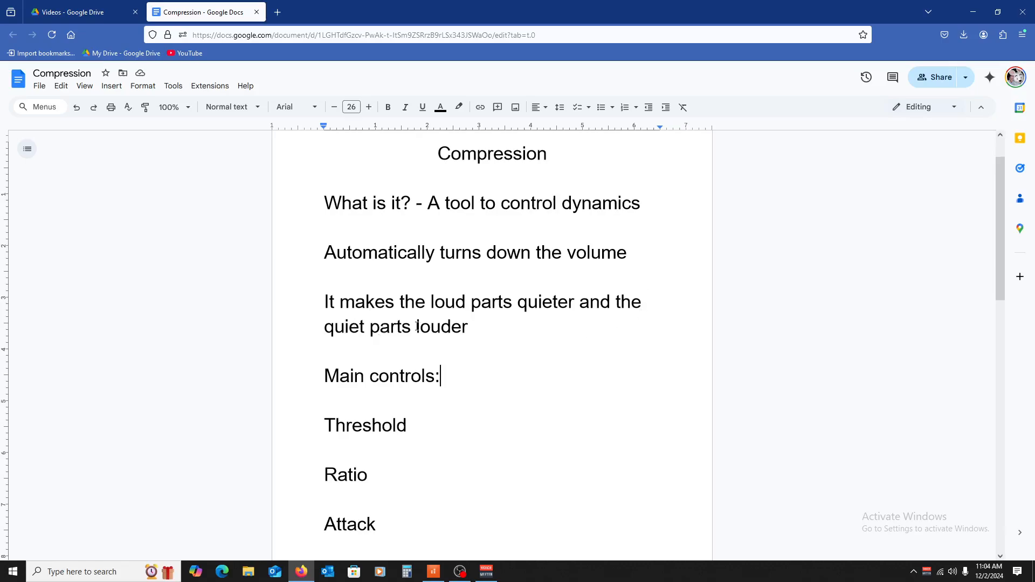
scroll(447, 377, "down", 4)
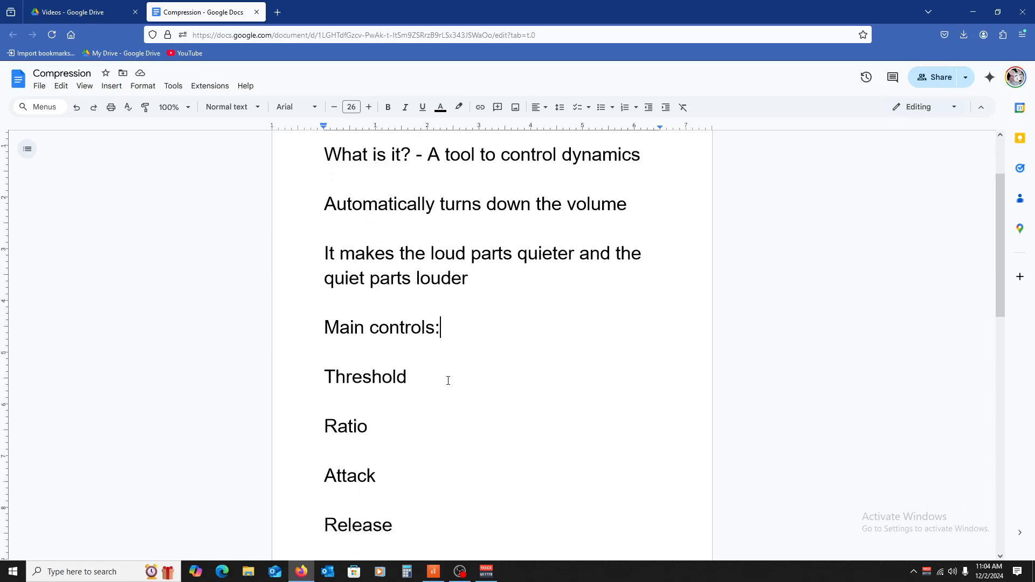
scroll(446, 376, "down", 2)
scroll(485, 383, "up", 2)
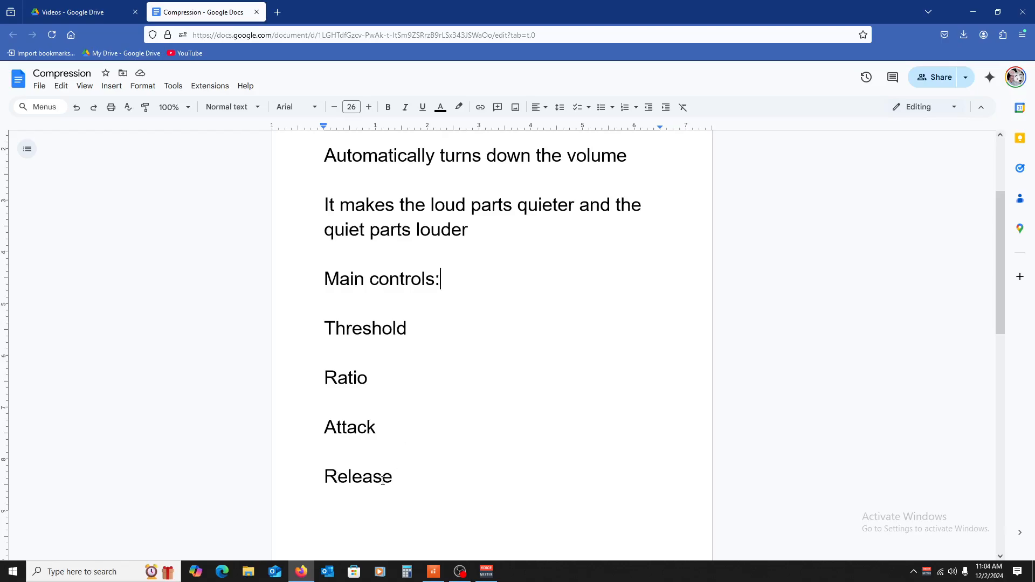
scroll(400, 452, "up", 1)
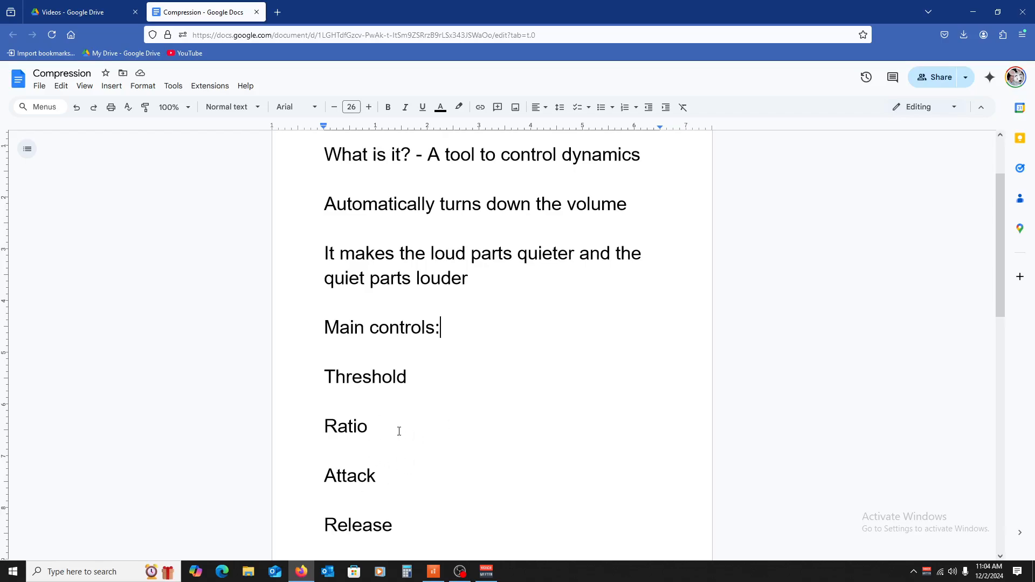
scroll(418, 458, "up", 2)
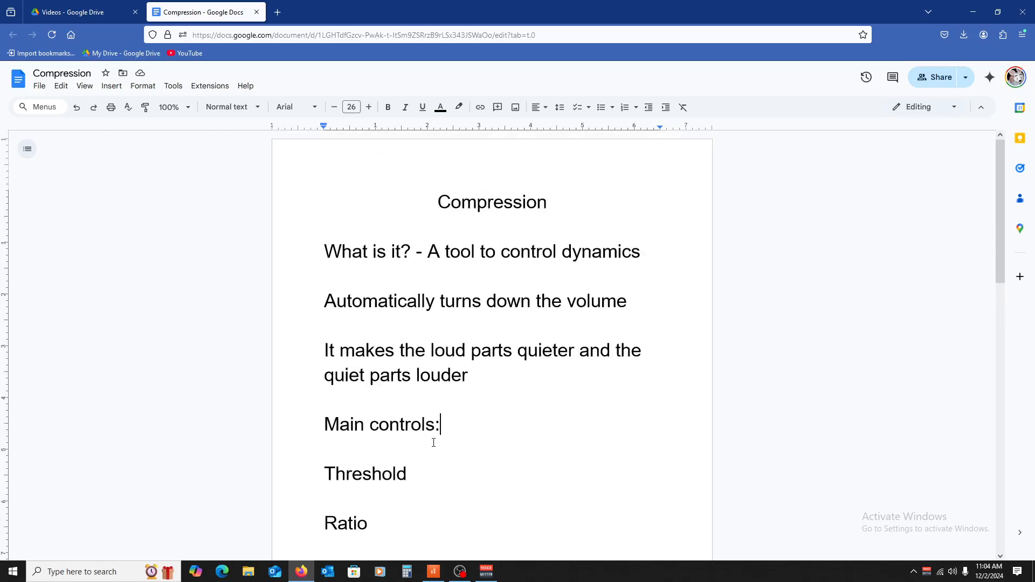
scroll(460, 392, "down", 3)
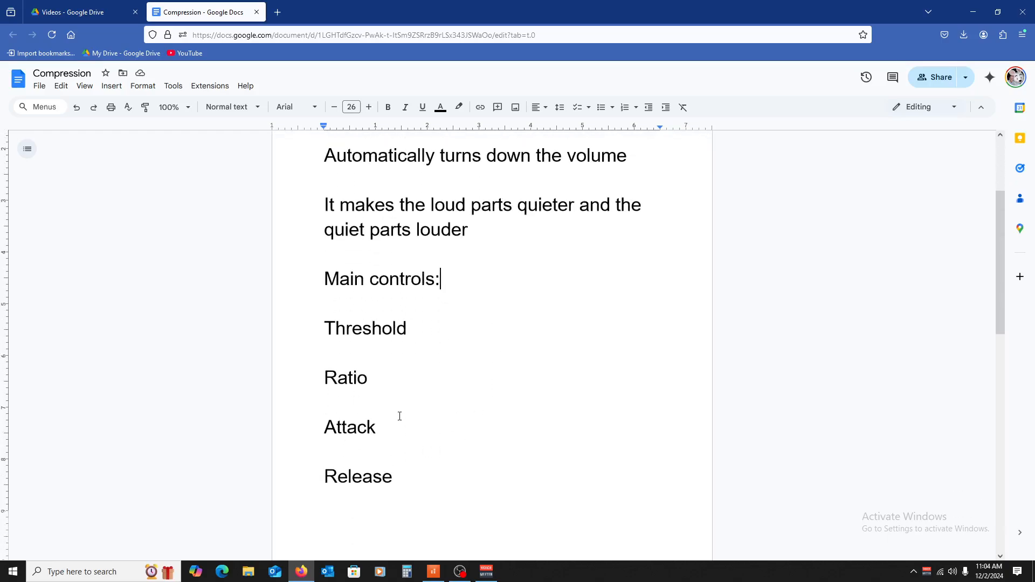
scroll(401, 418, "up", 3)
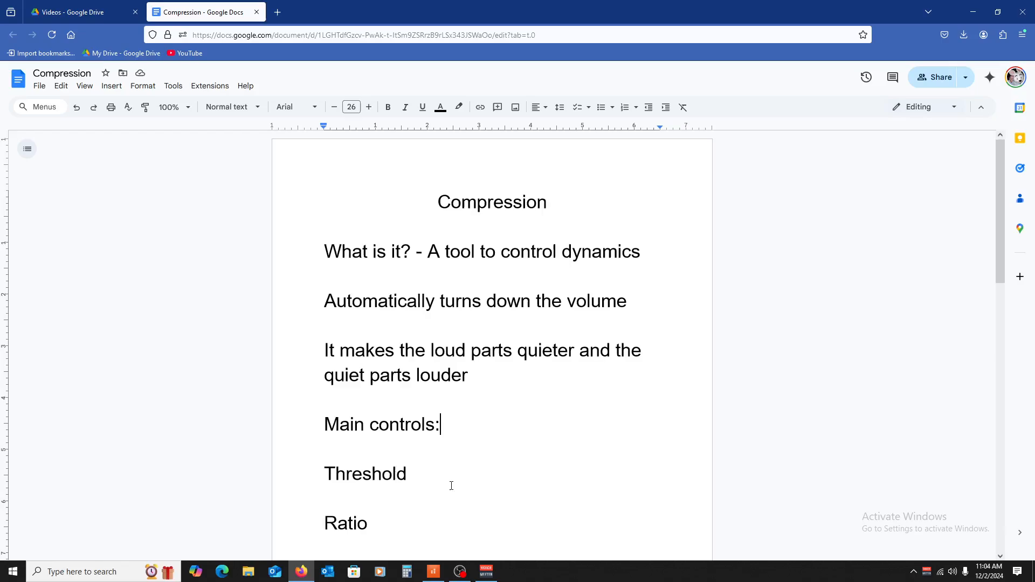
scroll(447, 450, "down", 3)
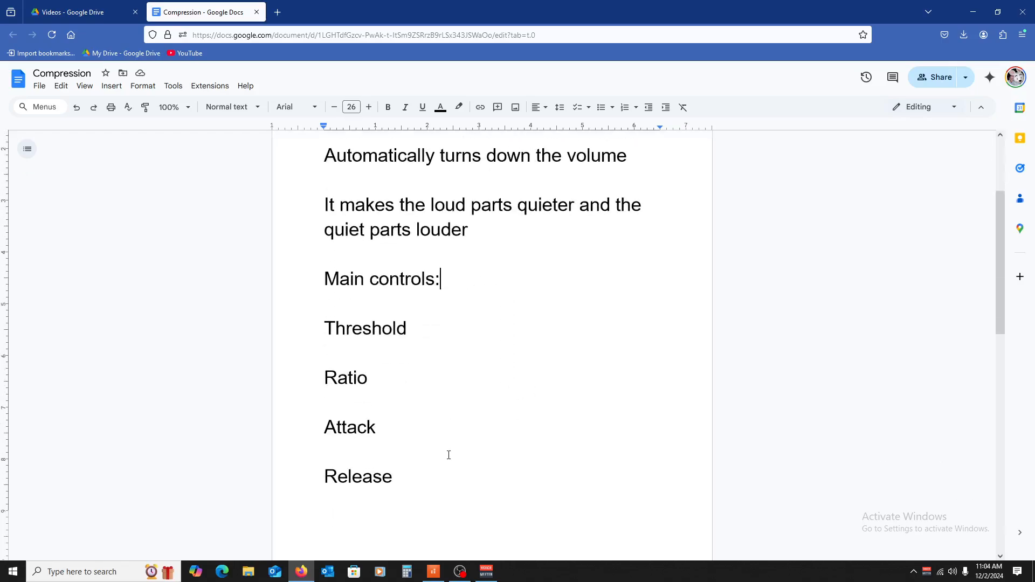
scroll(461, 438, "up", 3)
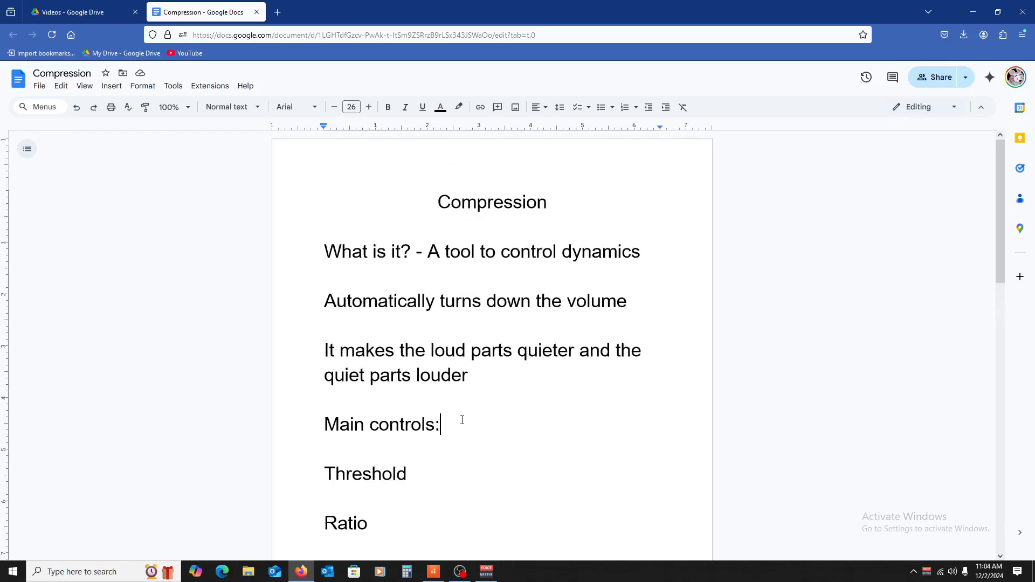
scroll(450, 397, "down", 3)
scroll(469, 388, "up", 3)
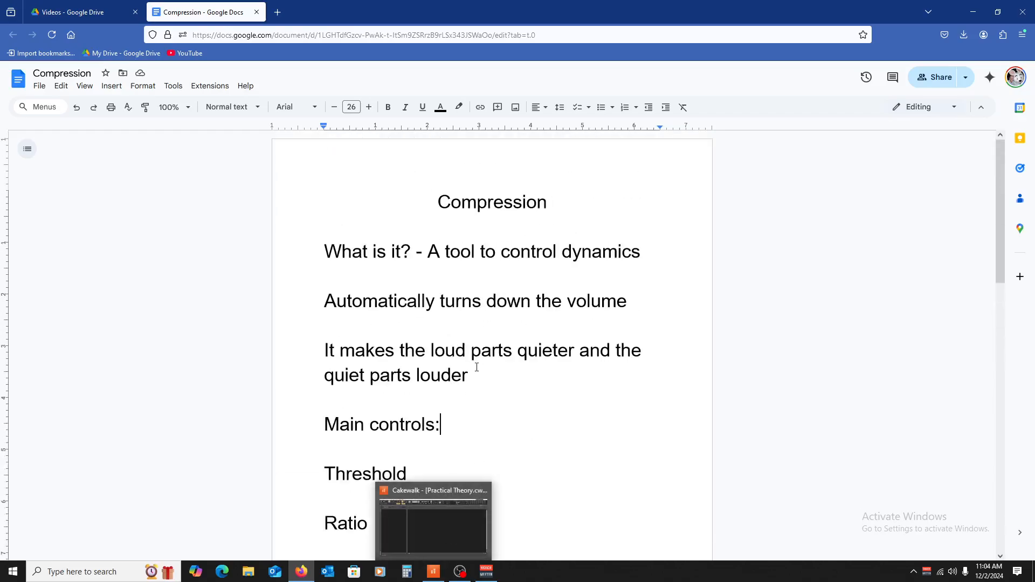
scroll(499, 340, "down", 4)
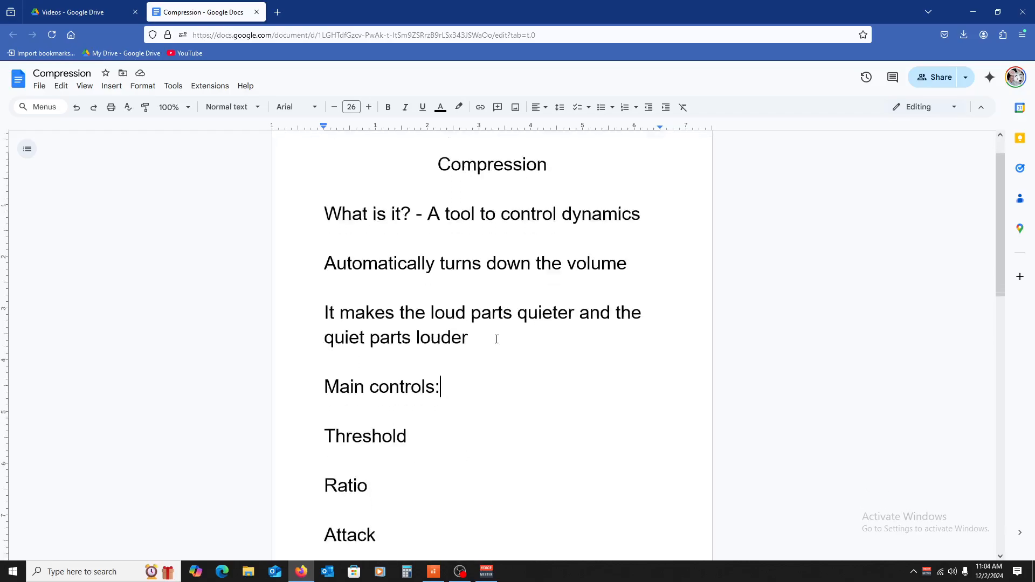
scroll(496, 340, "up", 4)
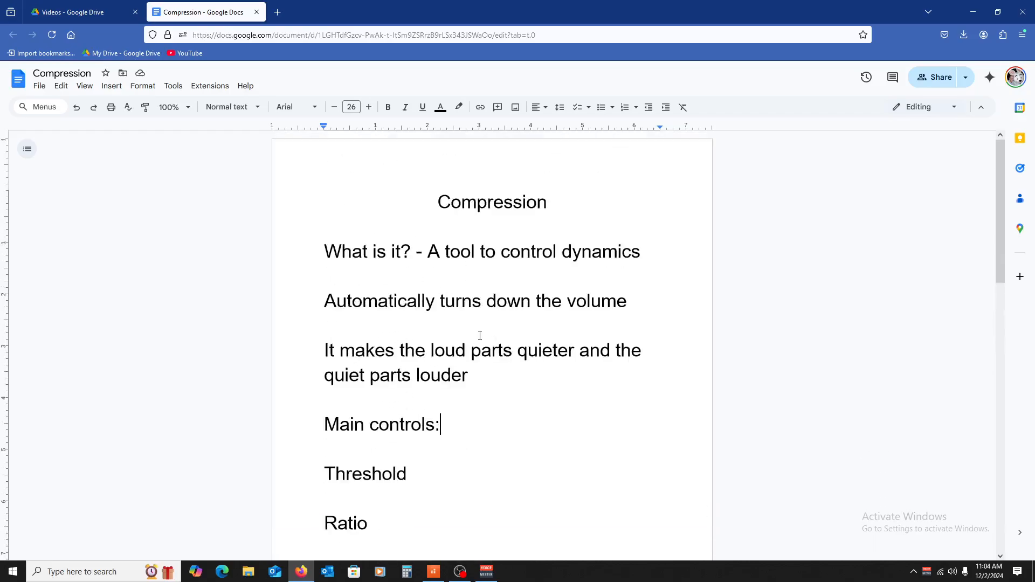
scroll(479, 370, "down", 2)
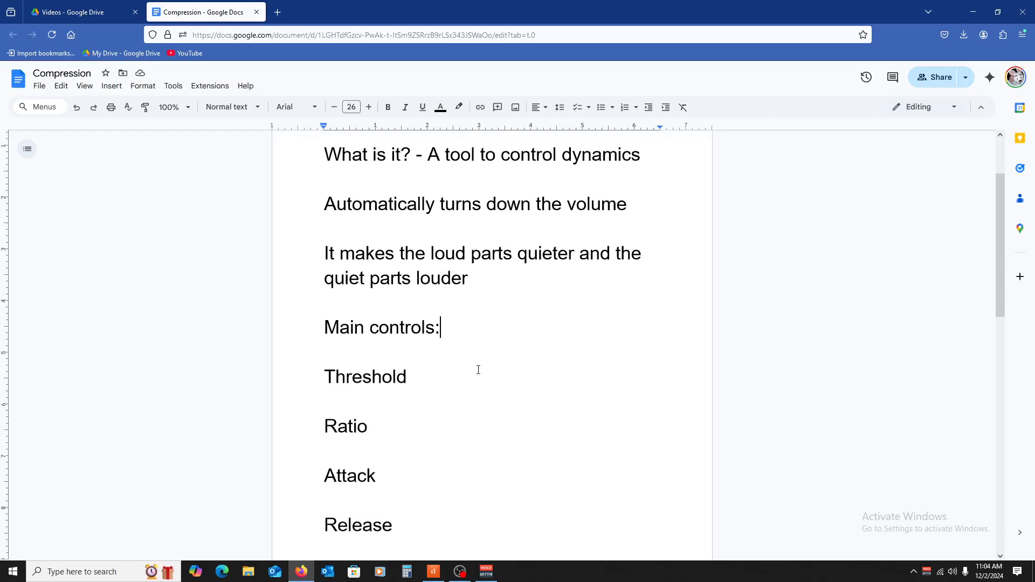
Step: Switch to the Practical Theory project in Cakewalk and insert a Battery 4 soft synth with the default track options
left_click(433, 572)
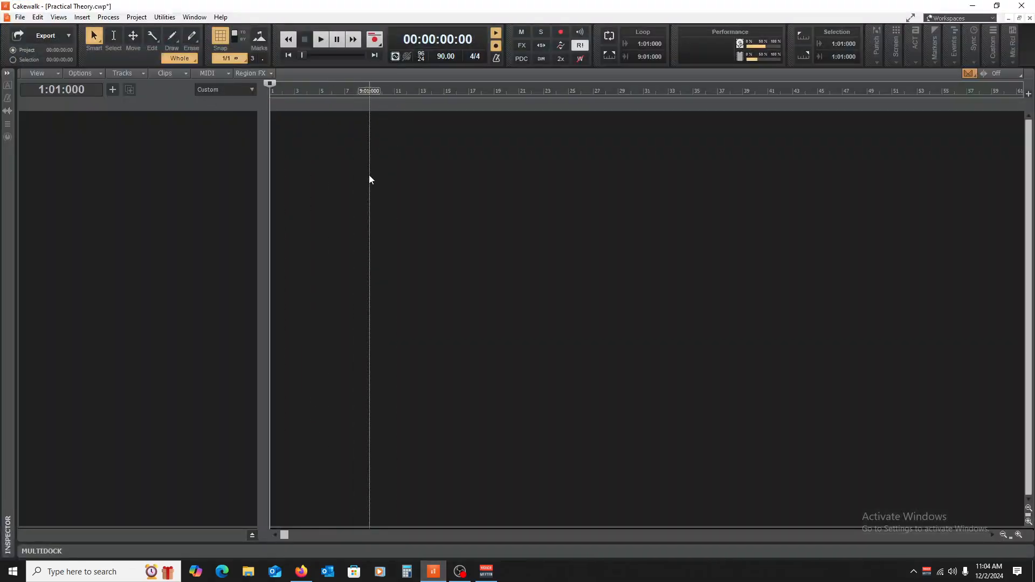
left_click(81, 20)
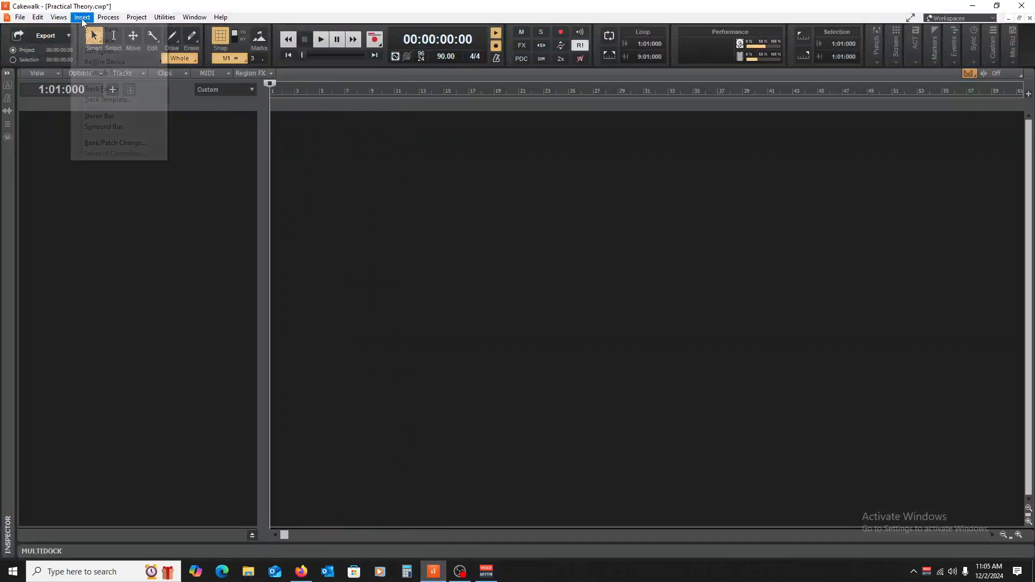
left_click(100, 51)
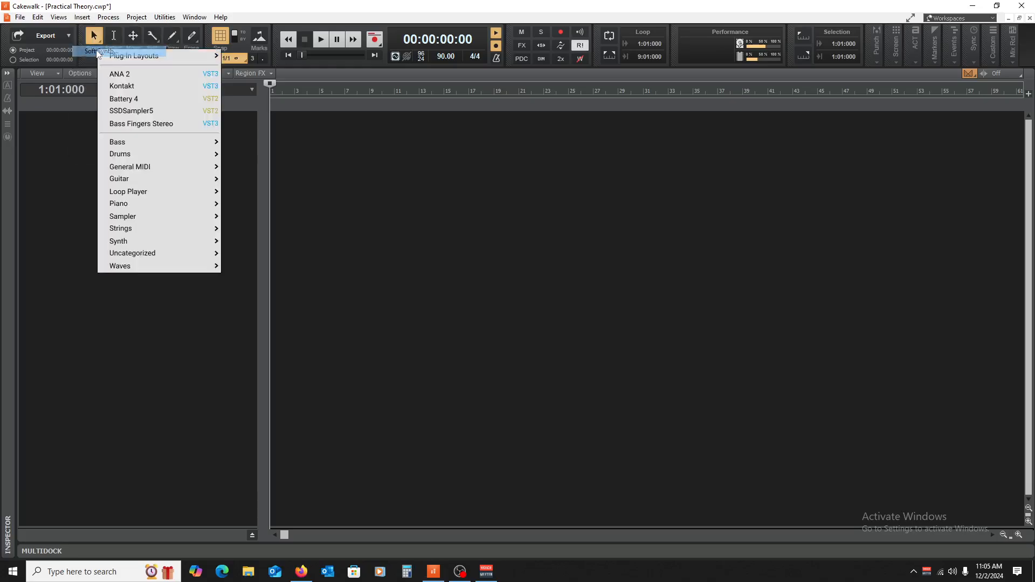
left_click(155, 99)
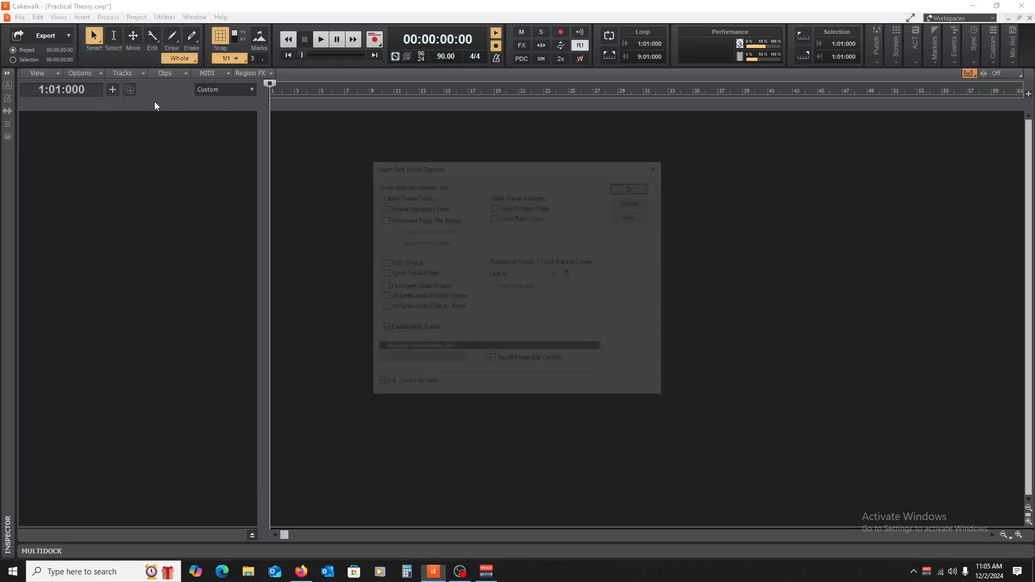
left_click(635, 186)
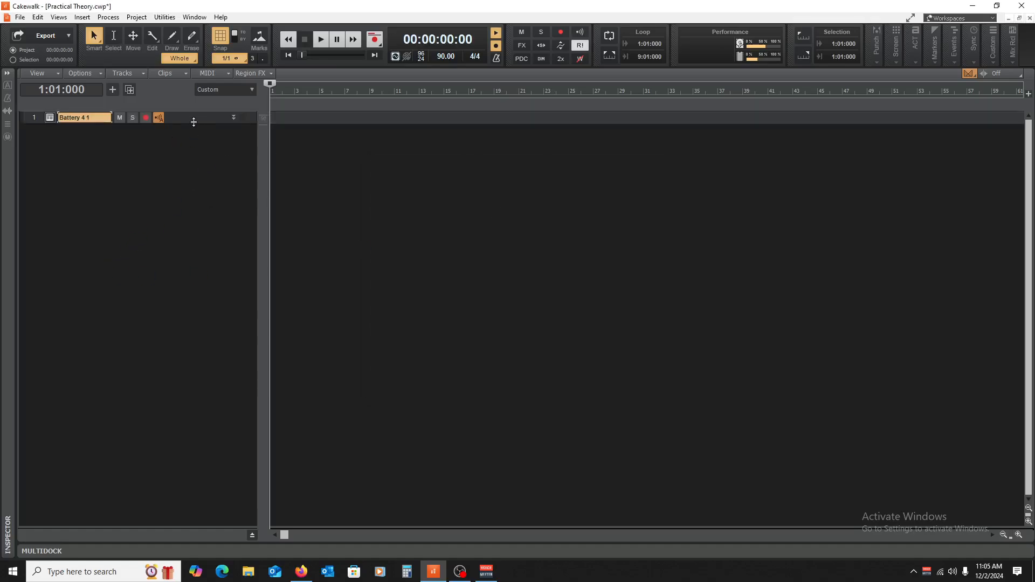
Step: Expand the Battery 4 track, set its input to SH-01 MIDI Ch. 1 and route its output to Master
double_click(199, 121)
left_click(130, 157)
mouse_move(186, 201)
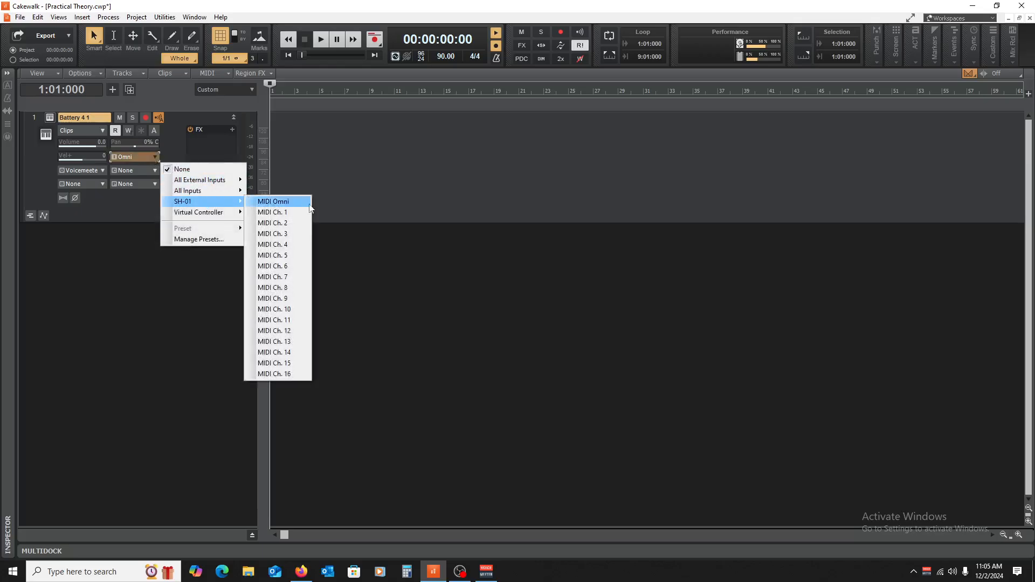
left_click(285, 211)
left_click(21, 173)
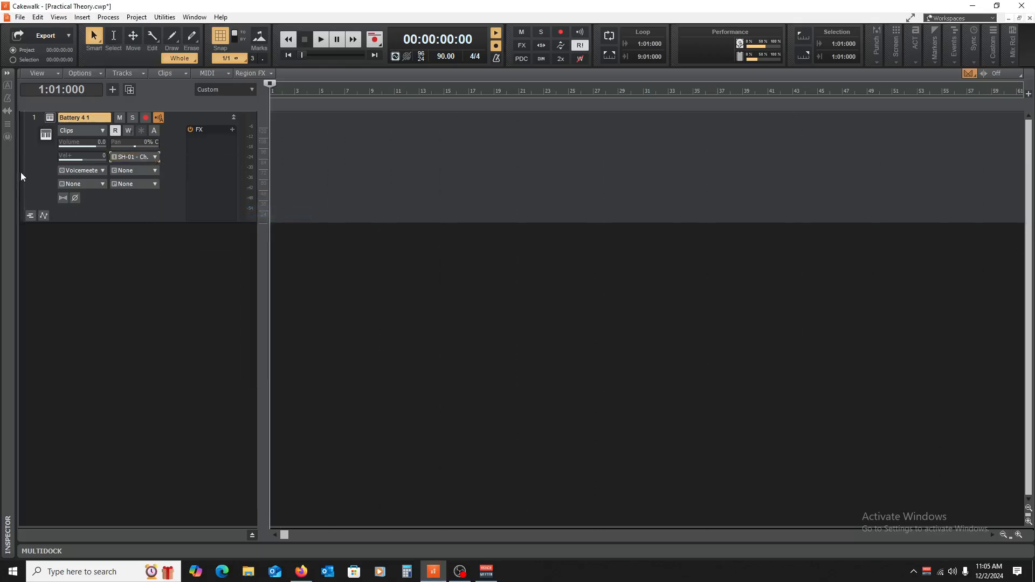
left_click(101, 173)
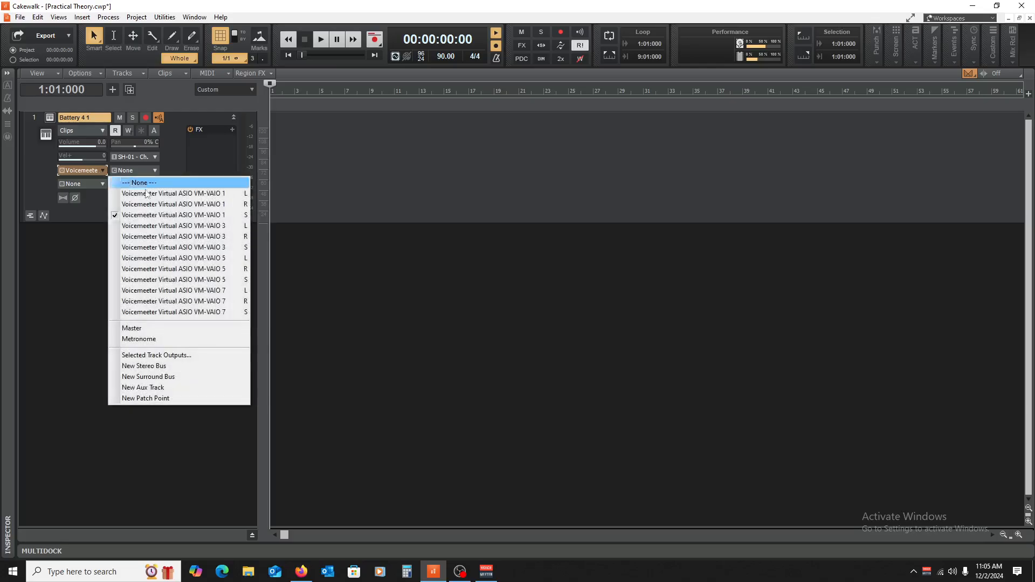
left_click(183, 326)
Step: Open the track's Battery 4 instrument and load the Myocardium Kit from the factory library
left_click(51, 118)
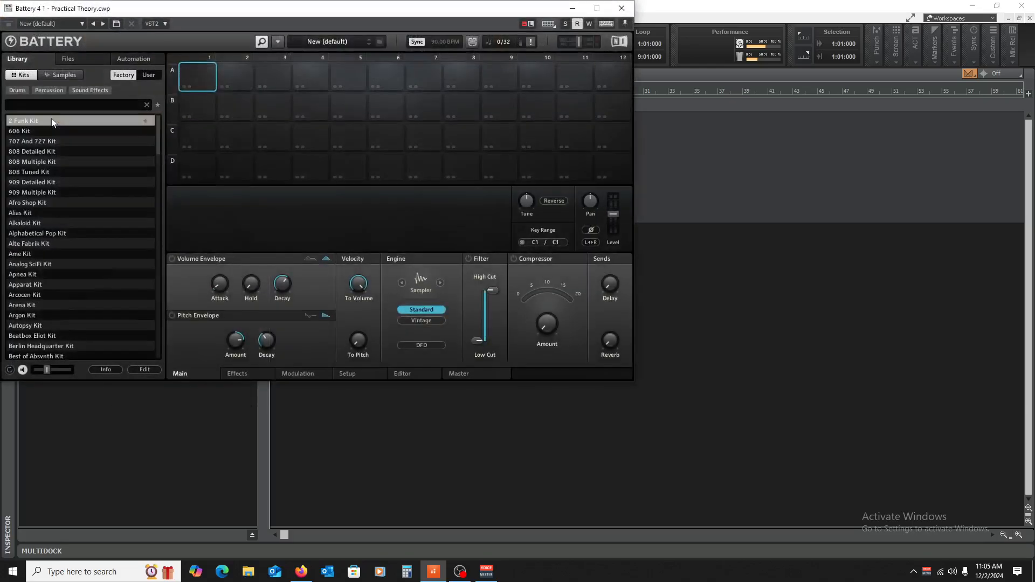
scroll(260, 254, "down", 10)
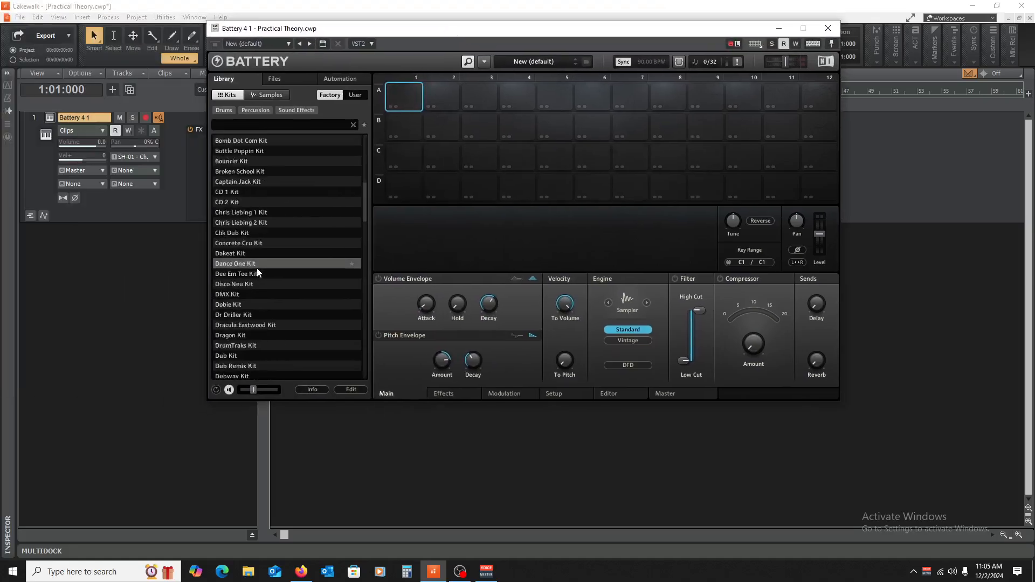
double_click(270, 273)
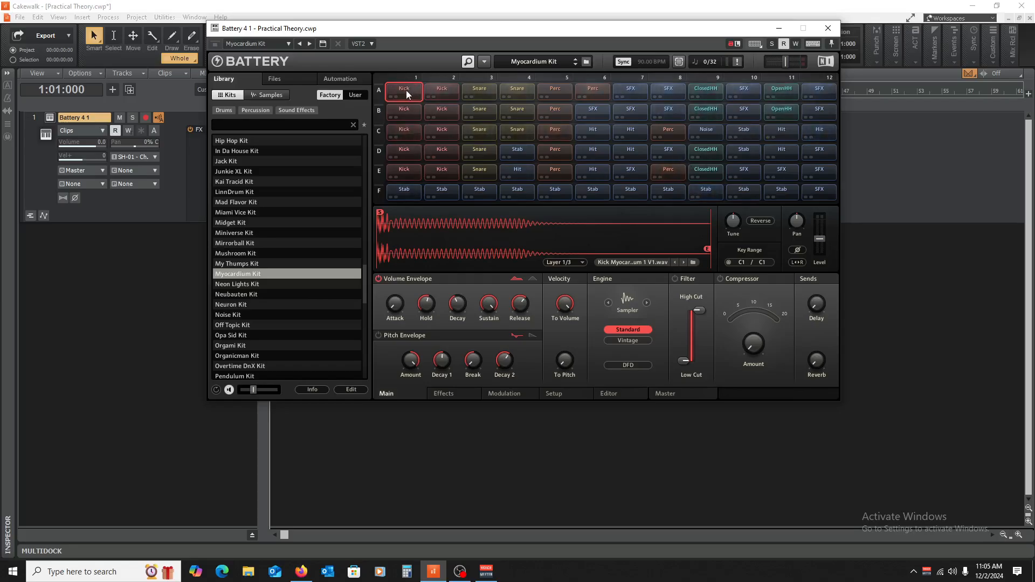
Step: Audition the kick, snare and percussion cells in row A of the kit, and close the instrument window
left_click(442, 89)
left_click(480, 90)
left_click(517, 89)
left_click(556, 90)
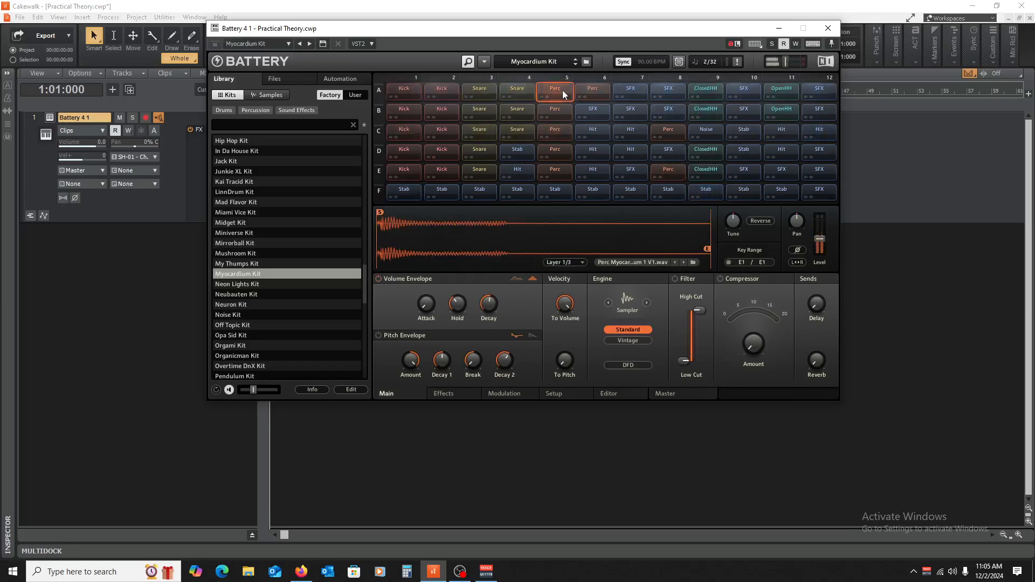
left_click(593, 89)
left_click(828, 28)
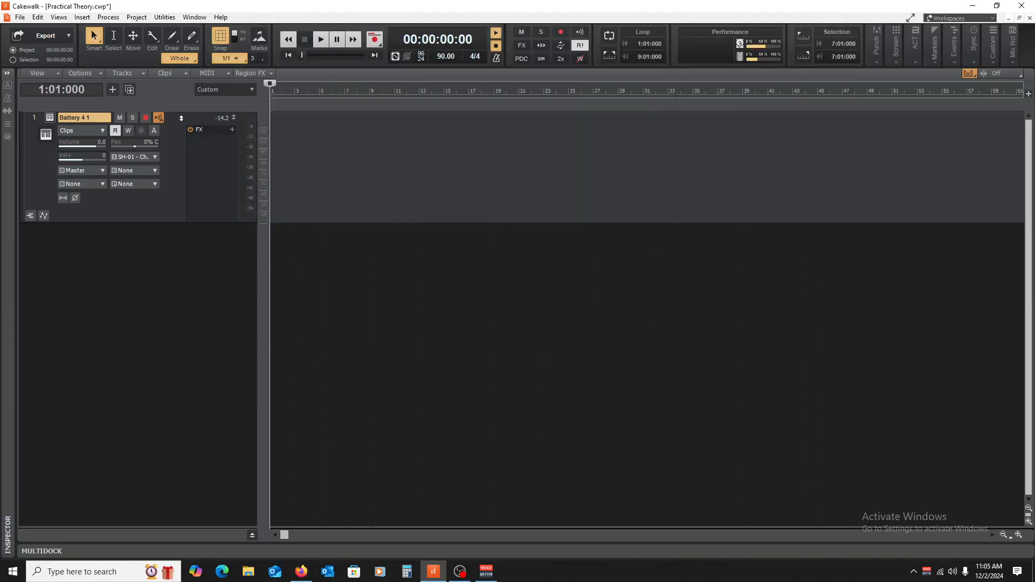
Step: Open the Piano Roll view for the Battery 4 track, enlarge it and bring the C3 octave into view
left_click(56, 18)
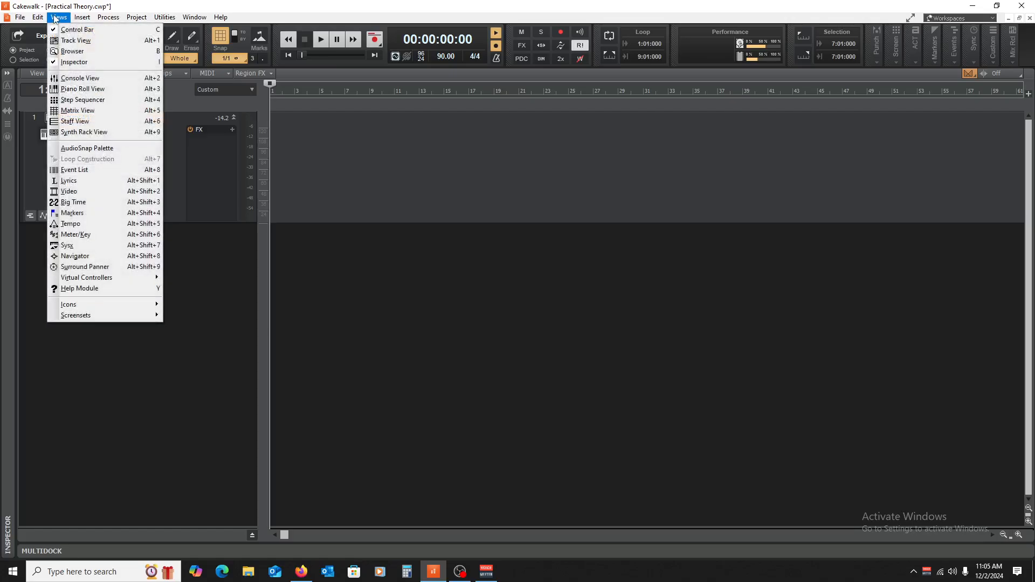
left_click(81, 89)
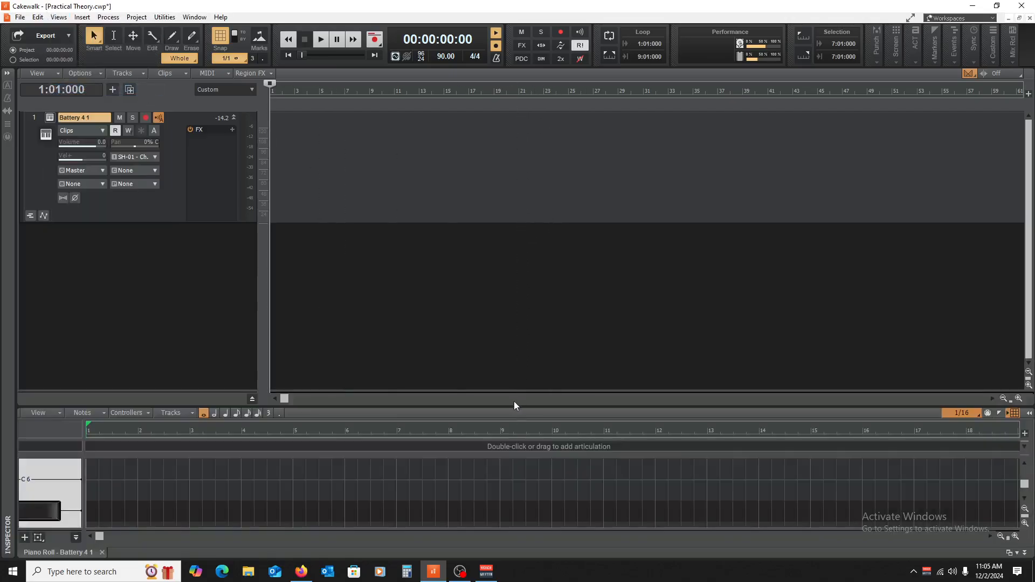
left_click_drag(506, 333, 493, 216)
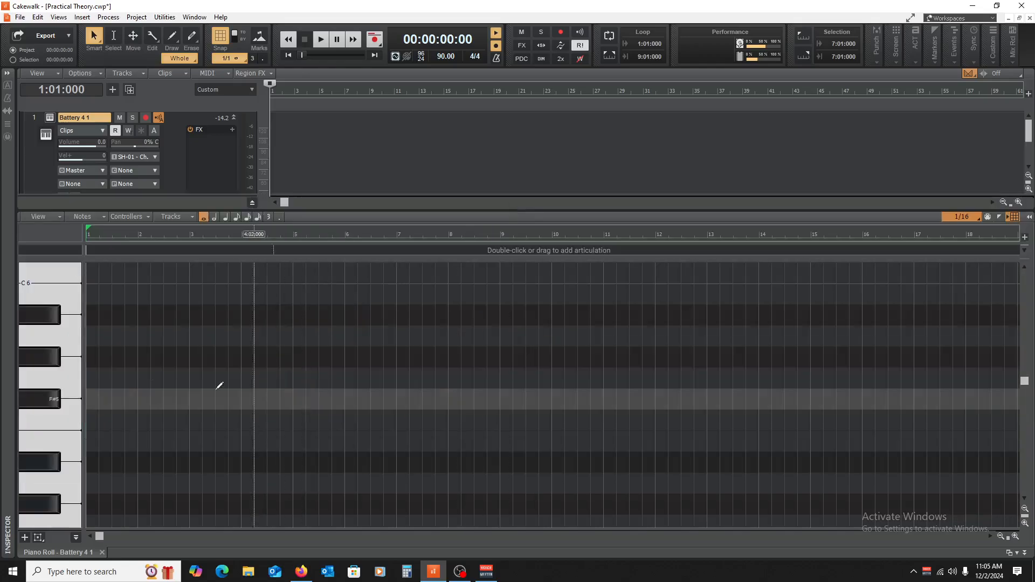
scroll(152, 391, "down", 5)
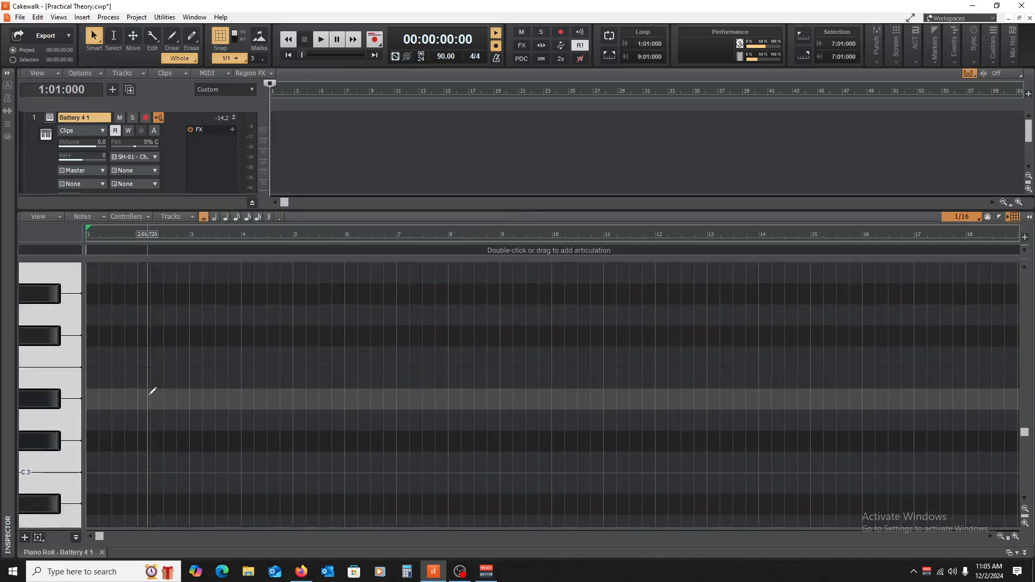
Step: Audition the C3 key and place a quarter note on C3 at the start of bar 1
left_click(50, 461)
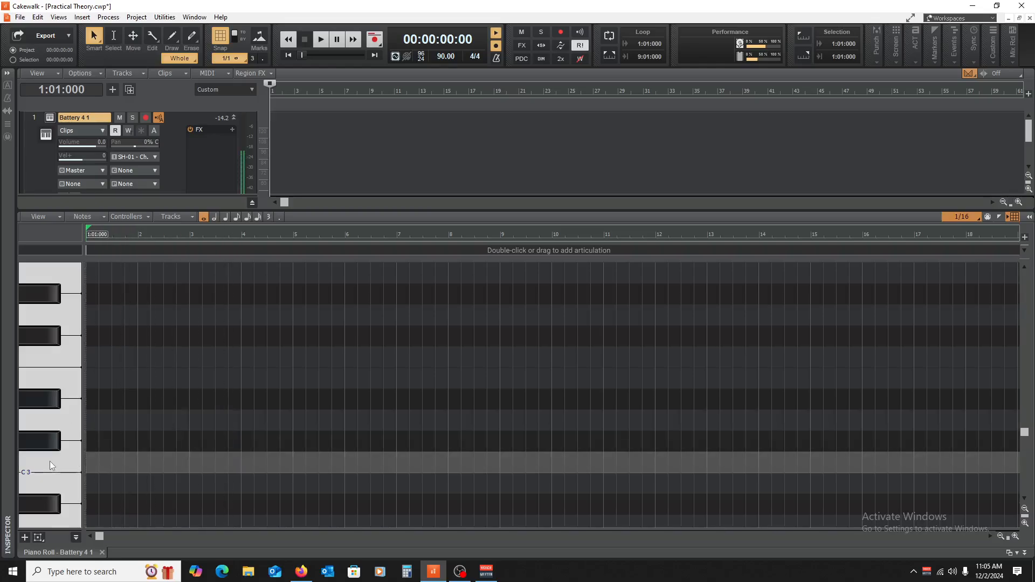
left_click(92, 453)
left_click_drag(123, 462, 98, 468)
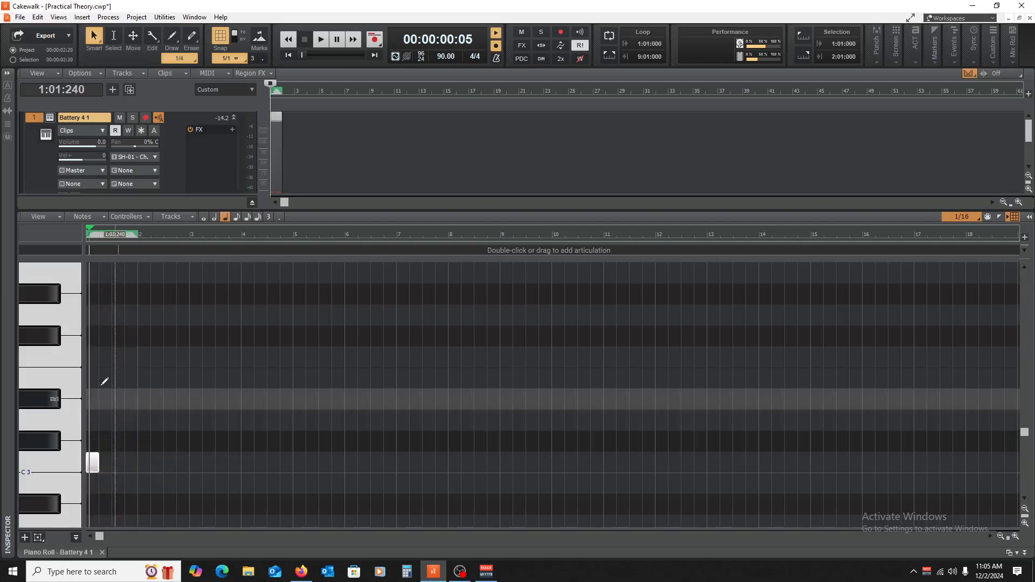
Step: Fill bar 1 with four consecutive quarter notes on G#4
scroll(74, 379, "up", 2)
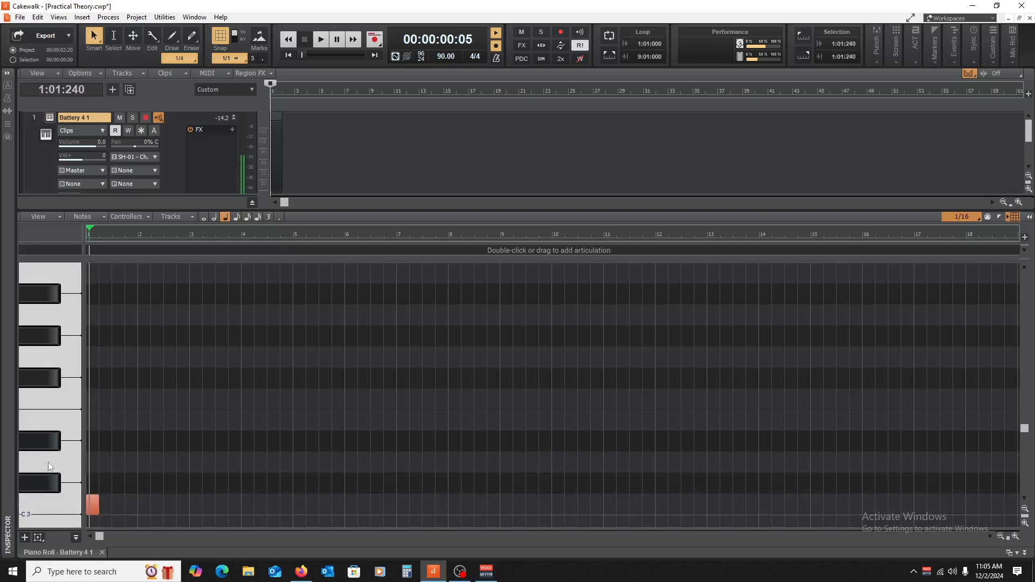
scroll(49, 420, "up", 3)
scroll(49, 357, "up", 4)
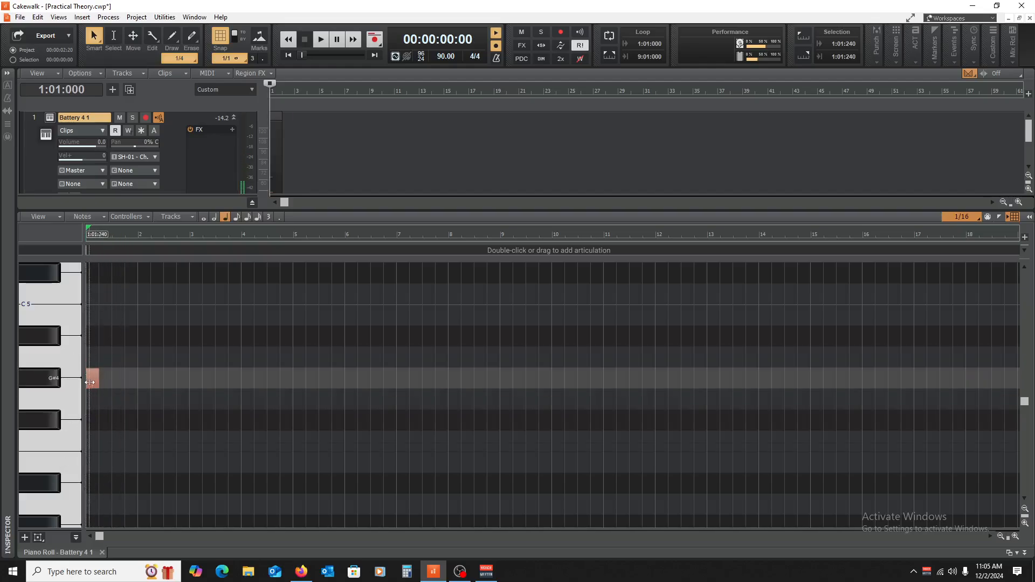
mouse_move(93, 377)
left_mouse_down()
mouse_move(107, 379)
mouse_move(85, 386)
mouse_move(121, 384)
left_mouse_up()
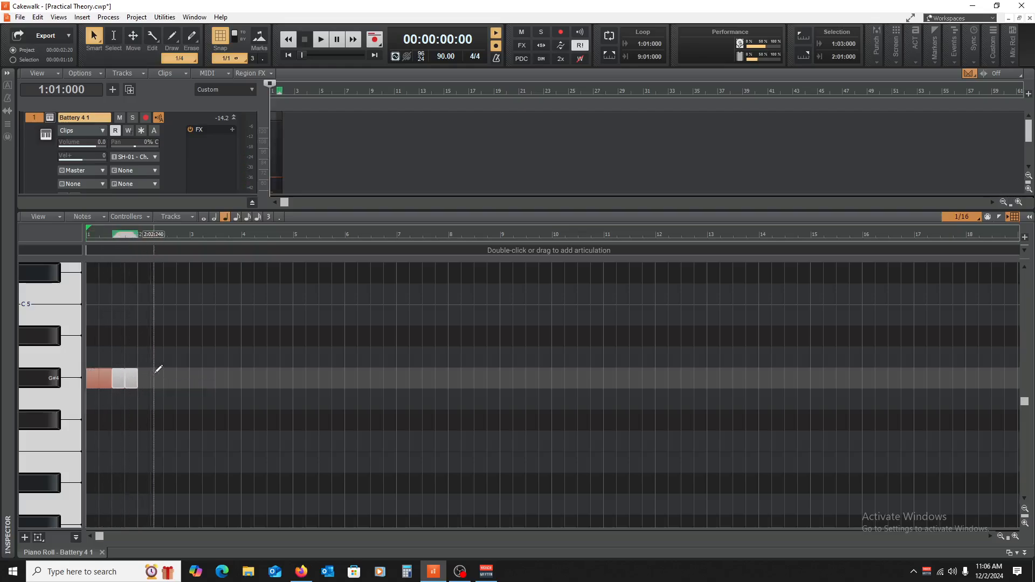
Step: Audition the A#4, G#4 and F#4 keys on the piano keyboard to compare their sounds
left_click(43, 381)
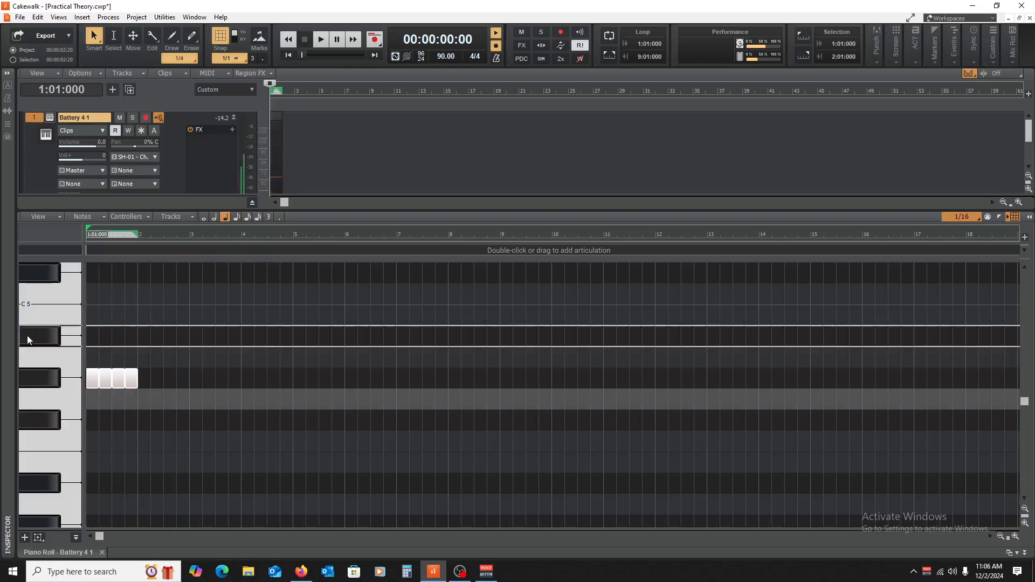
left_click(27, 335)
left_click(40, 377)
left_click(41, 426)
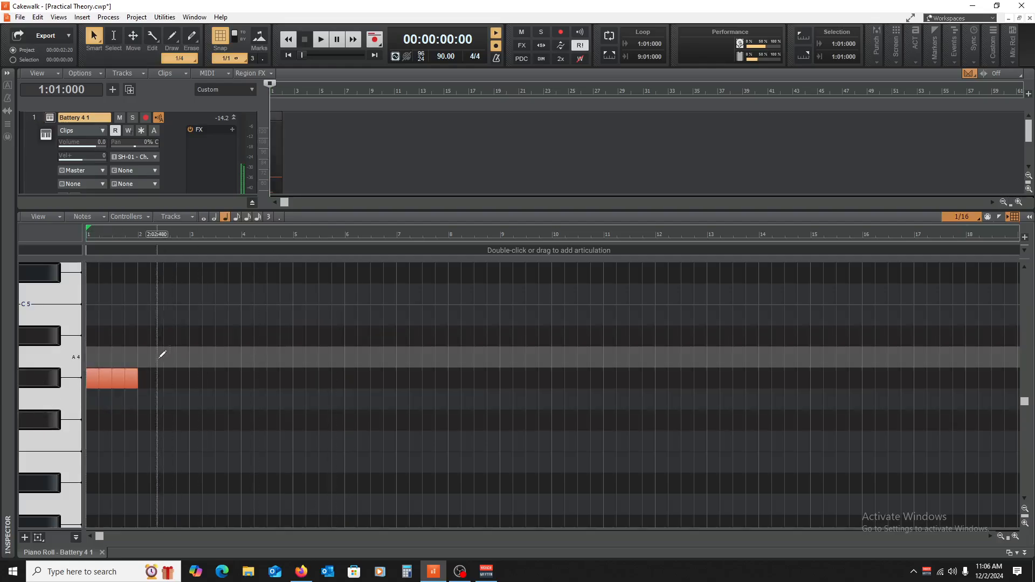
Step: Move the note at the start of bar 1 from C3 up an octave to C4
left_click_drag(182, 338, 100, 413)
scroll(266, 388, "down", 4)
scroll(265, 386, "up", 4)
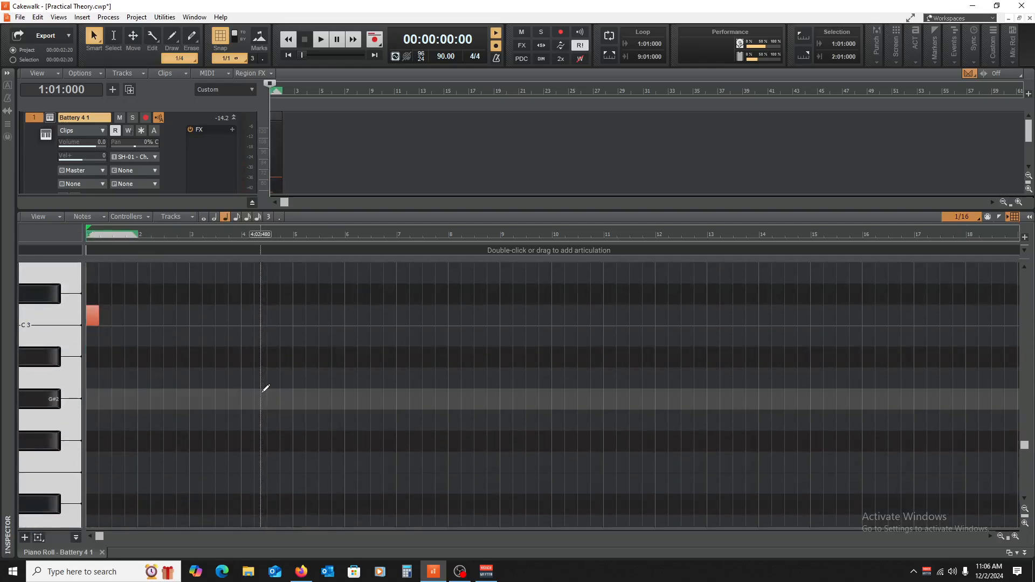
scroll(207, 396, "down", 6)
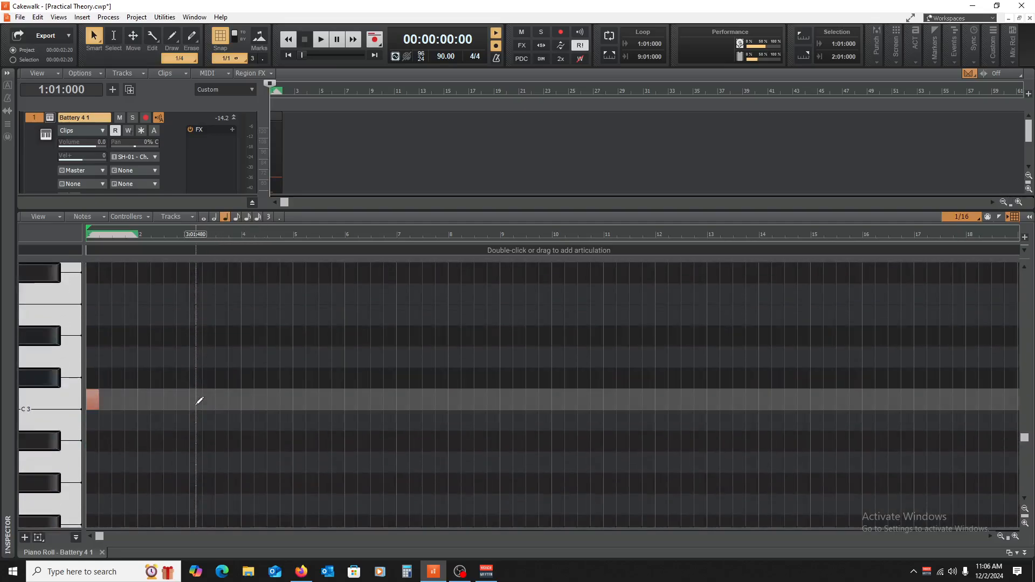
mouse_move(95, 400)
left_mouse_down()
mouse_move(95, 294)
mouse_move(95, 416)
mouse_move(95, 268)
mouse_move(102, 378)
mouse_move(89, 398)
left_mouse_up()
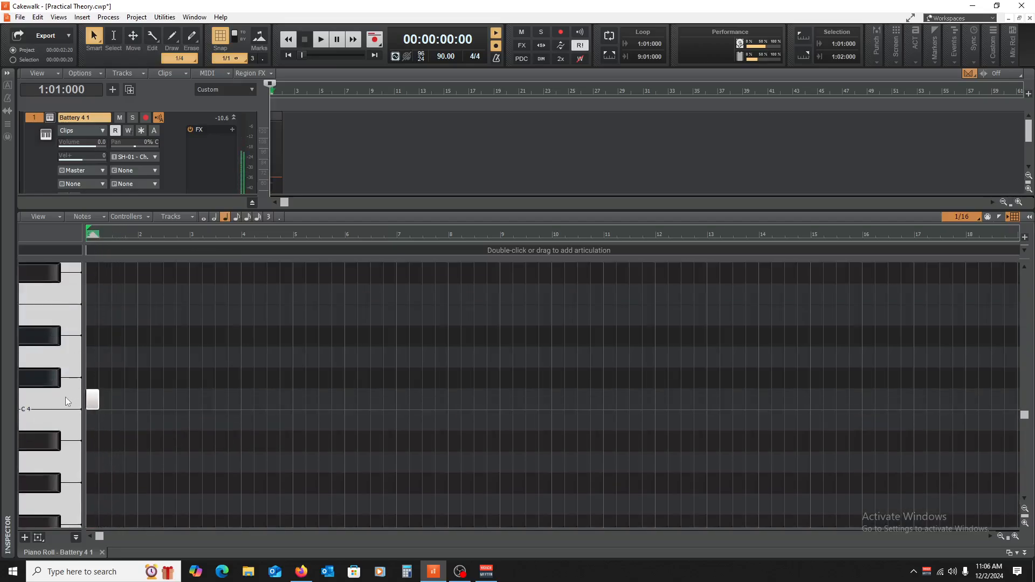
Step: Play back the C4 and G#4 notes of bar 1 from the project start, and stop playback
scroll(161, 400, "up", 4)
scroll(162, 400, "down", 1)
key("space")
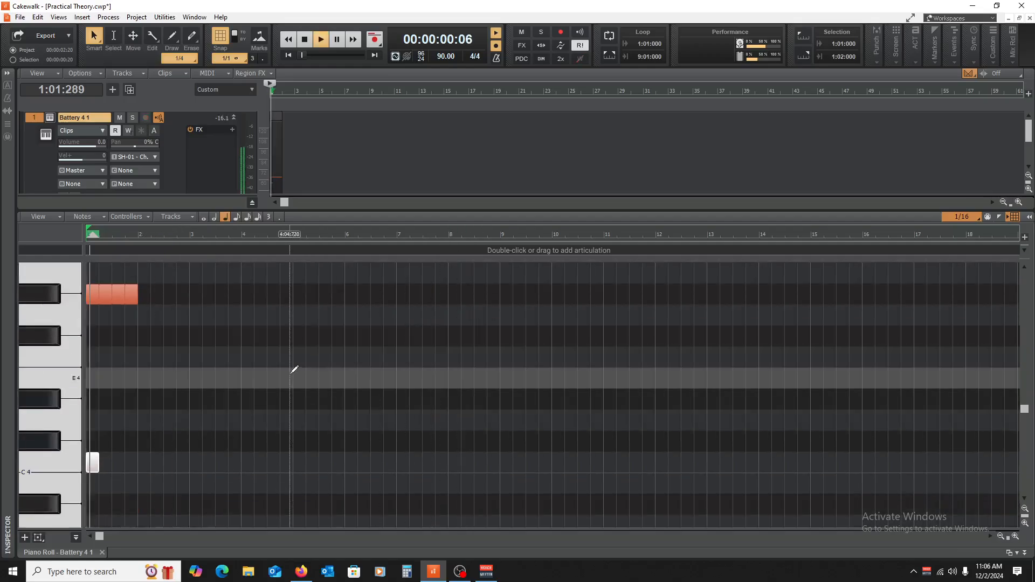
key("space")
key("space")
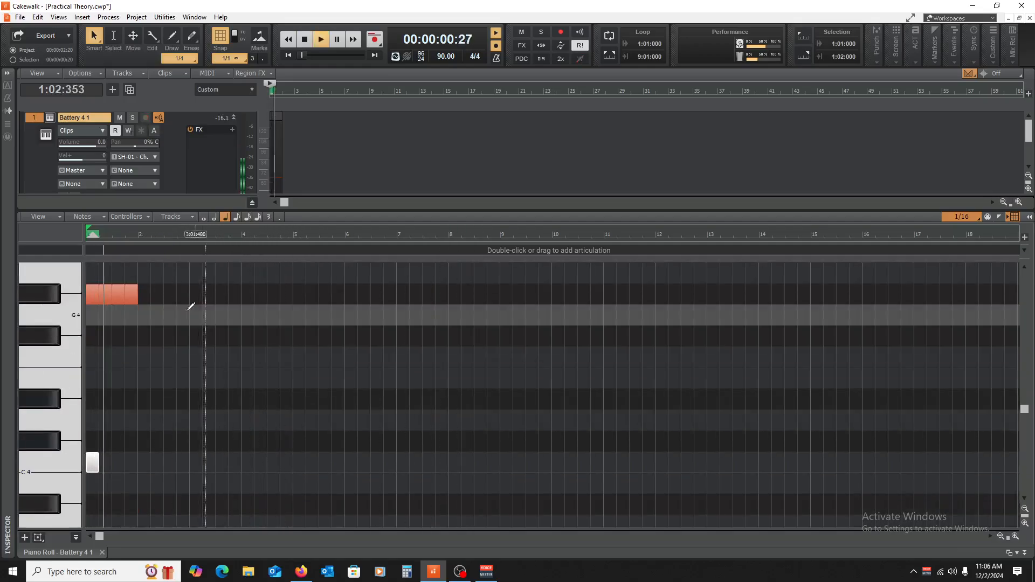
key("space")
Step: Select the four G#4 notes in bar 1 and shorten them to eighth notes
left_click_drag(161, 268, 87, 315)
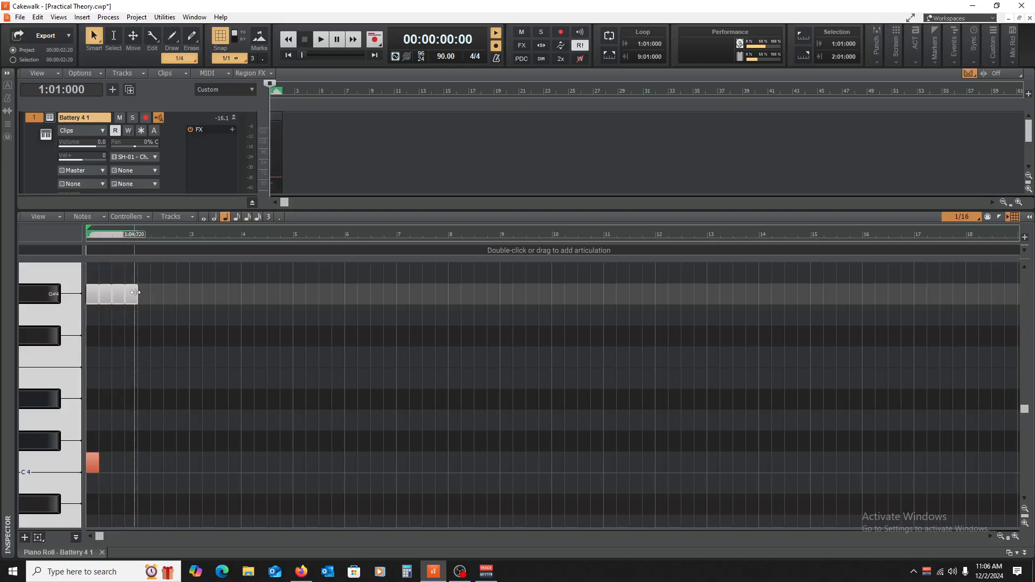
left_click(1016, 537)
left_click(1015, 536)
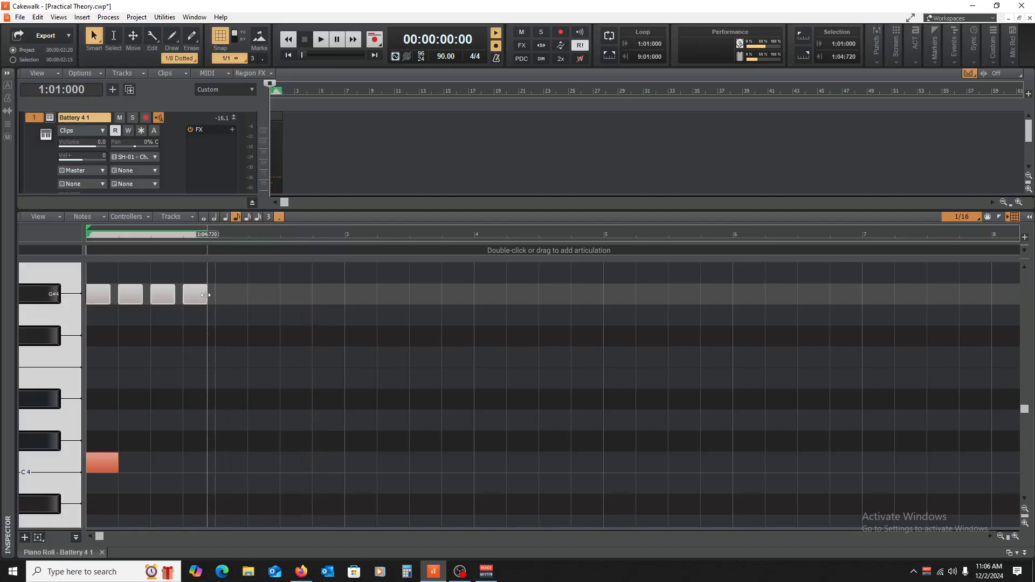
left_click_drag(206, 295, 200, 295)
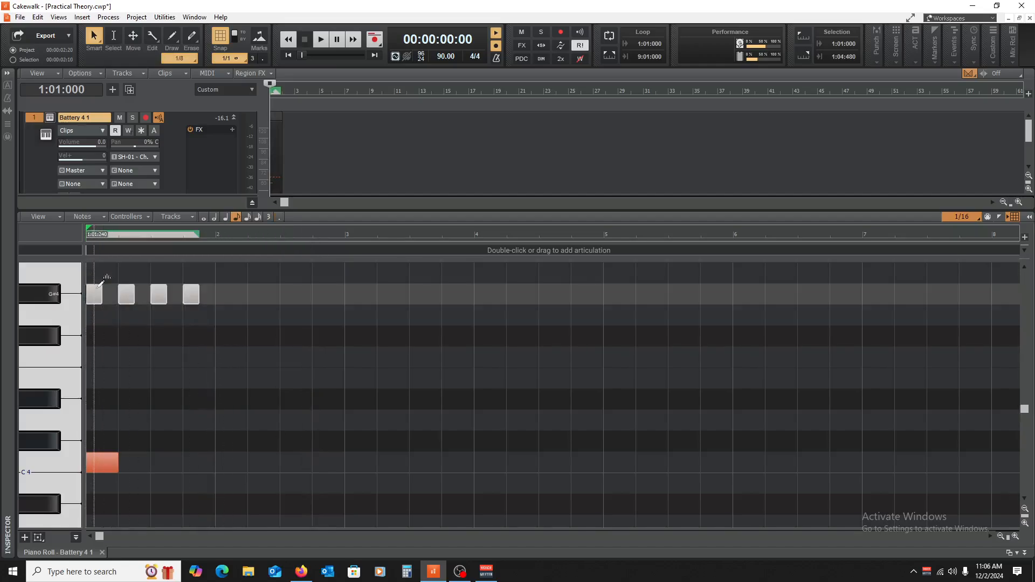
Step: Try copying the four G#4 eighth notes onto the offbeats of bar 1 at velocity 68, and return to the project start
left_click_drag(113, 298, 113, 298)
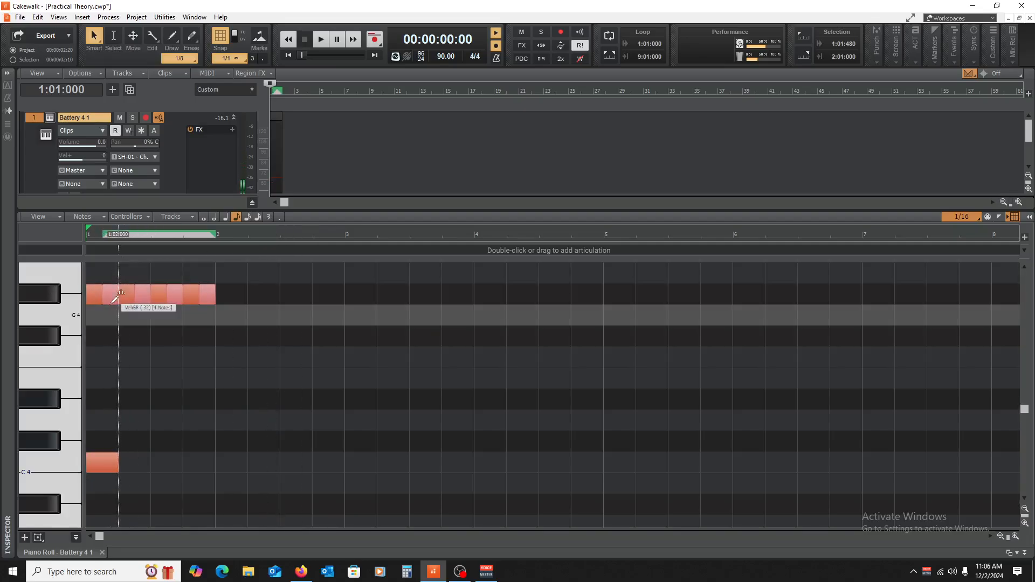
left_click(230, 536)
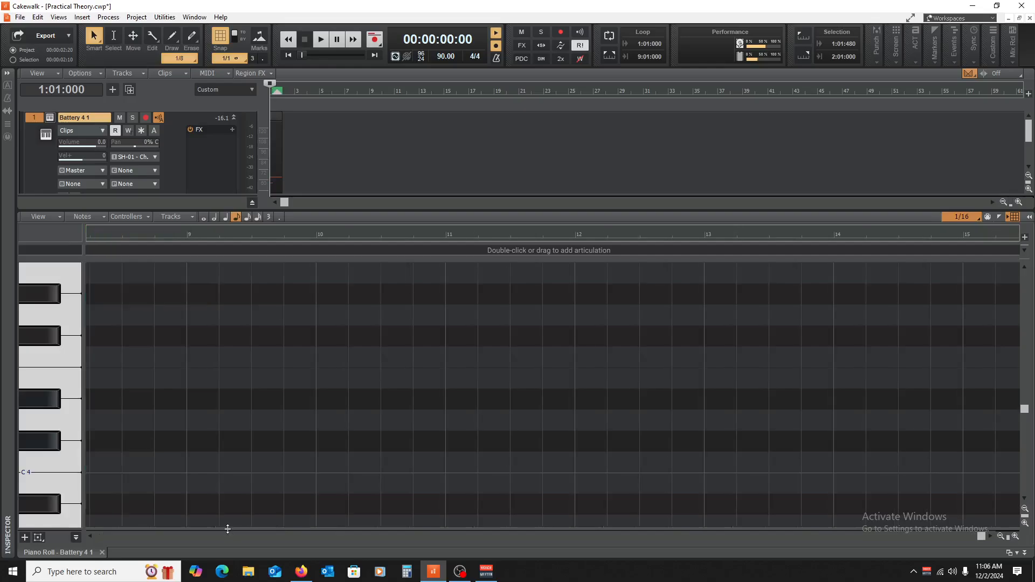
scroll(198, 384, "down", 6)
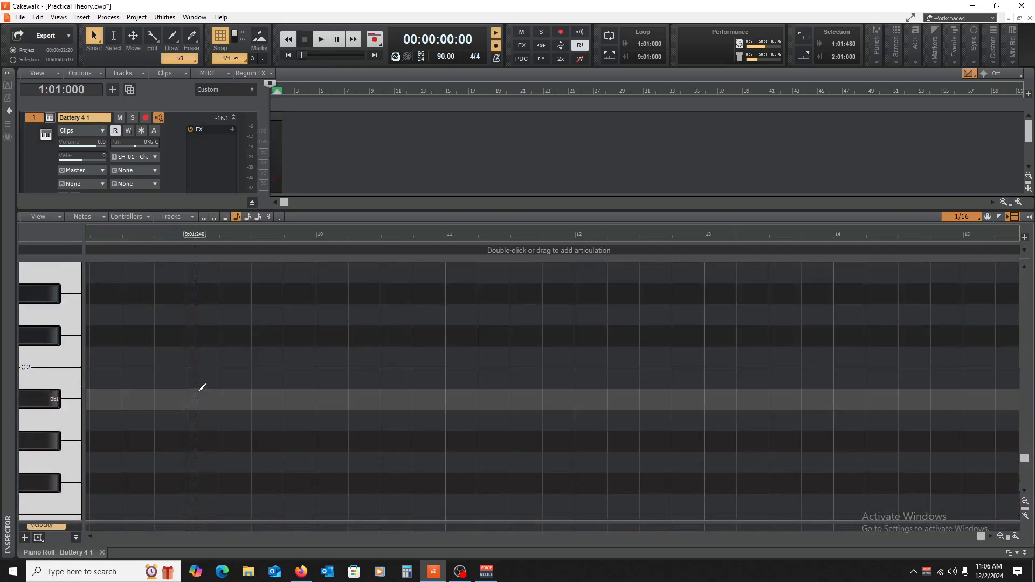
scroll(202, 387, "up", 12)
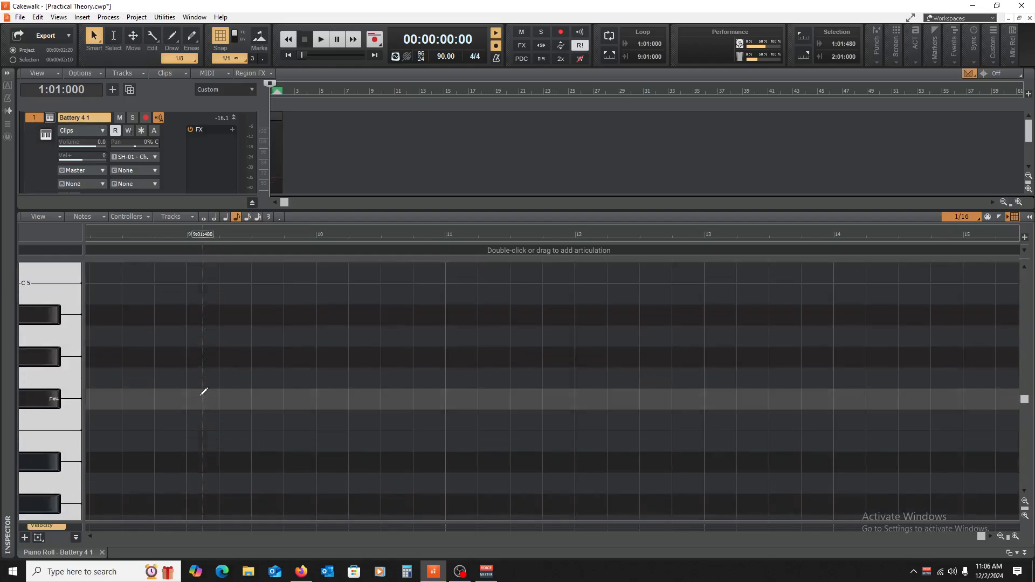
scroll(204, 392, "up", 4)
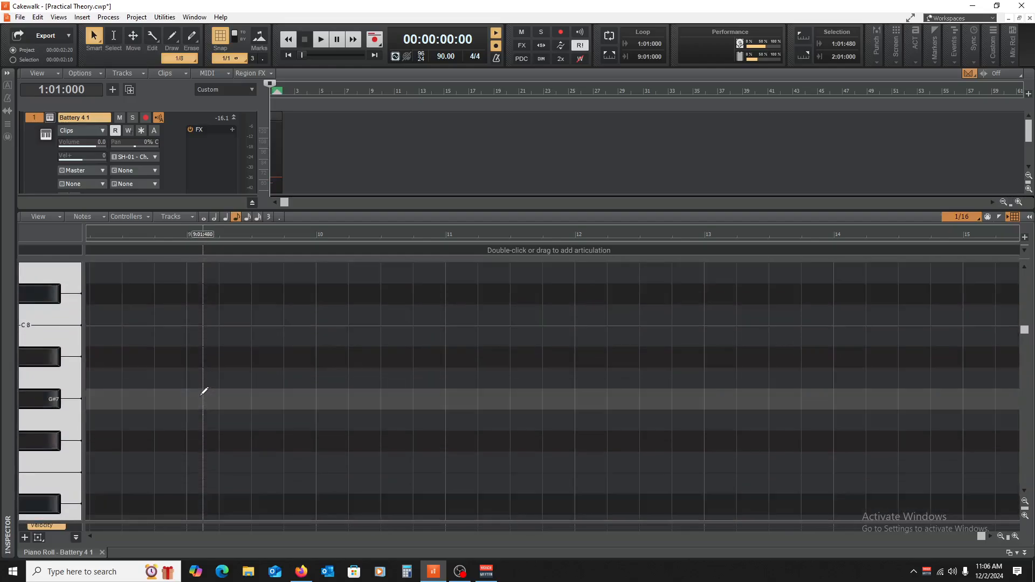
scroll(200, 388, "down", 18)
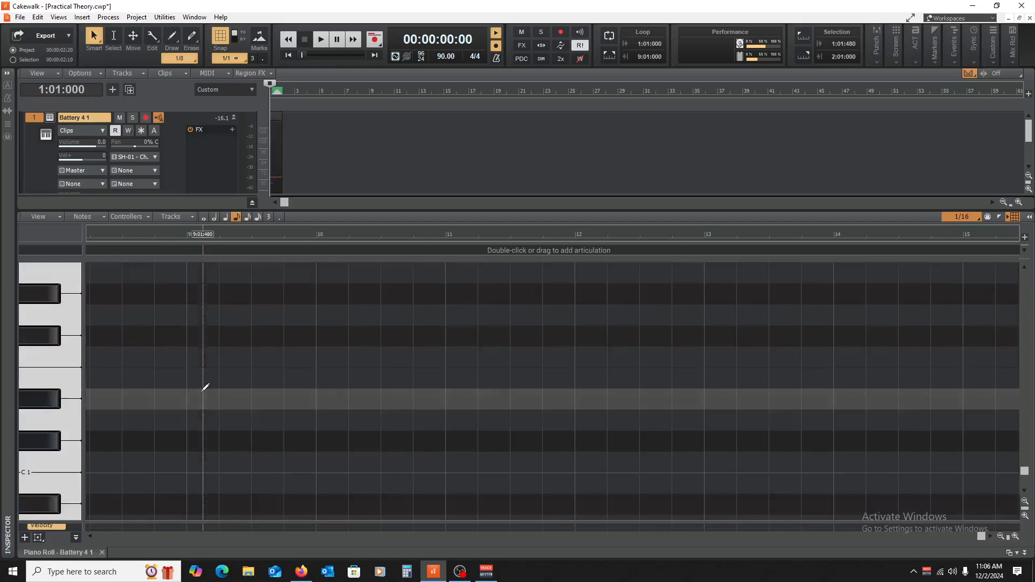
scroll(206, 387, "up", 10)
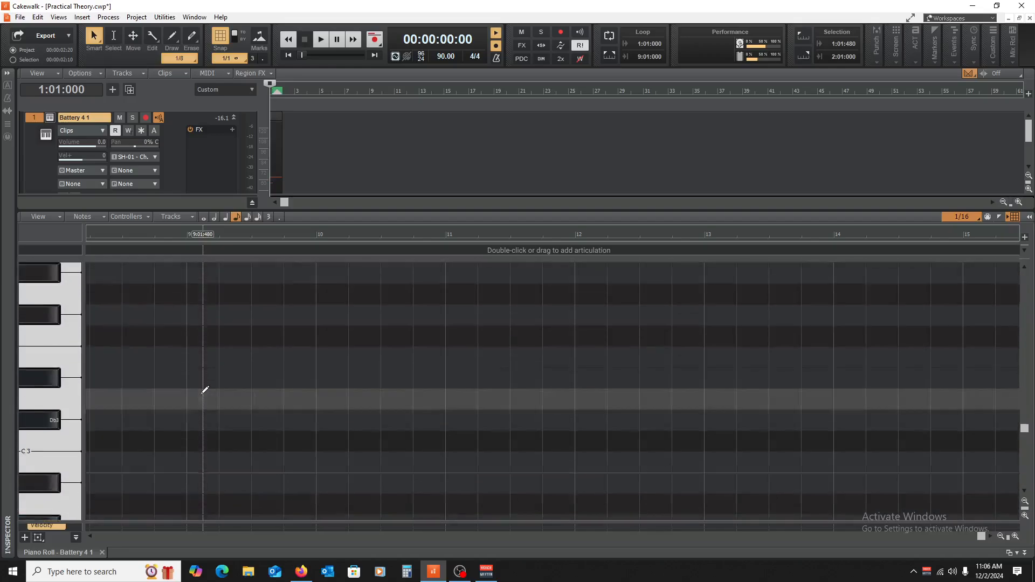
scroll(205, 389, "up", 10)
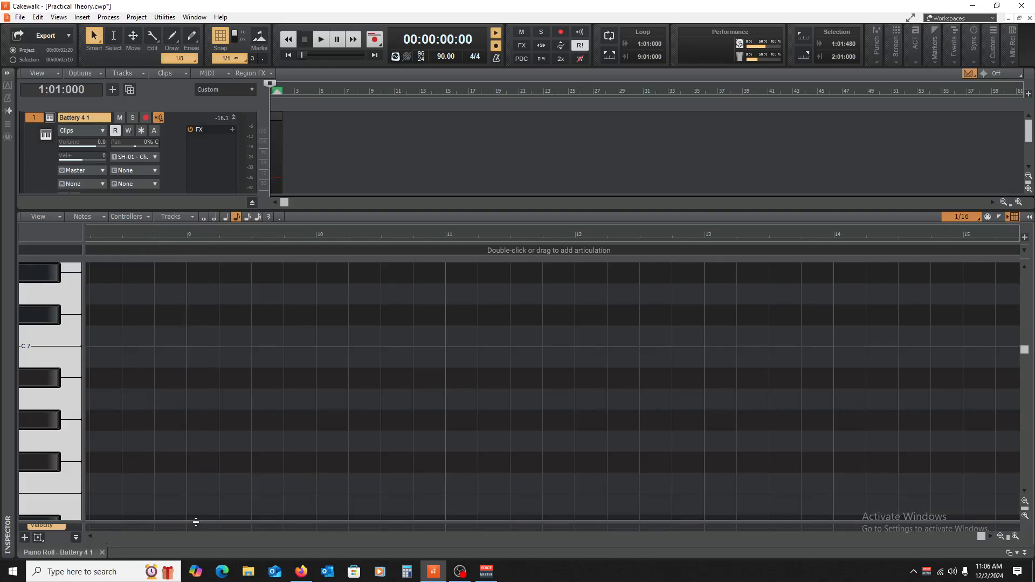
left_click_drag(196, 522, 198, 566)
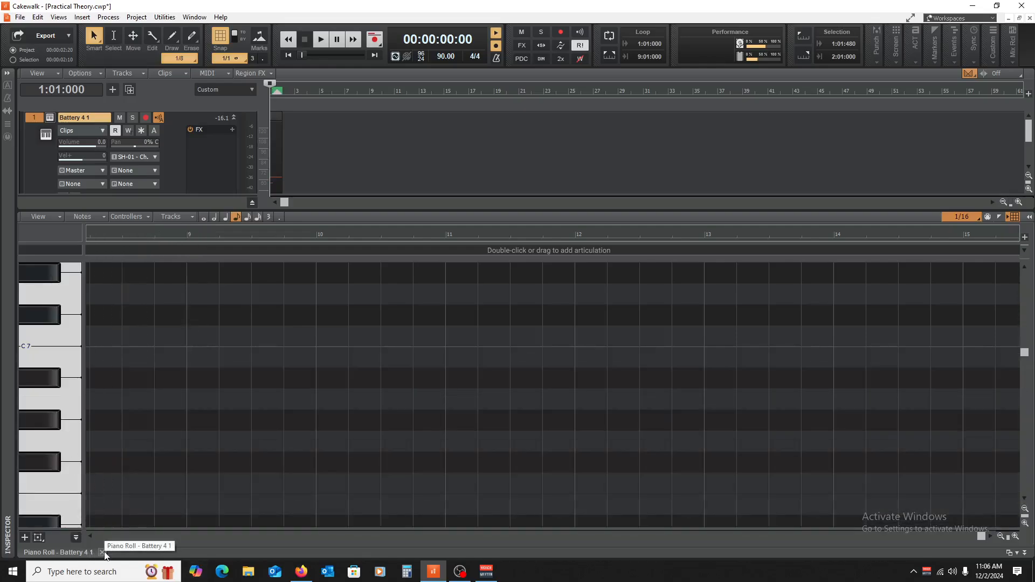
scroll(73, 363, "down", 10)
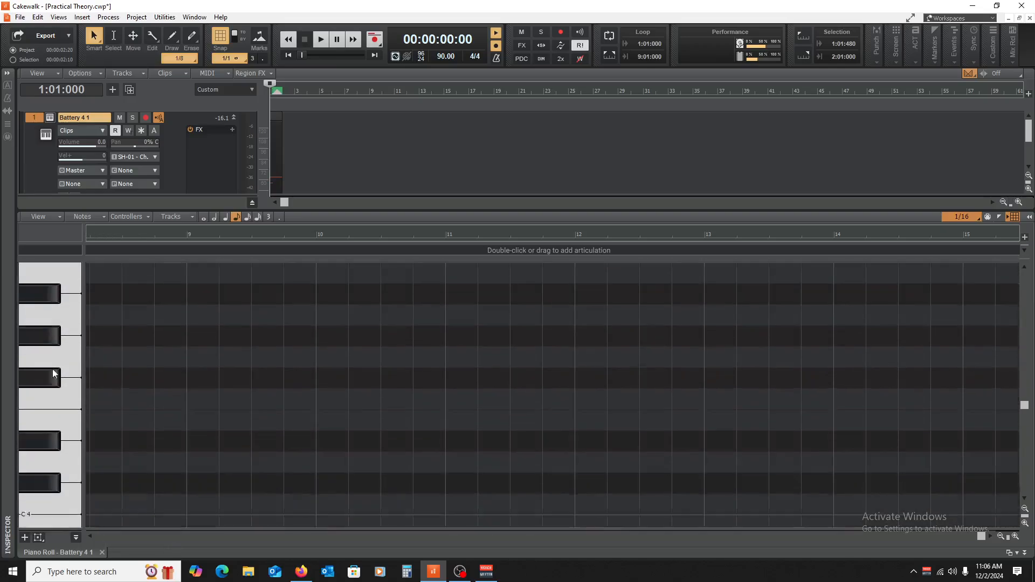
scroll(55, 373, "down", 1)
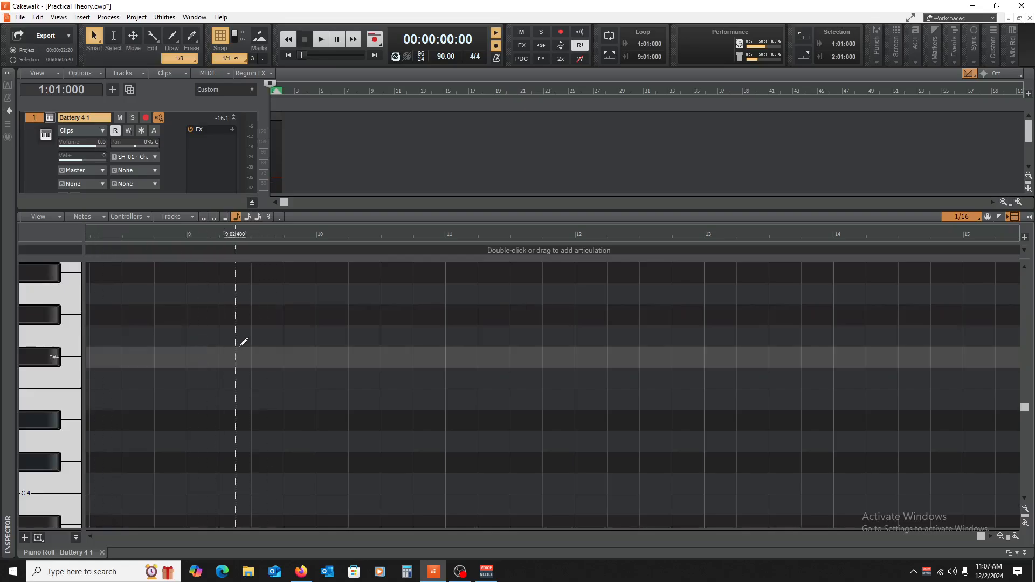
key("w")
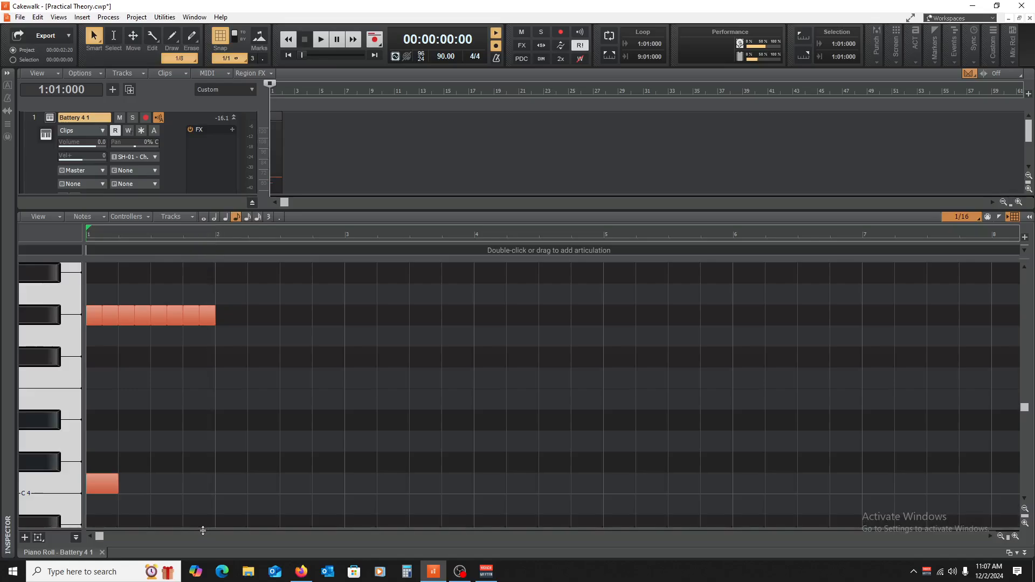
Step: Undo the offbeat copies and recopy the G#4 eighth notes to the offbeats at velocity about 60, checking them in the velocity lane before hiding it
left_click_drag(202, 531, 237, 485)
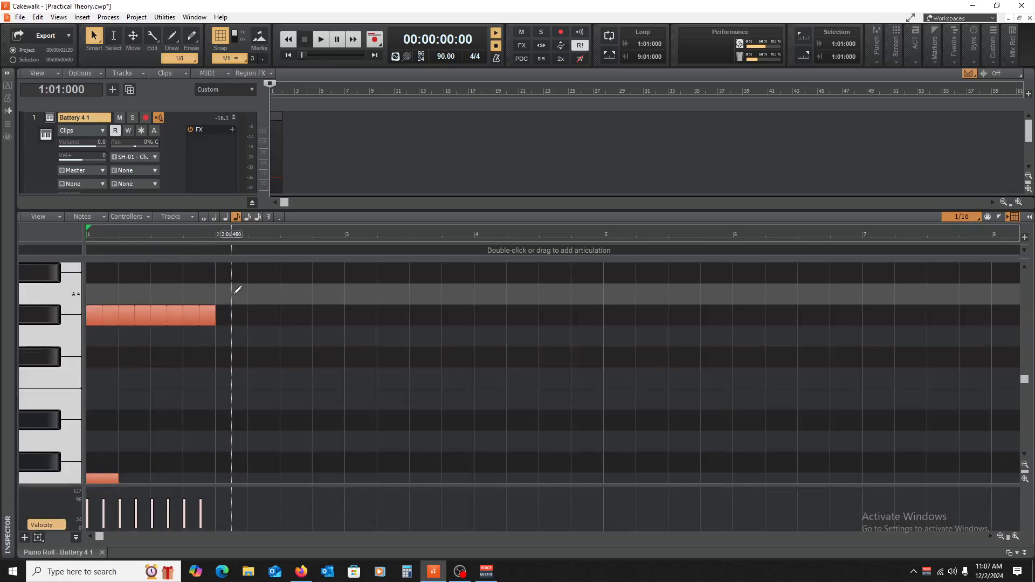
key("ctrl+z")
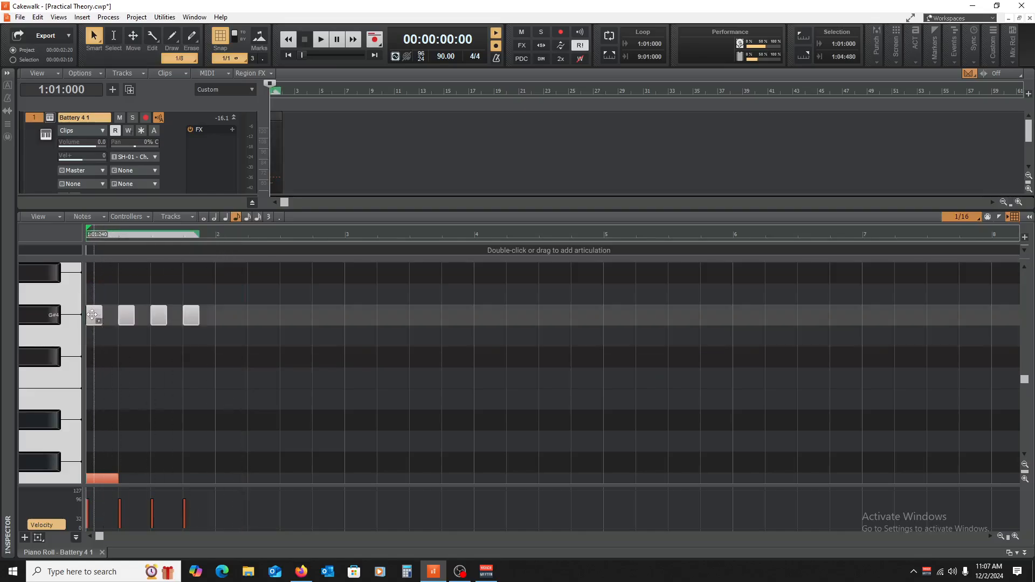
left_click_drag(93, 315, 116, 329)
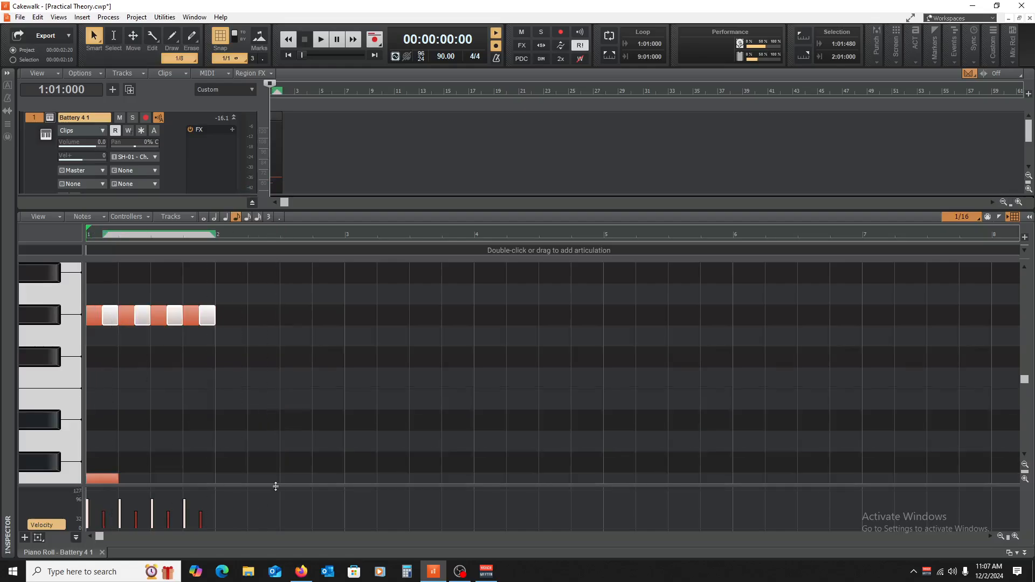
left_click_drag(276, 487, 243, 363)
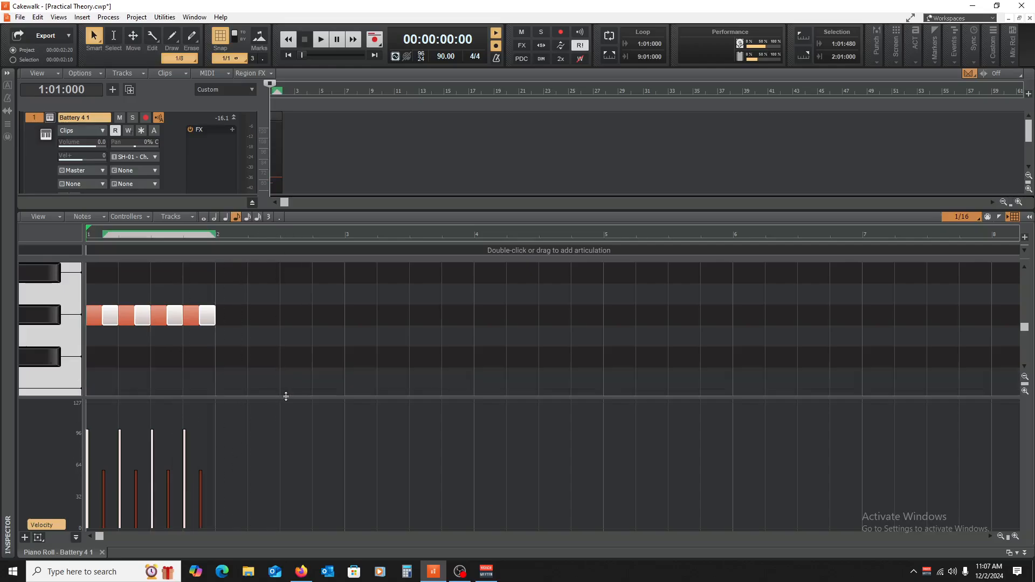
left_click_drag(284, 397, 284, 531)
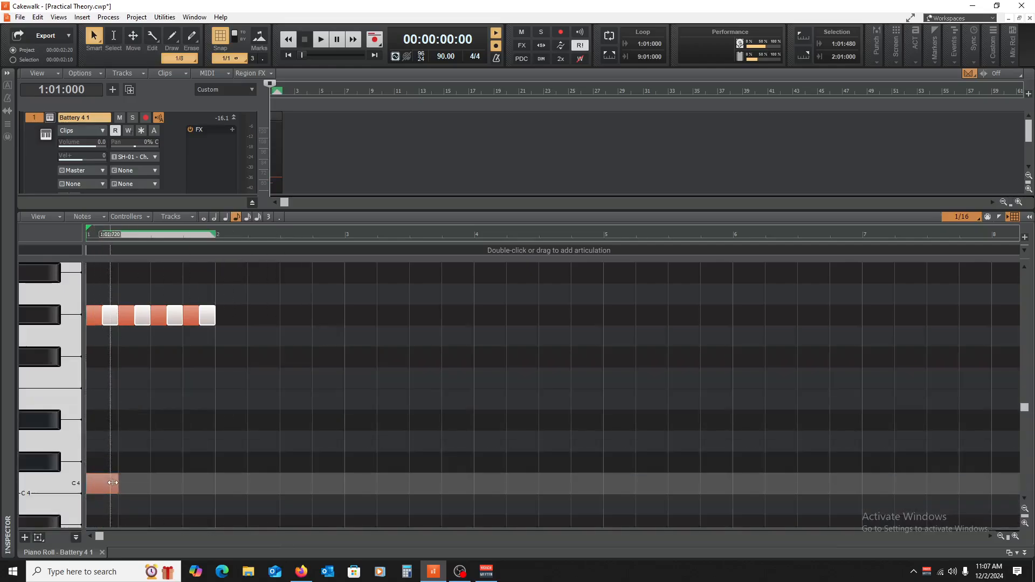
Step: Shorten the C4 note at the start of bar 1 to an eighth note and play back the pattern
left_click_drag(104, 493, 105, 493)
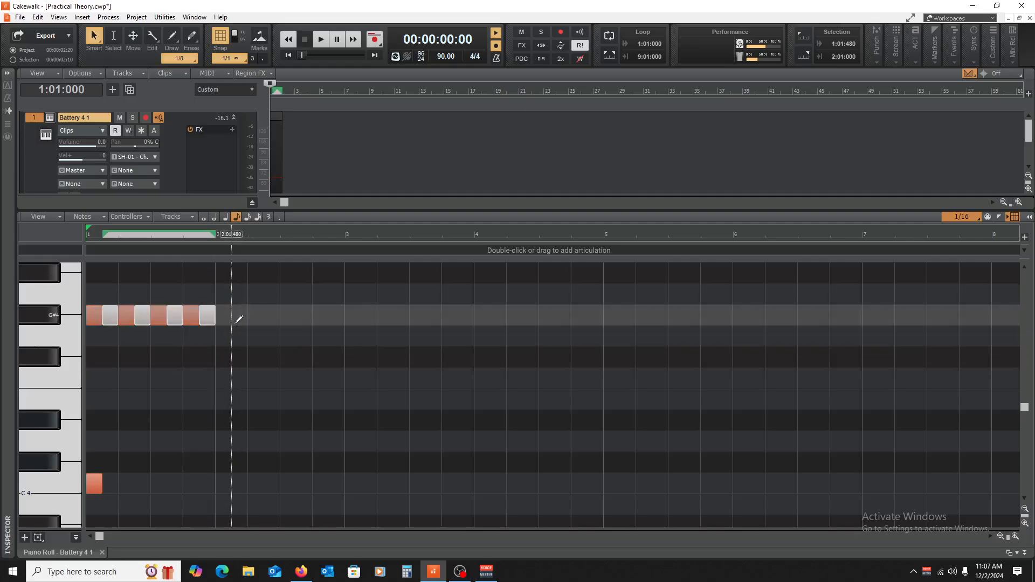
key("space")
key("space")
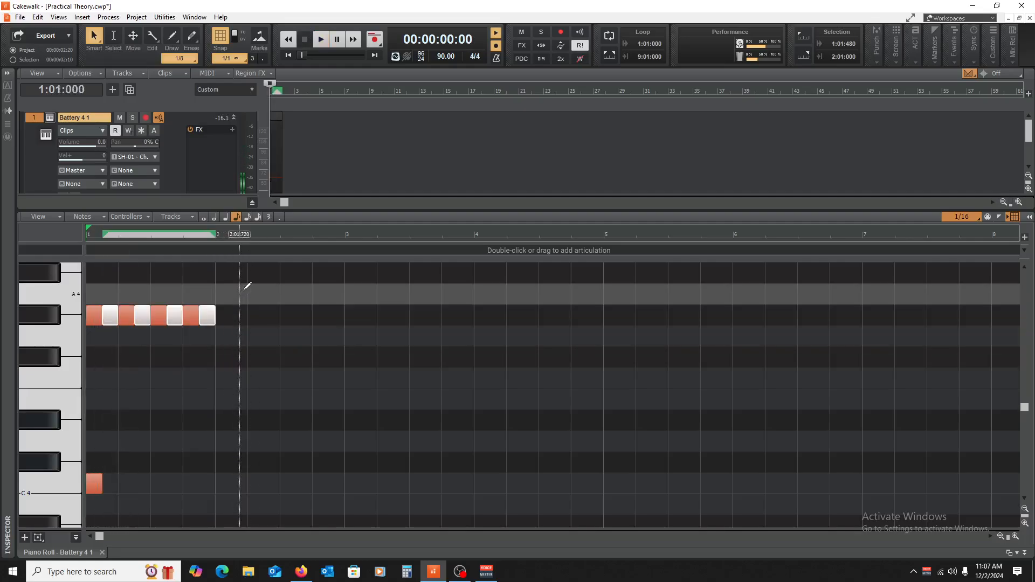
key("space")
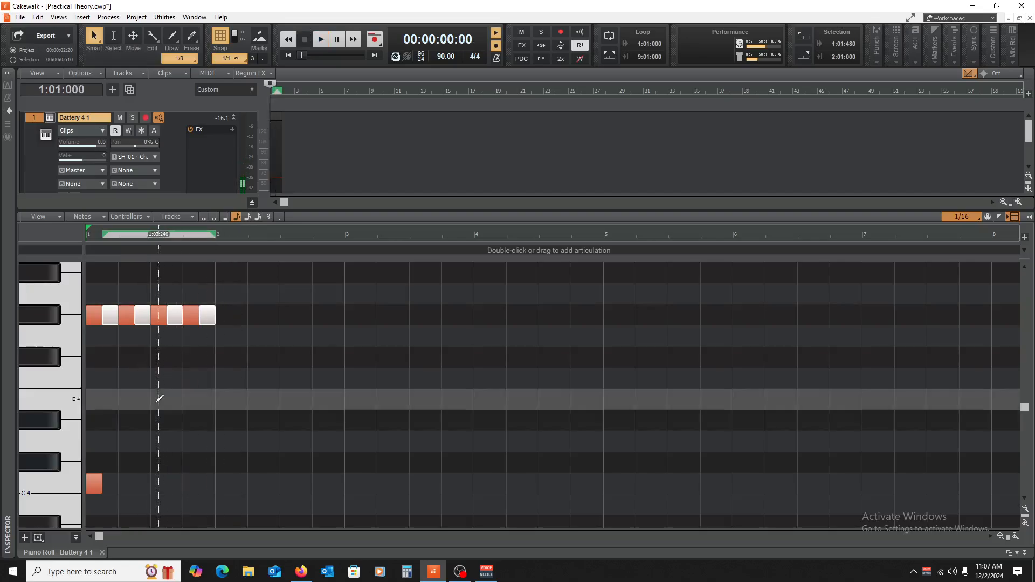
Step: Add an Eb4 eighth note on beat 2 of bar 1 and play back the pattern
left_click(124, 415)
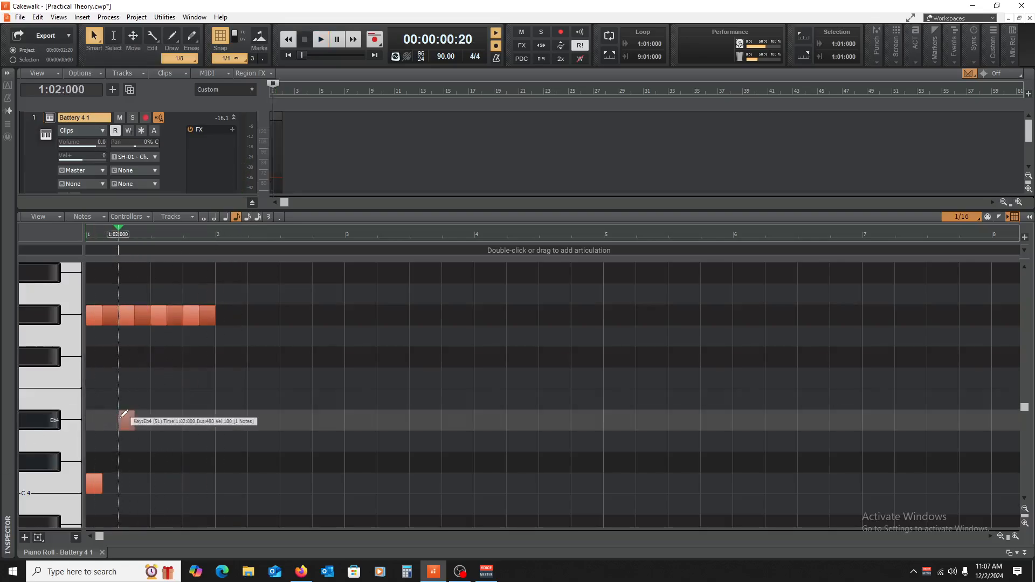
key("space")
key("space")
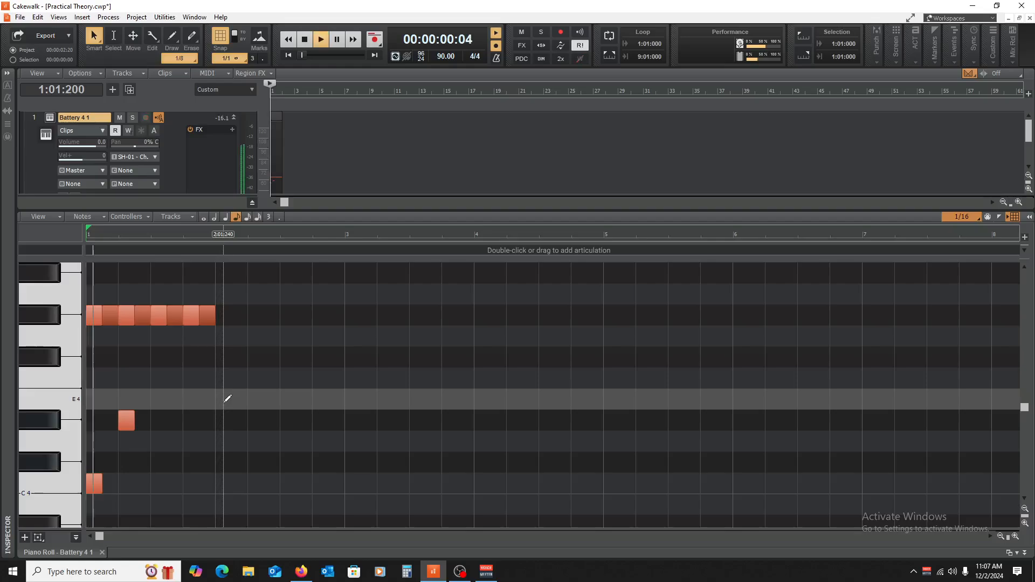
key("space")
key("space")
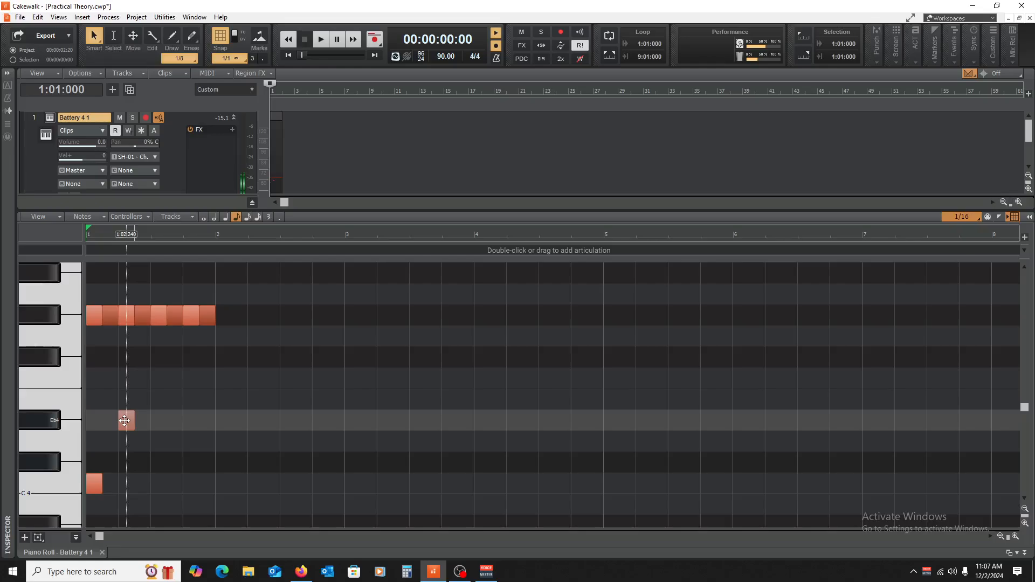
Step: Copy the C4 note to 1:03:480 and the Eb4 note to beat 4 of bar 1, and play back the pattern
left_click_drag(125, 421, 173, 483)
left_click_drag(124, 421, 192, 422)
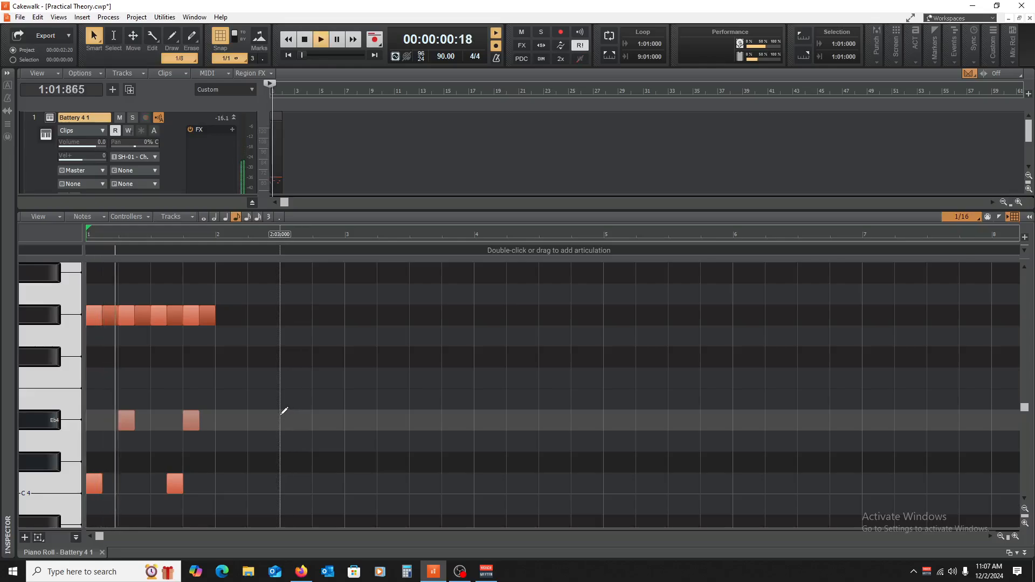
key("space")
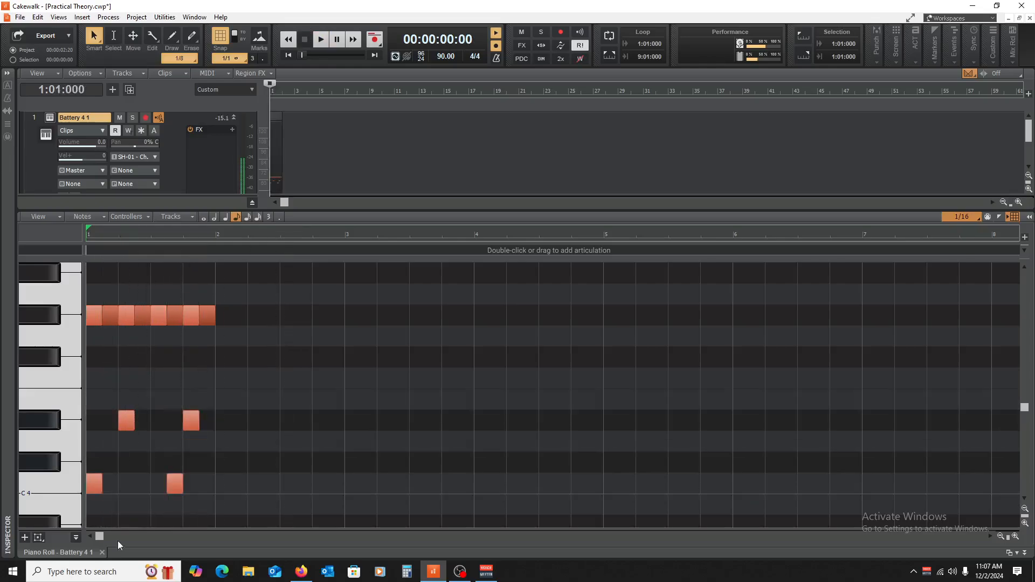
Step: Play back the bar 1 pattern repeatedly while checking the G#4, Eb4 and C4 notes
scroll(227, 415, "down", 5)
scroll(243, 405, "up", 5)
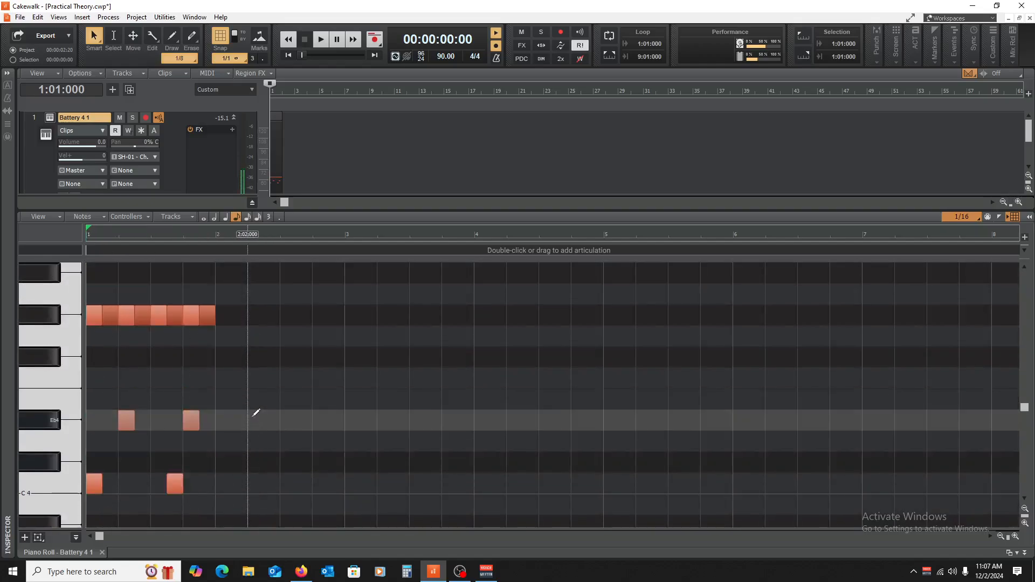
key("space")
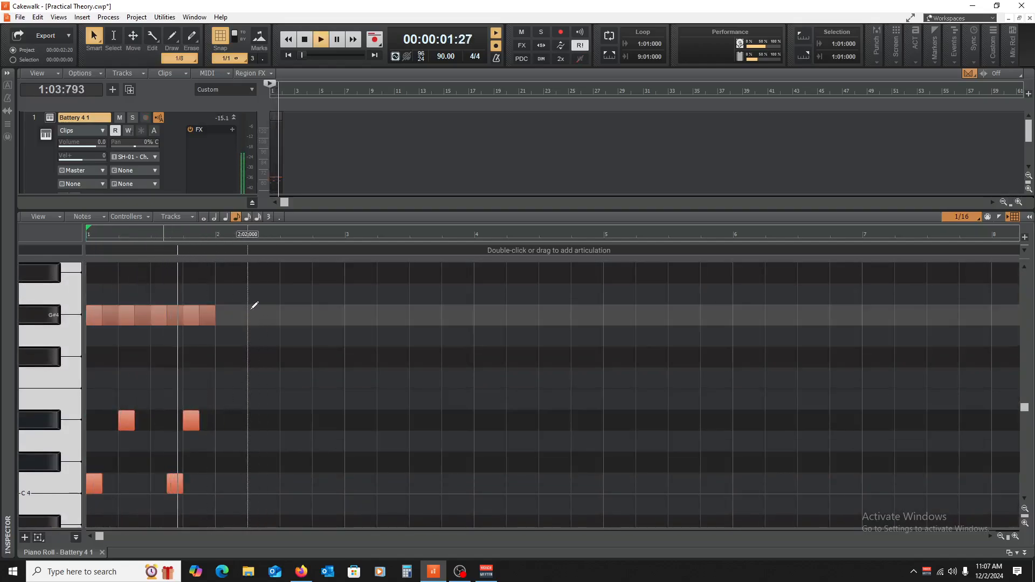
key("space")
scroll(224, 350, "up", 5)
key("space")
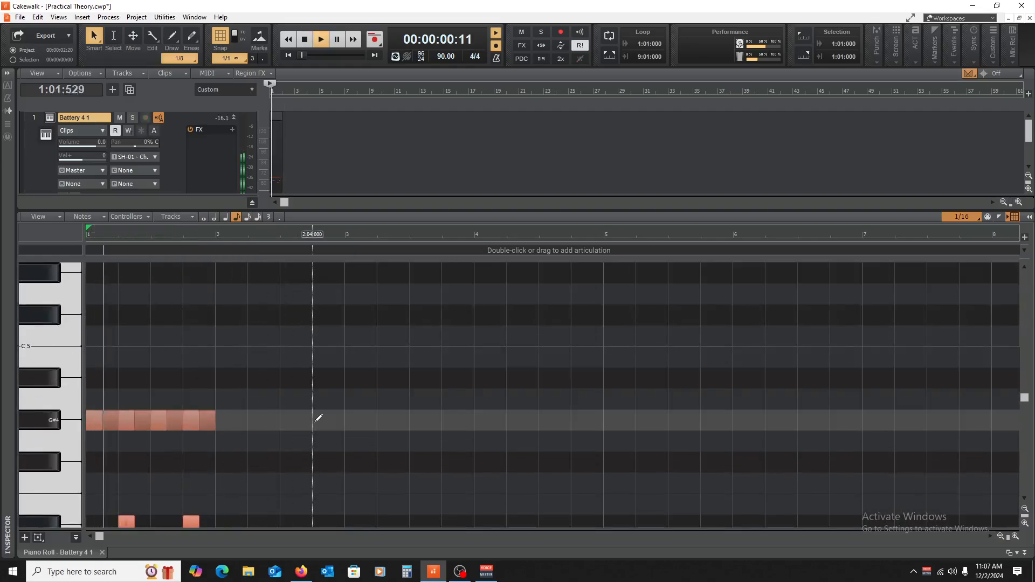
scroll(312, 424, "down", 10)
scroll(275, 422, "up", 3)
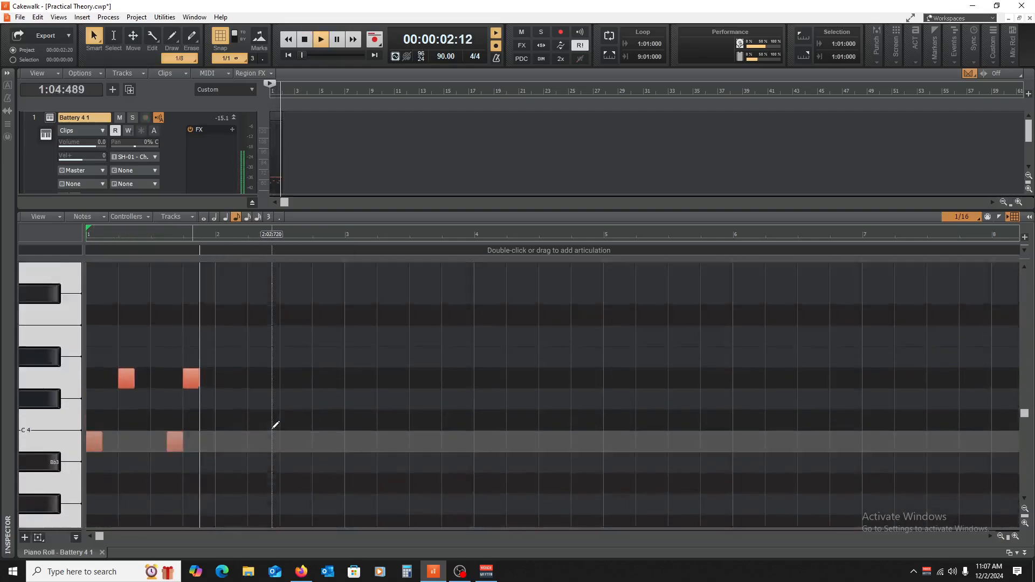
key("space")
Step: Select all notes in bar 1, transpose them down one octave so the C4 notes land on C3, and play them back
scroll(280, 349, "up", 5)
left_click_drag(267, 328, 77, 465)
scroll(135, 360, "down", 5)
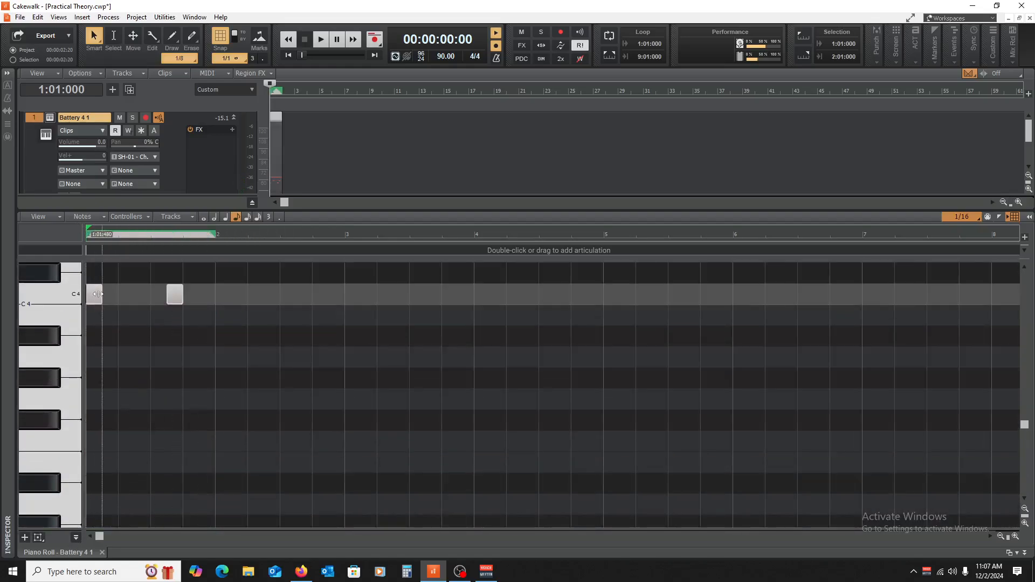
left_click_drag(95, 293, 90, 416)
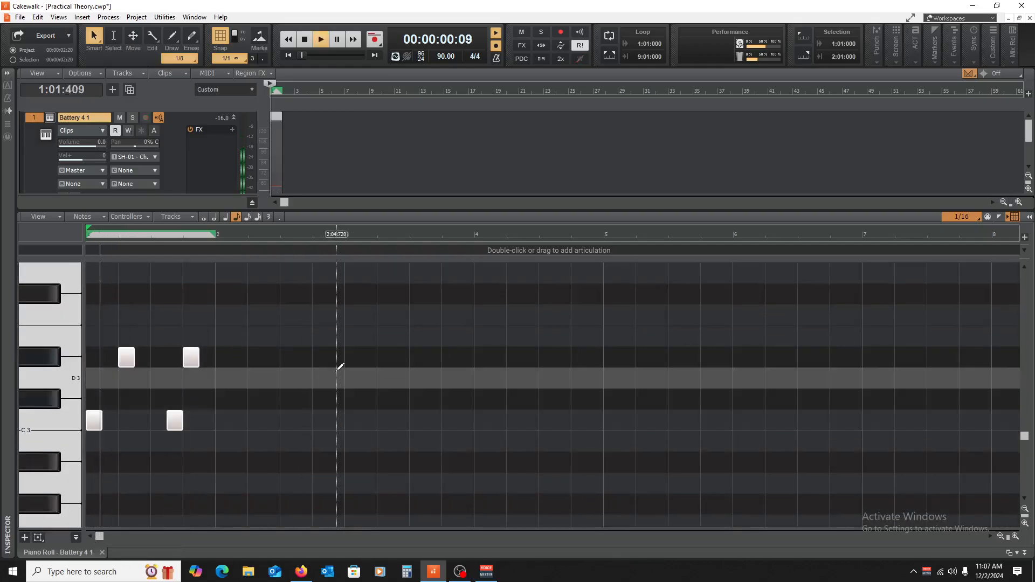
key("space")
scroll(143, 425, "up", 3)
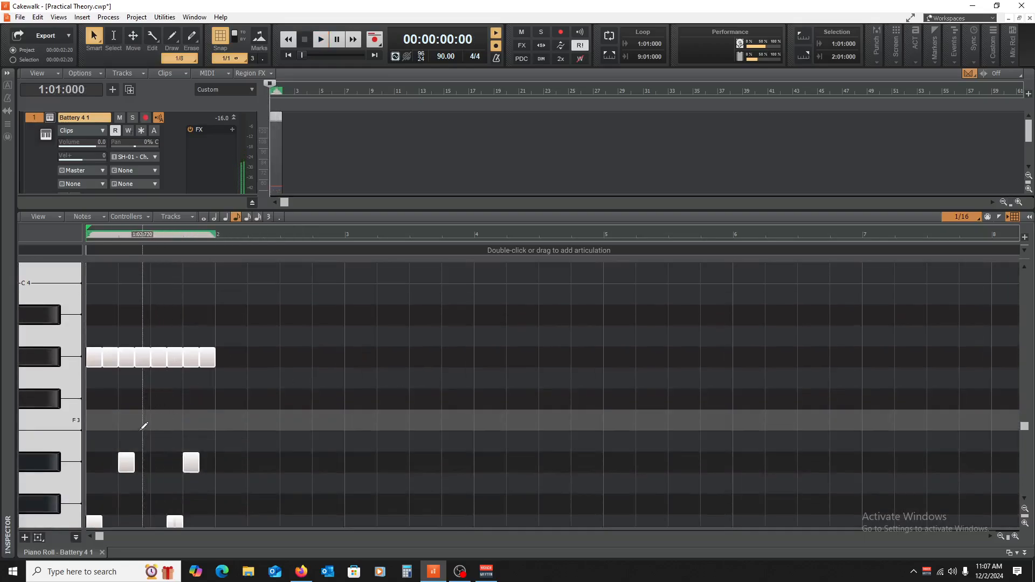
Step: Move the eight G#3 notes in bar 1 back up an octave to G#4 and play back the pattern
left_click(102, 378)
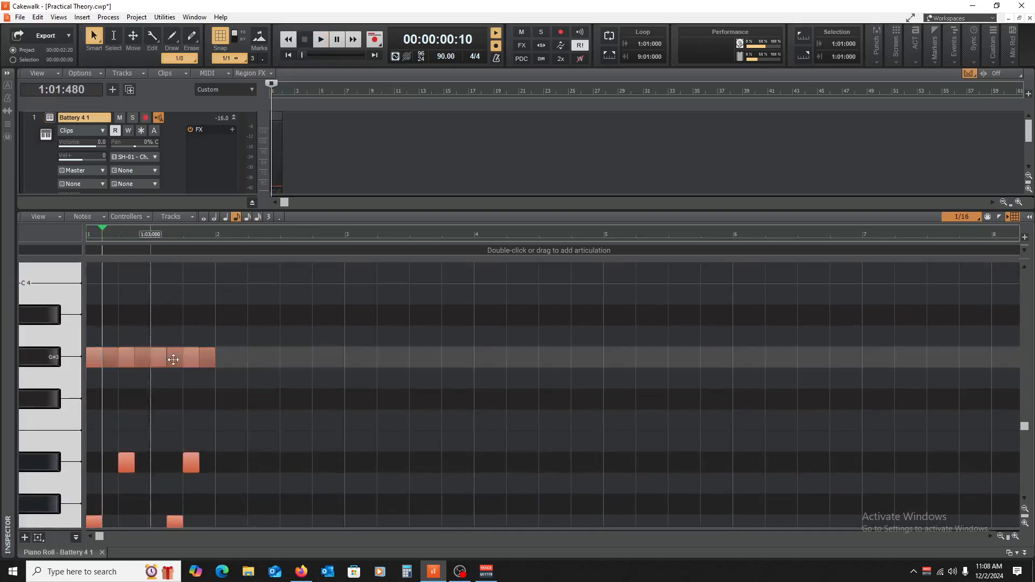
left_click_drag(281, 322, 91, 382)
left_click(30, 361)
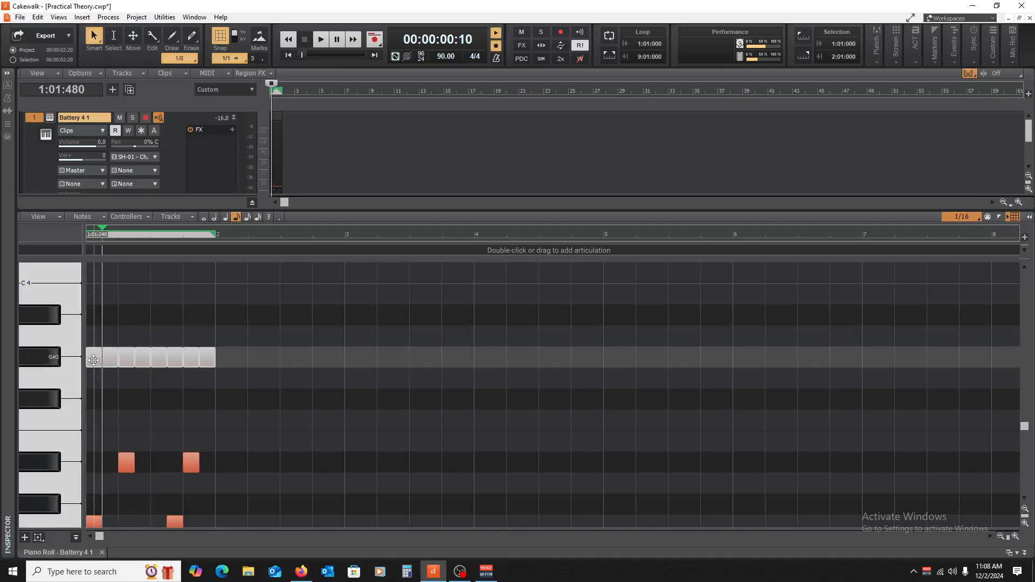
left_click_drag(93, 360, 90, 335)
scroll(224, 384, "down", 1)
left_click(221, 397)
key("w")
scroll(254, 408, "down", 12)
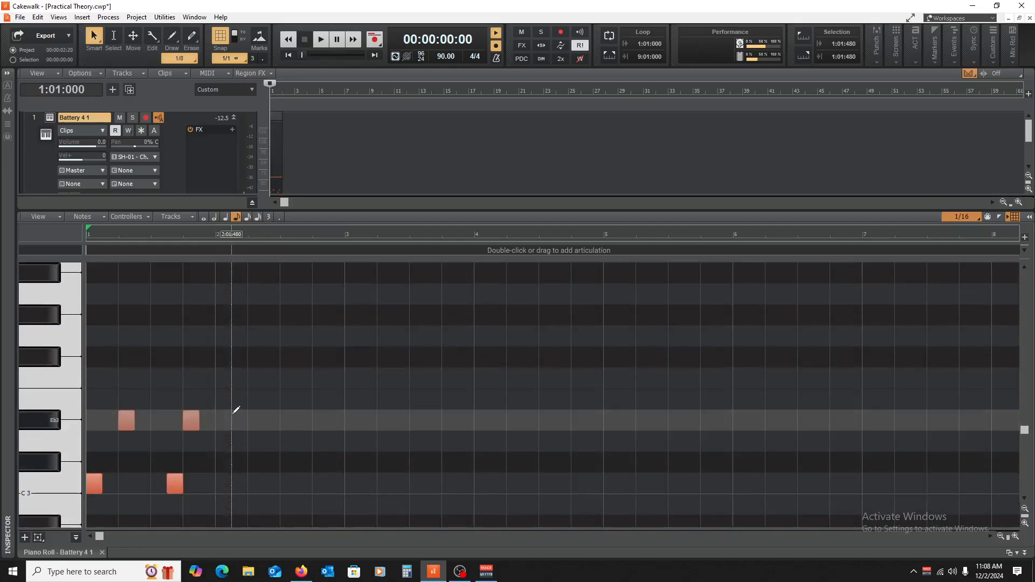
scroll(236, 410, "down", 4)
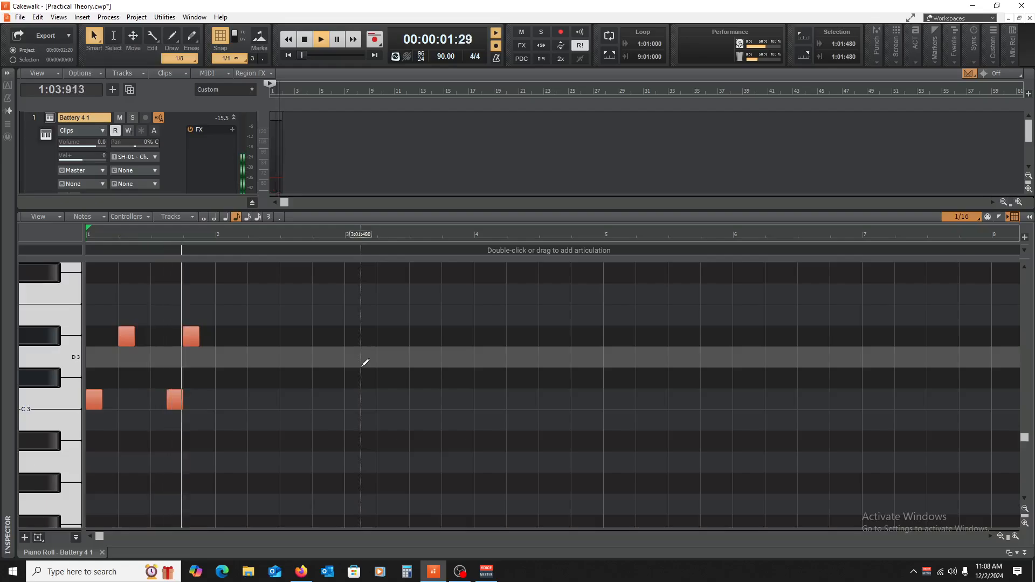
key("space")
Step: Select all the notes in bar 1, copy them to bar 2, and play back the pattern
left_click_drag(131, 402, 56, 228)
scroll(266, 402, "down", 5)
scroll(271, 483, "down", 5)
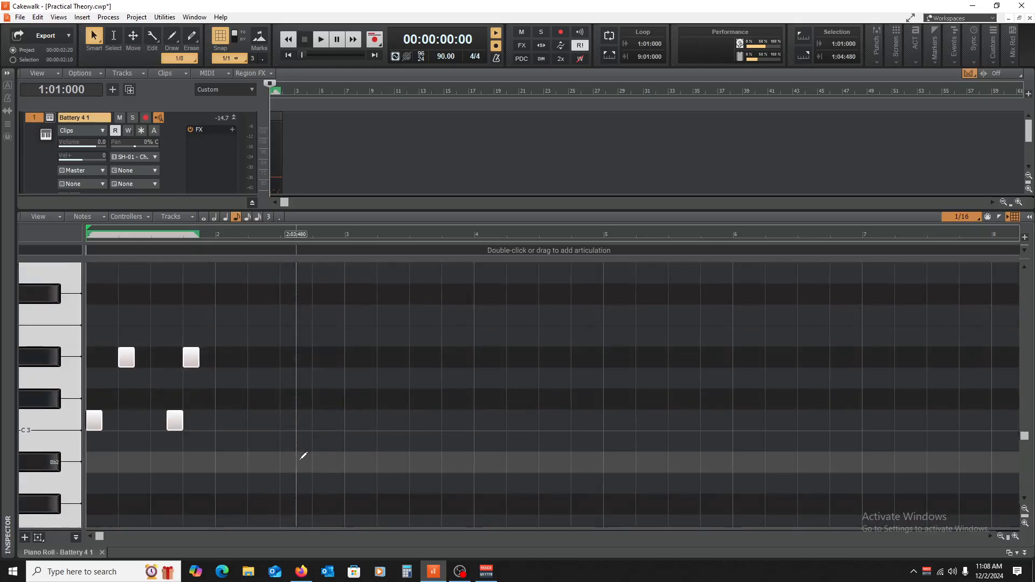
left_click_drag(302, 457, 12, 144)
scroll(132, 330, "down", 3)
scroll(116, 347, "up", 2)
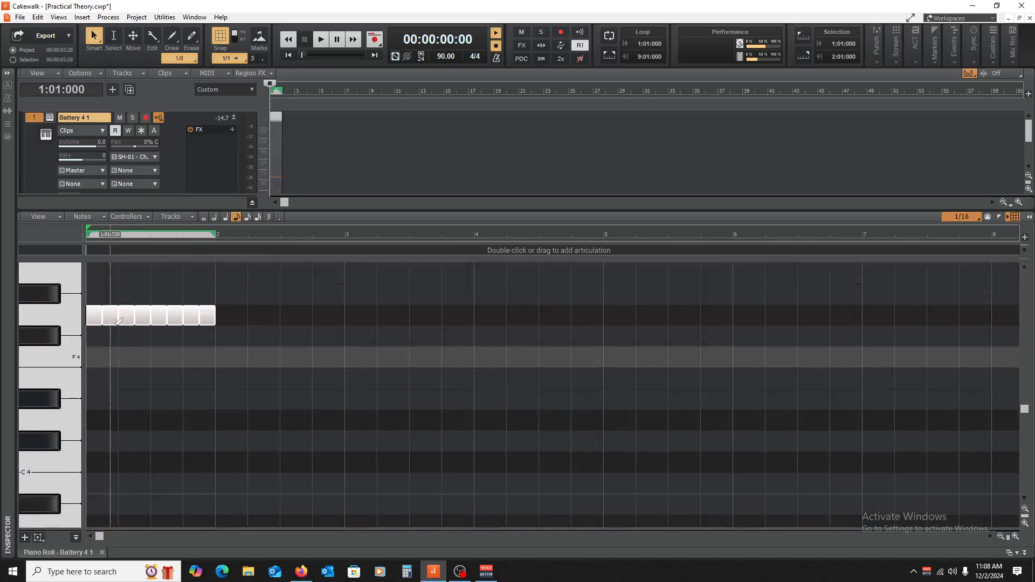
left_click_drag(93, 315, 222, 315)
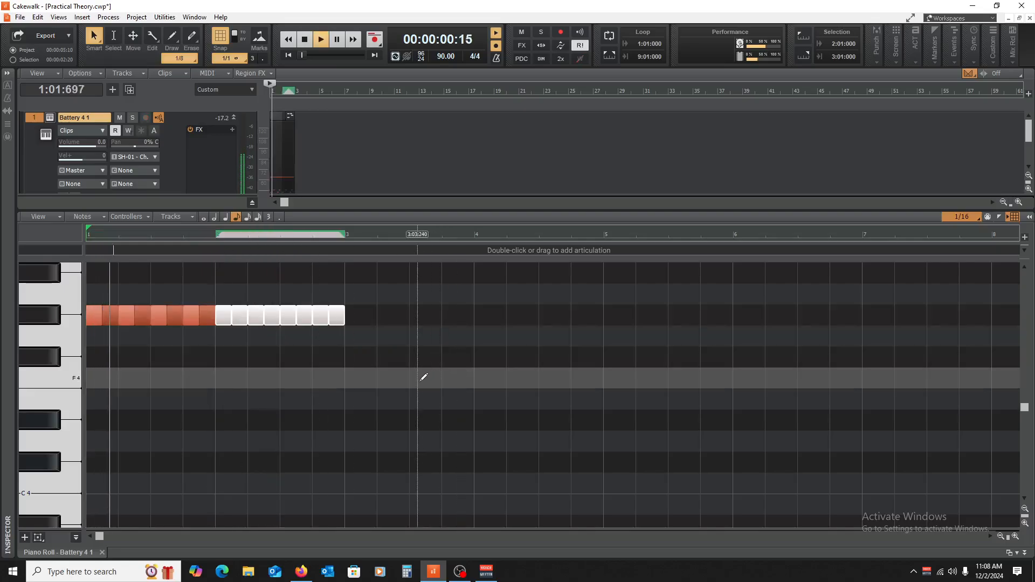
scroll(163, 377, "up", 1)
key("space")
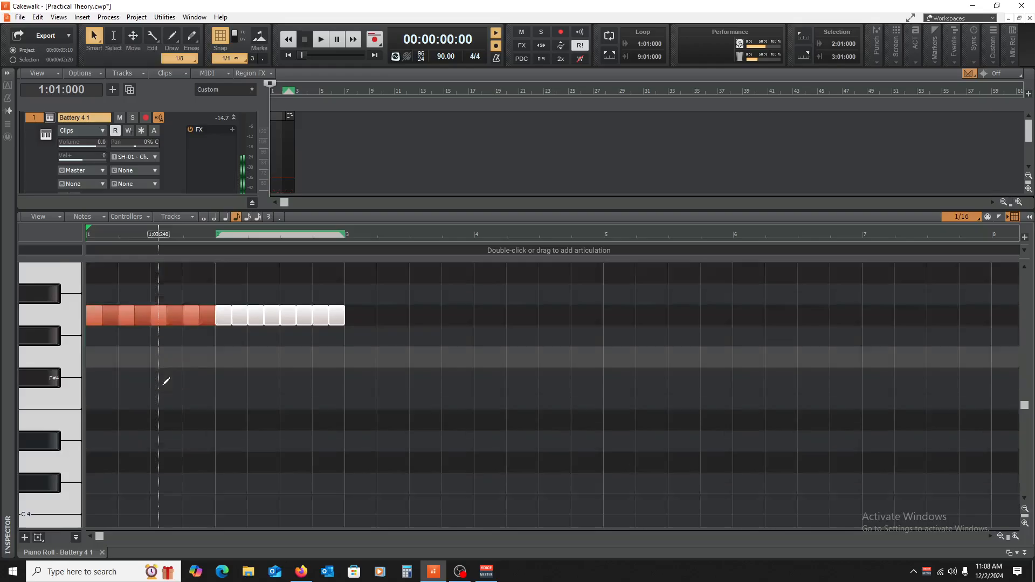
Step: Audition drum sounds around Eb3, add an E3 eighth note on beat 3 of bar 1, and play back the pattern
scroll(61, 465, "down", 11)
left_click(26, 467)
left_click(41, 474)
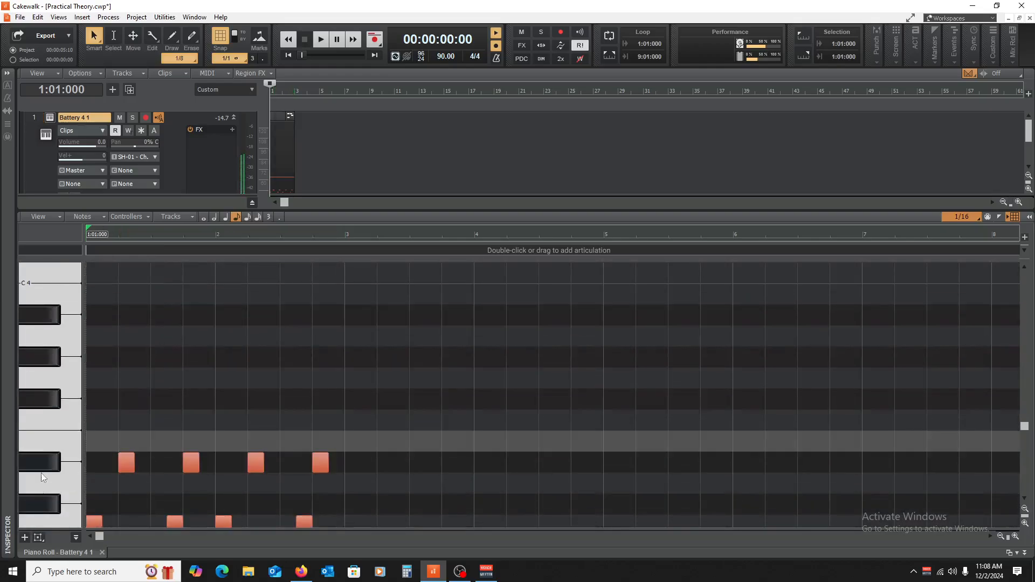
key("space")
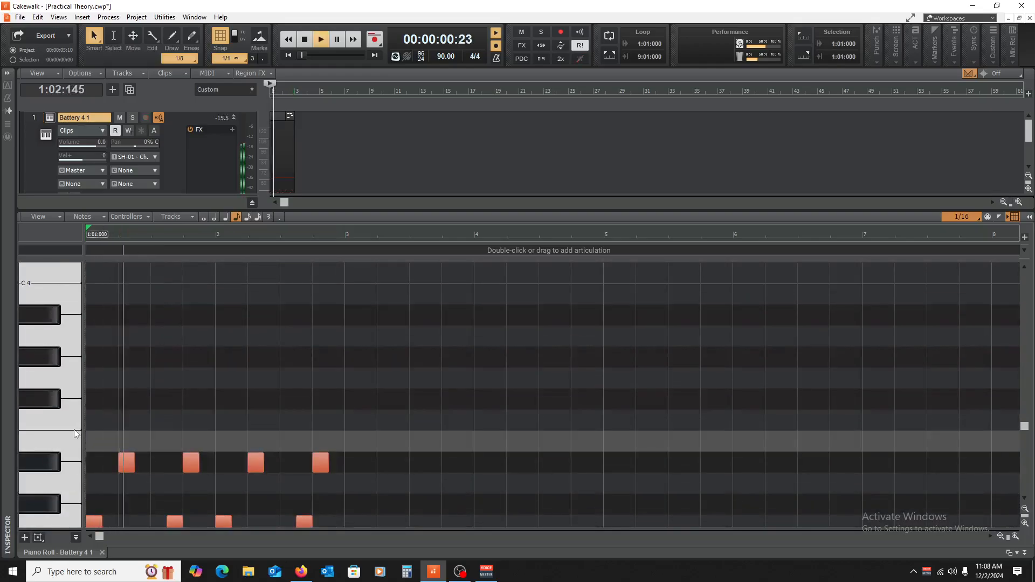
key("space")
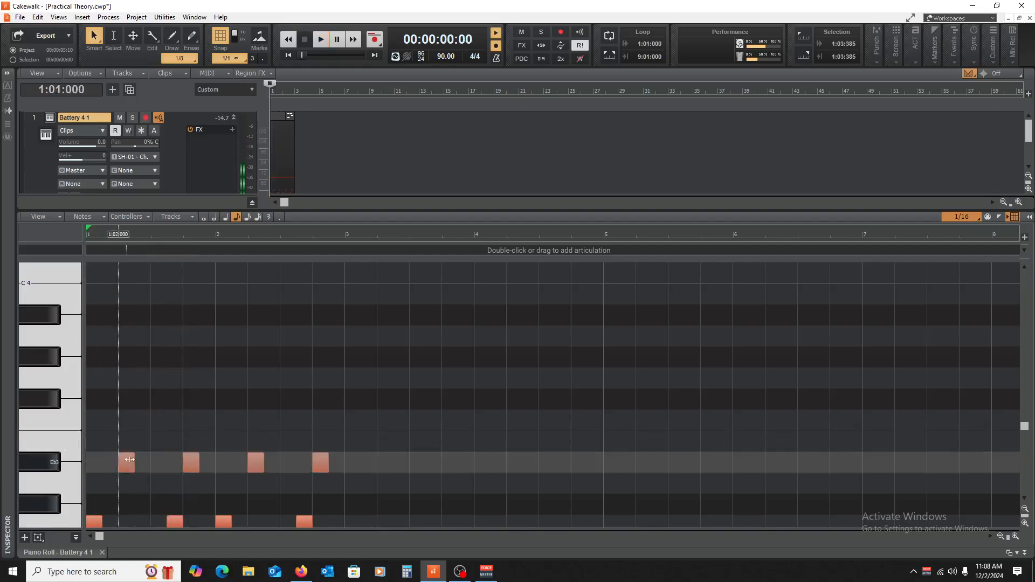
left_click_drag(176, 522, 157, 441)
key("space")
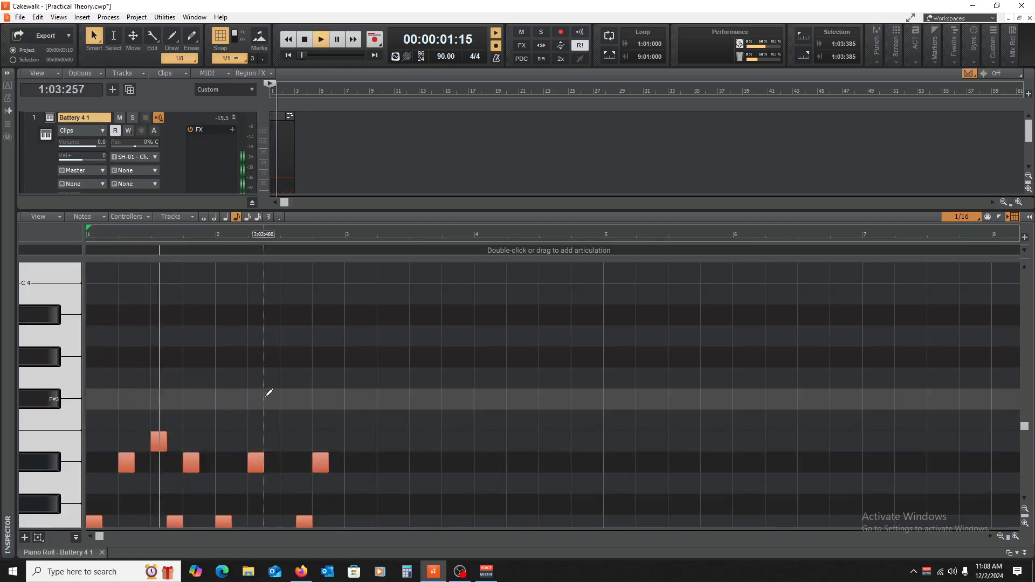
key("space")
Step: Shift the E3 note to 1:03:240 and play back the pattern
left_click_drag(168, 445, 169, 443)
key("space")
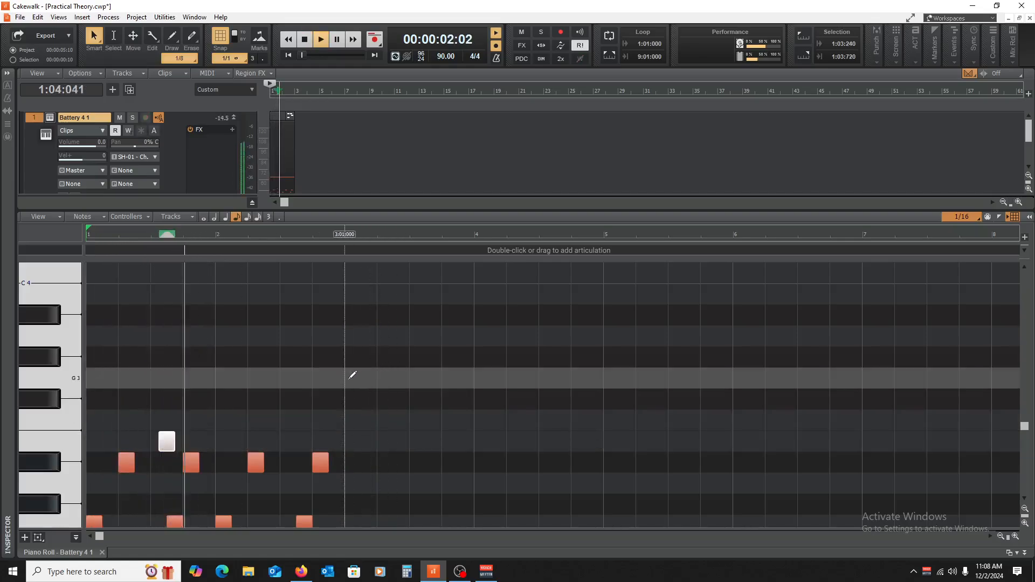
key("space")
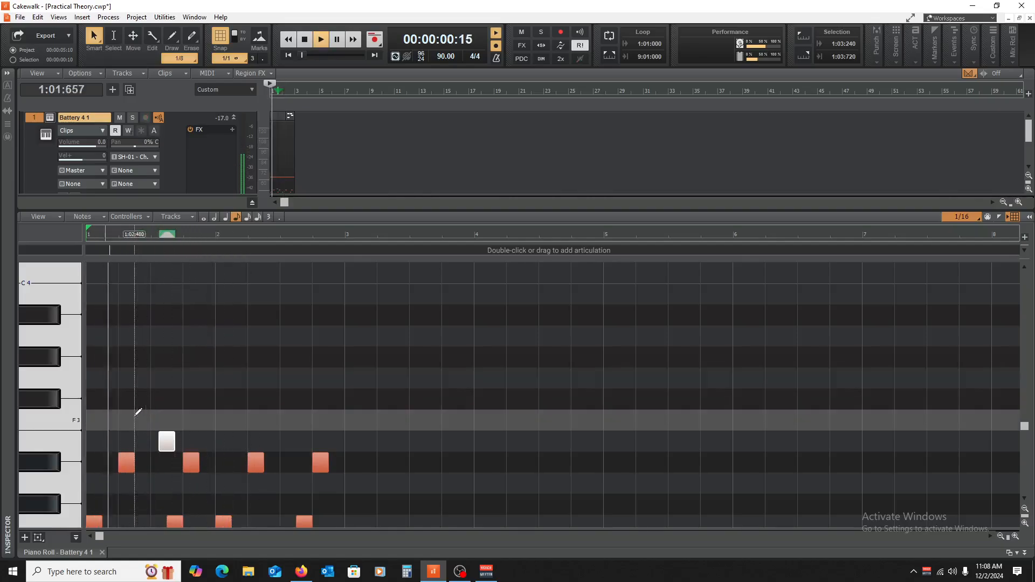
Step: Audition other drum sounds, add a Bb3 eighth note at 1:02:480 in bar 1, and play back the pattern
left_click(50, 398)
key("space")
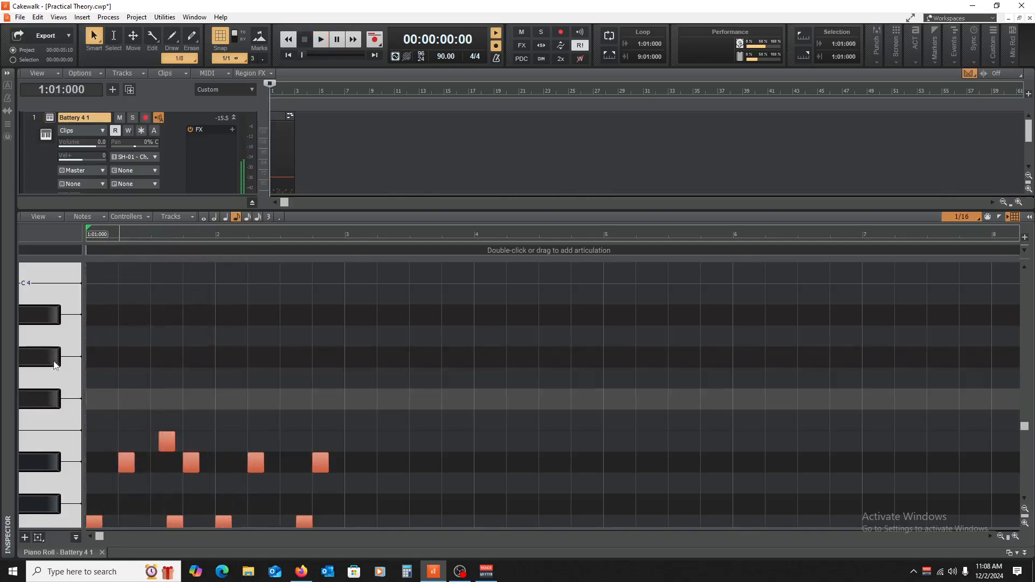
key("space")
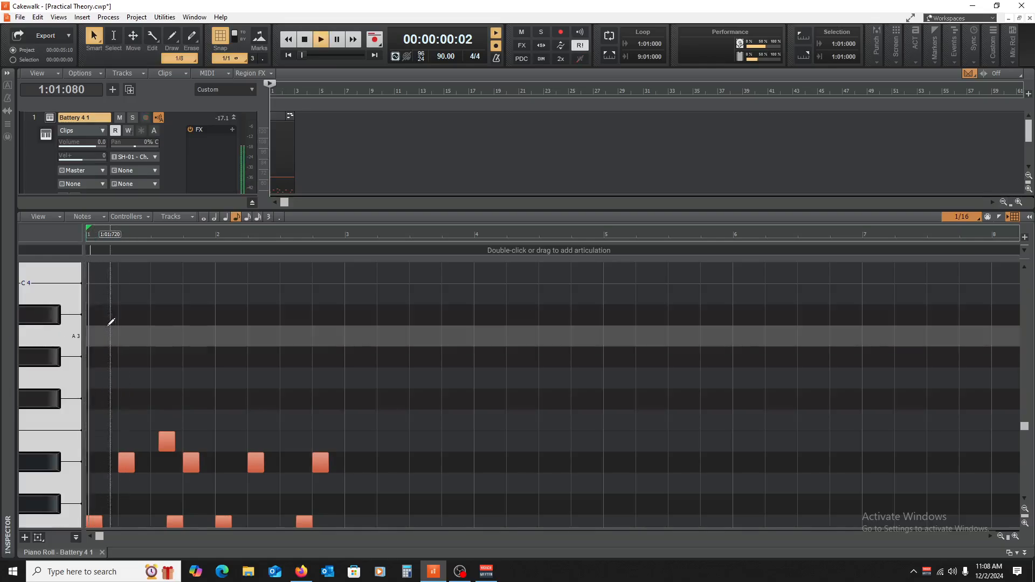
key("space")
left_click(122, 314)
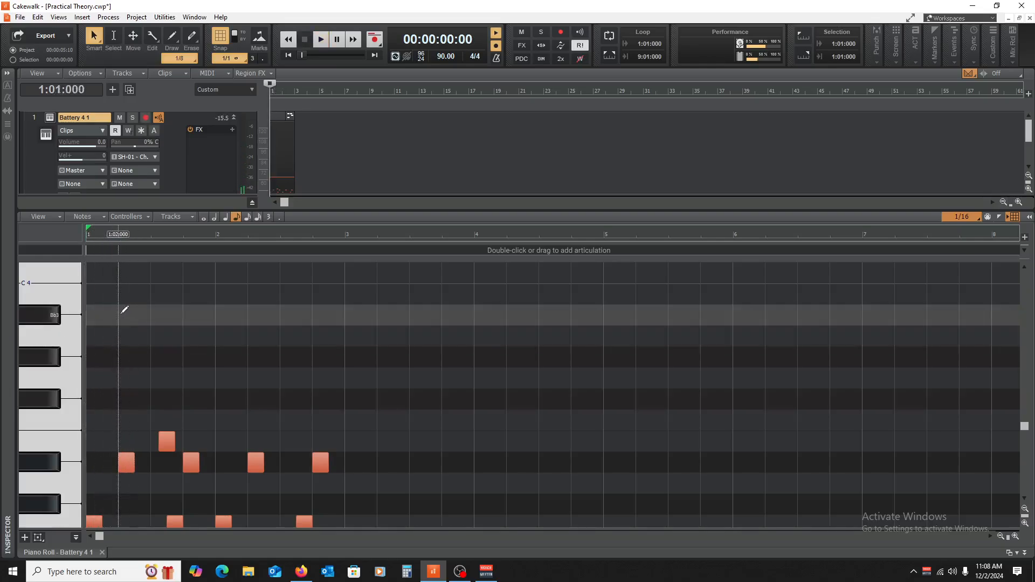
left_click_drag(128, 317, 145, 318)
key("space")
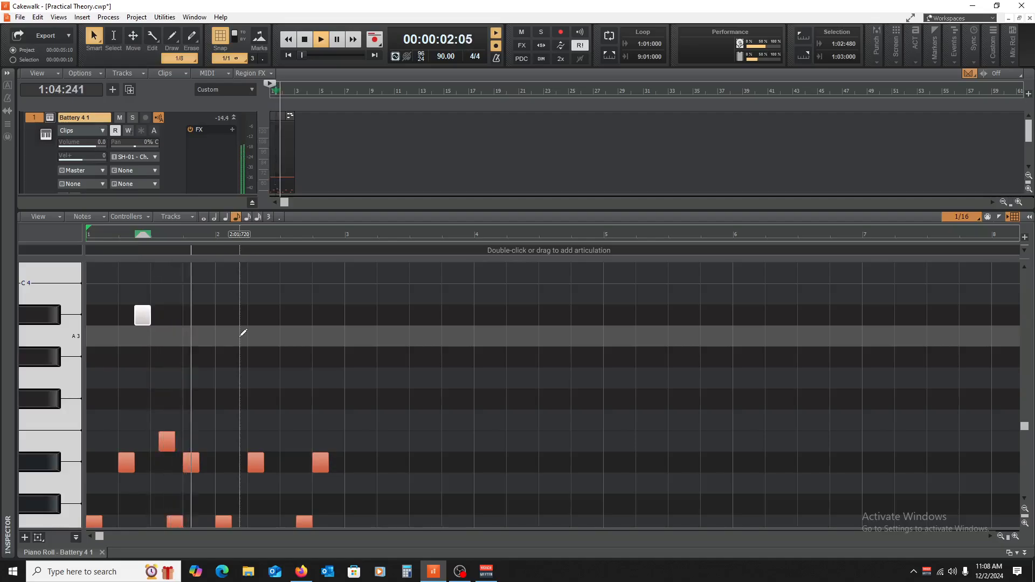
key("space")
key("space")
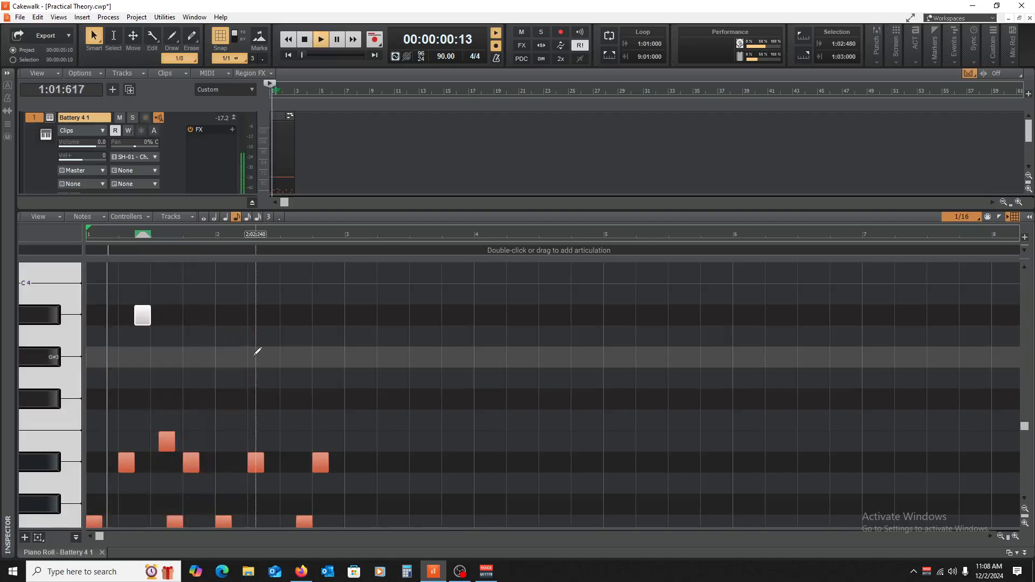
key("space")
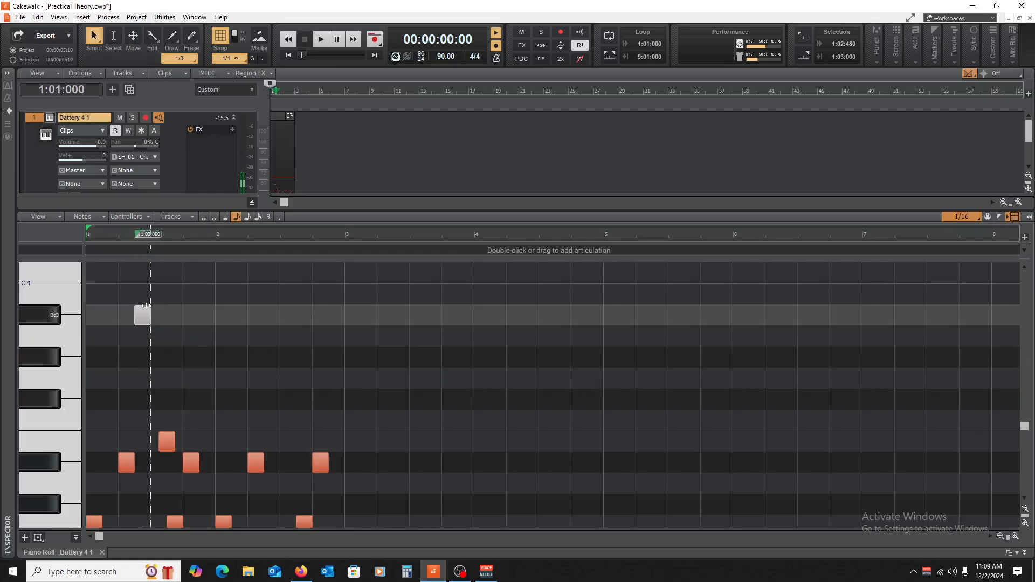
Step: Lower the velocity of the Bb3 note in bar 1, play back the pattern, and clear the selection
left_click_drag(150, 303, 149, 311)
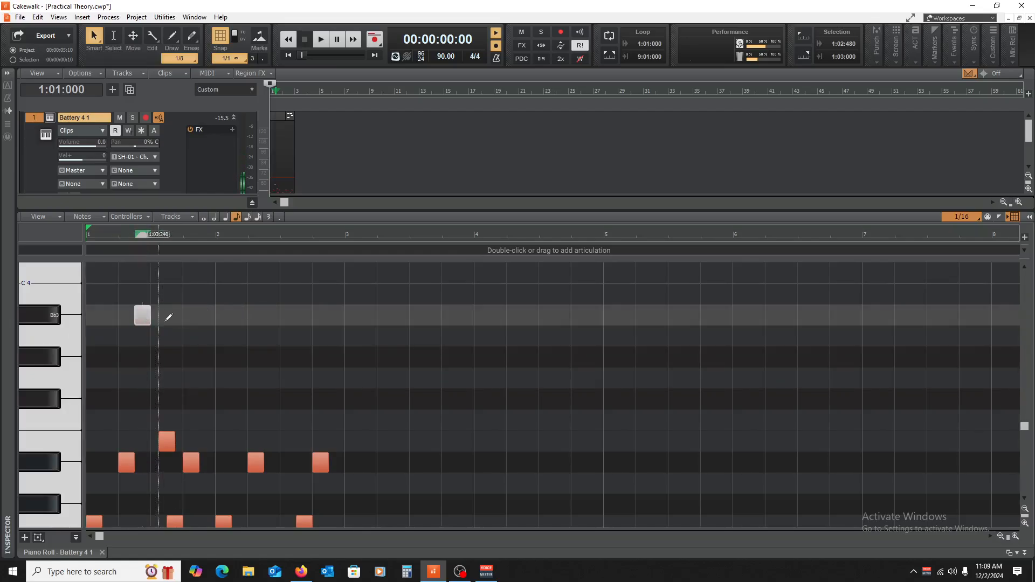
key("space")
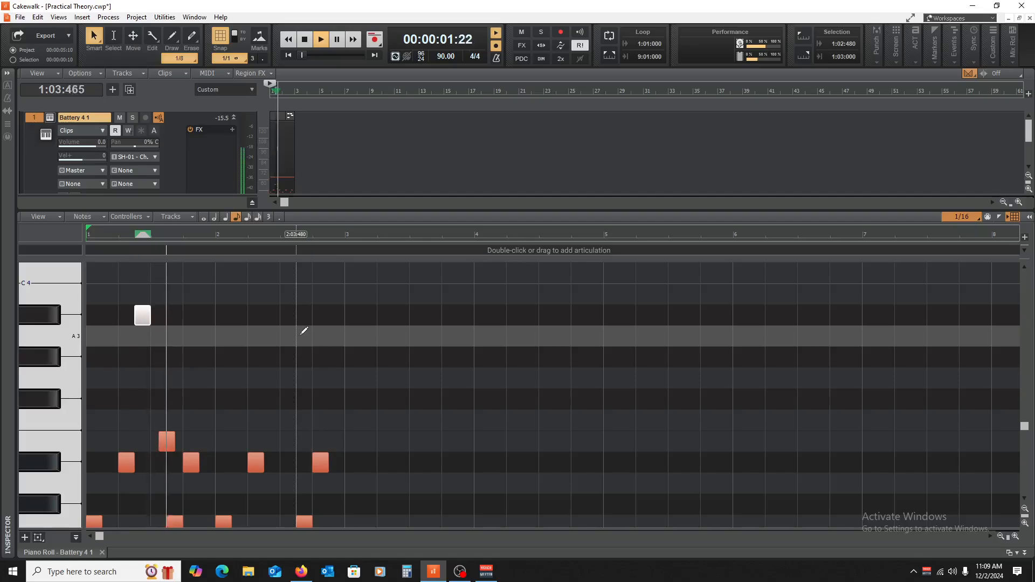
key("space")
left_click(84, 303)
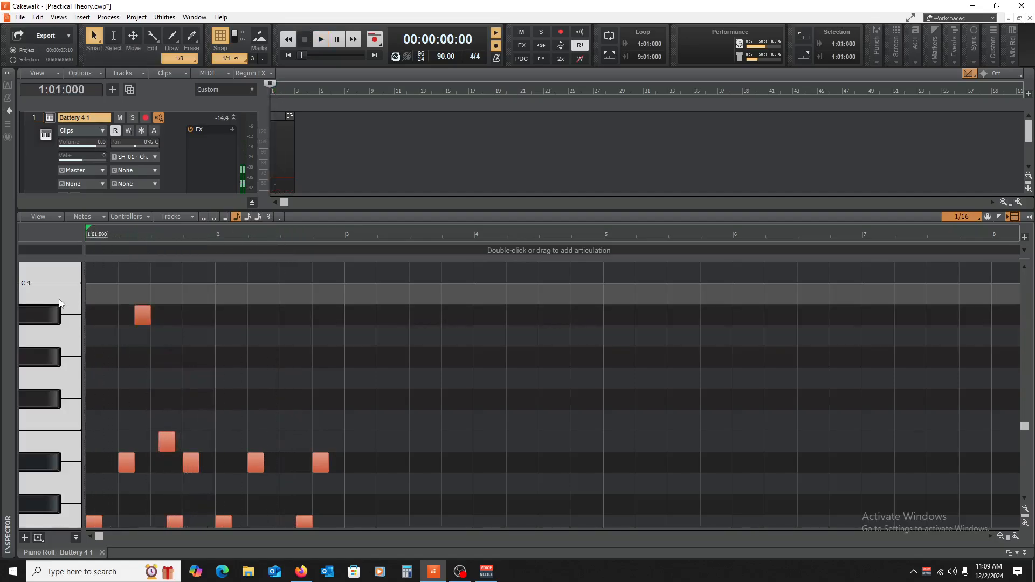
Step: Add two consecutive B3 sixteenth notes at 1:04:480 and 1:04:720 at the end of bar 1, and play back the pattern
left_click(206, 287)
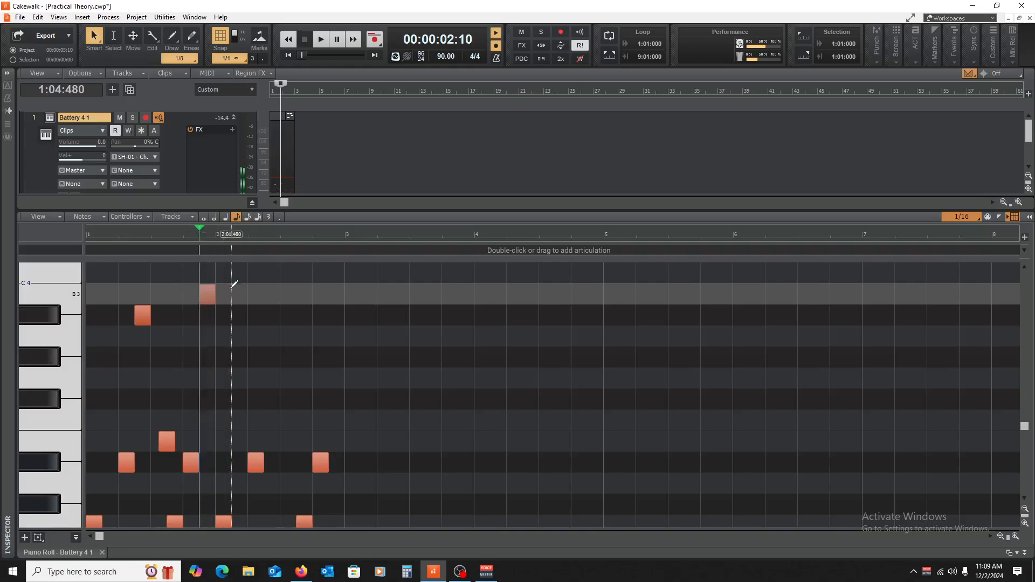
left_click_drag(214, 294, 209, 299)
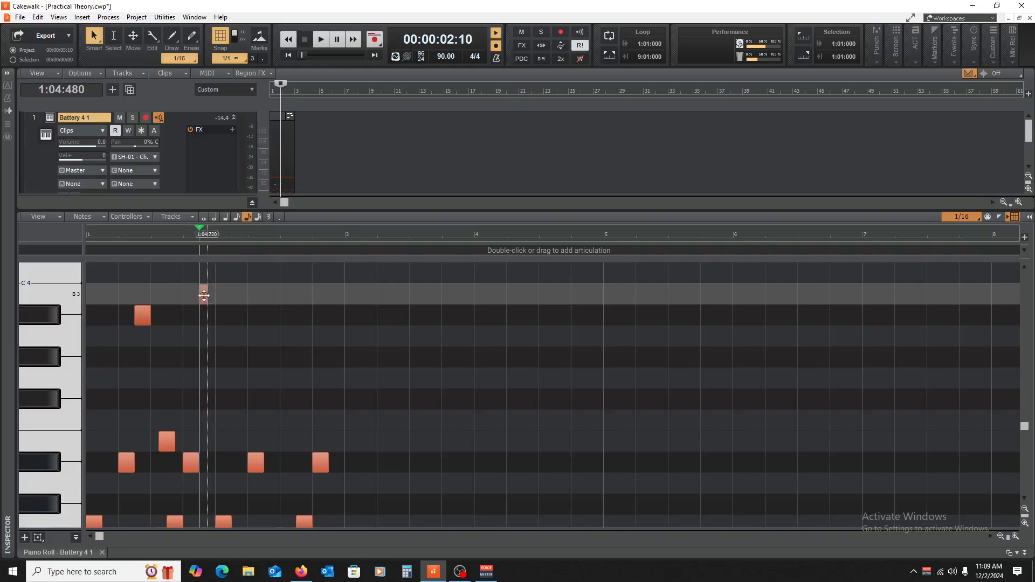
left_click(210, 297)
key("space")
key("space")
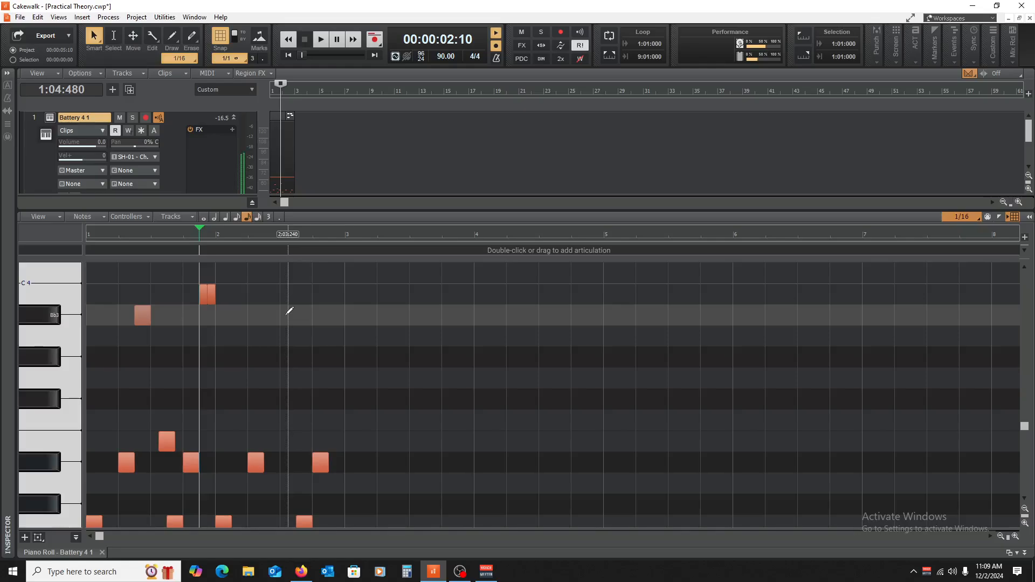
key("w")
key("space")
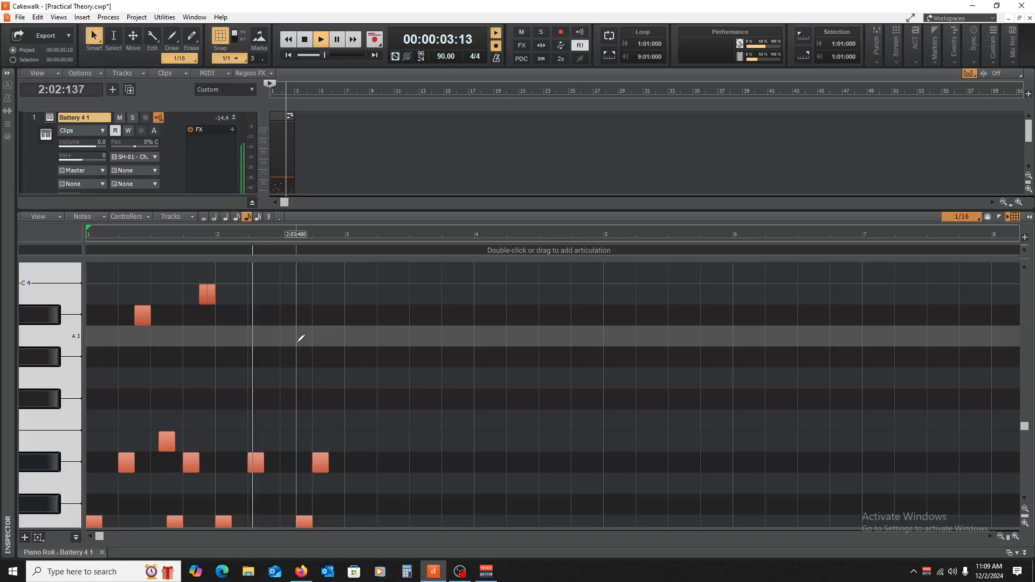
key("space")
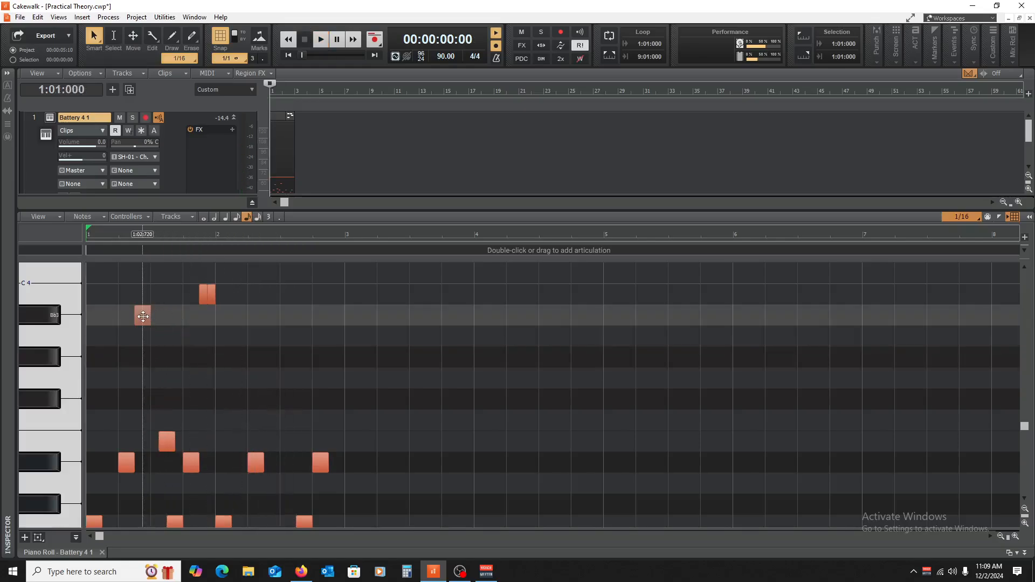
Step: Copy the Bb3 note from bar 1 to 2:02:480 in bar 2 and play back the pattern
left_click_drag(143, 318, 276, 323)
scroll(366, 355, "up", 6)
scroll(349, 376, "down", 7)
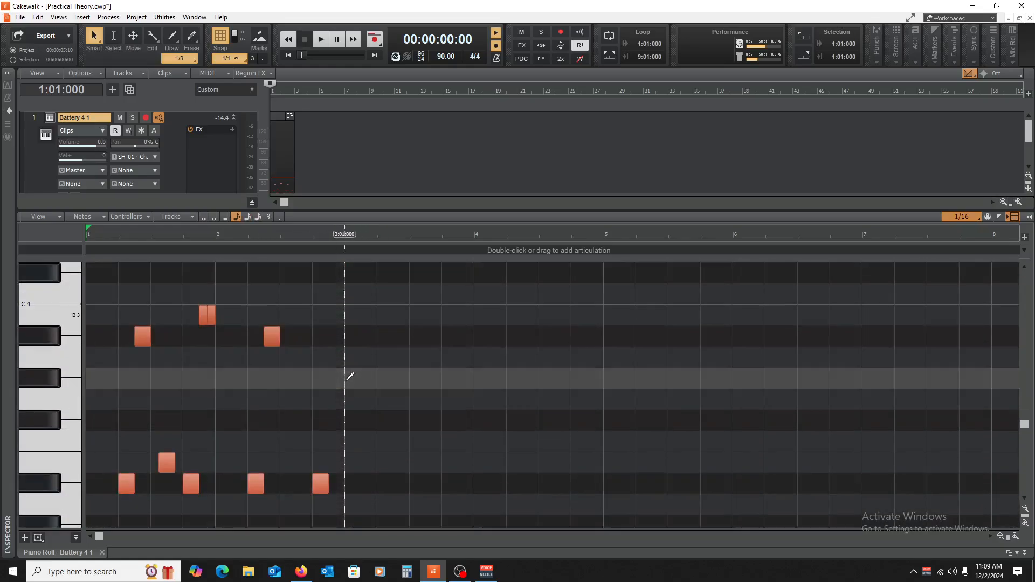
scroll(349, 376, "up", 2)
scroll(376, 379, "down", 2)
scroll(376, 379, "down", 5)
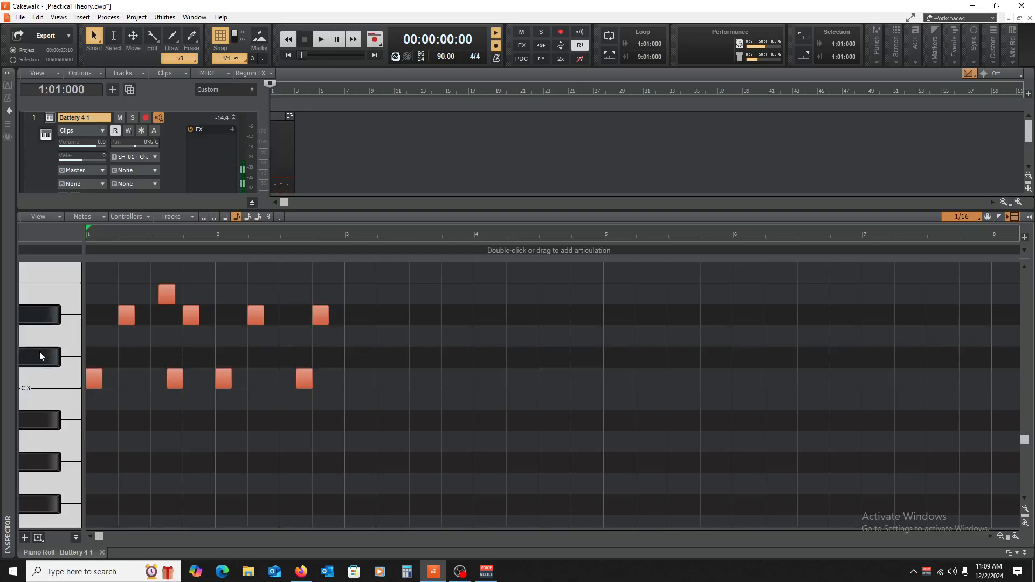
key("space")
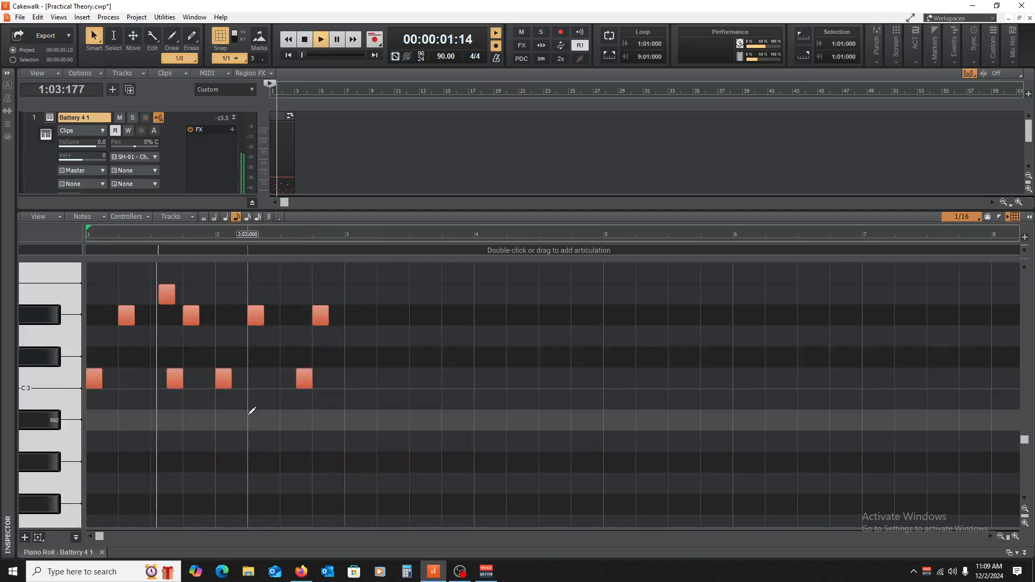
scroll(377, 431, "up", 9)
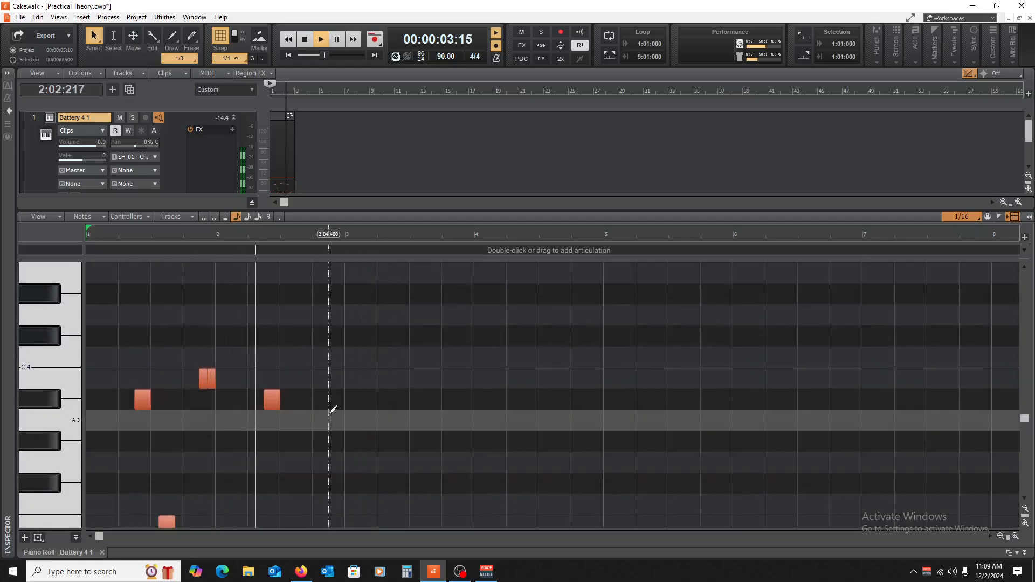
key("space")
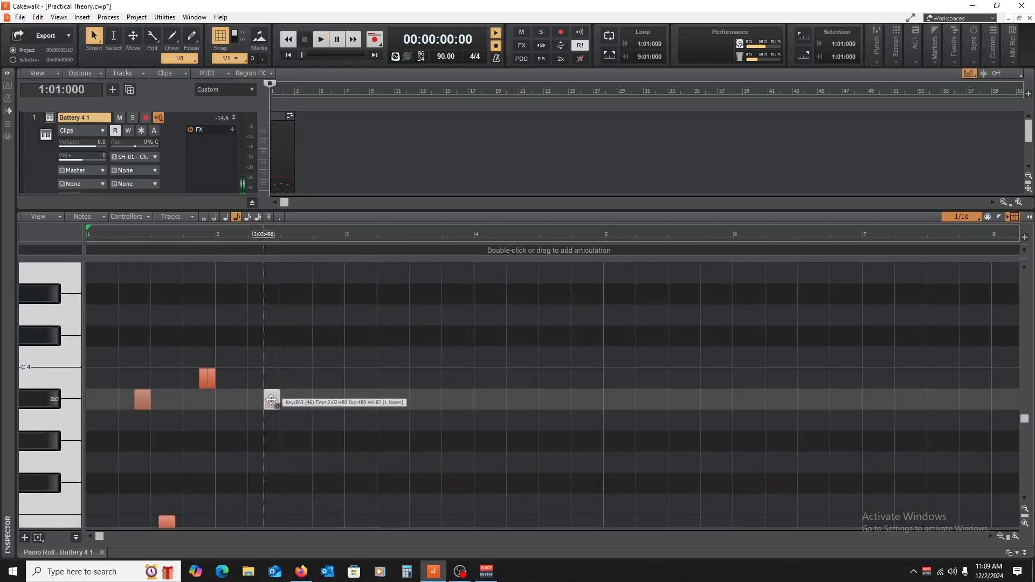
Step: Add a pair of B3 sixteenth notes on beat 3 of bar 2 and play back from 2:01:000
left_click_drag(272, 400, 288, 378)
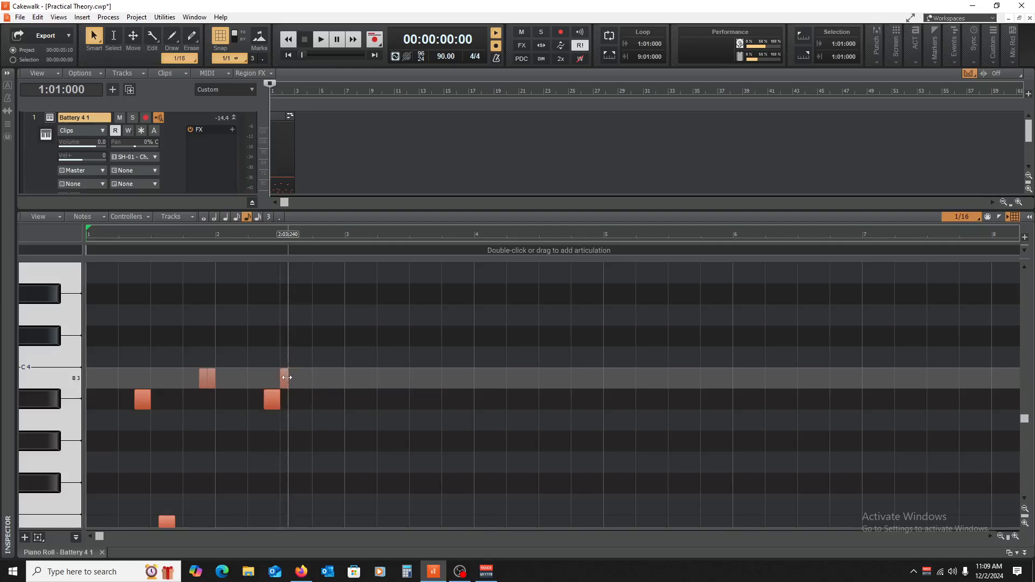
left_click(218, 352)
key("space")
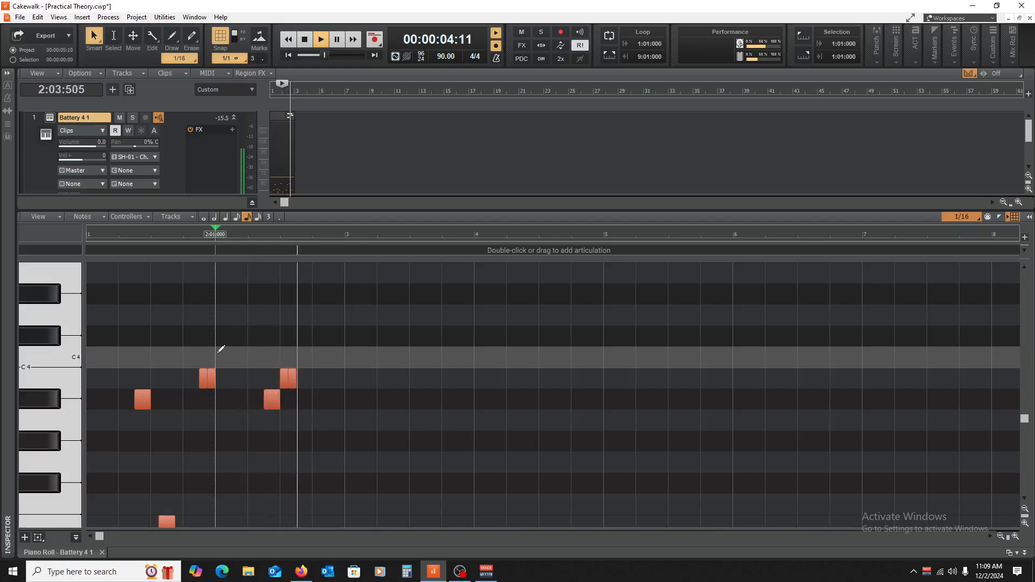
key("space")
scroll(332, 363, "down", 3)
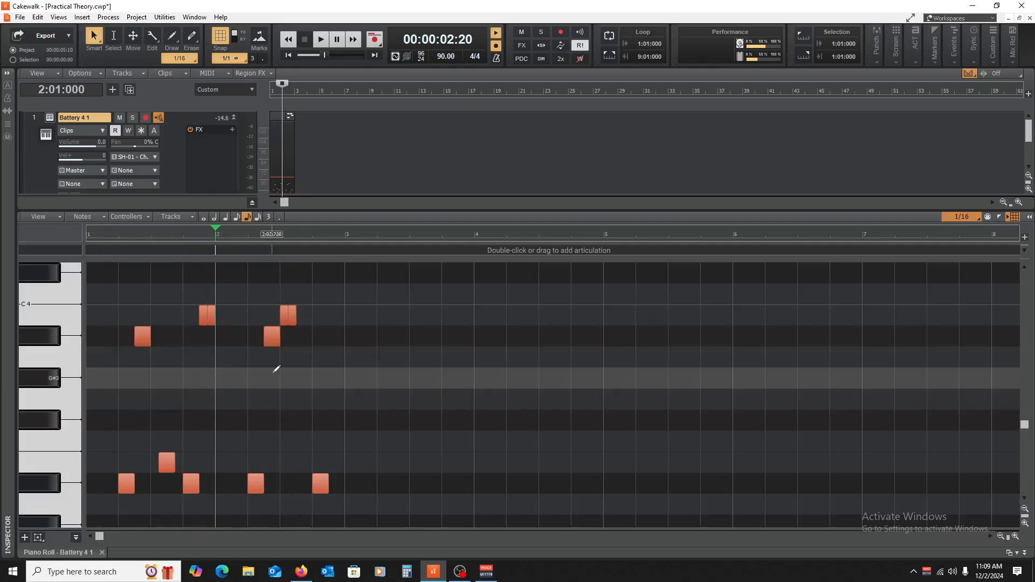
Step: Copy the E3 note from bar 1 to 2:03:720 in bar 2 and play back the whole pattern
left_click_drag(166, 458, 312, 457)
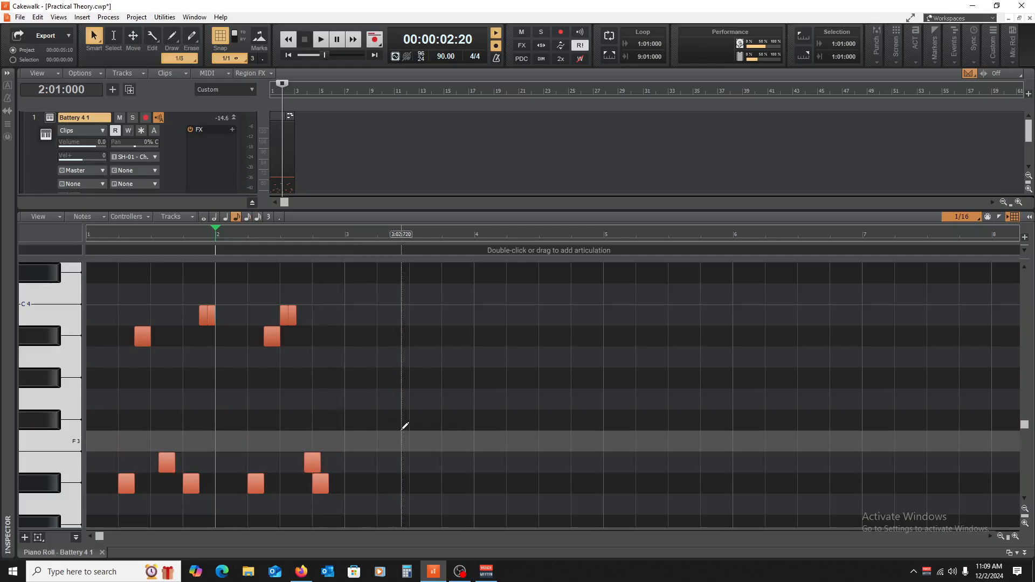
key("w")
key("space")
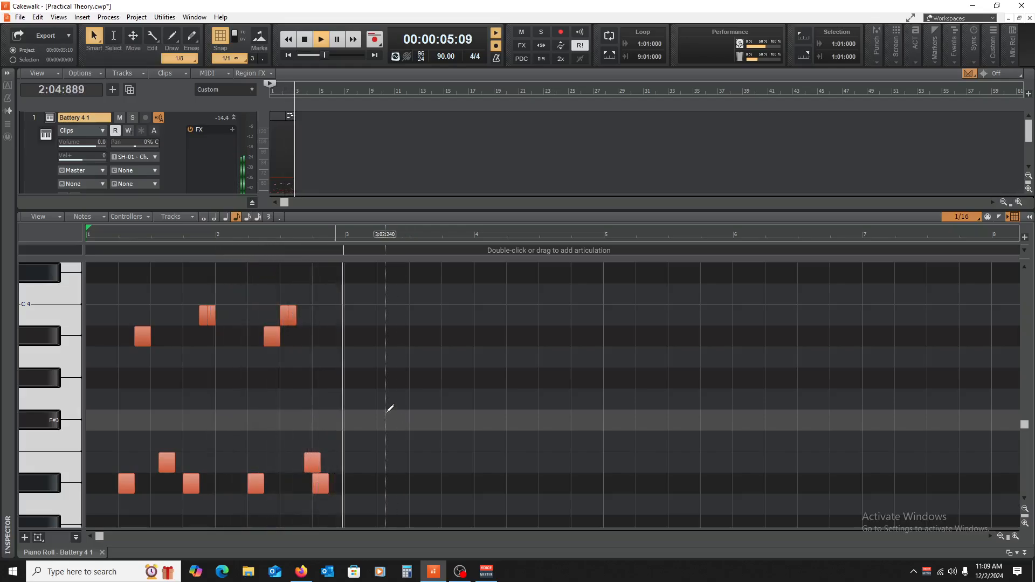
key("space")
Step: Select all notes of the two-bar pattern, copy them to start at bar 3, and clear the selection
scroll(412, 429, "down", 5)
left_click_drag(236, 328, 67, 126)
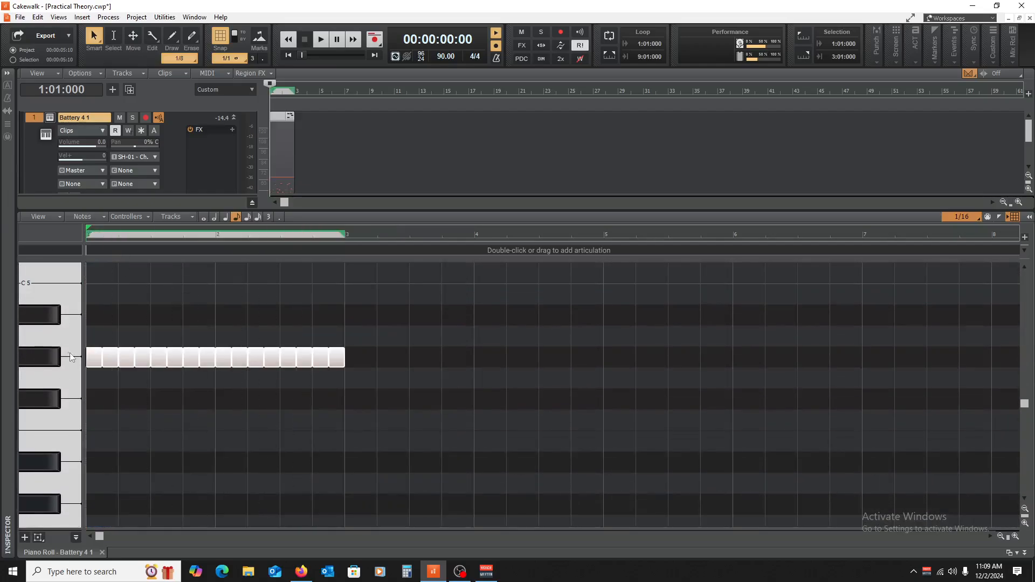
left_click_drag(92, 358, 349, 360)
scroll(296, 410, "down", 6)
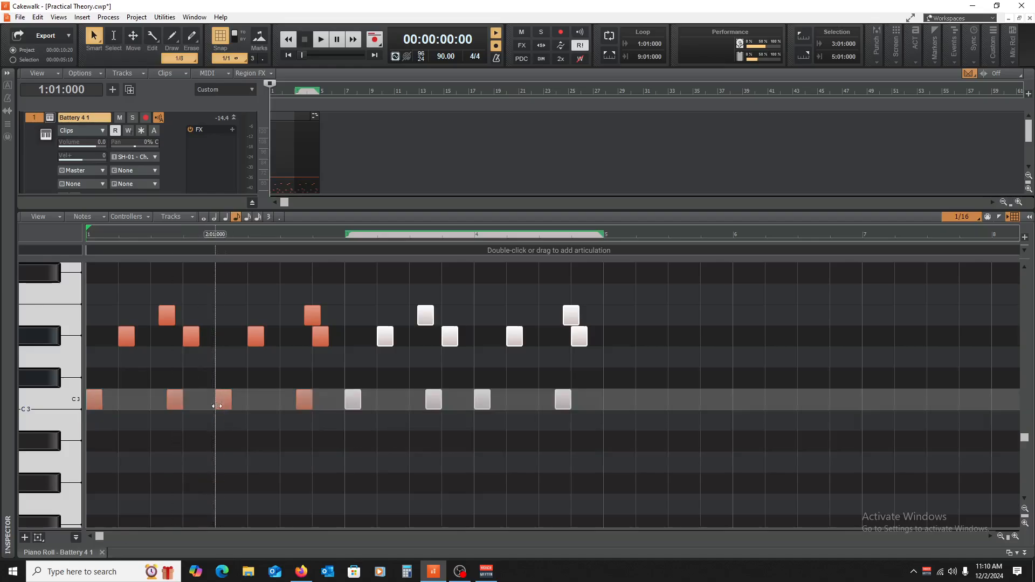
scroll(186, 430, "up", 2)
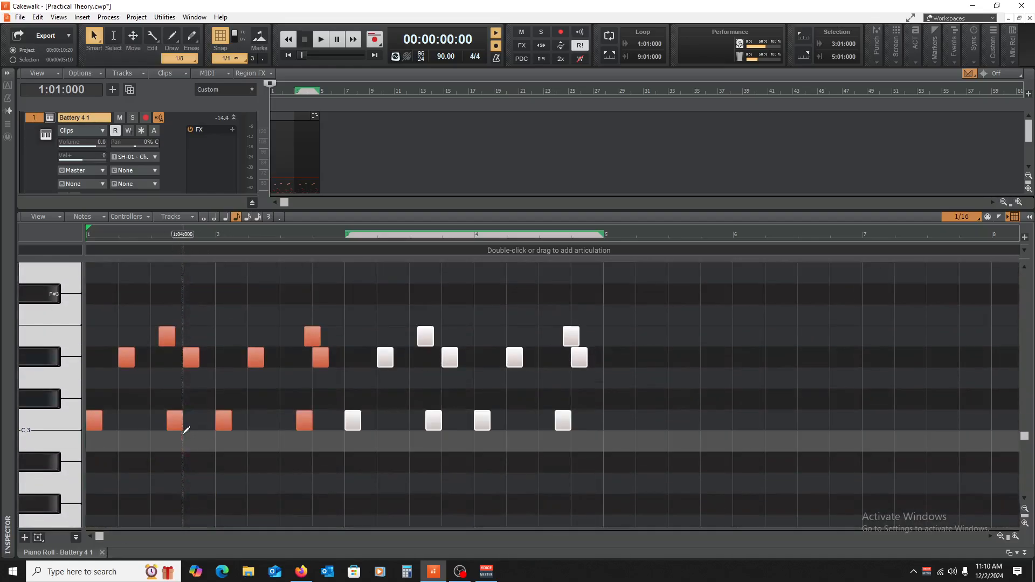
scroll(380, 414, "up", 5)
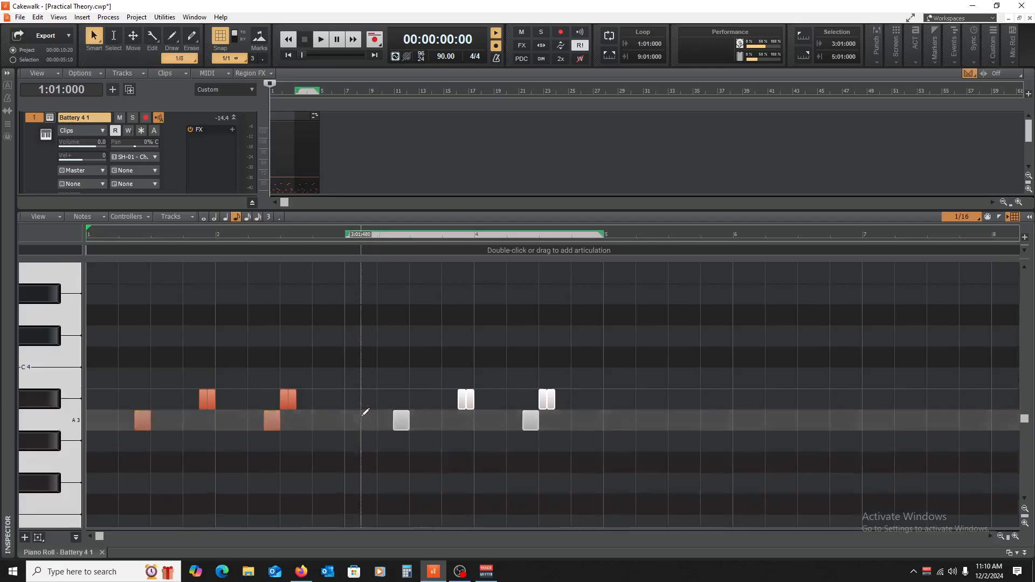
scroll(365, 413, "up", 3)
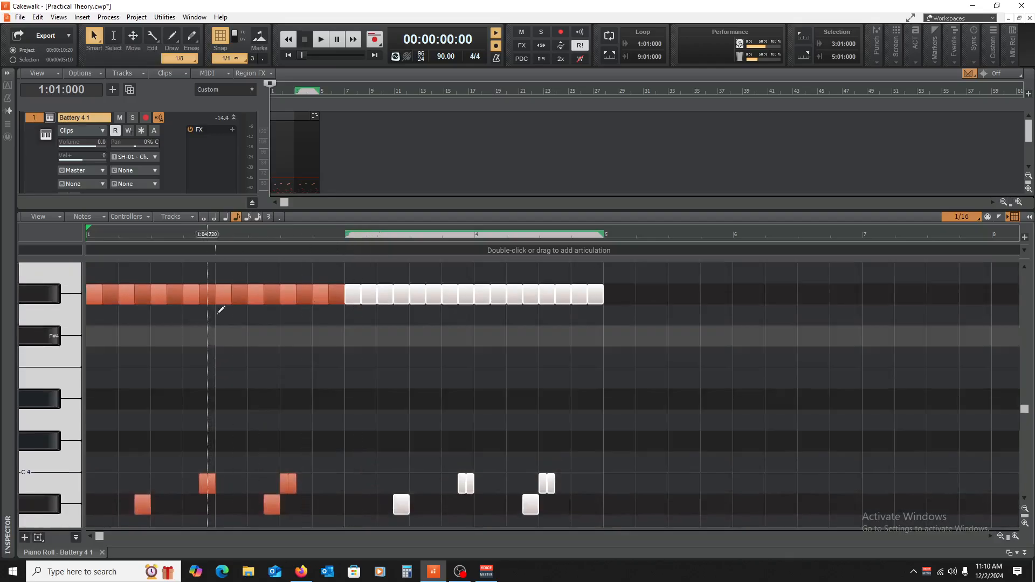
left_click(621, 333)
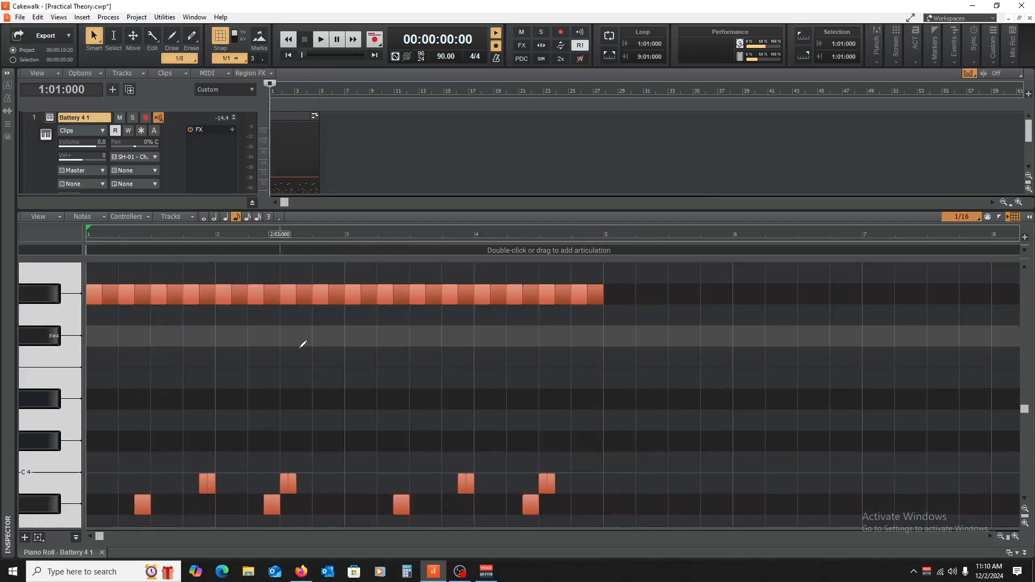
Step: Play back the four-bar pattern from the start and close the Piano Roll
scroll(159, 394, "down", 5)
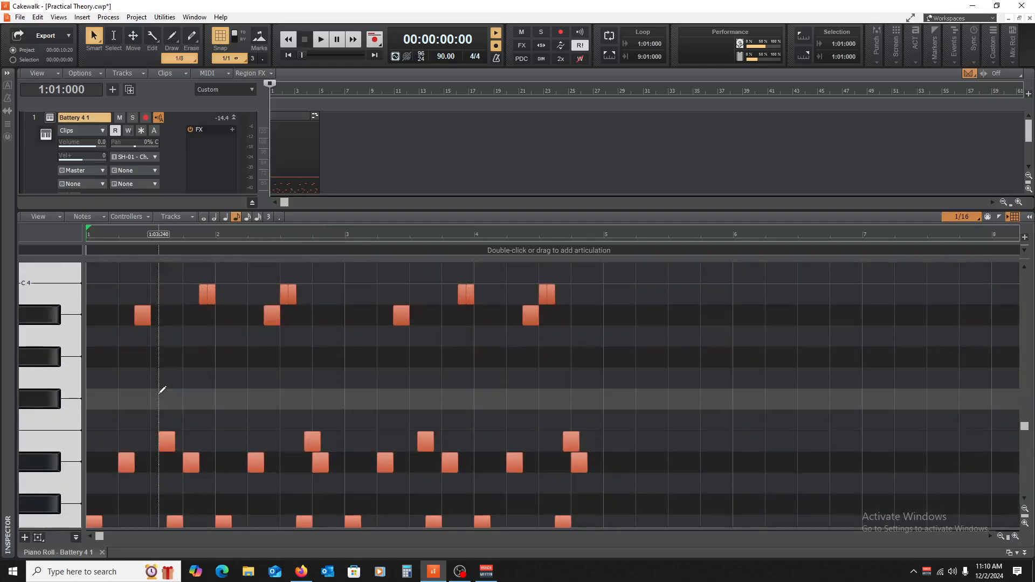
key("space")
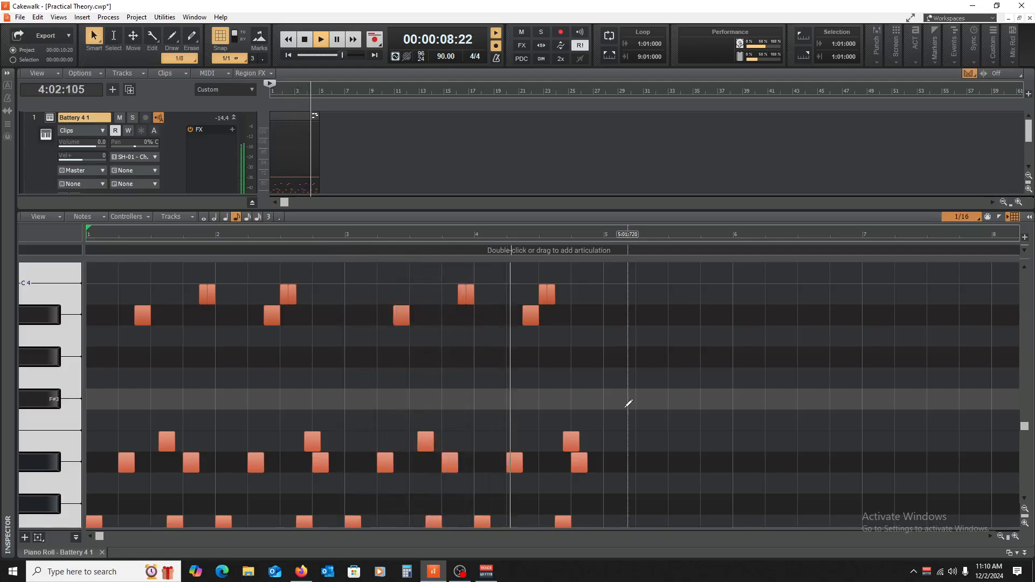
key("space")
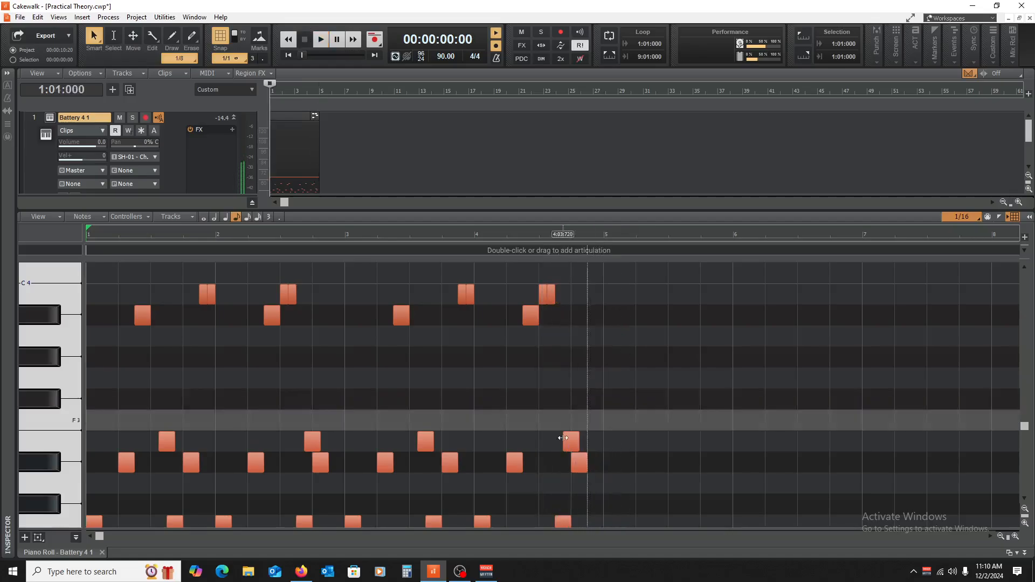
left_click(102, 552)
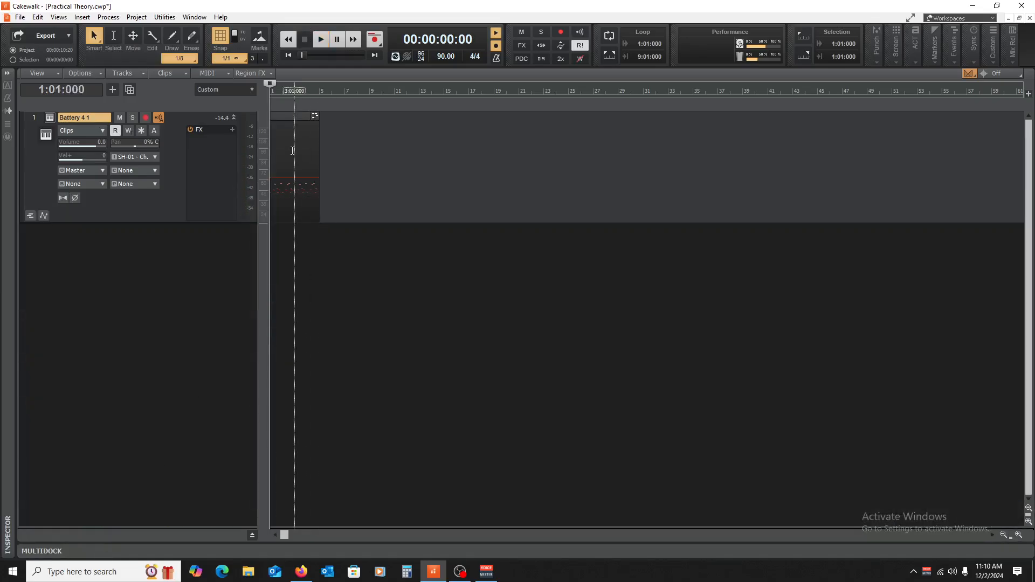
Step: Return to the project start and enable looping from 1:01:000 to 5:01:000 over the drum clip
right_click(292, 151)
left_click(354, 347)
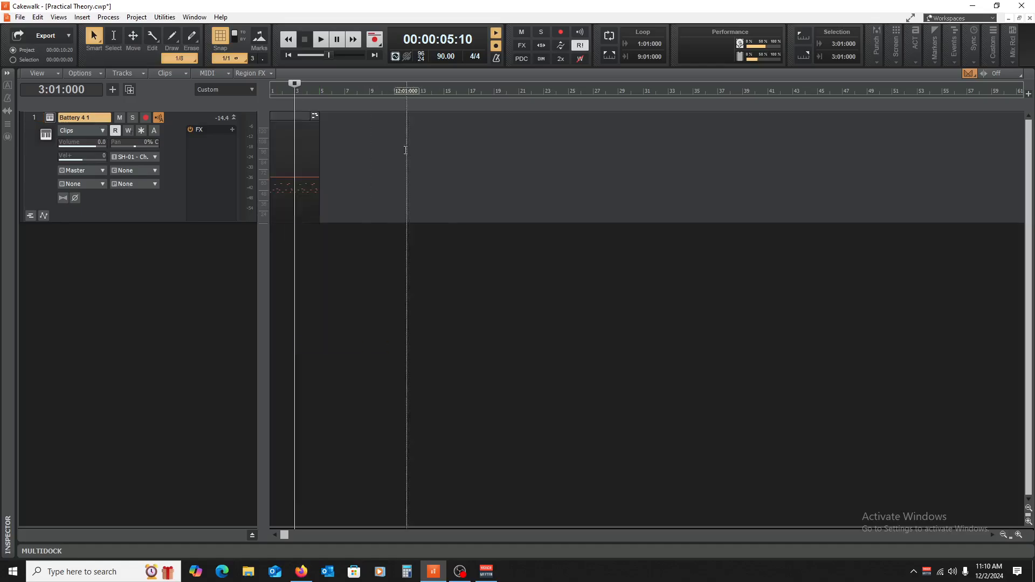
left_click(320, 313)
key("w")
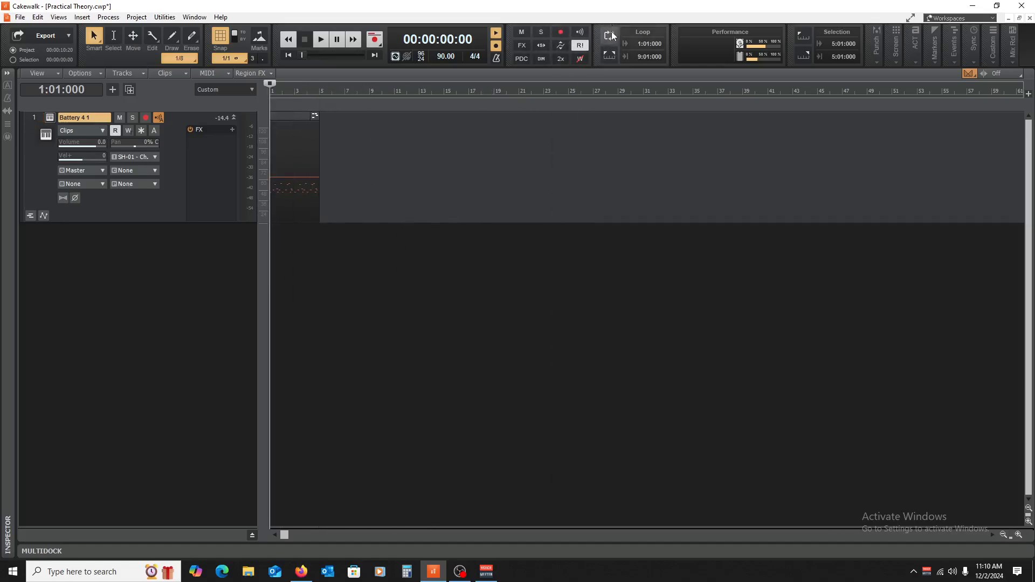
left_click_drag(369, 93, 320, 96)
Step: Rename the Battery 4 1 track as Drums
right_click(202, 157)
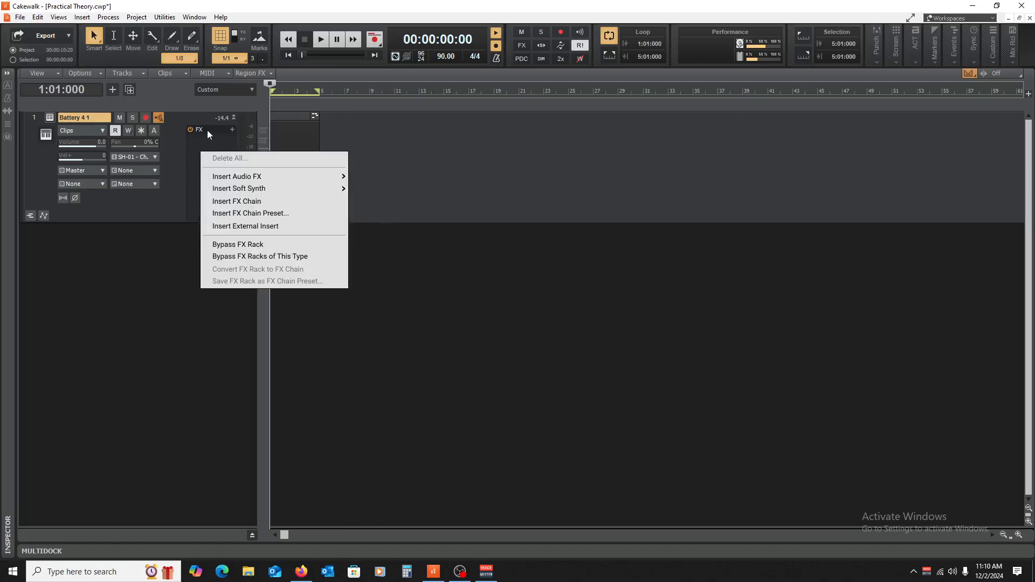
left_click(53, 115)
double_click(53, 115)
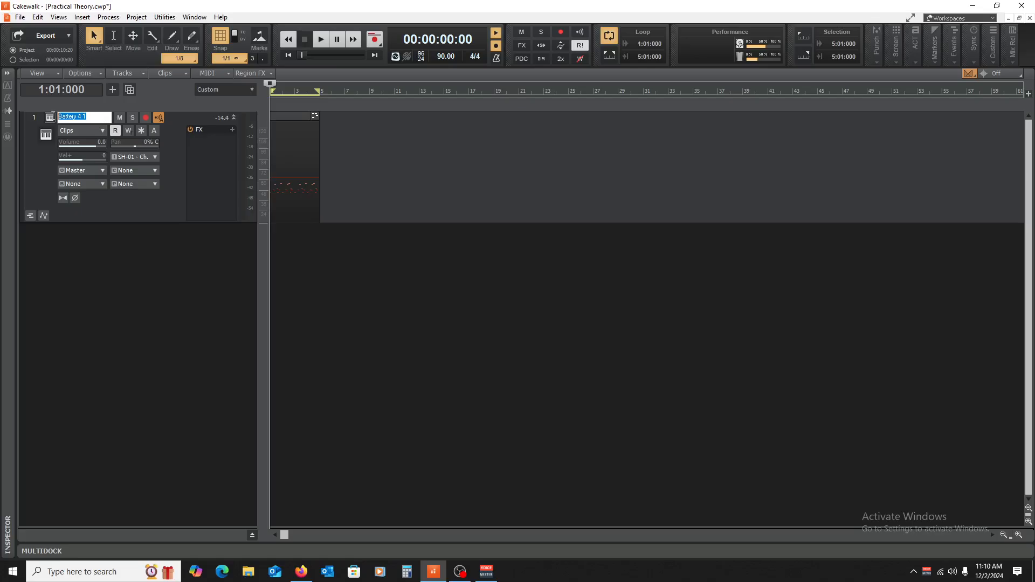
type("Crums")
key("BackSpace")
key("BackSpace")
Step: Insert the Sonitus Compressor from the Dynamics compressors into the Drums track's FX rack and start loop playback
right_click(212, 159)
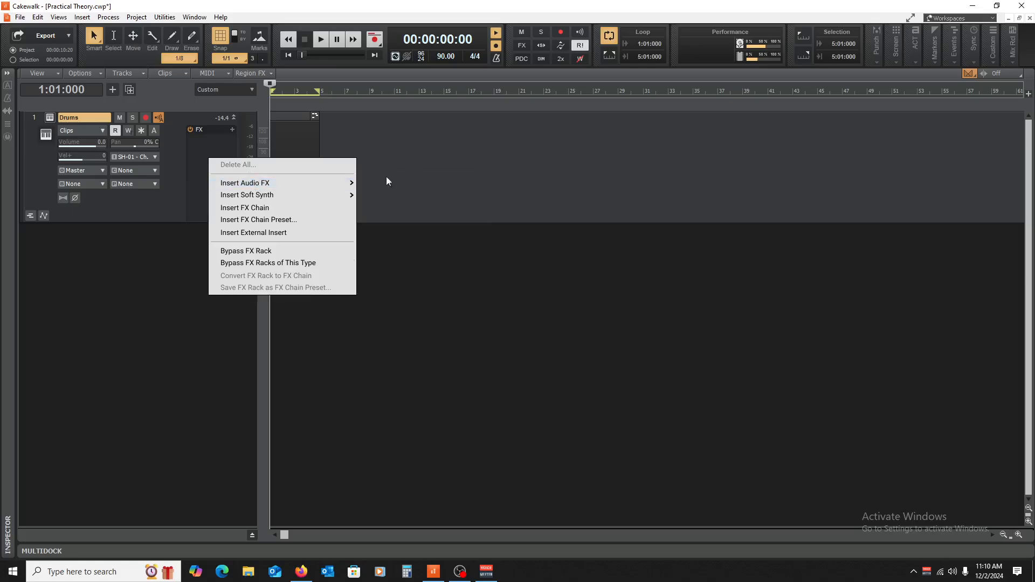
mouse_move(349, 185)
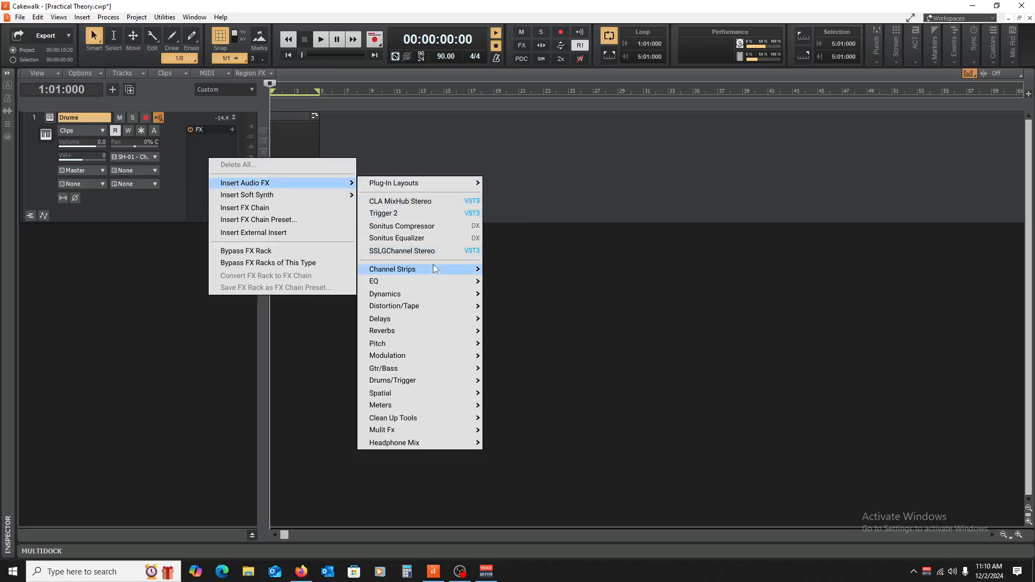
mouse_move(432, 275)
mouse_move(432, 295)
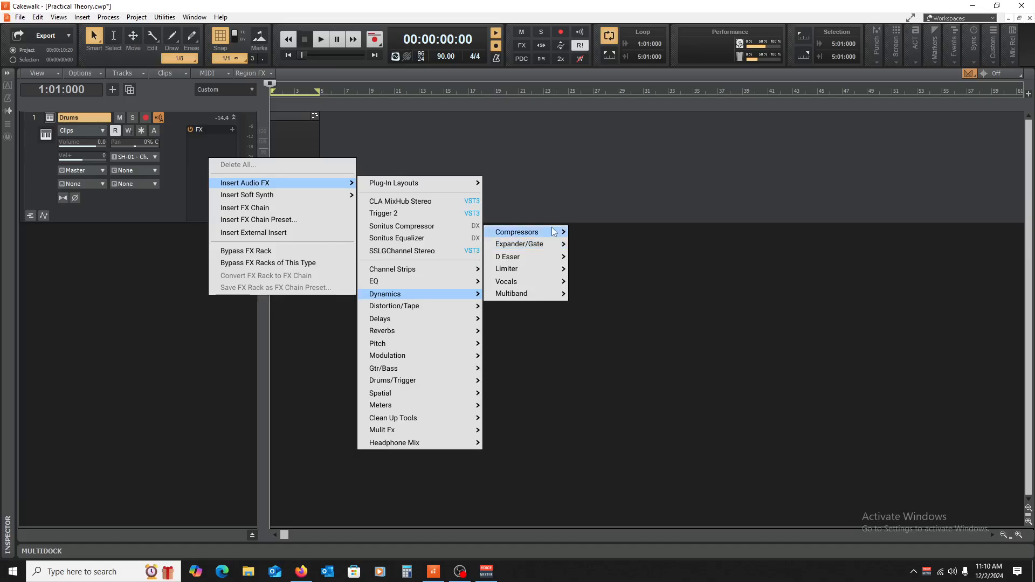
mouse_move(553, 232)
left_click(612, 233)
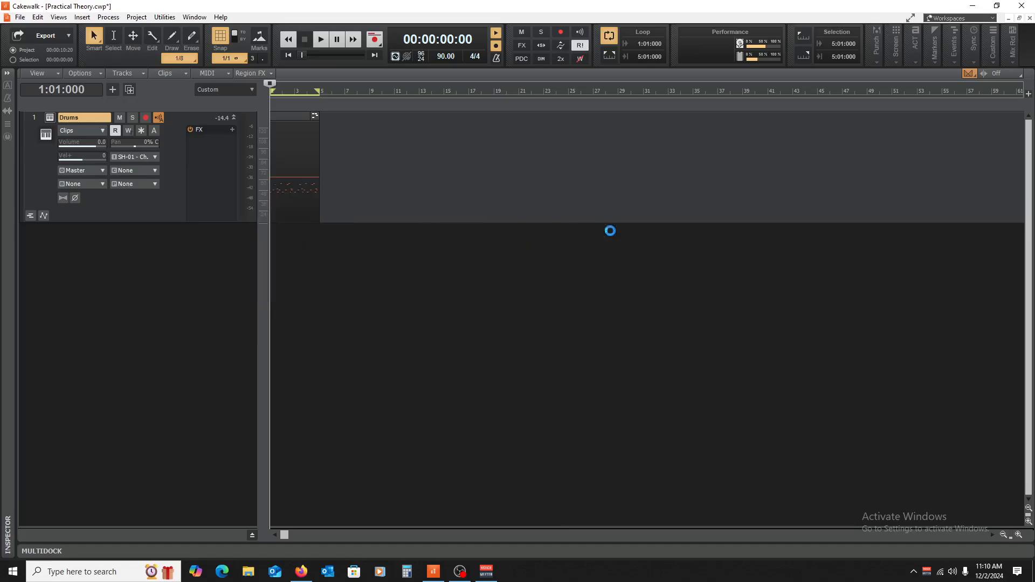
left_click_drag(325, 29, 485, 147)
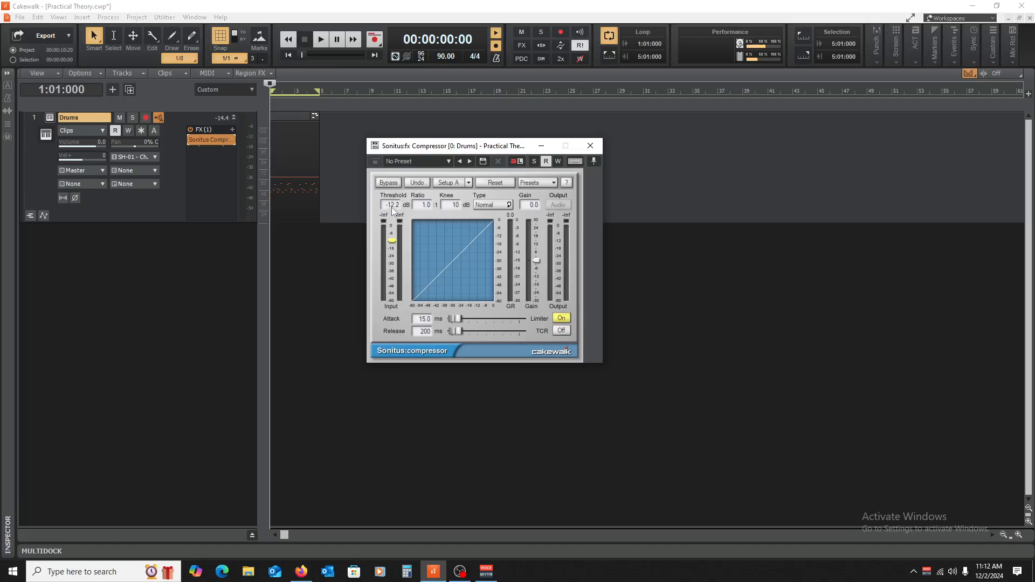
key("space")
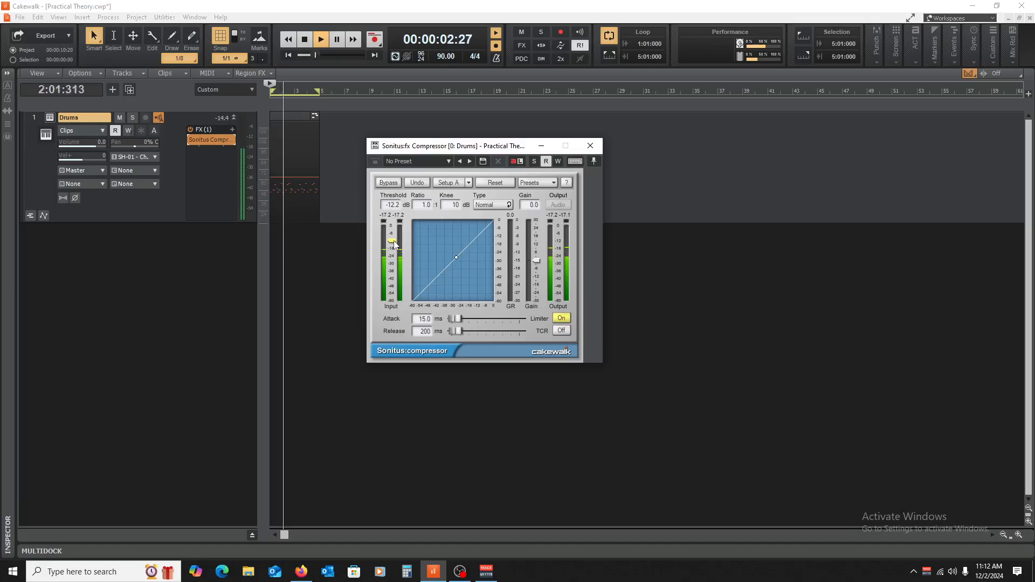
Step: Lower the compressor's threshold to -21.6 dB, auditioning the drum loop along the way and stopping playback
left_click_drag(393, 240, 393, 247)
key("space")
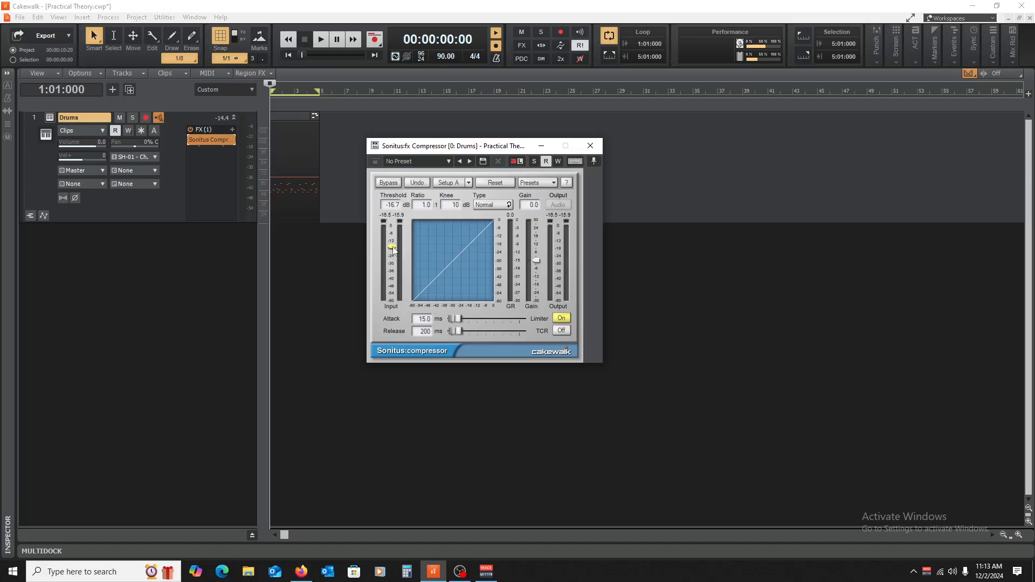
key("space")
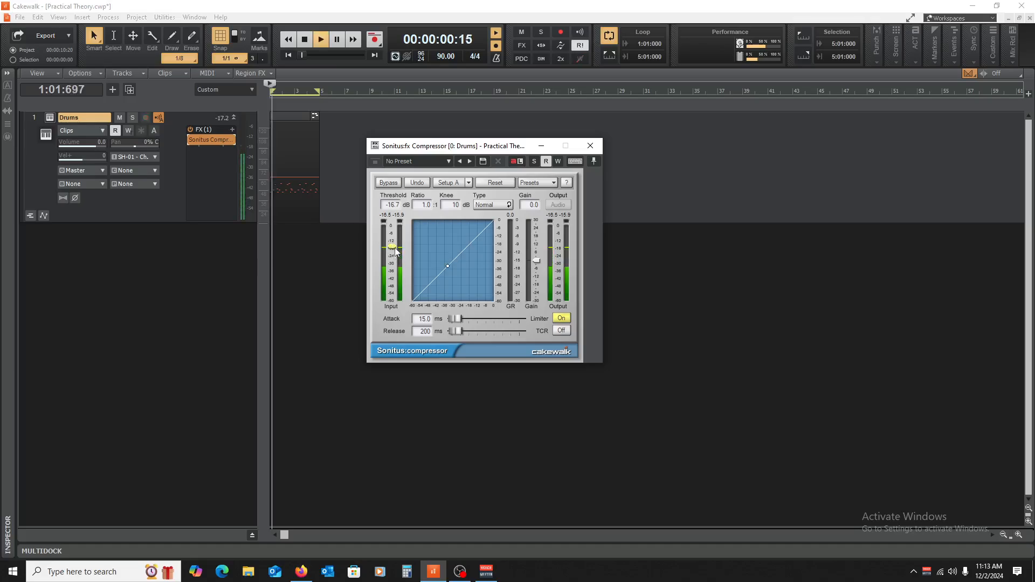
left_click_drag(393, 248, 392, 249)
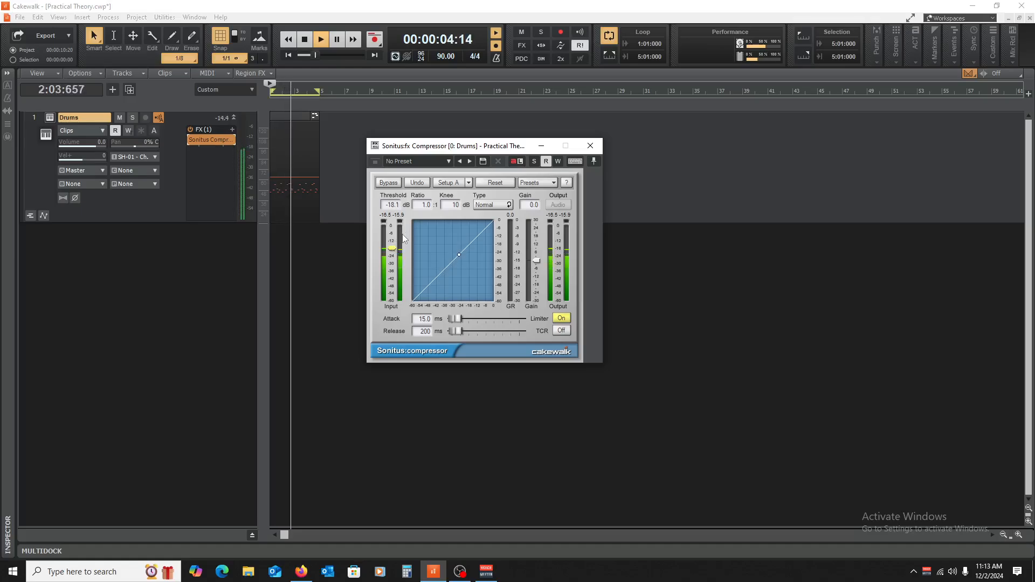
key("space")
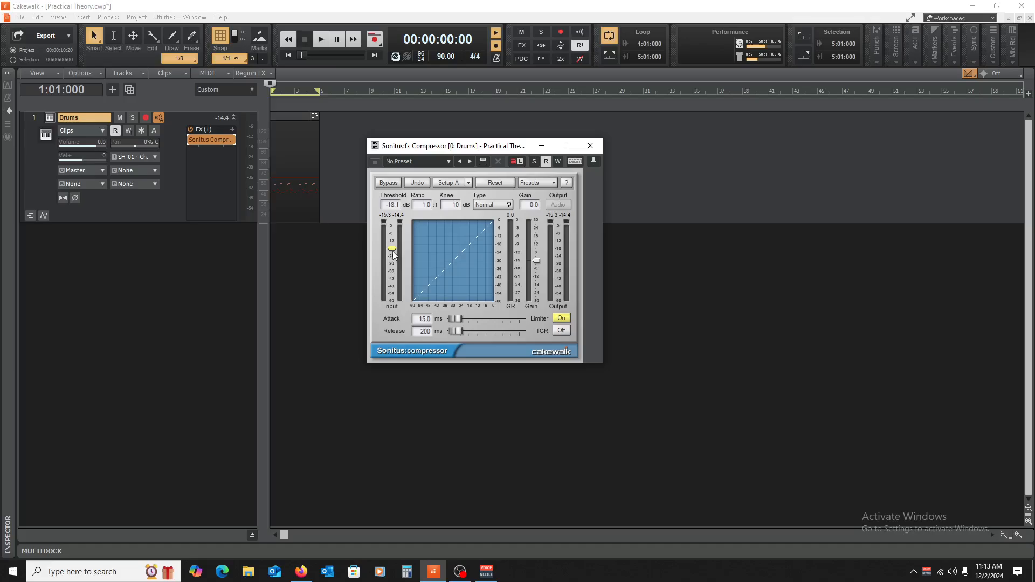
left_click_drag(392, 248, 392, 291)
left_click_drag(393, 292, 393, 252)
Step: Set the compressor's ratio to 4.0:1
left_click_drag(426, 208, 430, 215)
left_click_drag(423, 212, 426, 212)
left_click_drag(427, 214, 427, 209)
left_click_drag(422, 205, 437, 178)
Step: Try the fastest envelope settings on the compressor, with attack at 0.0 ms and release at 1 ms
left_click_drag(455, 318, 458, 319)
left_click_drag(459, 320, 454, 319)
left_click_drag(458, 331, 453, 331)
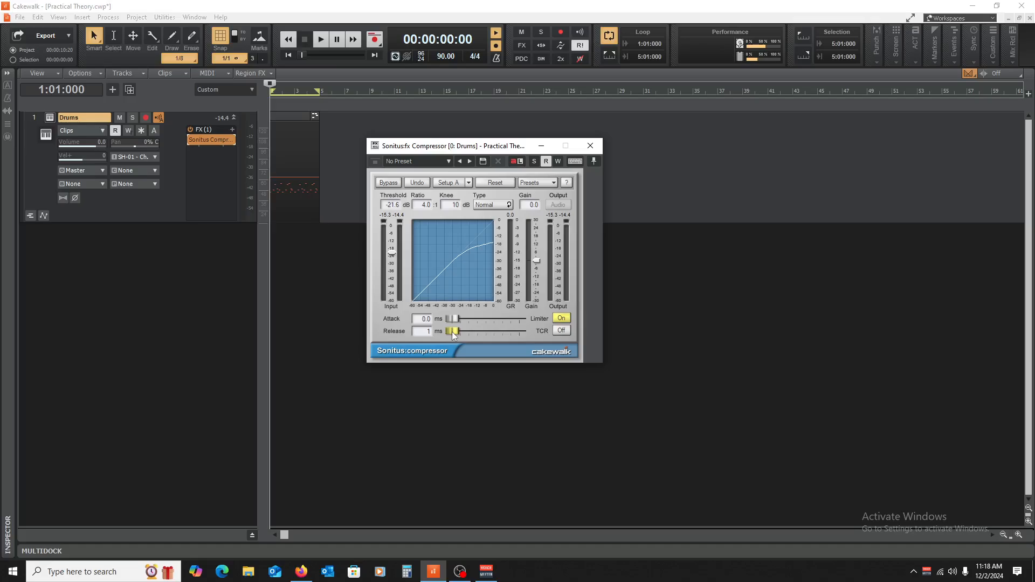
Step: Set the compressor's attack to 40.0 ms and its release to 335 ms
left_click_drag(452, 335, 457, 333)
left_click_drag(454, 320, 461, 320)
left_click_drag(460, 319, 460, 318)
left_click_drag(460, 330, 448, 331)
left_click_drag(451, 331, 459, 331)
Step: Switch to the Compression document in Firefox and extend the Threshold line with "- When compression happens"
left_click(301, 571)
left_click(458, 374)
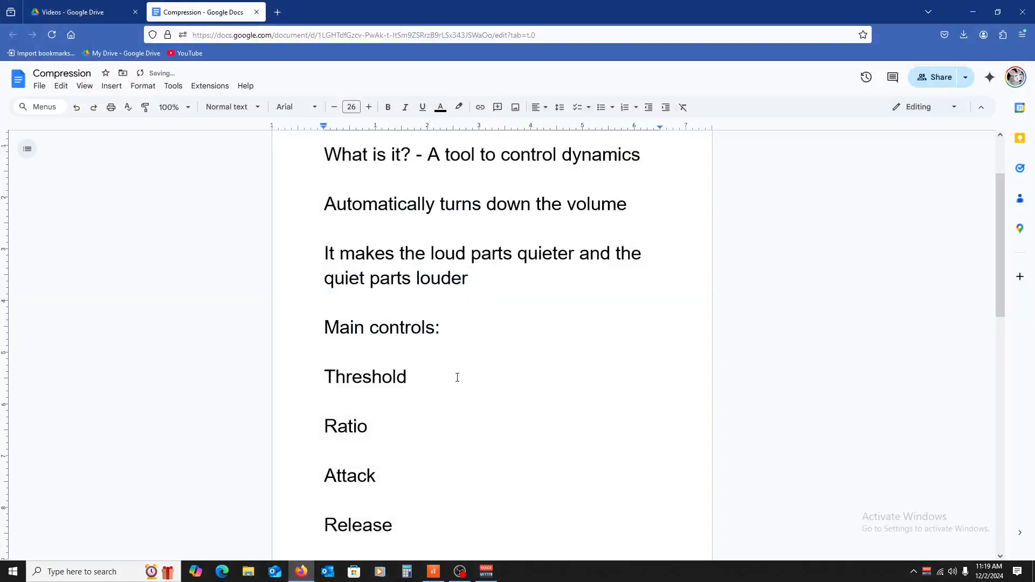
key("BackSpace")
type("- When c")
type("onmp")
key("BackSpace")
key("BackSpace")
key("BackSpace")
type("mpression ")
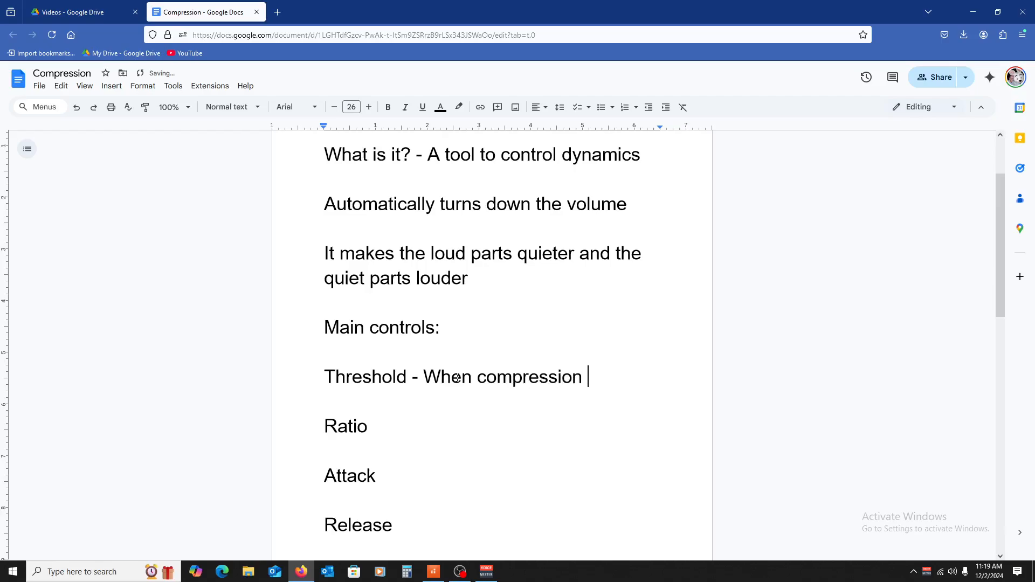
type("happesn")
key("BackSpace")
key("BackSpace")
type("ns")
Step: Extend the Ratio line with the definition "- How much the volume gets turned down"
left_click(436, 431)
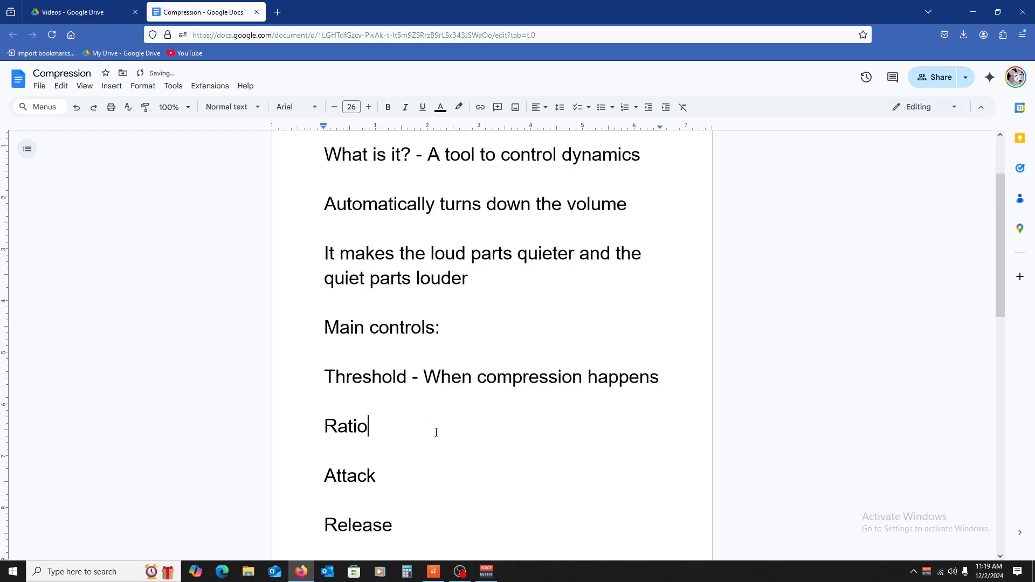
type("- How much the vol")
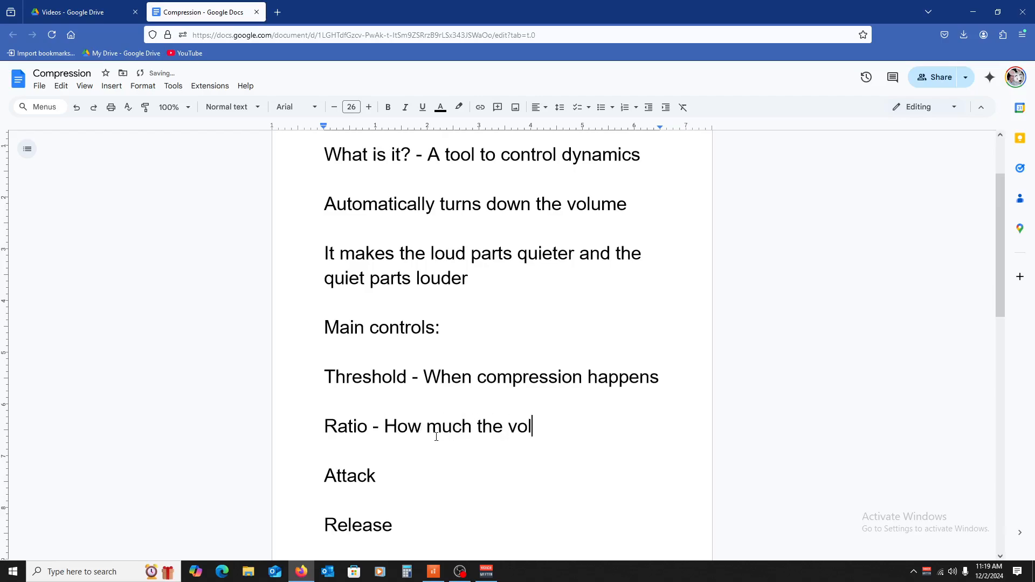
type("ume gets")
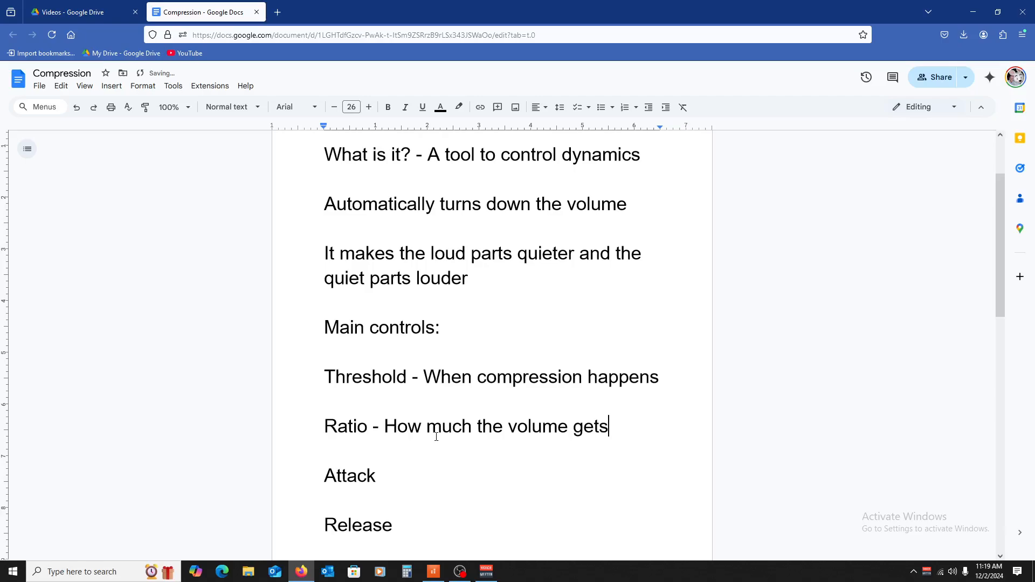
type(" turned down")
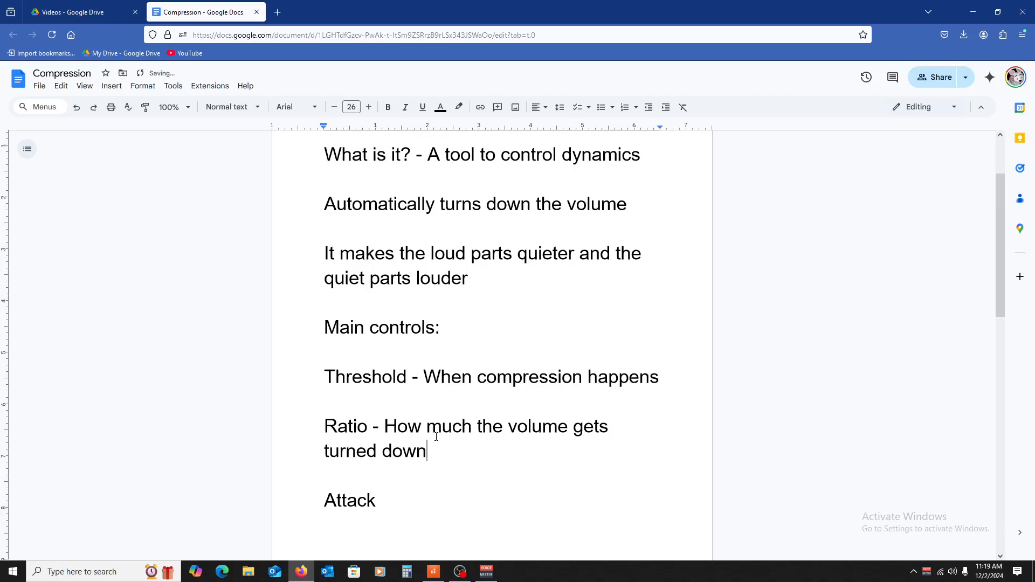
Step: Extend the Attack line with the definition "- How long before compression happens"
scroll(436, 437, "down", 2)
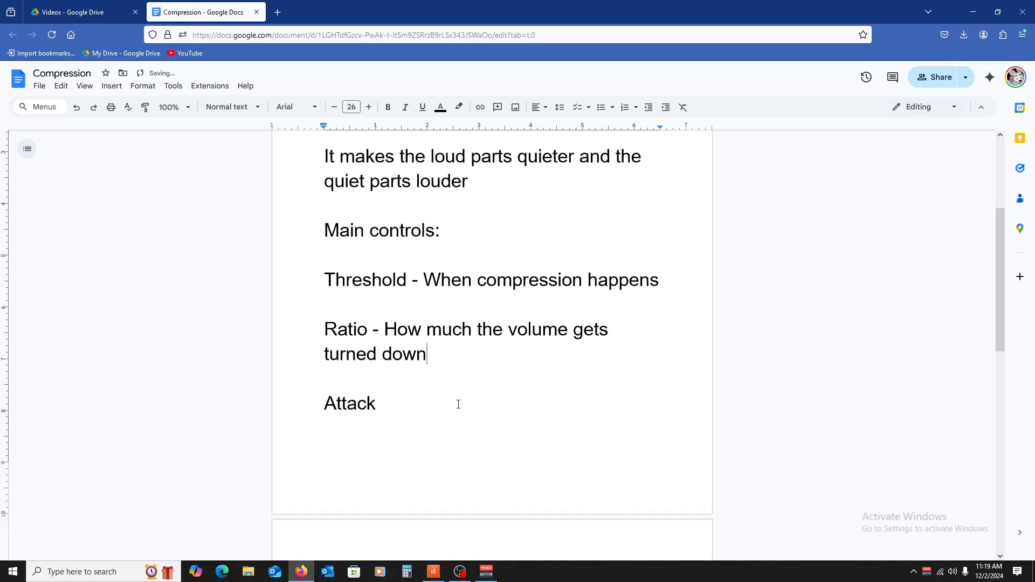
left_click(459, 408)
type("-")
type("W")
key("BackSpace")
type("How ")
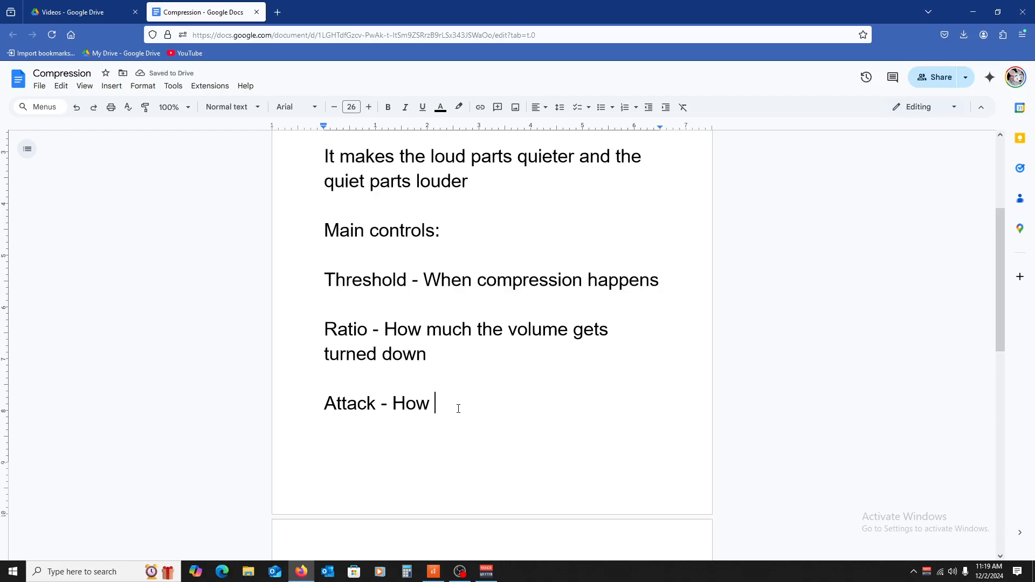
type("long befo")
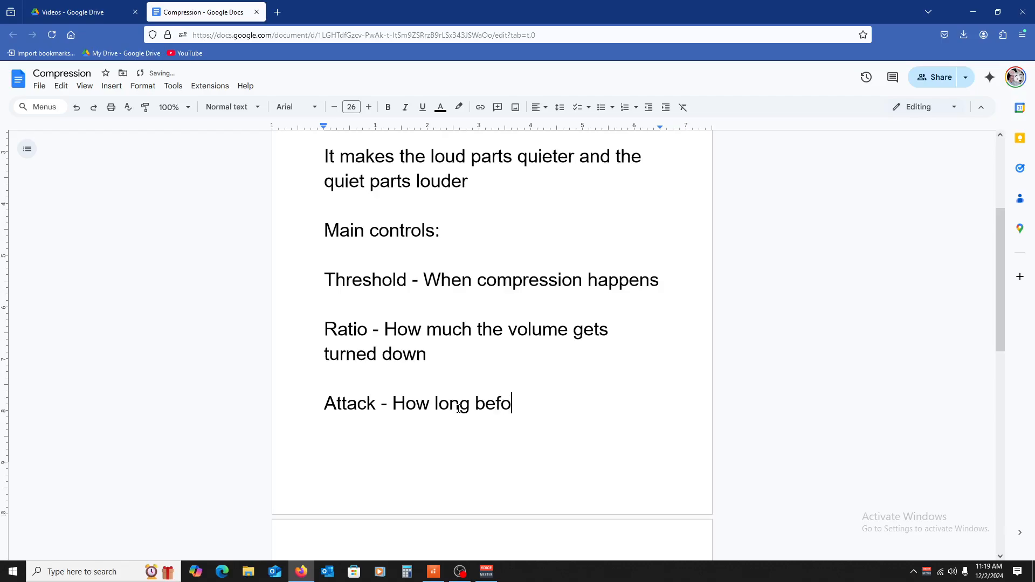
type("re compress")
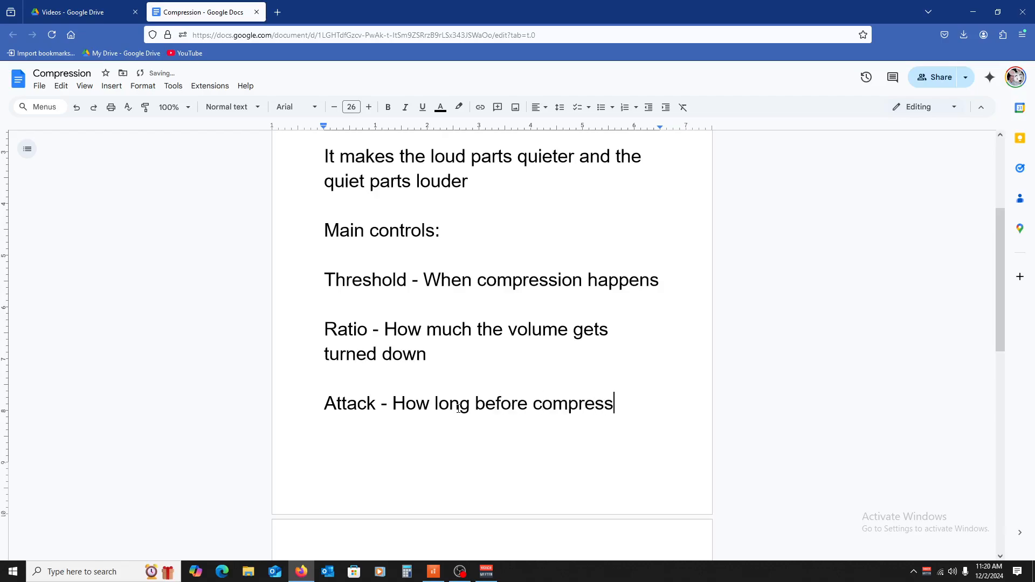
type("ion happens")
key("Return")
key("Return")
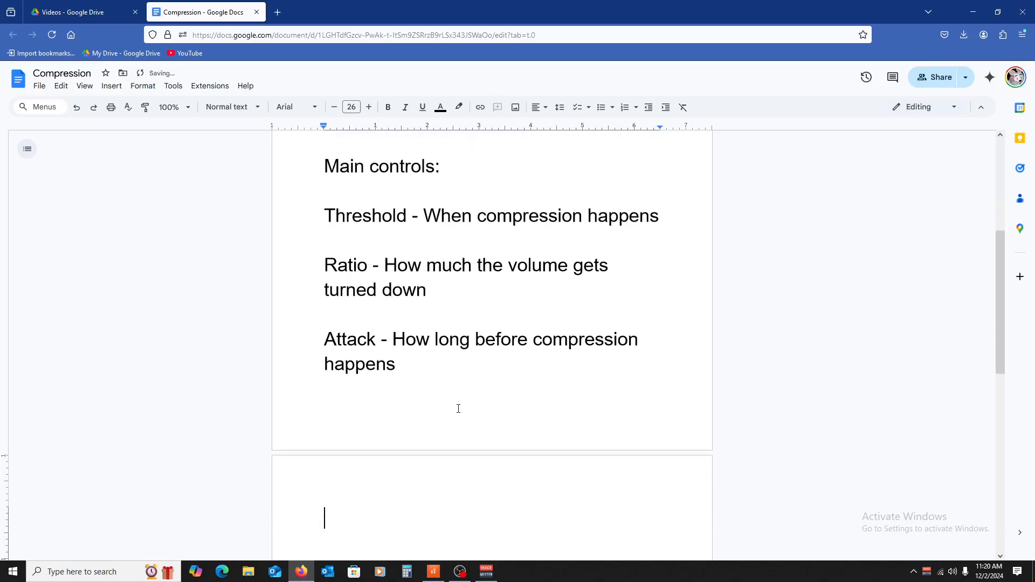
scroll(452, 401, "down", 1)
key("BackSpace")
key("BackSpace")
Step: Extend the Release line with the definition "- When compression stops"
scroll(448, 414, "down", 3)
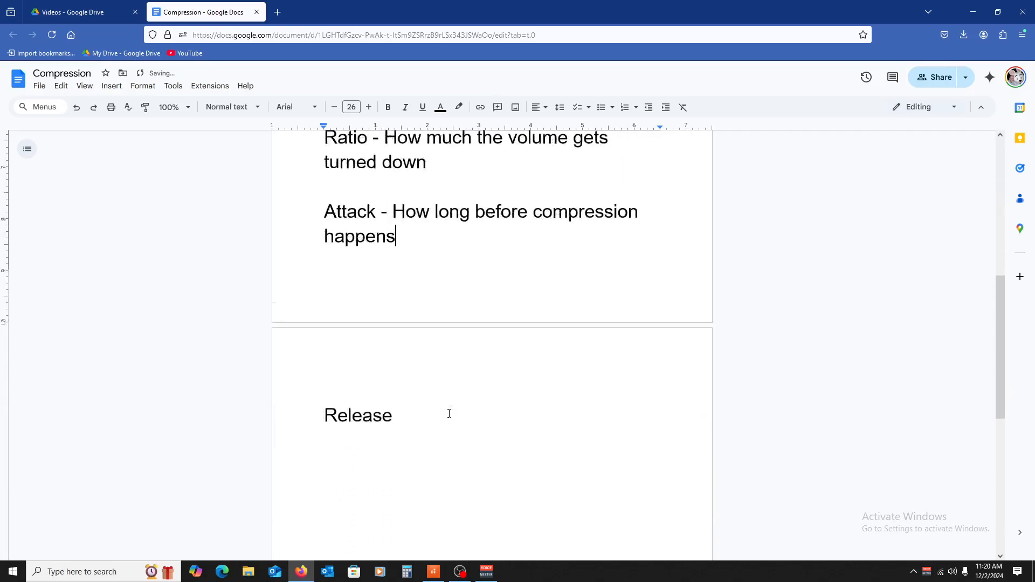
left_click(467, 345)
type("- ")
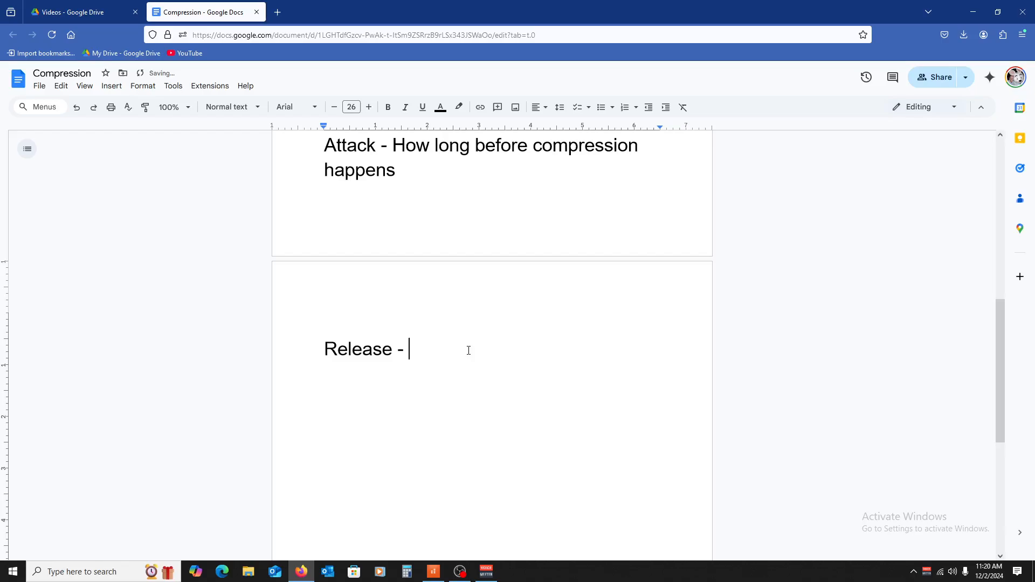
type("When compre")
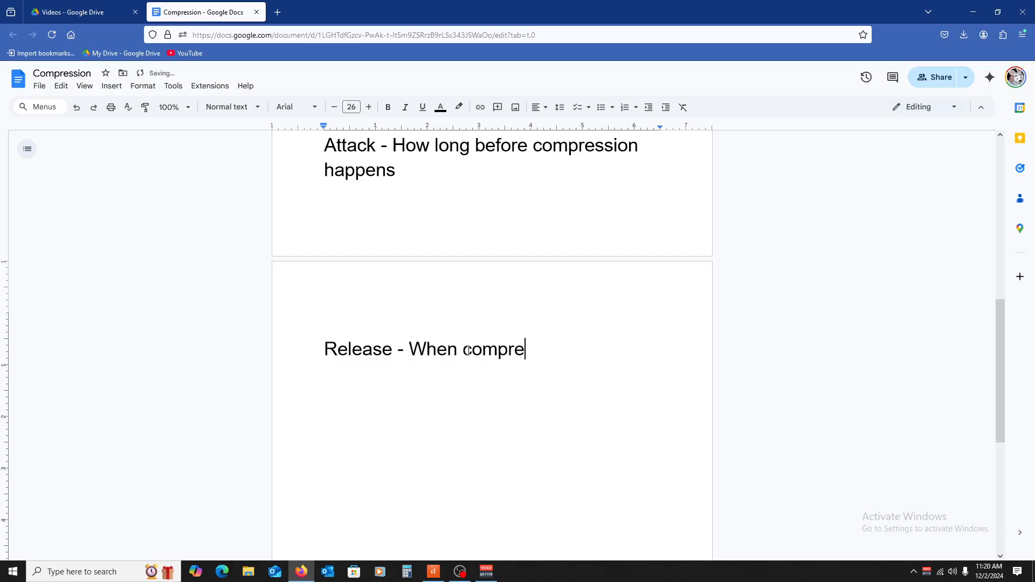
type("ssion stops")
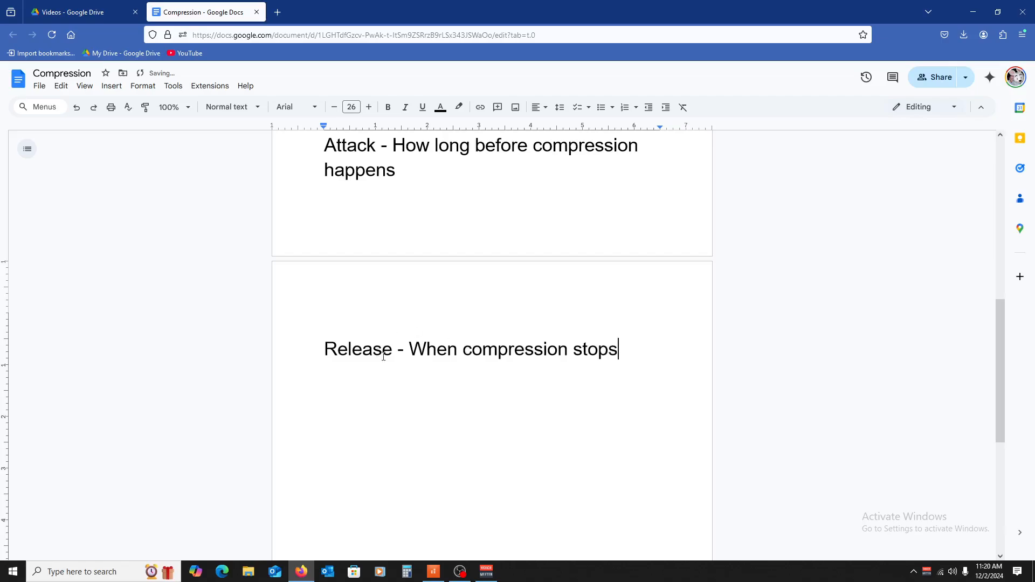
Step: Add a new line below the Attack definition reading "(Fast atk - softer, more clipped more compressed"
scroll(472, 297, "up", 1)
left_click(467, 222)
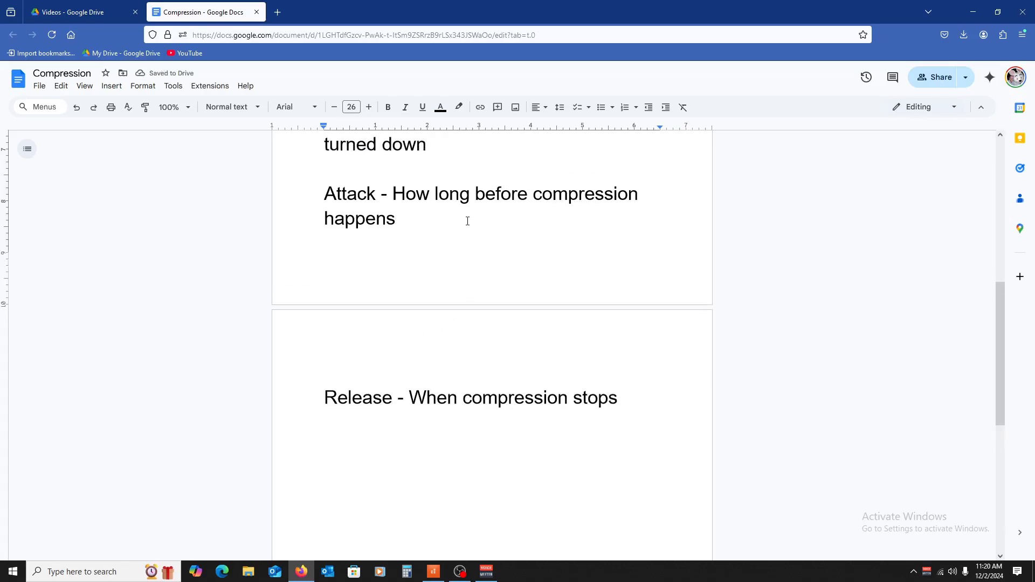
key("Return")
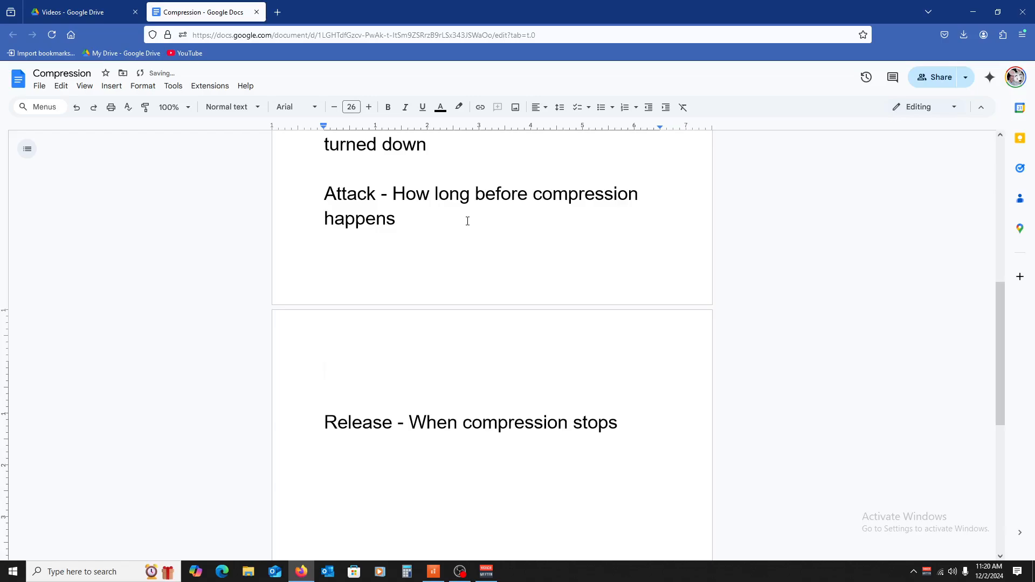
type("(Fast atk")
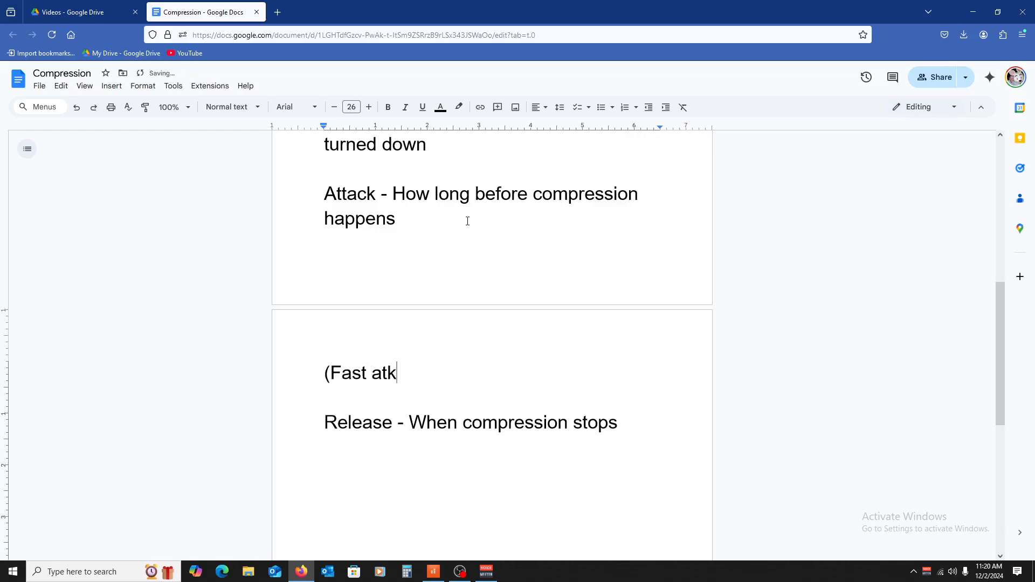
type(" - softer, ")
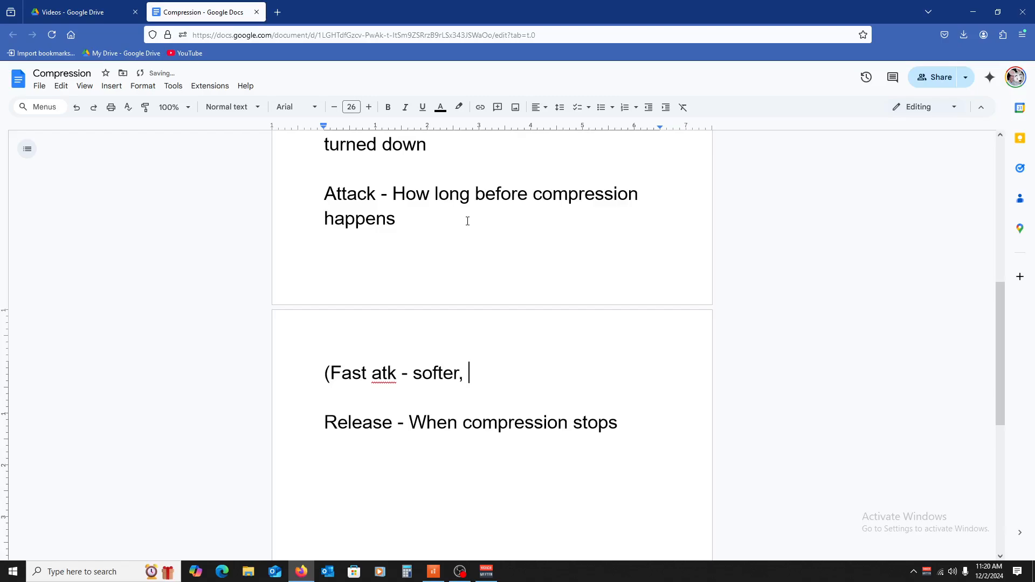
type("more clipped mo")
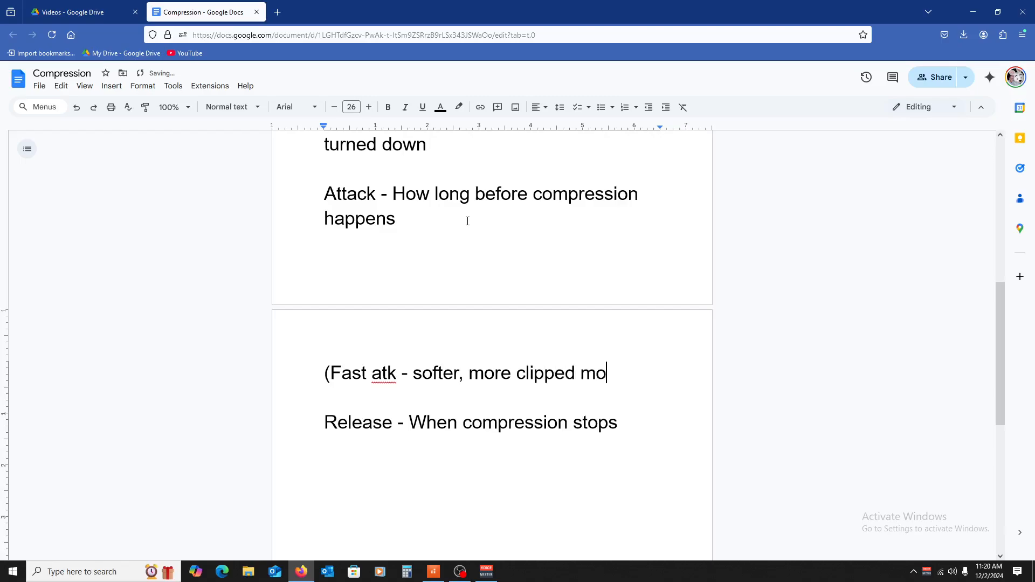
type("re compressed")
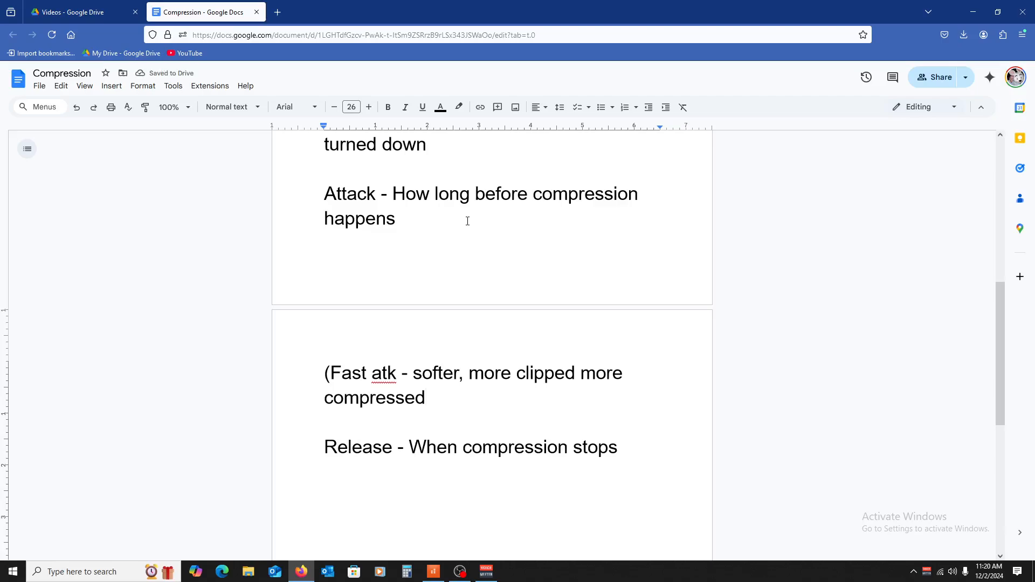
Step: Add the line "Slow atk - punchier, more impactful, in your face)" below the fast attack note
key("Return")
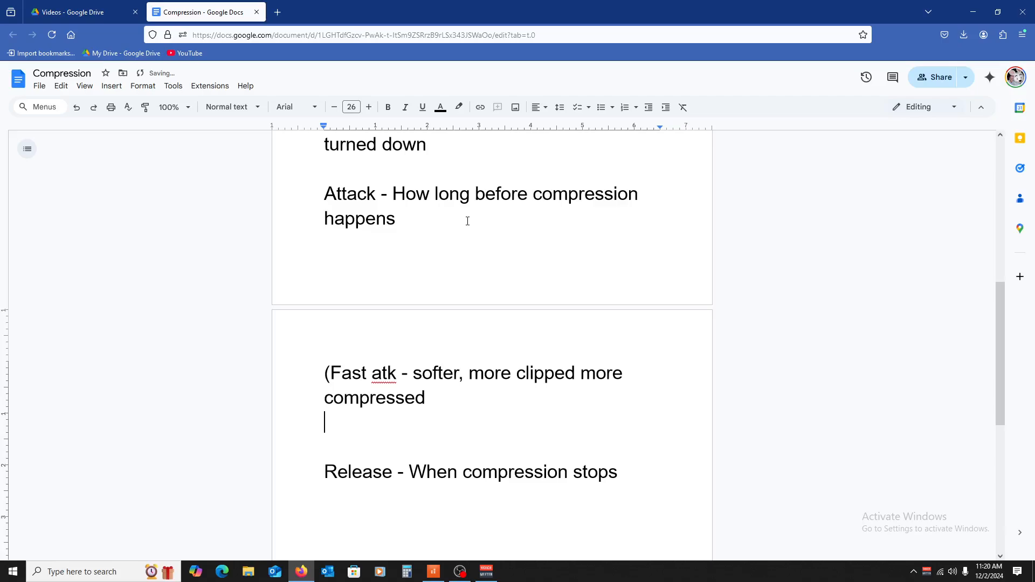
type("Slow atk")
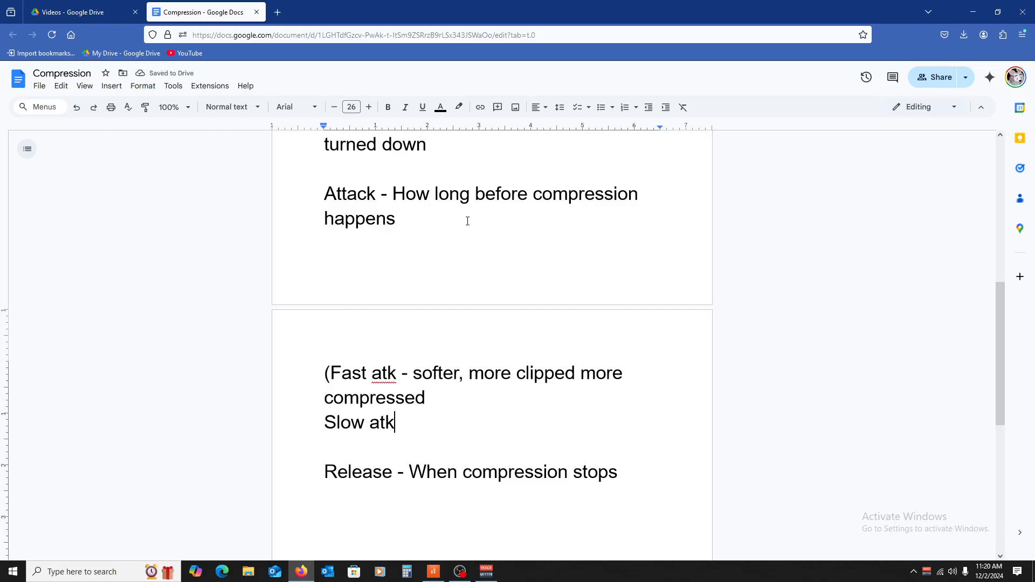
type(" - punchier")
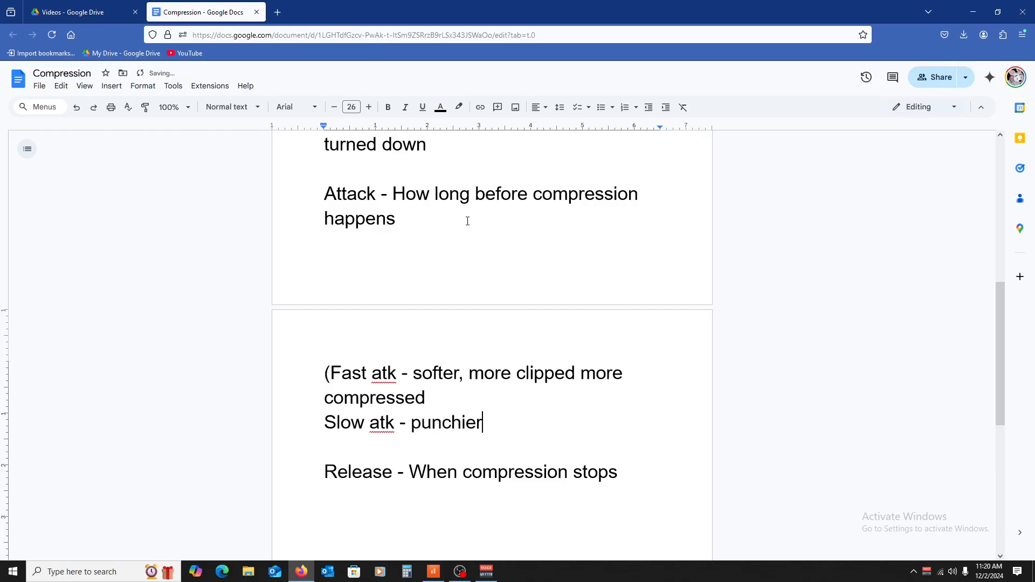
type(", more ")
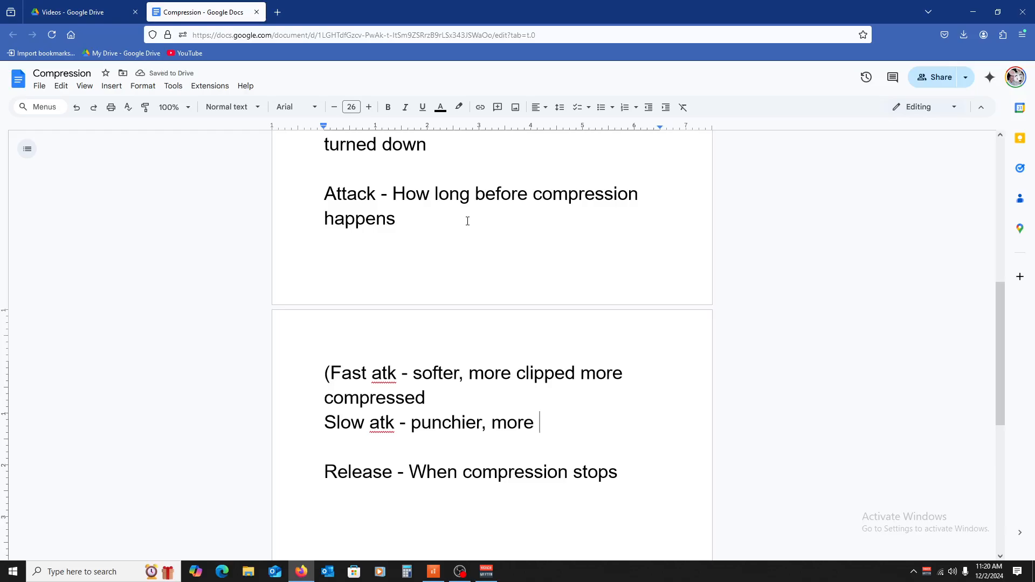
type("impactfu")
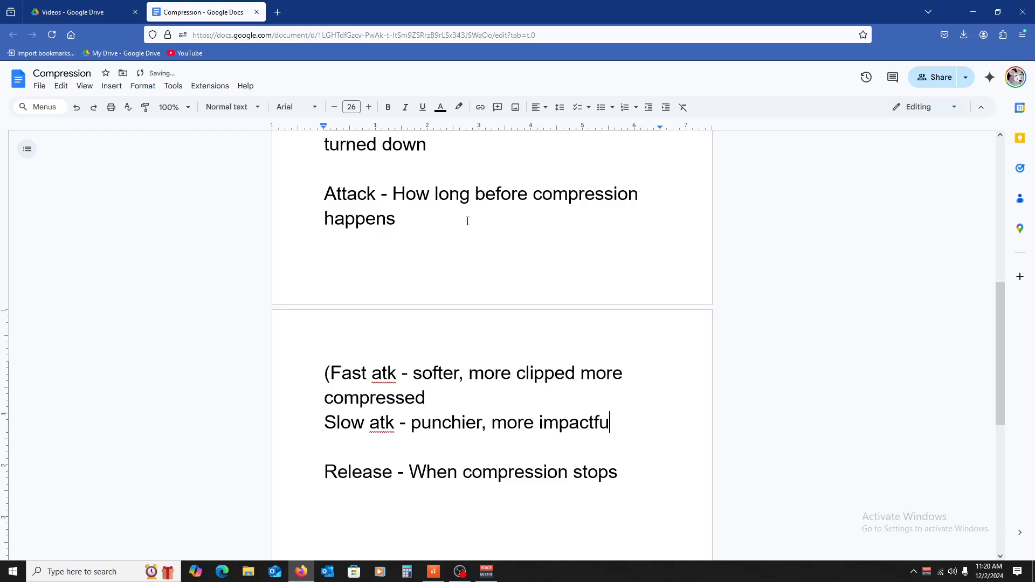
type("l")
key("BackSpace")
type(", in your frac")
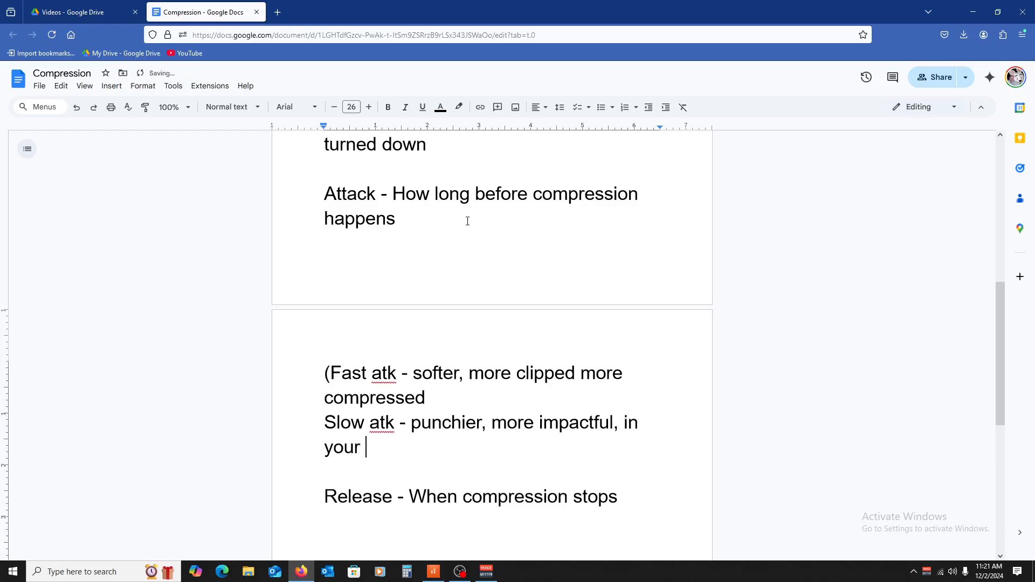
key("BackSpace")
key("BackSpace")
type("ce)")
Step: Add a line below the Release definition reading "Fast release - explosive, boomy"
scroll(508, 426, "down", 3)
left_click(415, 449)
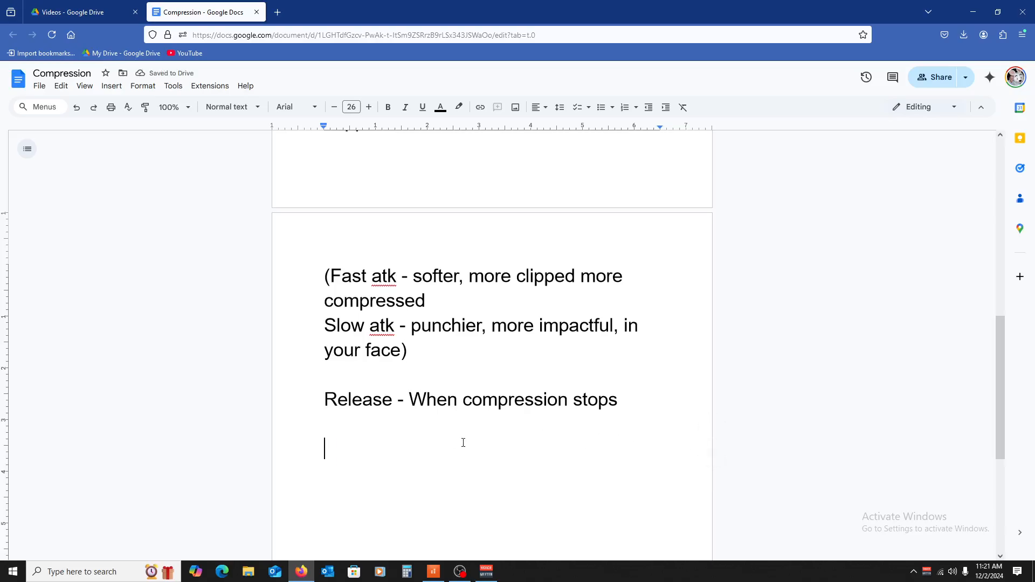
type("Fast ")
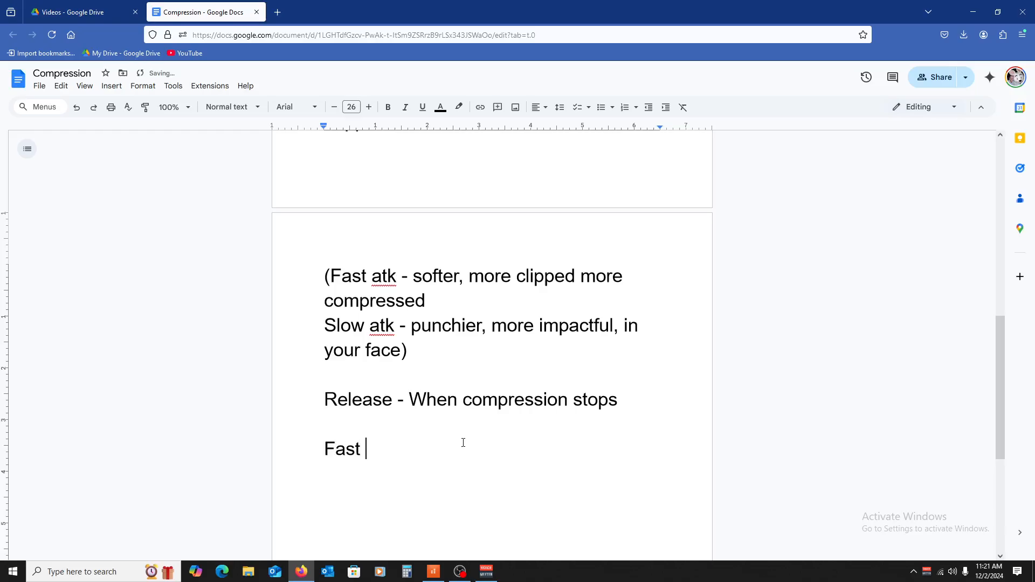
type("release ")
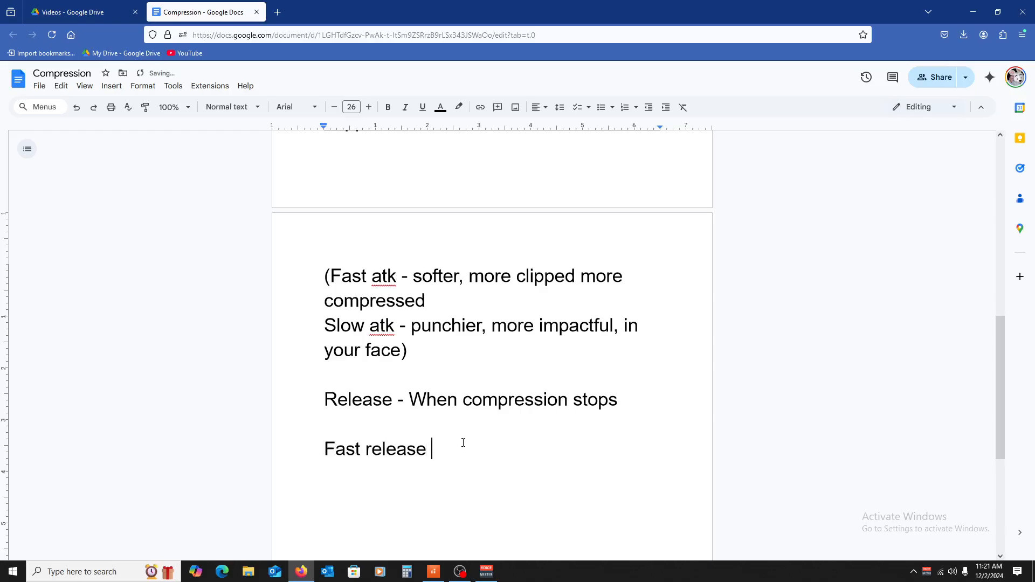
type("-")
type(" or")
key("BackSpace")
key("BackSpace")
type("explosive, boomy")
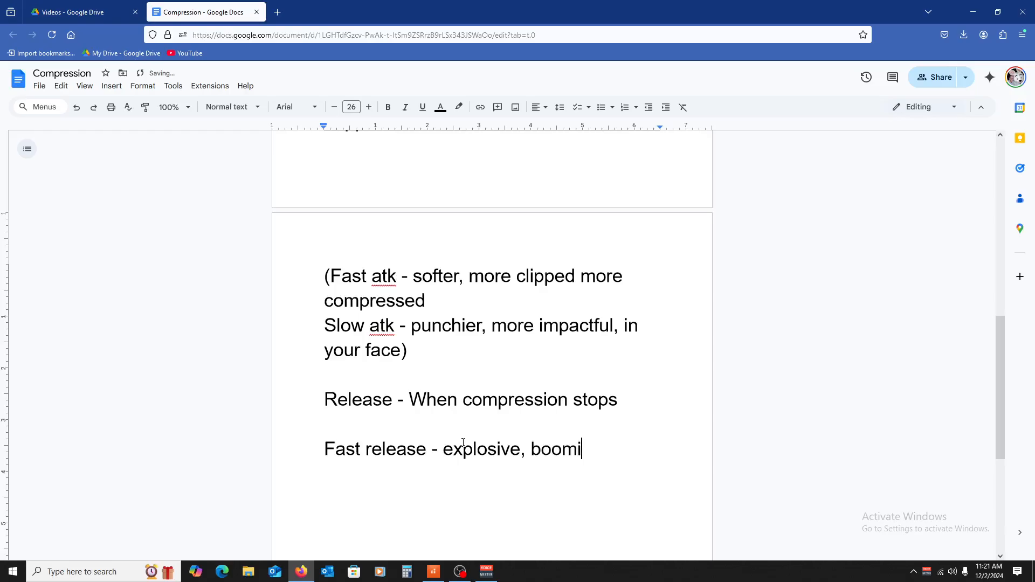
type(", exciting")
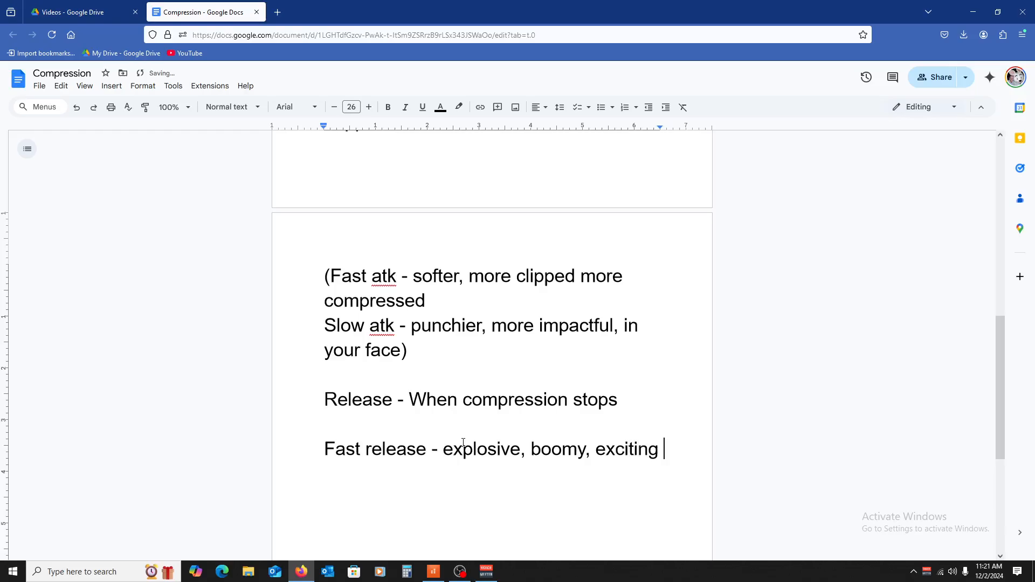
Step: Extend the fast release note with ", exciting, aggressive"
key("BackSpace")
type(", agr")
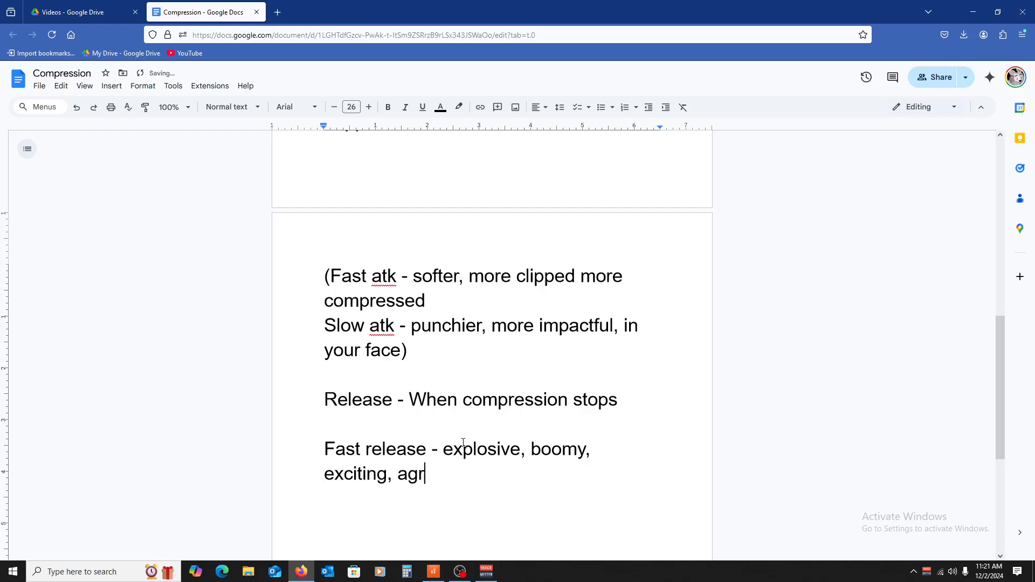
key("BackSpace")
type("gressive")
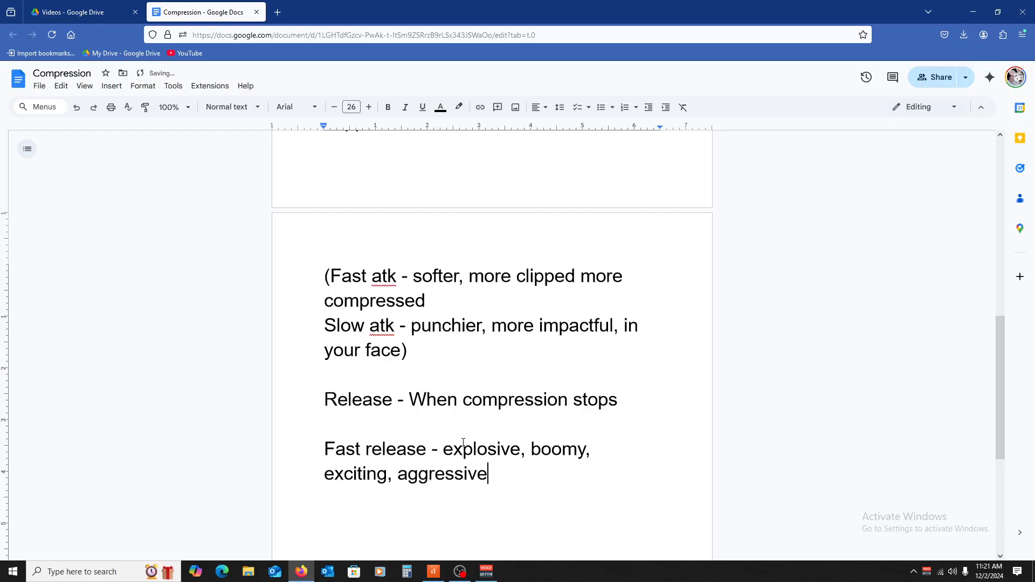
Step: Start a new line below the fast release note reading "Slow rel - smooth, contained"
key("Return")
type("s")
key("BackSpace")
type("Slow rel - smoo")
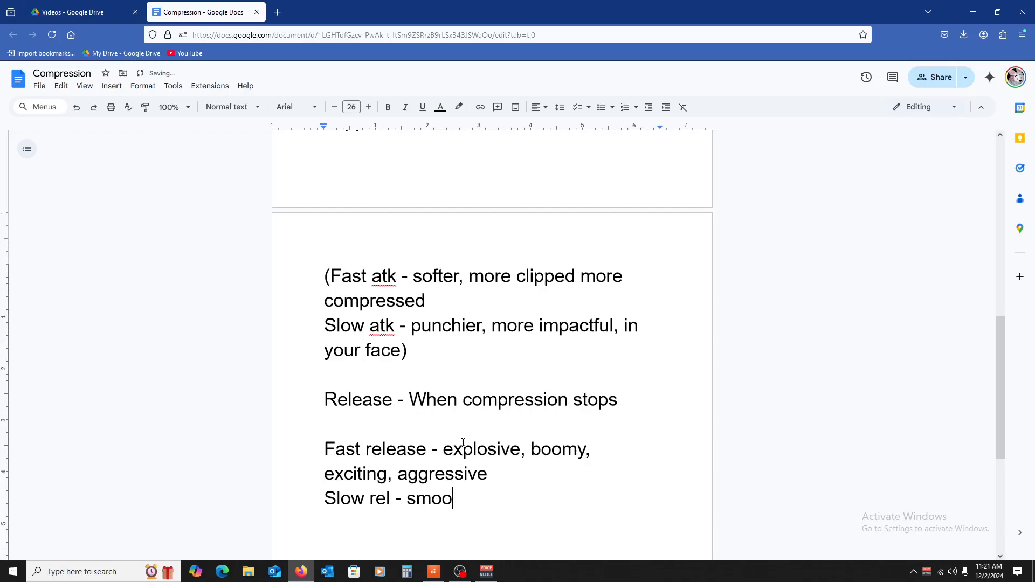
type("th, contained")
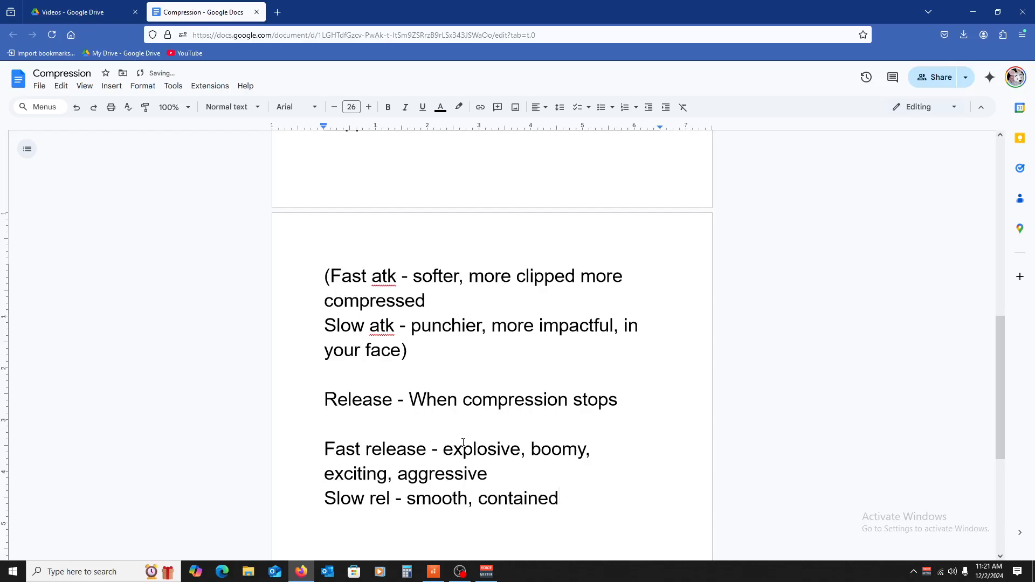
type(", controled")
Step: Append ", controlled" to the slow release note, accepting the suggested spelling correction for that word
left_click(638, 458)
left_click(601, 501)
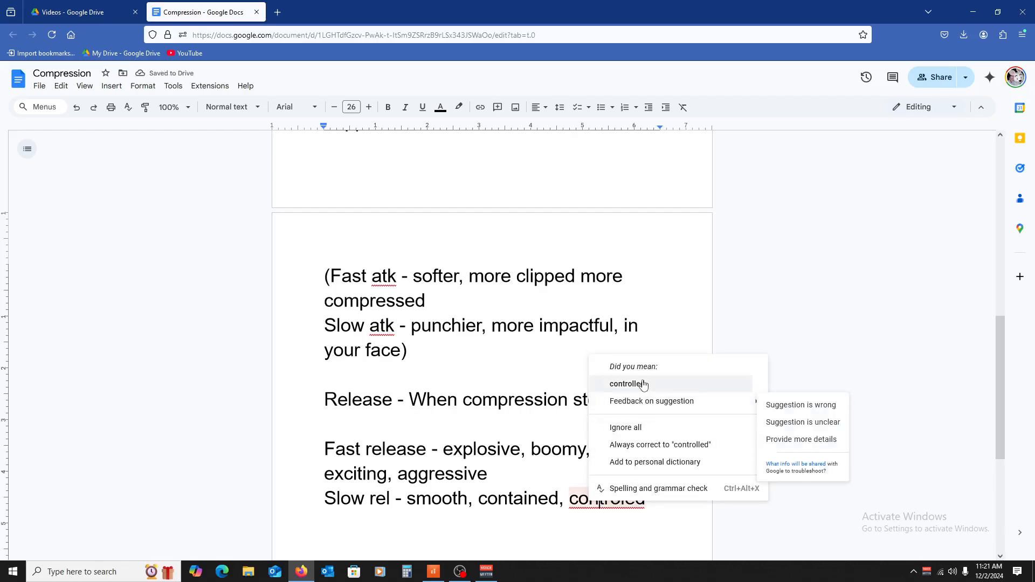
left_click(636, 384)
Step: Review the document's compression notes, covering the threshold, ratio, attack and release definitions
scroll(599, 390, "down", 2)
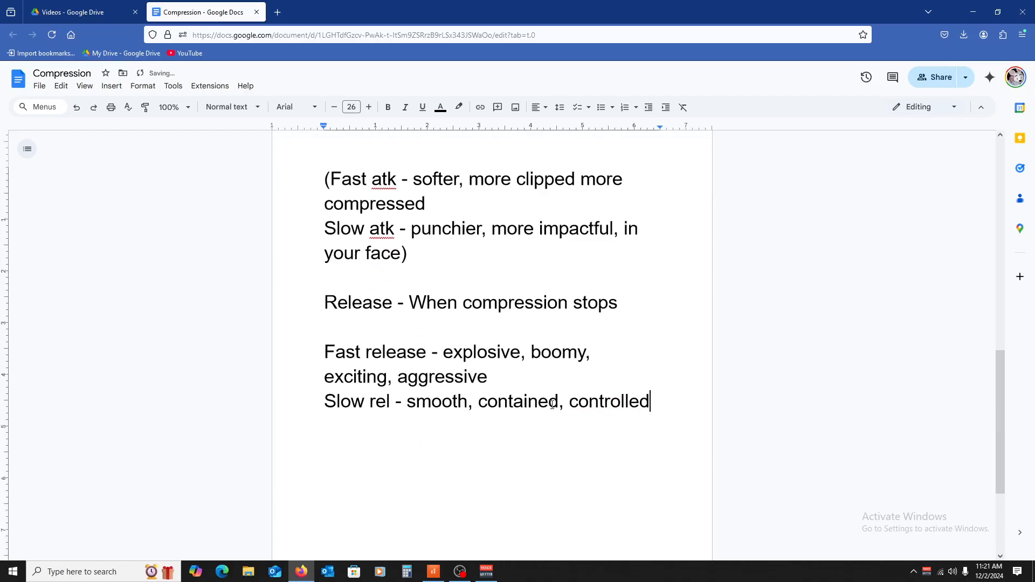
scroll(527, 399, "up", 1)
scroll(517, 393, "up", 15)
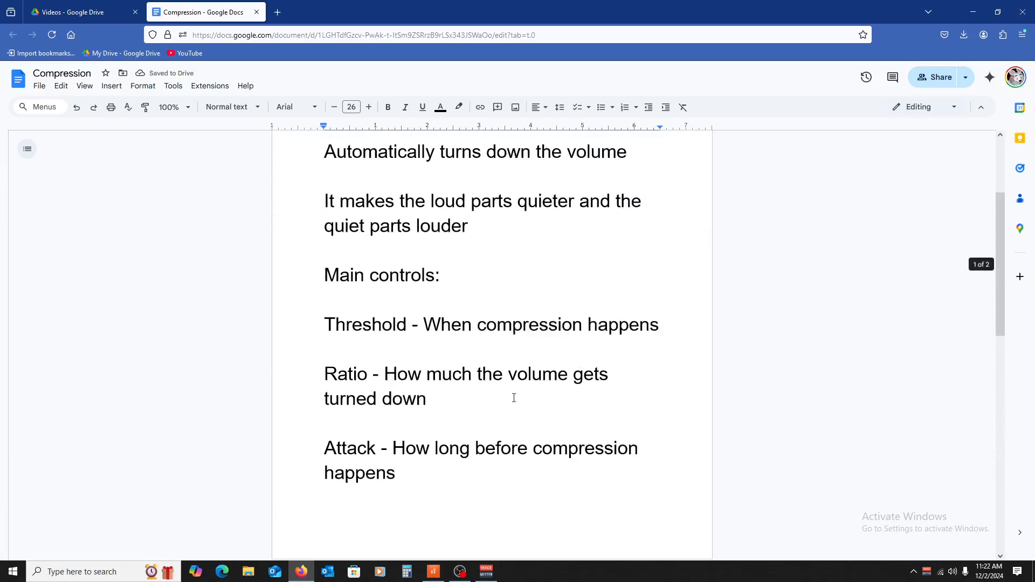
scroll(507, 386, "down", 3)
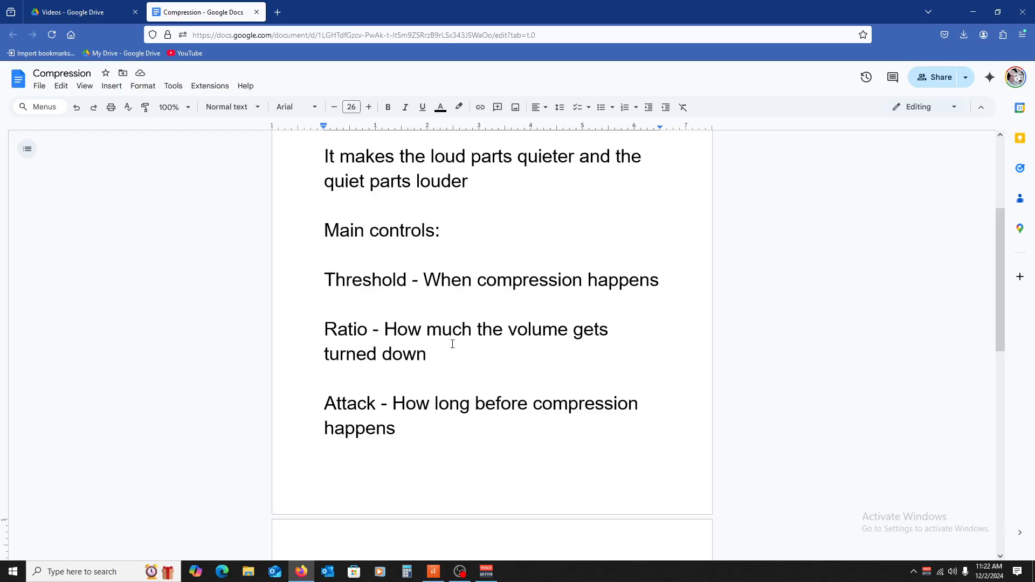
scroll(452, 344, "down", 2)
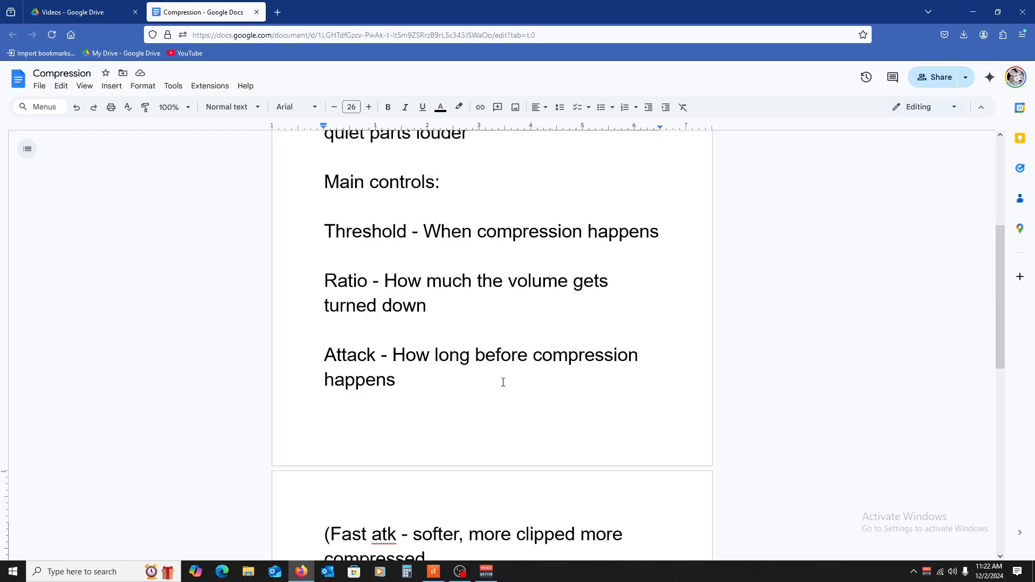
scroll(603, 399, "down", 10)
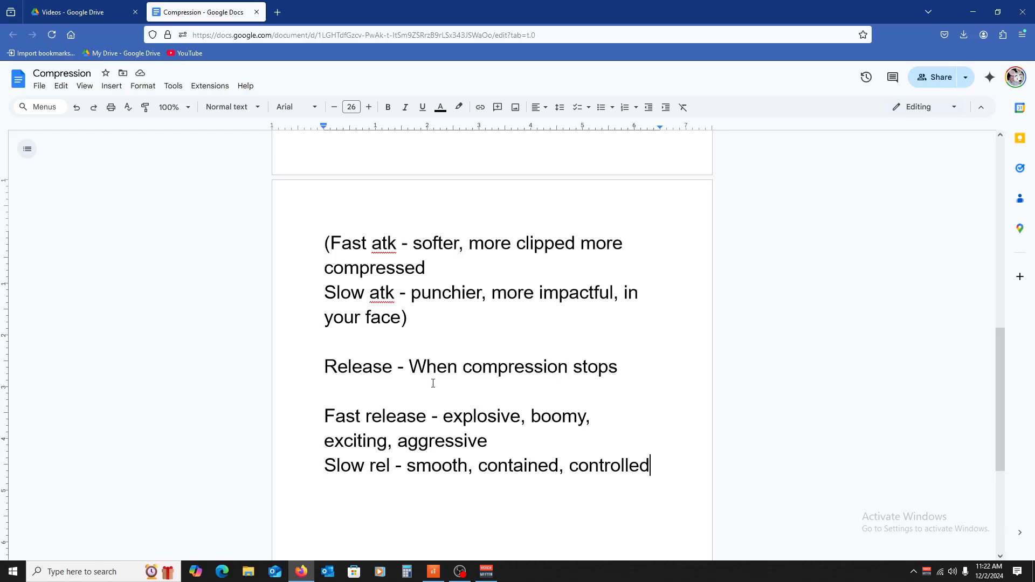
scroll(343, 359, "up", 2)
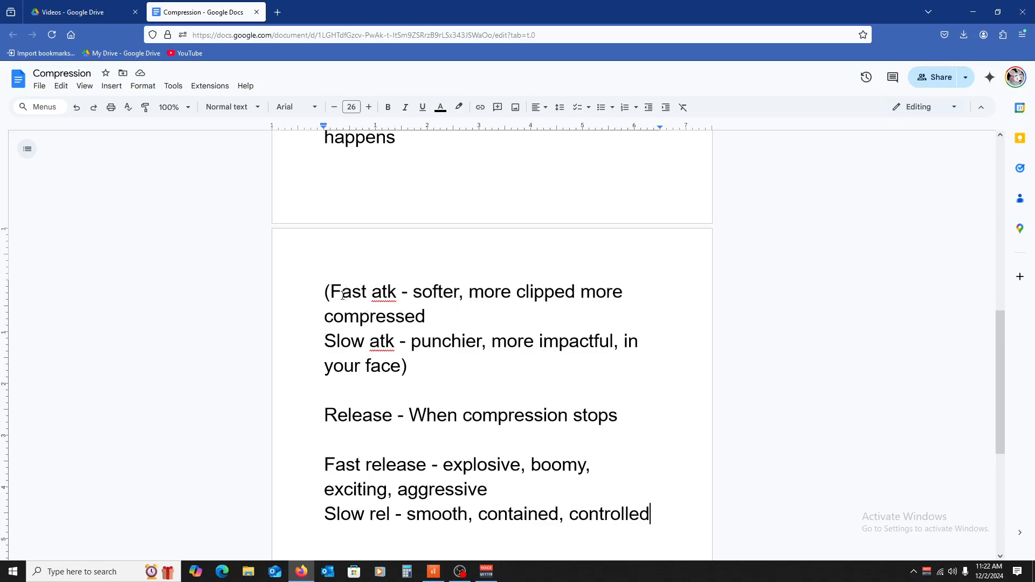
scroll(376, 387, "down", 2)
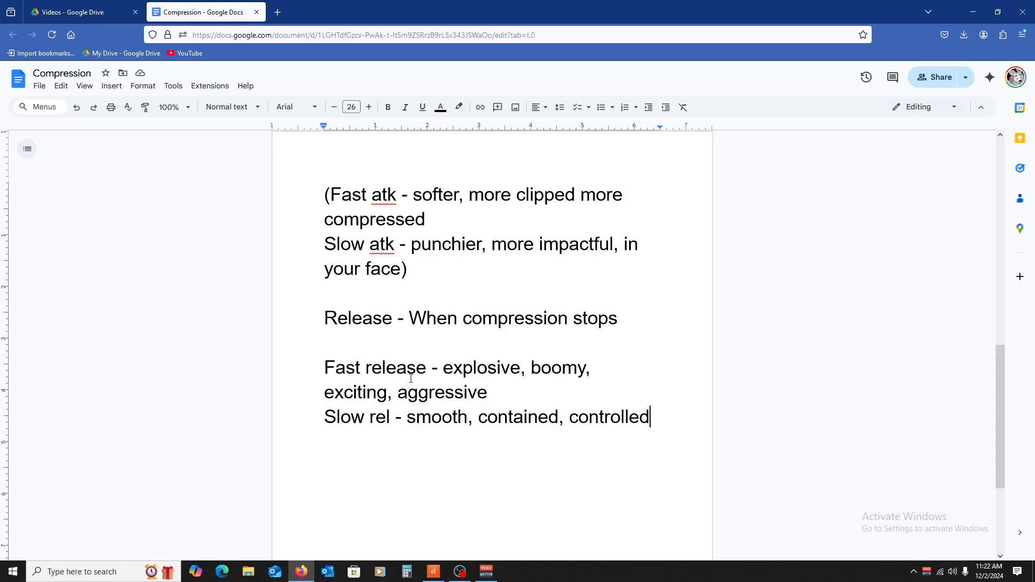
Step: Shorten "Fast release" to "Fast rel" in the fast release note
left_click(424, 368)
key("BackSpace")
key("BackSpace")
key("BackSpace")
key("BackSpace")
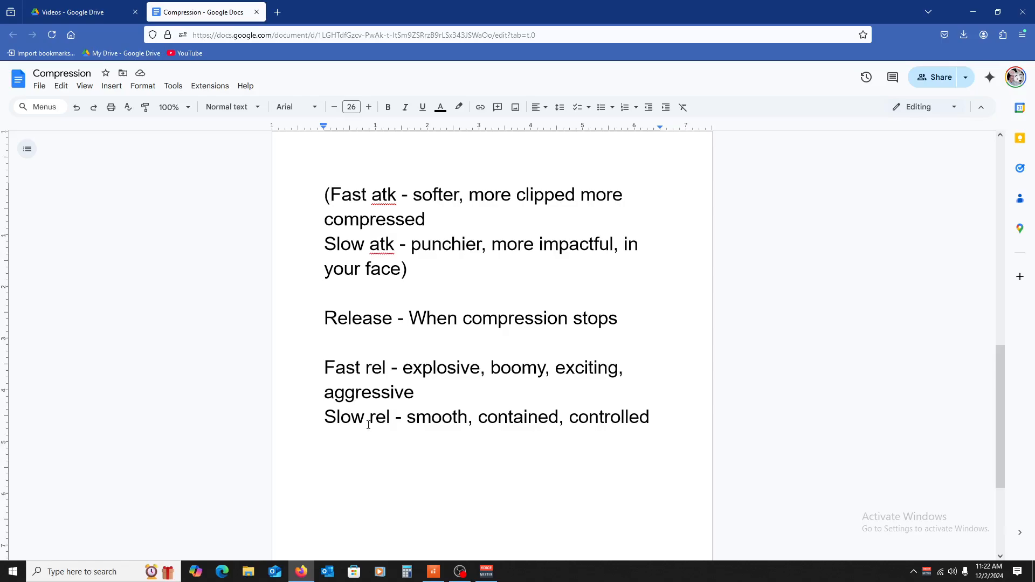
Step: Remove the parentheses enclosing the fast and slow attack notes
scroll(489, 393, "up", 2)
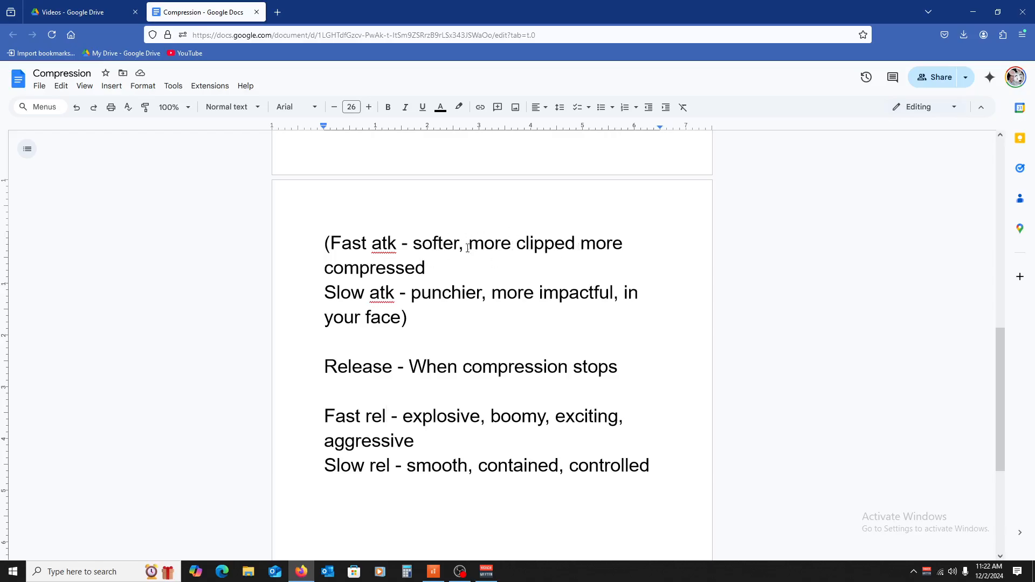
left_click(413, 319)
key("BackSpace")
left_click(331, 243)
key("BackSpace")
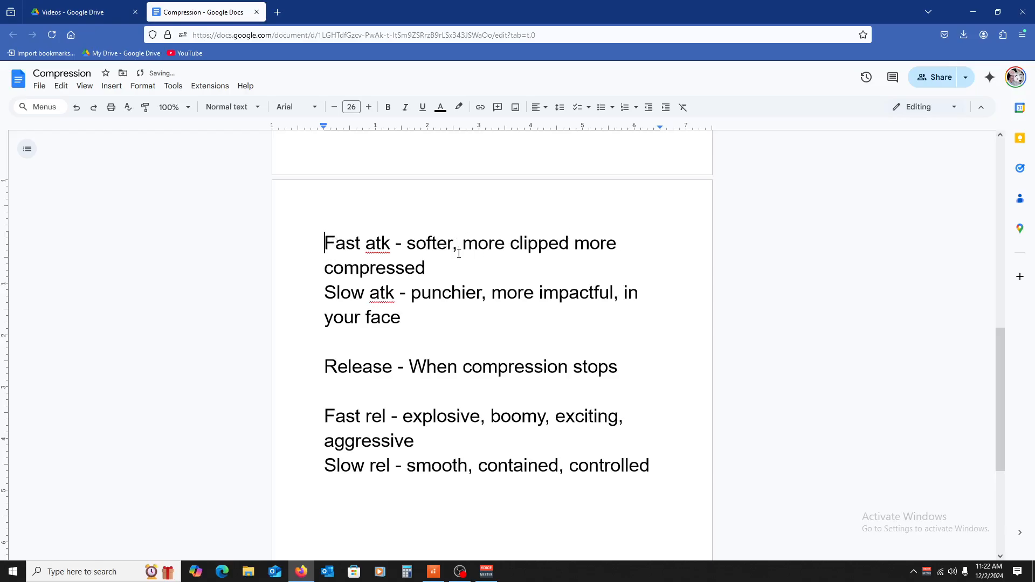
scroll(448, 251, "down", 2)
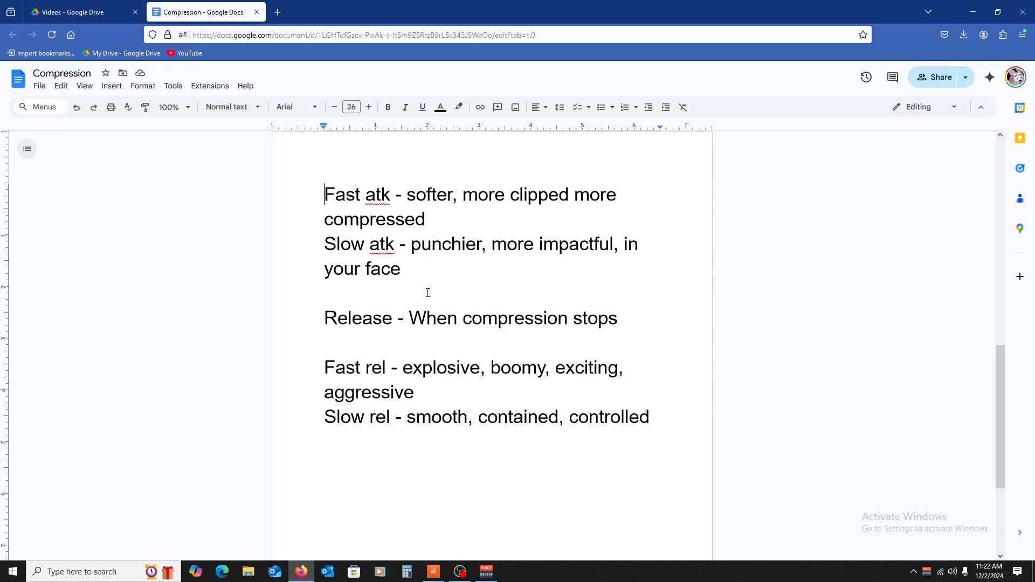
scroll(428, 293, "down", 2)
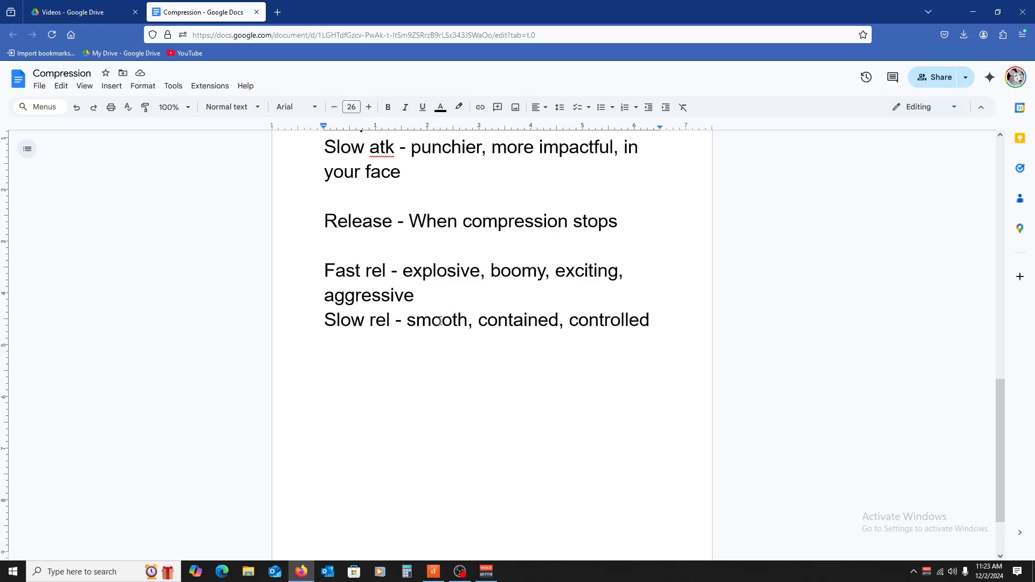
scroll(495, 346, "up", 2)
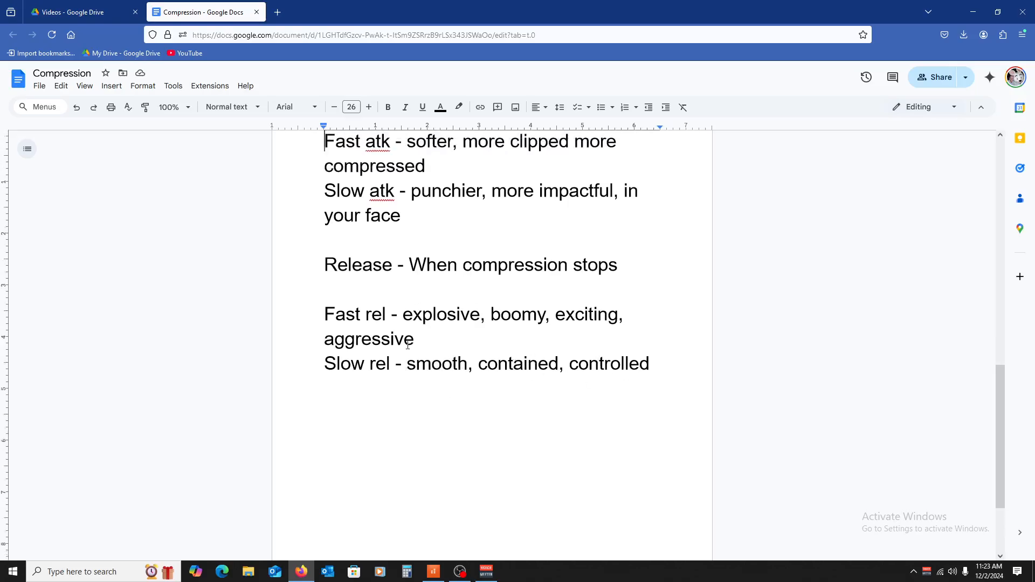
scroll(411, 316, "up", 3)
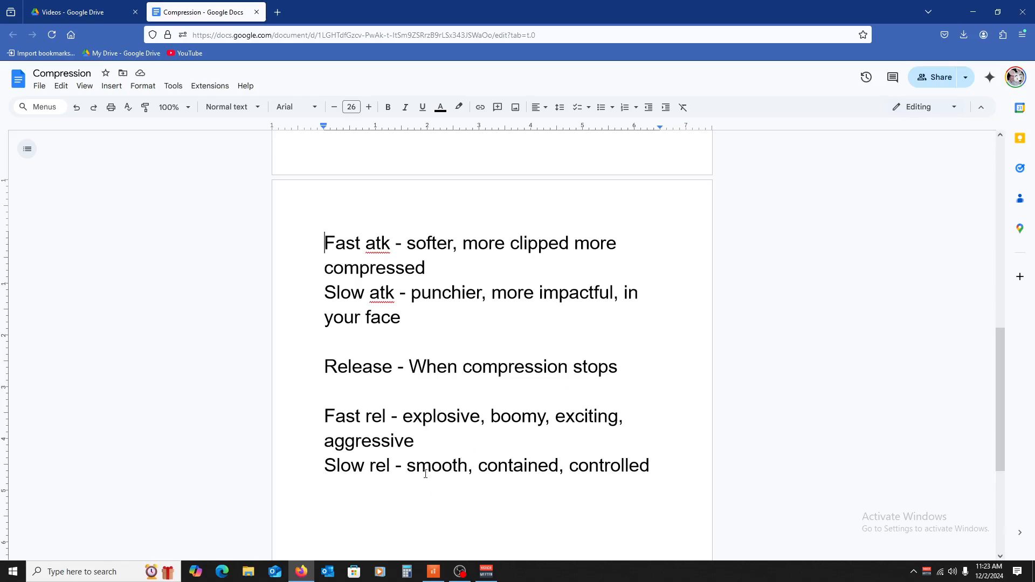
Step: Switch to Cakewalk and set the Sonitus Compressor to 15 ms attack, 200 ms release and 0 dB threshold
left_click(433, 571)
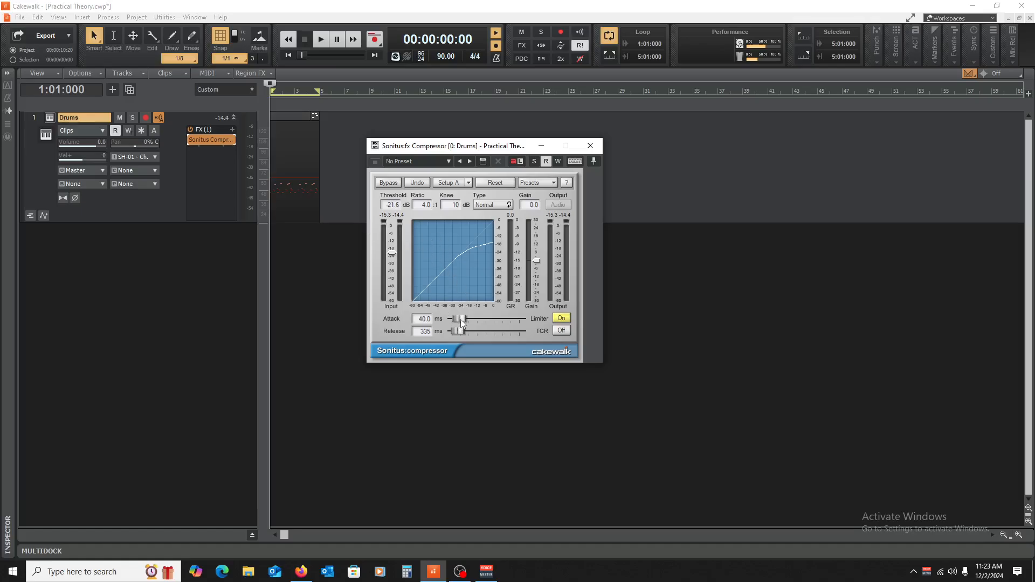
left_click_drag(462, 319, 458, 321)
left_click_drag(393, 255, 392, 225)
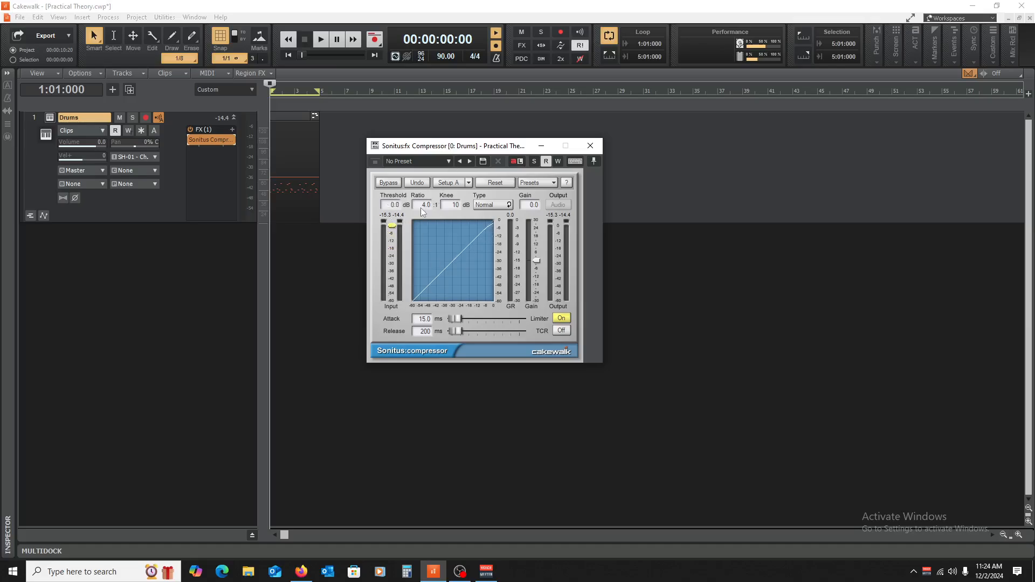
Step: Lower the compressor's threshold to -29.3 dB while the drum loop plays, and stop playback
key("space")
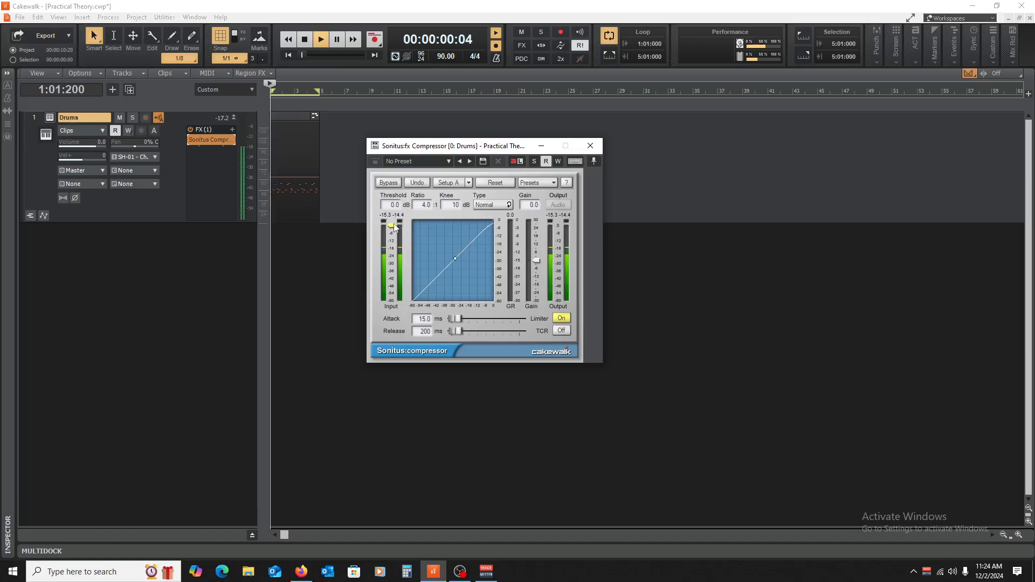
left_click_drag(392, 225, 391, 261)
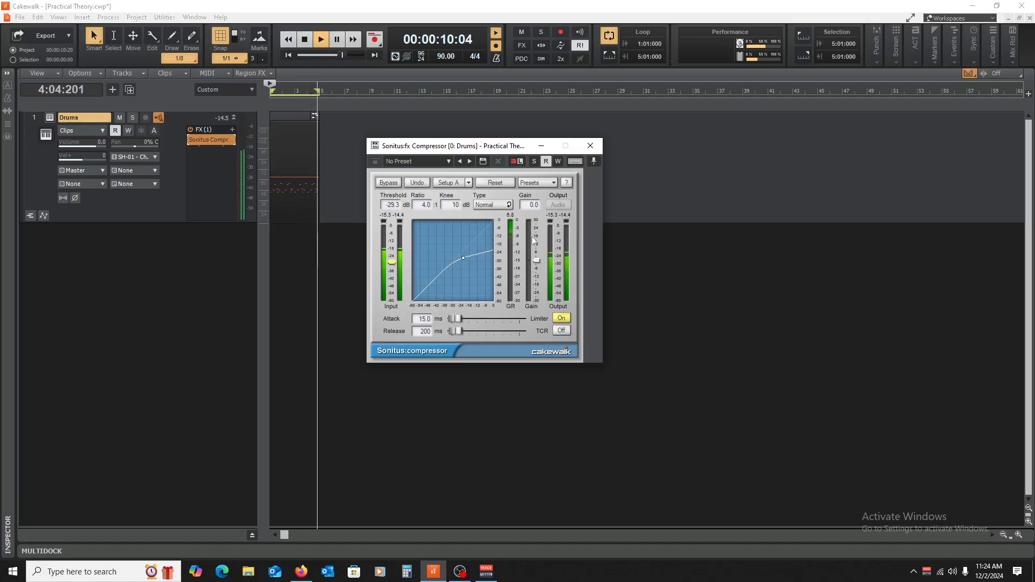
key("space")
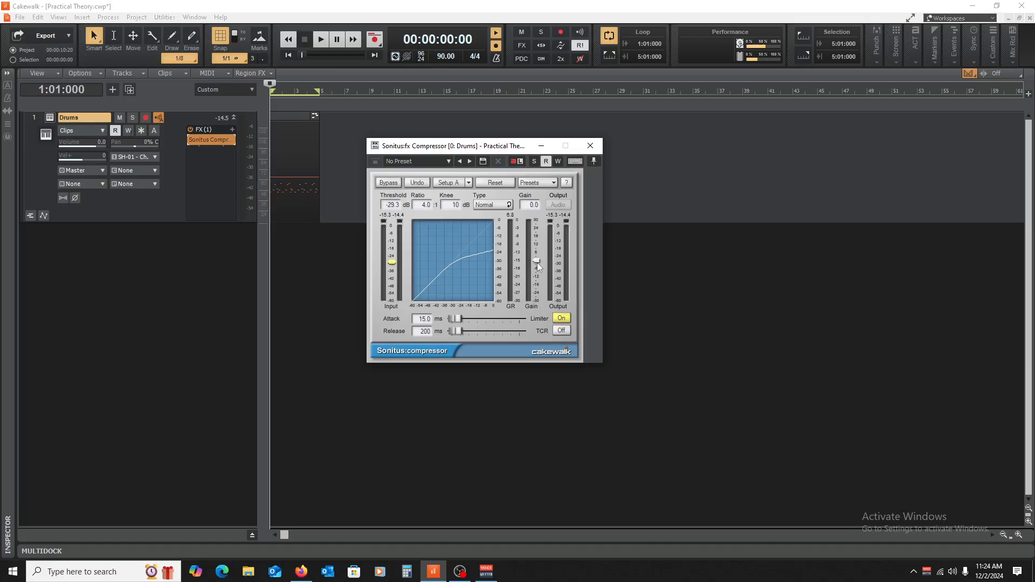
Step: Raise the compressor's gain to 6 dB and audition the drum loop with it
left_click_drag(536, 260, 536, 252)
key("space")
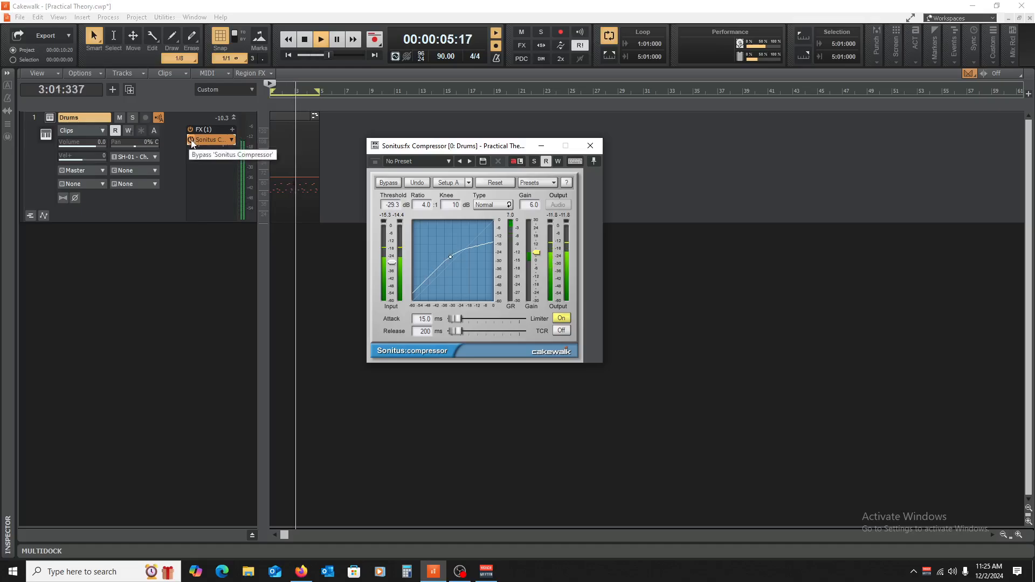
key("space")
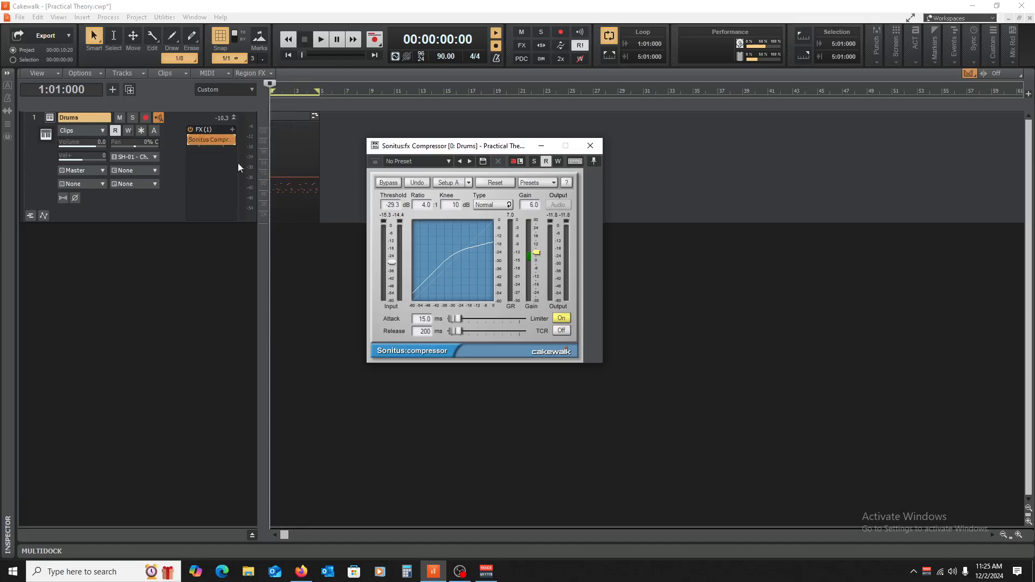
Step: Bypass the Sonitus Compressor on the Drums track, play the loop, and re-enable the effect during playback for comparison
left_click(190, 141)
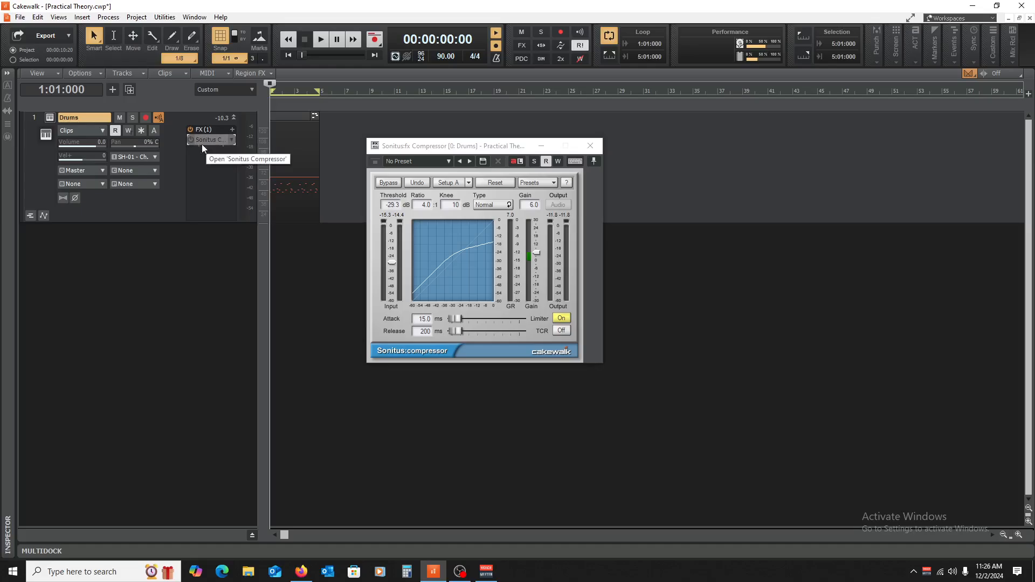
key("space")
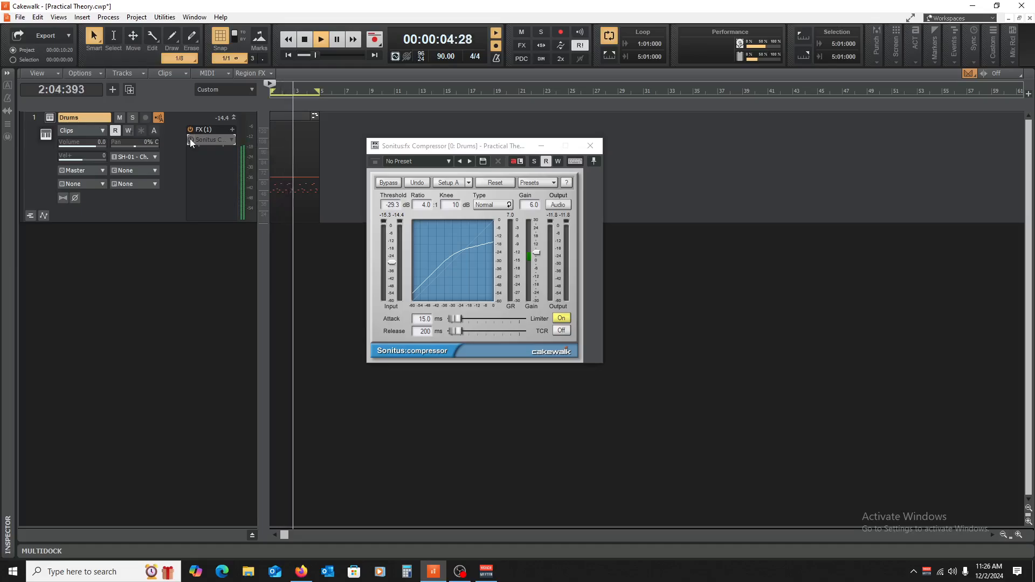
left_click(189, 139)
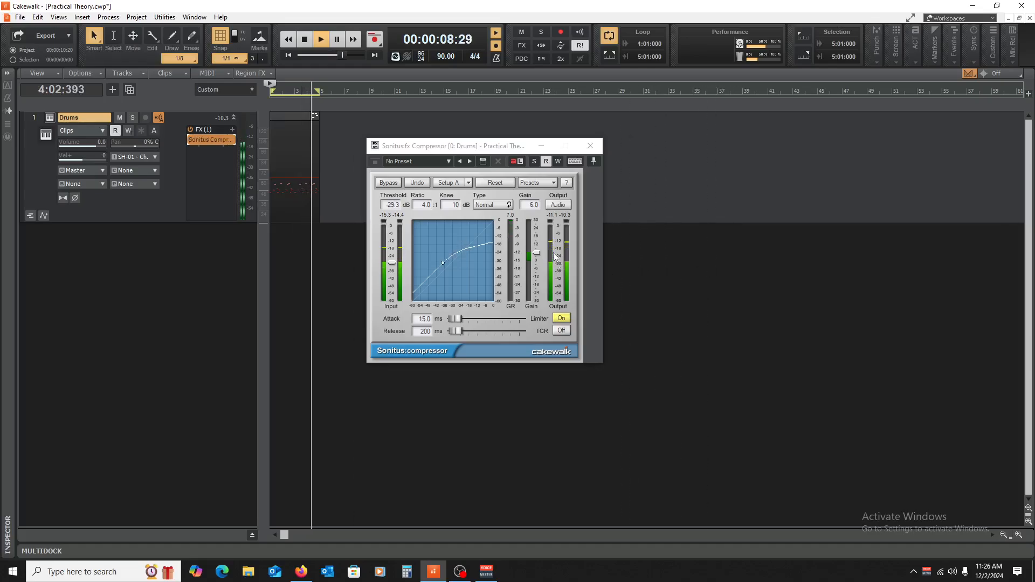
Step: Set the compressor's gain to 5 dB and compare the loop bypassed and compressed, ending with the effect enabled and playback stopped
left_click_drag(537, 253, 536, 254)
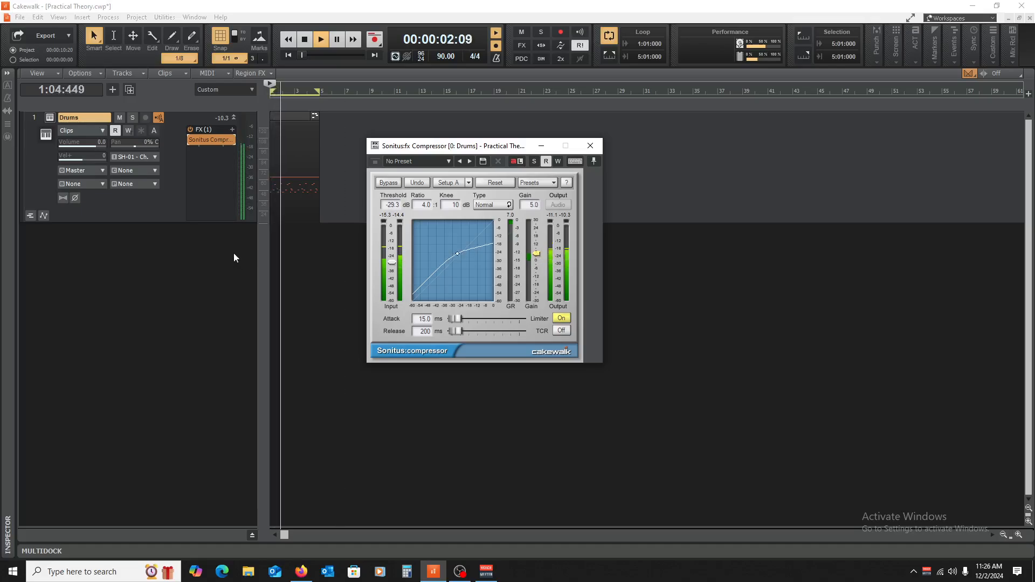
left_click(189, 140)
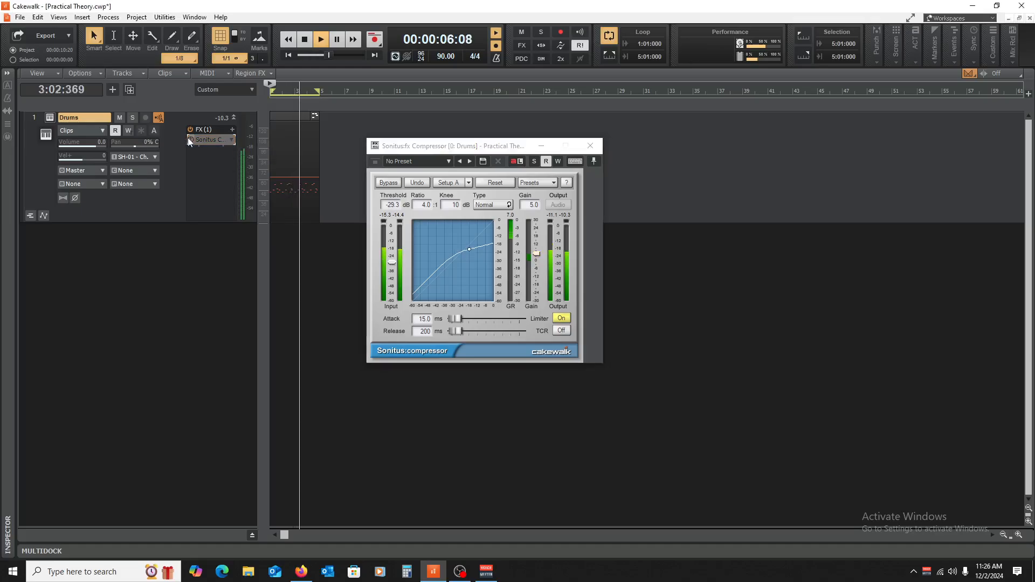
left_click(189, 138)
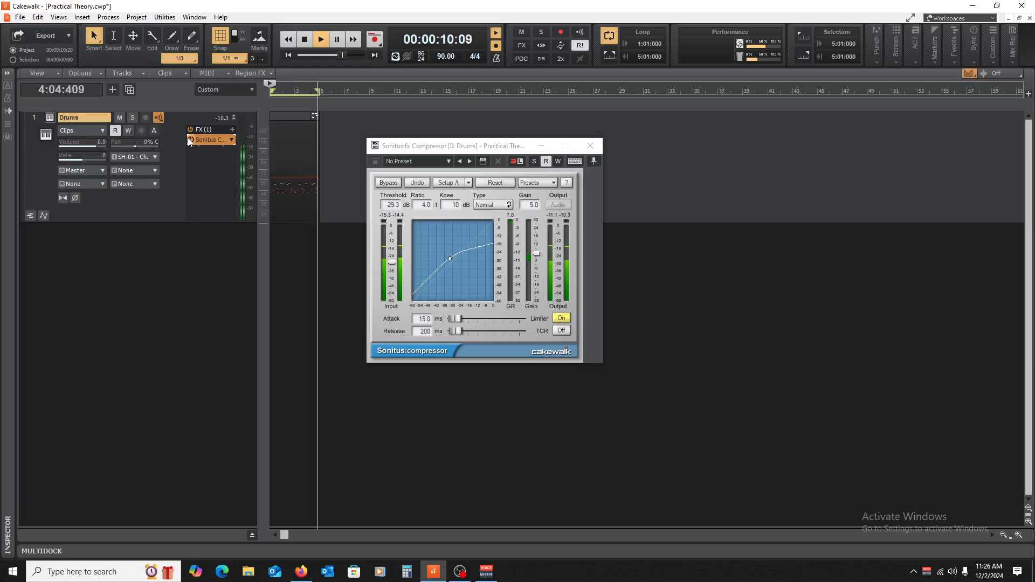
key("space")
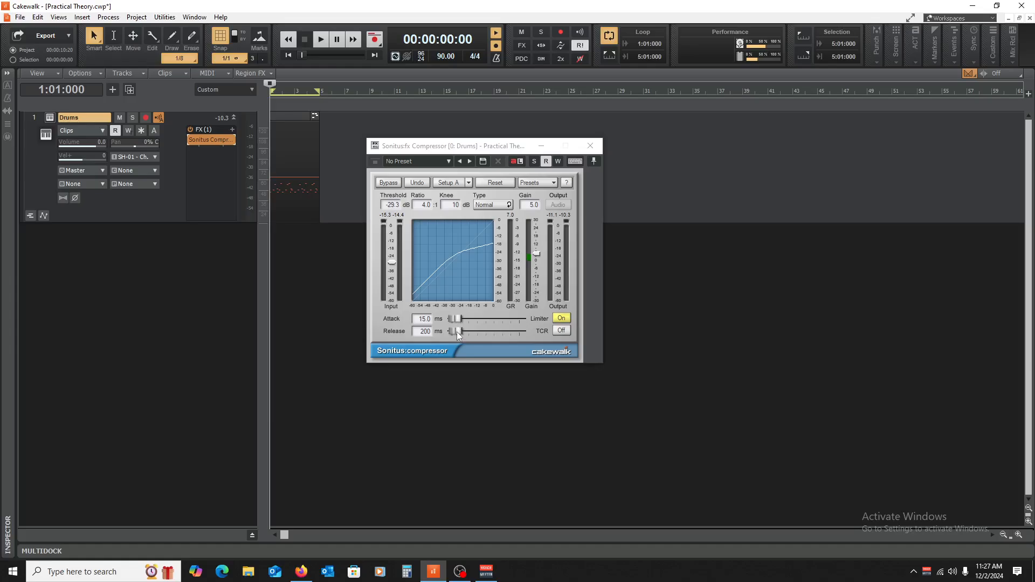
Step: Shorten the compressor's release to 50 ms, then reduce it to 1 ms while the drum loop plays, and stop playback
left_click(457, 331)
left_click_drag(455, 331, 453, 331)
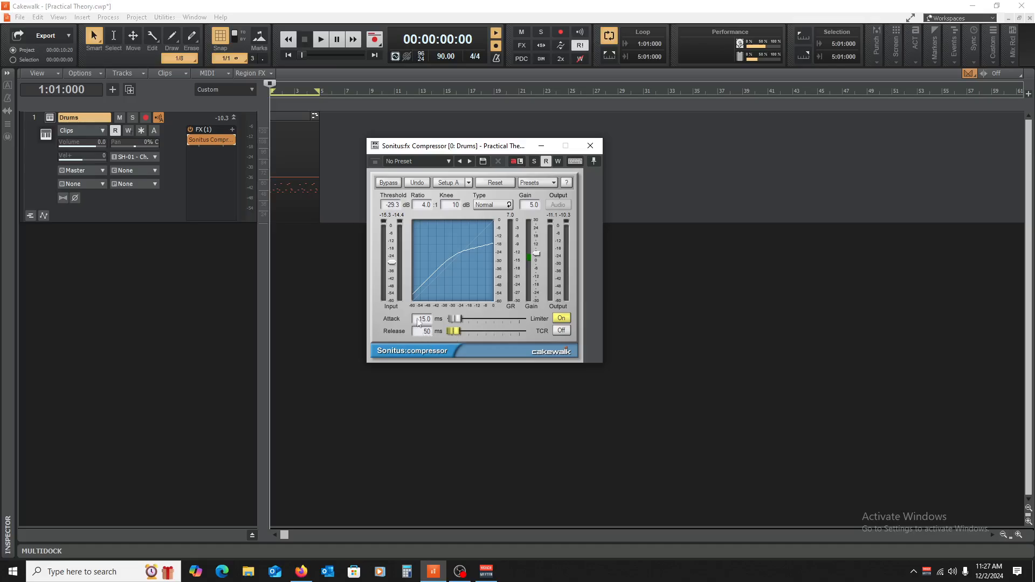
key("space")
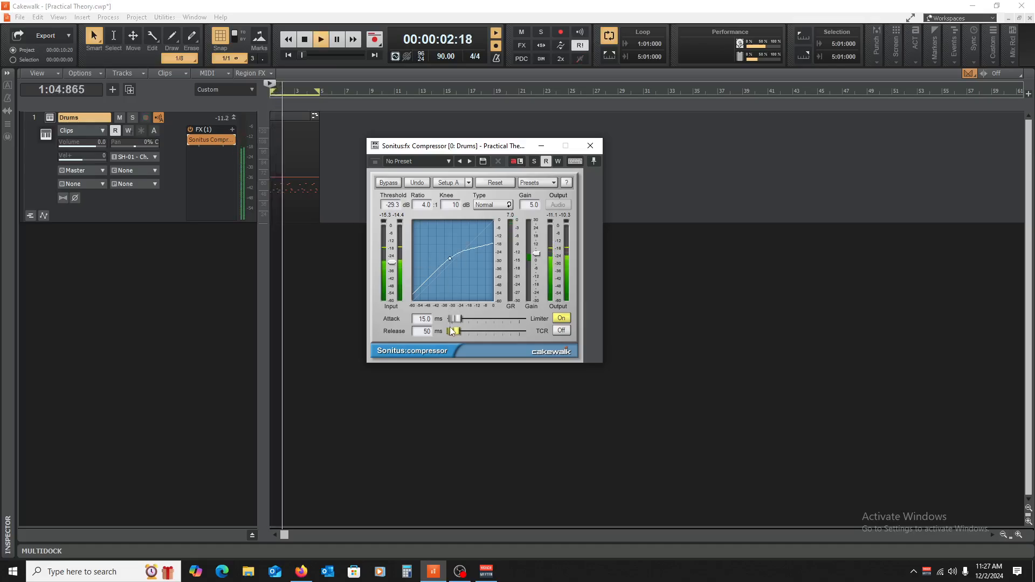
left_click_drag(452, 332, 448, 332)
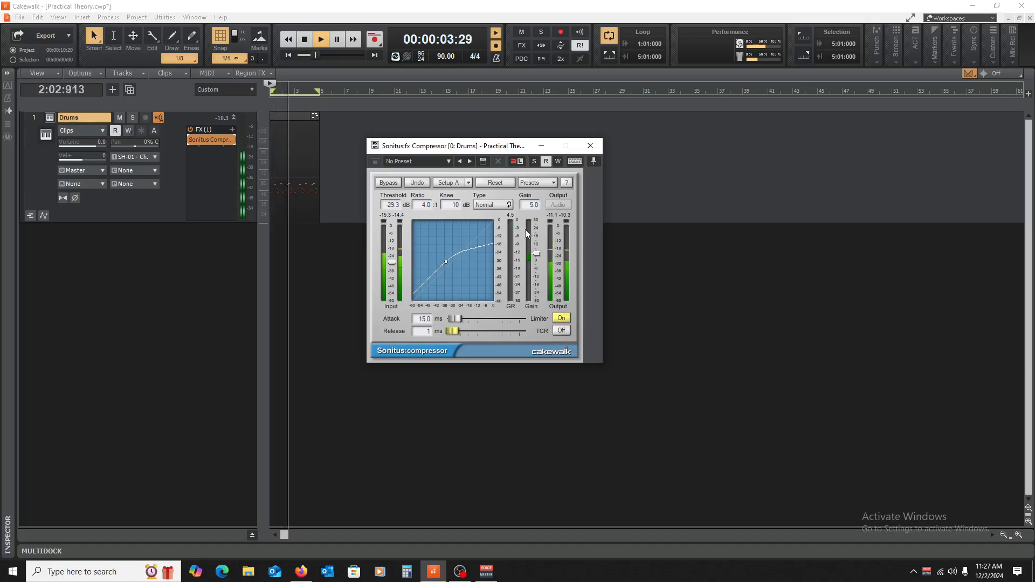
key("space")
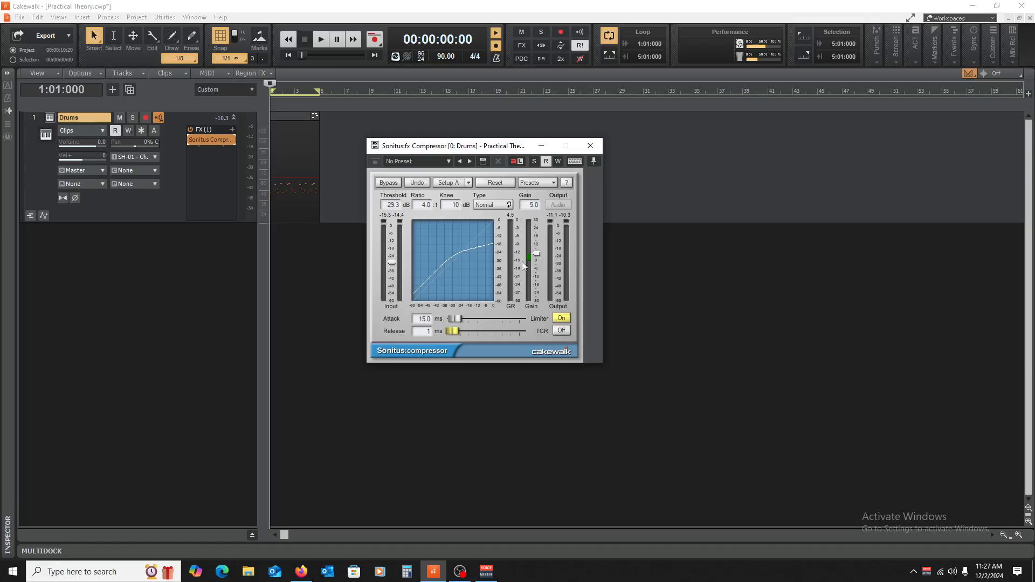
Step: Play the drum loop with the Sonitus Compressor bypassed, re-enable the effect during playback to compare the sound, and stop
left_click(189, 141)
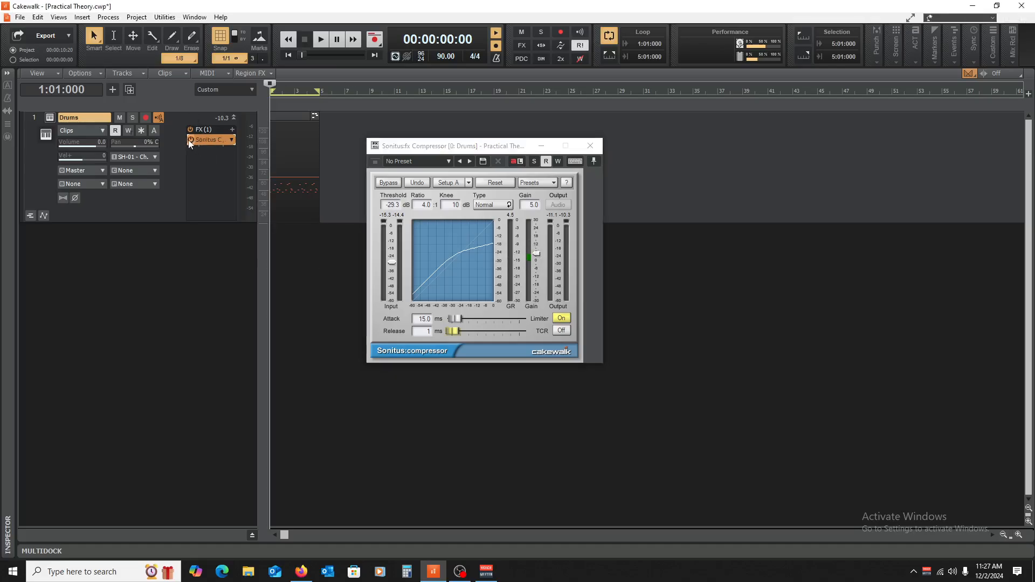
key("space")
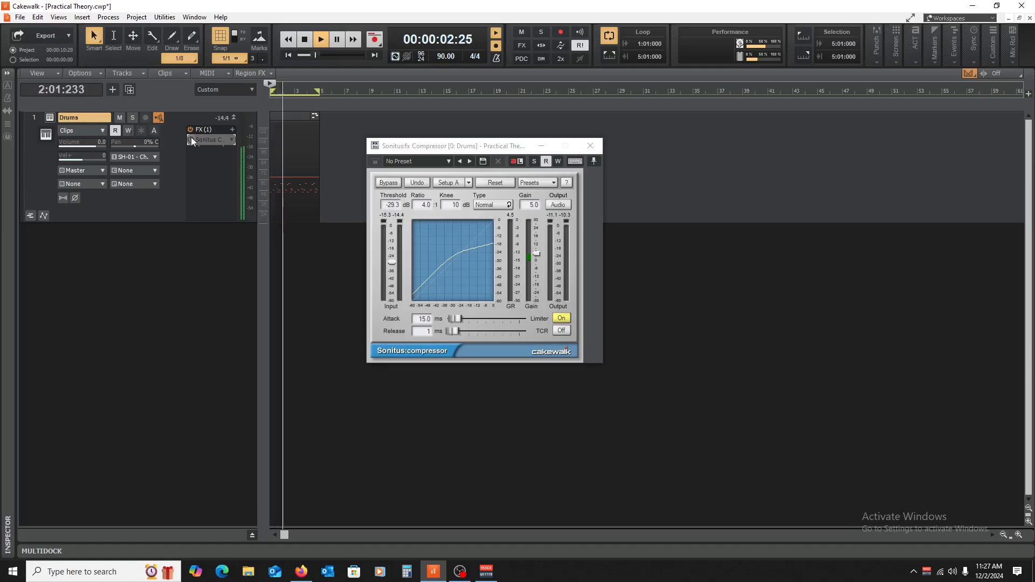
left_click(190, 138)
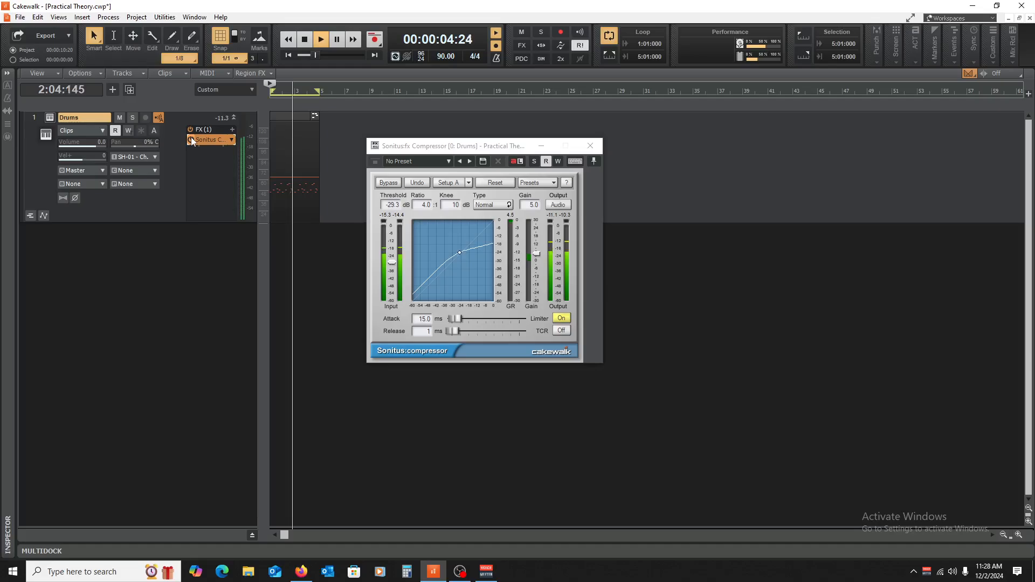
key("space")
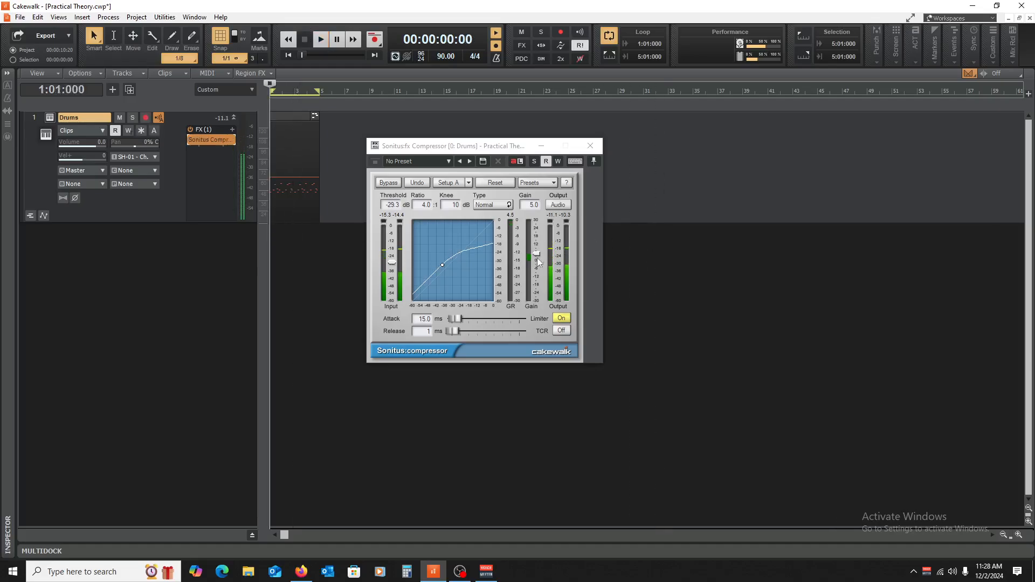
Step: Lower the compressor's gain to 3 dB, compare the playing loop bypassed and compressed, and trim the gain to 2.5 dB
left_click_drag(536, 253, 537, 256)
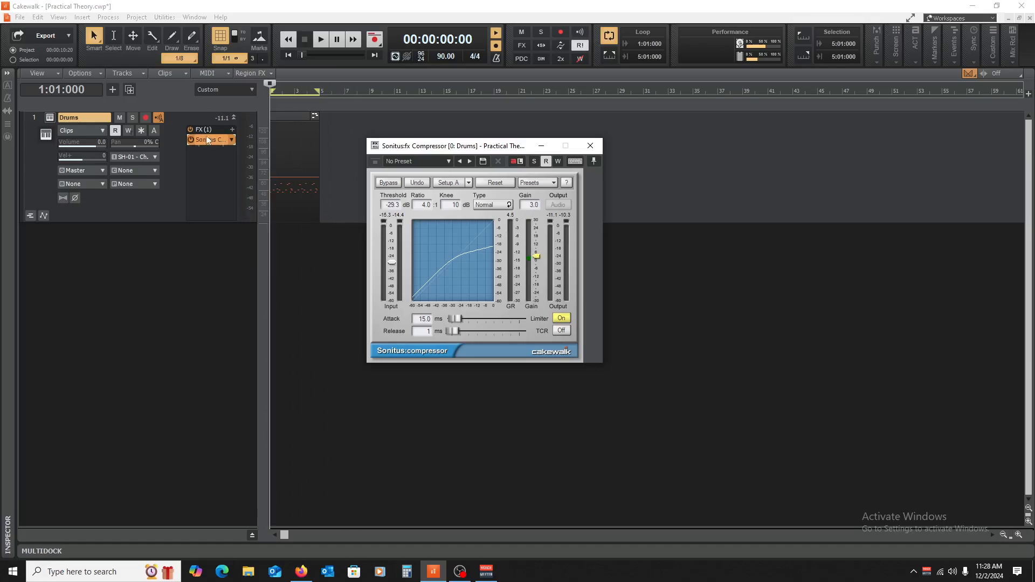
key("space")
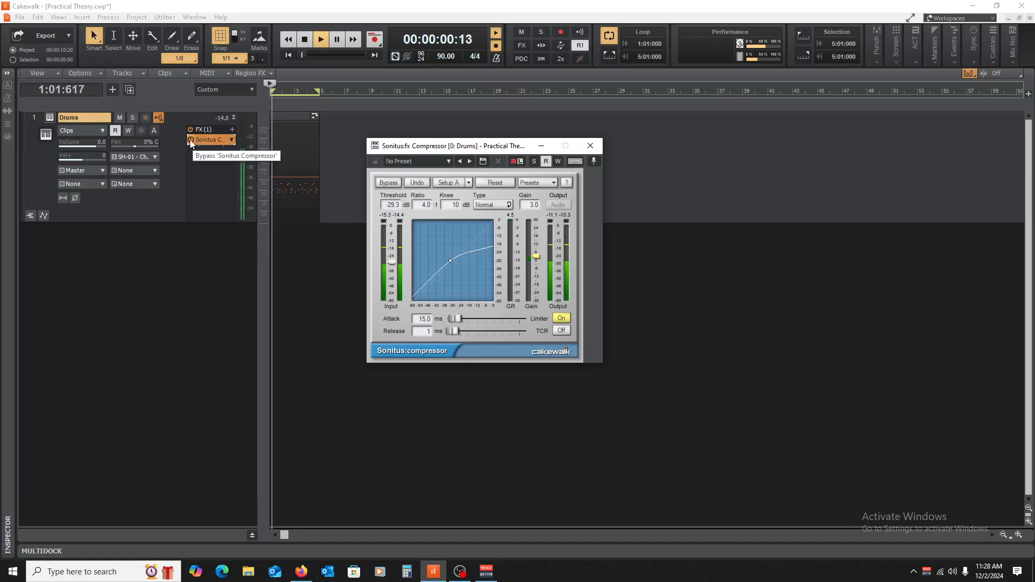
left_click(191, 140)
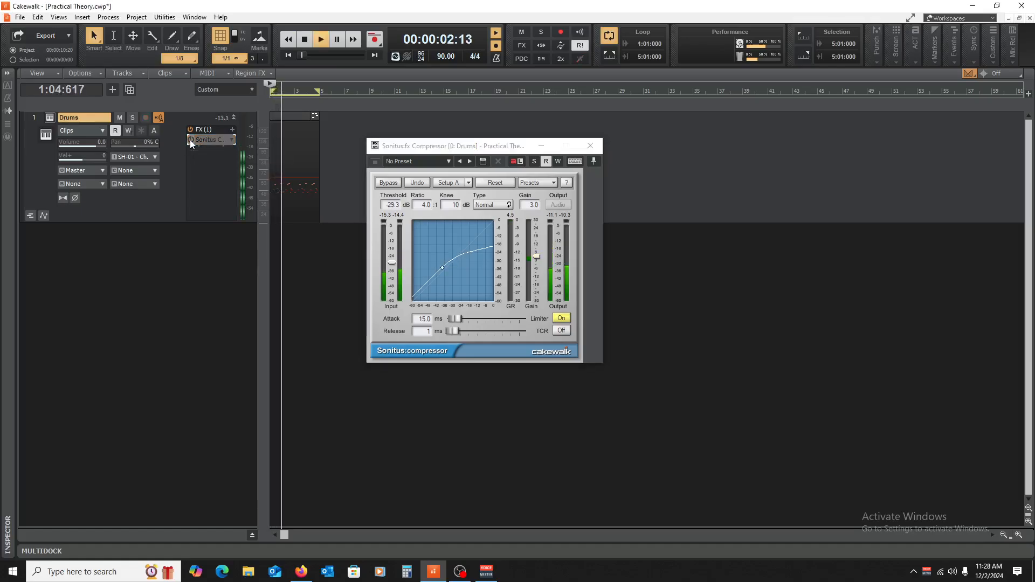
left_click(190, 140)
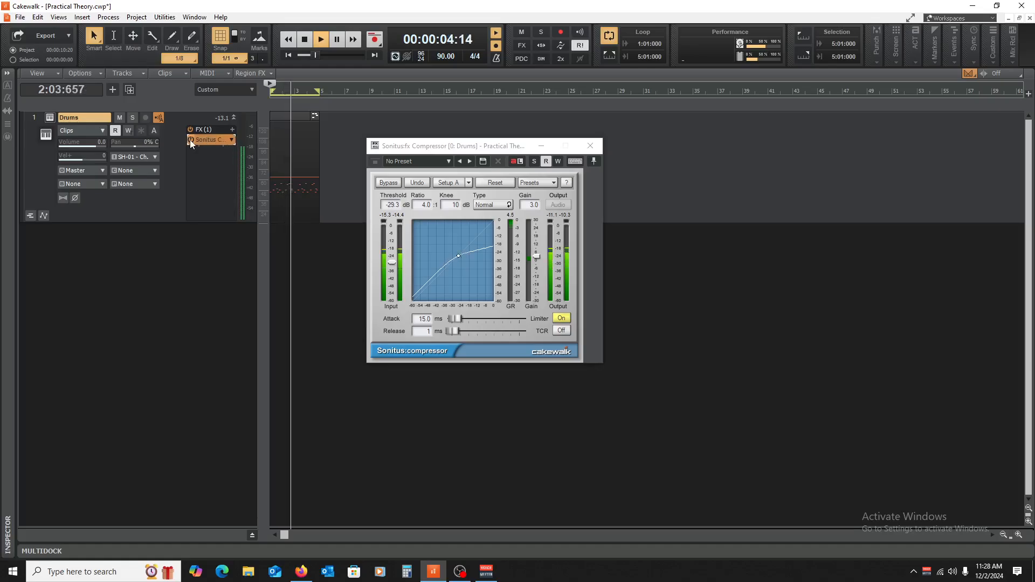
left_click_drag(536, 256, 536, 257)
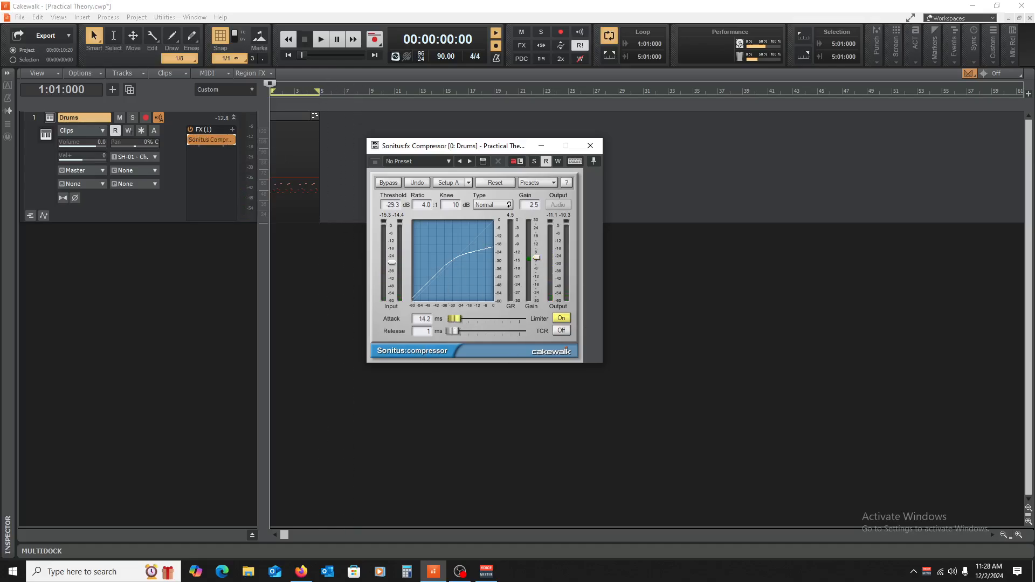
Step: Set the compressor's attack to 0.0 ms, audition the drum loop with it, and stop playback
left_click_drag(457, 320, 449, 322)
key("space")
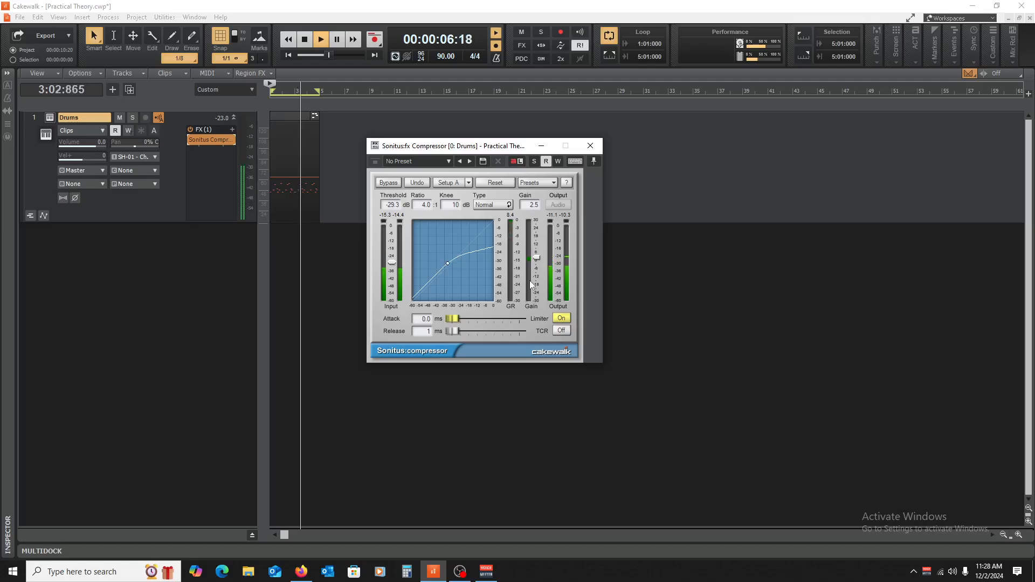
key("space")
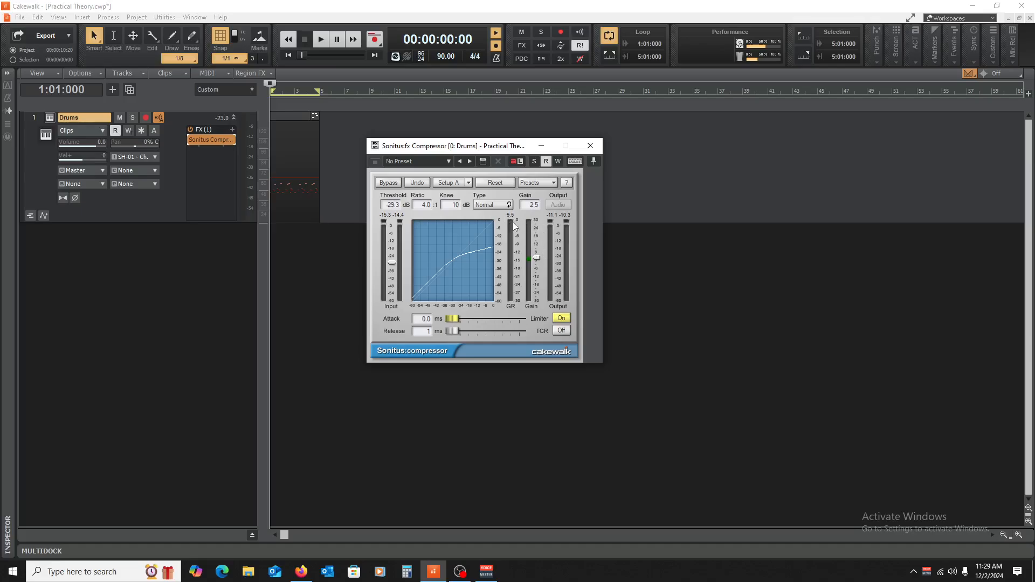
Step: Raise the gain to 6 dB during playback, compare the loop bypassed and compressed twice, and stop with the effect enabled
key("space")
left_click_drag(536, 258, 537, 252)
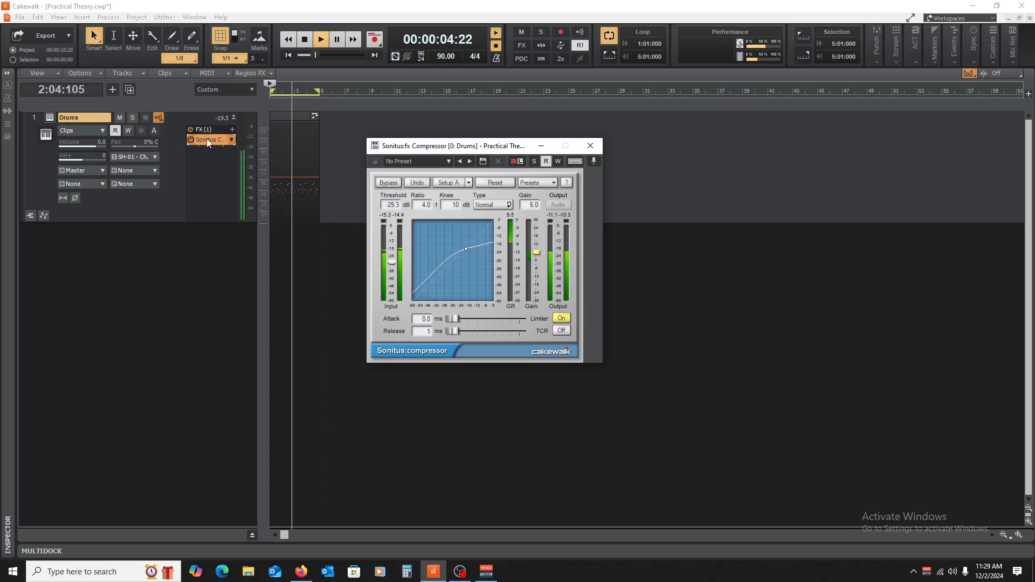
left_click(191, 139)
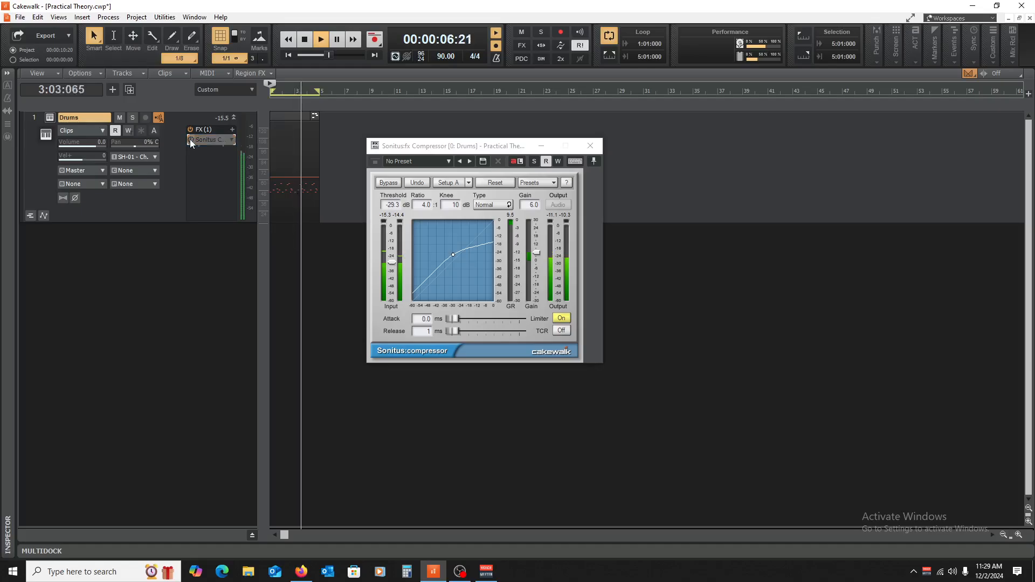
left_click(191, 140)
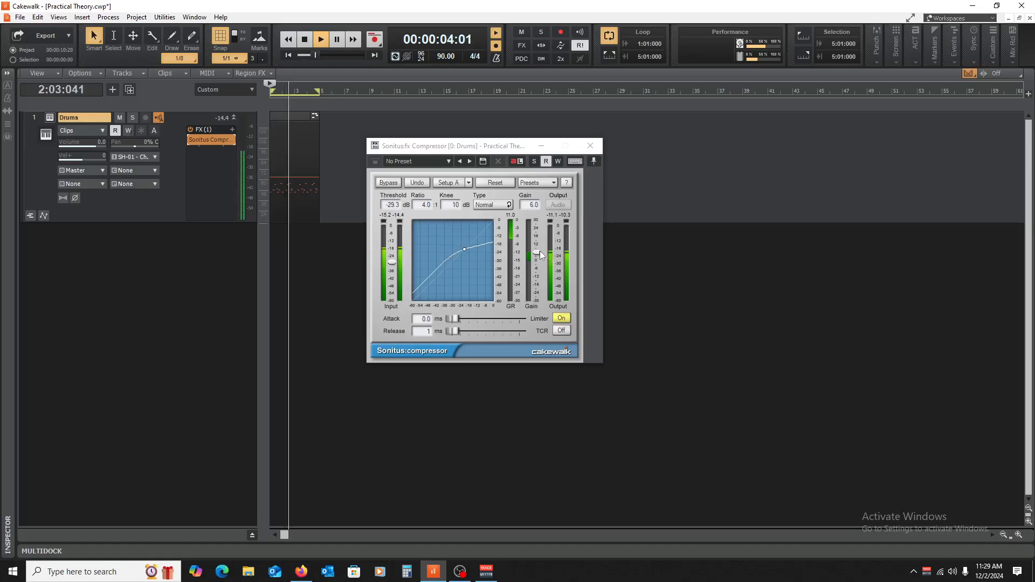
left_click(190, 139)
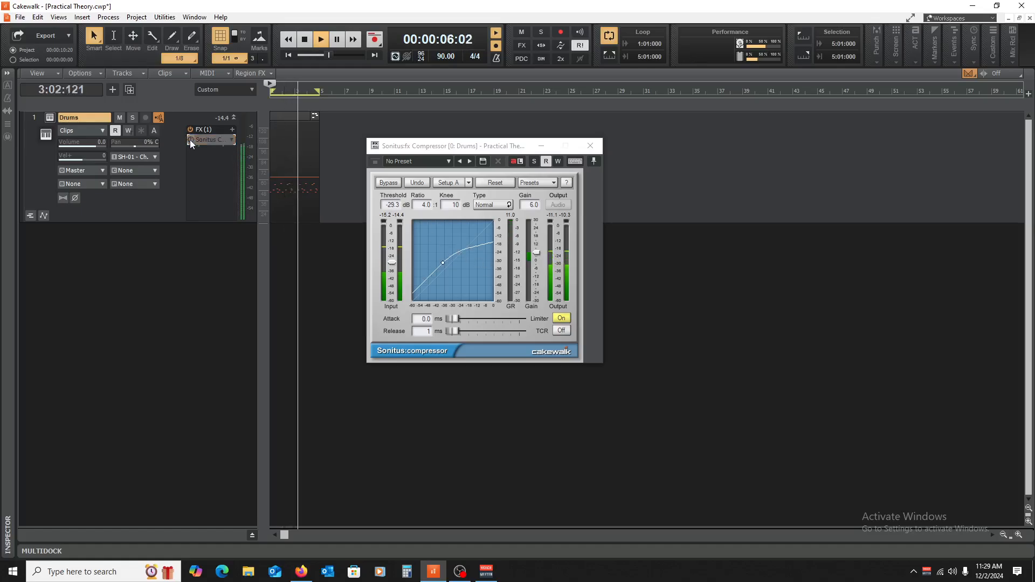
left_click(190, 139)
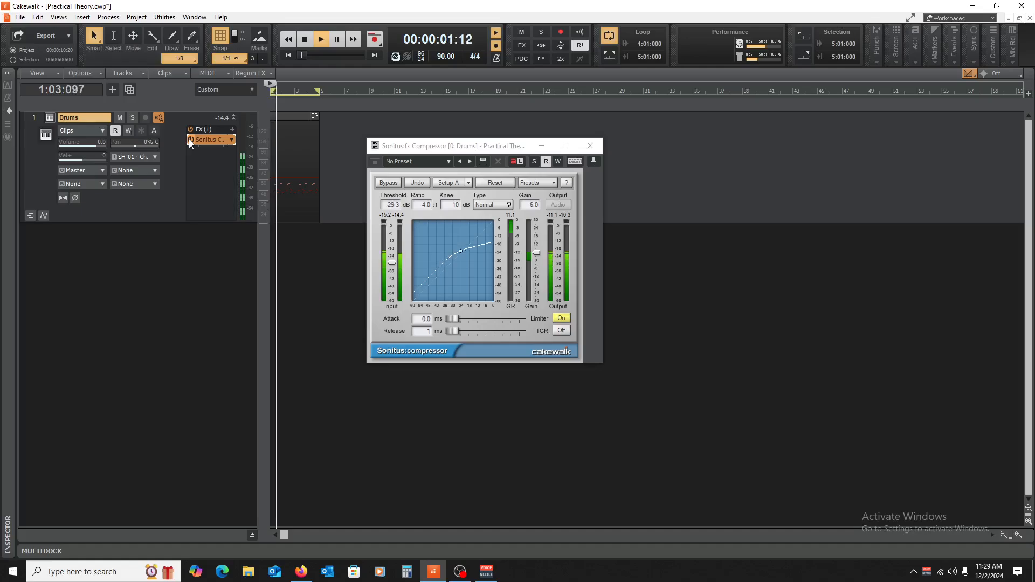
key("space")
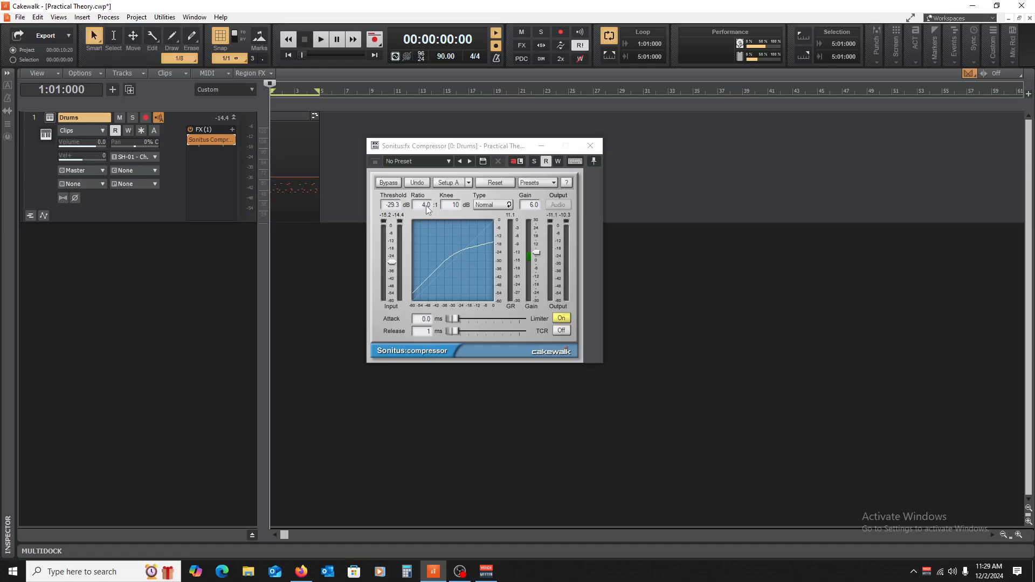
Step: Increase the compressor's ratio to 7.0:1 and start playing the drum loop
left_click_drag(426, 205, 428, 215)
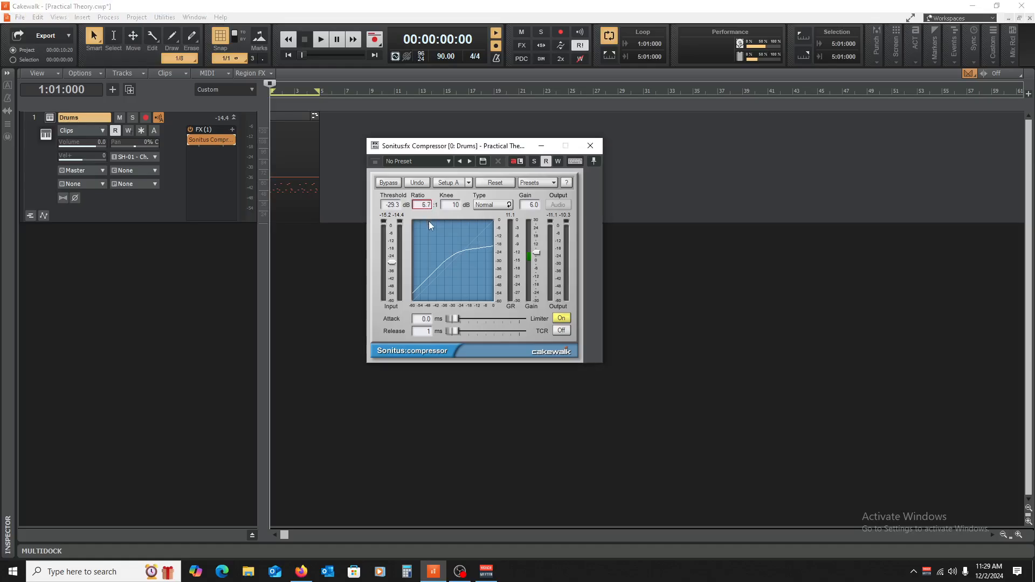
left_click_drag(429, 224, 429, 223)
key("space")
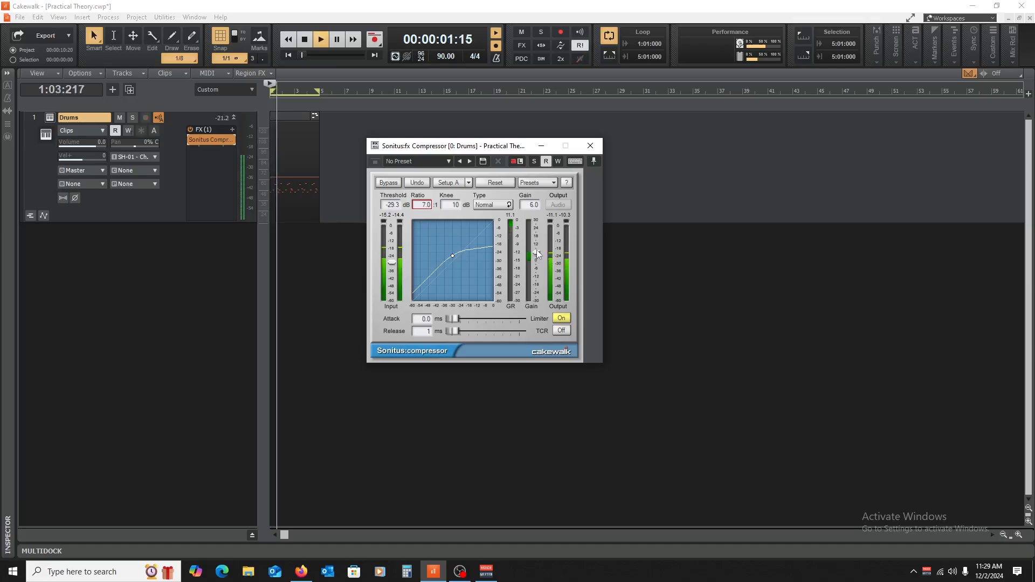
Step: Raise the gain to 8.5 dB, compare the playing loop bypassed and compressed, and stop with the effect enabled
left_click_drag(536, 251, 536, 249)
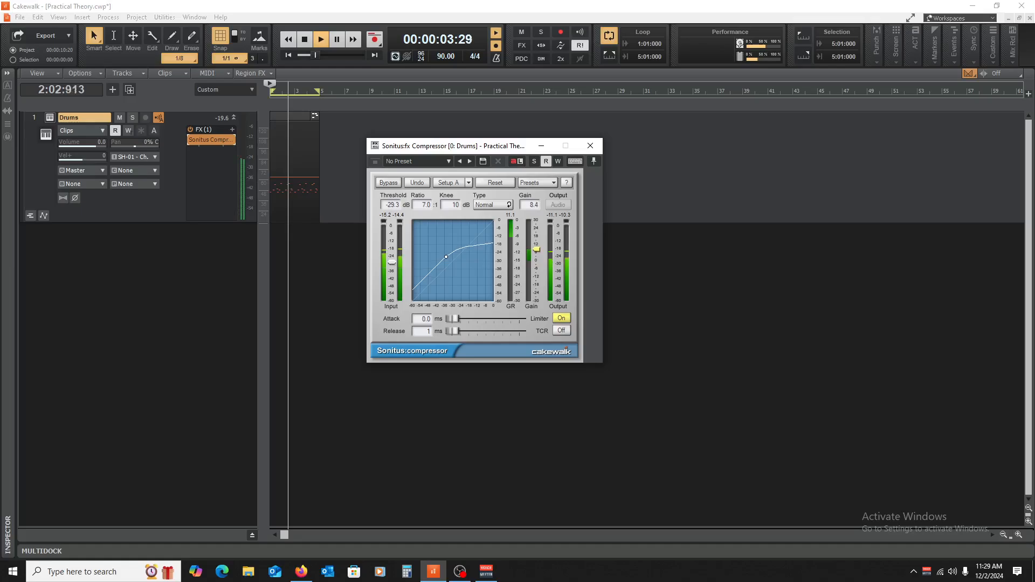
left_click(191, 139)
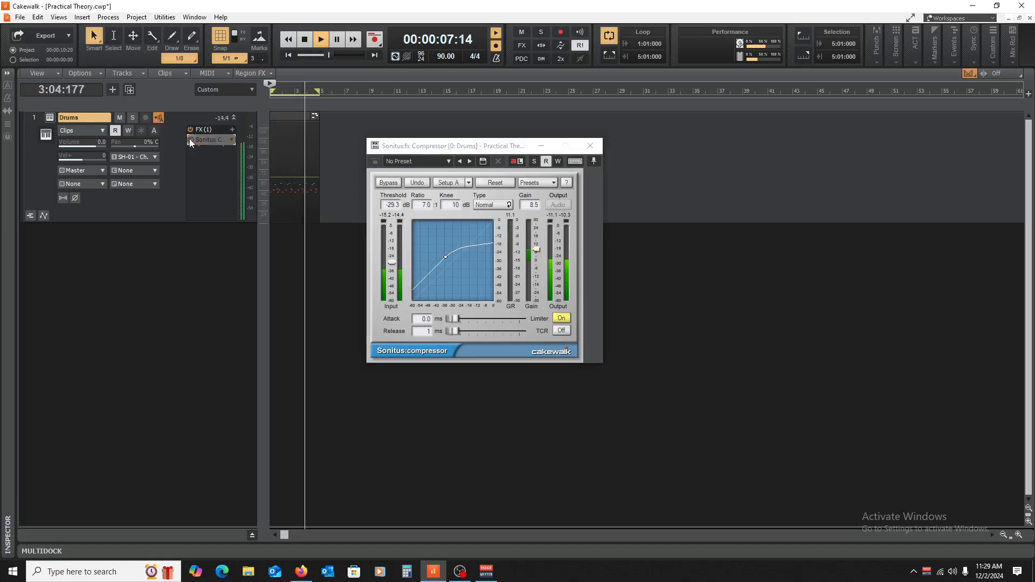
left_click(190, 138)
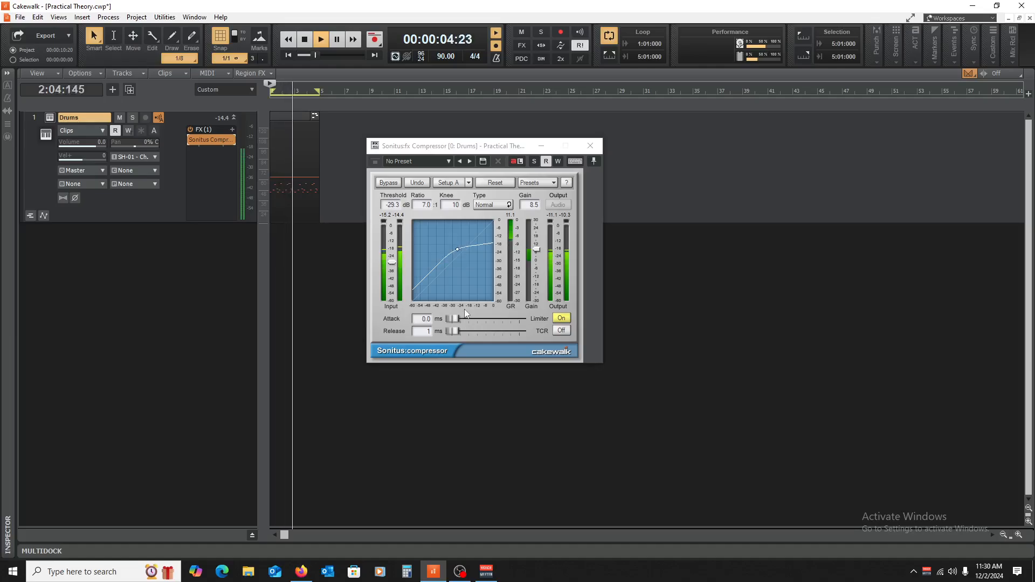
key("space")
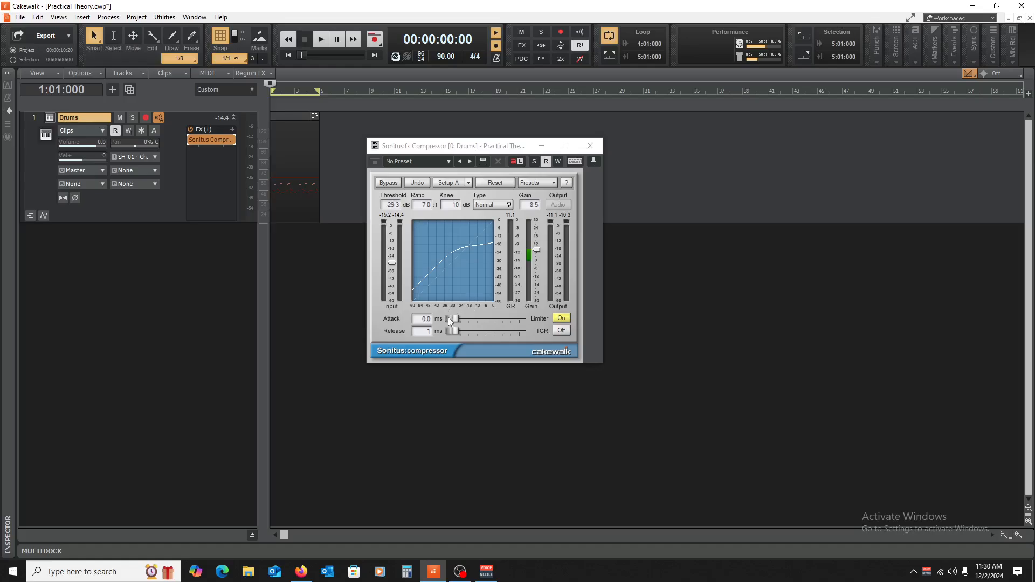
Step: Lengthen the compressor's attack to 30 ms and start playing the drum loop
left_click(454, 331)
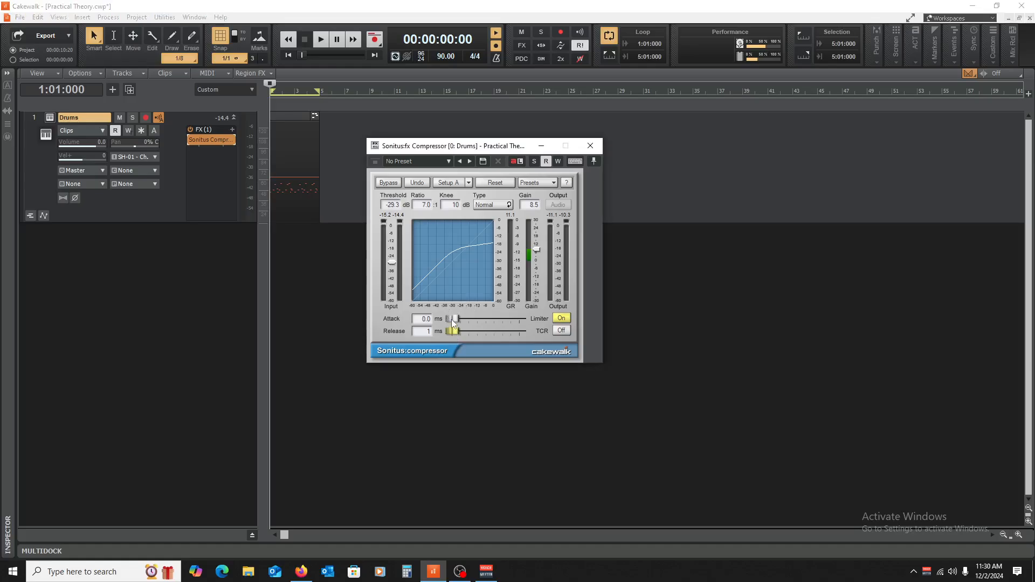
left_click_drag(452, 318, 454, 319)
key("space")
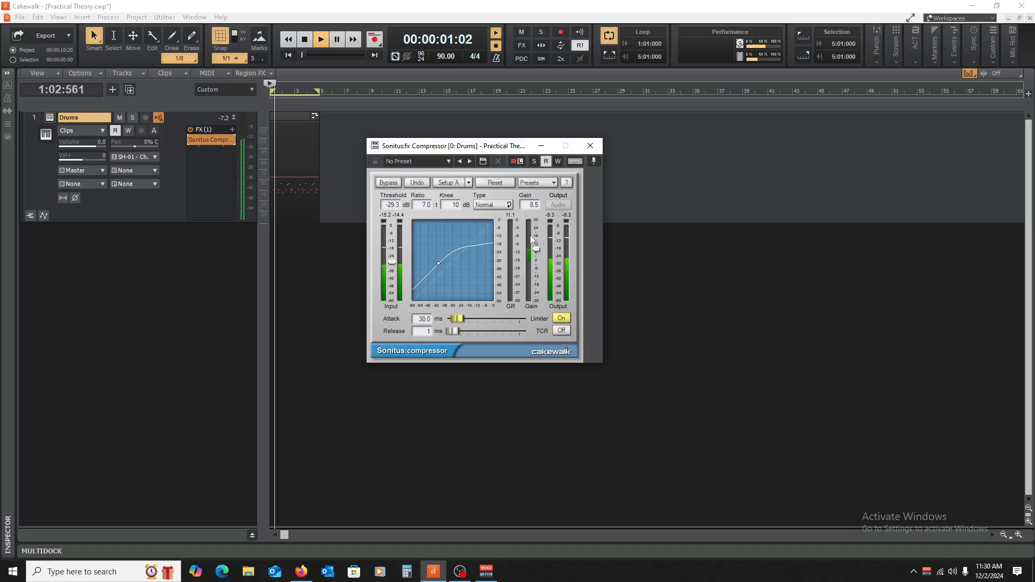
Step: Lower the gain to 2.4 dB, compare the playing loop bypassed and compressed, and stop with the effect enabled
left_click_drag(537, 249, 536, 253)
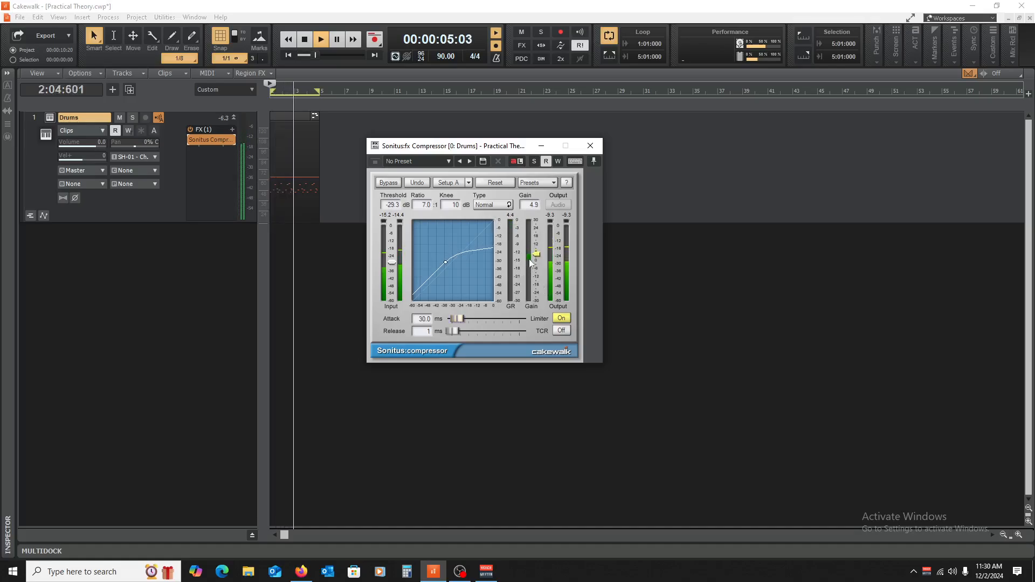
left_click_drag(536, 253, 538, 262)
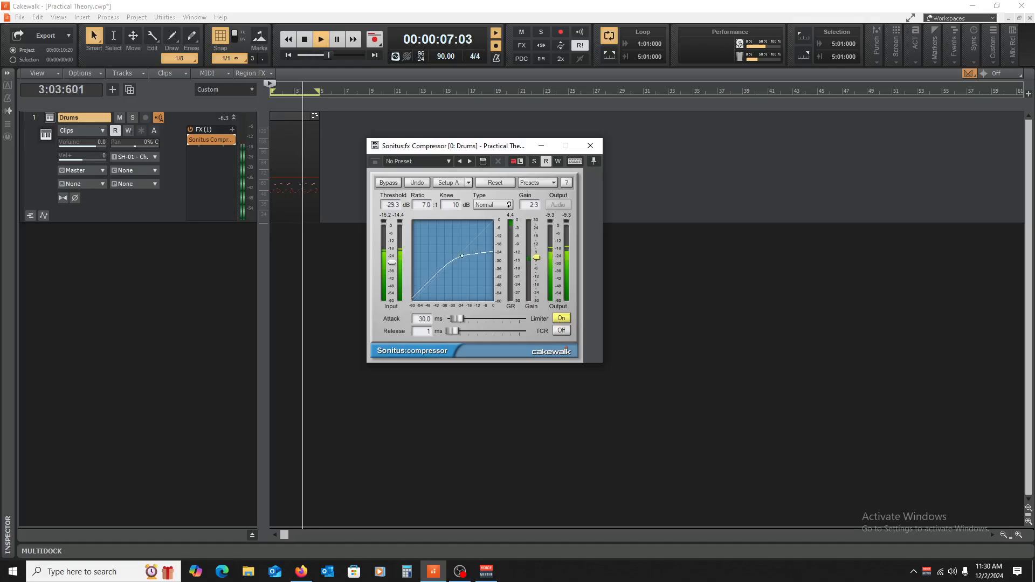
left_click(191, 142)
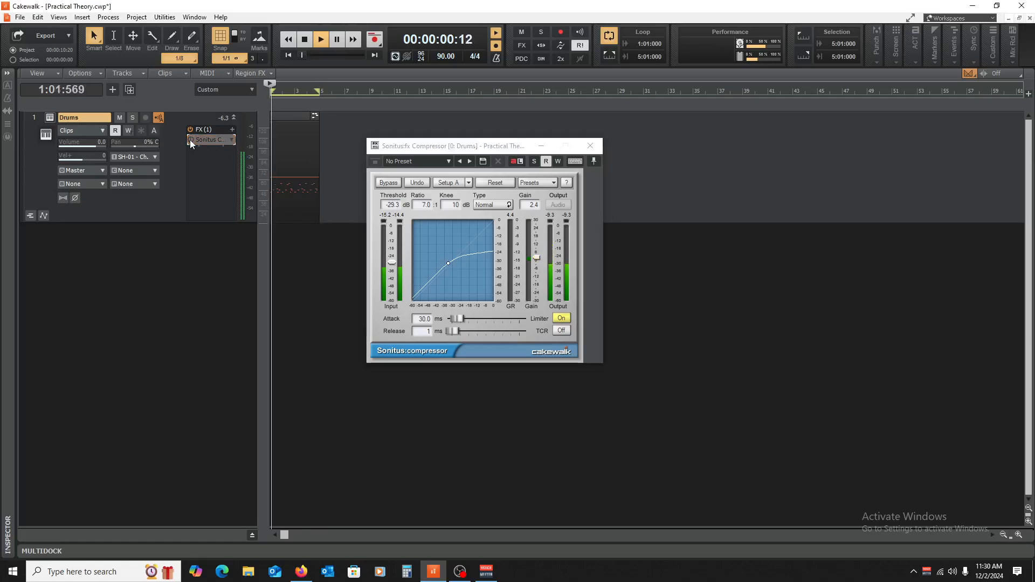
left_click(191, 141)
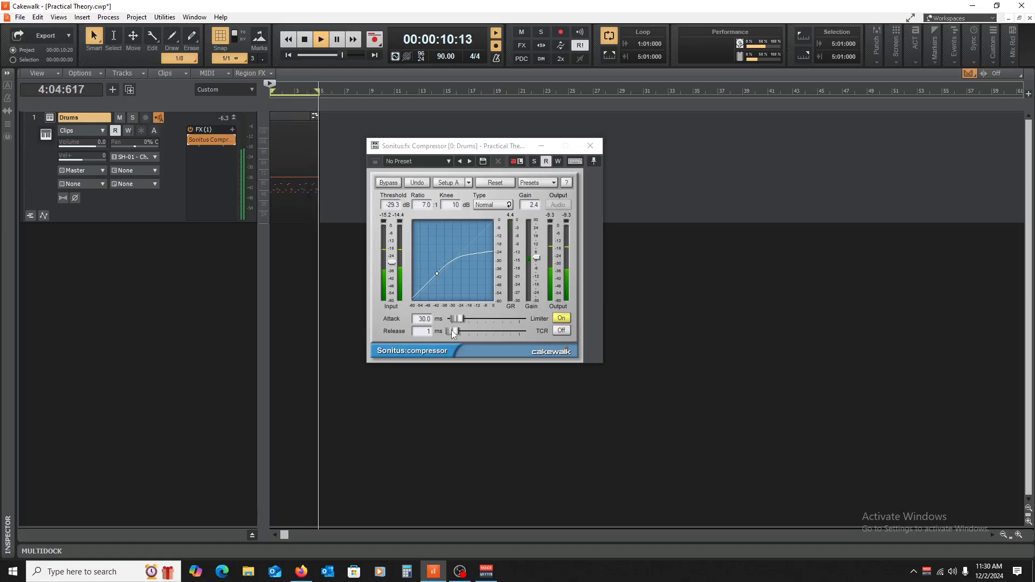
key("space")
Step: Set the attack to 0.0 ms and the release to 350 ms, then raise the gain to 9.3 dB during playback
left_click_drag(460, 318, 457, 333)
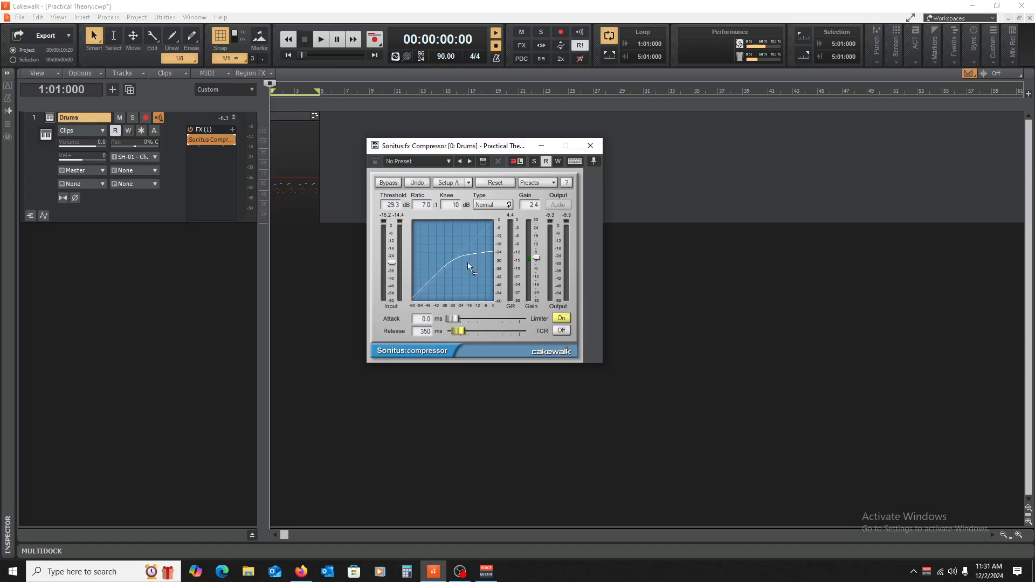
key("space")
left_click_drag(537, 258, 537, 248)
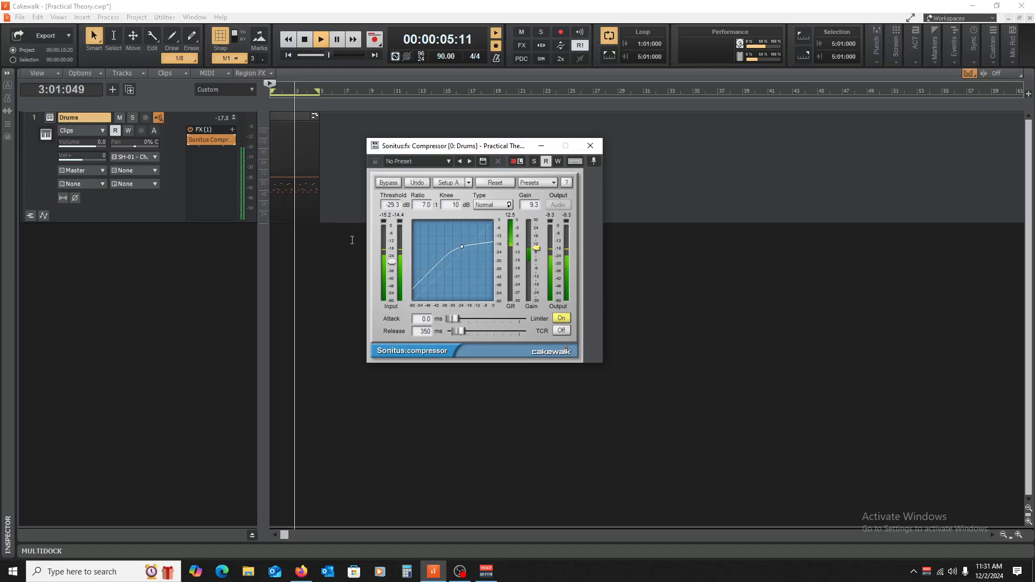
Step: Compare the playing drum loop with the compressor bypassed and enabled, and stop playback with the effect enabled
left_click(190, 140)
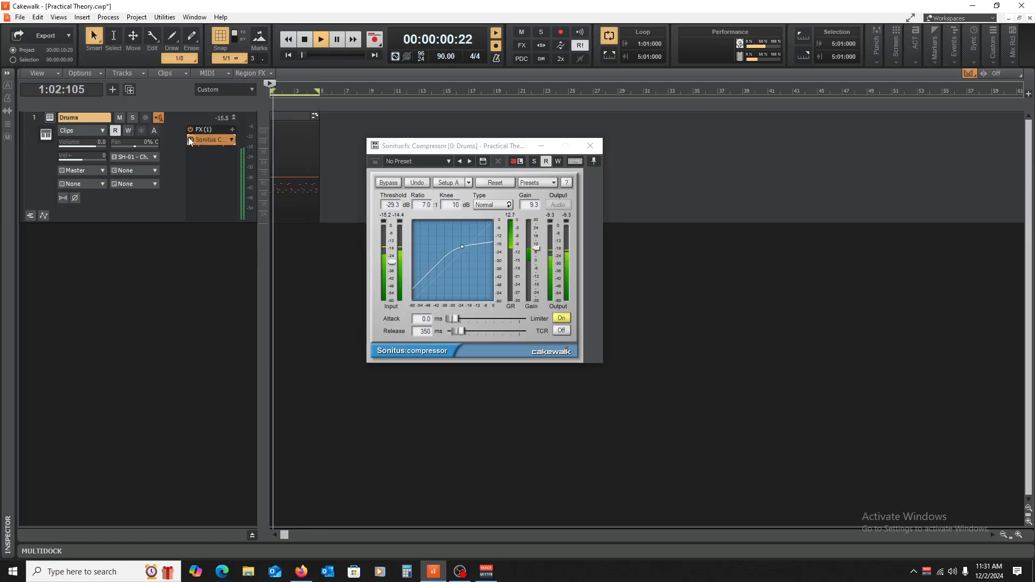
left_click(513, 217)
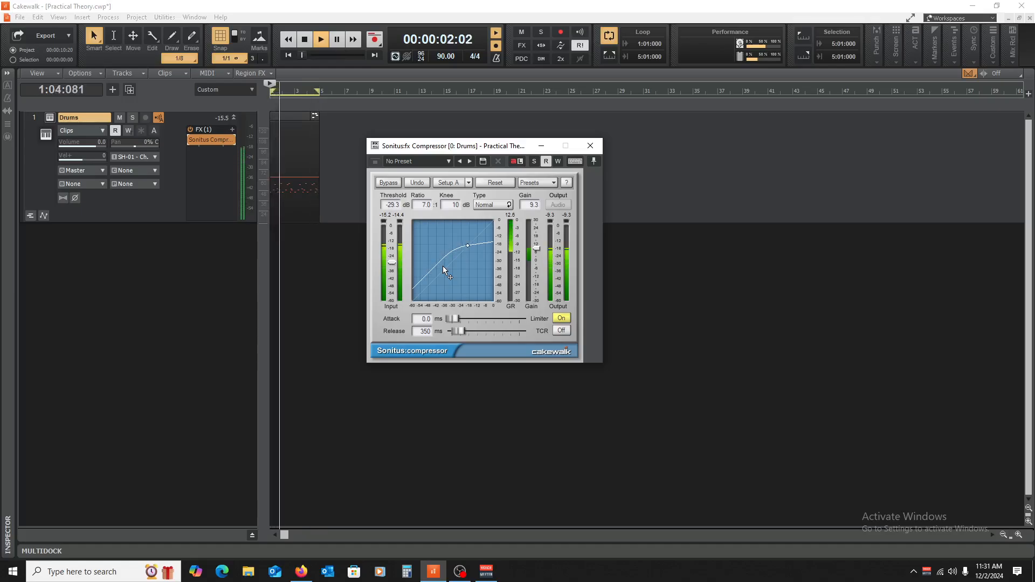
key("space")
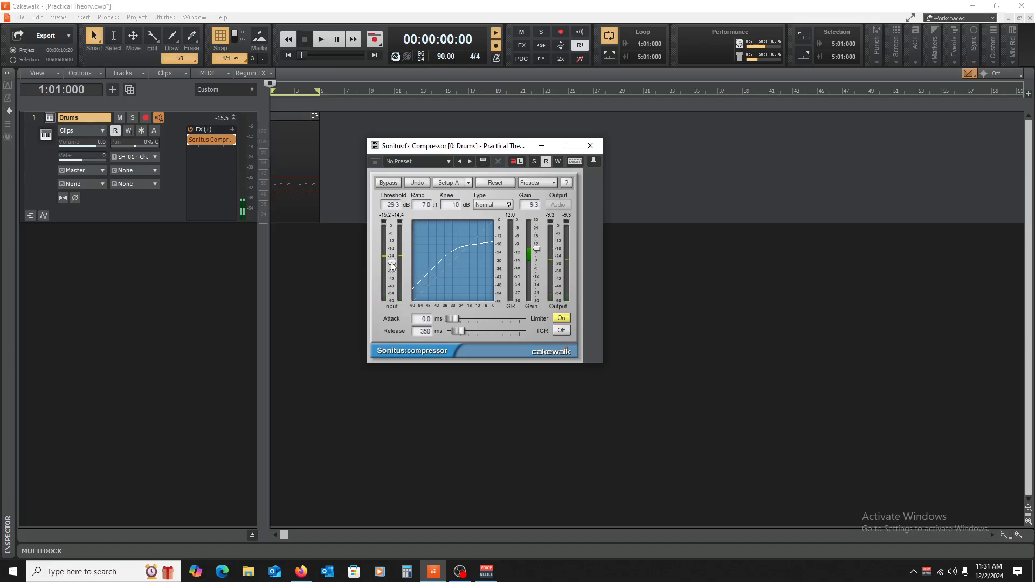
Step: Lower the compressor's threshold to -31.8 dB and set the ratio to 3.0:1
left_click_drag(392, 262, 392, 254)
mouse_move(391, 256)
left_mouse_down()
mouse_move(391, 272)
mouse_move(391, 225)
mouse_move(392, 280)
mouse_move(392, 260)
left_mouse_up()
mouse_move(392, 258)
left_mouse_down()
mouse_move(391, 289)
mouse_move(392, 226)
mouse_move(392, 288)
mouse_move(392, 227)
mouse_move(391, 282)
mouse_move(392, 264)
left_mouse_up()
left_click_drag(423, 206, 435, 188)
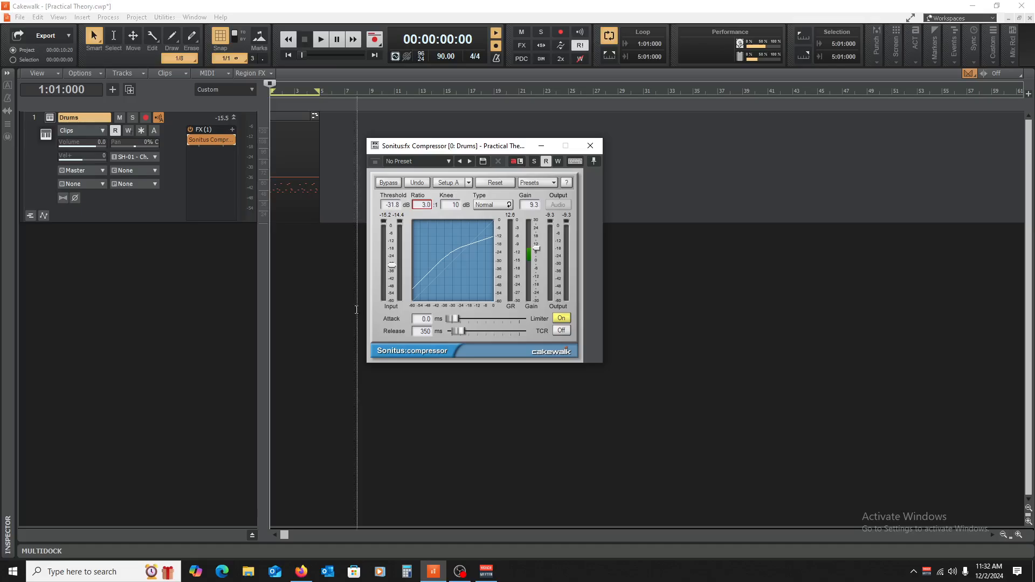
Step: Set the attack to 29.9 ms, play the drum loop and bypass the compressor to compare
left_click_drag(448, 319, 458, 319)
key("space")
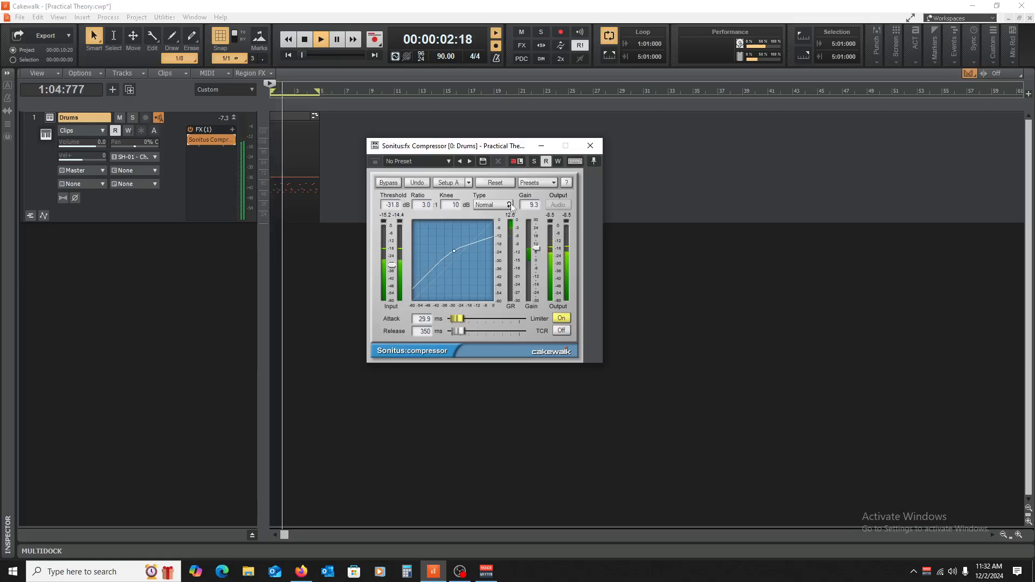
left_click(192, 141)
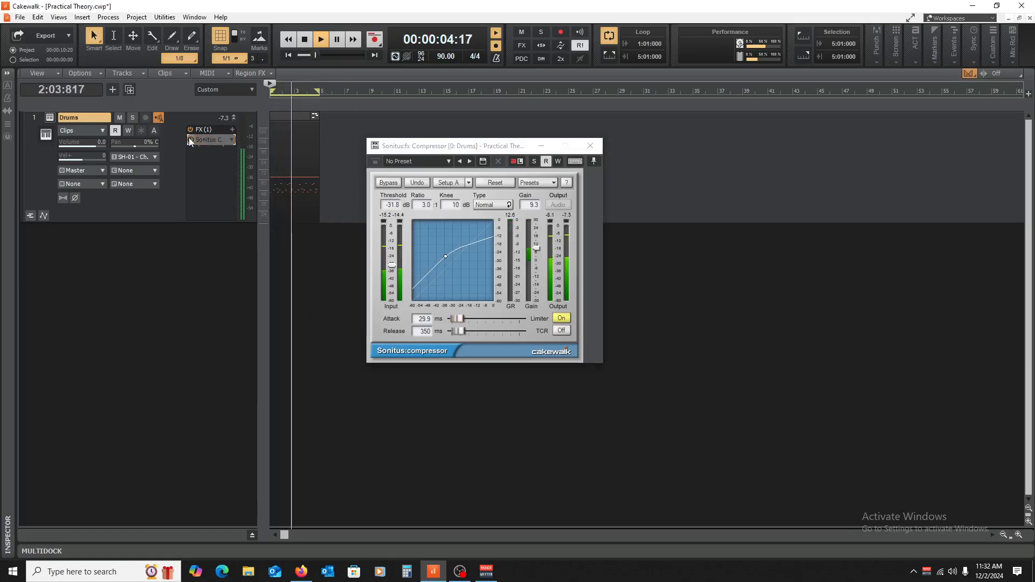
Step: Lower the gain to 5.7 dB and compare the playing loop bypassed and compressed, leaving the effect enabled
left_click_drag(538, 252, 538, 257)
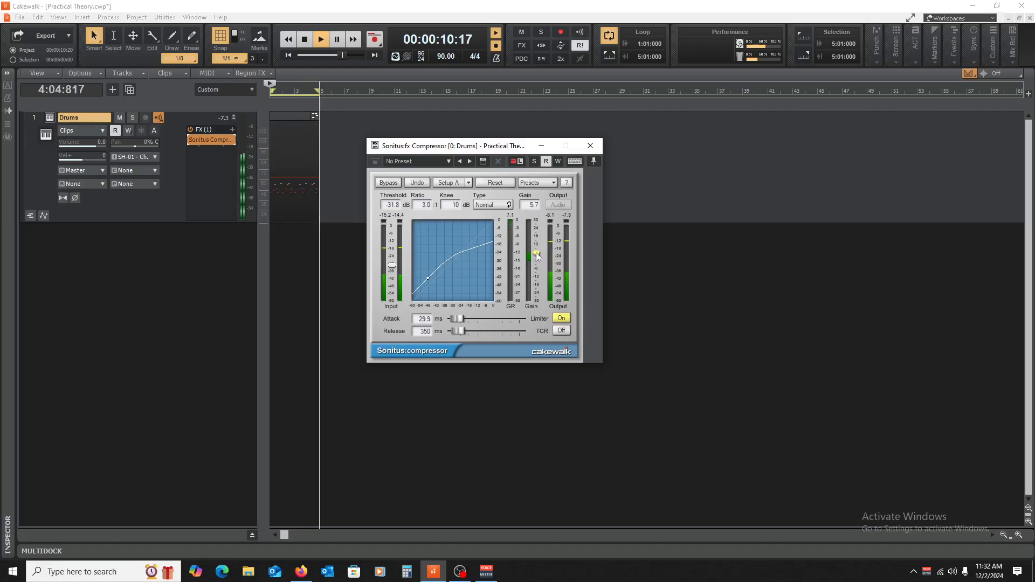
left_click(187, 138)
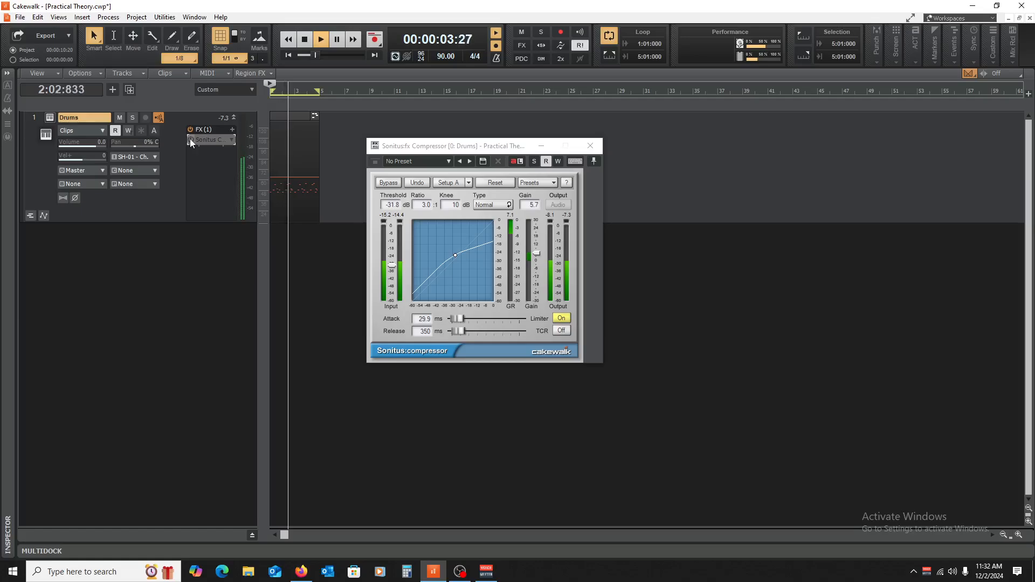
left_click(190, 138)
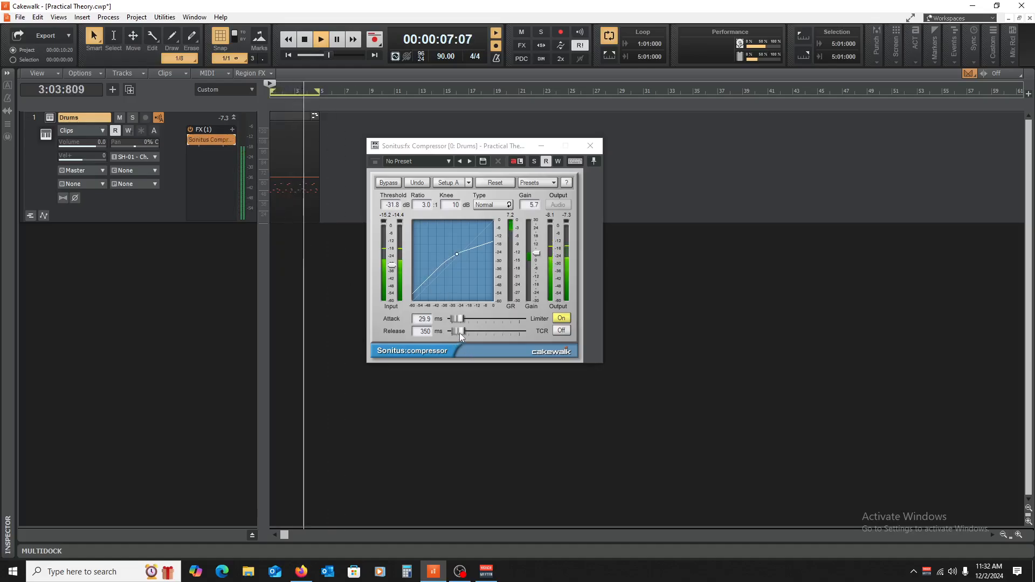
Step: Shorten the compressor's release to 1 ms during playback, then stop and restart the drum loop
left_click_drag(460, 332, 453, 333)
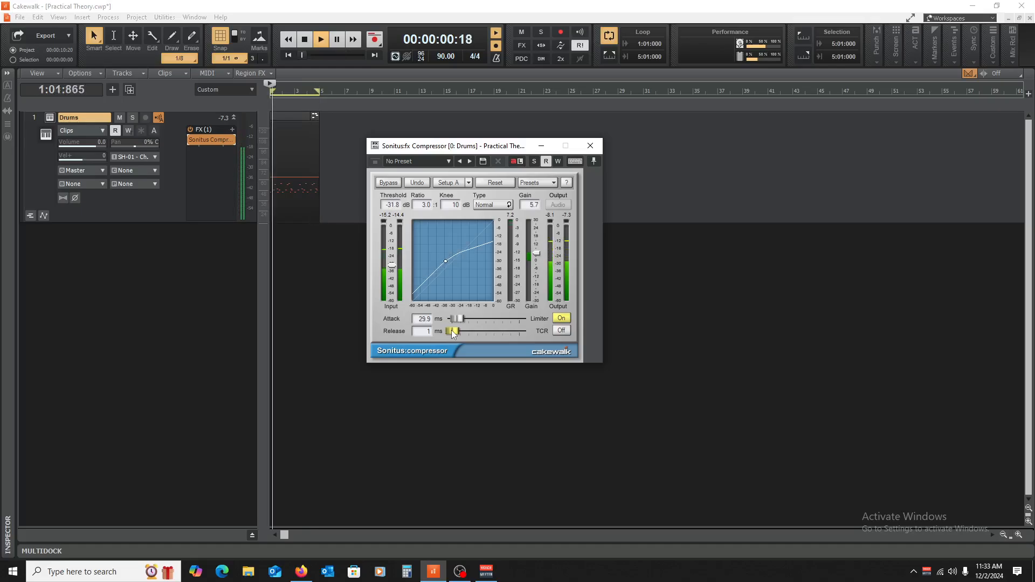
left_click_drag(451, 330, 454, 331)
key("space")
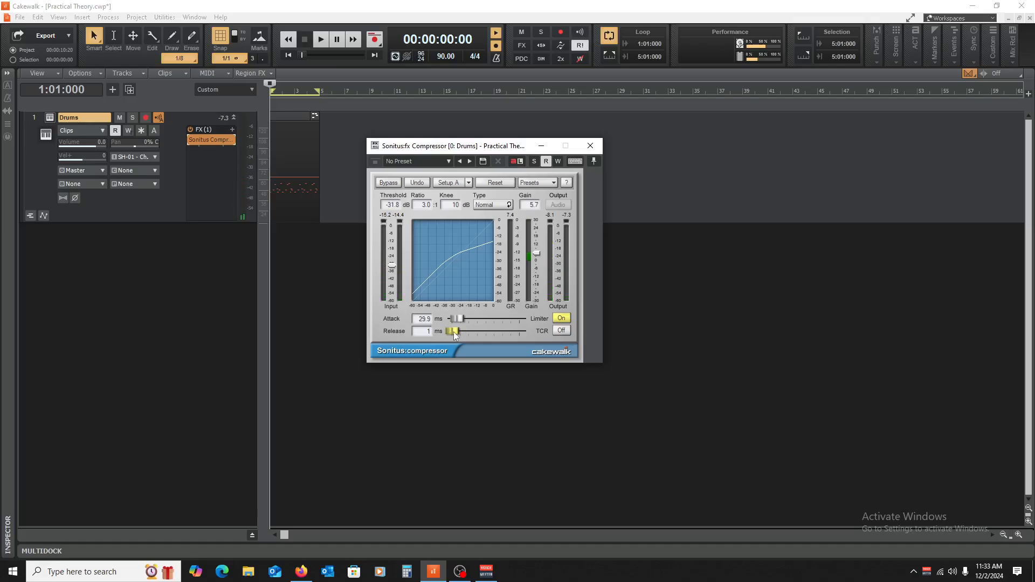
mouse_move(453, 331)
left_mouse_down()
mouse_move(463, 331)
mouse_move(453, 331)
left_mouse_up()
key("space")
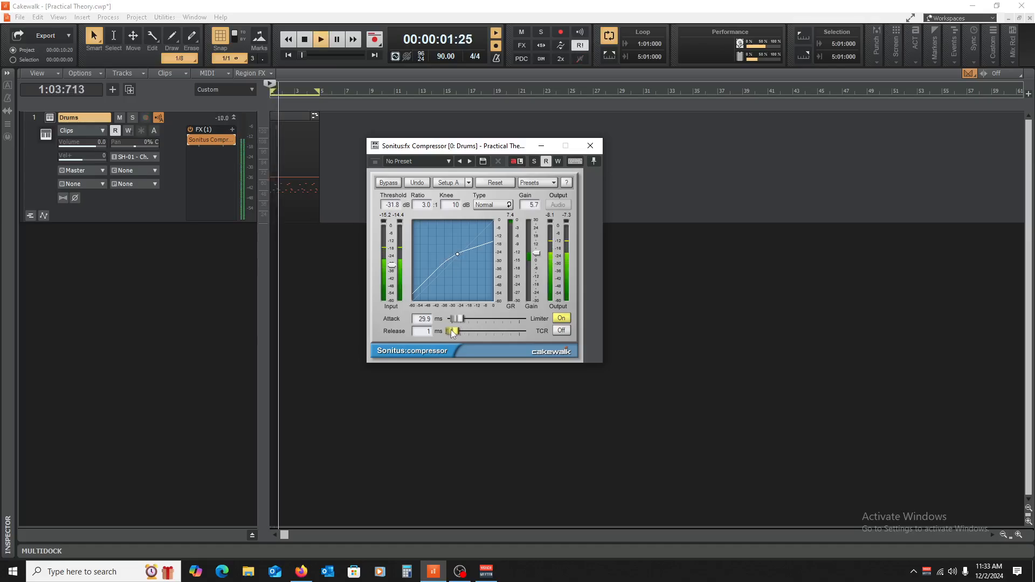
Step: Alternate the release between 385 ms and 1 ms while the loop plays, ending at 383 ms
left_click_drag(451, 333, 460, 331)
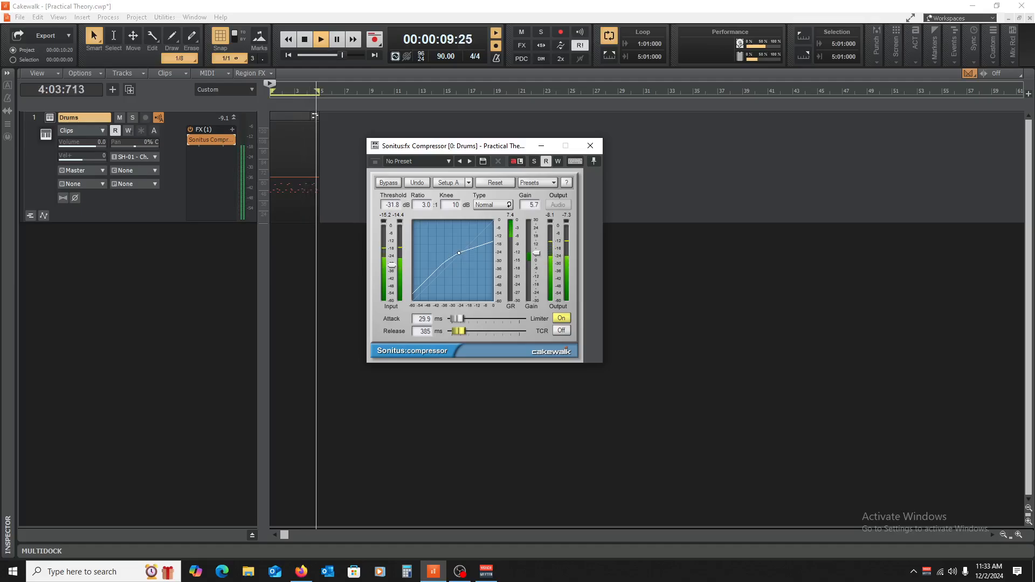
left_click_drag(459, 331, 450, 330)
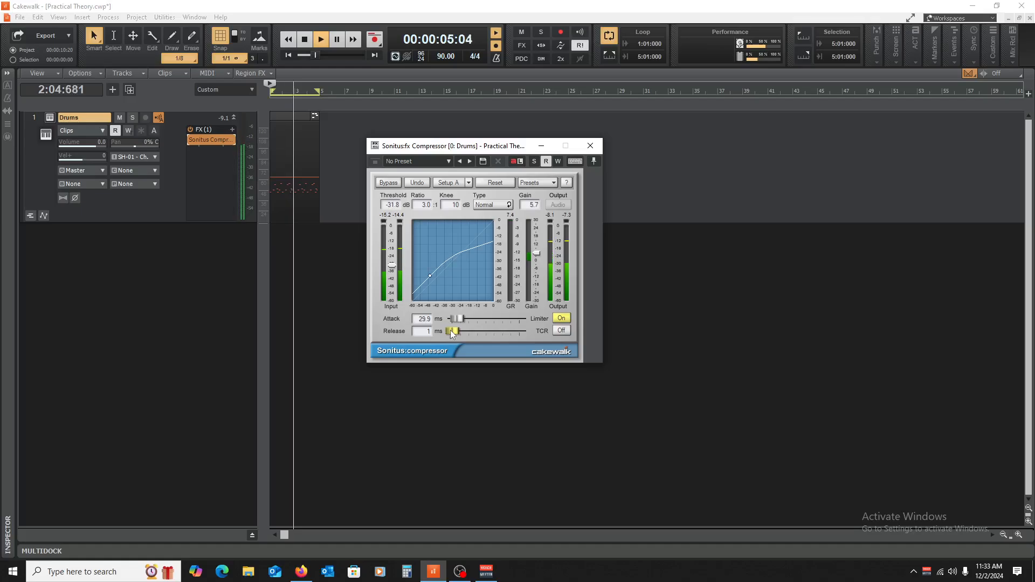
left_click_drag(450, 329, 459, 331)
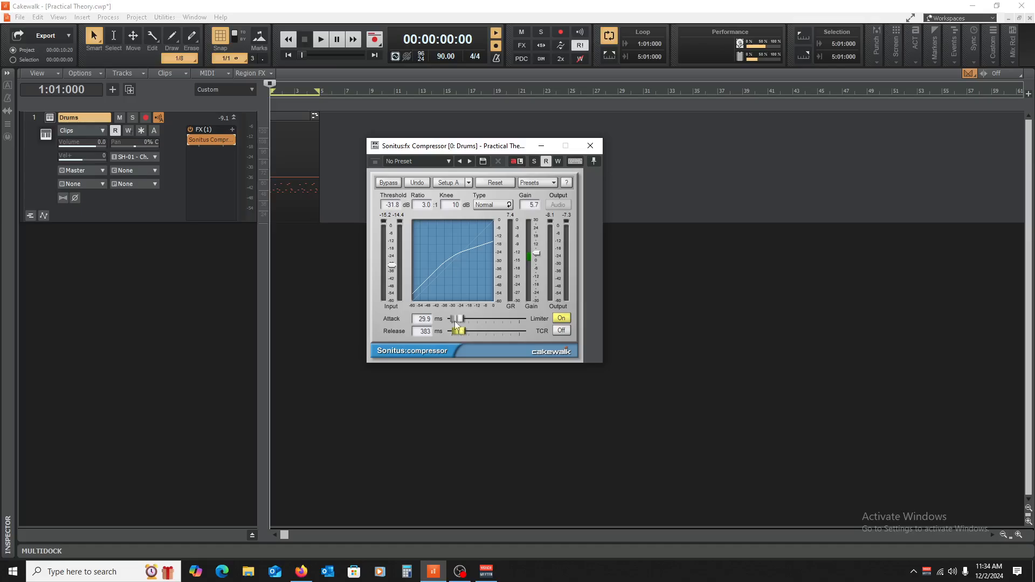
Step: Play the loop with the release at 400 ms, then shorten the release to 1 ms and stop playback
left_click_drag(459, 331, 452, 331)
left_click_drag(455, 335, 459, 336)
left_click_drag(459, 332, 454, 331)
left_click_drag(451, 333, 459, 331)
key("space")
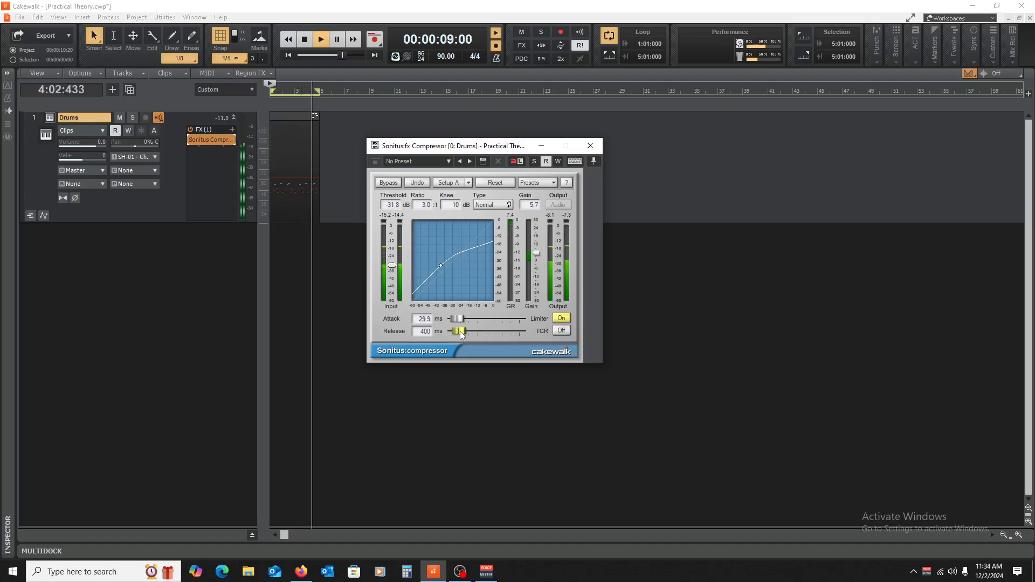
left_click_drag(460, 331, 452, 332)
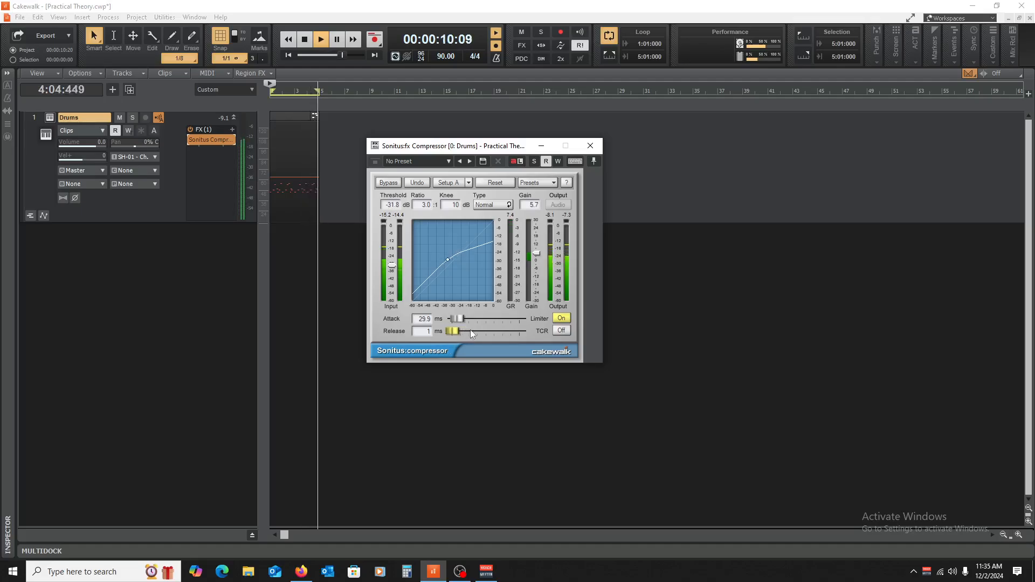
key("space")
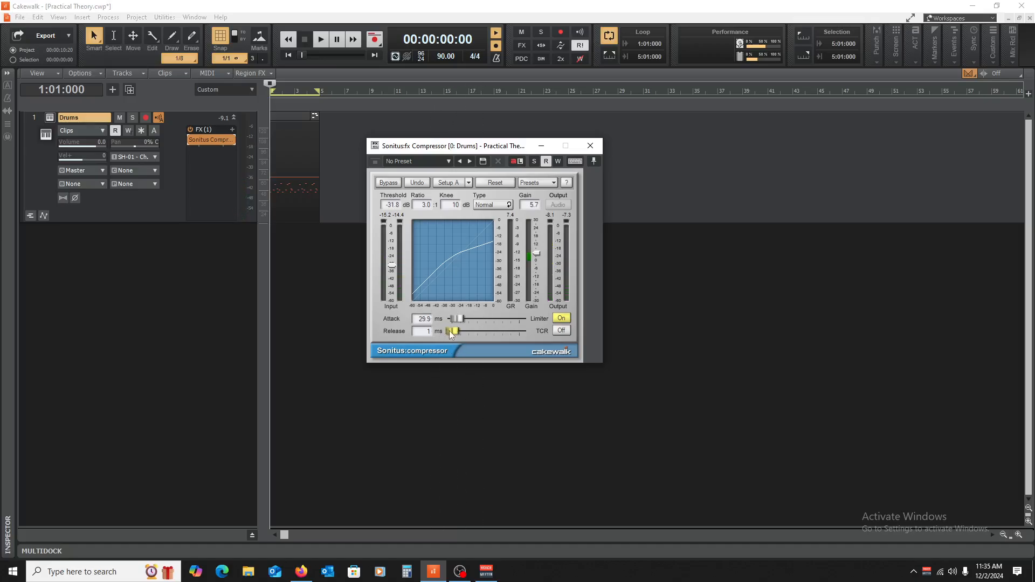
Step: Set the release to 100 ms and the attack to 0.0 ms, and start playing the drum loop
left_click_drag(452, 331, 451, 332)
left_click_drag(458, 319, 452, 319)
key("space")
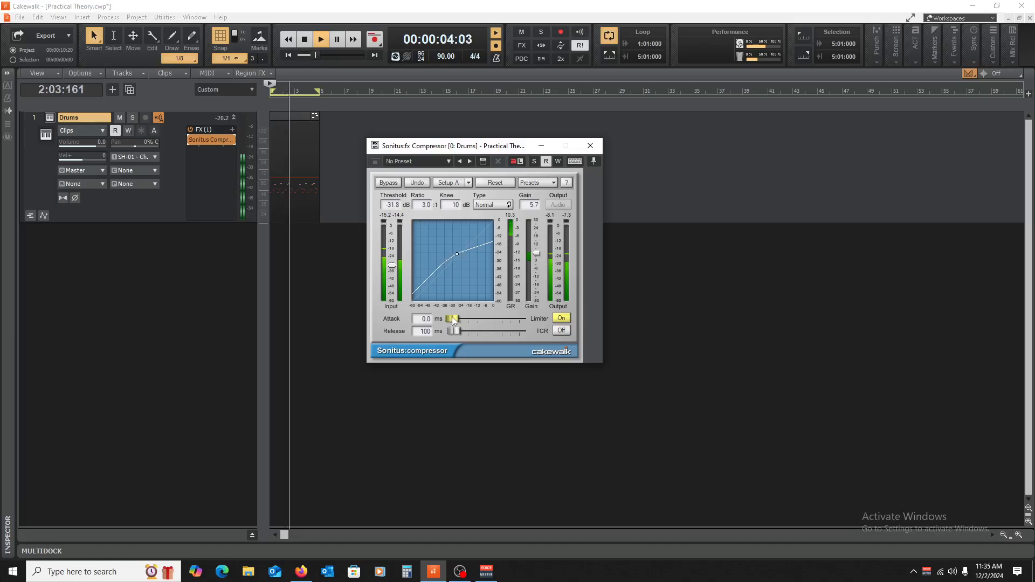
Step: Alternate the attack between 0.0 ms and about 41 ms during playback, then stop the loop and set the attack to 69.0 ms
left_click_drag(453, 321, 462, 319)
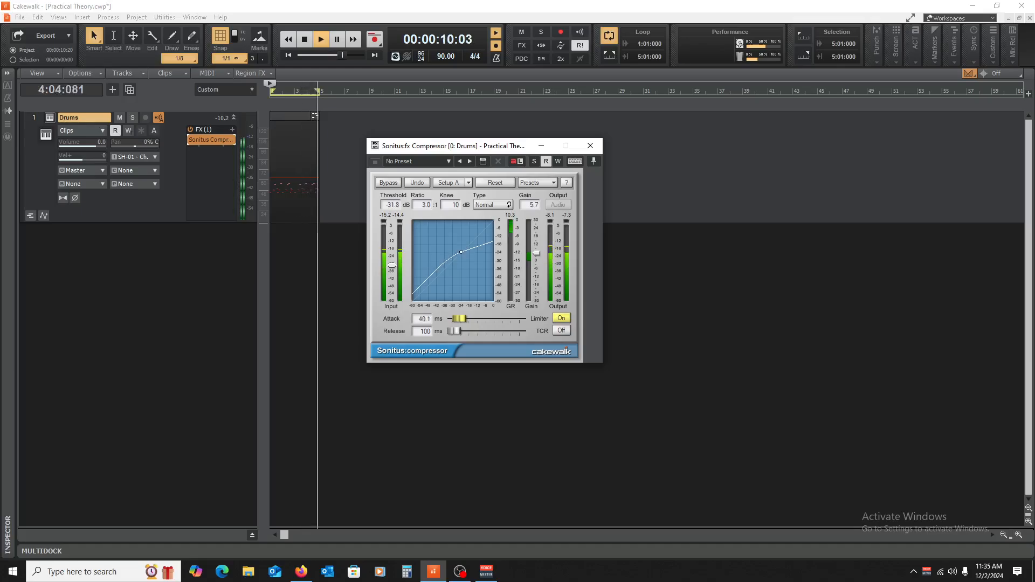
left_click_drag(460, 319, 452, 319)
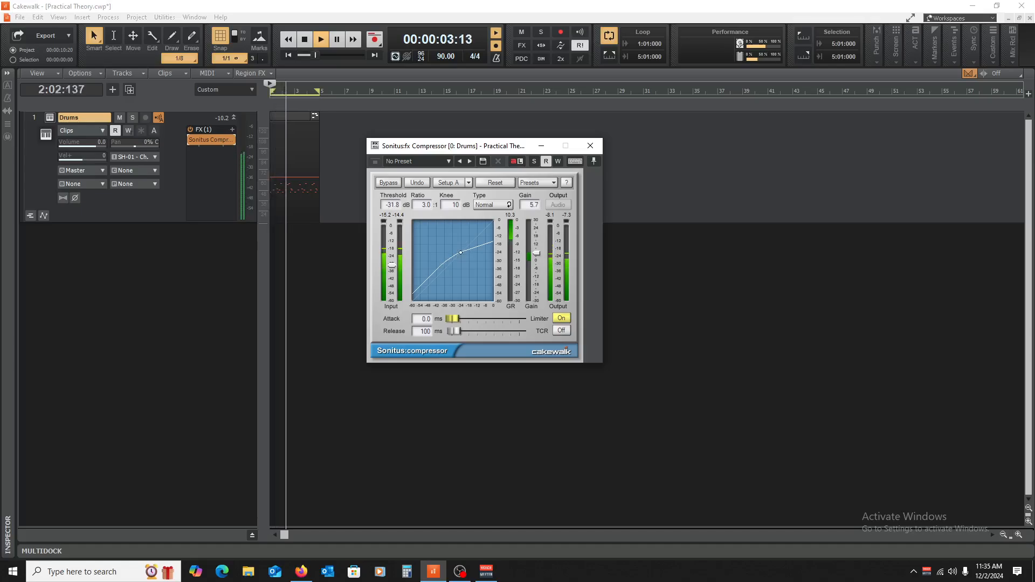
left_click_drag(452, 319, 461, 319)
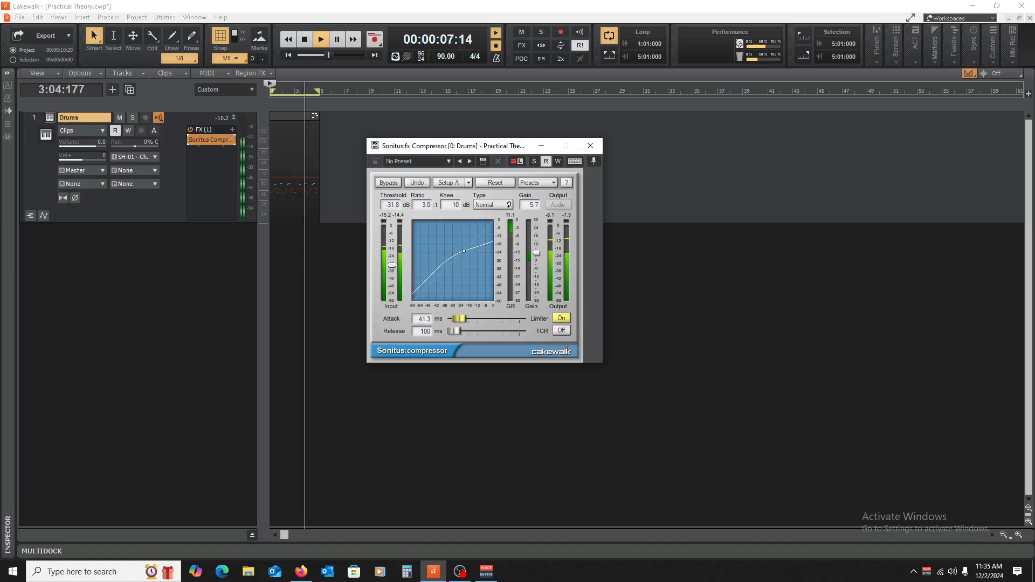
key("space")
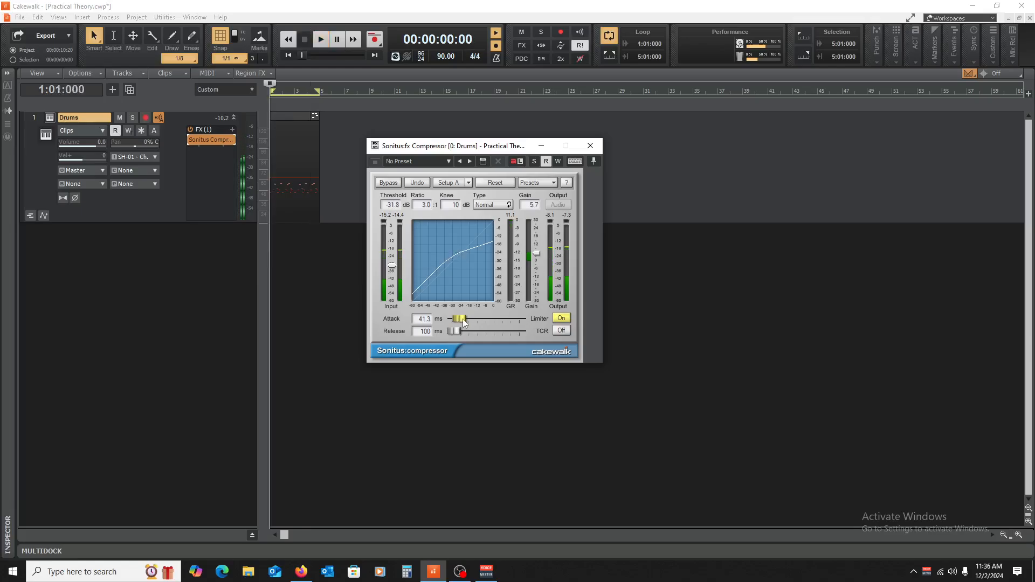
left_click_drag(459, 319, 453, 319)
left_click_drag(456, 320, 458, 320)
Step: Close the compressor window, collapse the Drums track and insert SSDSampler5 as a simple instrument track
left_click(590, 147)
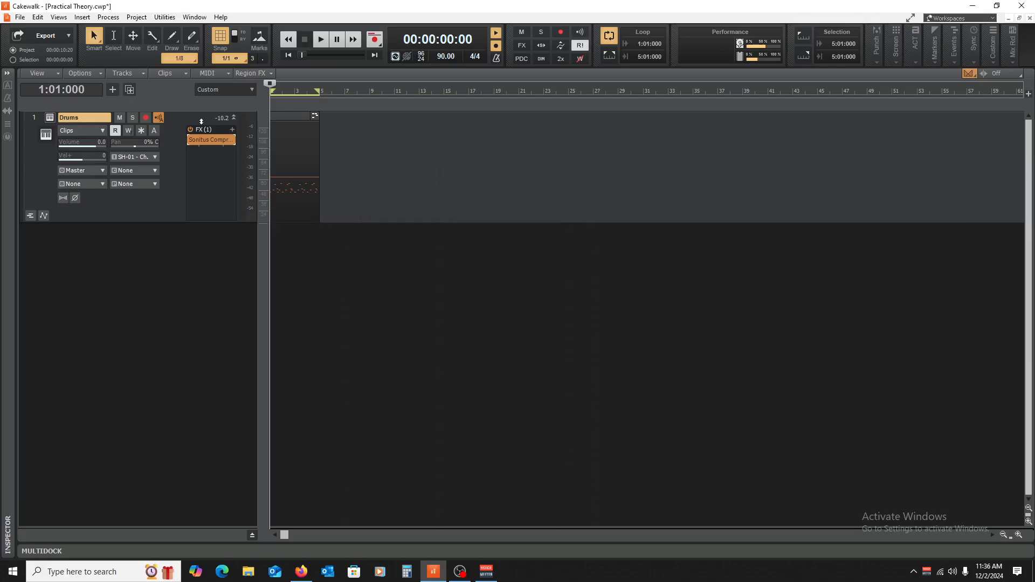
left_click(235, 116)
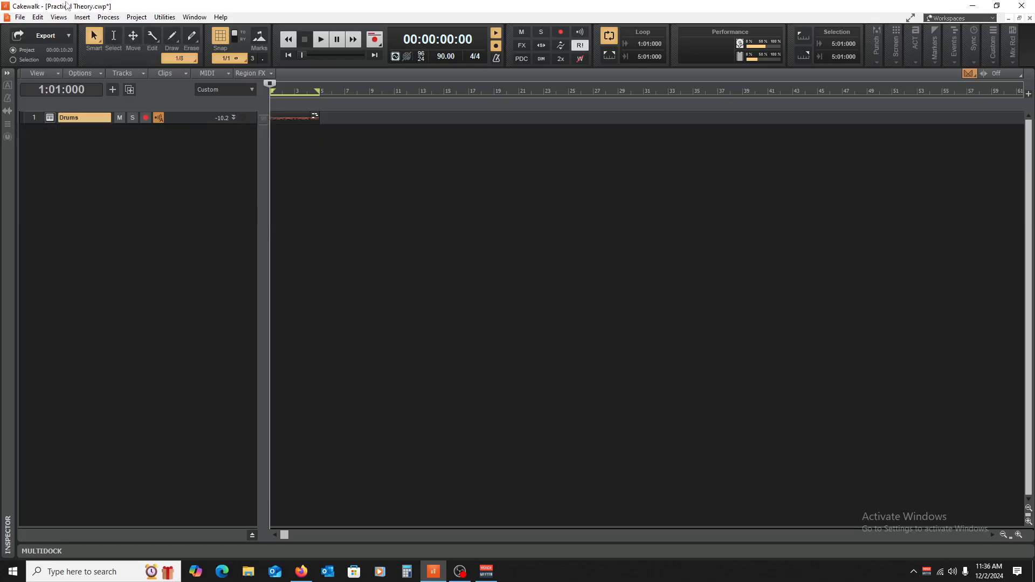
left_click(82, 17)
left_click(102, 51)
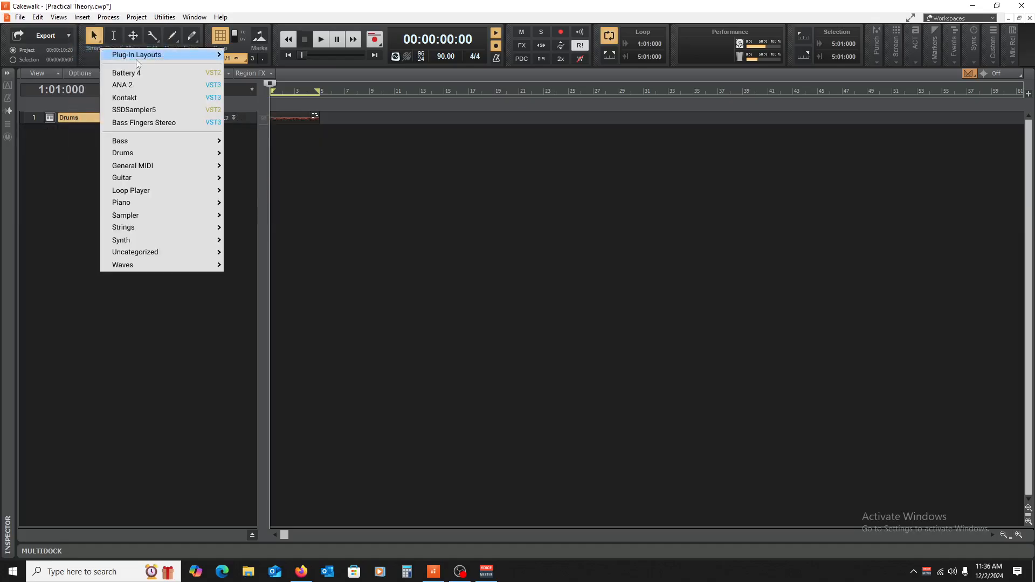
left_click(167, 111)
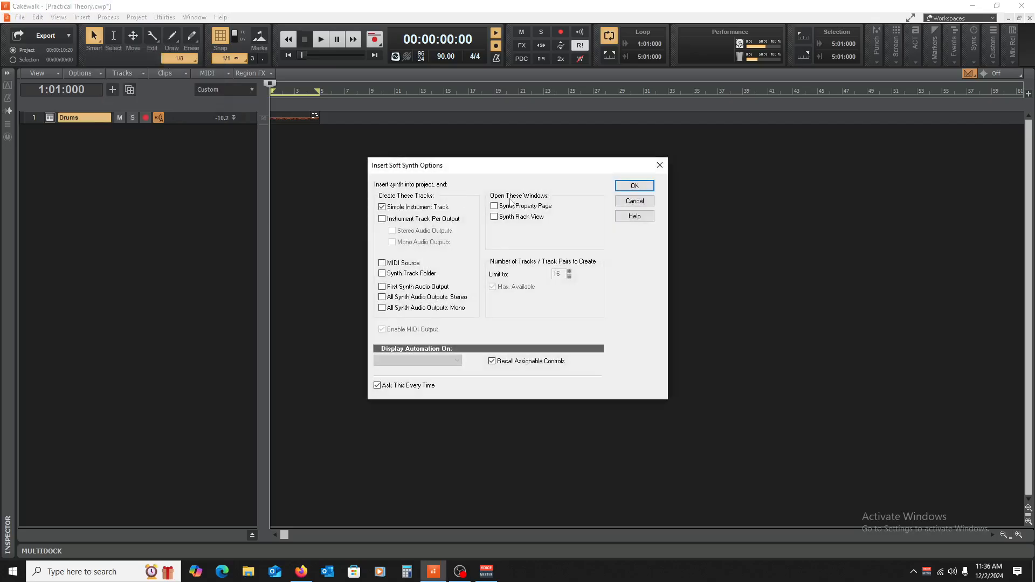
left_click(634, 186)
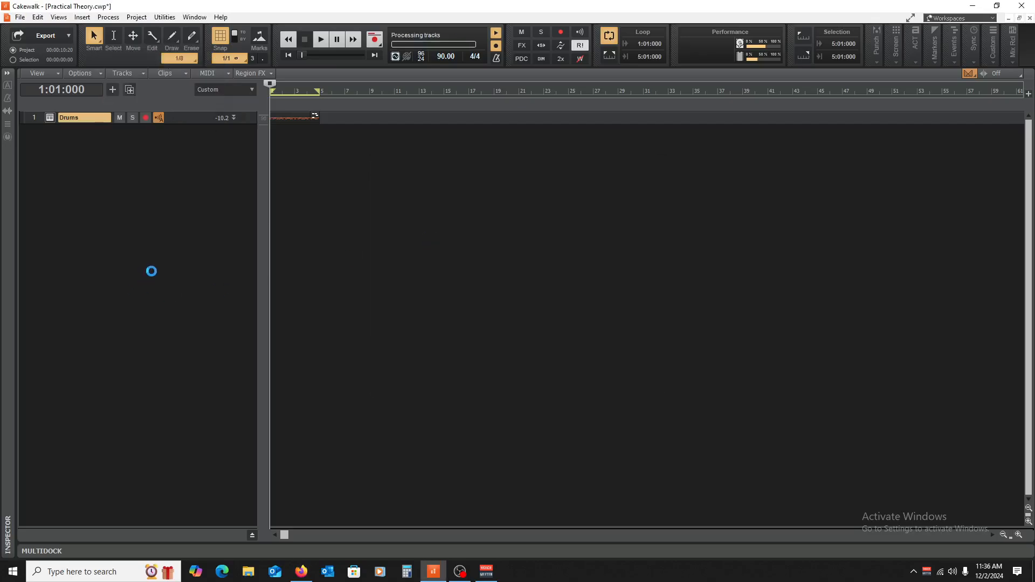
Step: Expand the SSDSampler5 track, set its input to SH-01 MIDI Ch. 1 and route its output to Master
left_click_drag(194, 137, 185, 263)
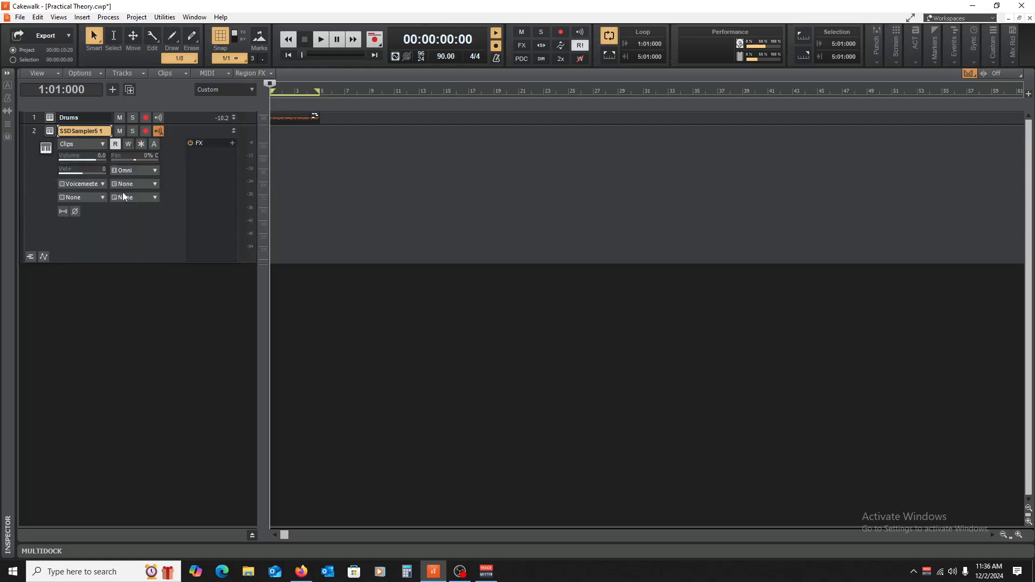
left_click(135, 173)
mouse_move(183, 215)
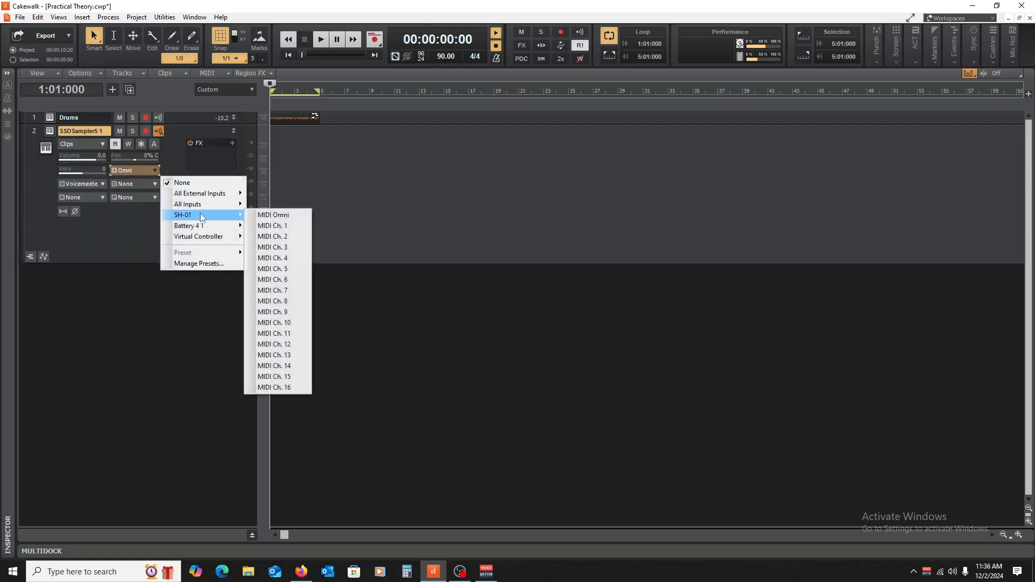
left_click(270, 224)
left_click(94, 183)
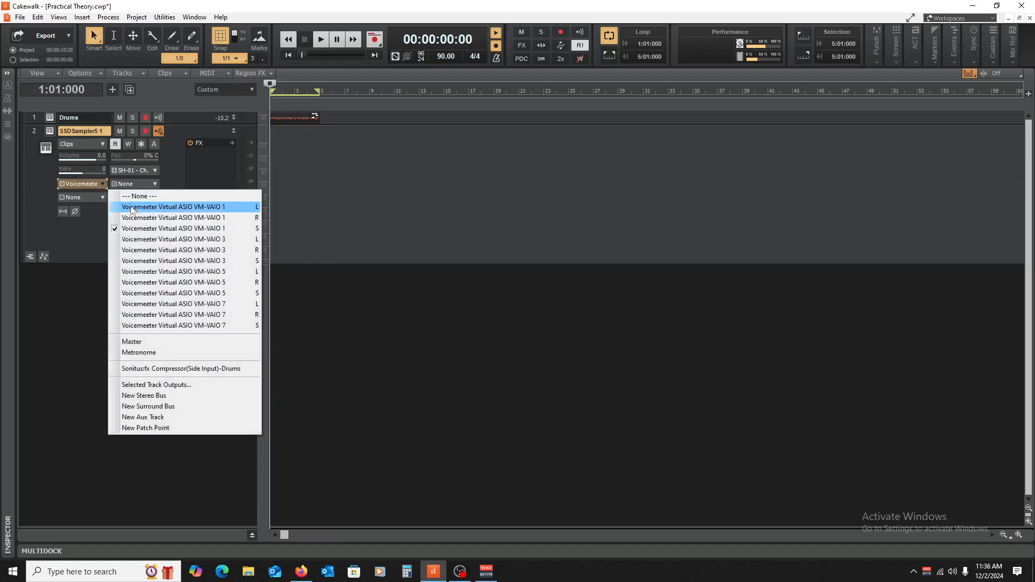
left_click(140, 341)
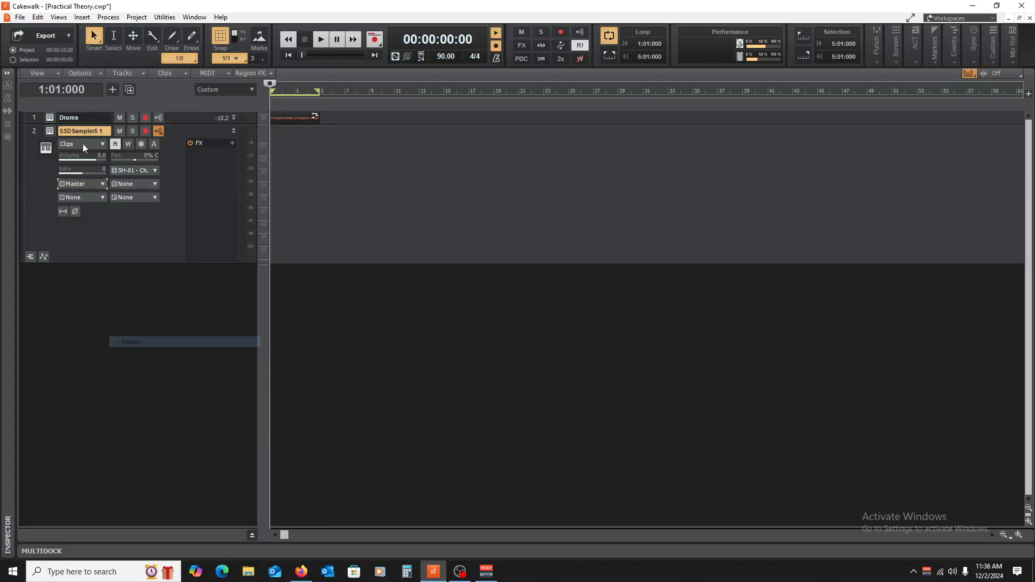
Step: Open the SSDSampler5 instrument interface and move its window higher over the track area
left_click(50, 132)
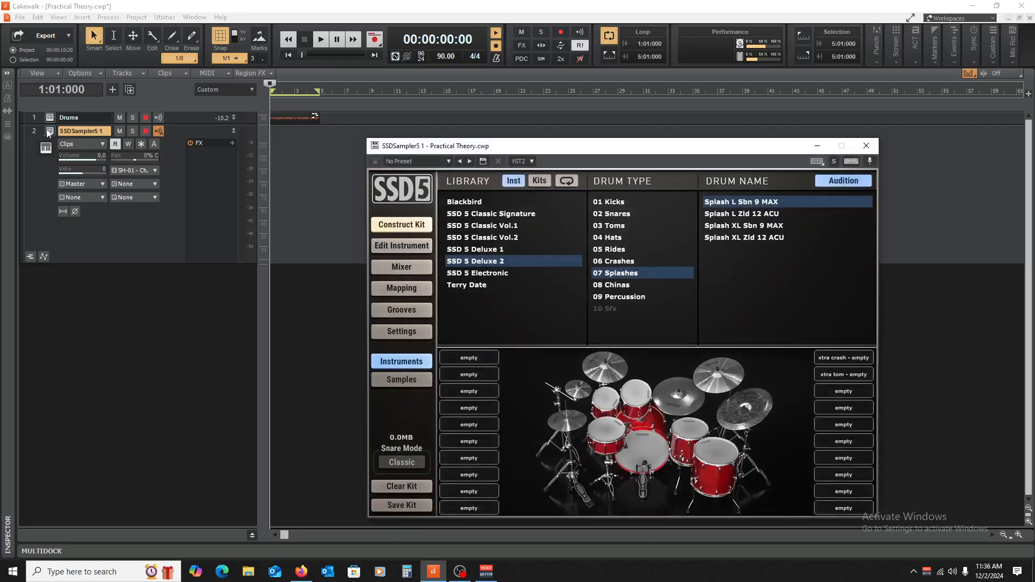
left_click_drag(601, 148, 529, 92)
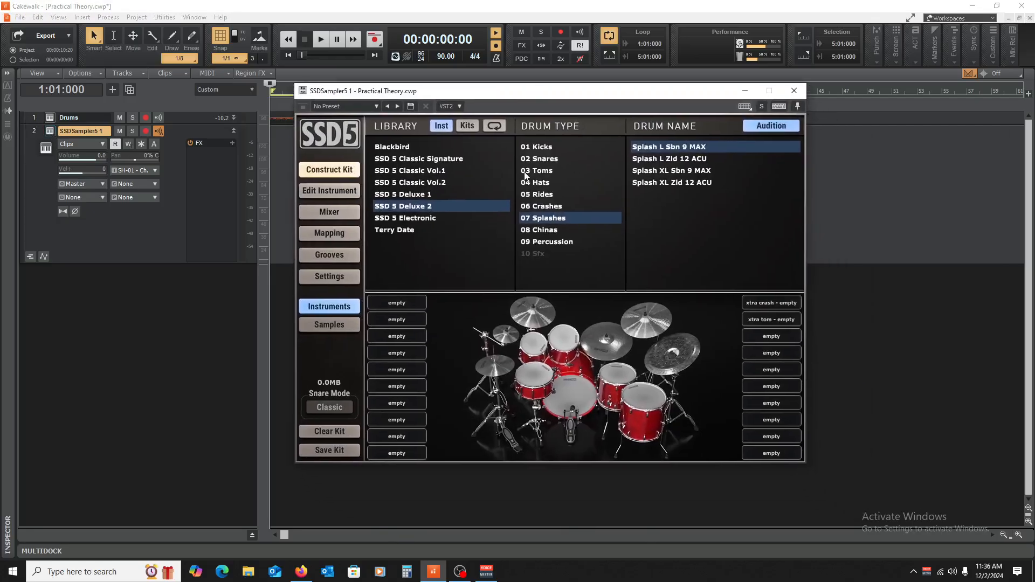
Step: Load Terry Date Kit 07 from the Terry Date kit library in SSDSampler5 and close the instrument window
left_click(468, 126)
left_click(412, 195)
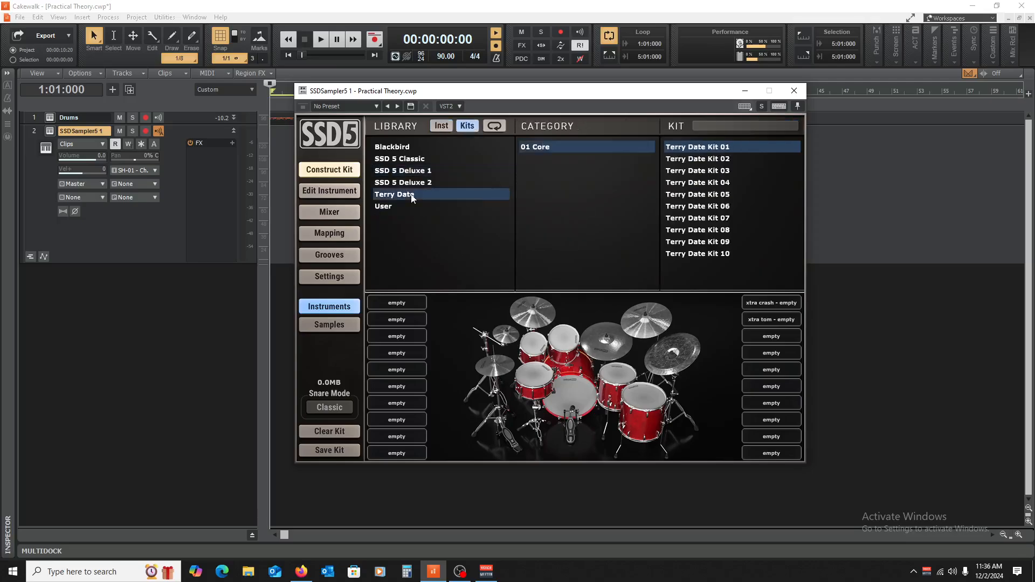
left_click(683, 218)
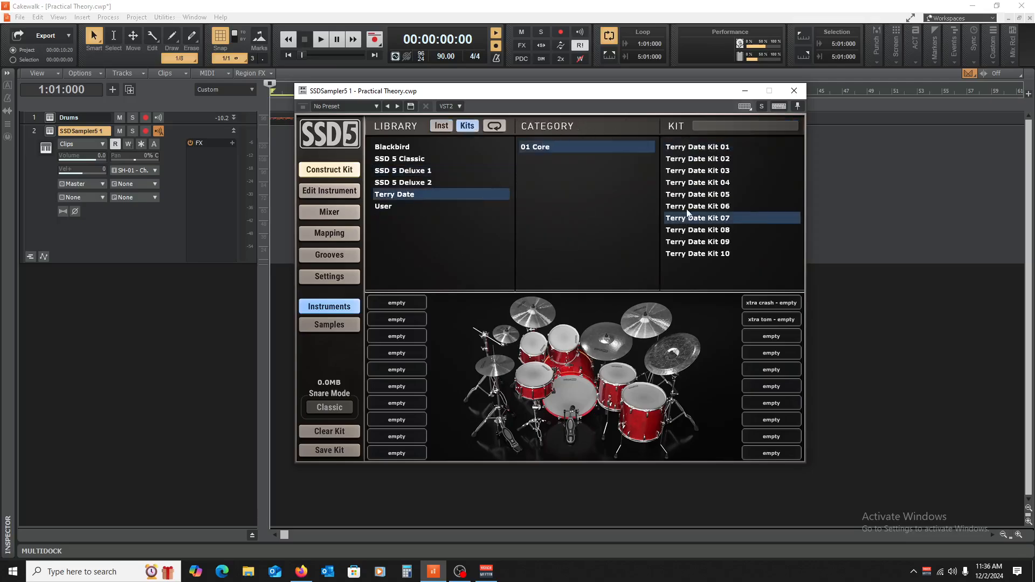
left_click(793, 93)
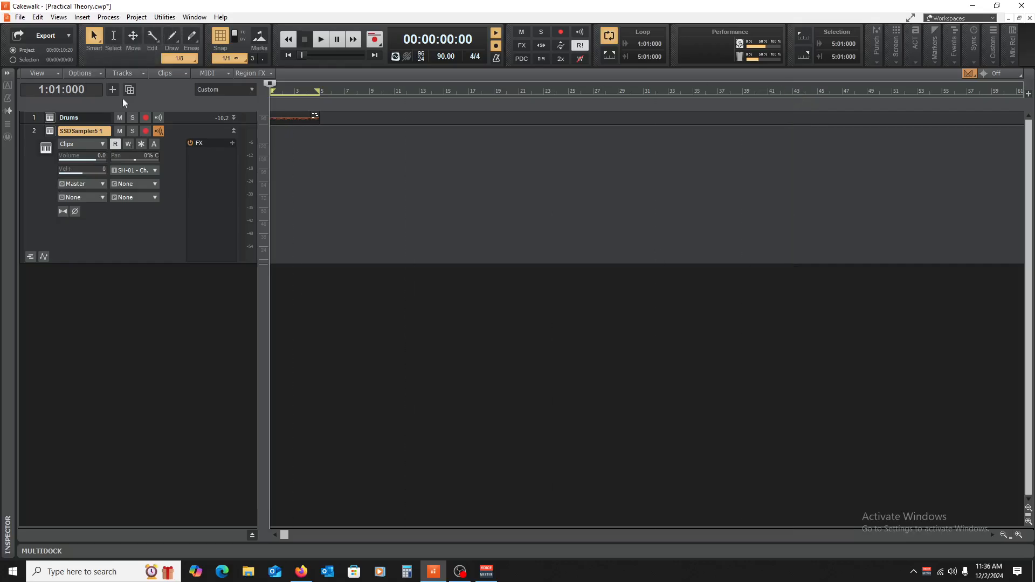
Step: Open the Piano Roll view for the SSDSampler5 track
left_click(82, 17)
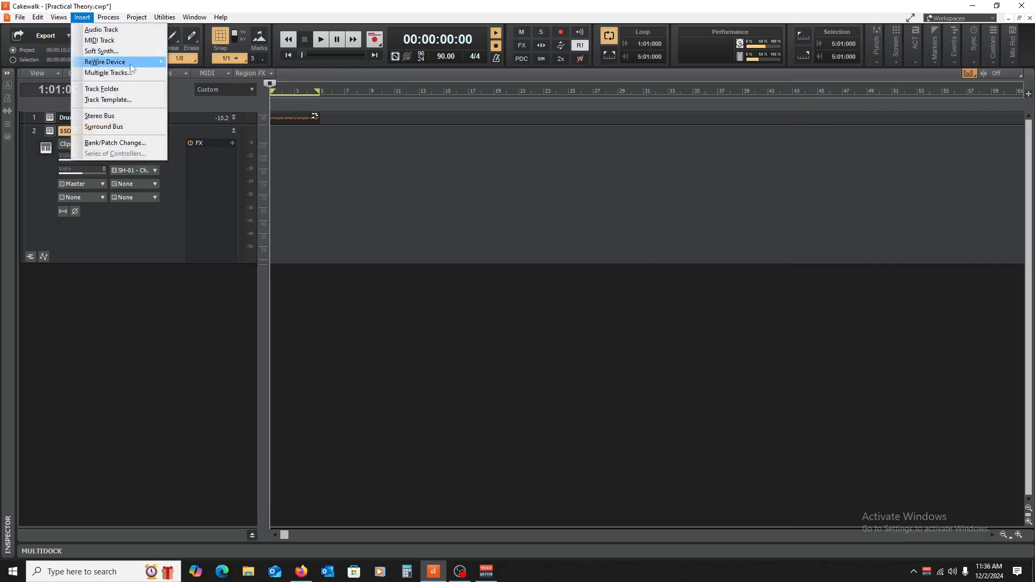
mouse_move(55, 18)
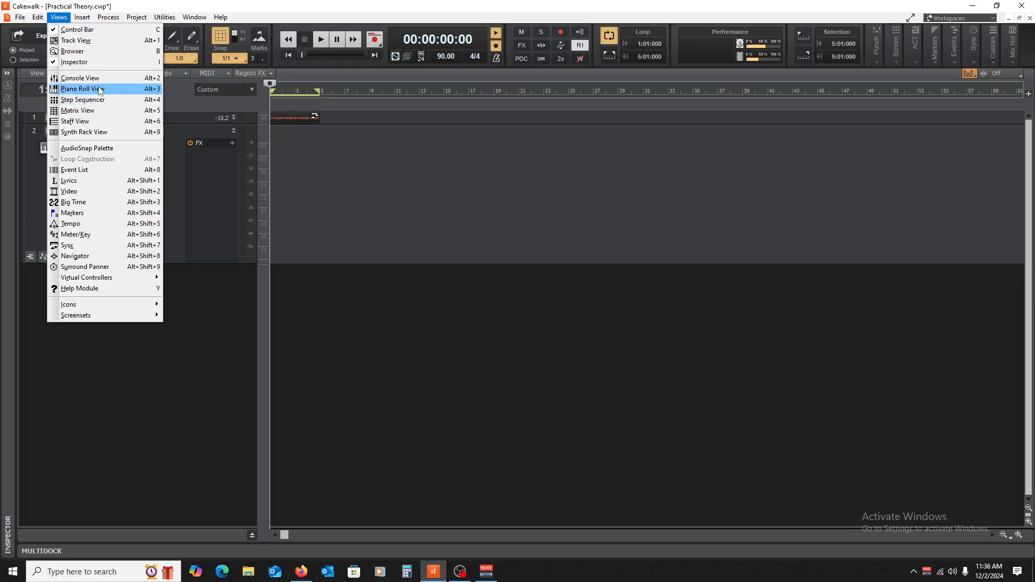
left_click(82, 89)
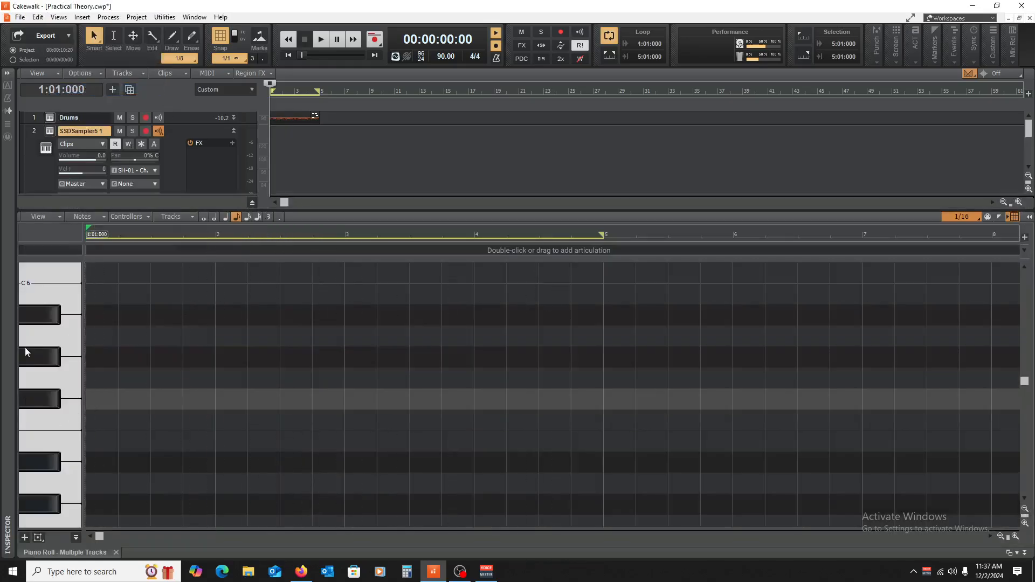
Step: Draw an eighth note on F#3 at the start of bar 1 and copy it to fill the bar with eight consecutive eighth notes
scroll(41, 369, "down", 3)
scroll(41, 369, "down", 3)
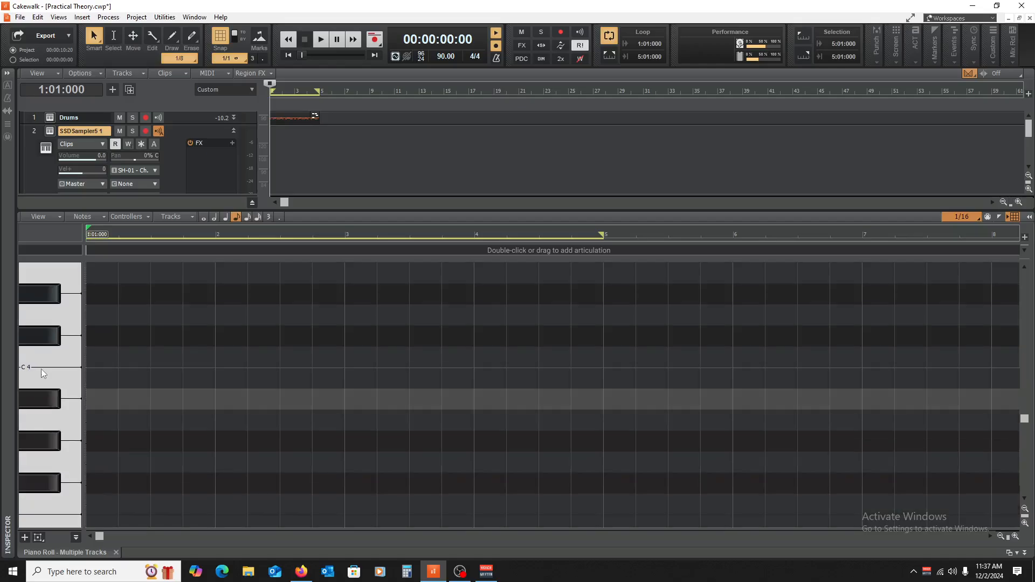
scroll(47, 369, "down", 1)
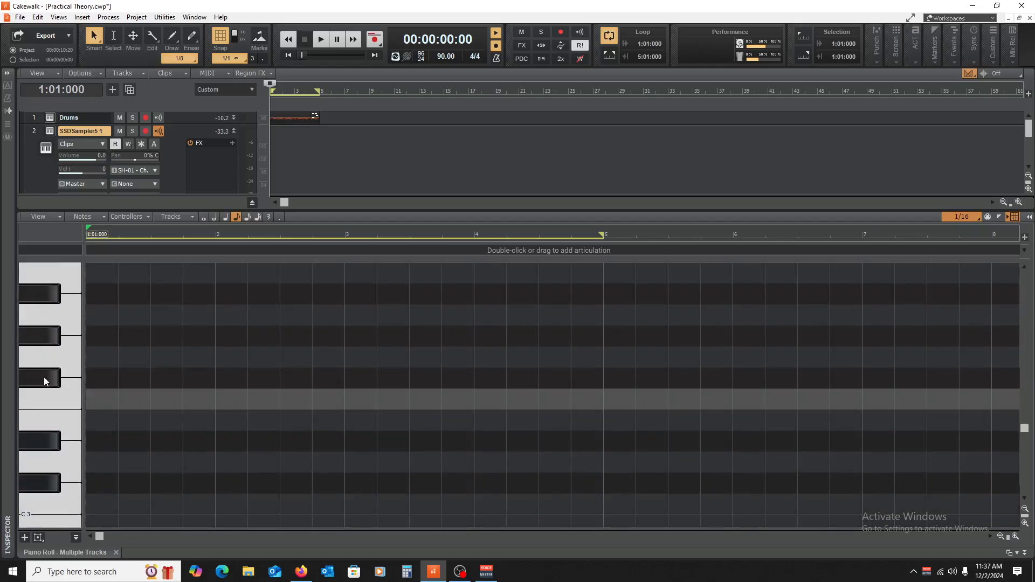
left_click(99, 372)
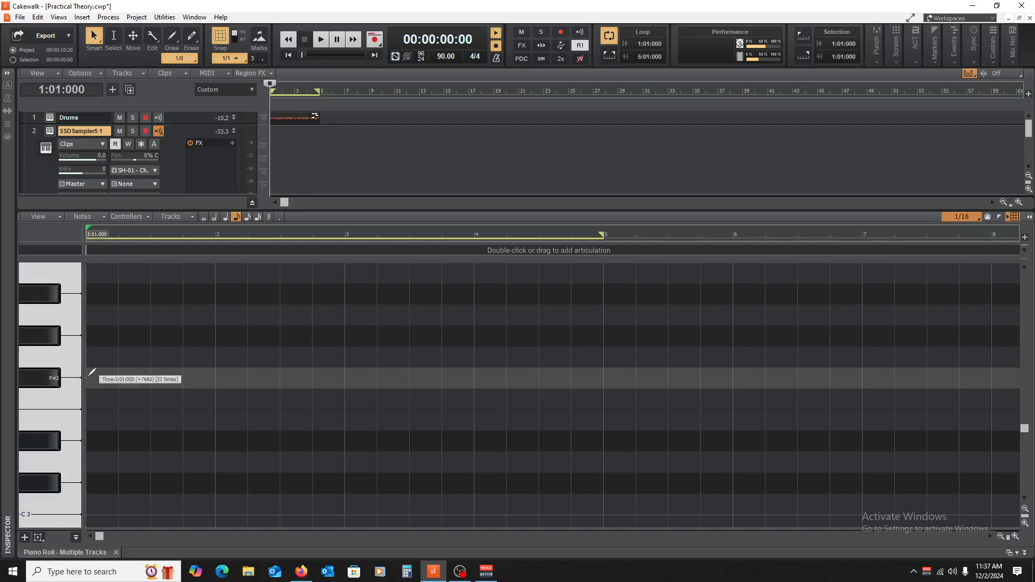
left_click(94, 379)
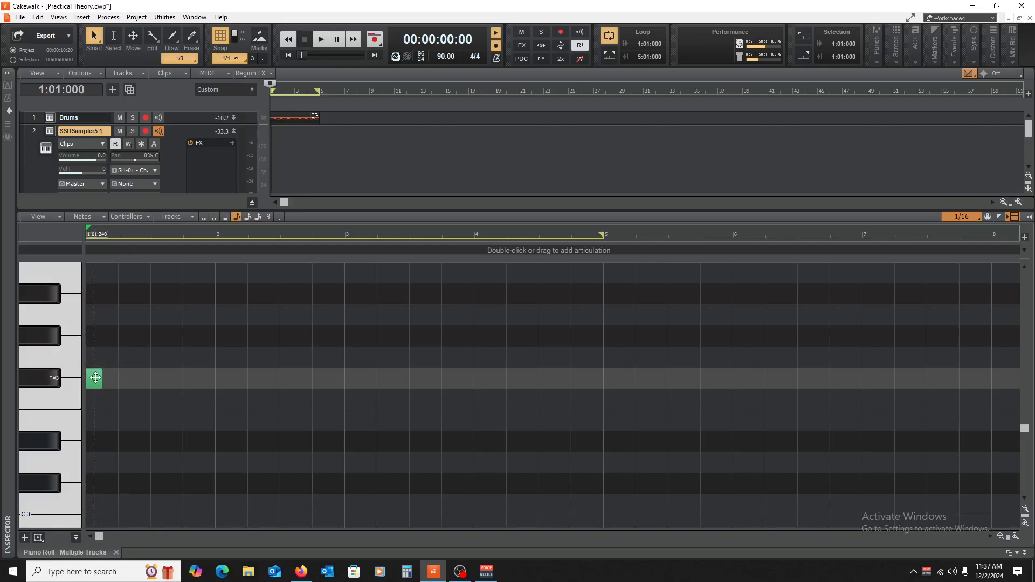
left_click_drag(96, 377, 128, 381)
left_click_drag(196, 337, 162, 380)
left_click_drag(222, 351, 114, 370)
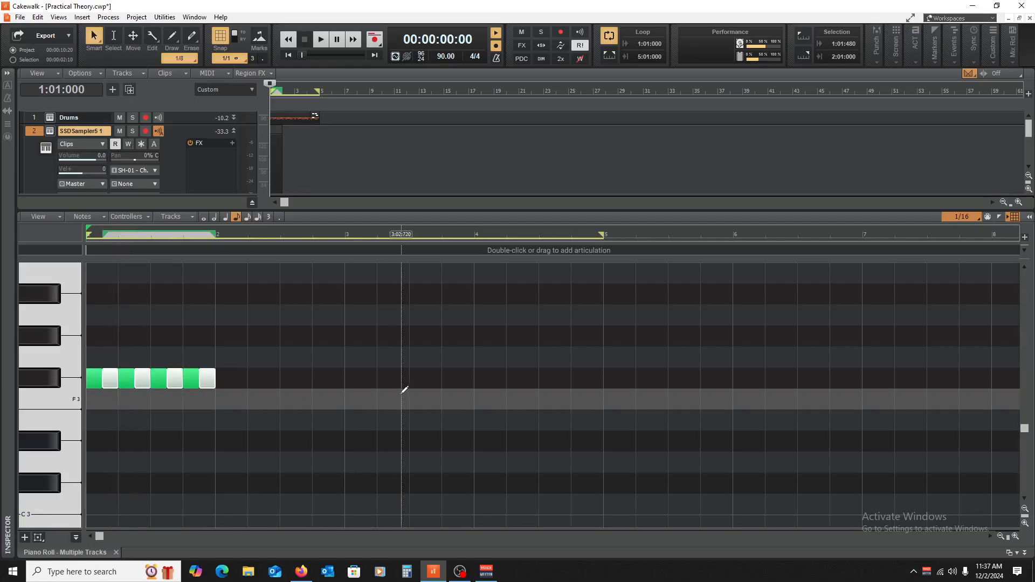
Step: Add C3 eighth notes on beat 1 and the offbeat of beat 3, plus D3 notes on beats 2 and 4 of bar 1
scroll(92, 426, "down", 1)
left_click(94, 459)
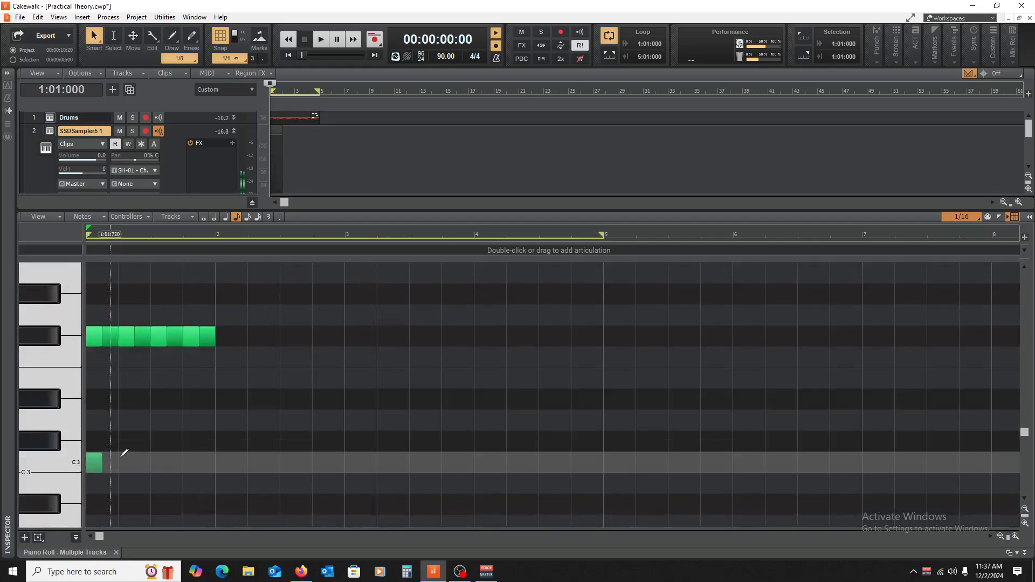
right_click(94, 463)
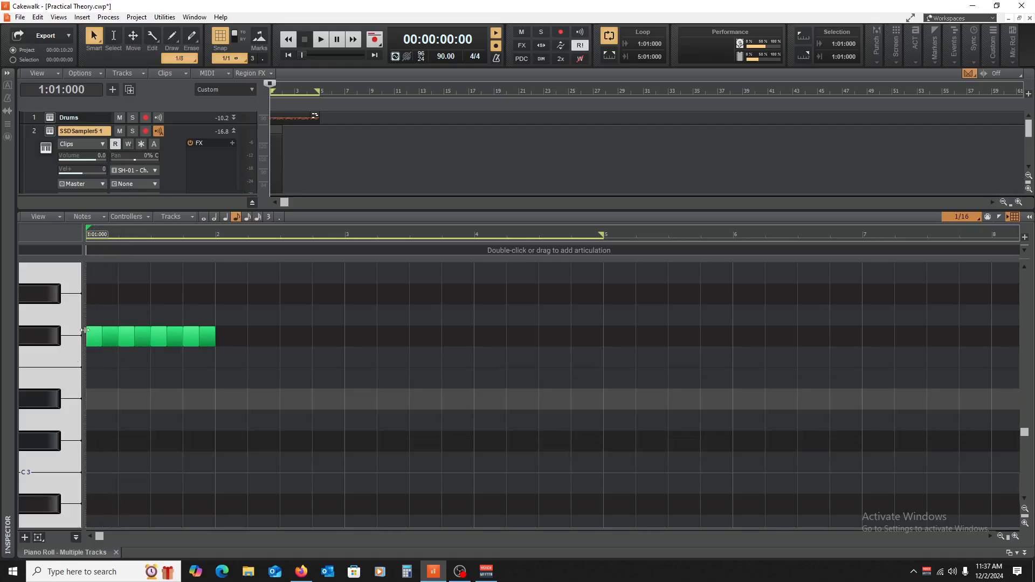
left_click(95, 462)
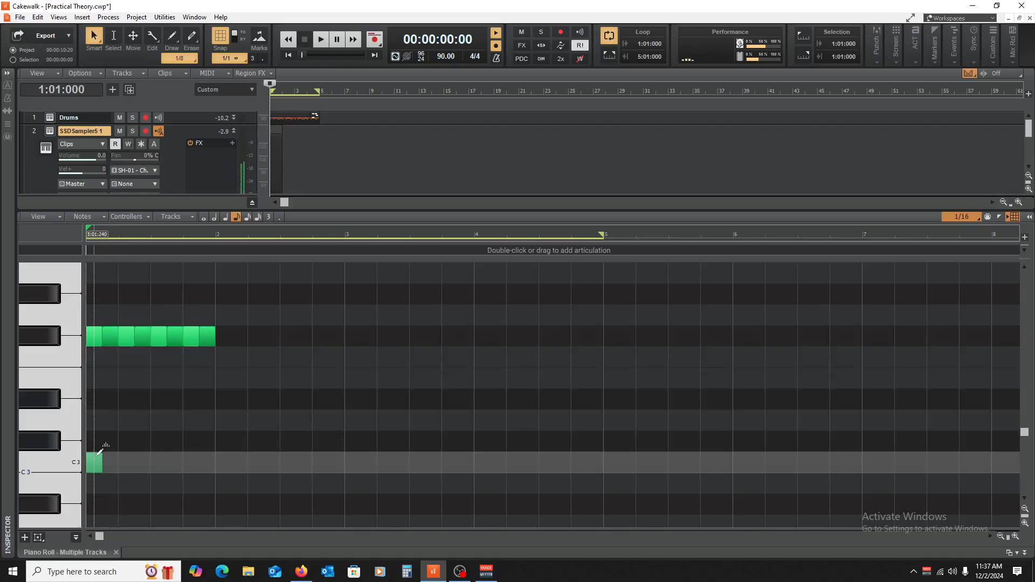
left_click(129, 420)
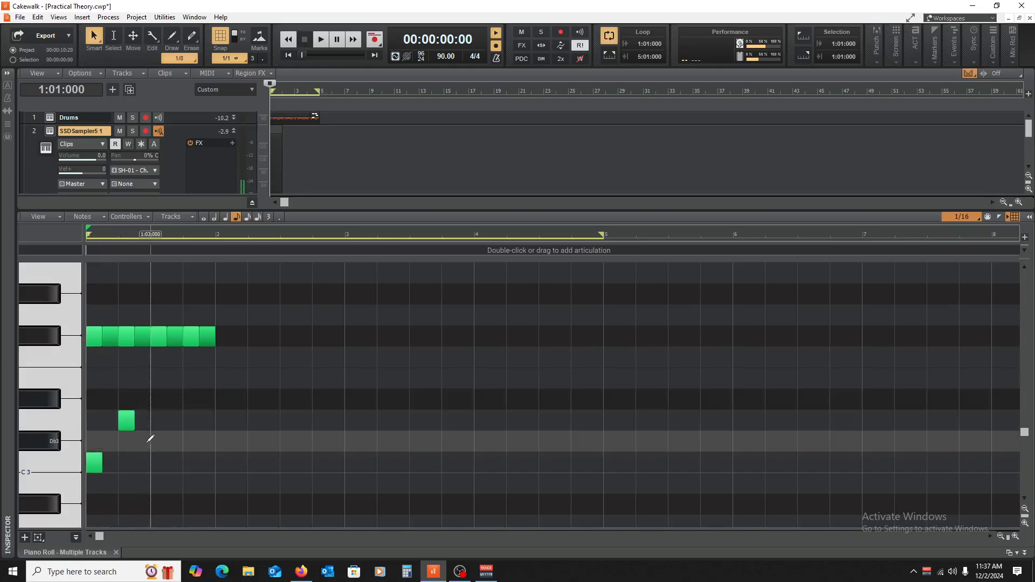
left_click_drag(97, 462, 174, 462)
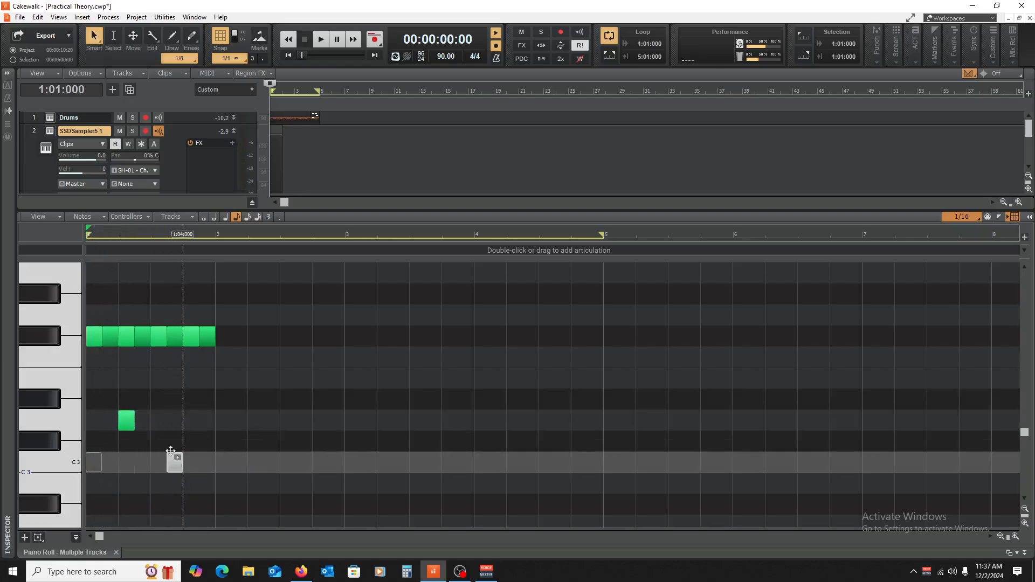
left_click_drag(128, 420, 192, 420)
Step: Mute the Drums track and play back the new SSDSampler5 pattern on its own
key("space")
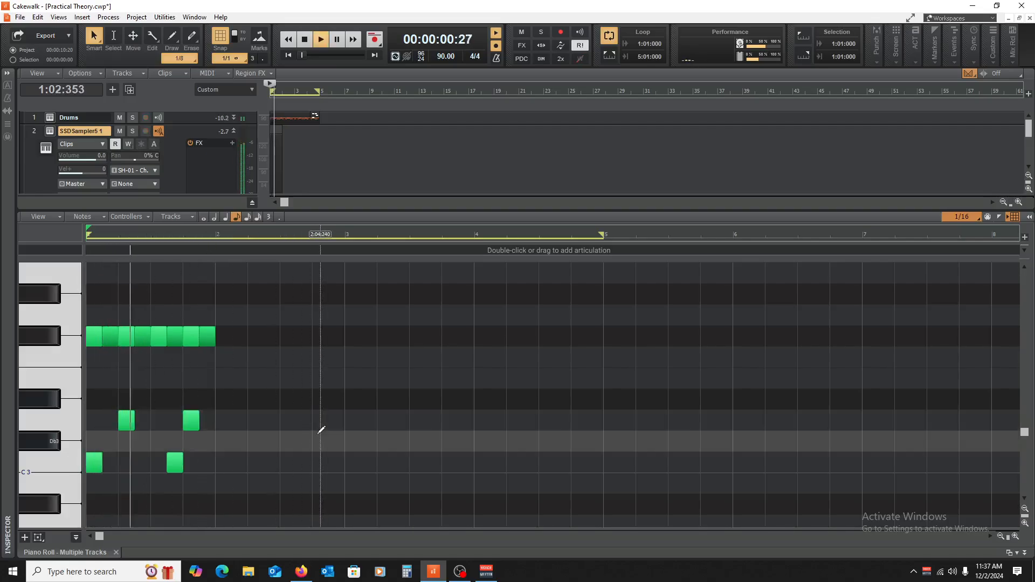
left_click(120, 117)
key("space")
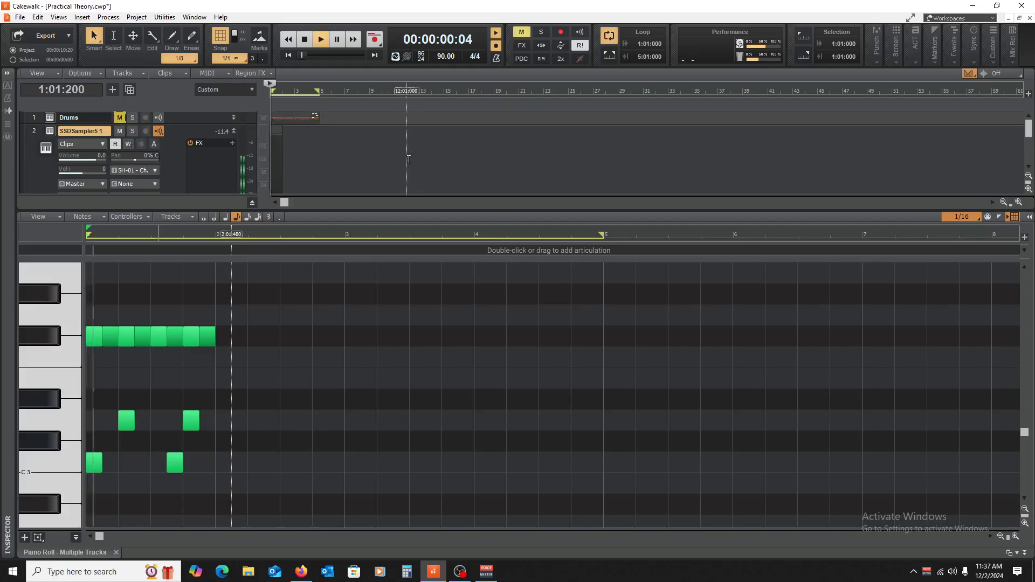
key("space")
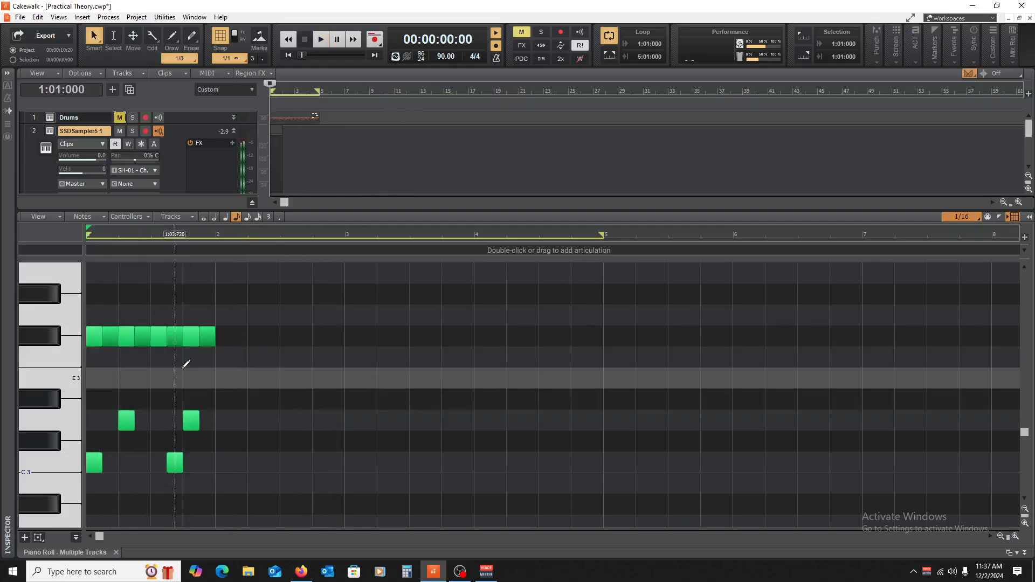
key("space")
key("space")
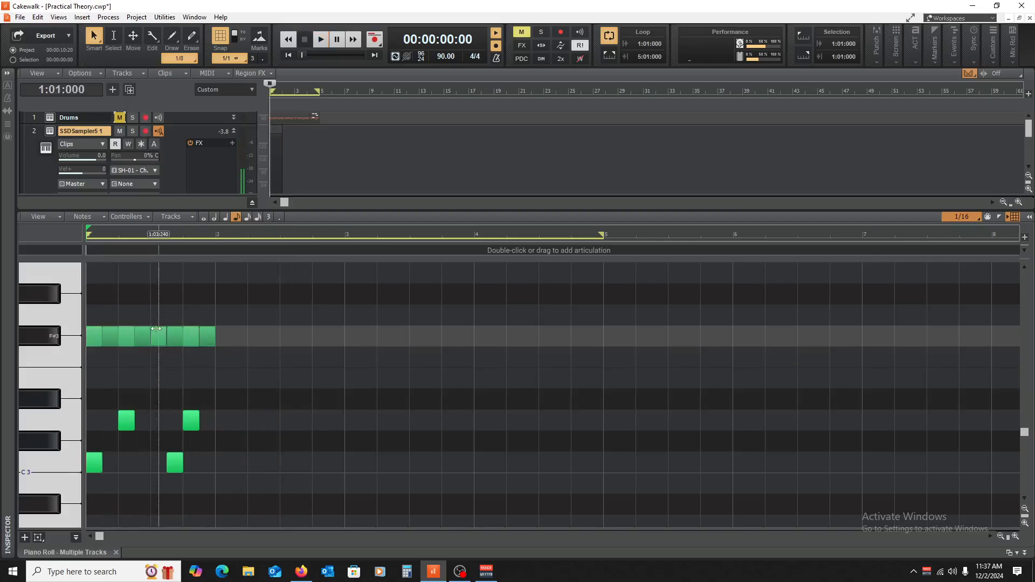
Step: Replace the F#3 eighth note just before beat 3 with two sixteenth notes and play back the pattern
left_click_drag(146, 337, 141, 337)
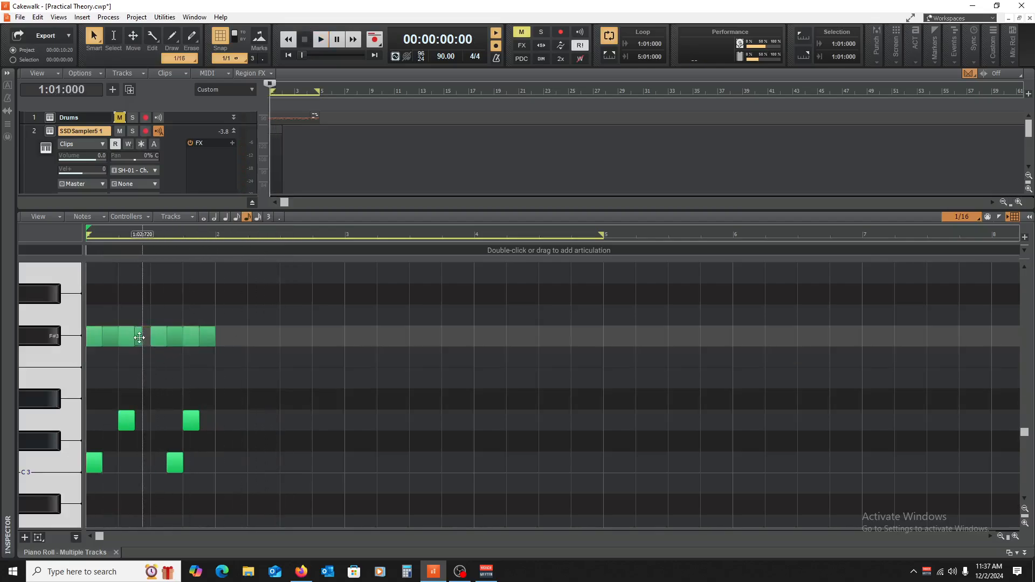
left_click(145, 337)
key("space")
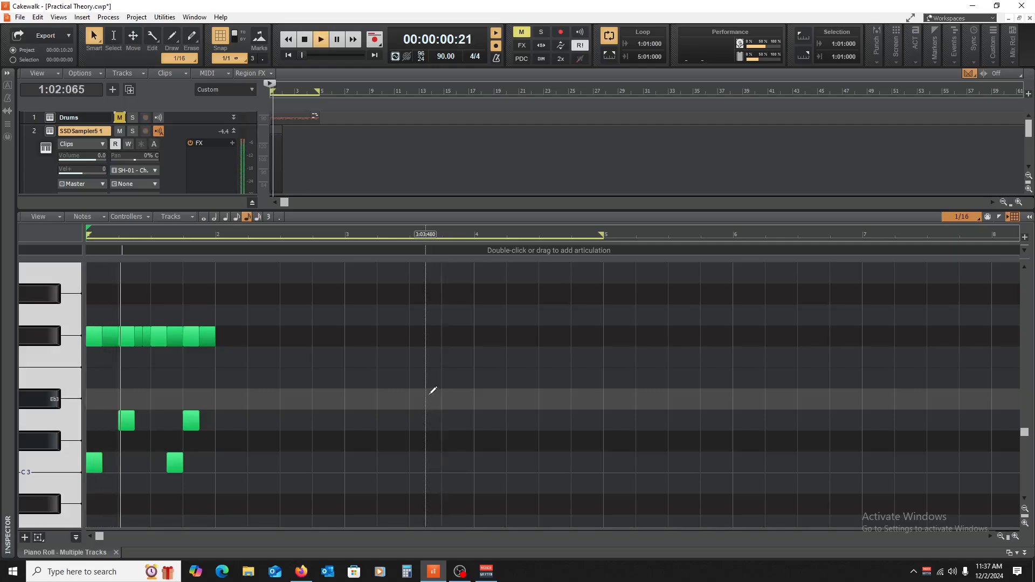
key("space")
Step: Move the F#3 note on beat 3 of bar 1 up to Bb3 and play back the pattern
left_click_drag(158, 337, 161, 315)
scroll(209, 312, "up", 1)
key("space")
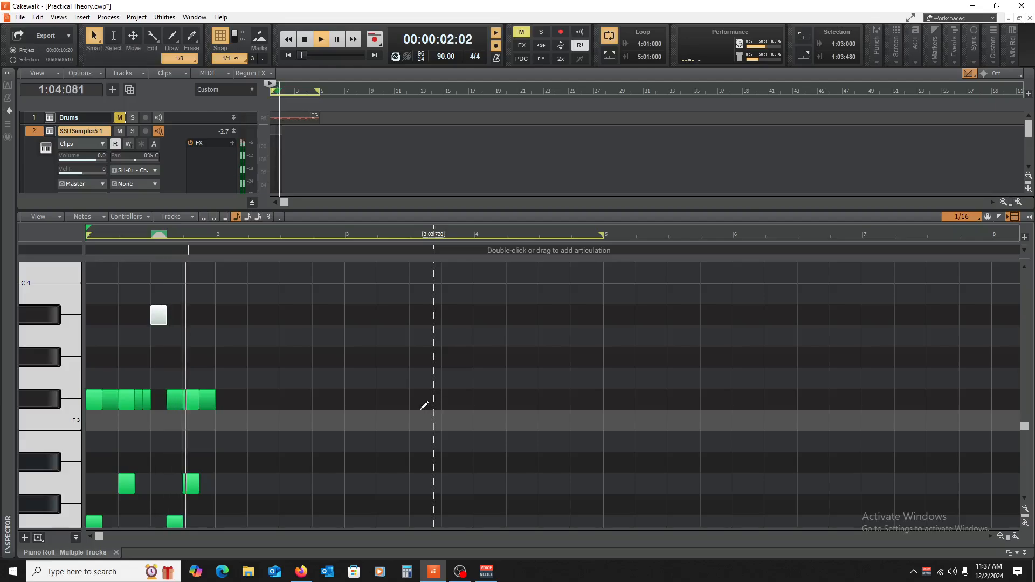
key("space")
Step: Copy all notes of bar 1 into bar 2, play back both bars, and clear the note selection
scroll(339, 367, "down", 1)
scroll(324, 354, "down", 1)
left_click_drag(383, 462, 27, 251)
scroll(216, 330, "down", 3)
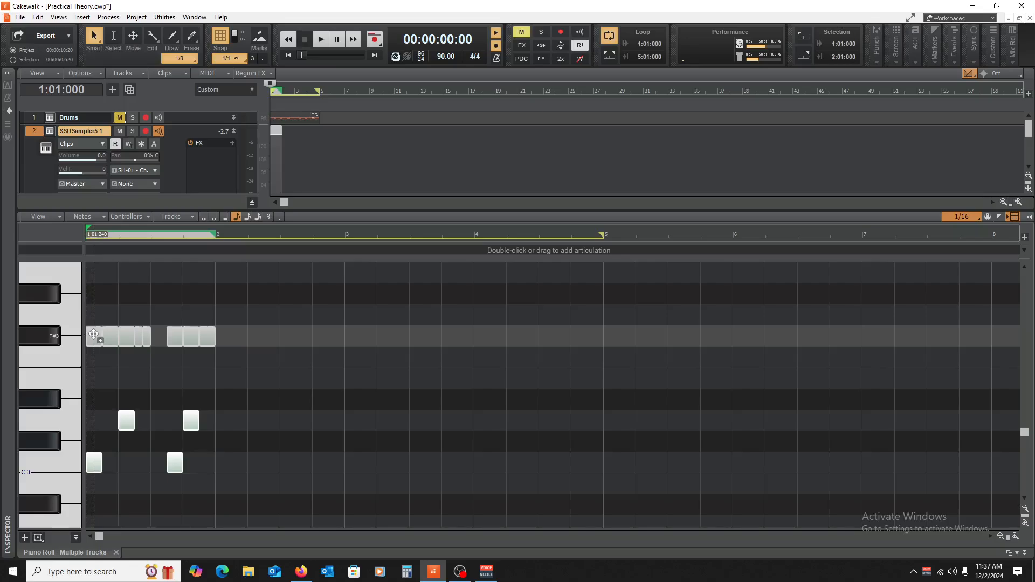
left_click_drag(94, 334, 232, 339)
key("space")
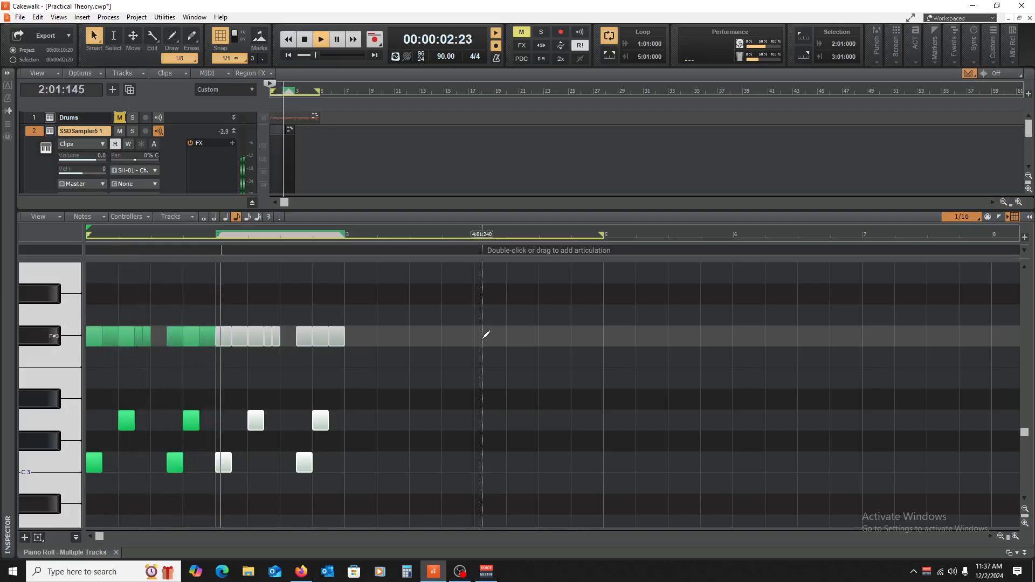
scroll(455, 366, "up", 2)
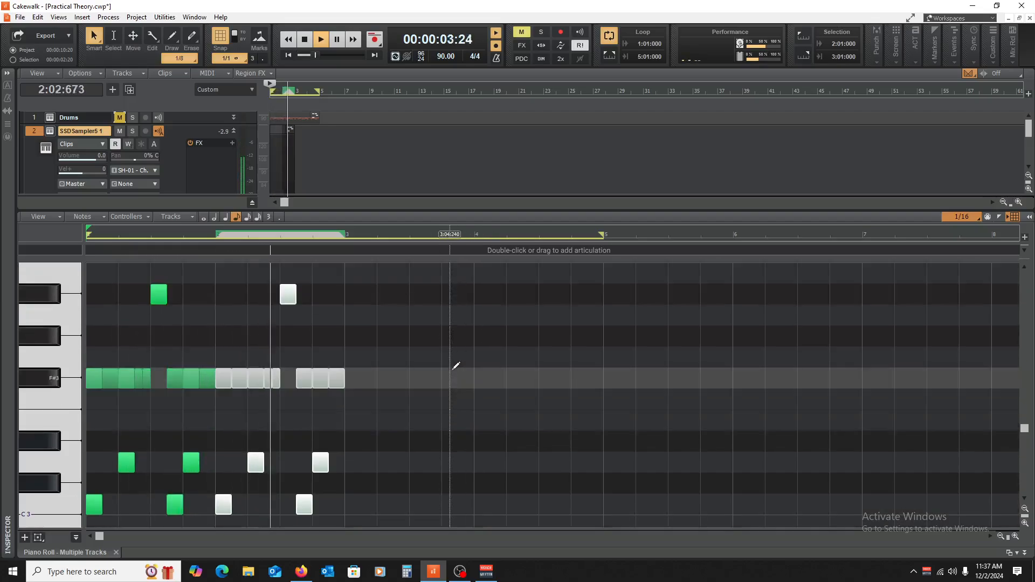
key("space")
left_click(402, 361)
key("w")
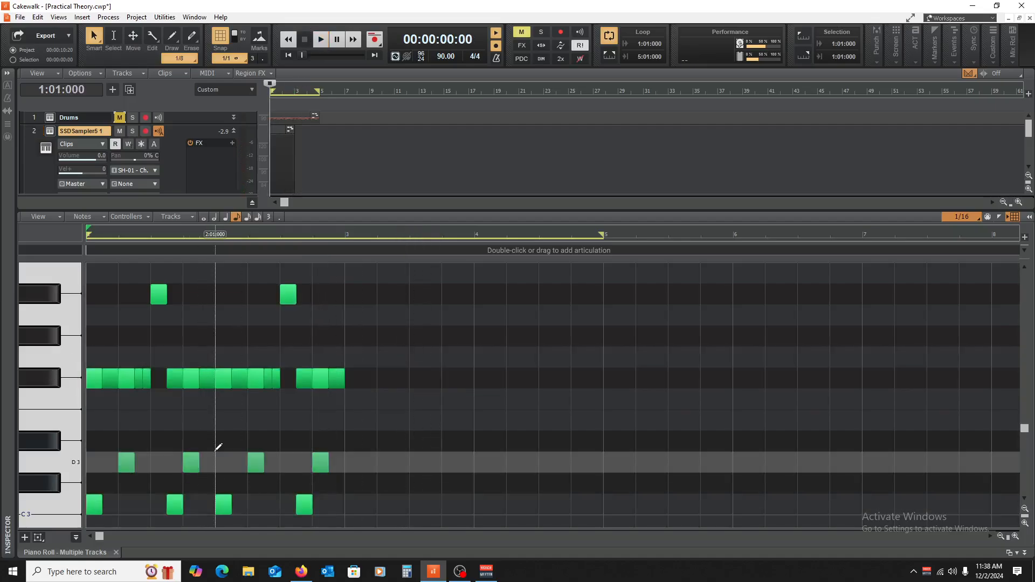
Step: Close the Piano Roll, copy the Sonitus Compressor from the Drums track's effects to SSDSampler5, and collapse the Drums track again
left_click(116, 552)
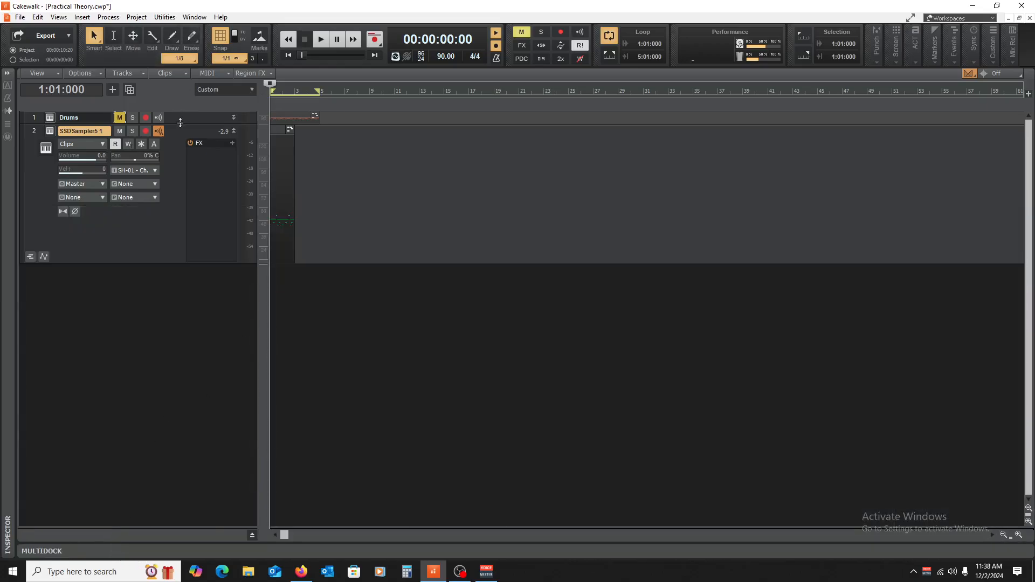
left_click_drag(180, 124, 182, 192)
double_click(211, 140)
left_click_drag(211, 139, 216, 211)
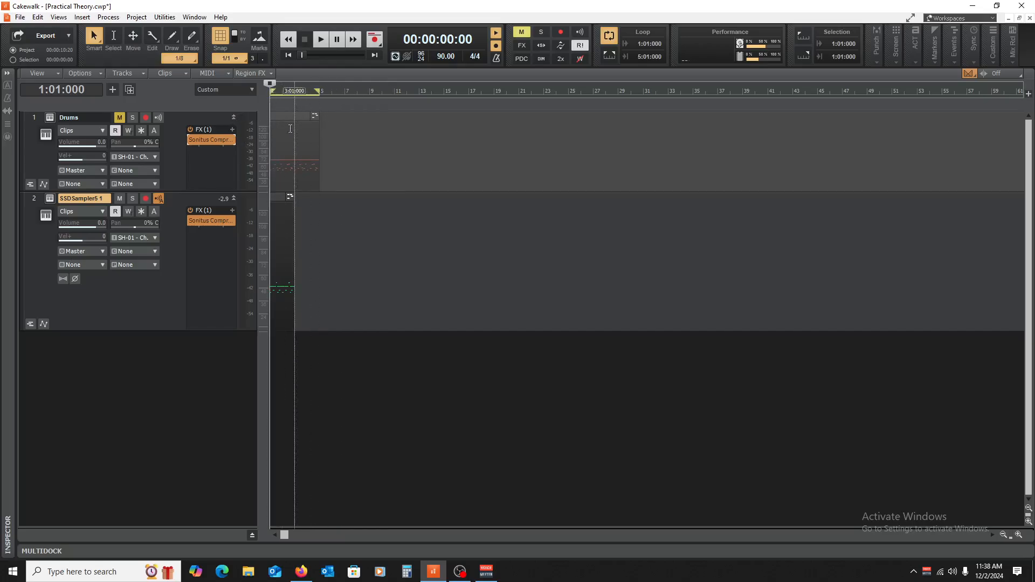
left_click(234, 118)
Step: Open the Sonitus Compressor on the SSDSampler5 track and move its window clear of the MIDI clip
double_click(207, 153)
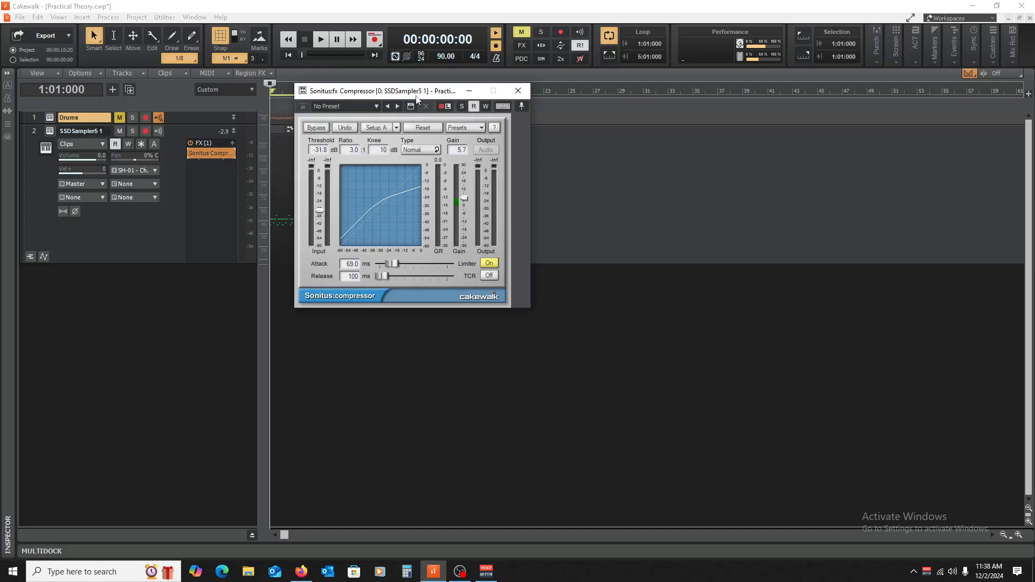
left_click_drag(416, 97, 489, 100)
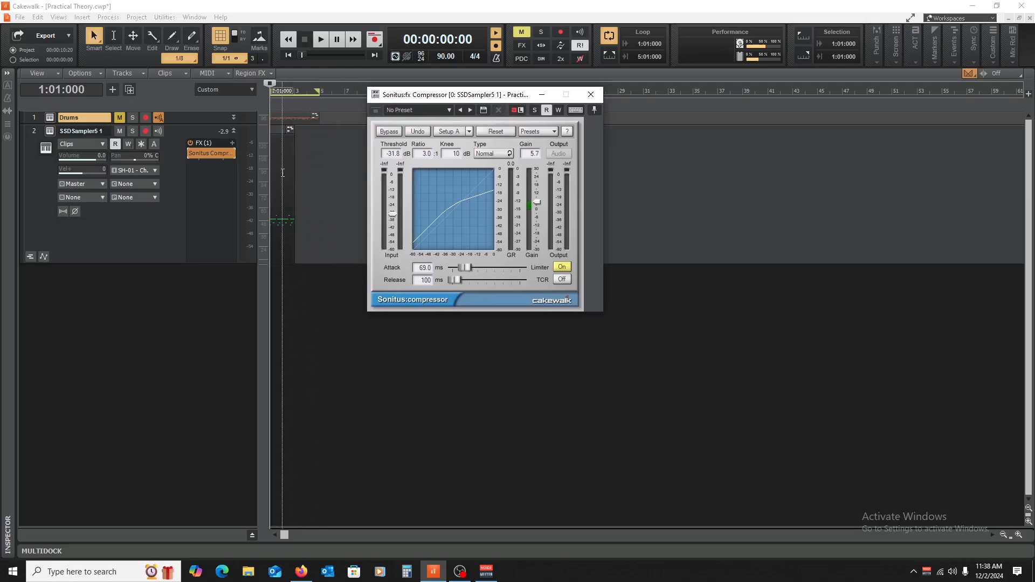
left_click_drag(197, 125, 201, 88)
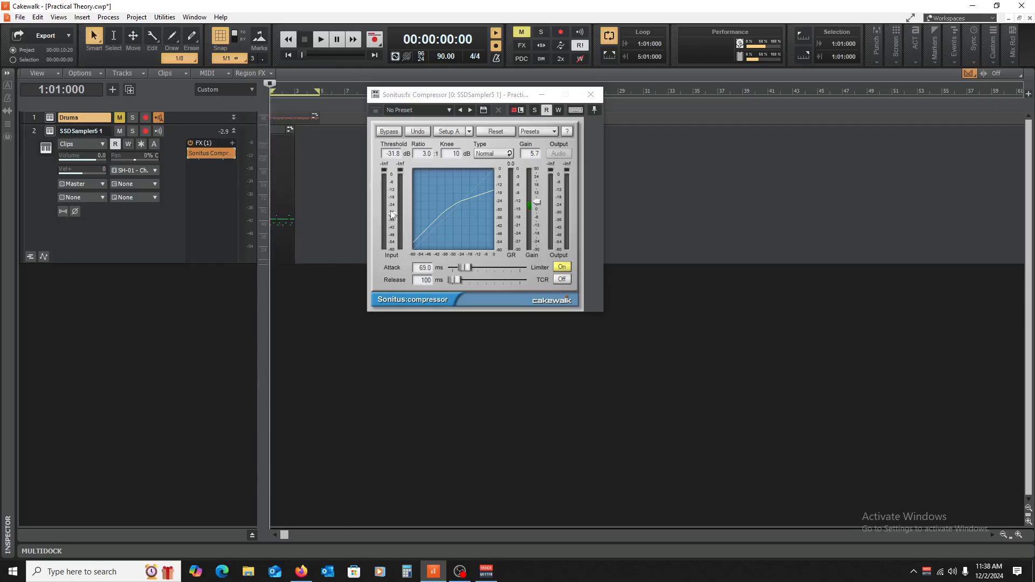
Step: Raise the SSDSampler5 compressor's threshold to -22.8 dB and play back a short part of the pattern
left_click_drag(392, 217, 392, 207)
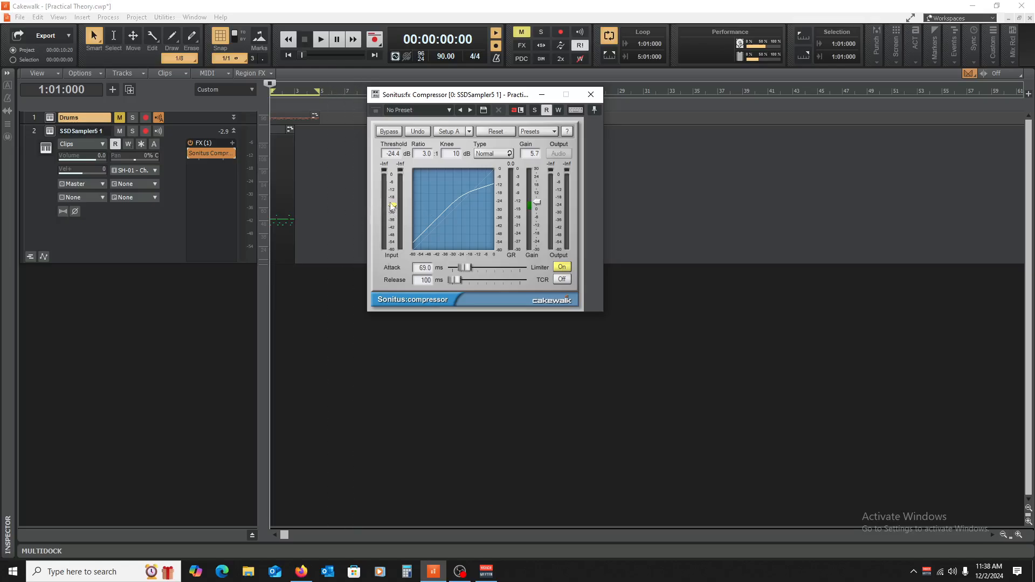
mouse_move(392, 205)
left_mouse_down()
mouse_move(393, 249)
mouse_move(393, 186)
mouse_move(392, 202)
left_mouse_up()
key("space")
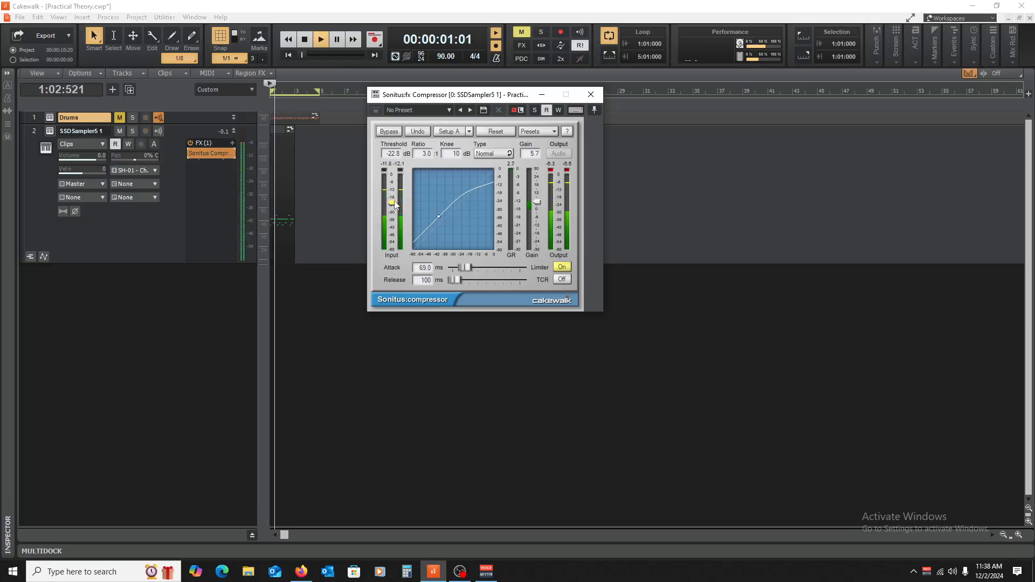
key("space")
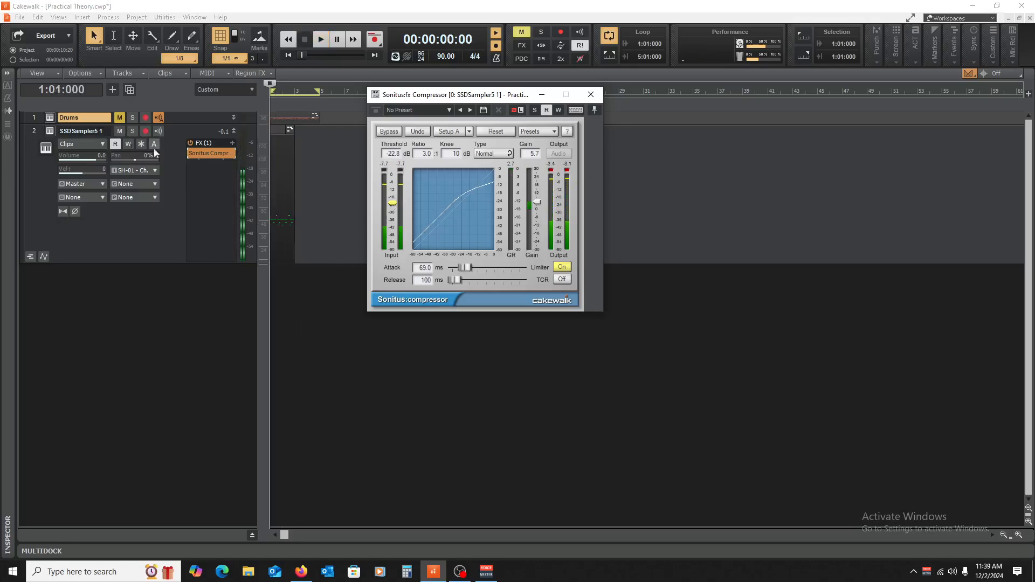
Step: Play back the SSDSampler5 pattern and compare its sound with the compressor bypassed and re-enabled
left_click(191, 153)
key("space")
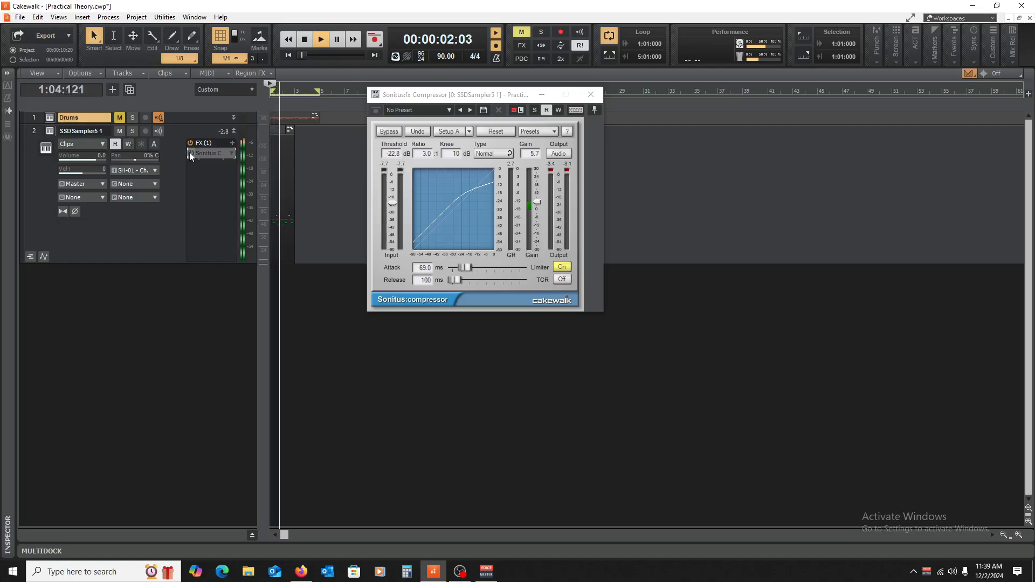
left_click(190, 153)
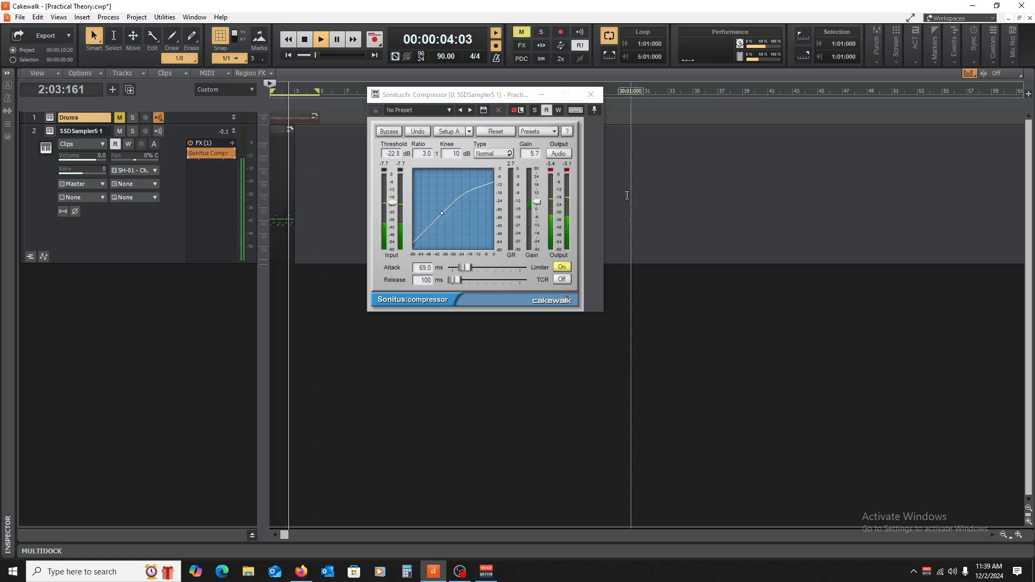
key("space")
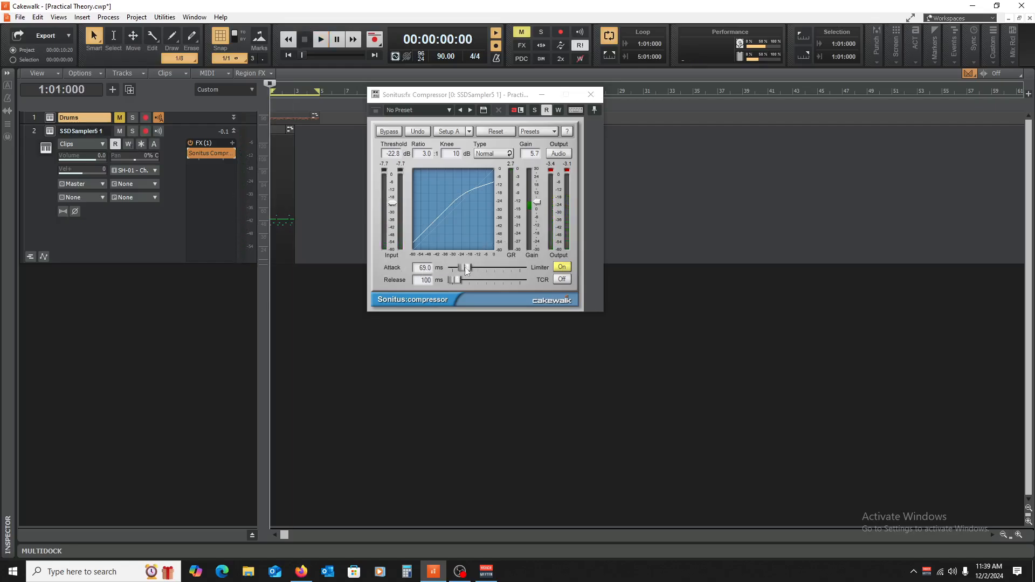
Step: Lower the SSDSampler5 compressor's gain to 1.2 dB while playing back the pattern
left_click_drag(536, 202, 537, 204)
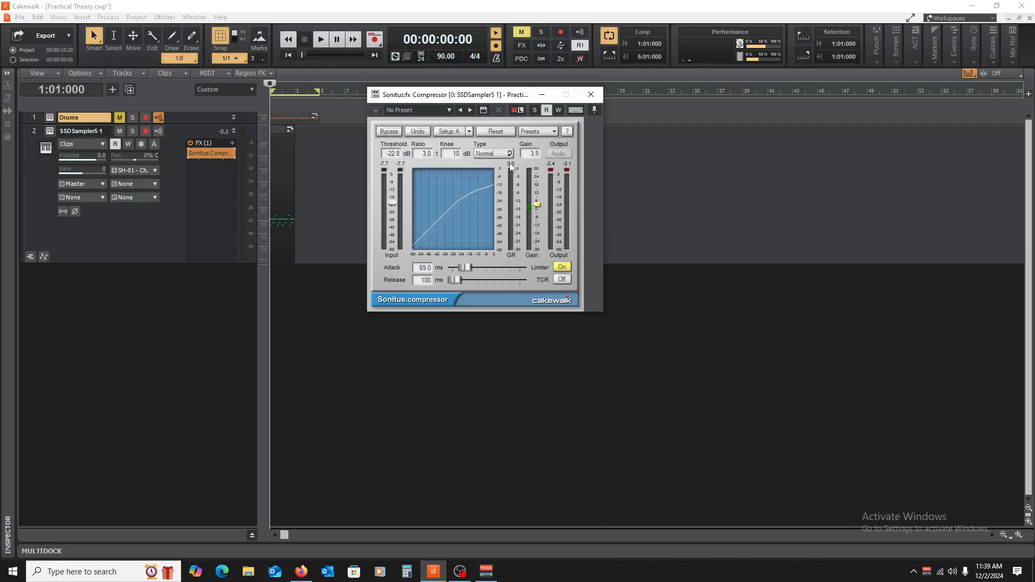
key("space")
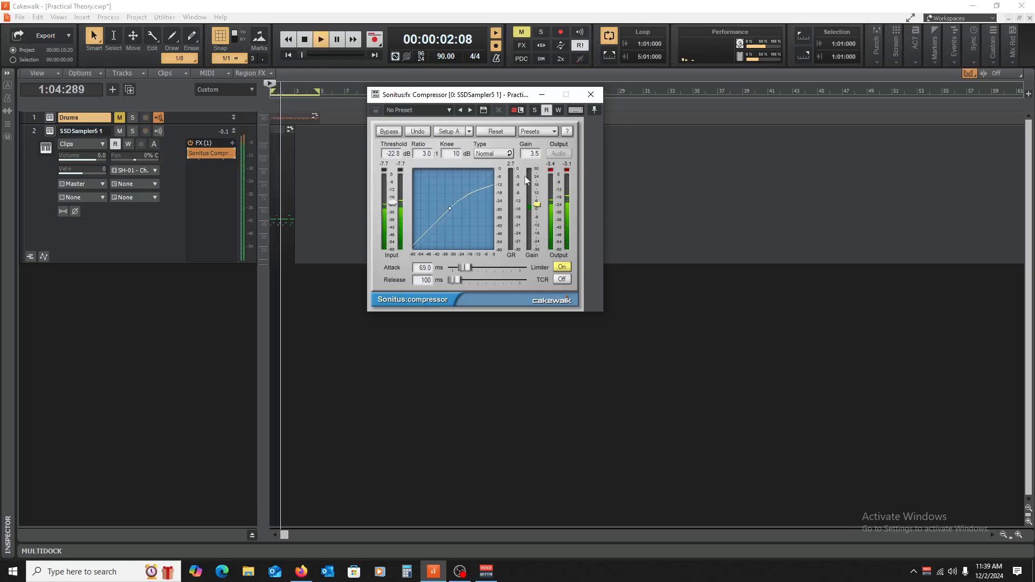
left_click_drag(537, 204, 537, 209)
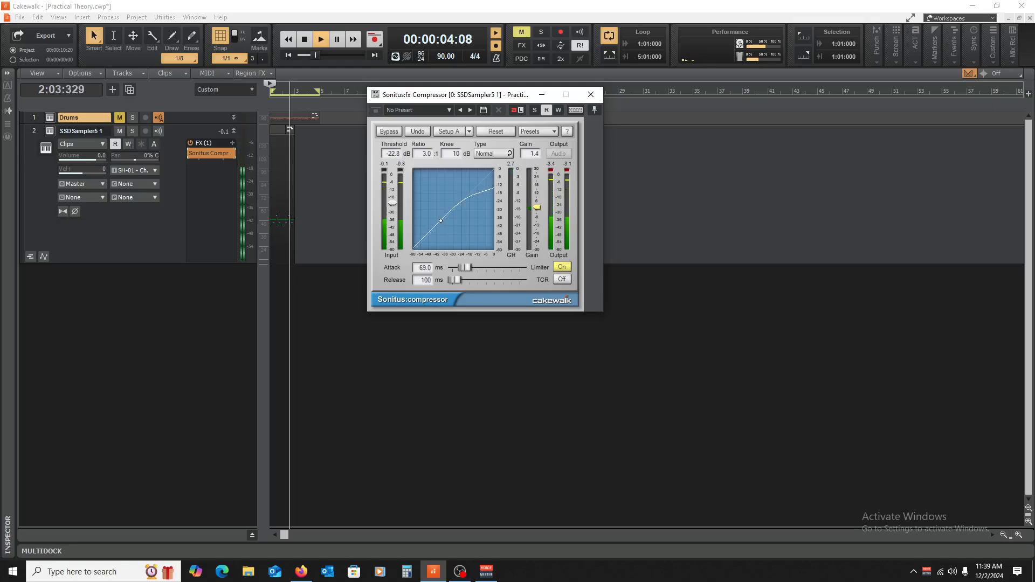
key("space")
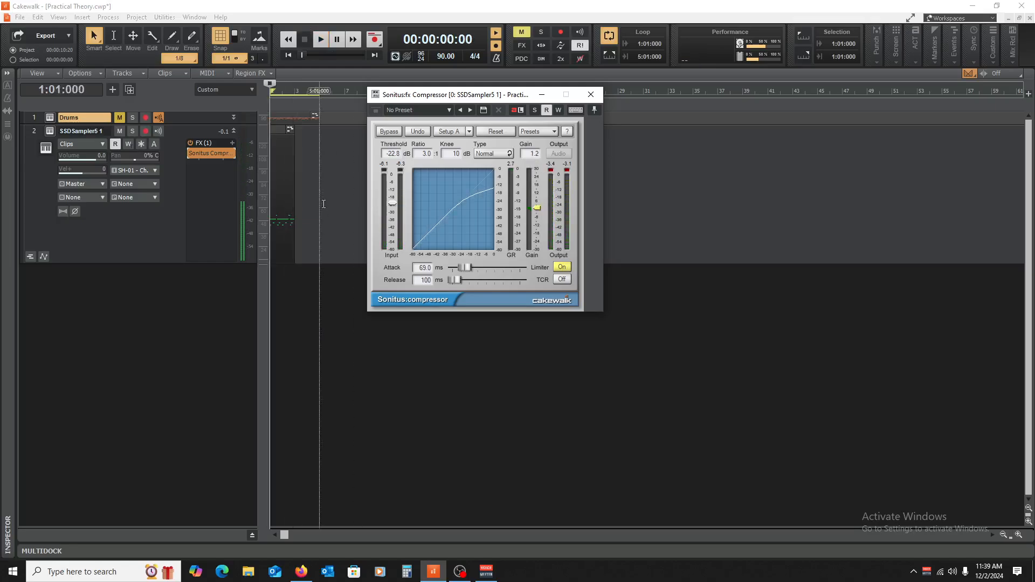
Step: Compare the pattern with the compressor off and on at the reduced gain during playback
key("space")
left_click(190, 153)
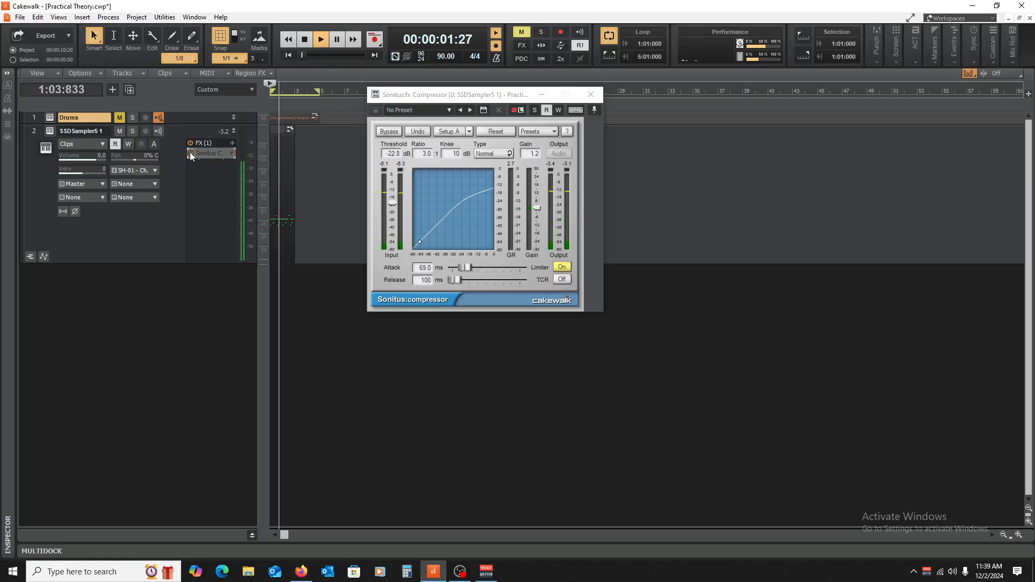
left_click(190, 153)
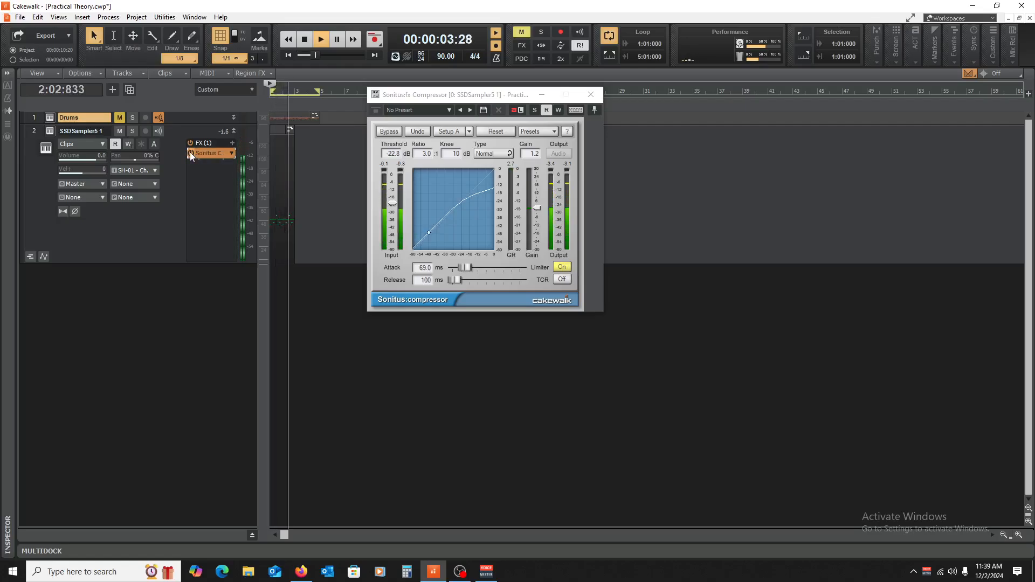
key("space")
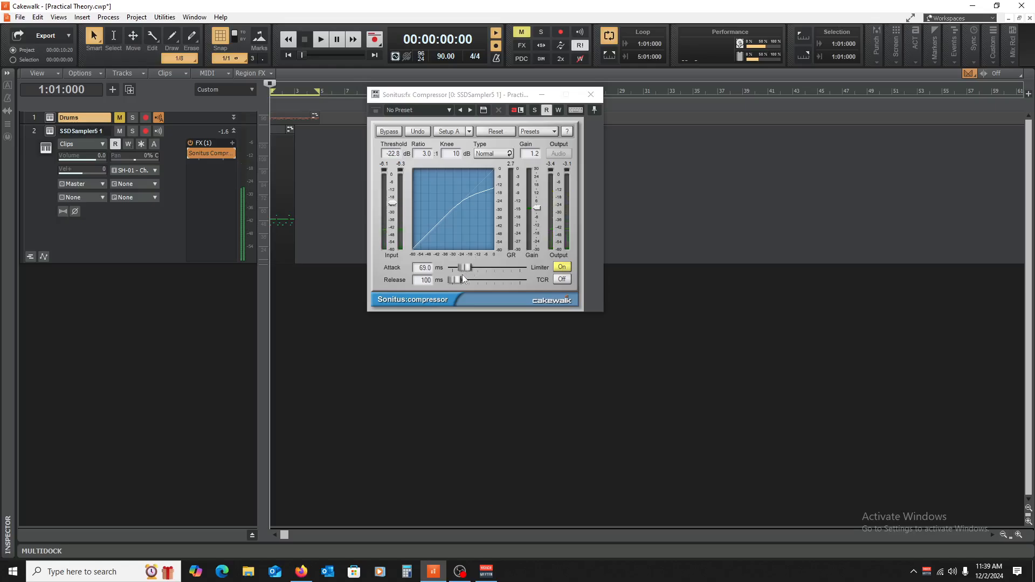
Step: Set the compressor's release to 1 ms, attack to 70 ms and threshold to -33.1 dB, listening to the pattern
left_click_drag(452, 280, 449, 280)
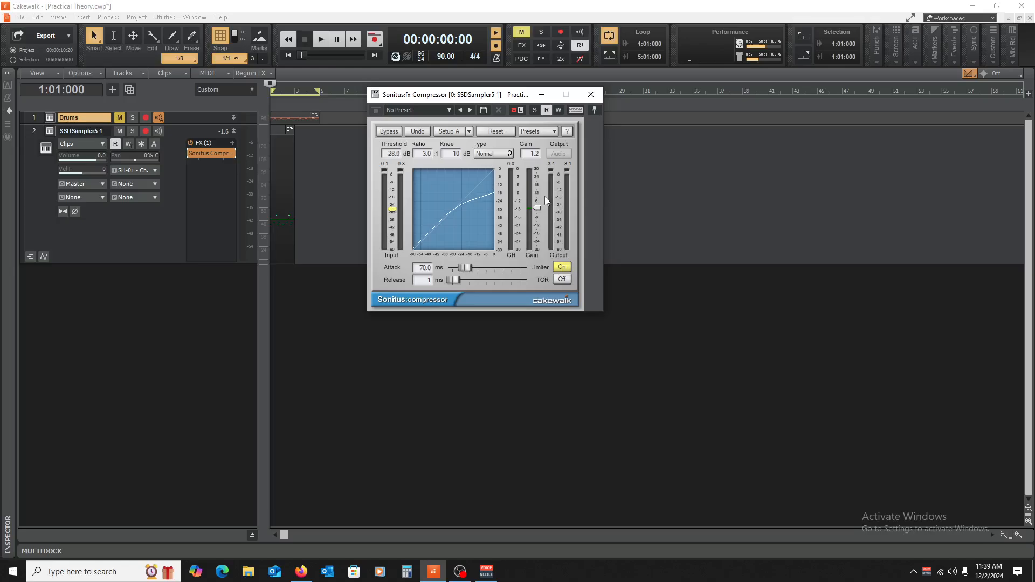
key("space")
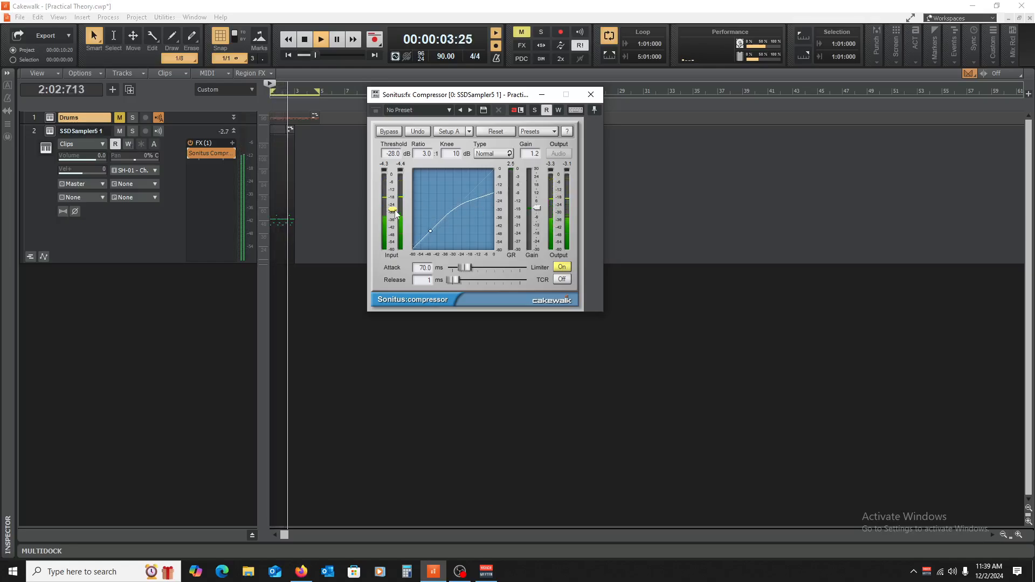
left_click_drag(395, 211, 395, 218)
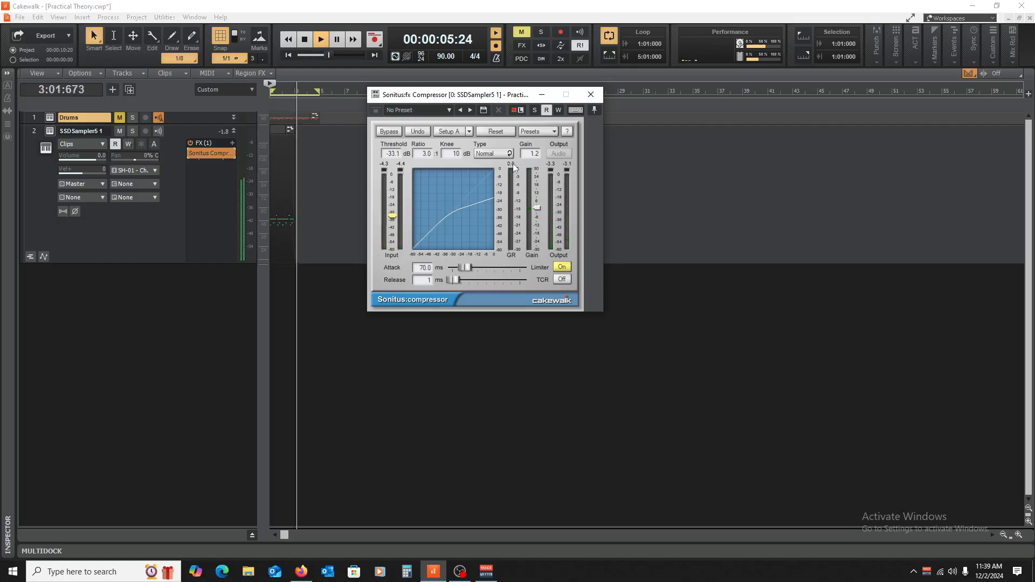
key("space")
Step: Copy the two-bar SSDSampler5 MIDI clip to bar 3 and play back the extended pattern
left_click(279, 132)
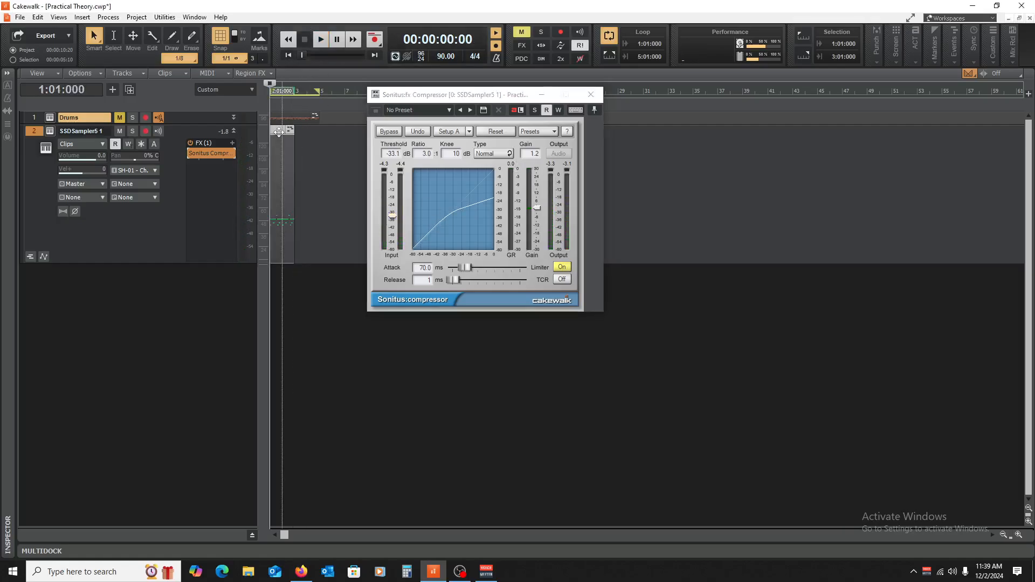
left_click_drag(279, 132, 304, 132)
key("space")
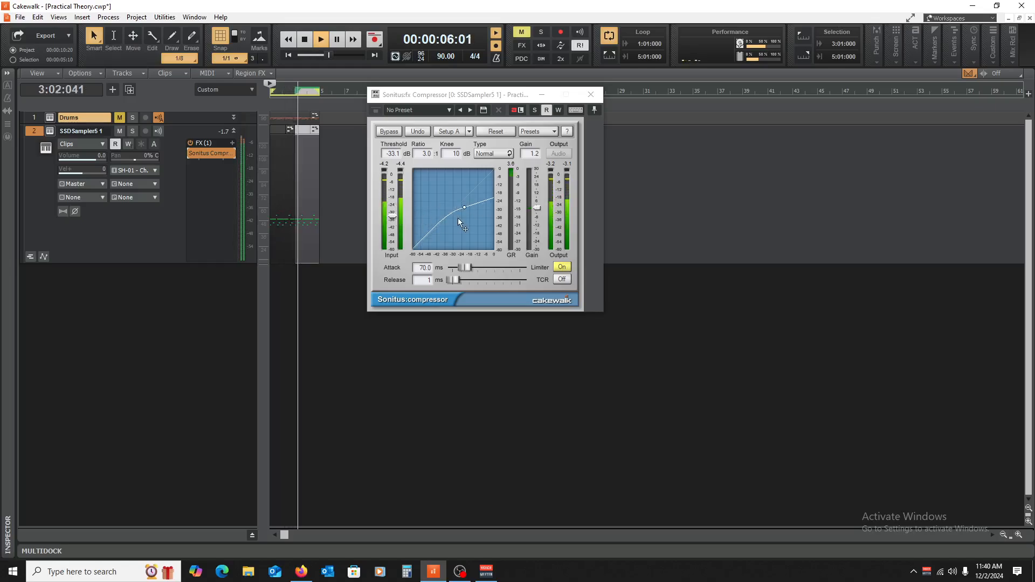
Step: Set the compressor's ratio to 5.0:1 and lower its threshold to -42.1 dB while listening to the pattern
left_click_drag(426, 153, 426, 163)
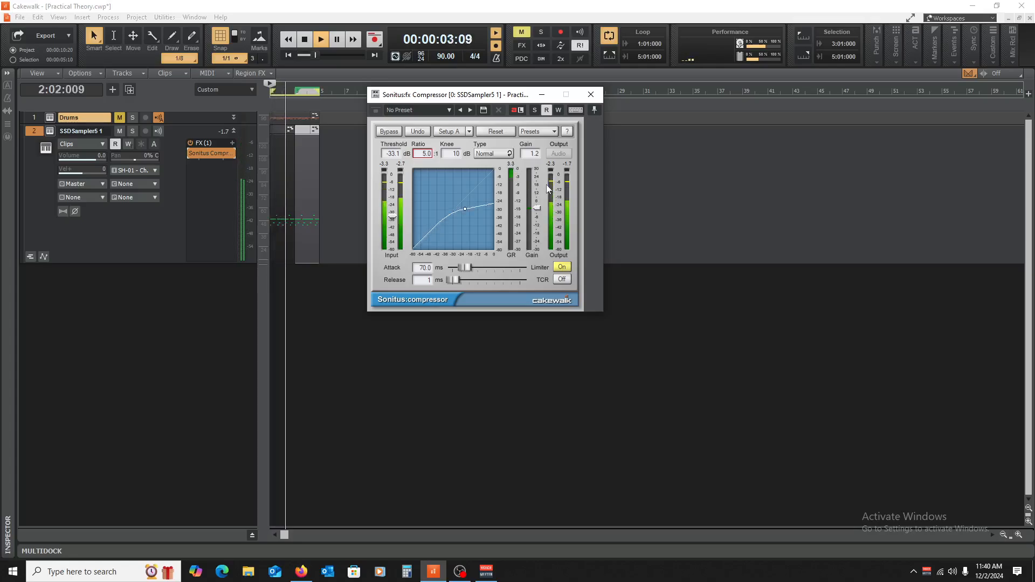
key("space")
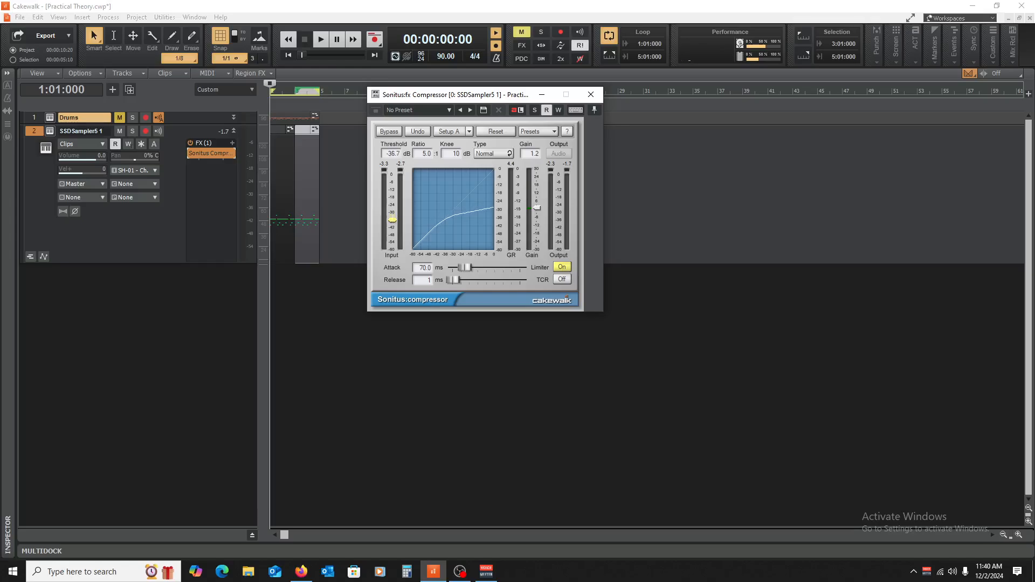
key("space")
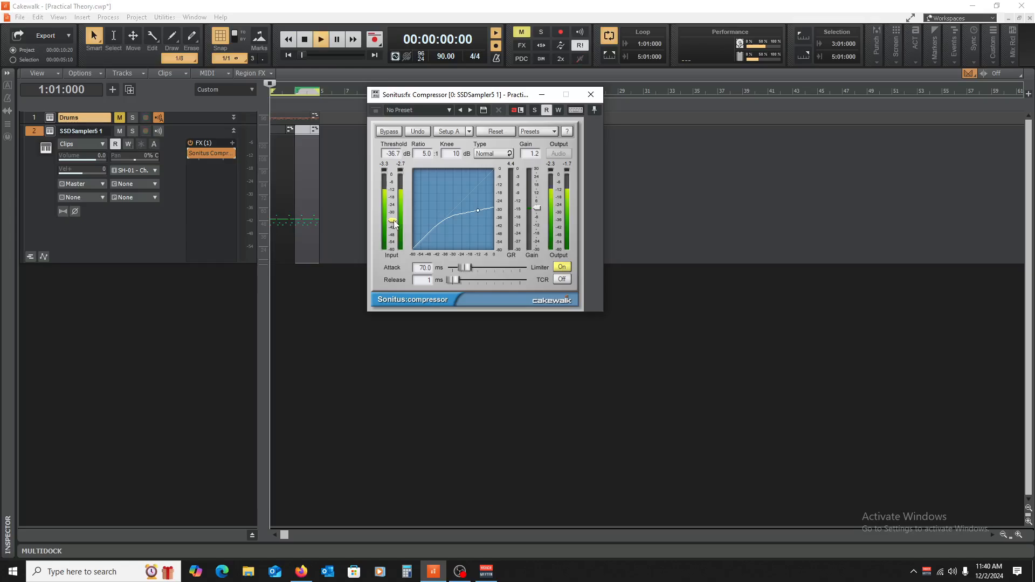
left_click_drag(393, 220, 392, 227)
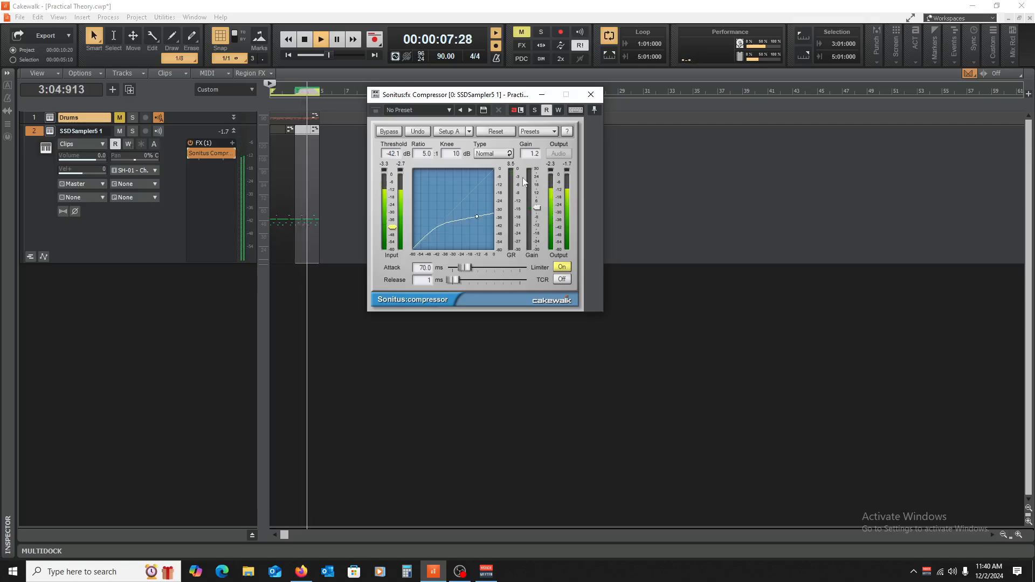
Step: Raise the compressor's gain to 4.0 dB and set its release to 50 ms during playback
left_click_drag(536, 208, 537, 203)
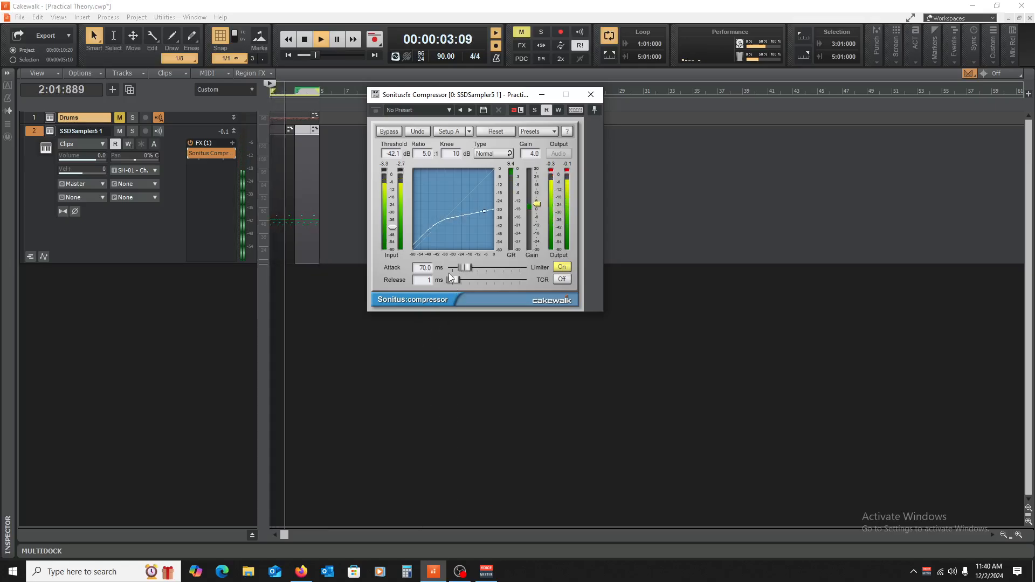
left_click_drag(452, 278, 456, 279)
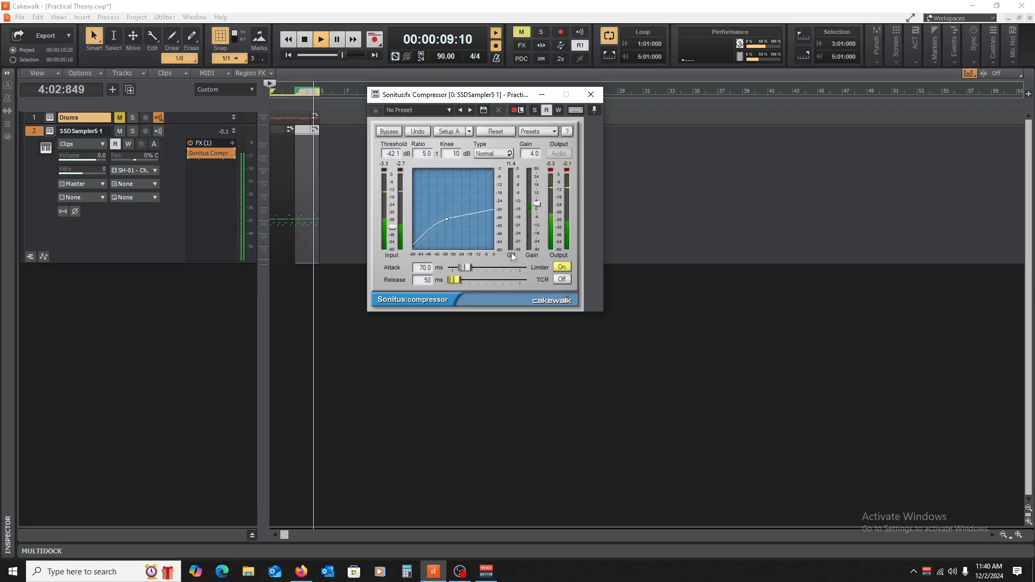
key("space")
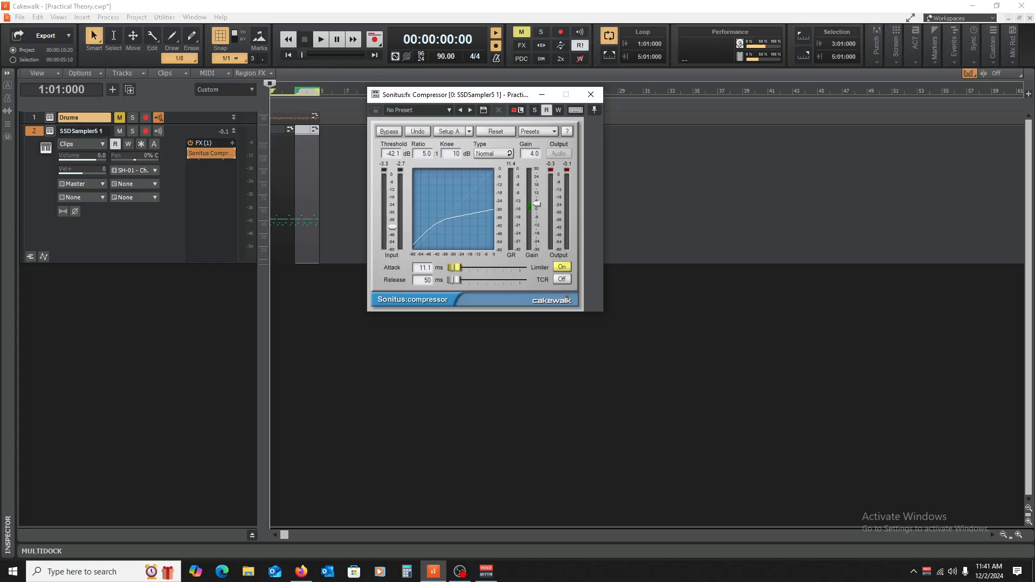
Step: Shorten the compressor's attack to 11 ms and raise its threshold to -26.3 dB while playing the pattern
key("space")
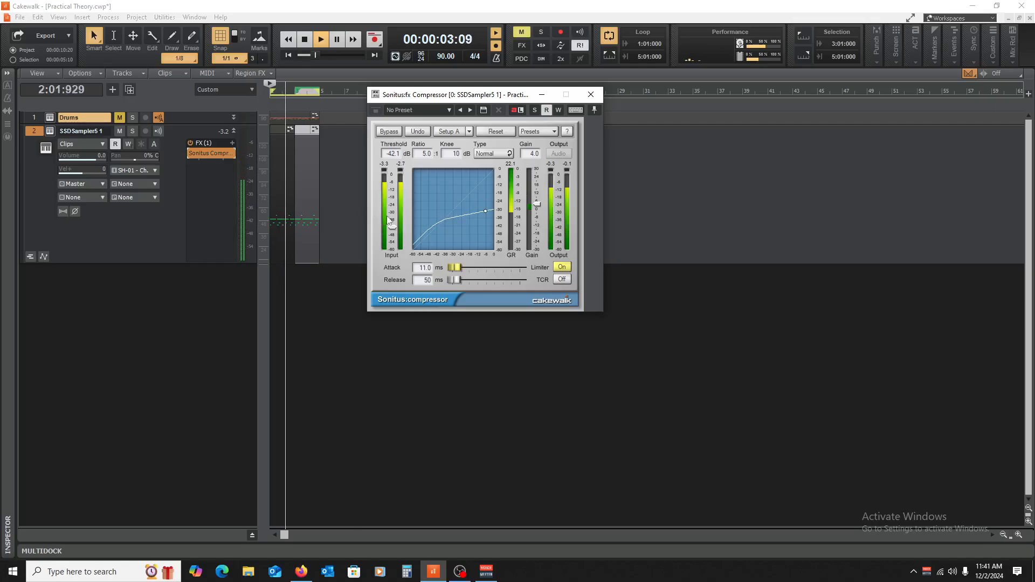
left_click_drag(393, 231, 392, 206)
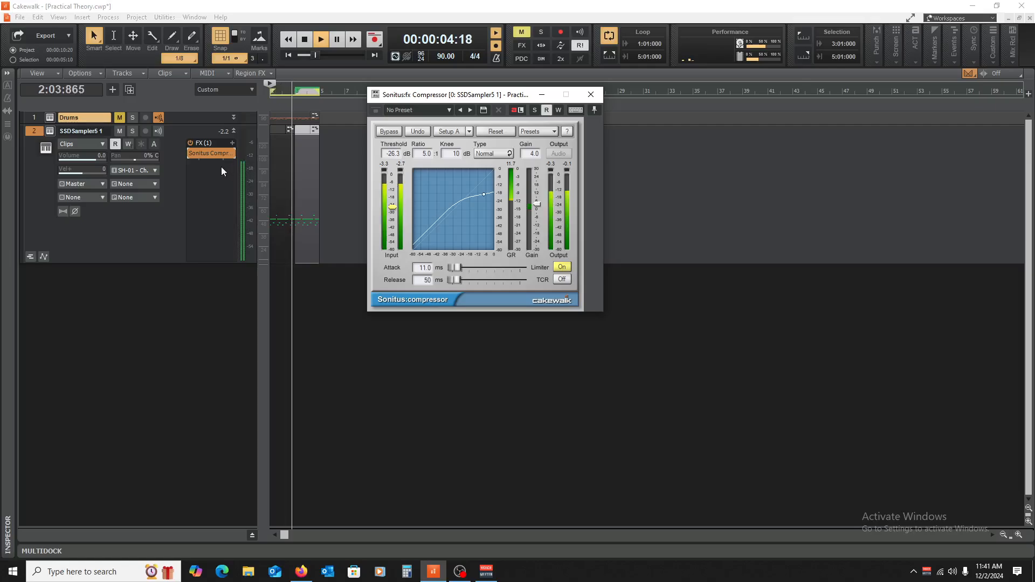
key("space")
key("space")
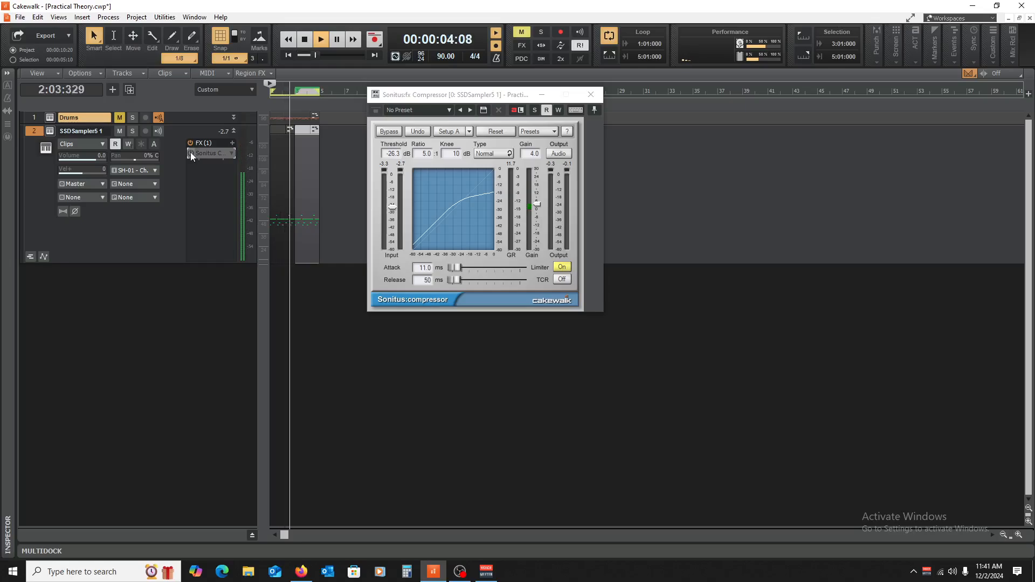
Step: Compare the four-bar pattern with the compressor bypassed and enabled at the 11 ms attack
left_click(190, 153)
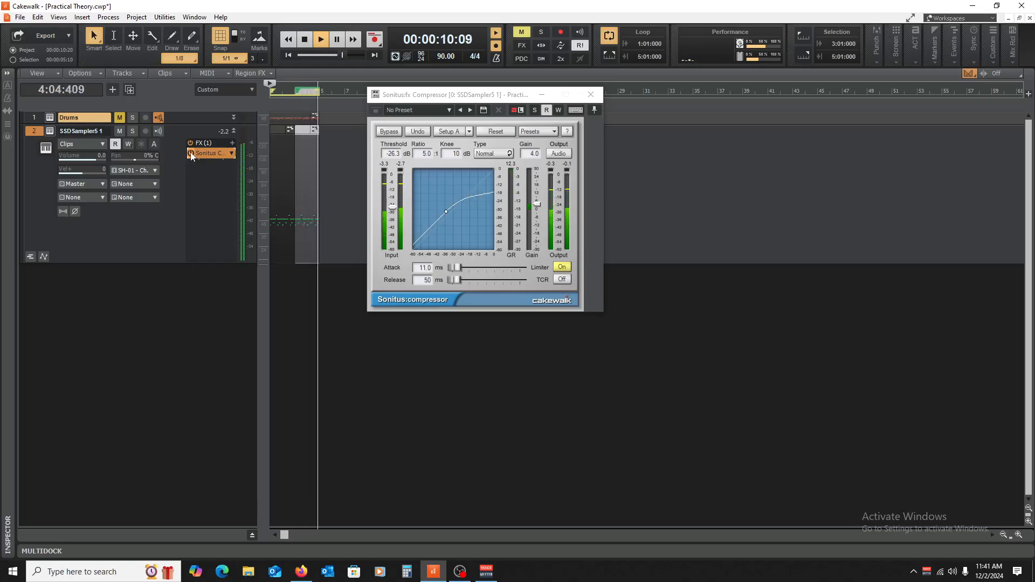
key("space")
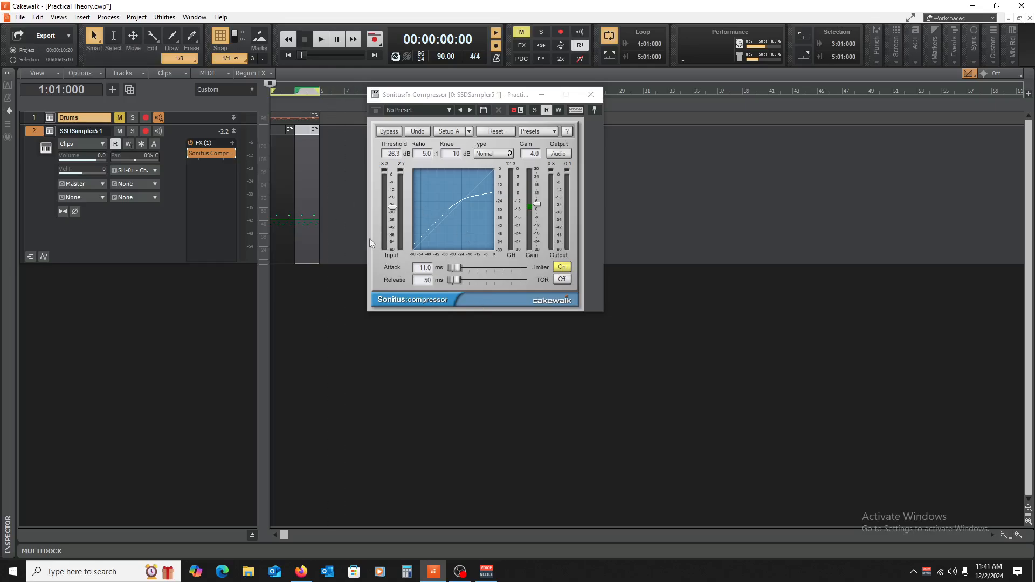
Step: Set the compressor's attack to 17.5 ms and compare the playback with the compressor bypassed and enabled
left_click_drag(450, 267, 453, 267)
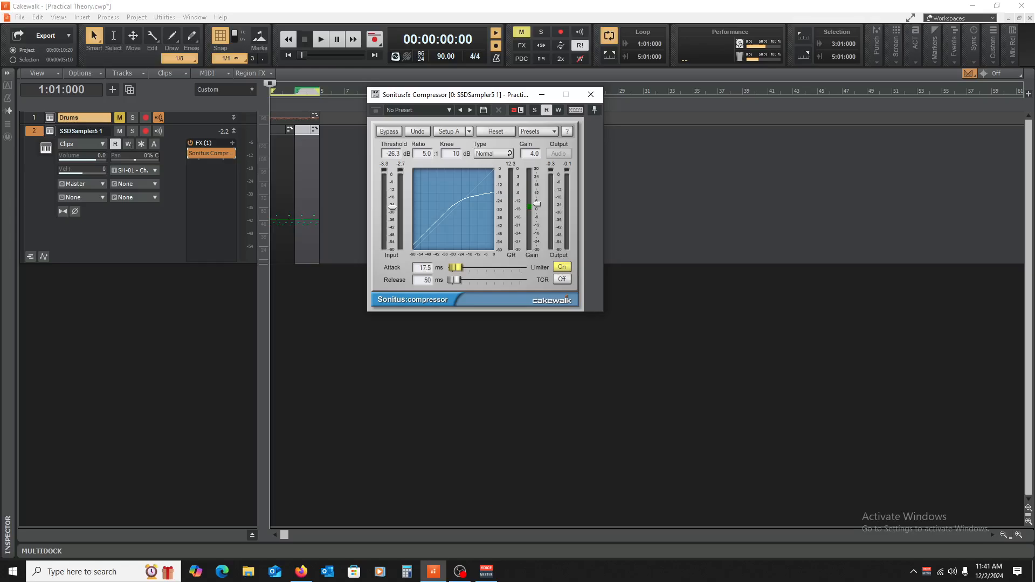
key("space")
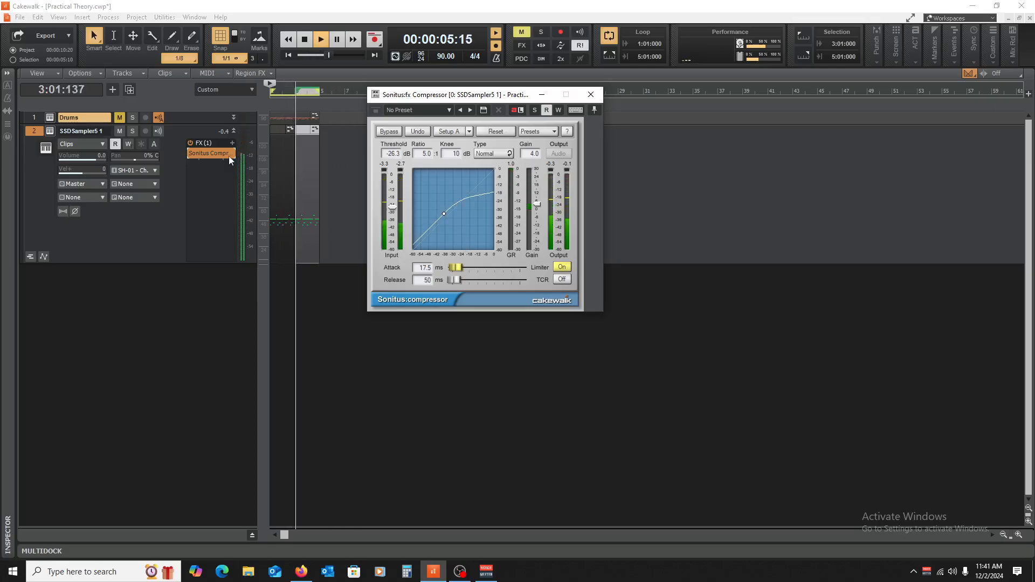
left_click(190, 153)
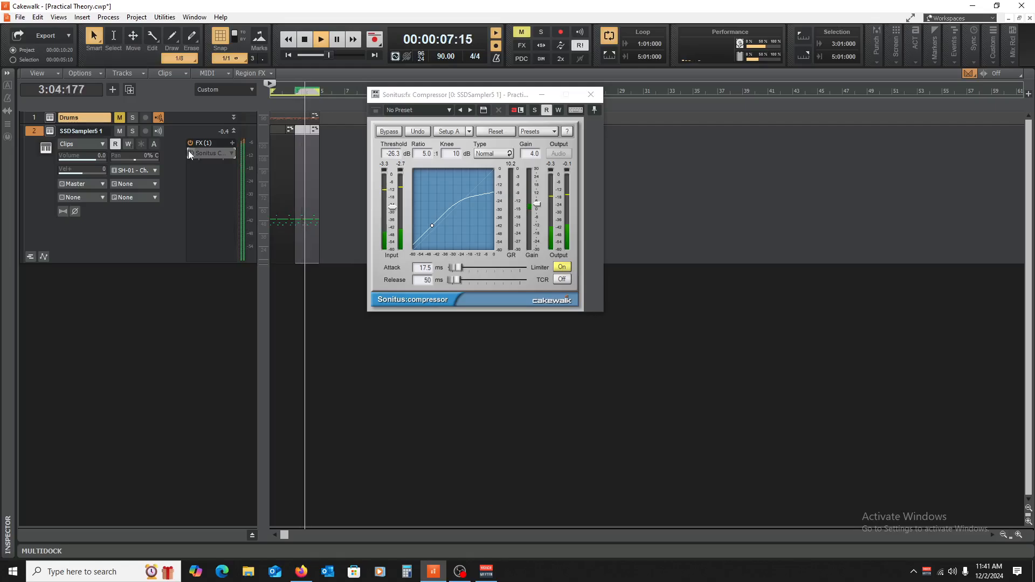
left_click(190, 154)
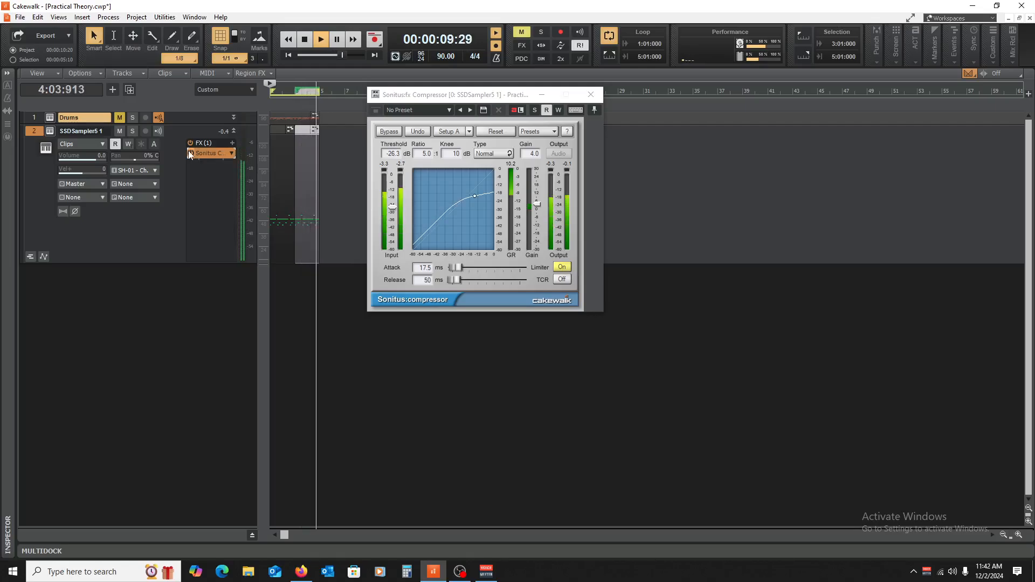
key("space")
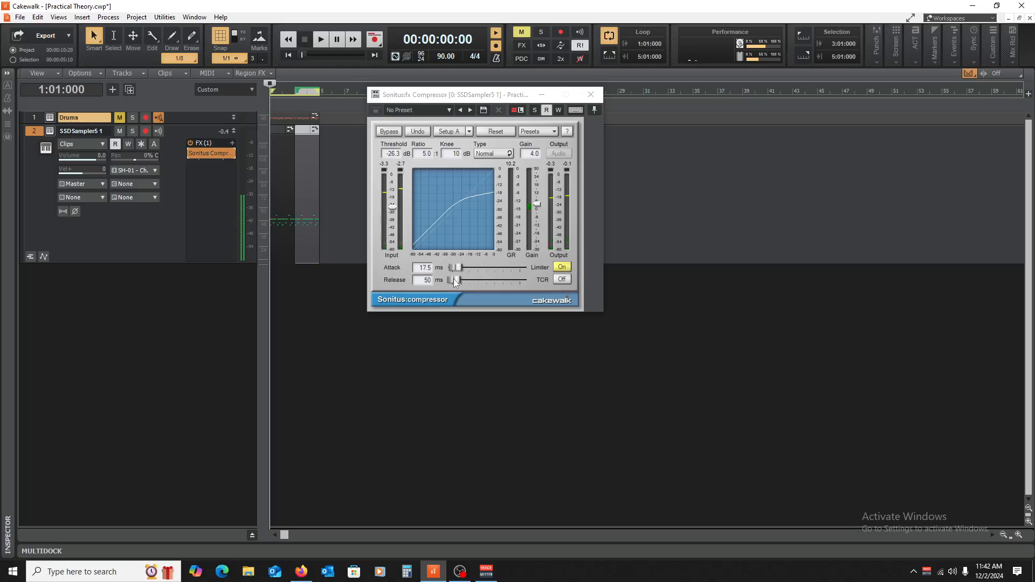
Step: Lengthen the compressor's release to 443 ms and shorten its attack to 6.0 ms while playing back the pattern
left_click_drag(455, 280, 460, 279)
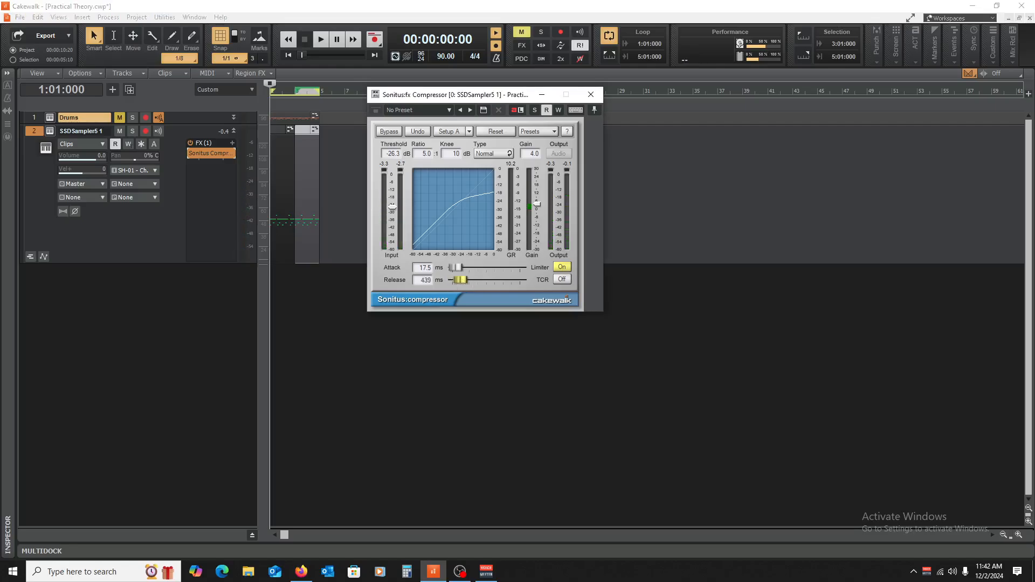
key("space")
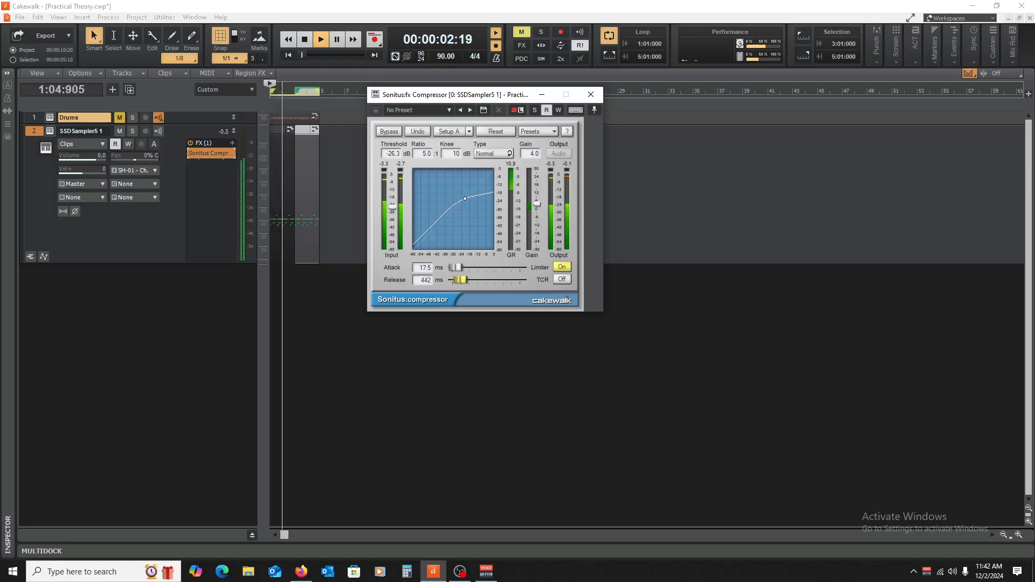
left_click_drag(460, 280, 453, 267)
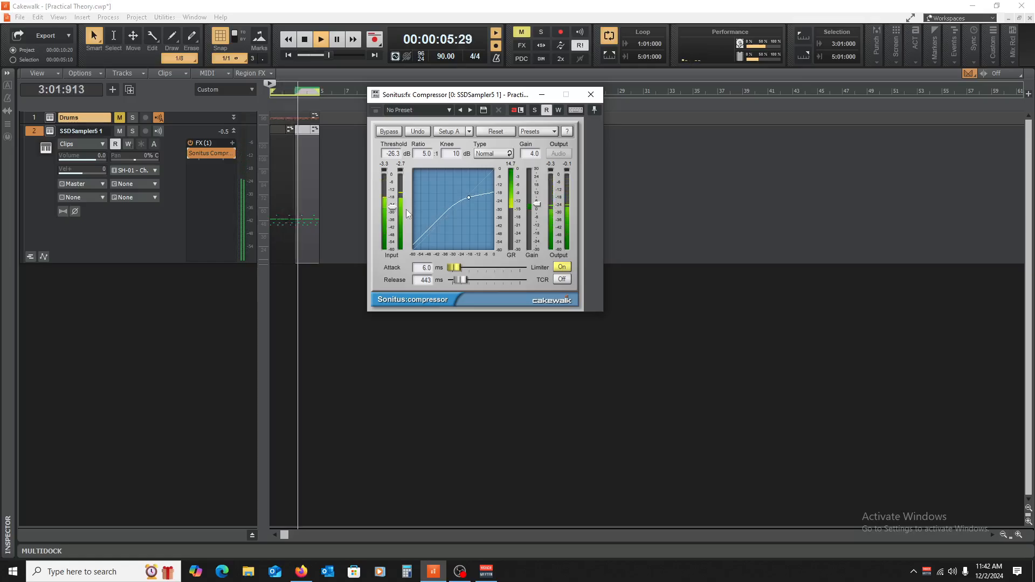
Step: Raise the compressor's gain to 7.0 and shorten its attack to 0.0 ms while playing the drum pattern
key("space")
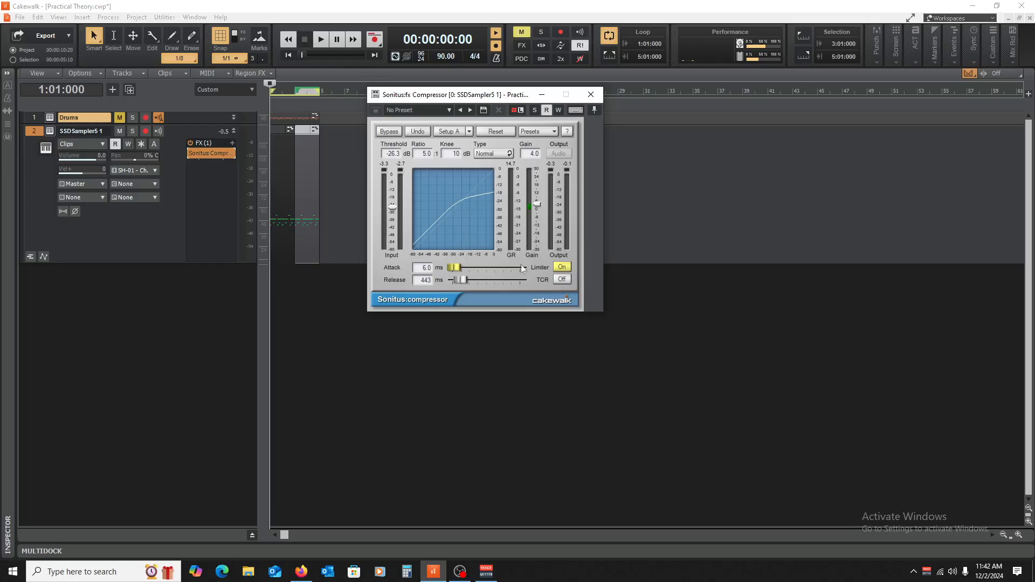
key("space")
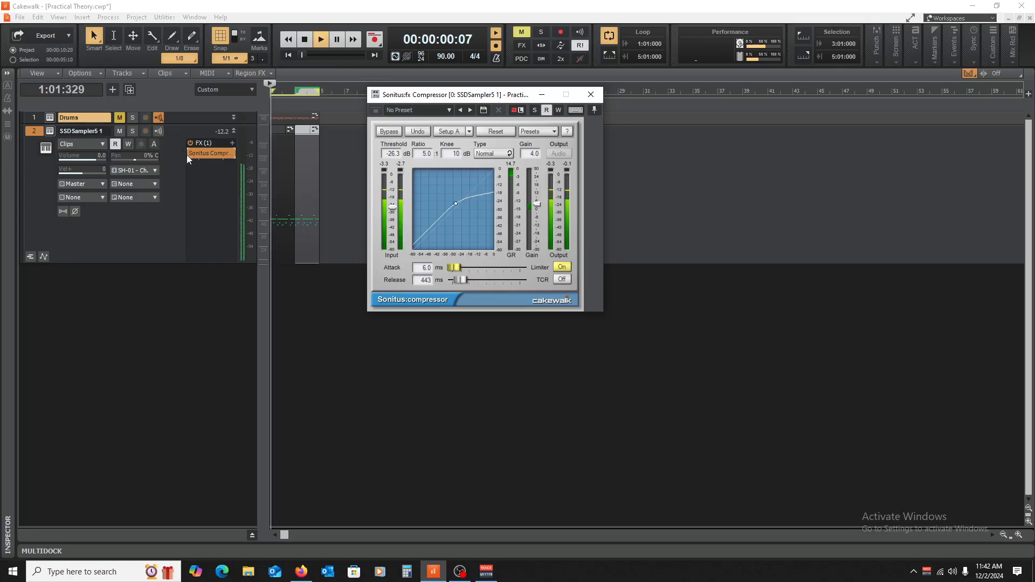
left_click(190, 153)
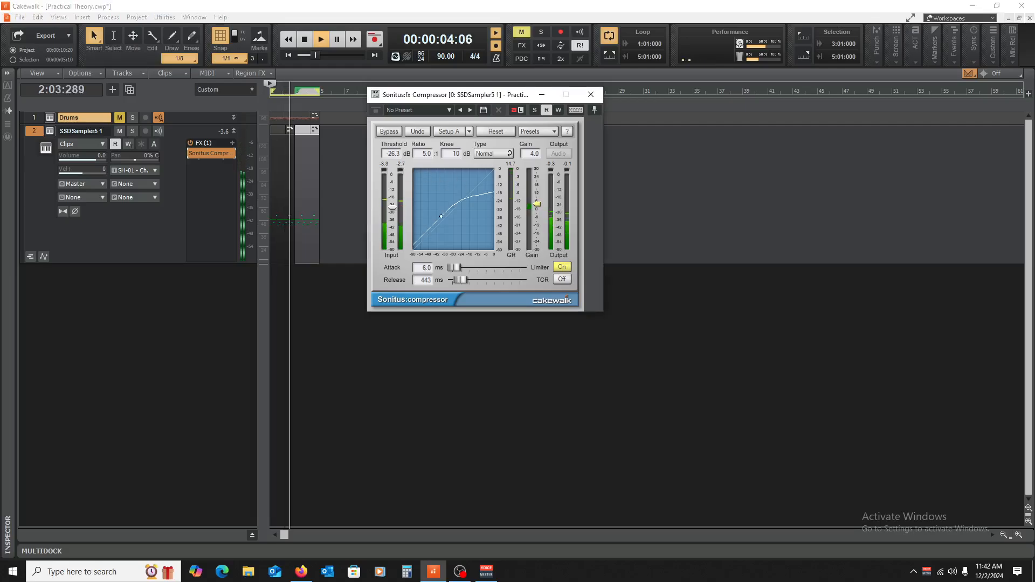
left_click_drag(542, 204, 541, 200)
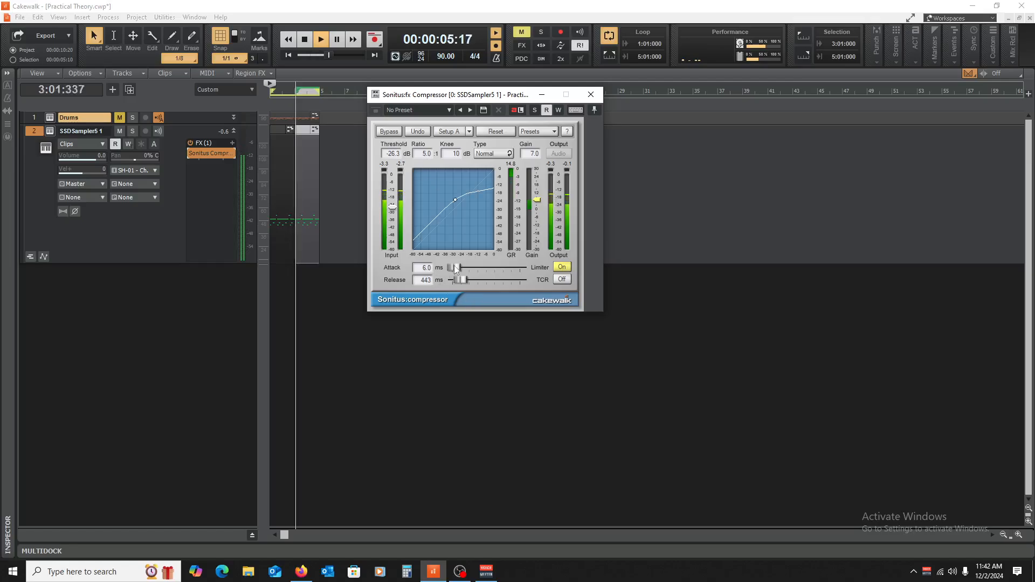
left_click_drag(455, 267, 451, 268)
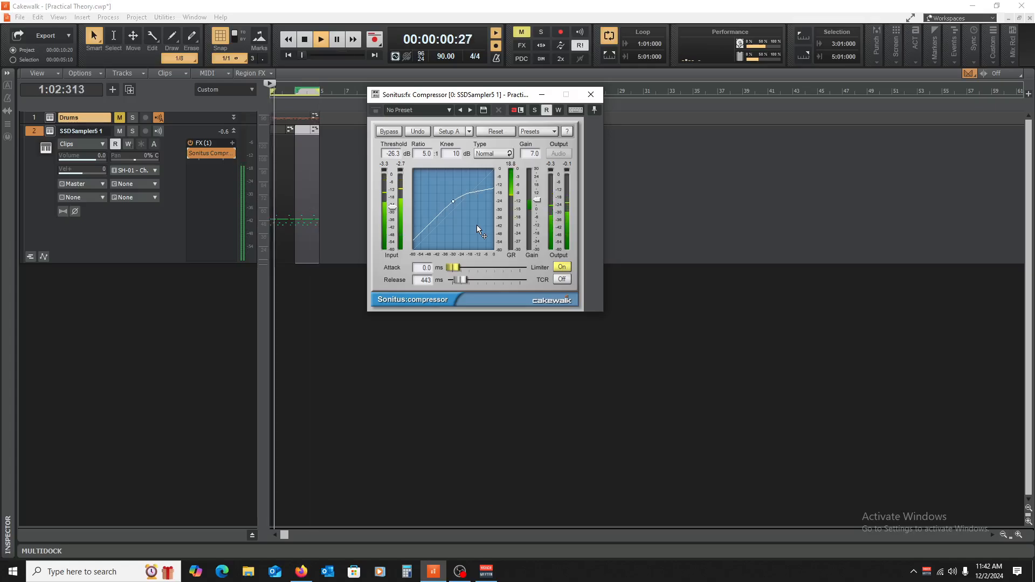
key("space")
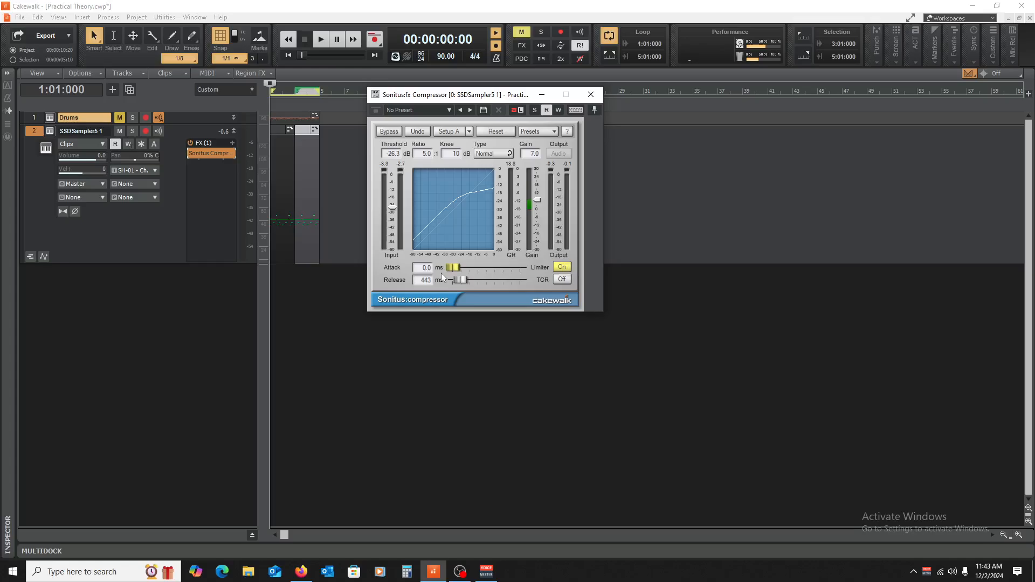
Step: Compare the pattern's playback with the compressor bypassed and enabled at the 0.0 ms attack
left_click(190, 153)
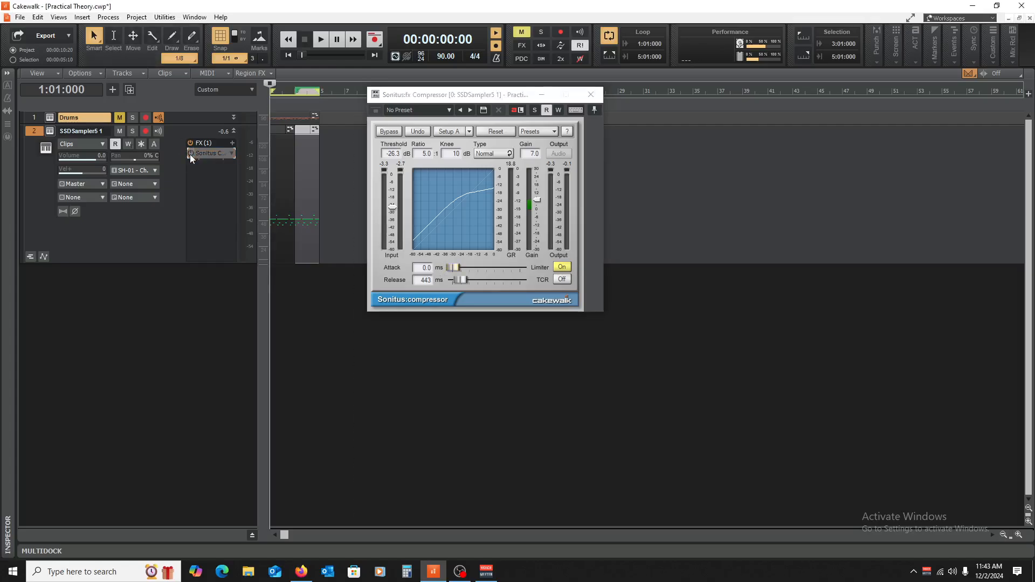
key("space")
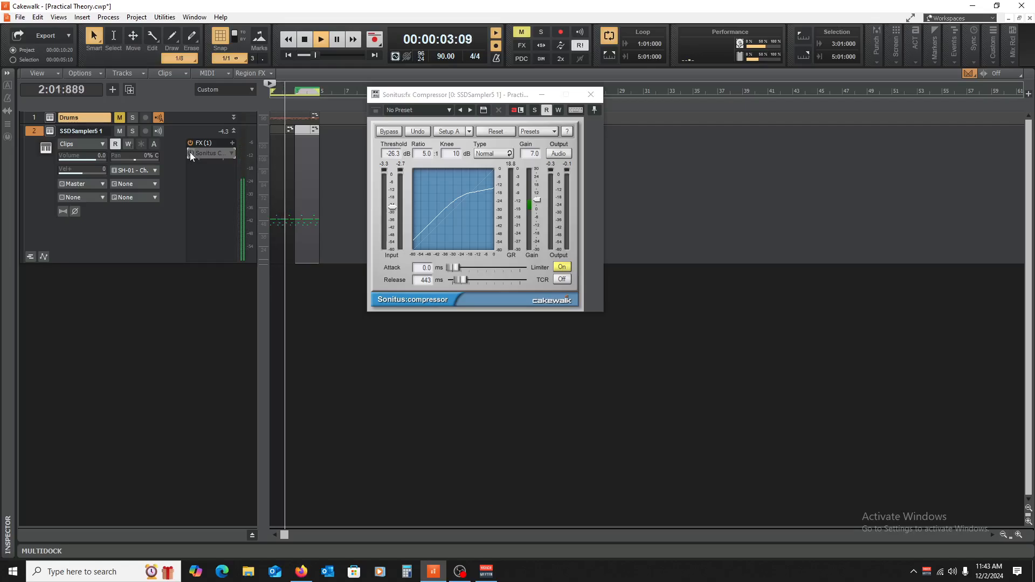
left_click(191, 153)
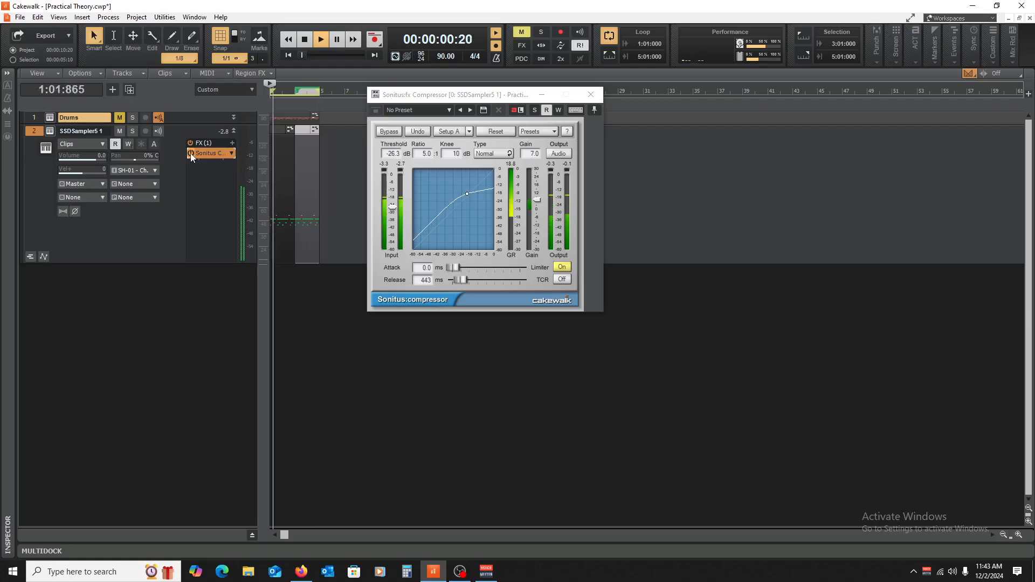
key("space")
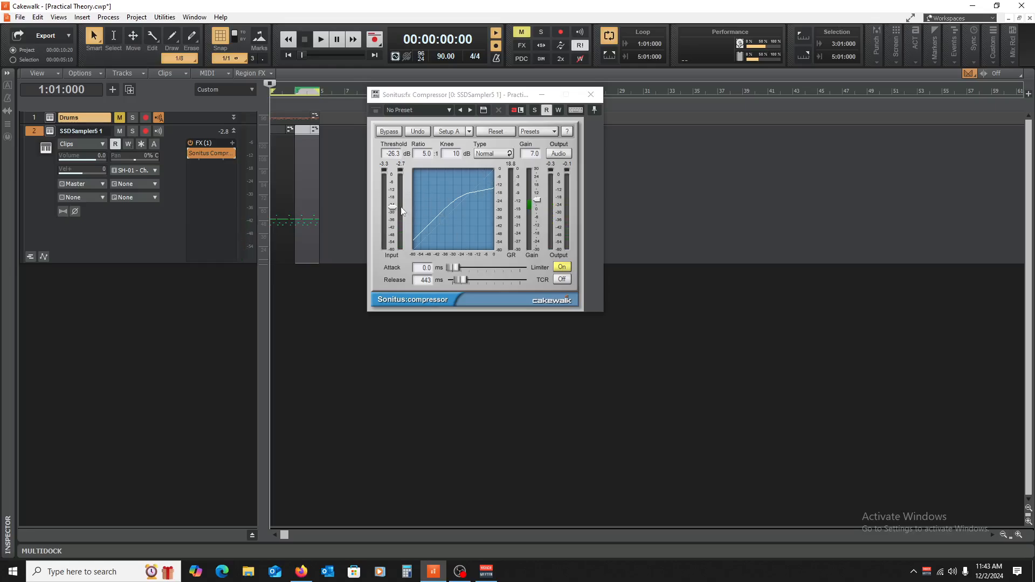
Step: Raise the compressor's threshold to -14.5 dB and lower its gain to 6.4, comparing the bypassed and enabled sound during playback
left_click_drag(393, 206, 392, 192)
key("space")
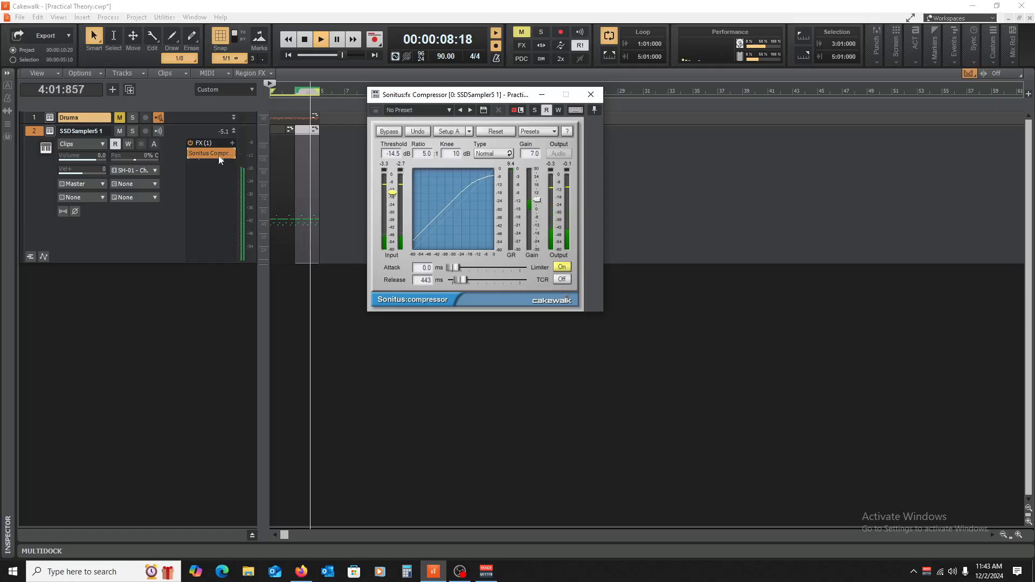
left_click(190, 153)
left_click(190, 153)
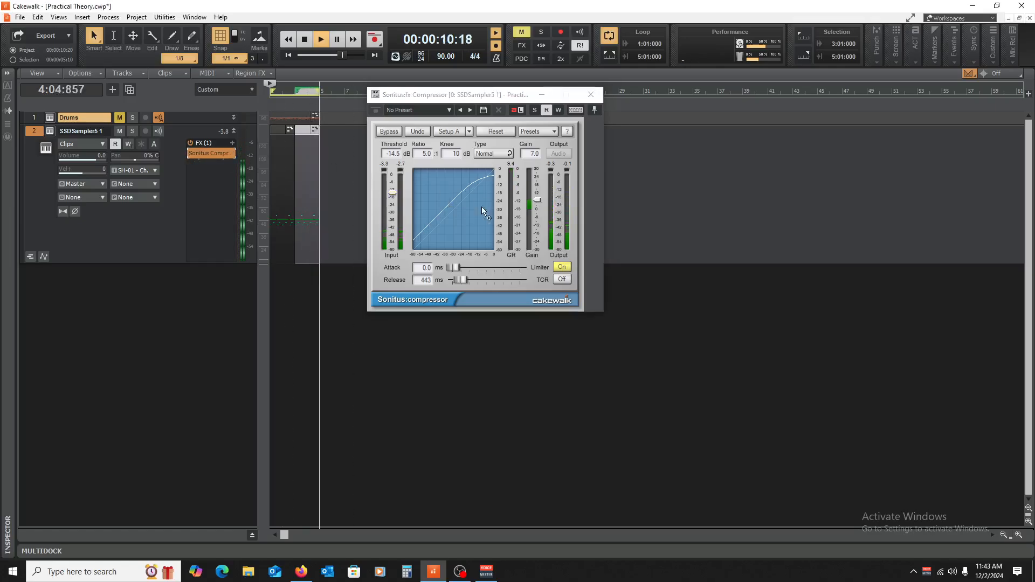
left_click_drag(537, 200, 537, 201)
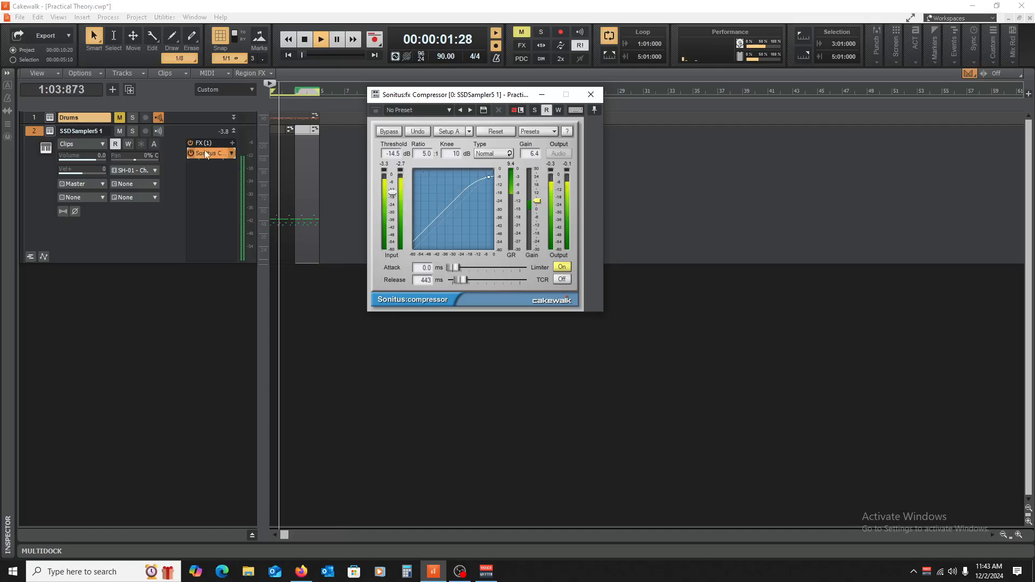
left_click(189, 153)
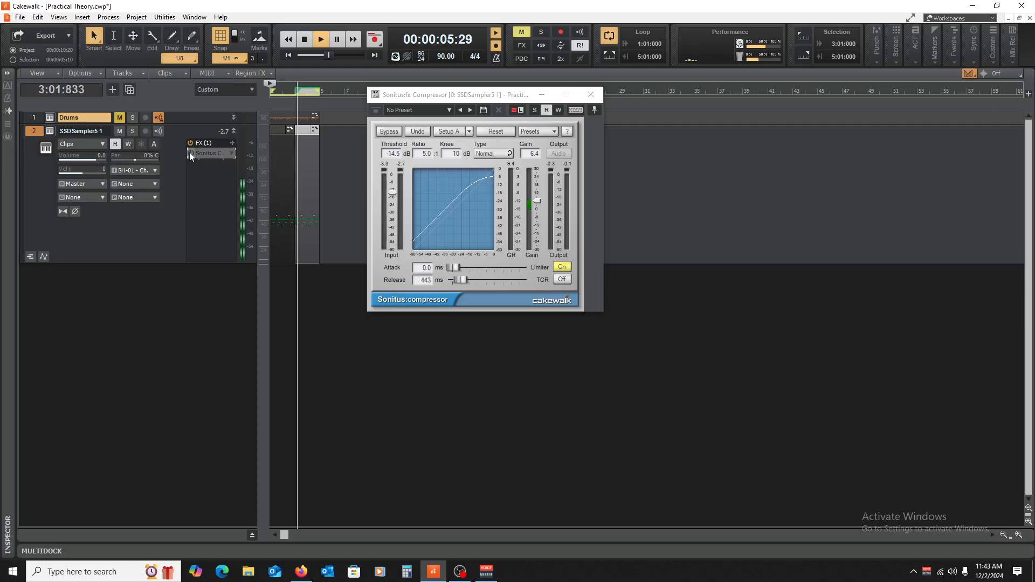
left_click(189, 153)
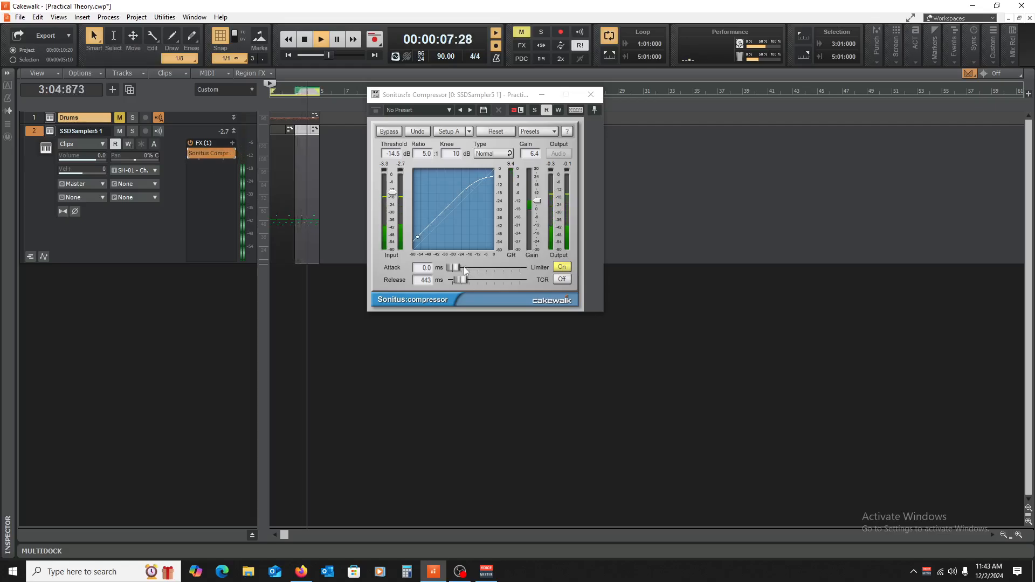
Step: Shorten the compressor's release to 35 ms and lengthen its attack to 12.3 ms during playback, and stop the transport
left_click_drag(453, 267, 454, 267)
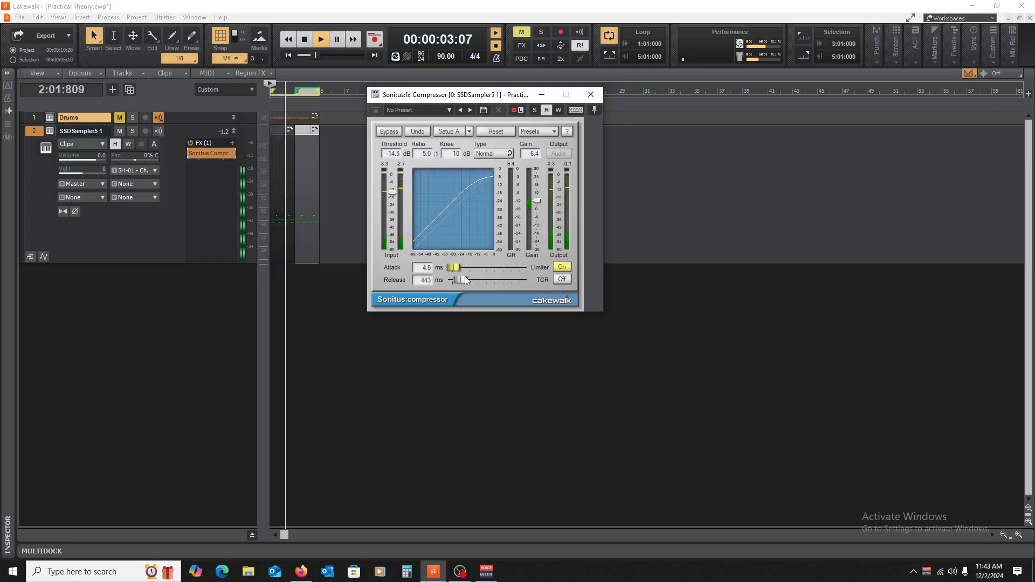
left_click_drag(462, 279, 454, 280)
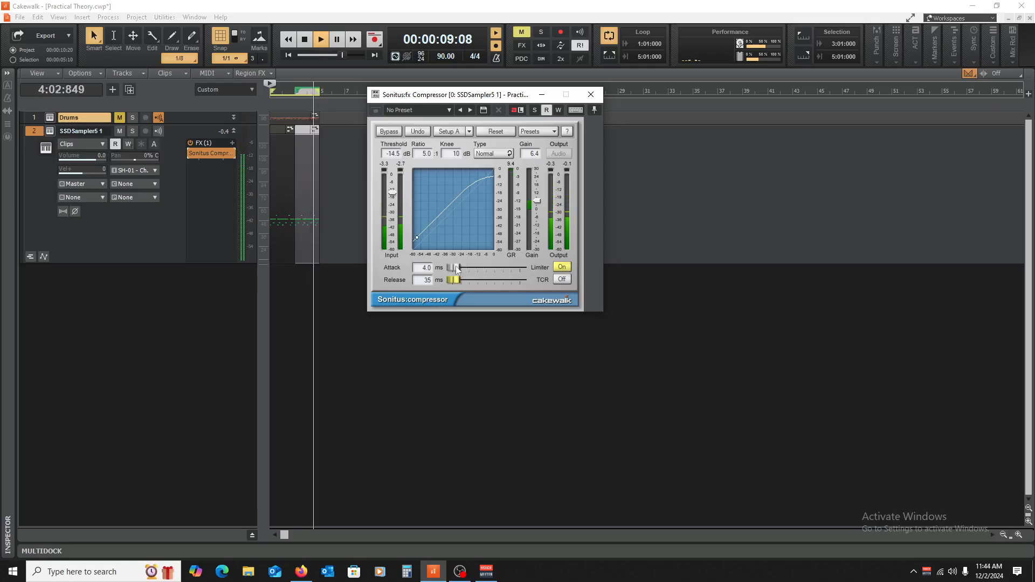
left_click_drag(454, 268, 455, 268)
key("space")
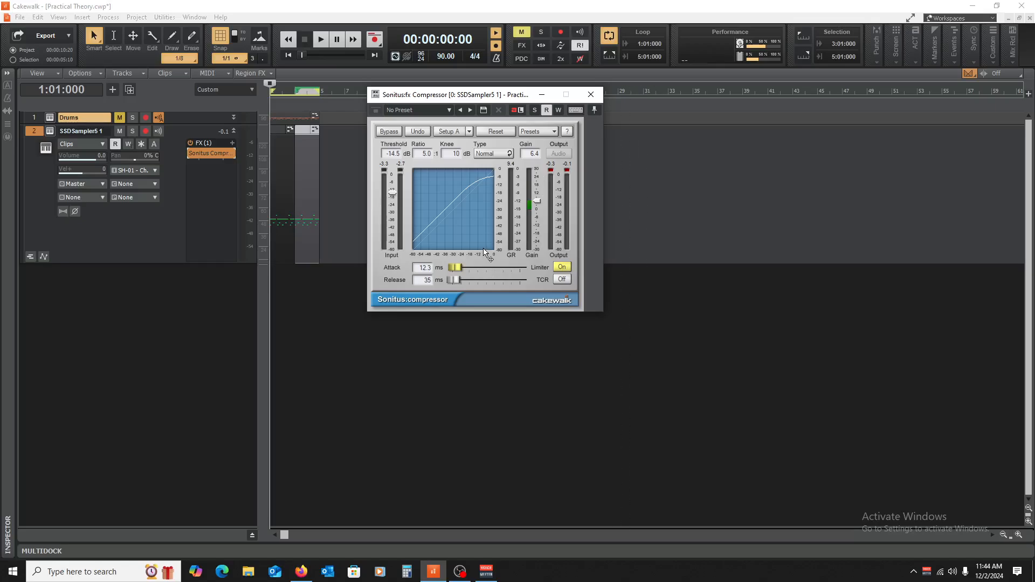
Step: Close the compressor and audition the snare drum of the SSDSampler5 kit, closing the sampler again
left_click(591, 95)
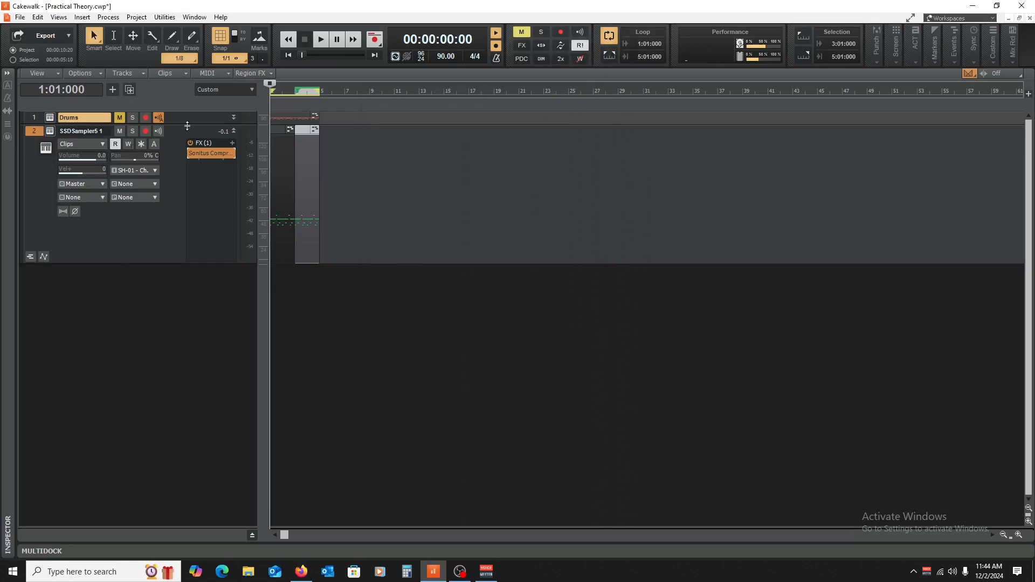
left_click(51, 132)
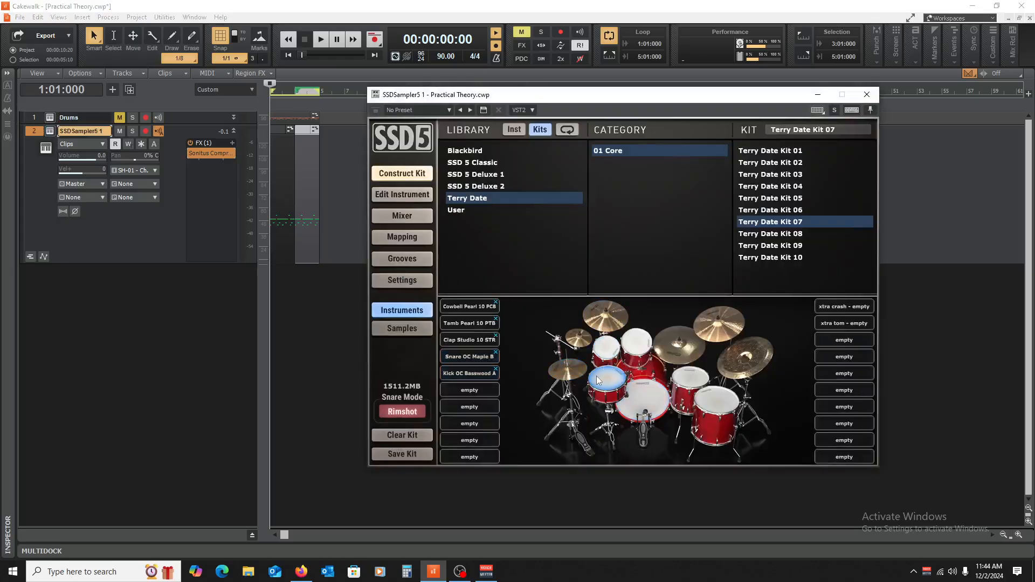
left_click(597, 380)
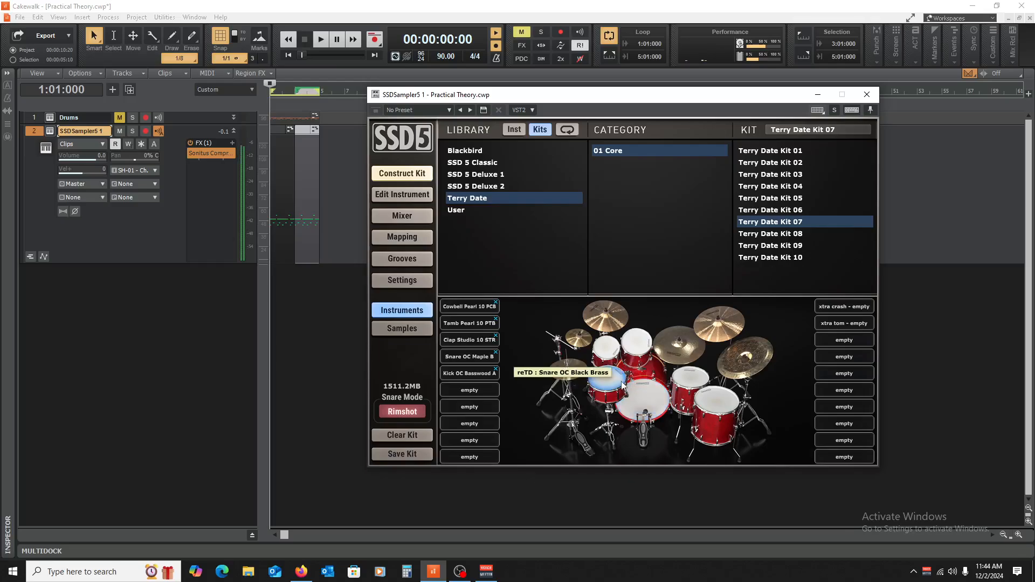
left_click(866, 94)
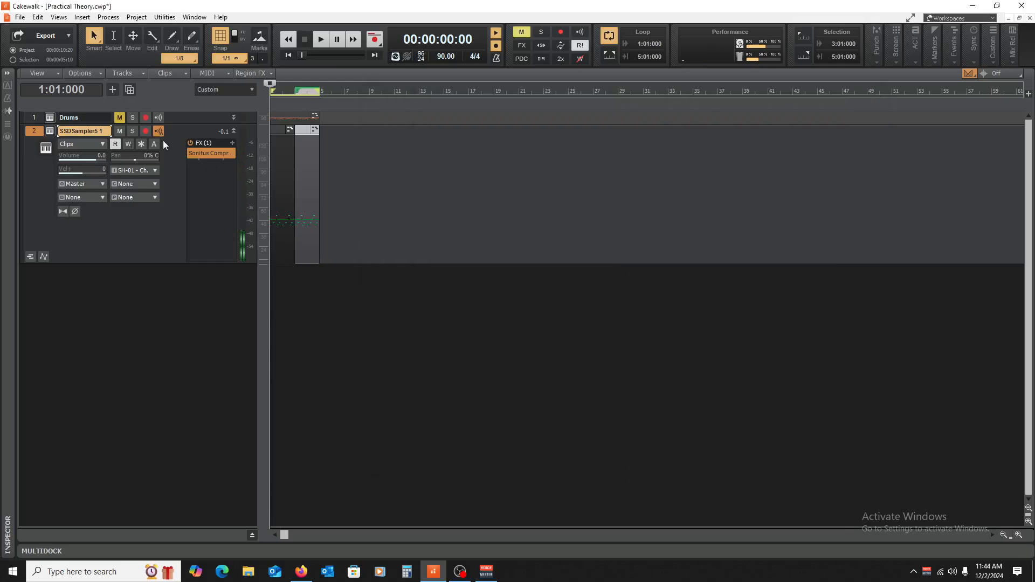
left_click(132, 131)
left_click(132, 131)
Step: Reopen the compressor and set threshold -45.8 dB, ratio 9.8:1, release 762 ms and attack 67.8 ms while the pattern plays
double_click(209, 154)
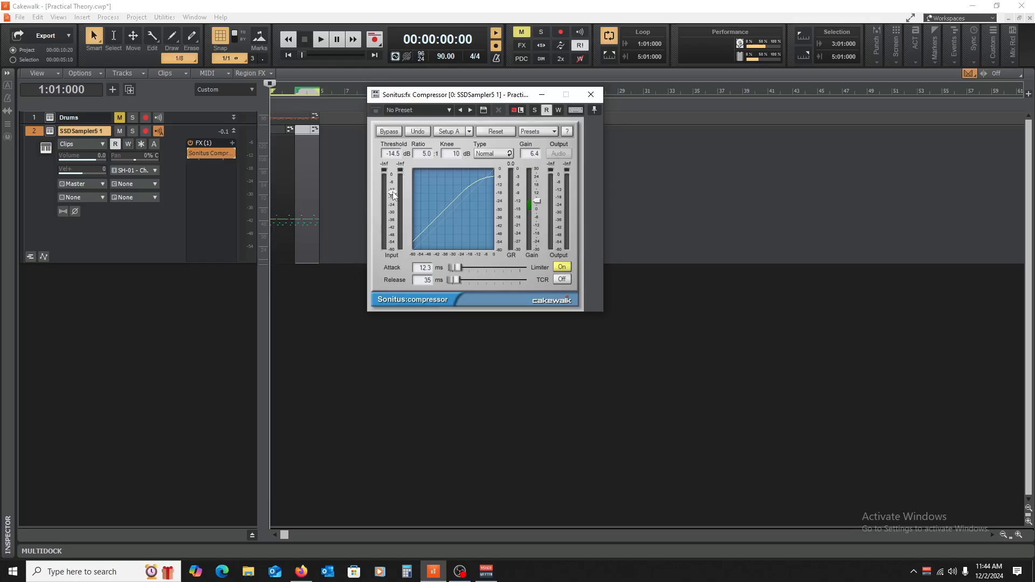
left_click_drag(392, 192, 392, 226)
key("space")
left_click_drag(424, 154, 438, 186)
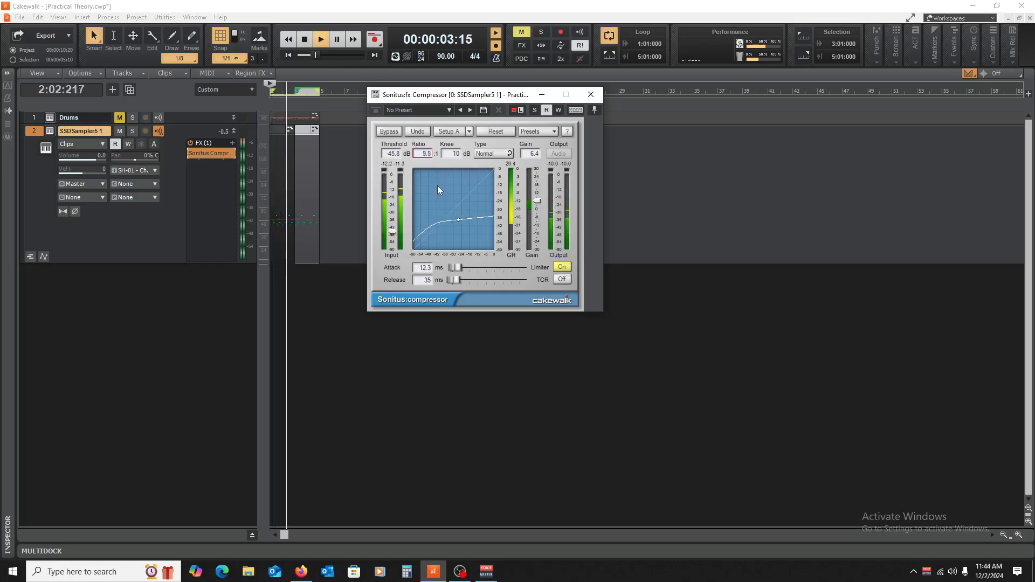
left_click_drag(455, 280, 466, 280)
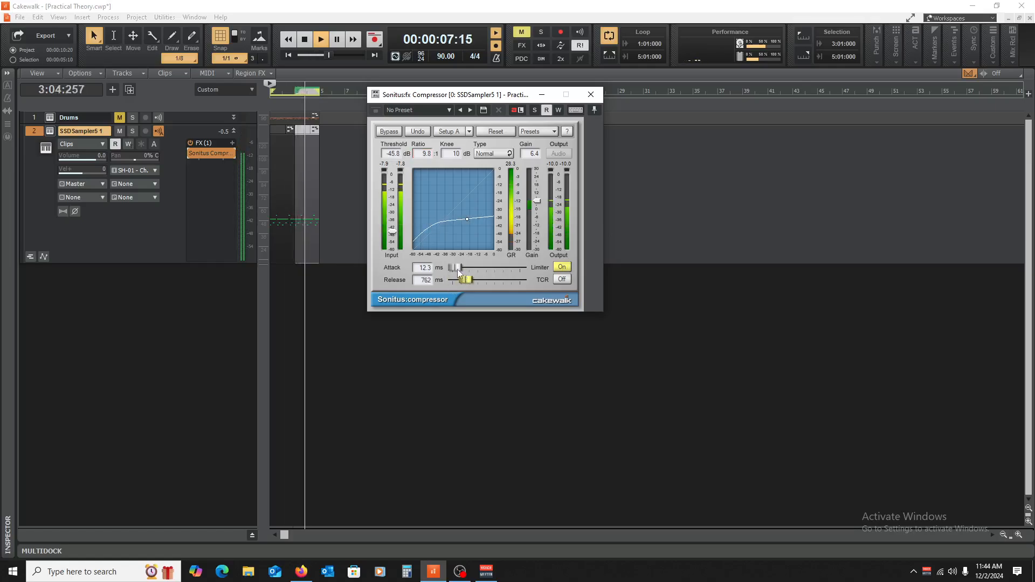
left_click_drag(455, 268, 467, 267)
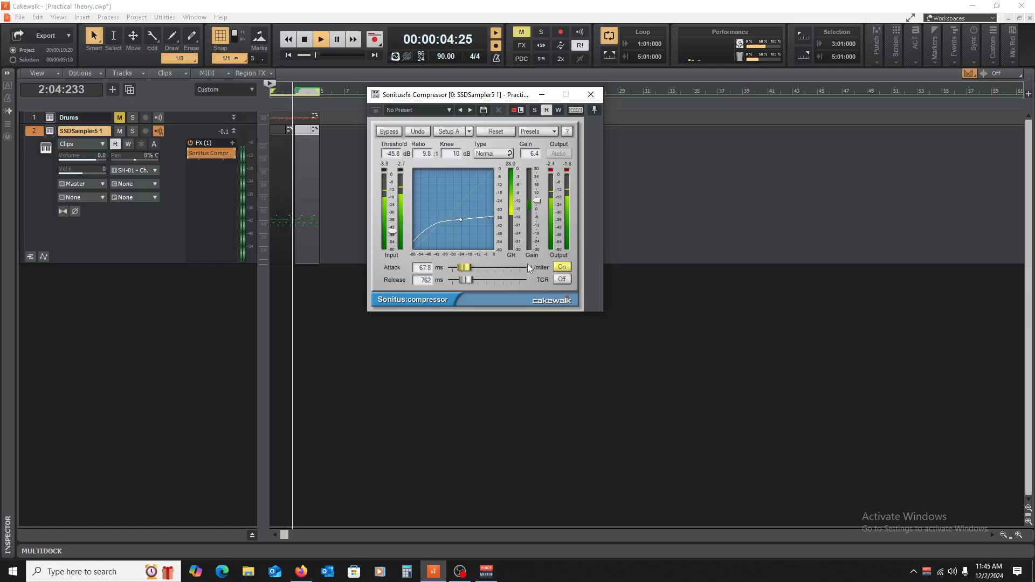
Step: Compare the playback with the compressor bypassed and enabled at the 67.8 ms attack and 762 ms release
left_click(190, 154)
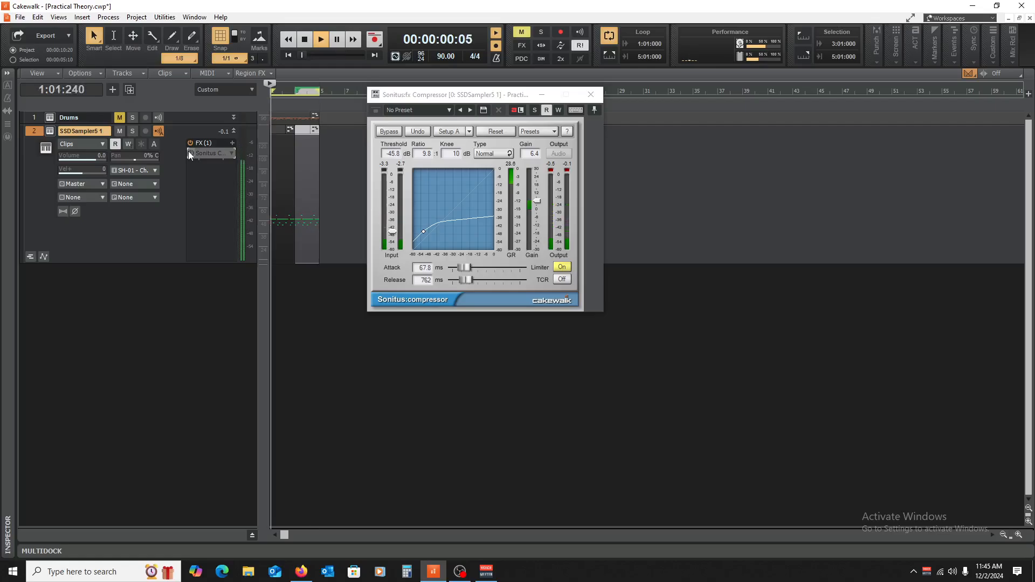
left_click(190, 154)
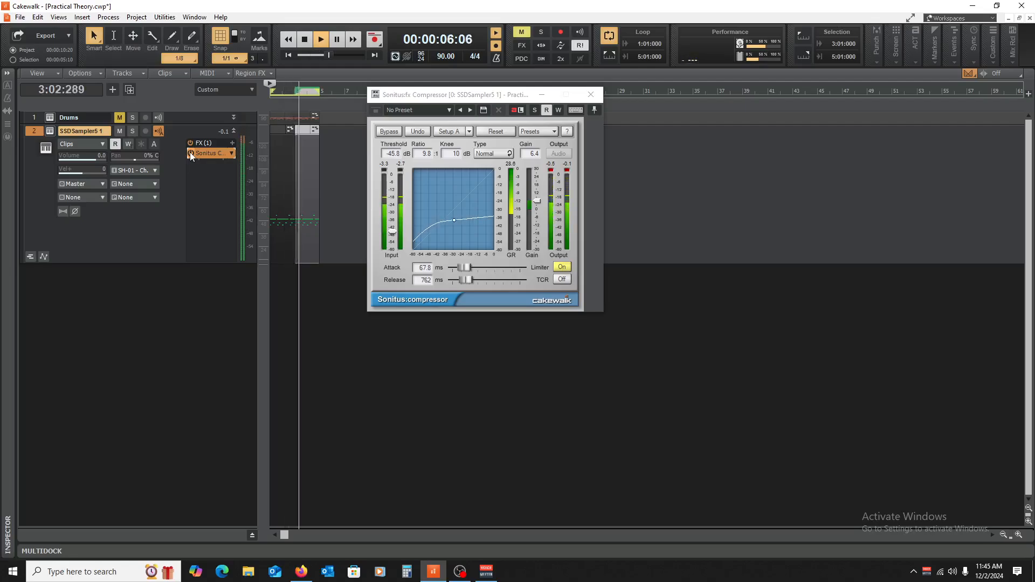
key("space")
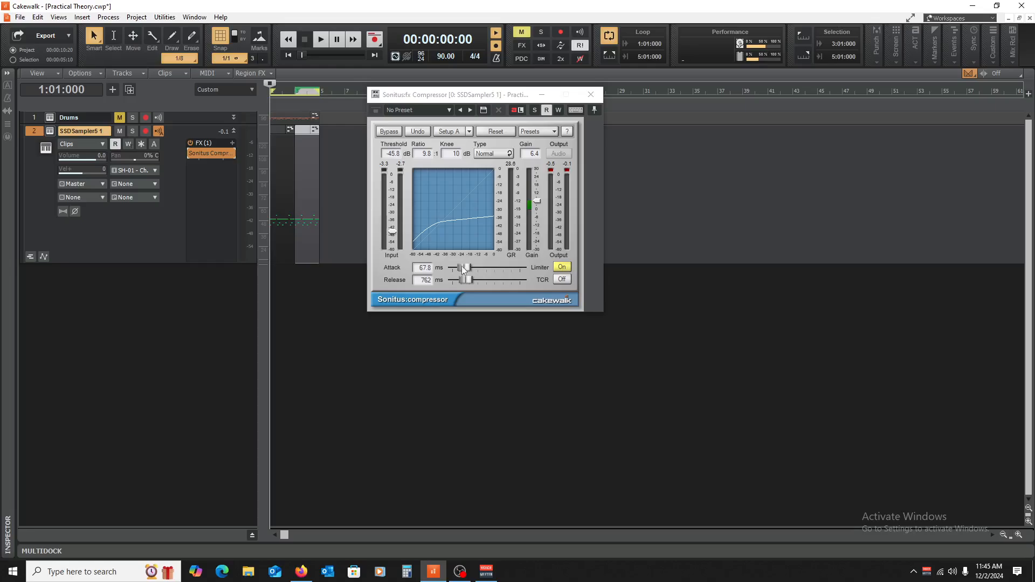
Step: Shorten the compressor's attack to 0.0 ms and release to 1 ms, and raise its gain to 10.4 during playback
left_click_drag(466, 268, 464, 268)
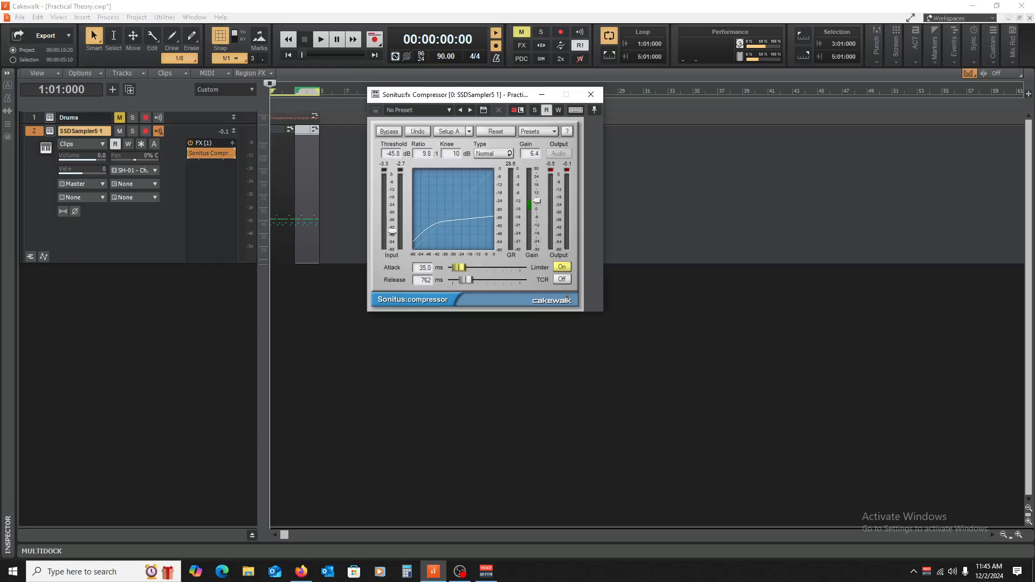
key("space")
mouse_move(455, 268)
left_mouse_down()
mouse_move(441, 268)
mouse_move(452, 280)
left_mouse_up()
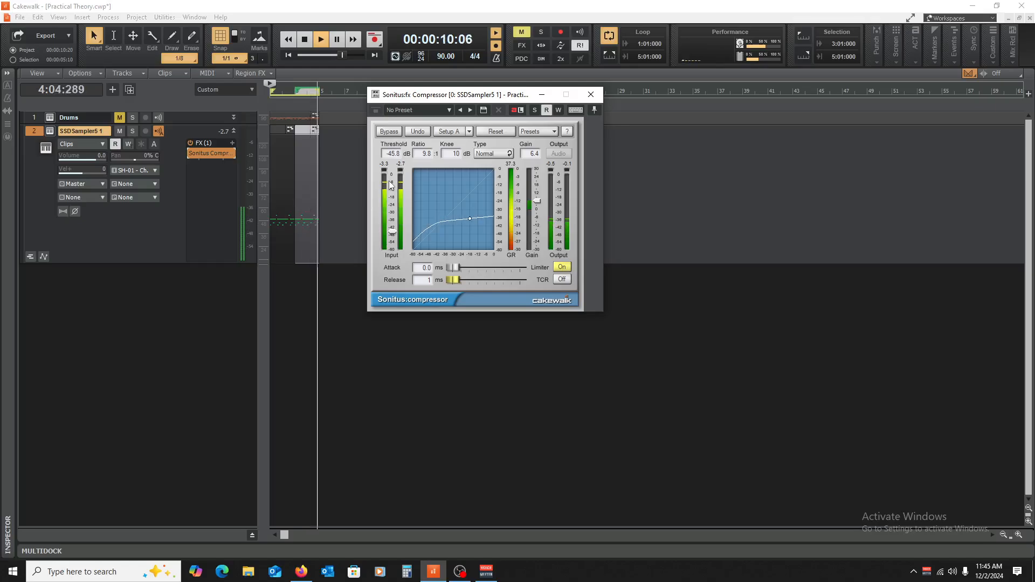
left_click_drag(537, 200, 526, 193)
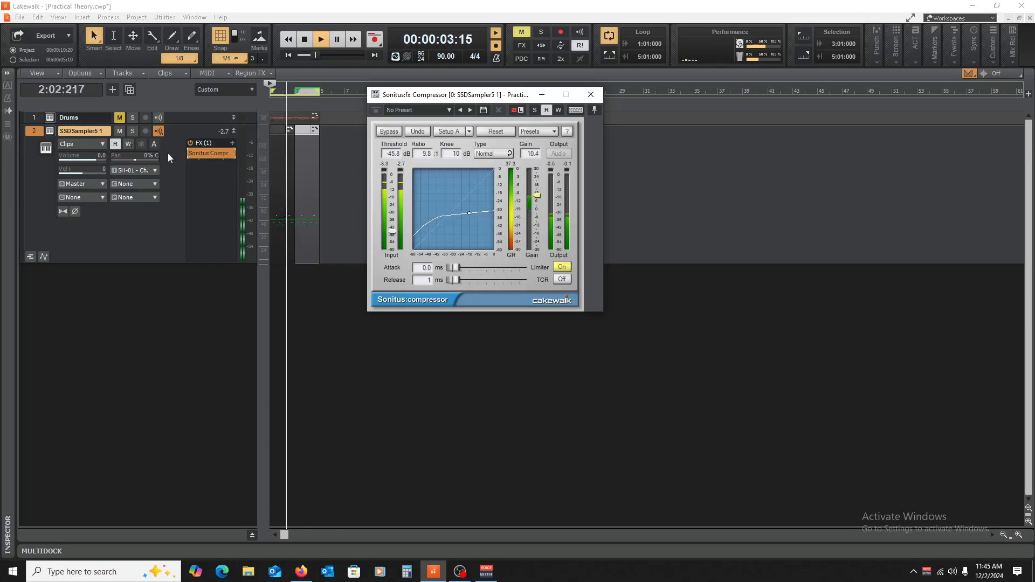
Step: Compare the bypassed and enabled sound, stop playback and lower the compressor's threshold to -59.6 dB
left_click(189, 153)
left_click(188, 153)
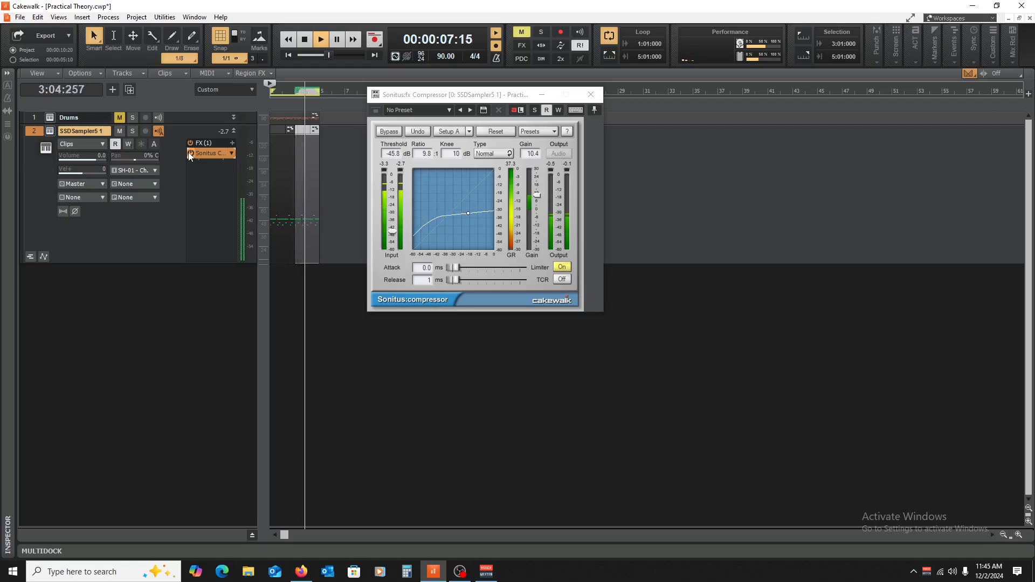
key("space")
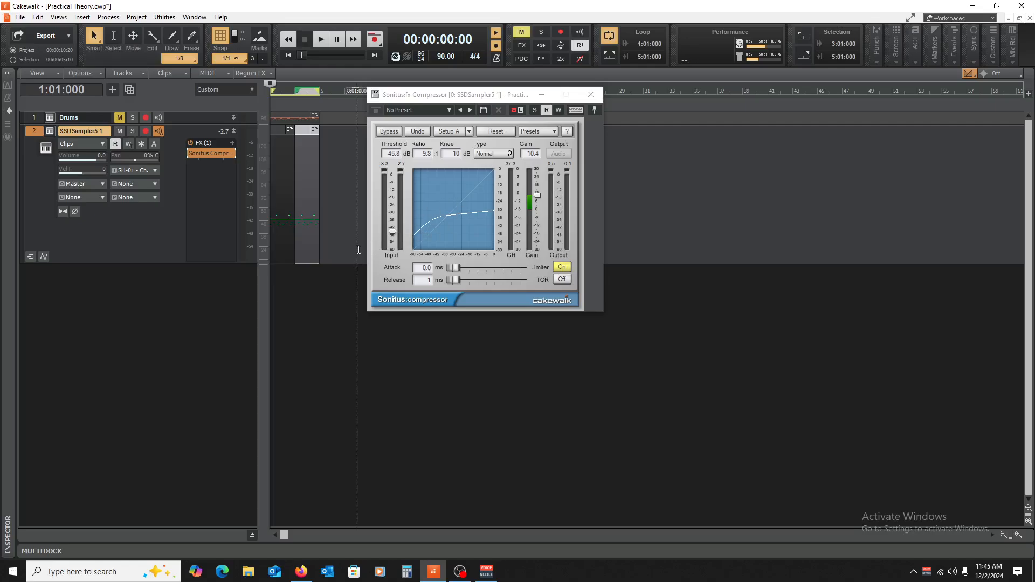
left_click_drag(392, 231, 393, 248)
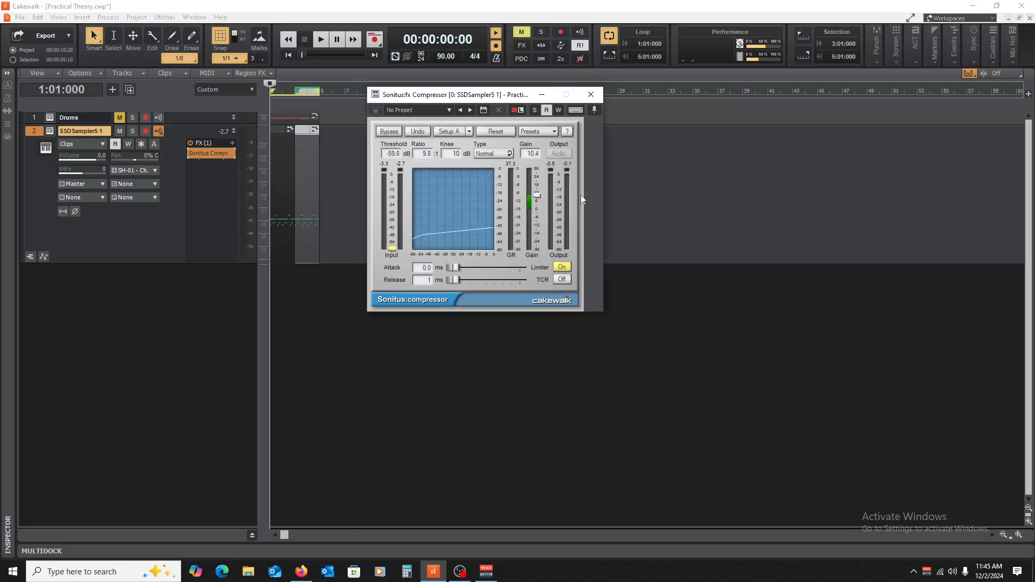
Step: Raise the compressor's gain to 21.1 during playback, compare the bypassed and enabled sound, and stop playback
key("space")
left_click_drag(536, 196, 536, 180)
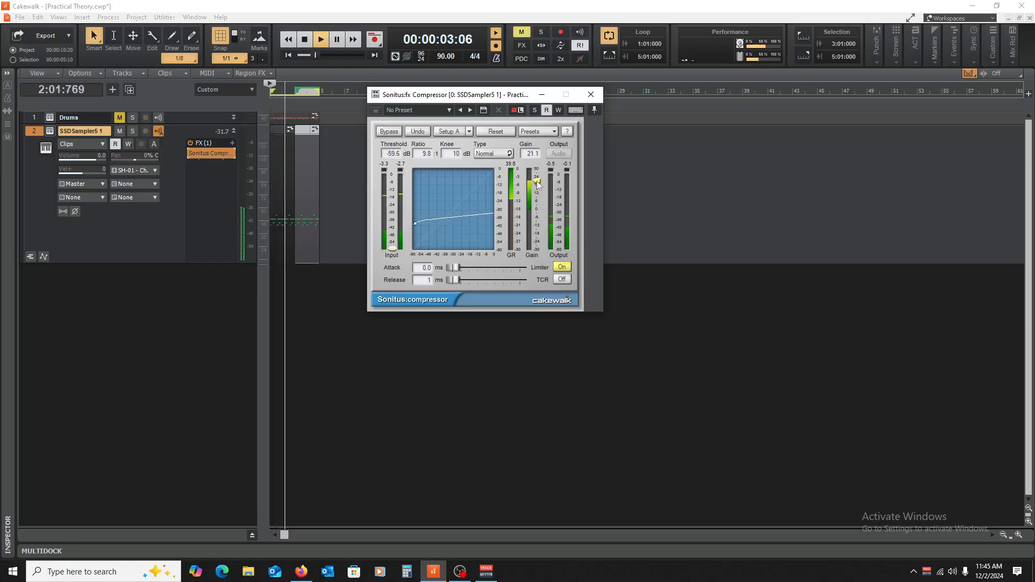
left_click(191, 154)
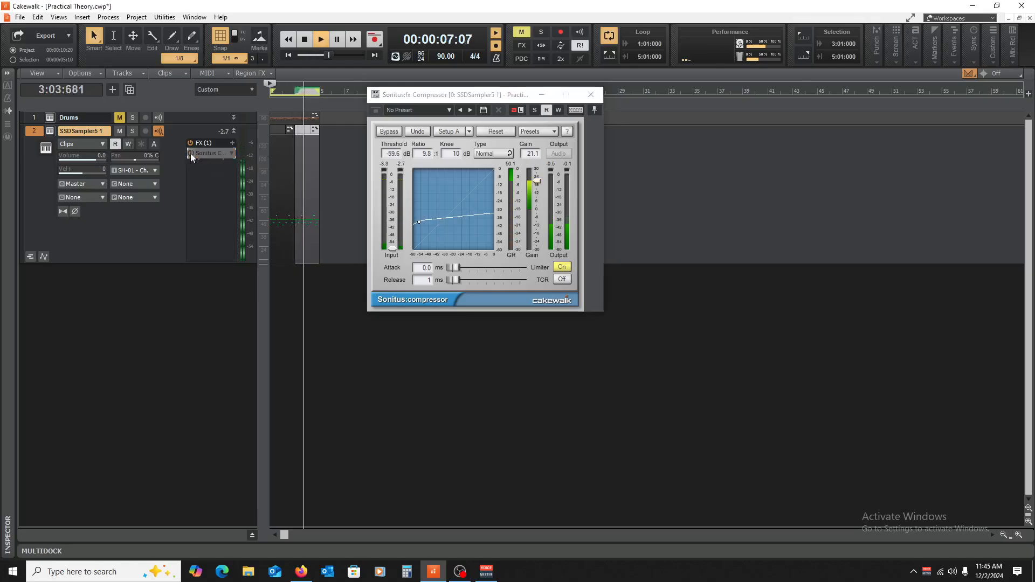
left_click(191, 154)
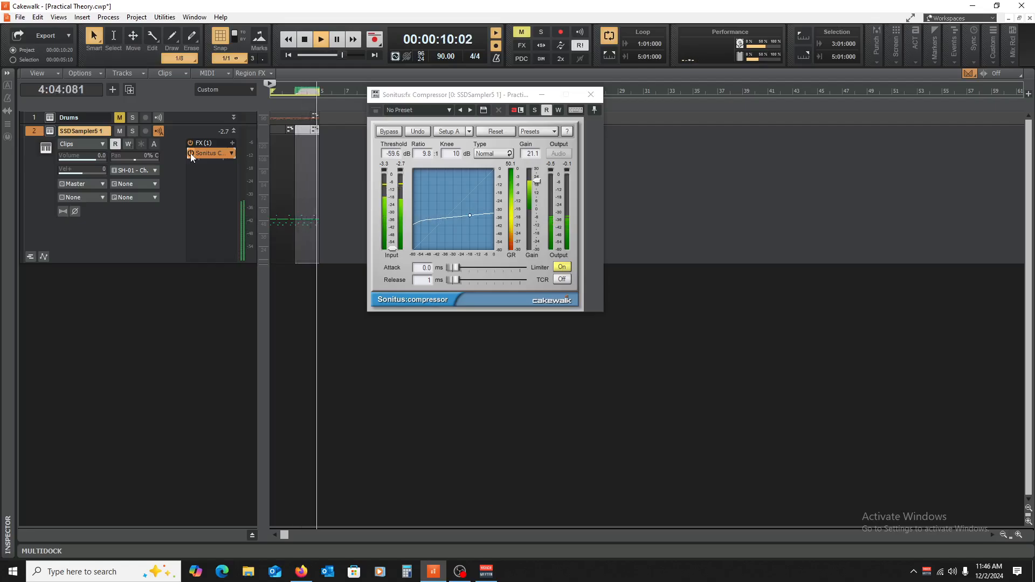
key("space")
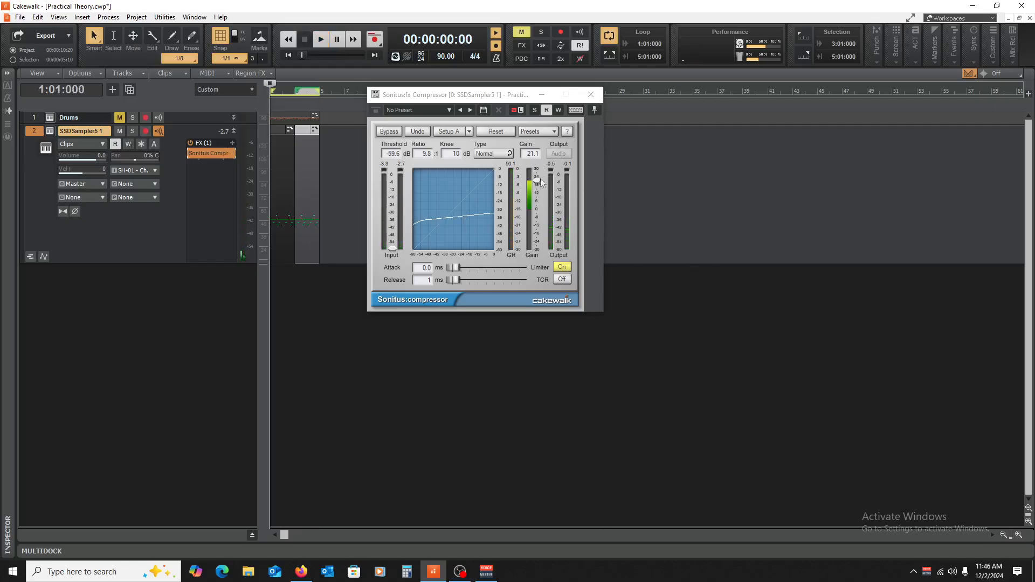
Step: Set the attack to 0.1 ms, and during playback adjust the threshold to -49.4 dB and the gain to 14.3
left_click_drag(542, 183, 537, 214)
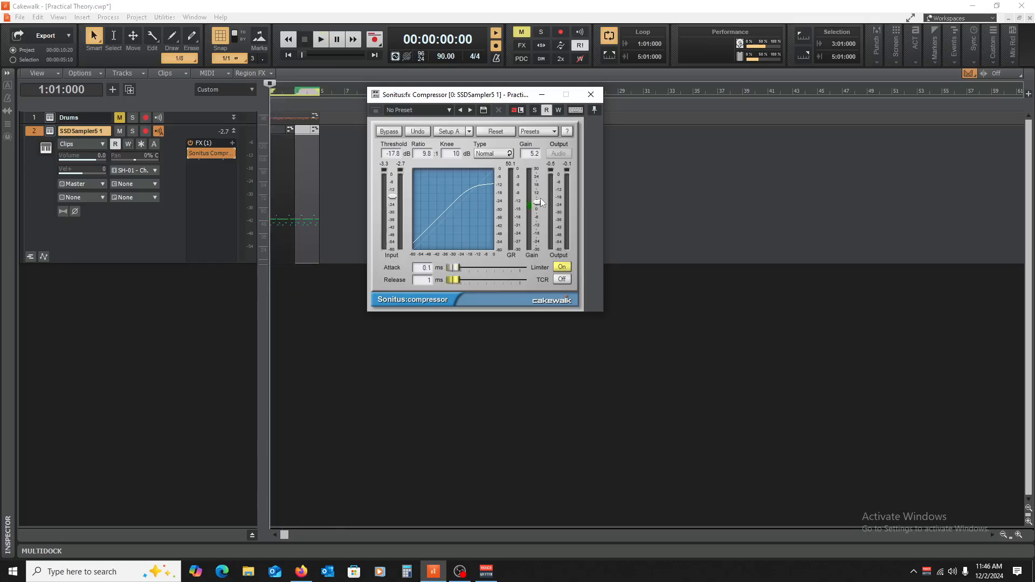
key("space")
left_click_drag(392, 195, 392, 236)
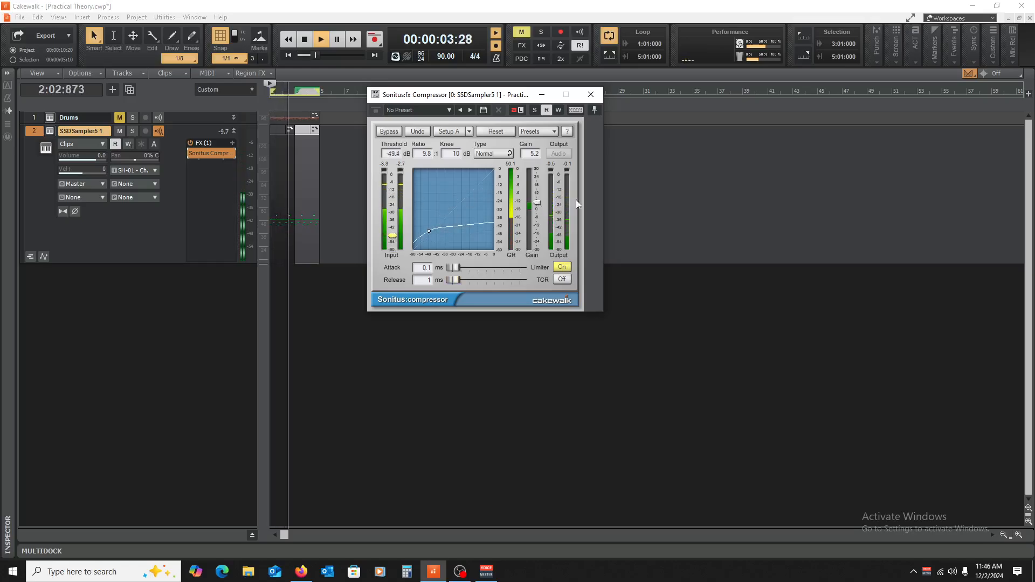
left_click_drag(537, 202, 536, 190)
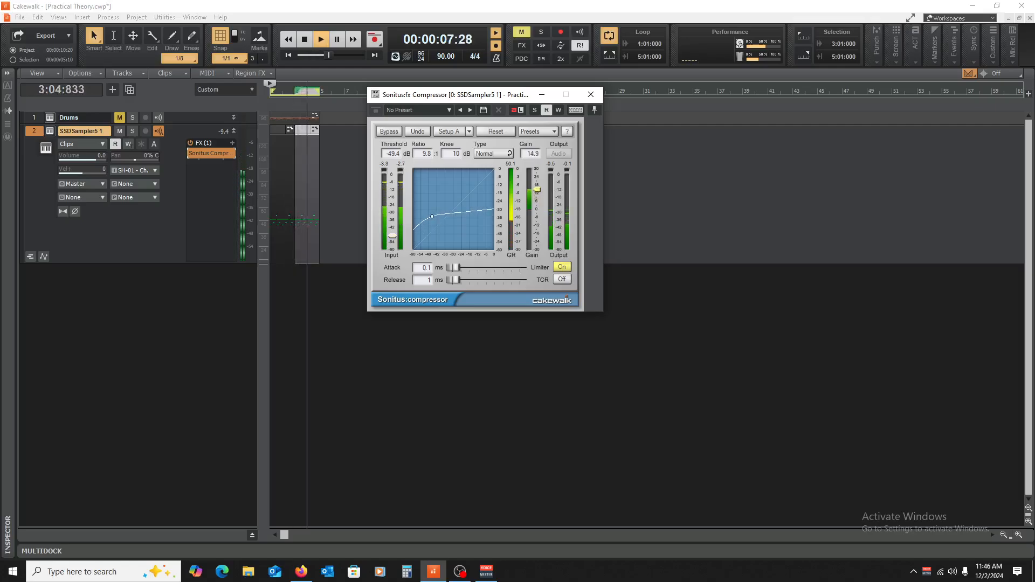
Step: Compare the playback with the compressor bypassed and enabled at the 0.1 ms attack, then stop playback
left_click(190, 154)
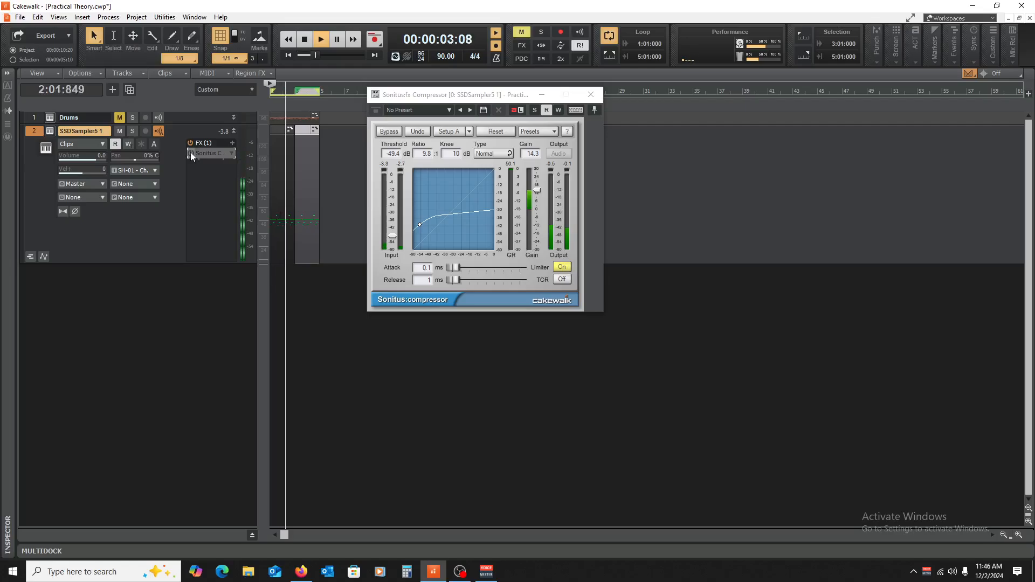
left_click(190, 154)
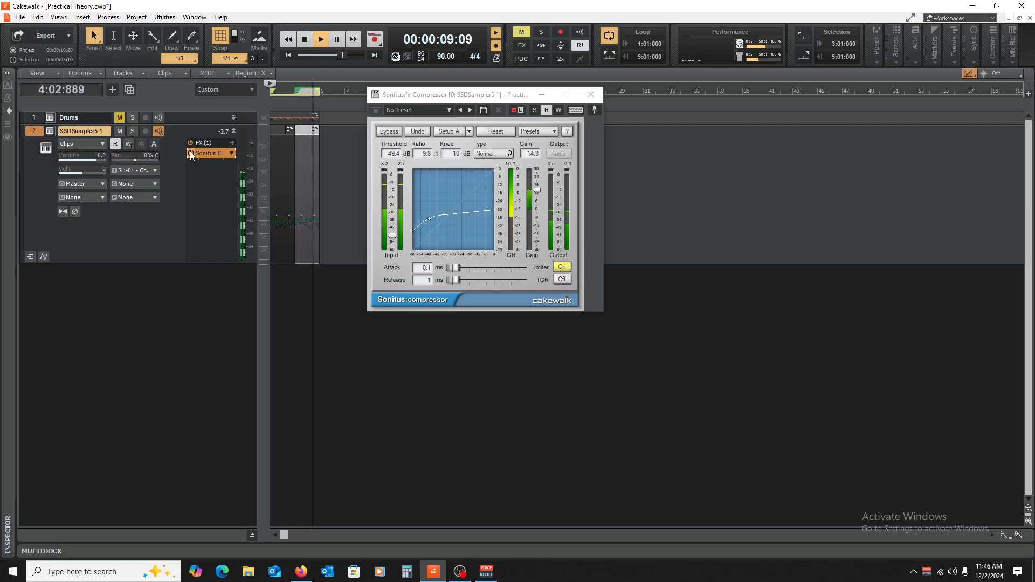
key("space")
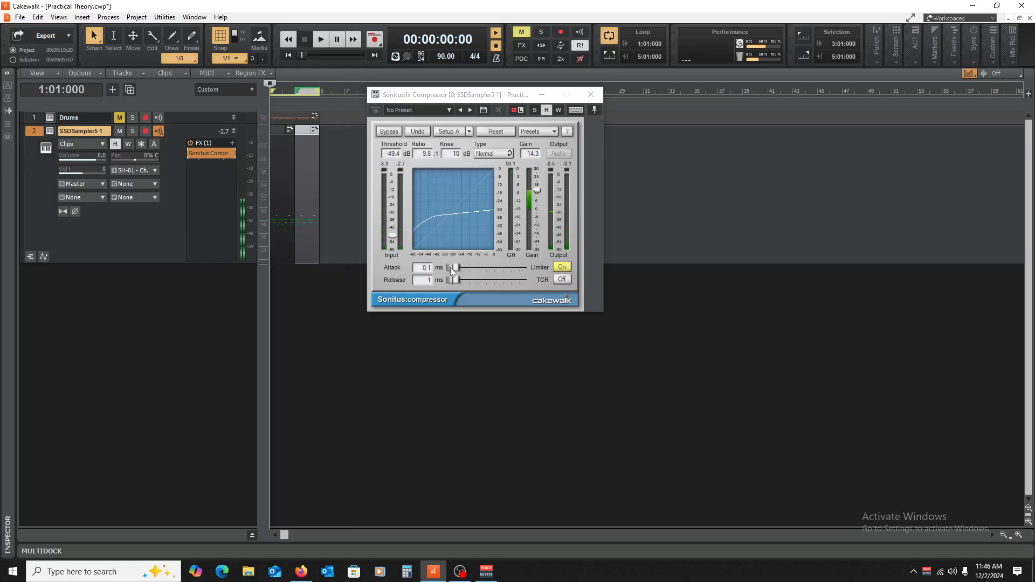
Step: Lengthen the compressor's attack to 17.8 ms, lower its gain to 5.6 while comparing the bypassed sound, and stop playback
left_click_drag(454, 268, 457, 267)
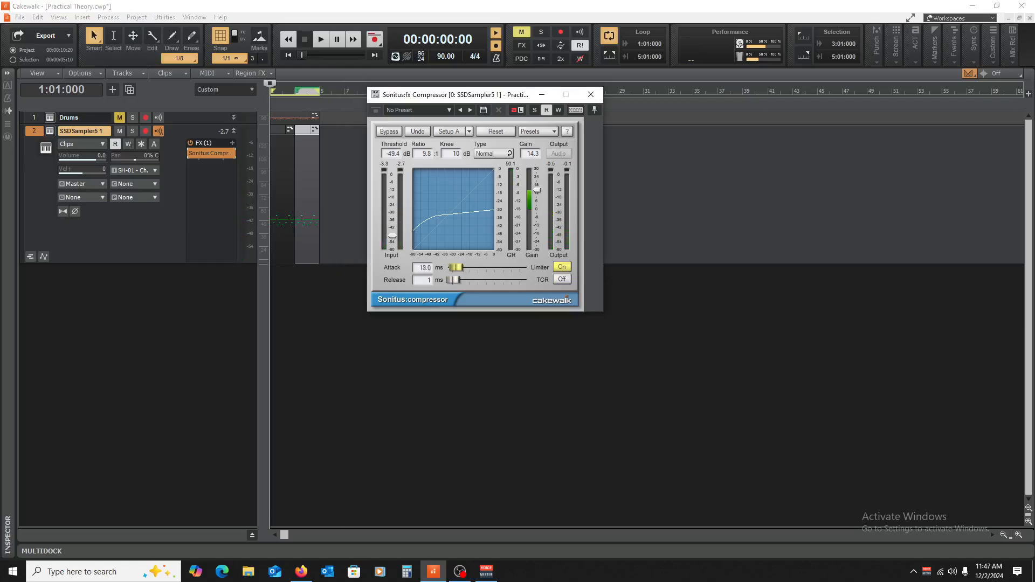
key("space")
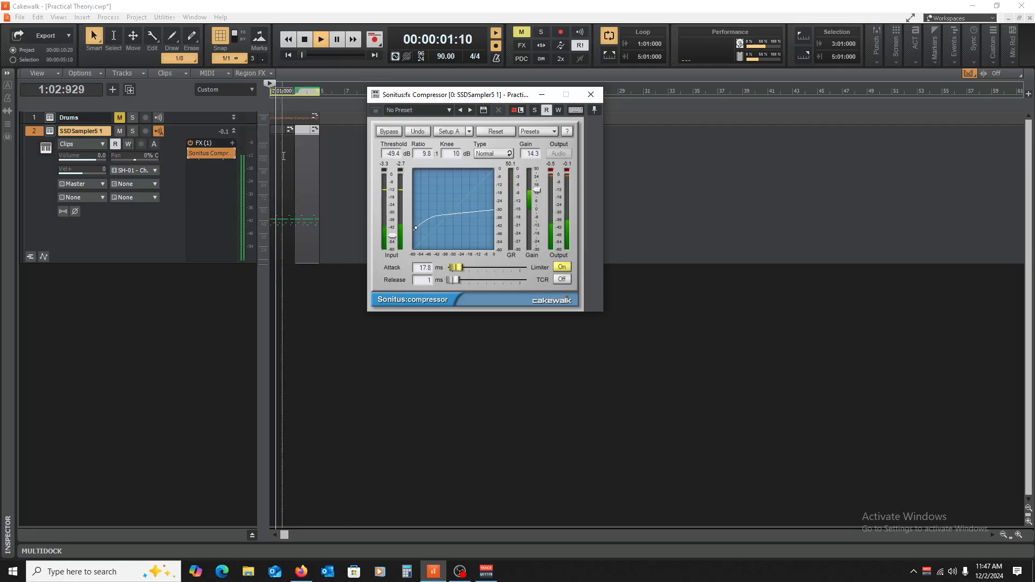
left_click_drag(537, 190, 537, 200)
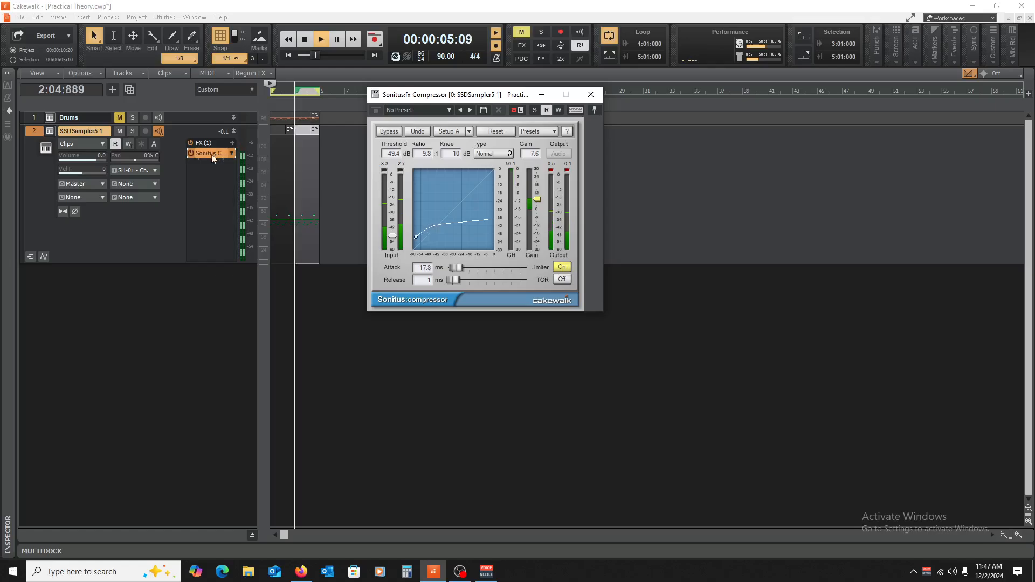
left_click(192, 153)
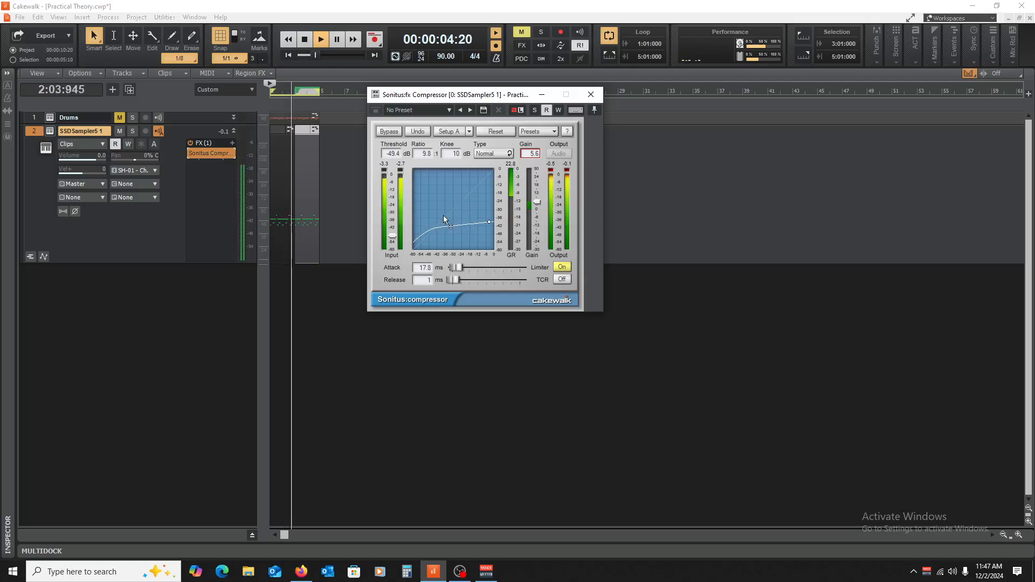
key("space")
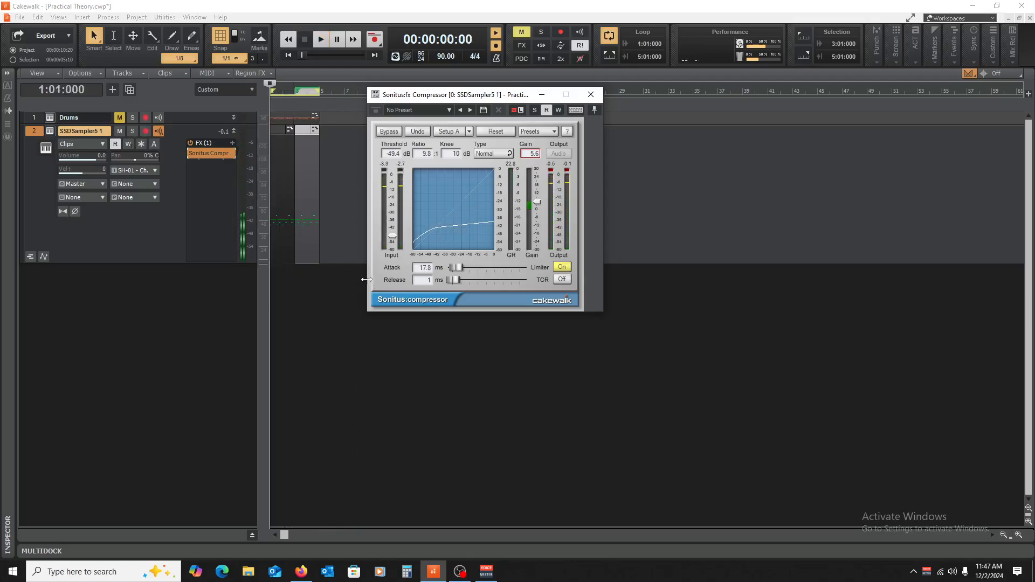
Step: Close the compressor, collapse and mute the SSDSampler5 track, and expand and unmute the Drums track
left_click(590, 95)
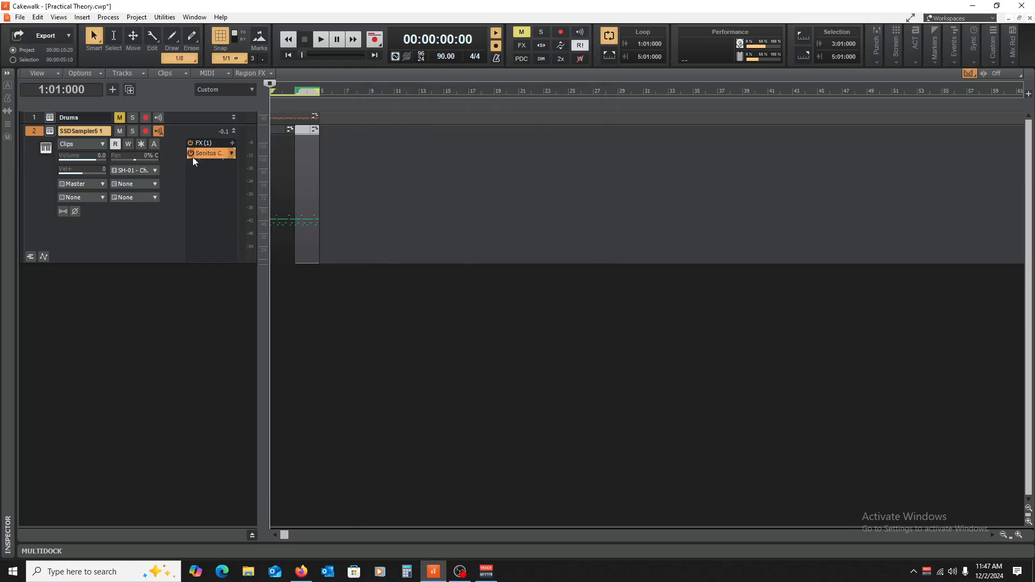
left_click(234, 131)
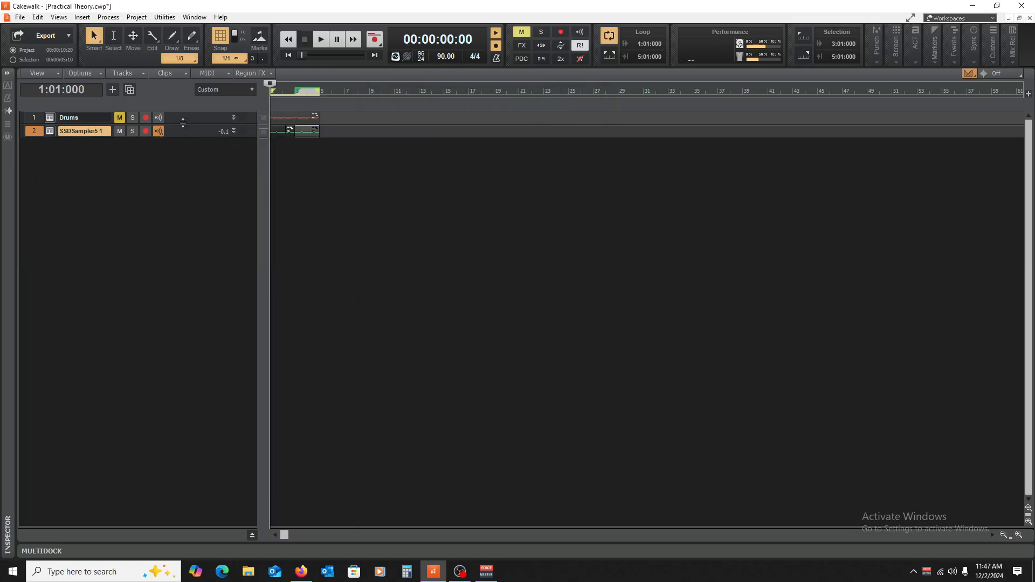
left_click(121, 131)
left_click_drag(190, 123, 201, 192)
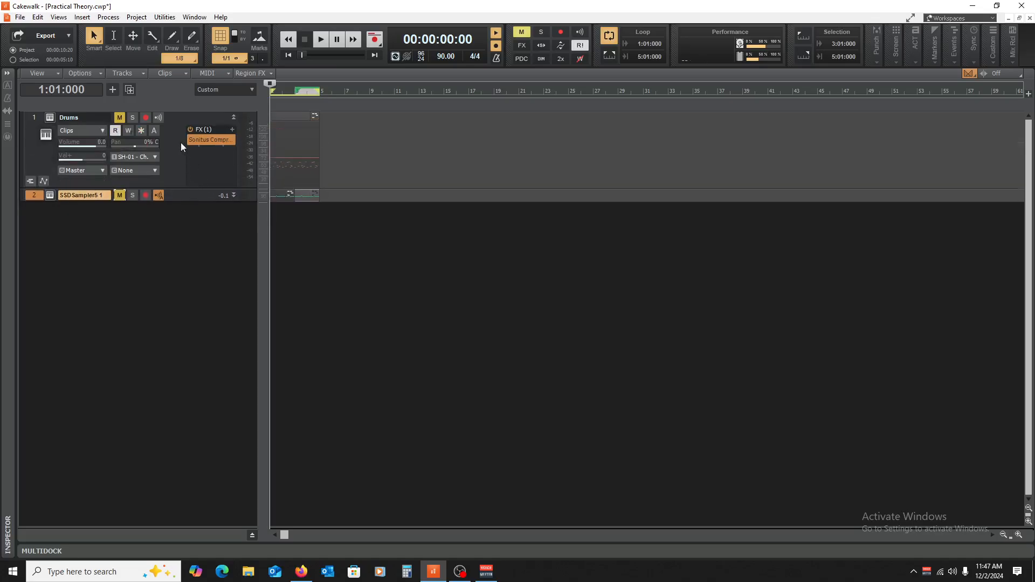
left_click(119, 117)
Step: Open the Drums track's compressor during playback and set attack 0.0 ms, release 1 ms, threshold -60.0 dB, ratio 5.8:1 and gain 17.3
key("space")
double_click(210, 140)
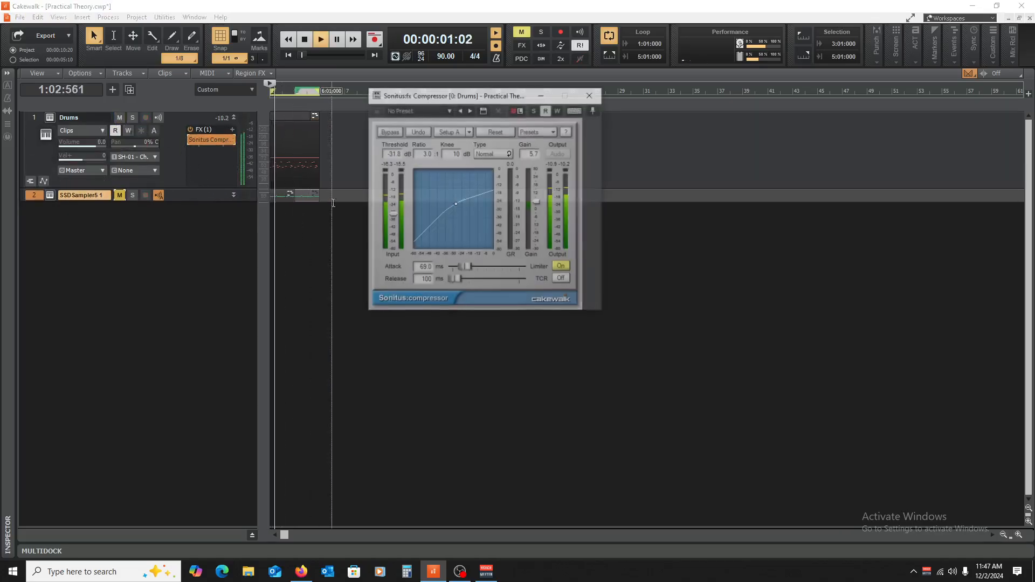
mouse_move(467, 268)
left_mouse_down()
mouse_move(451, 268)
mouse_move(450, 280)
left_mouse_up()
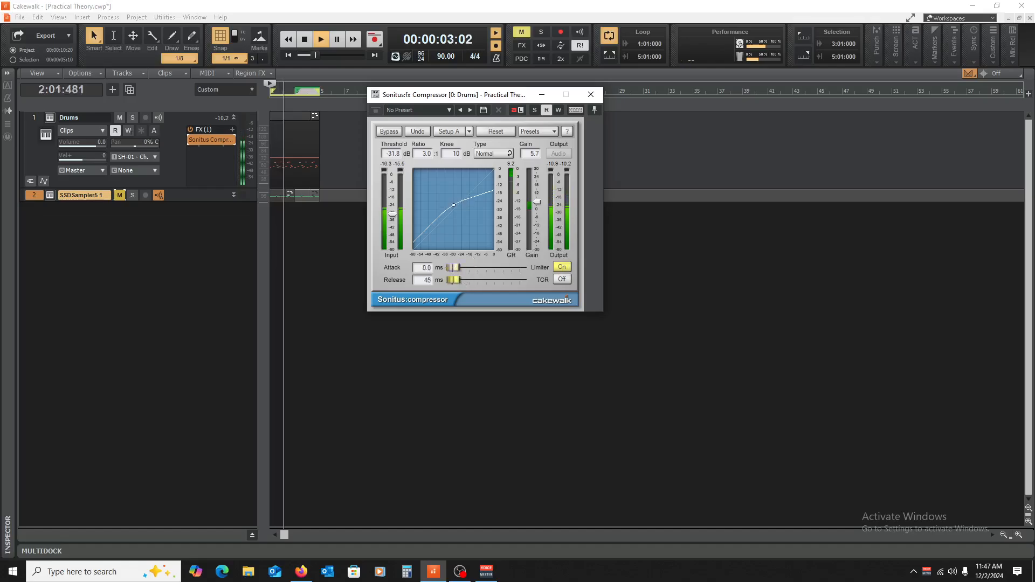
left_click_drag(392, 214, 393, 250)
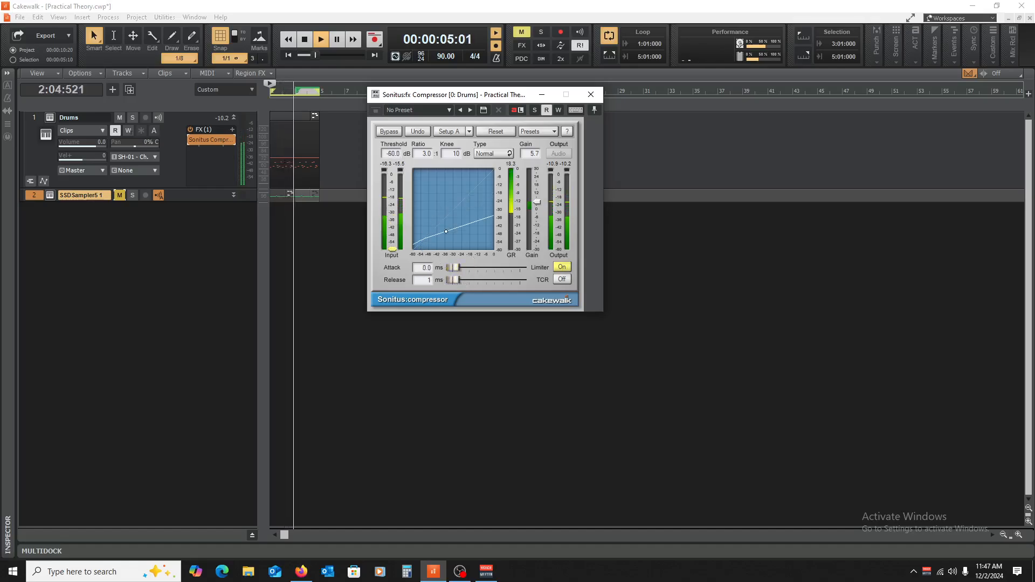
left_click_drag(426, 143, 429, 170)
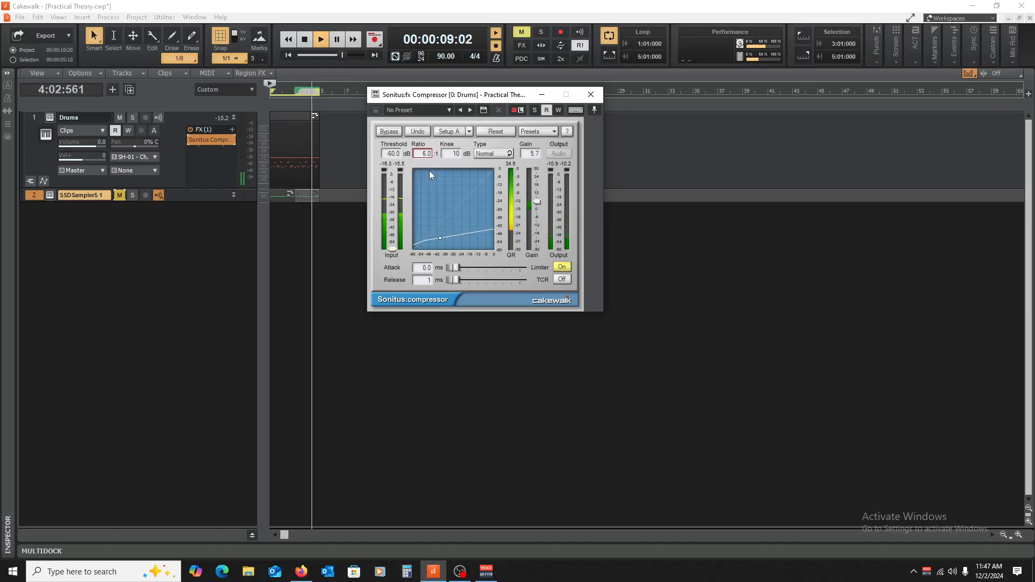
left_click_drag(537, 202, 536, 186)
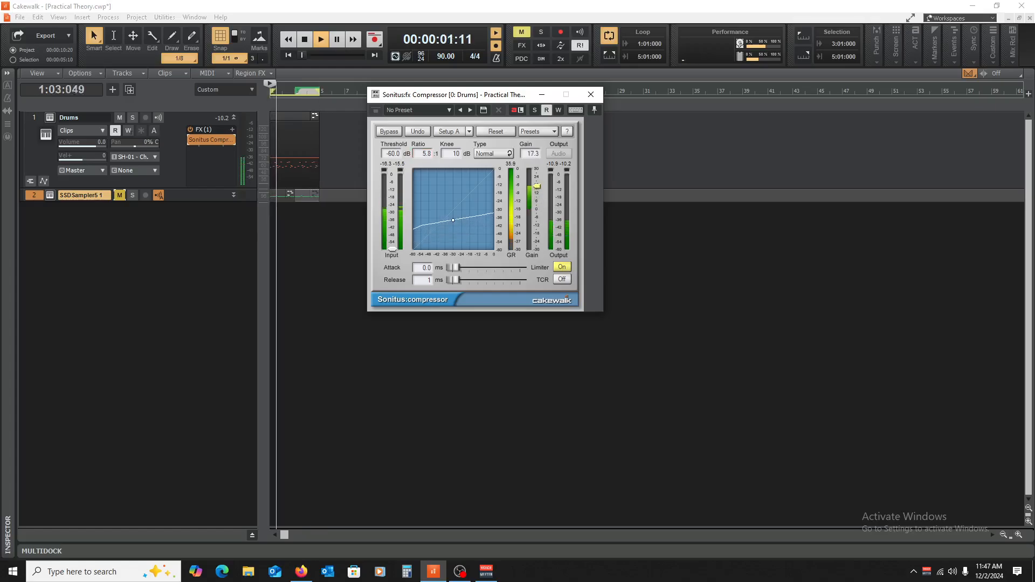
Step: Compare the Drums playback with its compressor bypassed and enabled at the 0.0 ms attack, then stop playback
left_click(191, 140)
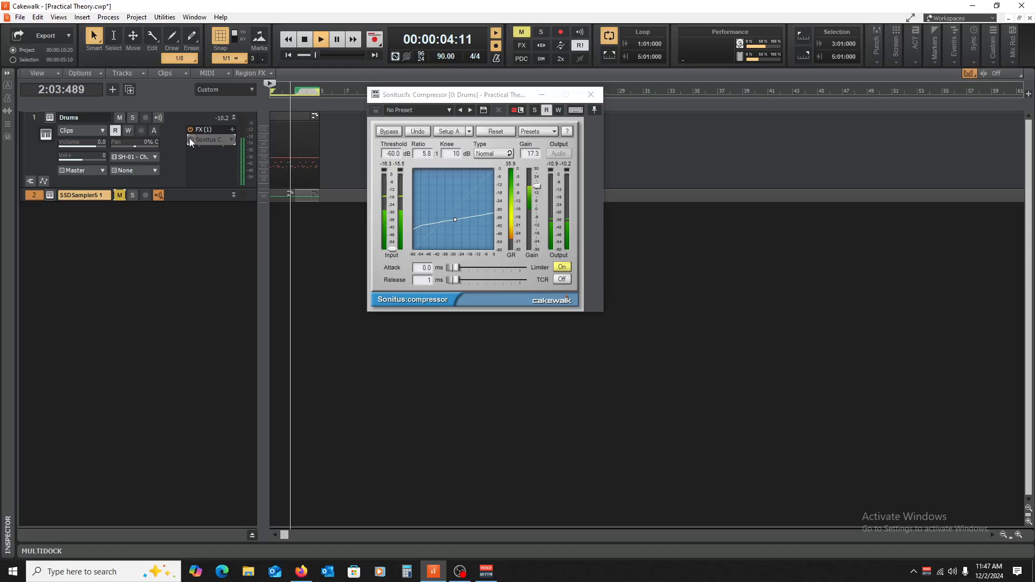
left_click(190, 140)
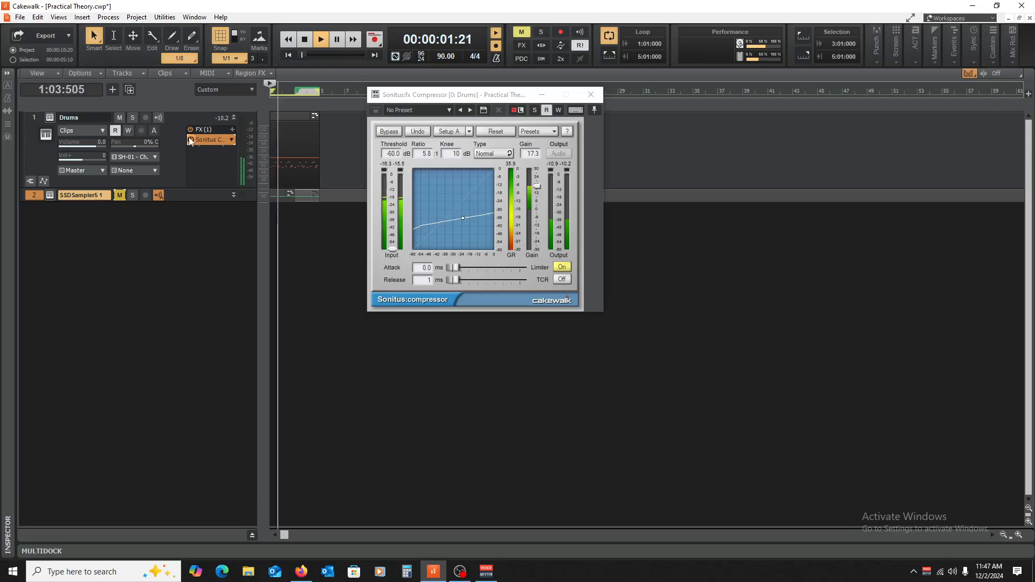
key("space")
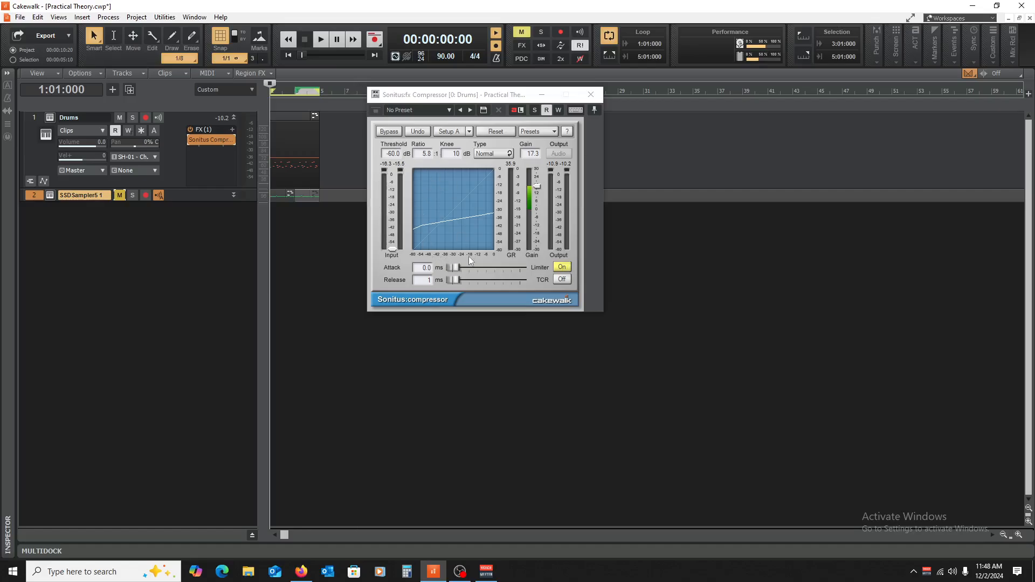
Step: Lengthen the Drums compressor's attack to 17.0 ms during playback, raise its threshold to -28.9 dB after stopping, and close it
key("space")
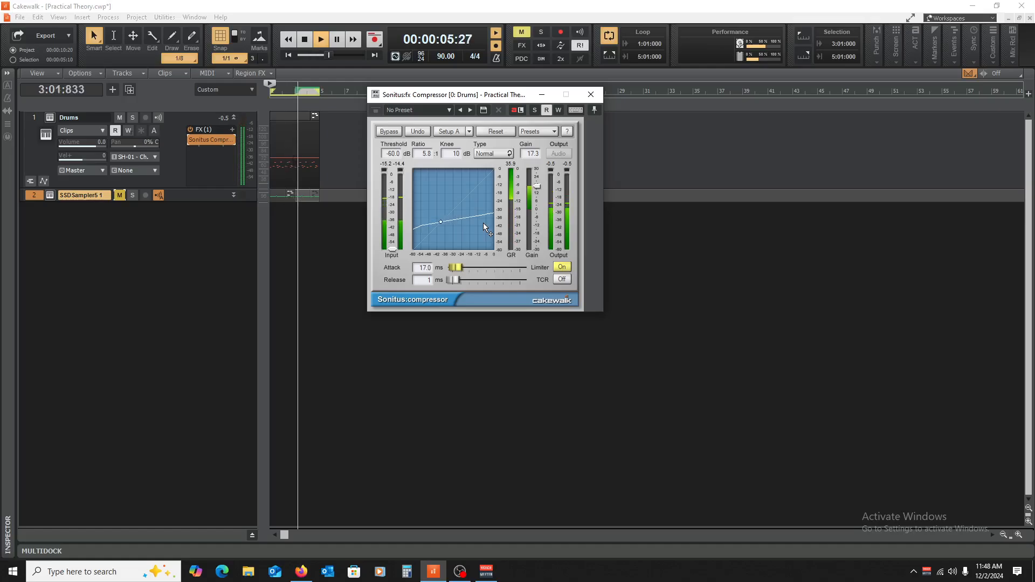
key("space")
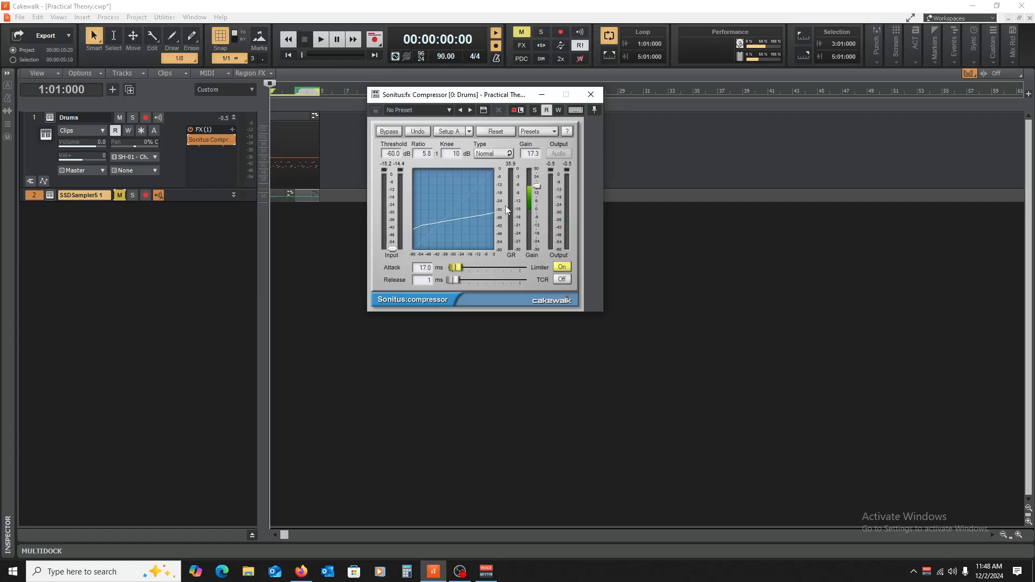
left_click(591, 95)
double_click(214, 140)
left_click(591, 95)
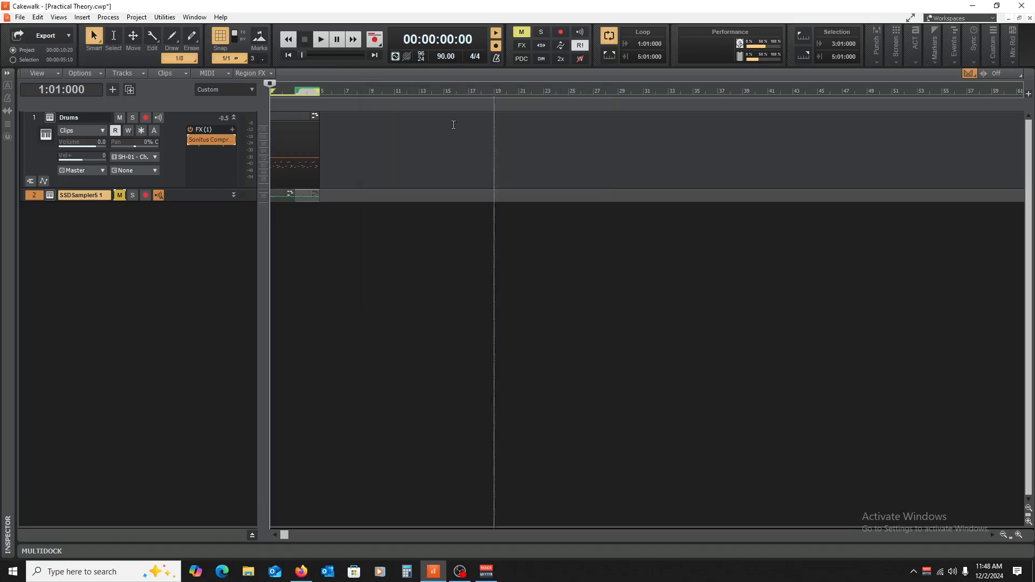
Step: Mute the Drums track, clear the time selection, and leave both the Drums and SSDSampler5 tracks collapsed
left_click(233, 118)
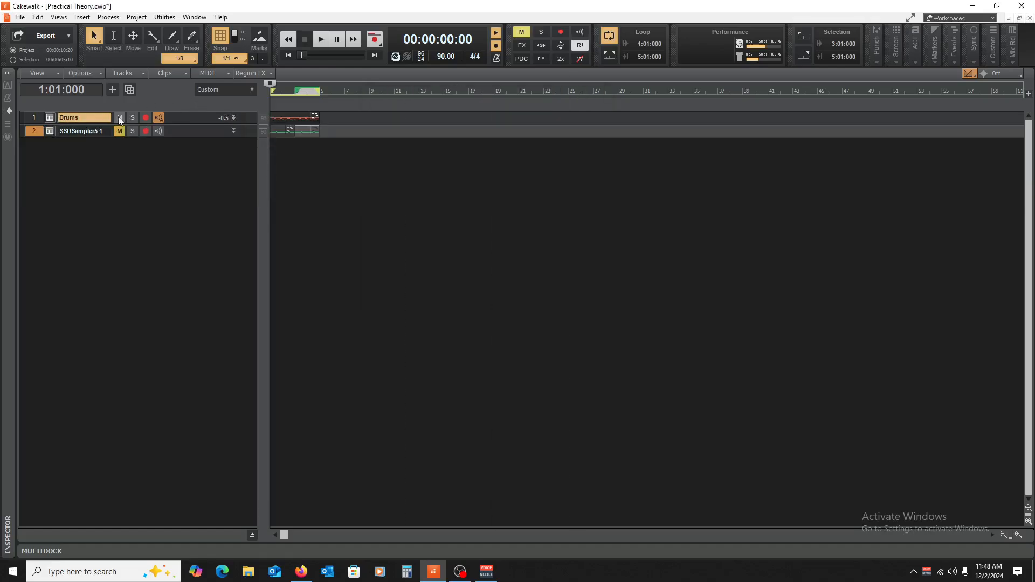
left_click(318, 215)
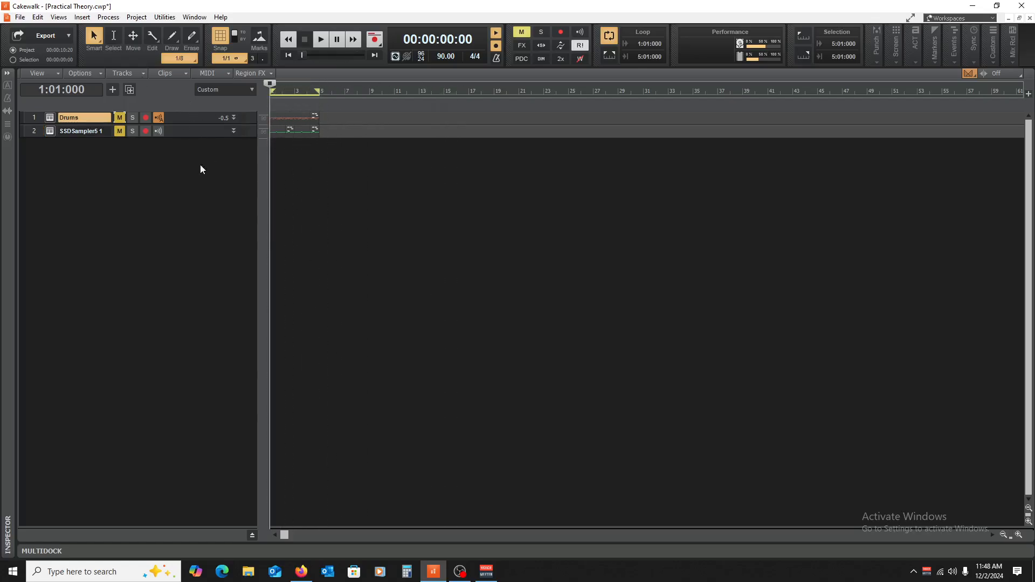
left_click_drag(189, 136, 168, 213)
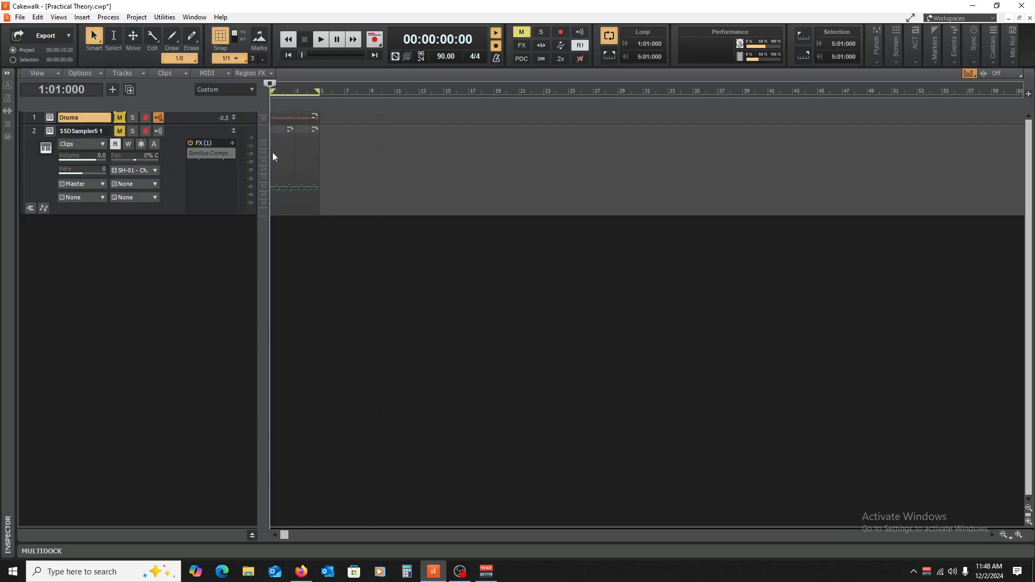
left_click(233, 131)
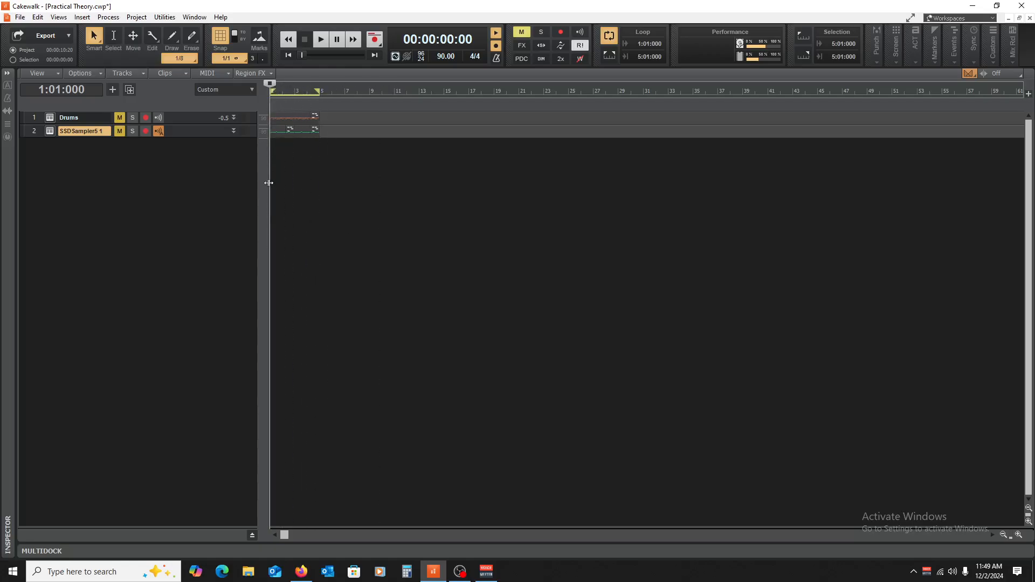
left_click_drag(203, 123, 204, 208)
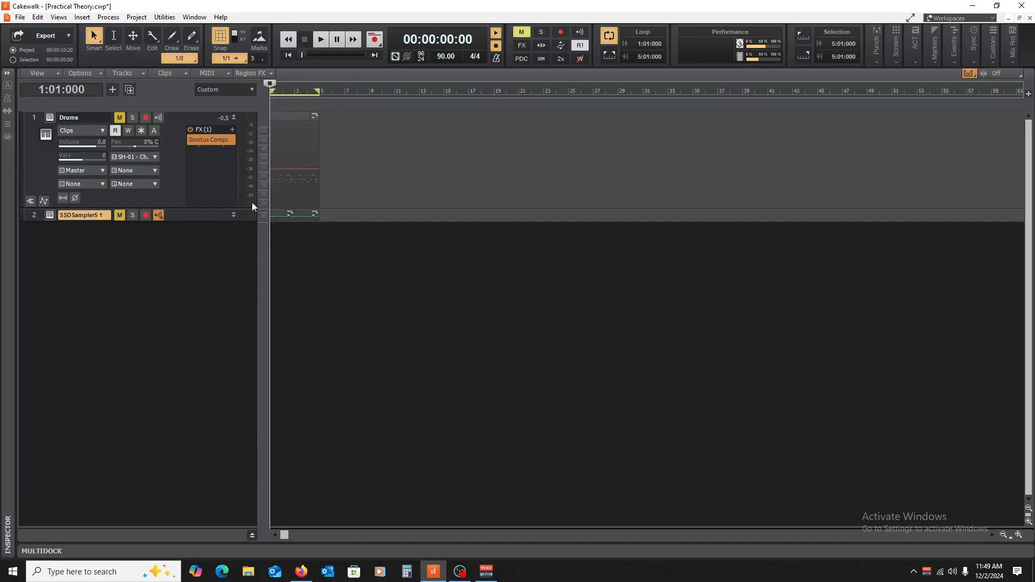
left_click(234, 118)
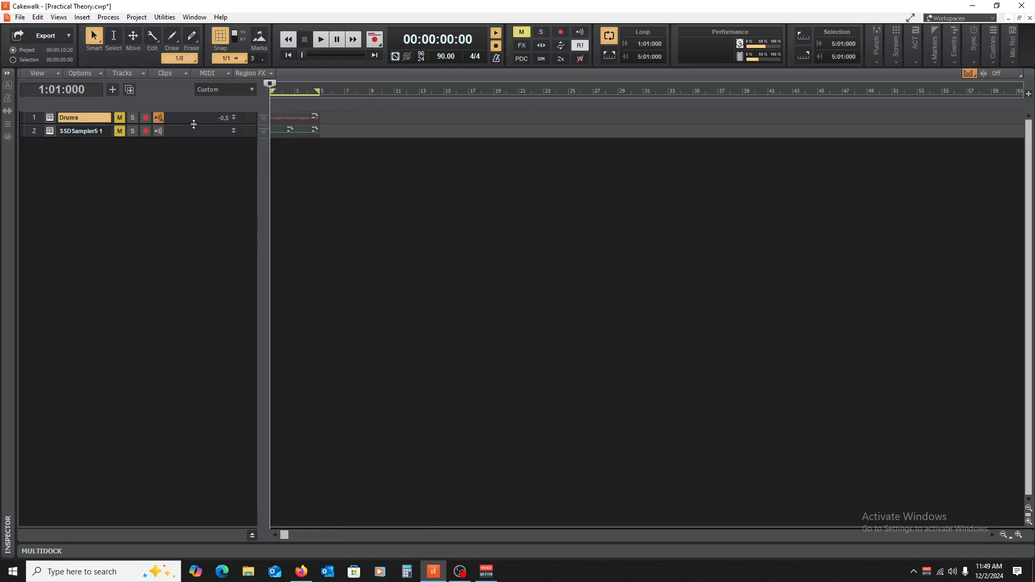
mouse_move(194, 124)
left_mouse_down()
mouse_move(182, 240)
mouse_move(208, 119)
left_mouse_up()
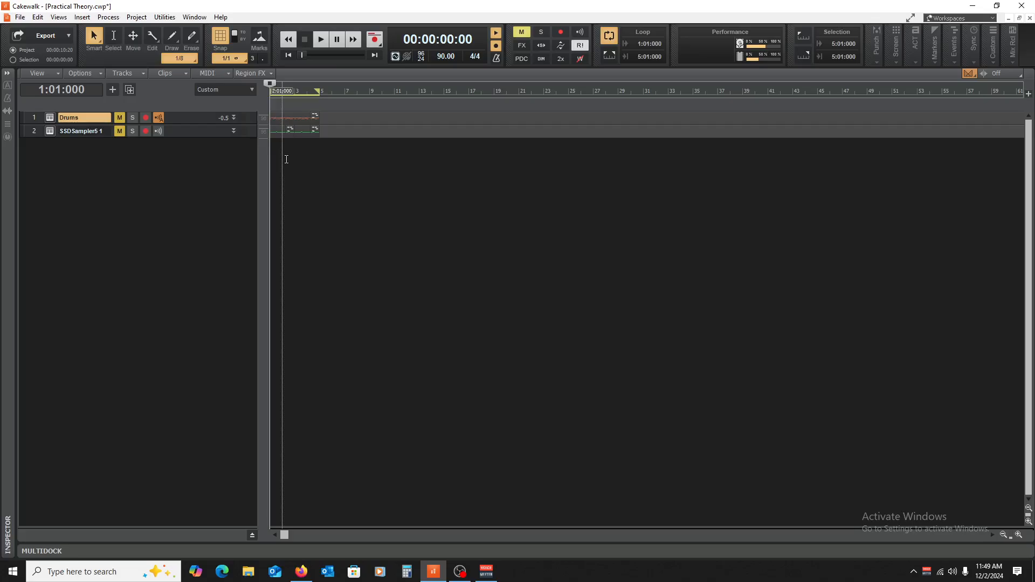
mouse_move(181, 125)
left_mouse_down()
mouse_move(184, 244)
mouse_move(186, 126)
left_mouse_up()
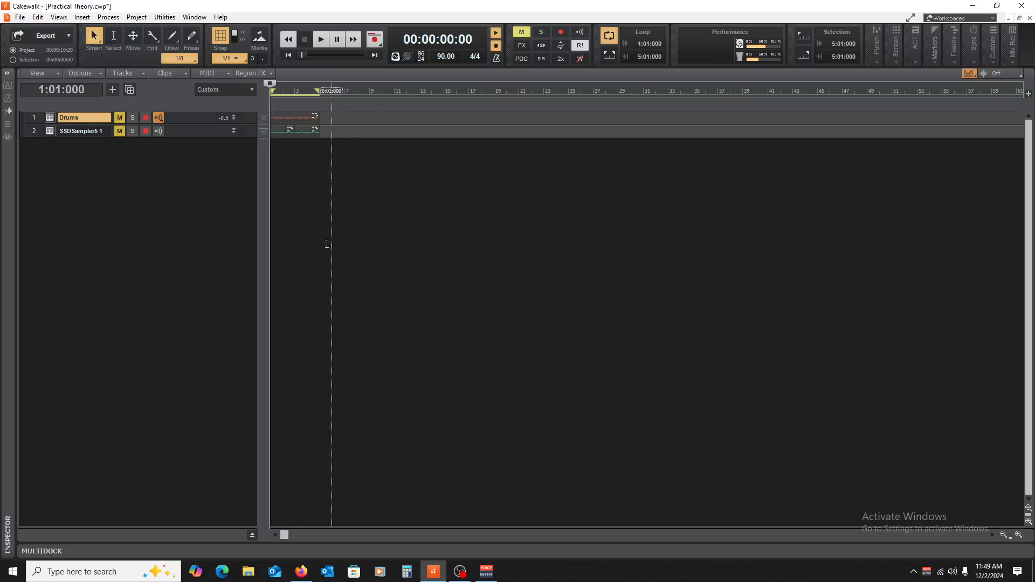
left_click(322, 244)
key("w")
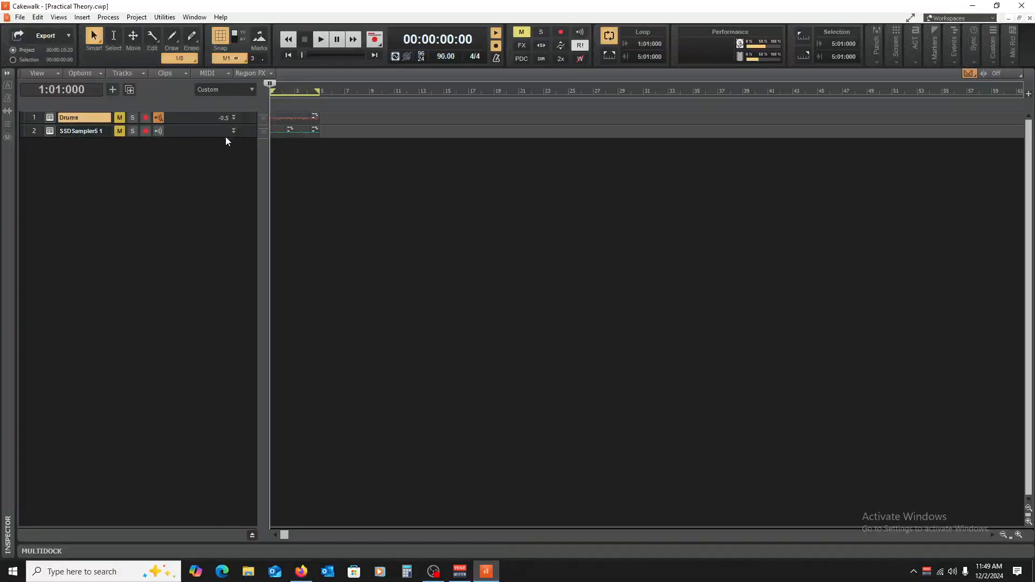
Step: Insert a Sonitus Equalizer in the Drums track's FX rack and boost its 60 Hz band 2 to 9.9 dB
left_click_drag(194, 125, 193, 219)
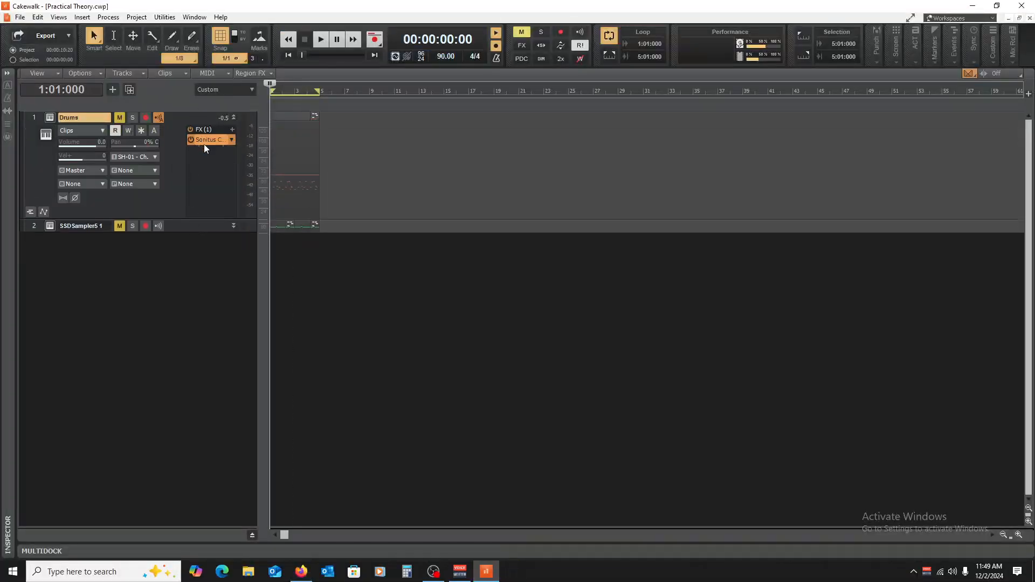
right_click(209, 167)
mouse_move(281, 187)
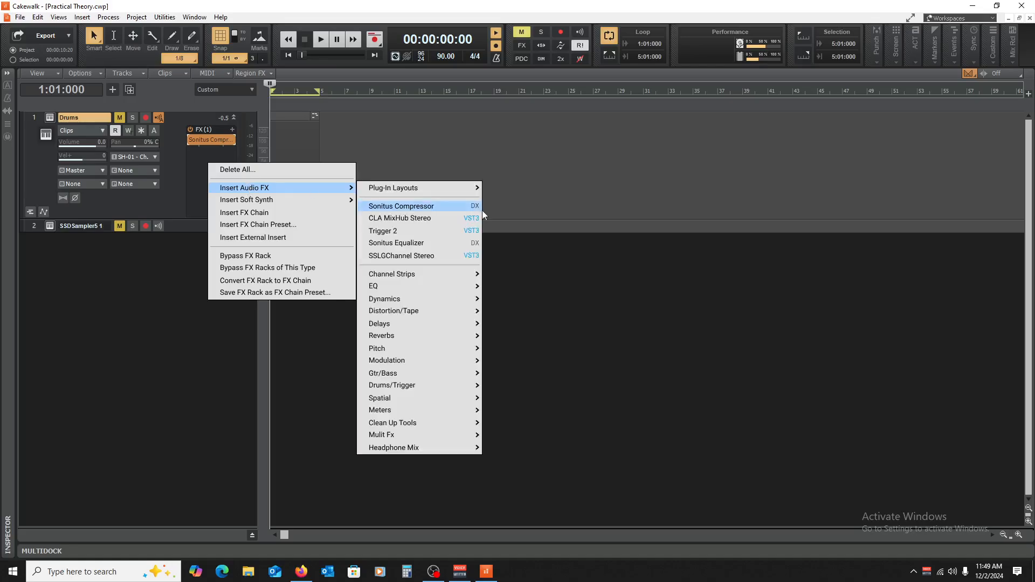
mouse_move(435, 290)
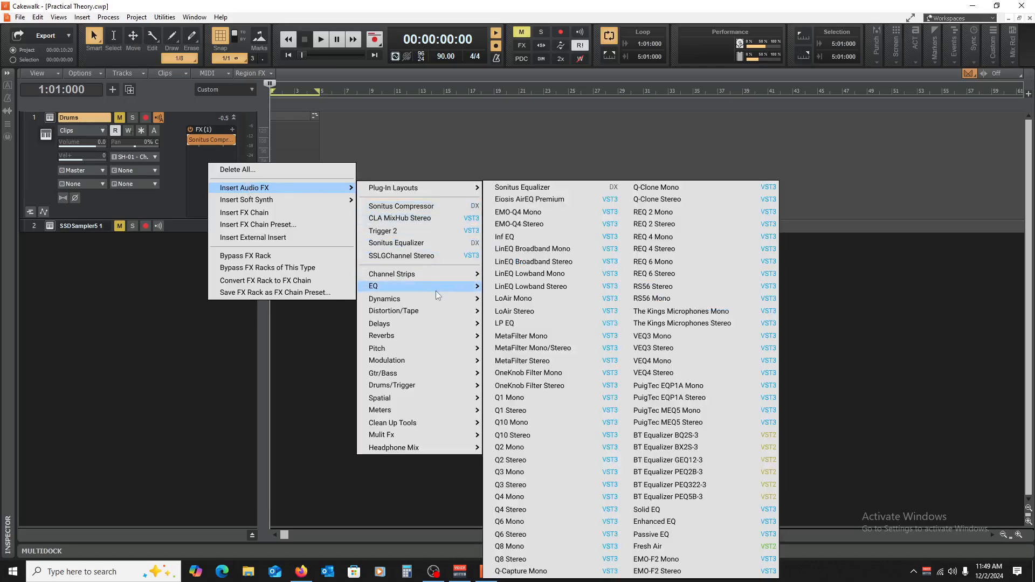
left_click(570, 185)
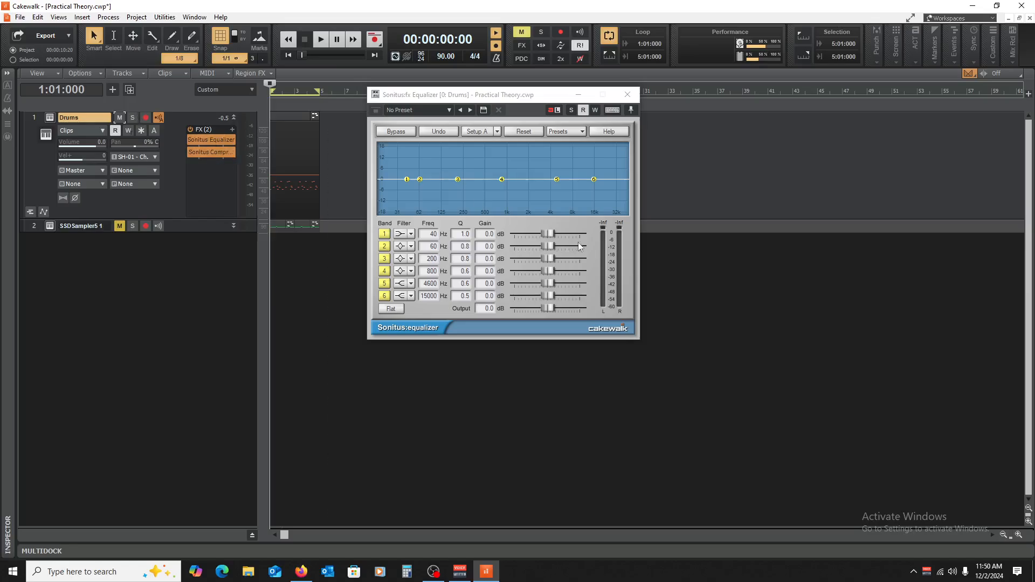
left_click_drag(543, 243, 561, 246)
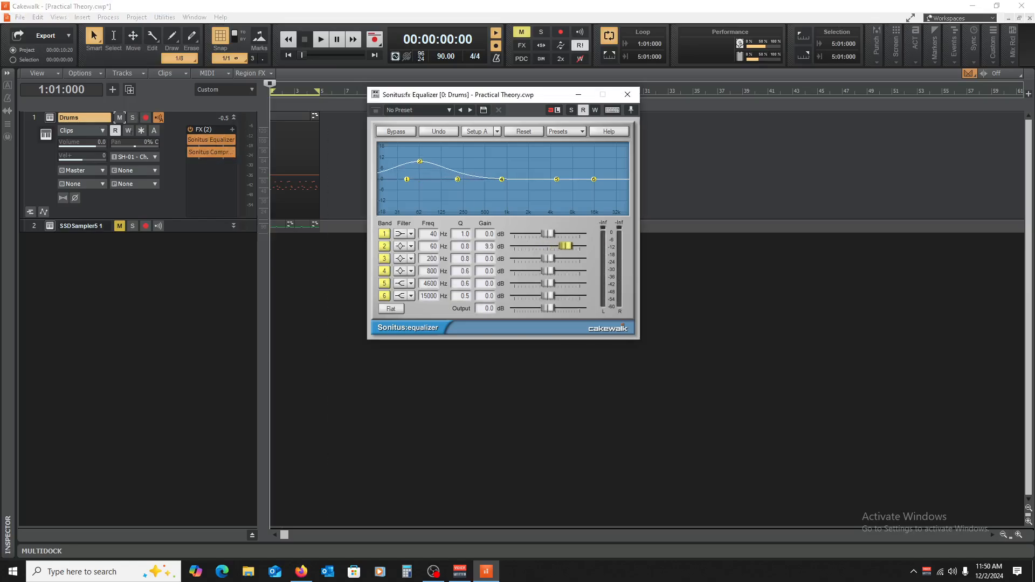
Step: Open the Drums track's compressor, start playback, and compare the sound with the equalizer bypassed and enabled
double_click(210, 152)
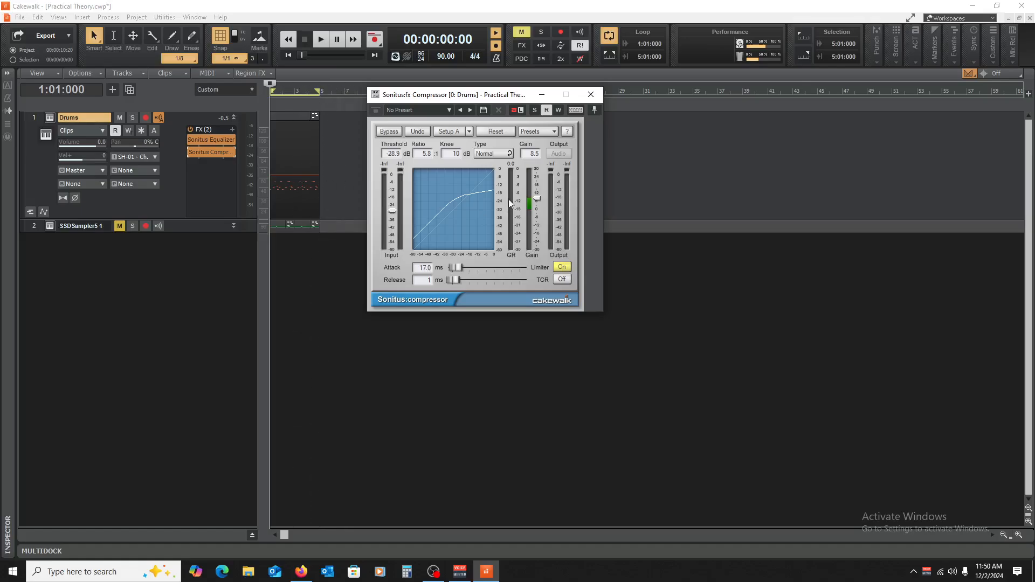
key("space")
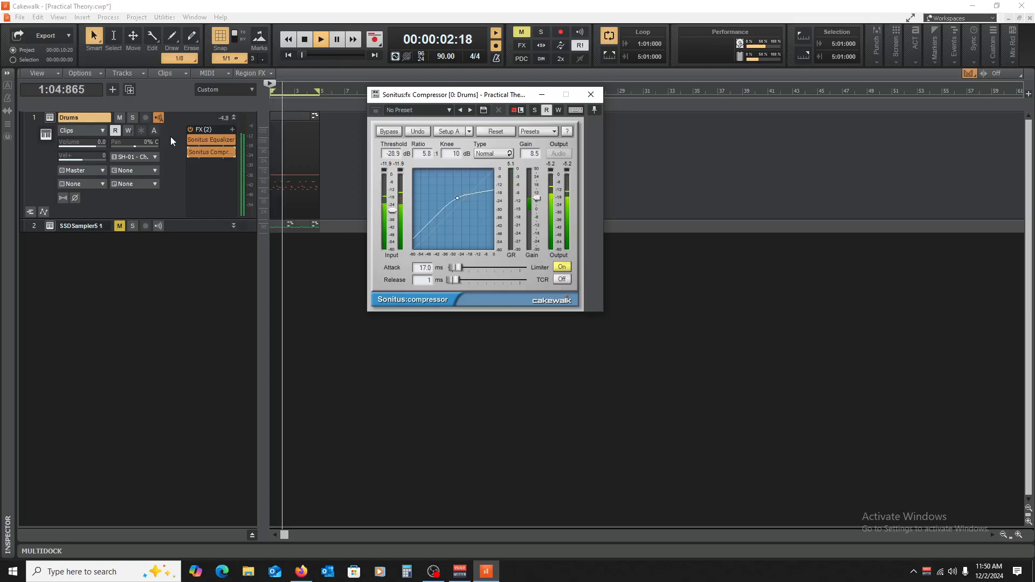
left_click(190, 139)
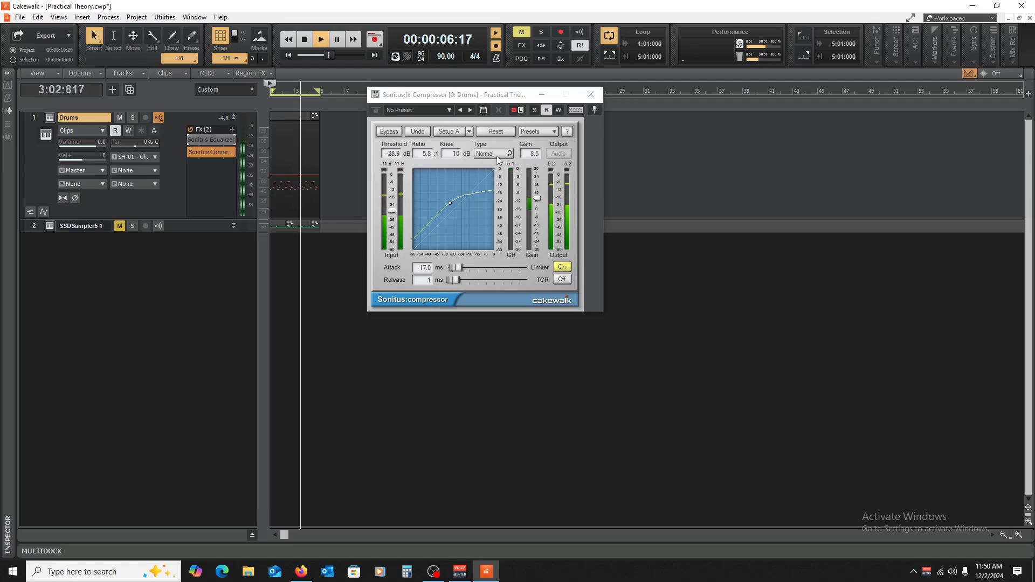
left_click(537, 201)
left_click(190, 139)
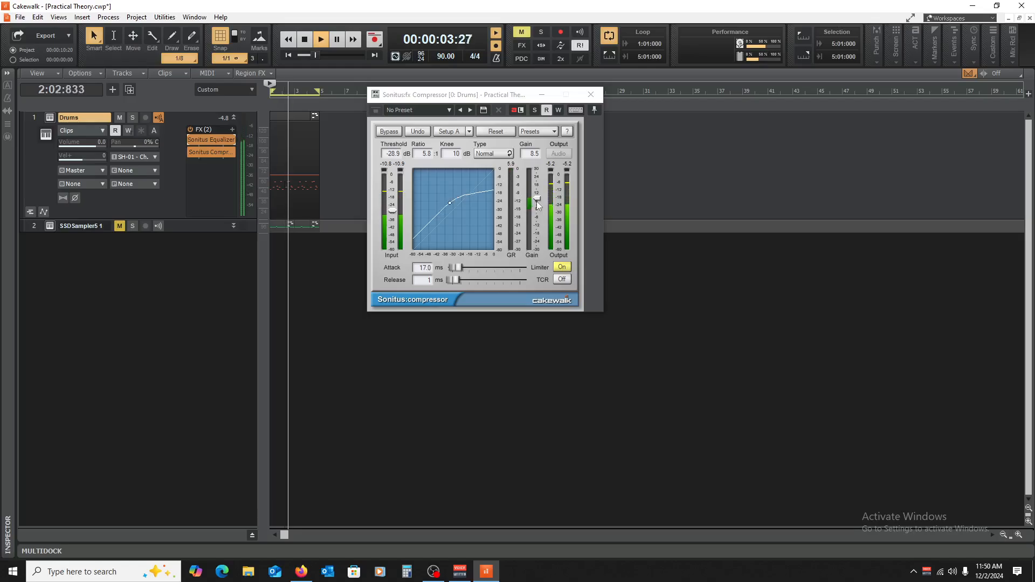
Step: Lower the Drums compressor's gain to 5.3, compare playback with the compressor bypassed and enabled, and stop playback
left_click_drag(537, 199, 538, 203)
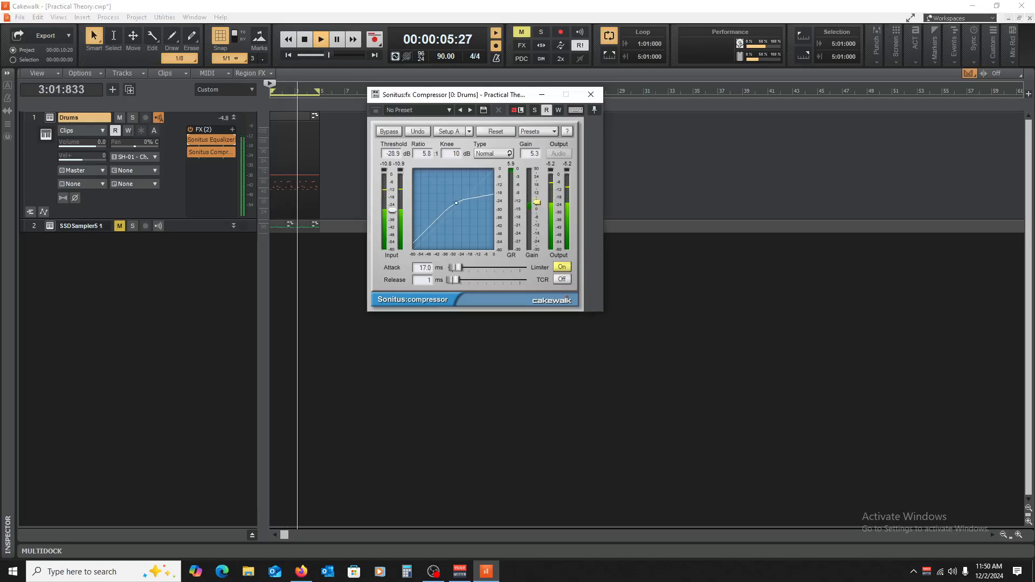
left_click(190, 152)
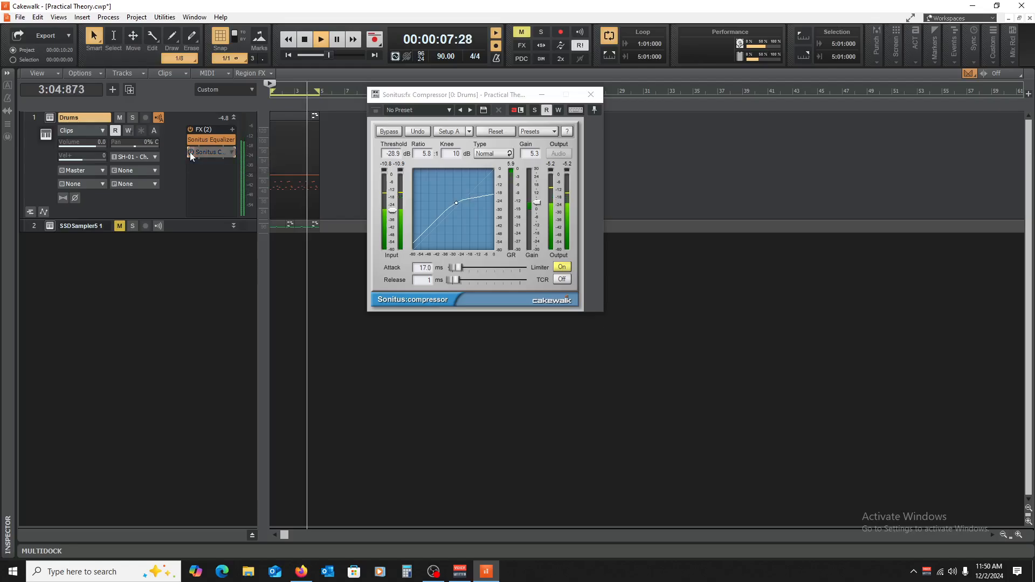
left_click(189, 152)
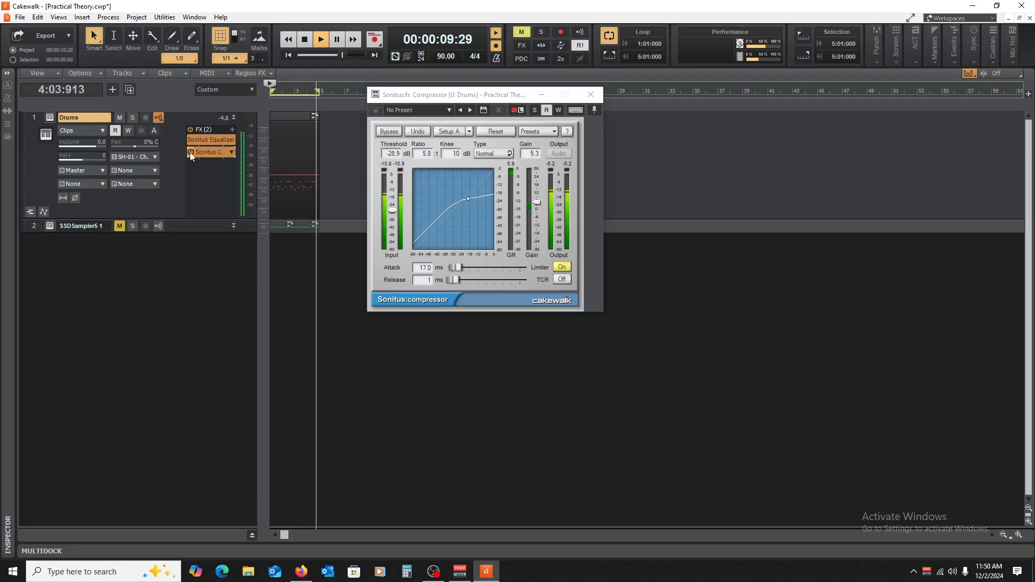
key("space")
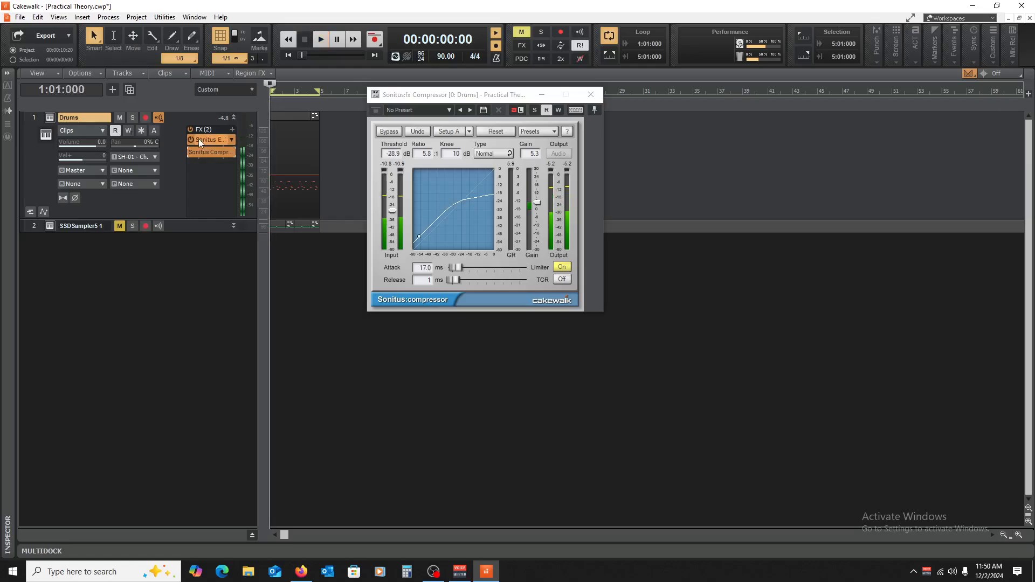
Step: Set the Drums equalizer's band 5 to 5597 Hz at 6.7 dB and band 3 to 328 Hz at 3.7 dB during playback
double_click(198, 138)
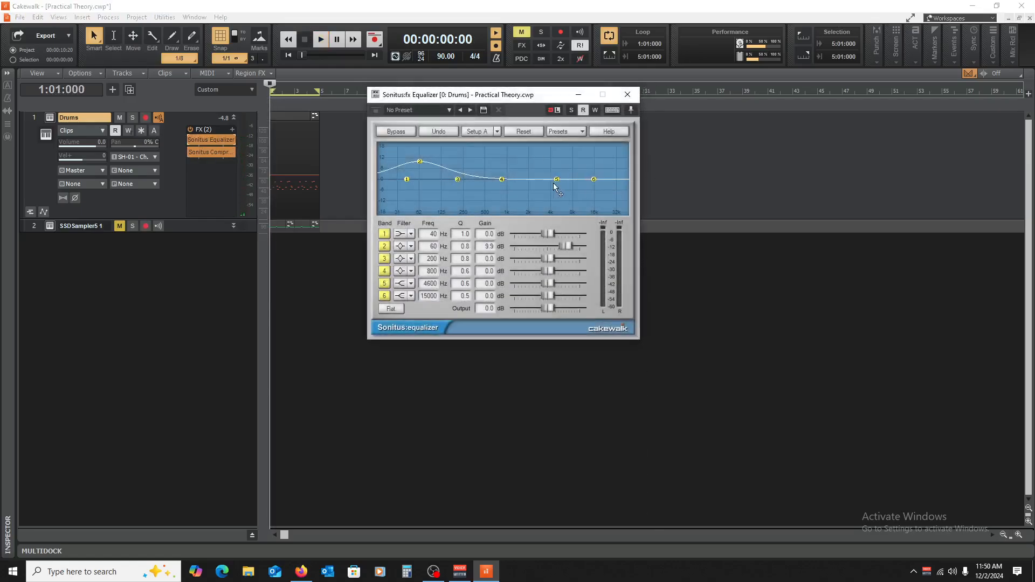
left_click_drag(558, 180, 560, 154)
key("space")
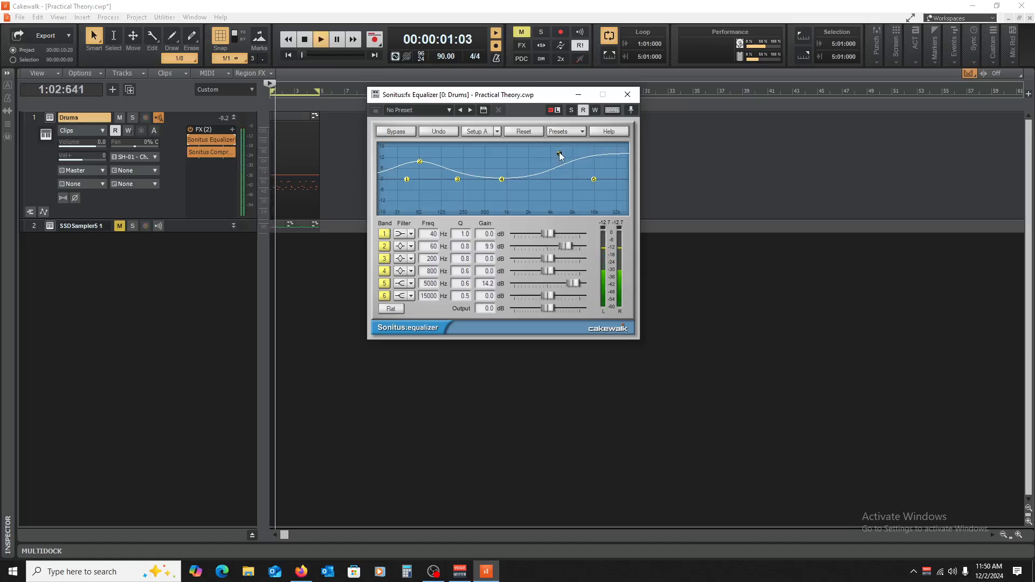
left_click_drag(559, 153, 562, 168)
left_click_drag(457, 179, 472, 173)
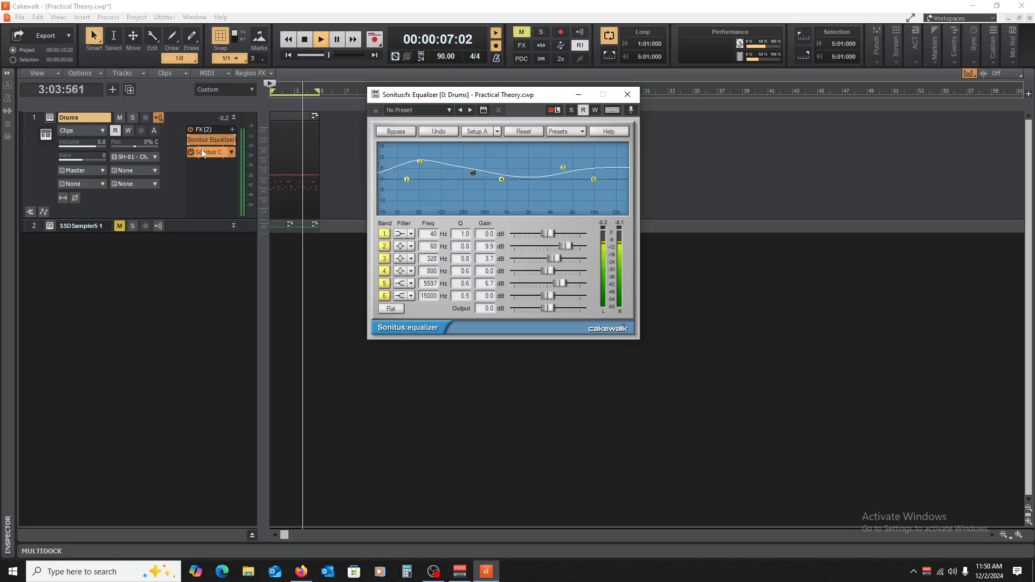
Step: Compare the Drums playback with the equalizer bypassed and enabled, move the equalizer below the compressor, and stop playback
left_click(189, 140)
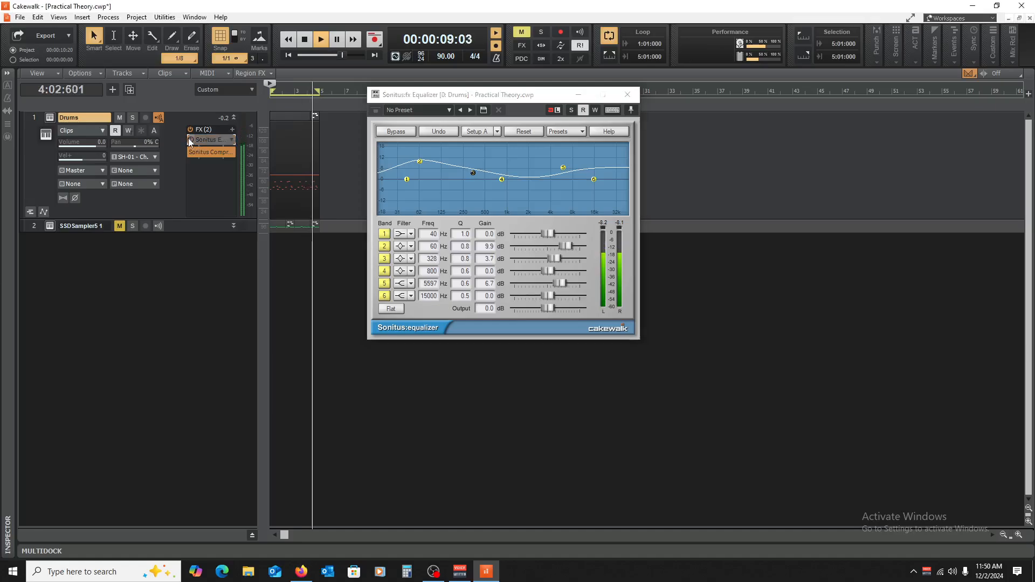
left_click(192, 138)
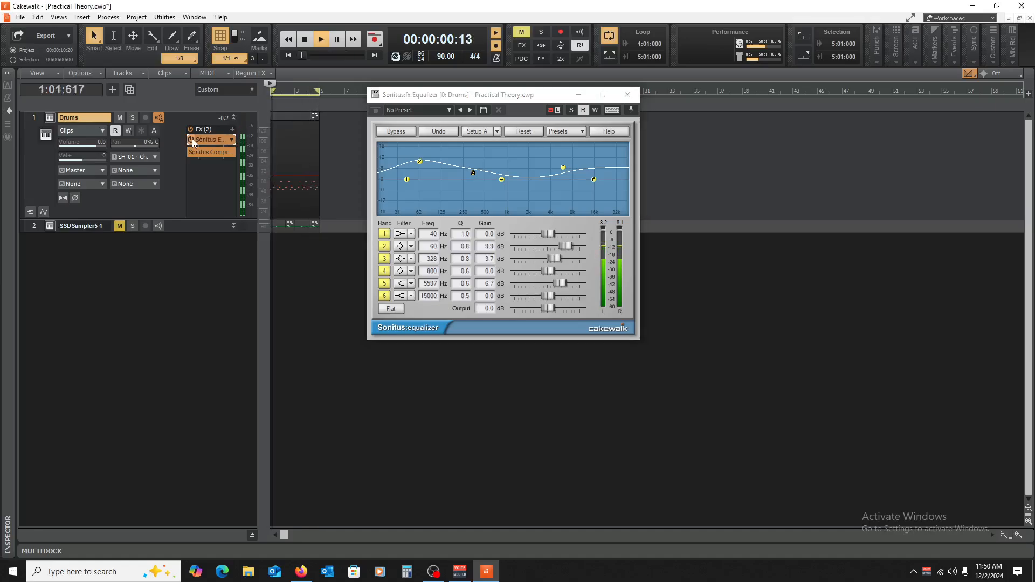
left_click_drag(207, 137, 209, 165)
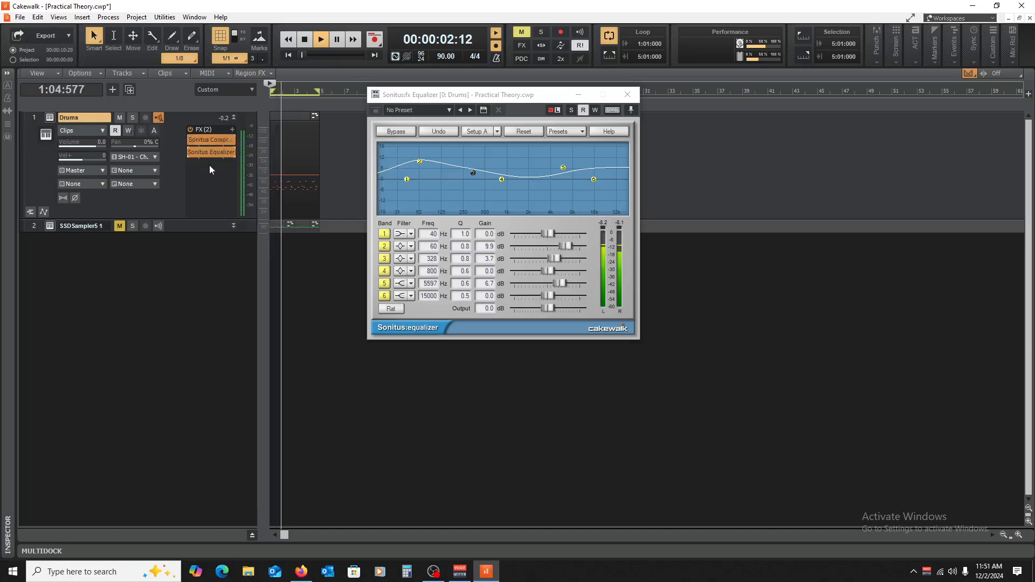
key("space")
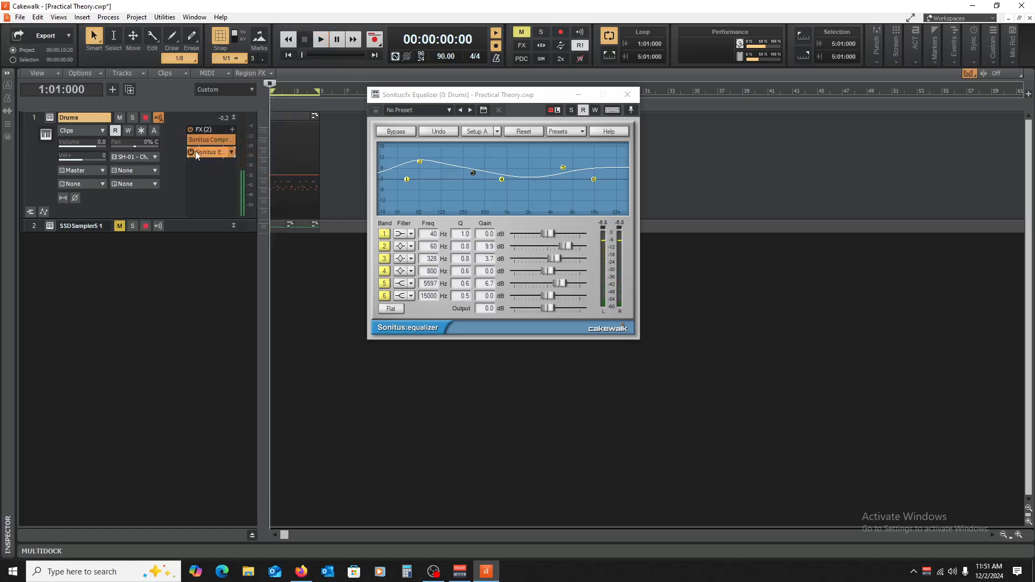
Step: Close the equalizer window and bypass both the equalizer and the compressor on the Drums track
left_click(628, 94)
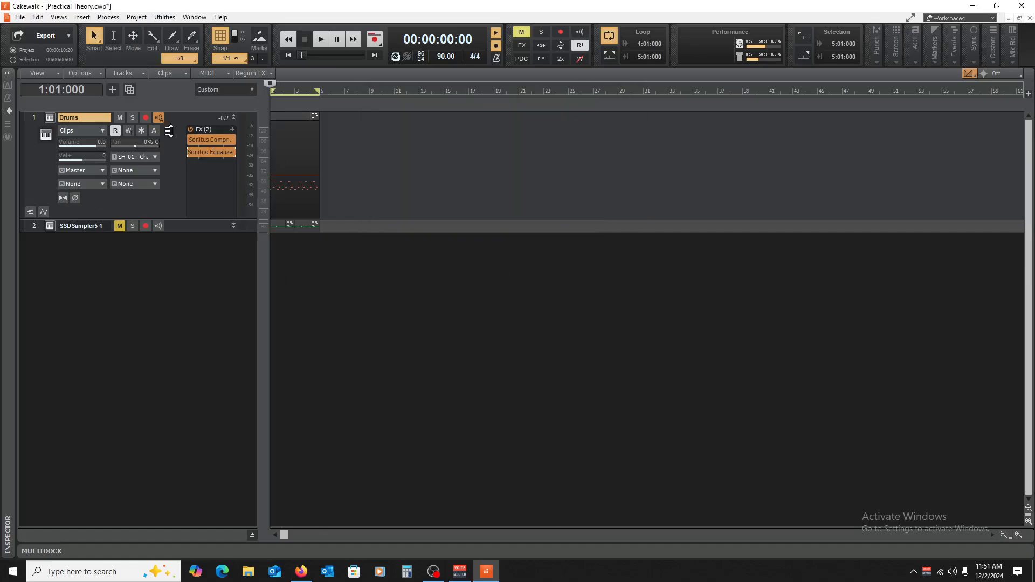
left_click(193, 152)
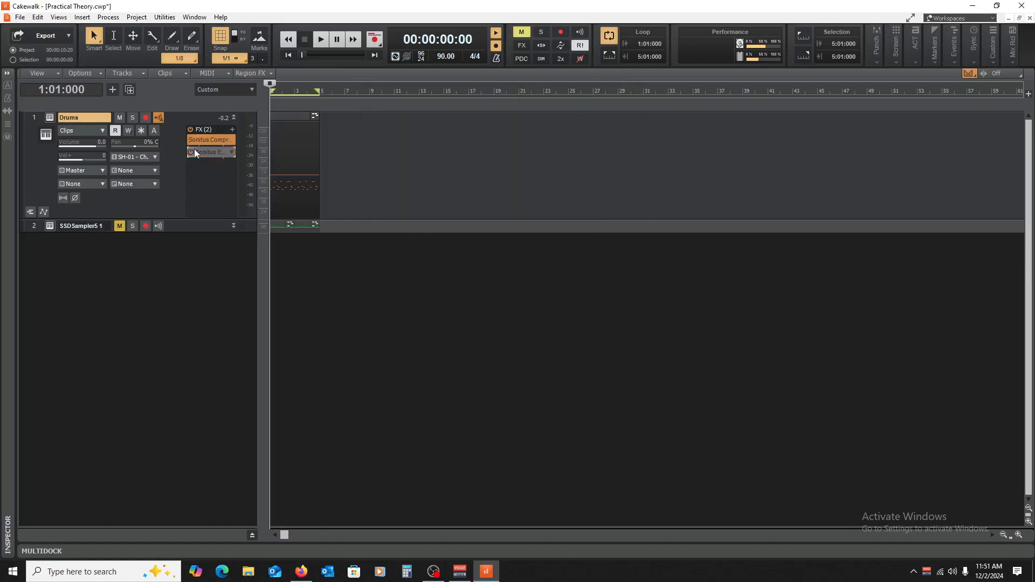
left_click(233, 118)
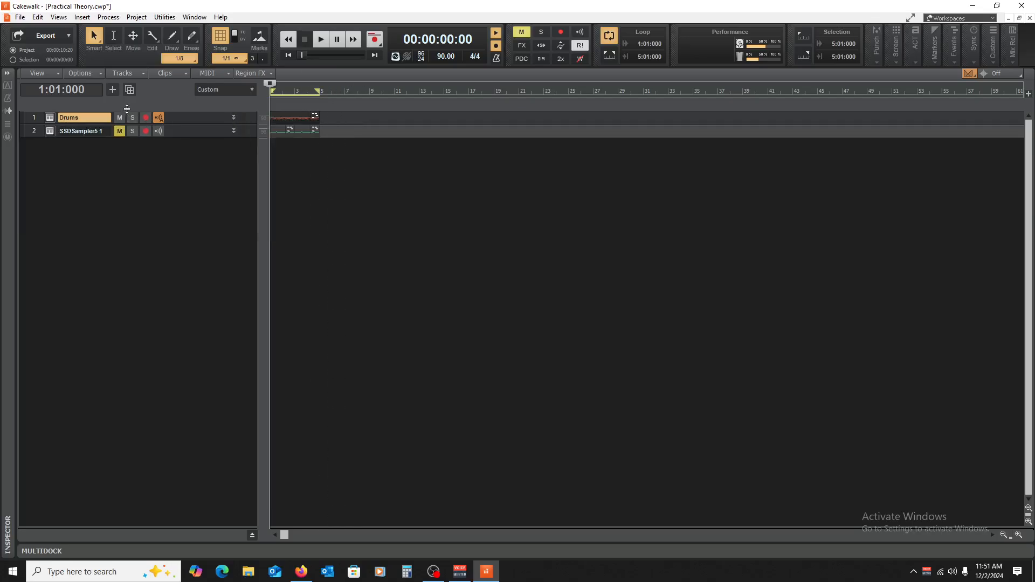
left_click_drag(195, 125, 196, 192)
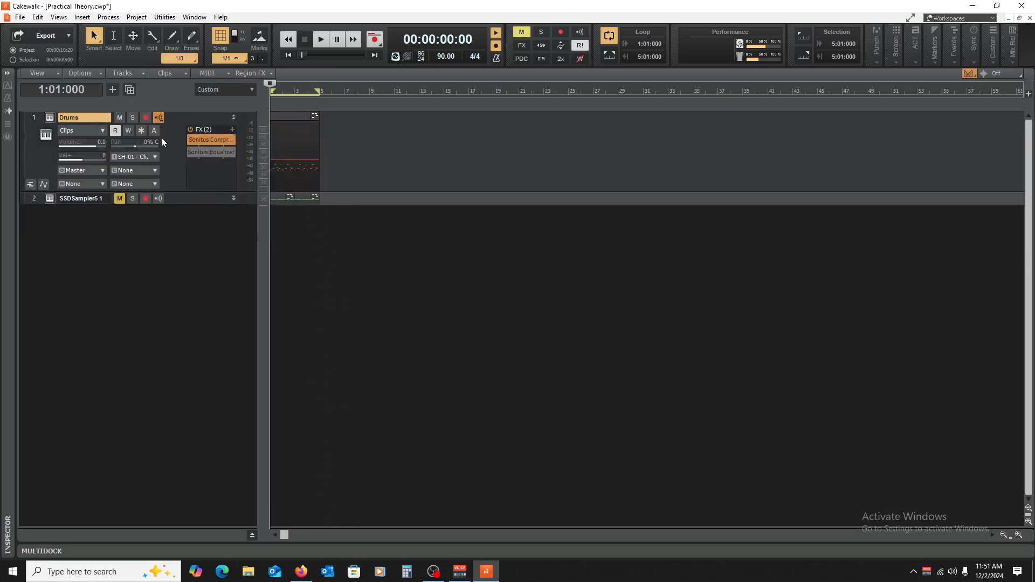
left_click(192, 139)
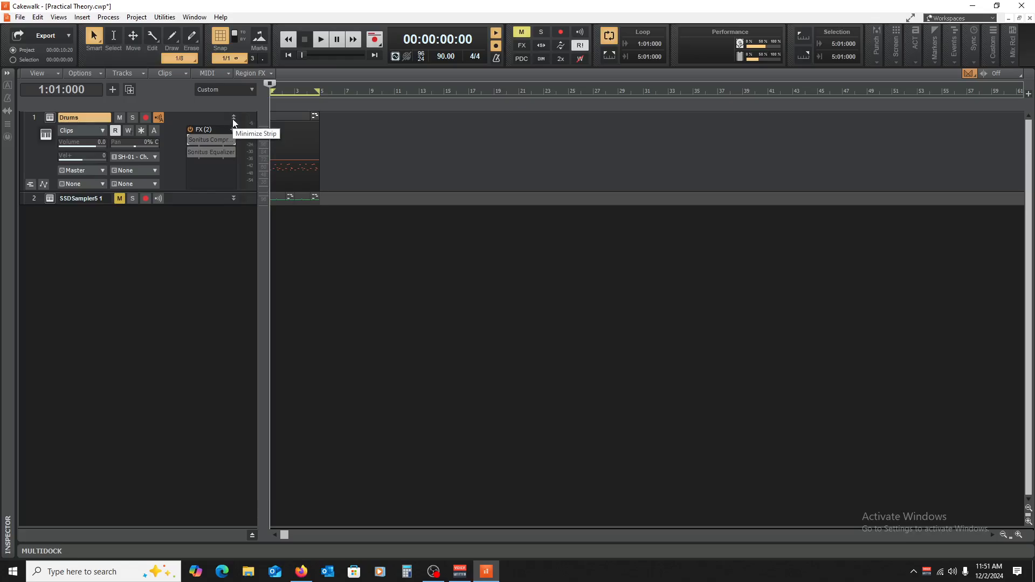
Step: Set band 5 of the bypassed Drums equalizer to 5482 Hz at 11.6 dB and close its window
double_click(215, 150)
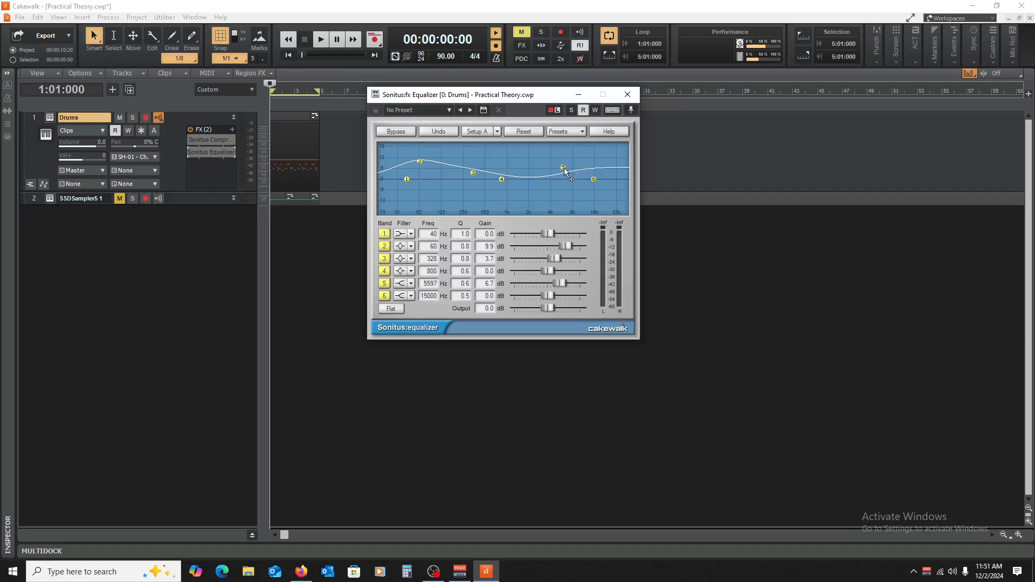
left_click_drag(564, 169, 561, 158)
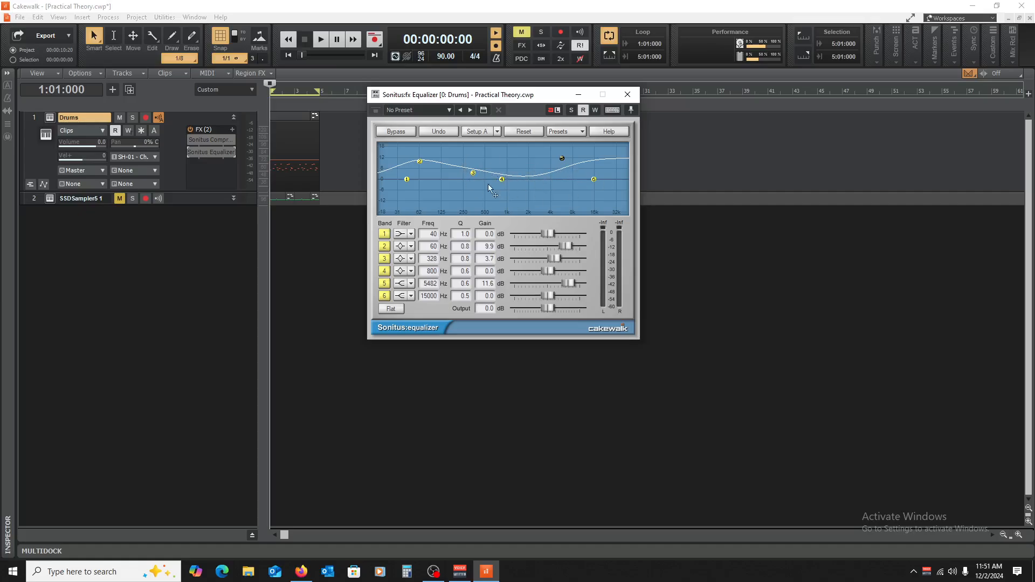
left_click(627, 94)
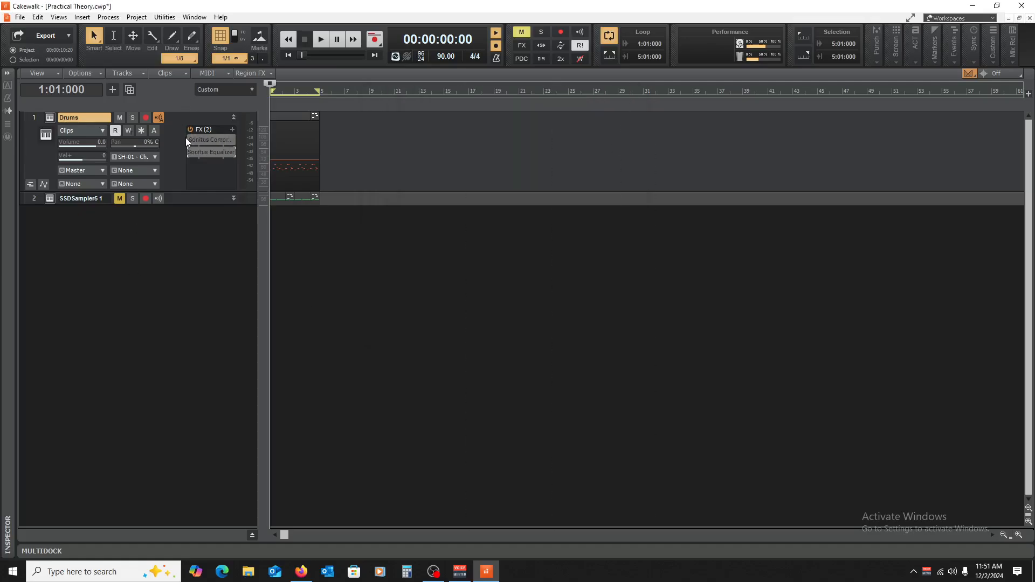
Step: Move the equalizer back above the compressor in the Drums FX rack and enable both effects
left_click_drag(205, 154, 193, 134)
left_click(191, 139)
left_click(190, 151)
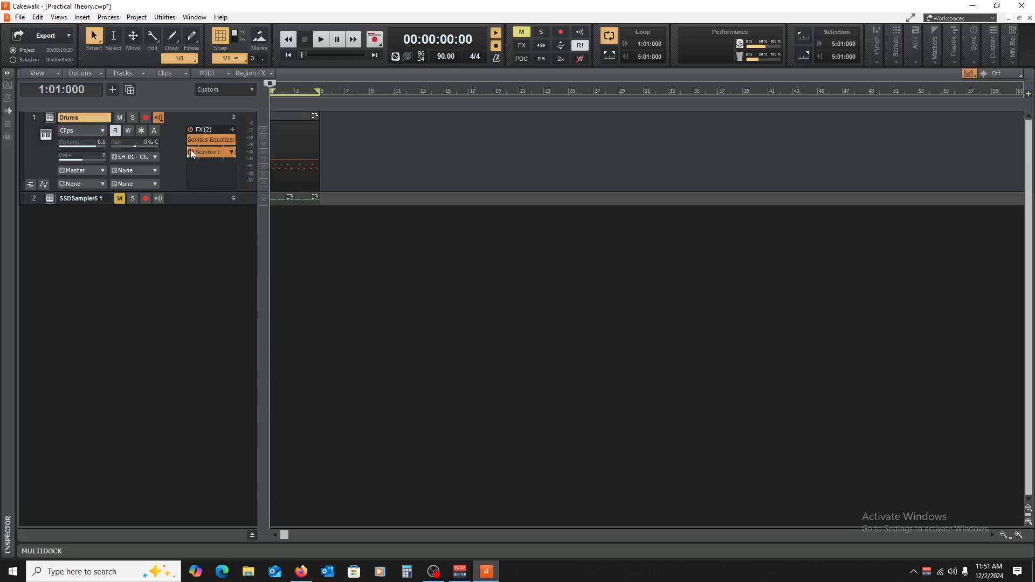
Step: During Drums playback, set the equalizer's band 2 gain to 7.9 dB, band 5 to 11297 Hz at 6.1 dB, and band 3 to 1815 Hz at 5.4 dB
key("space")
double_click(202, 141)
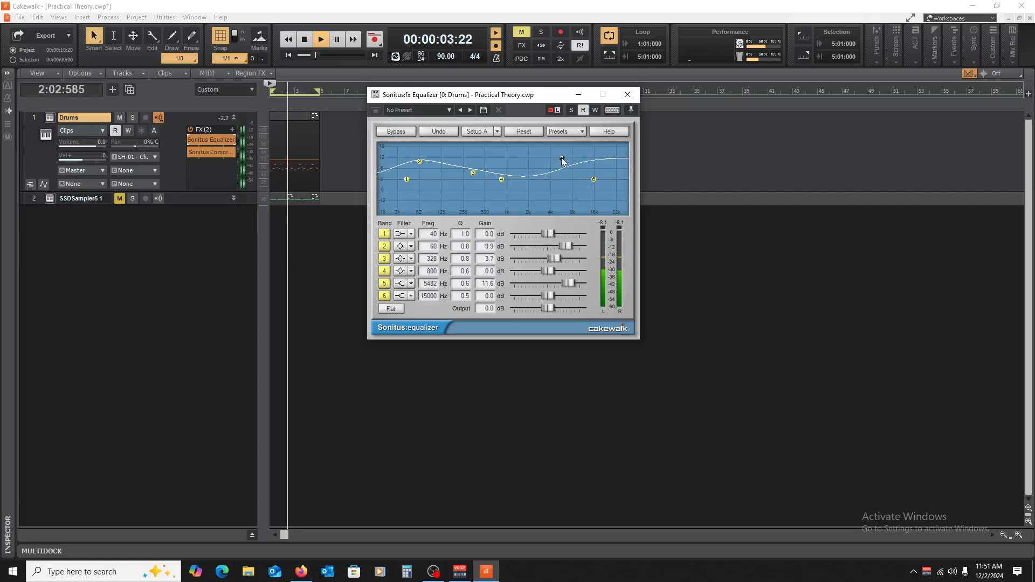
left_click(190, 139)
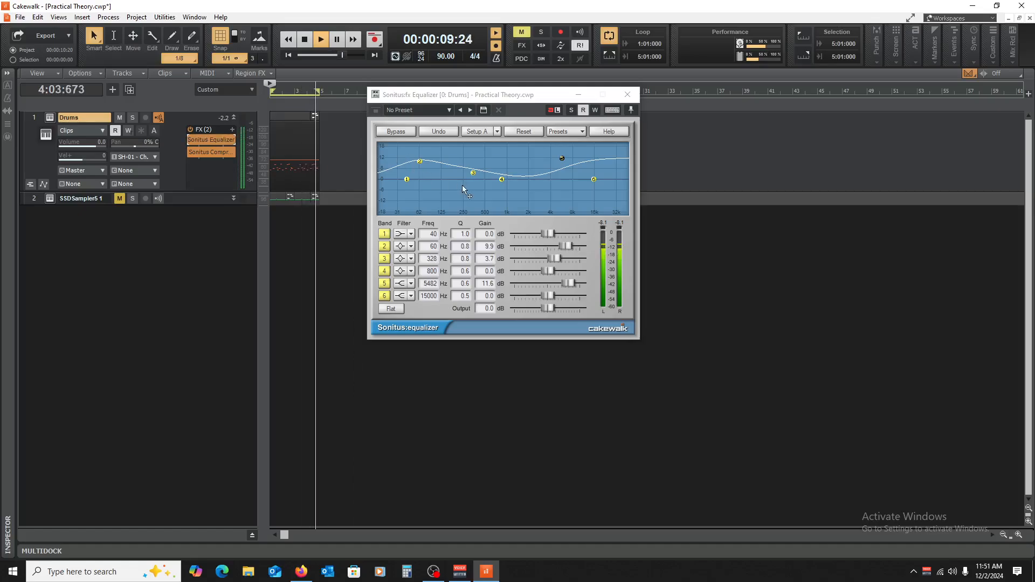
left_click_drag(565, 246, 531, 246)
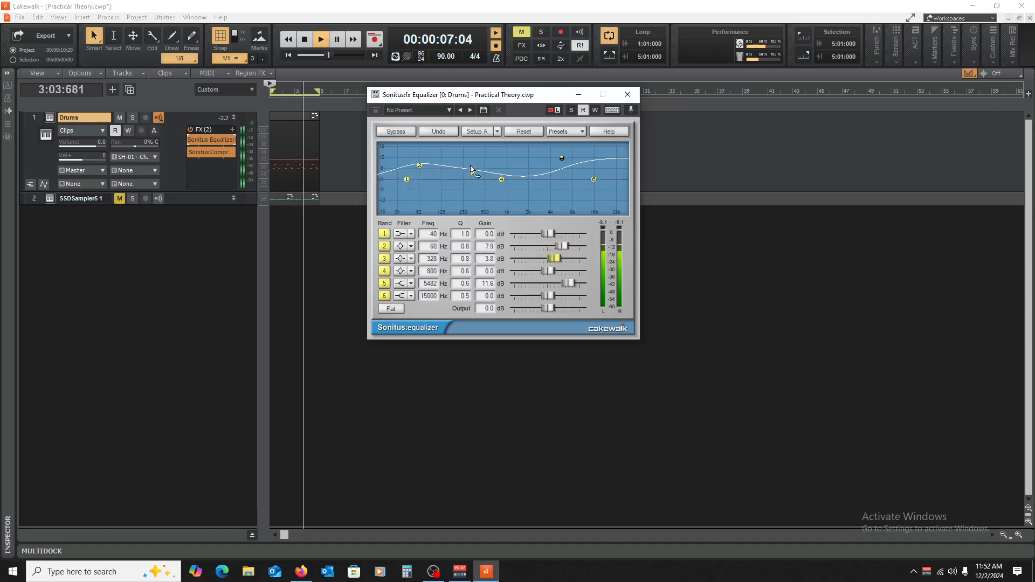
left_click_drag(473, 173, 483, 187)
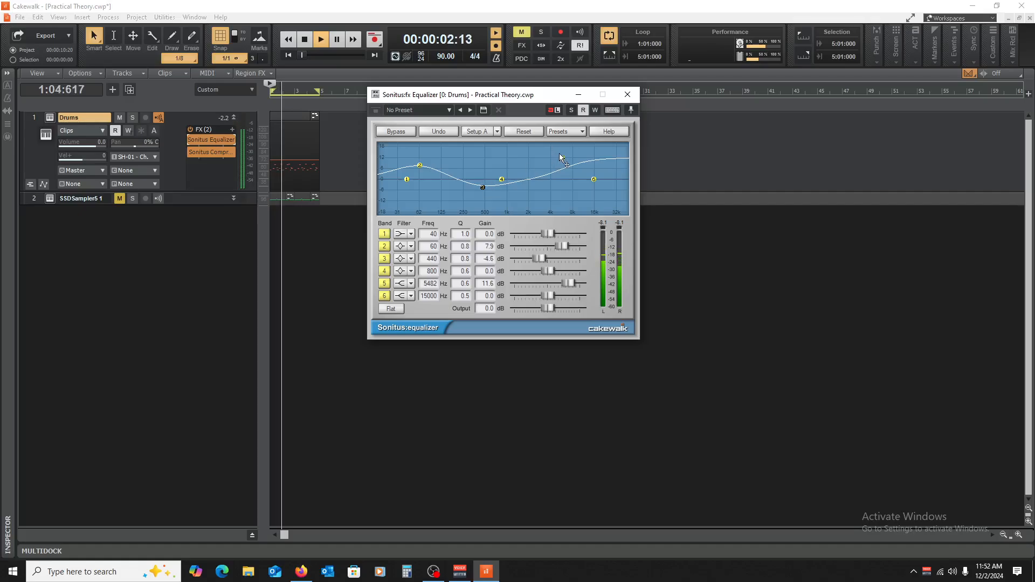
left_click_drag(562, 158, 585, 168)
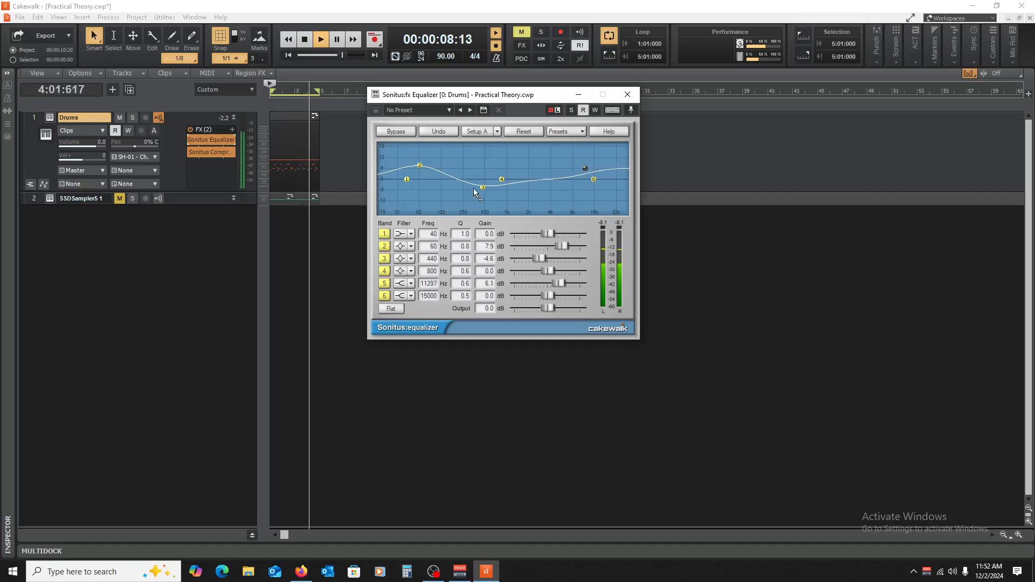
left_click_drag(483, 187, 528, 170)
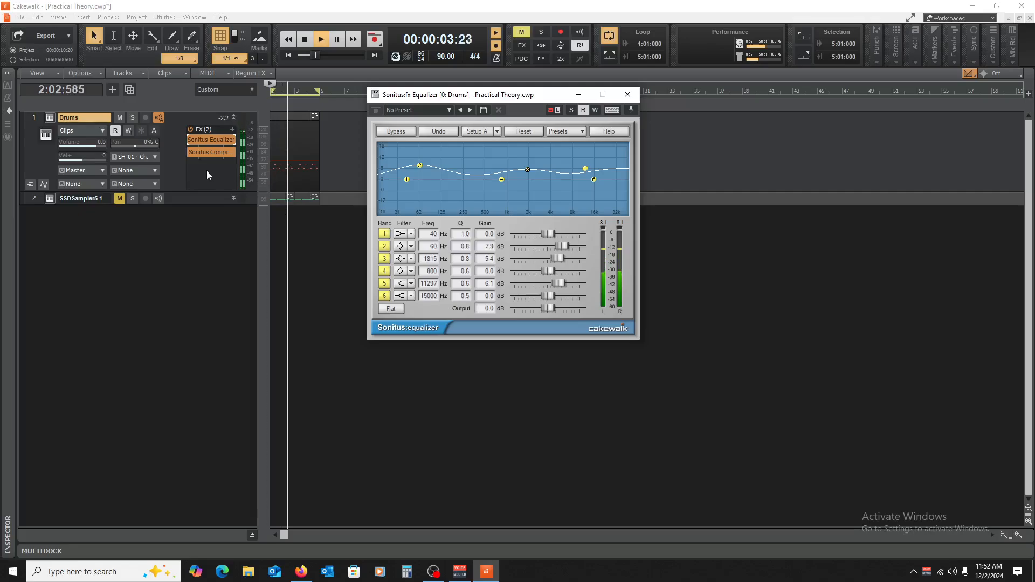
Step: Compare the Drums playback with the compressor and the equalizer bypassed in turn, stop playback, and close the equalizer window
left_click(189, 151)
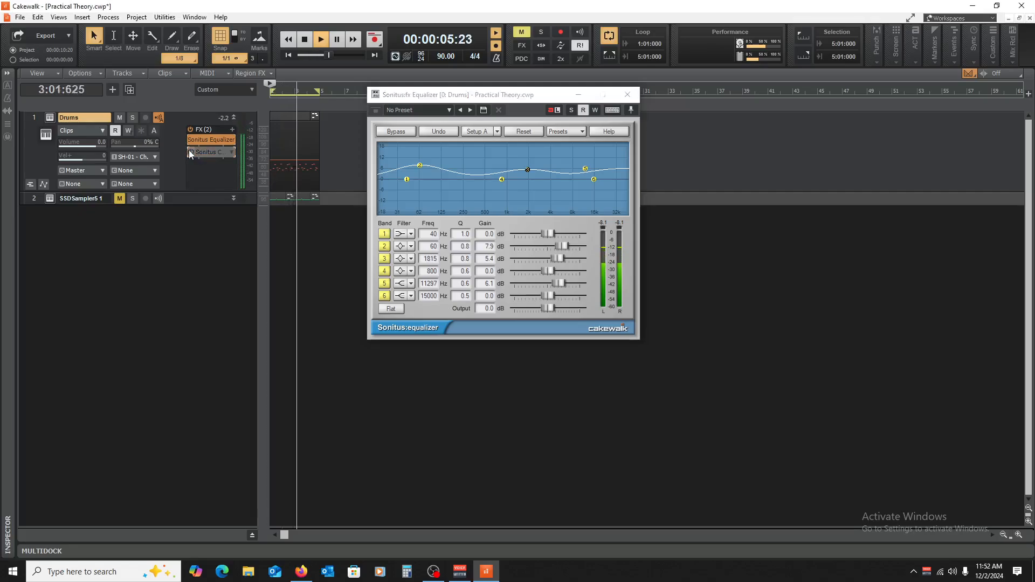
left_click(189, 151)
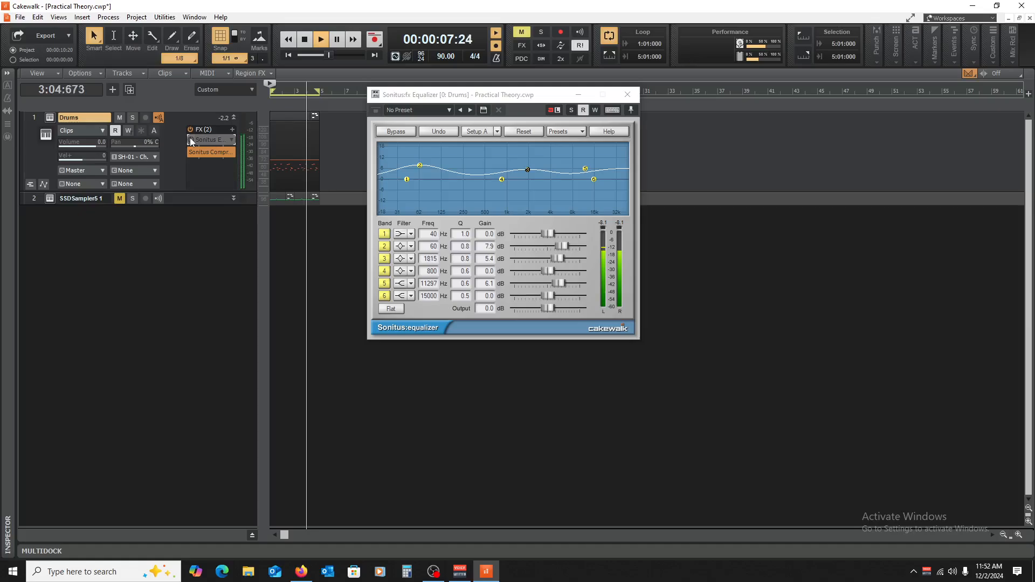
key("space")
left_click(627, 95)
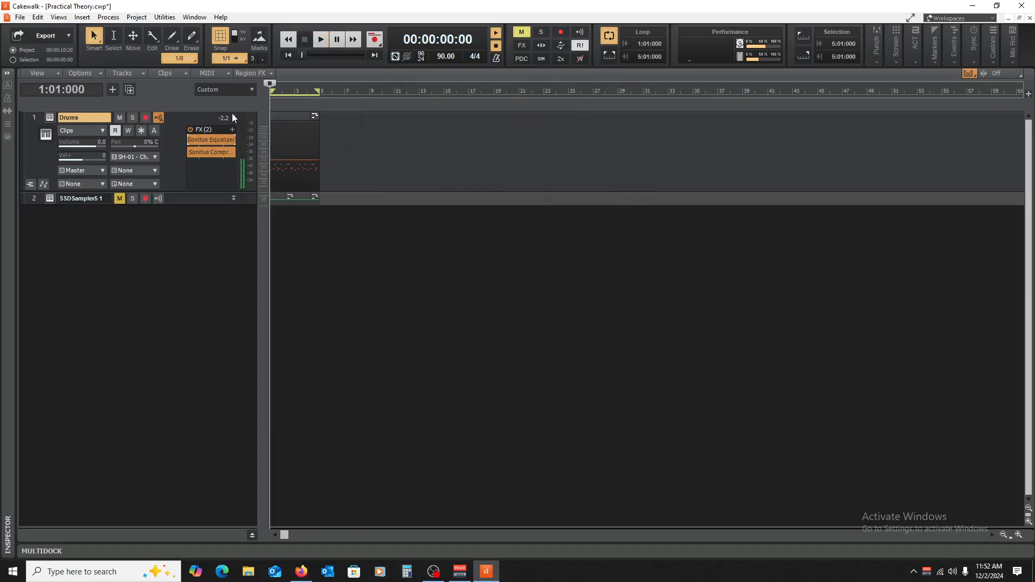
Step: Collapse and mute the Drums track, and insert Kontakt as a new soft synth track with its controls expanded
double_click(232, 118)
left_click(119, 117)
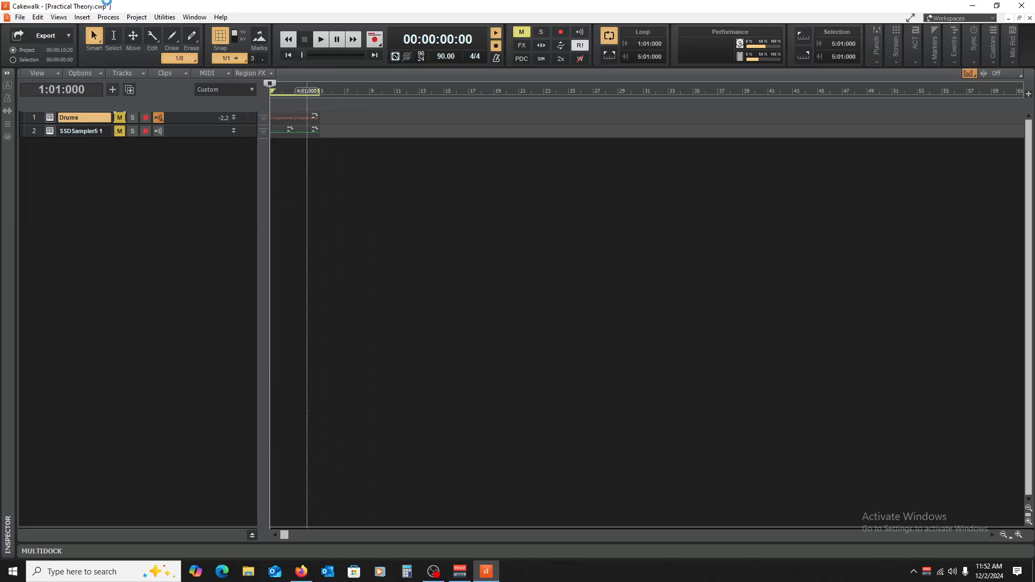
left_click(81, 17)
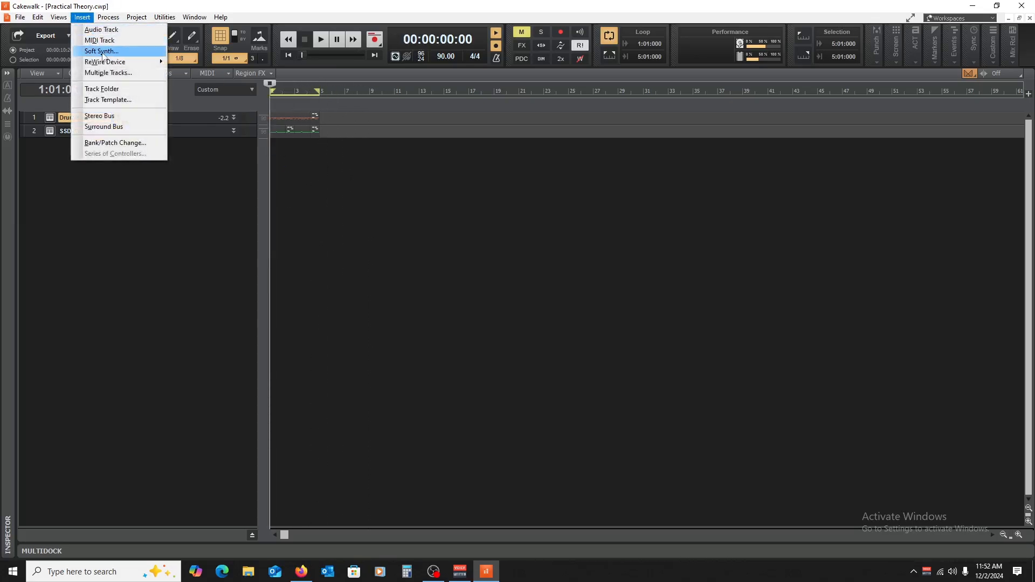
left_click(150, 58)
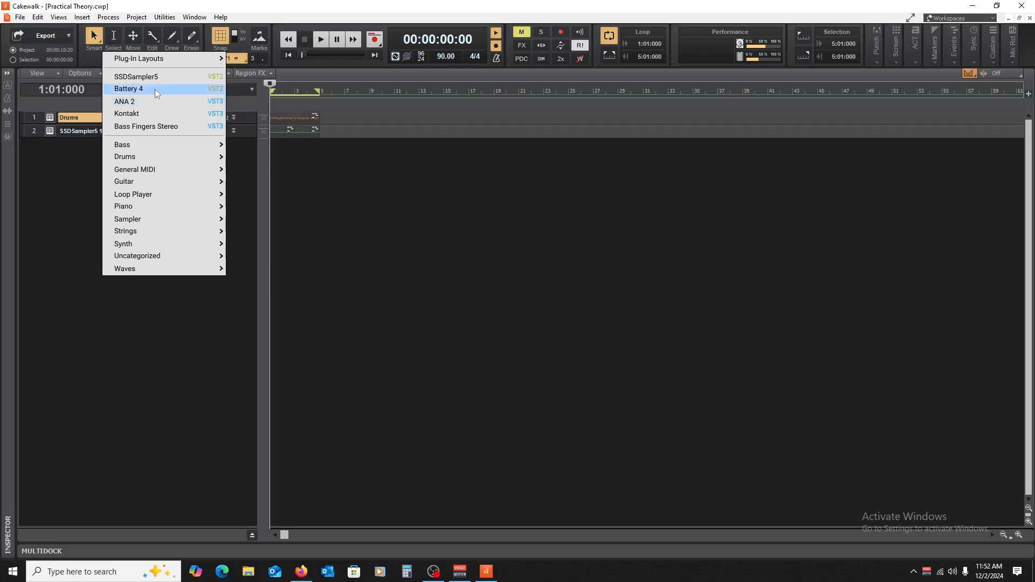
left_click(164, 112)
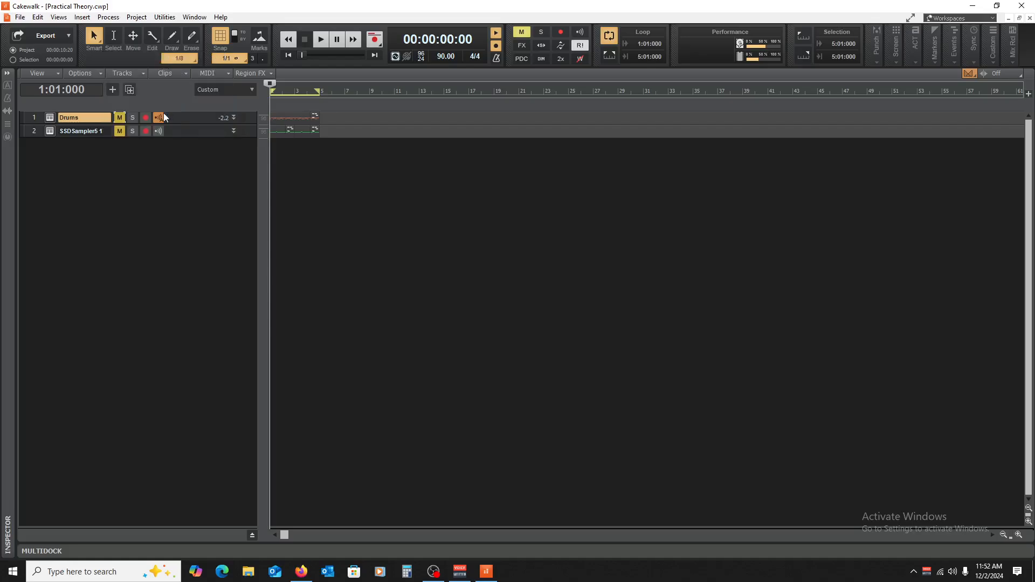
left_click(621, 188)
left_click_drag(191, 152, 186, 239)
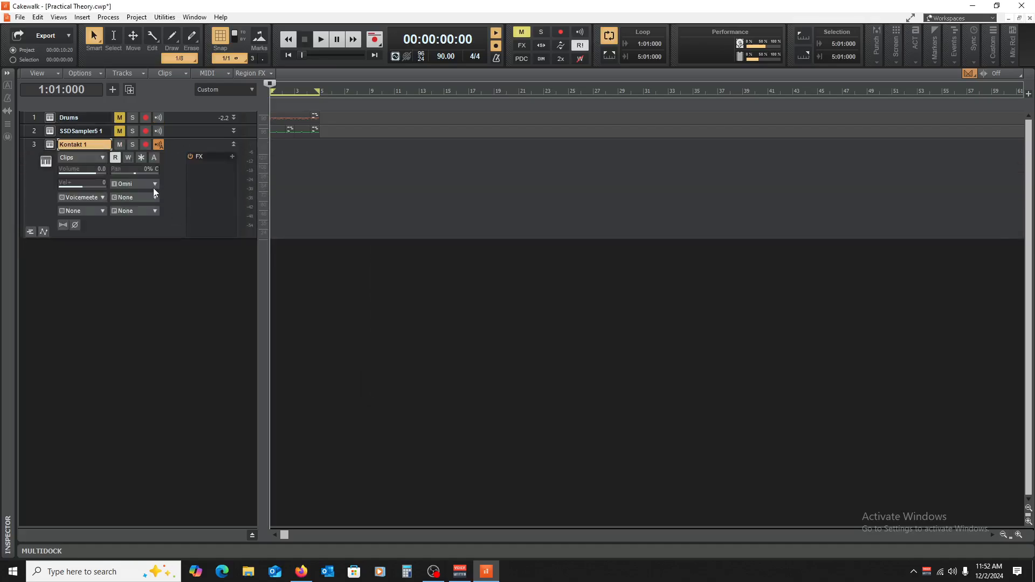
Step: Set the Kontakt 1 track's MIDI input to SH-01 and route its output to Master
left_click(154, 186)
mouse_move(211, 227)
left_click(281, 239)
left_click(87, 199)
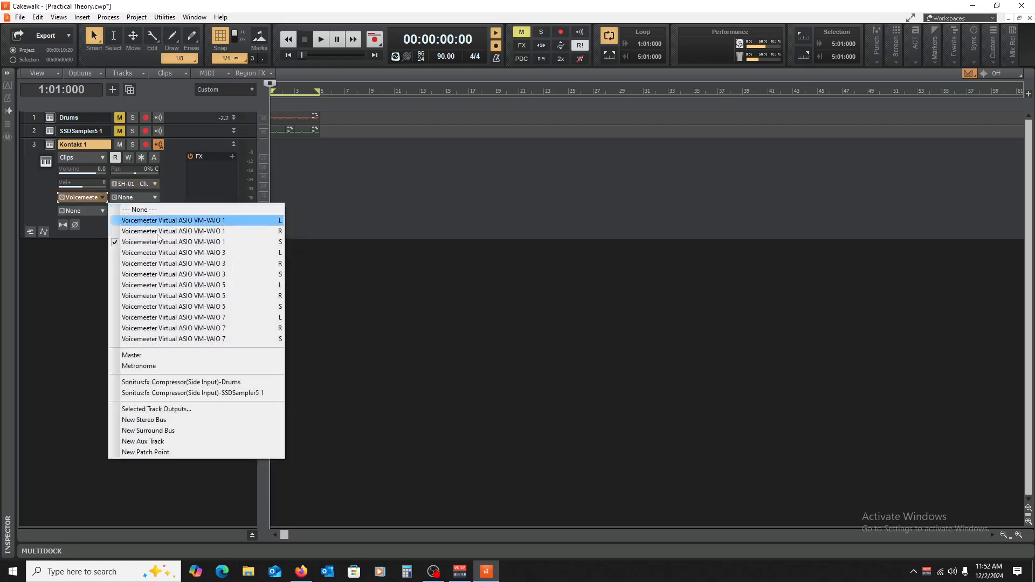
left_click(165, 355)
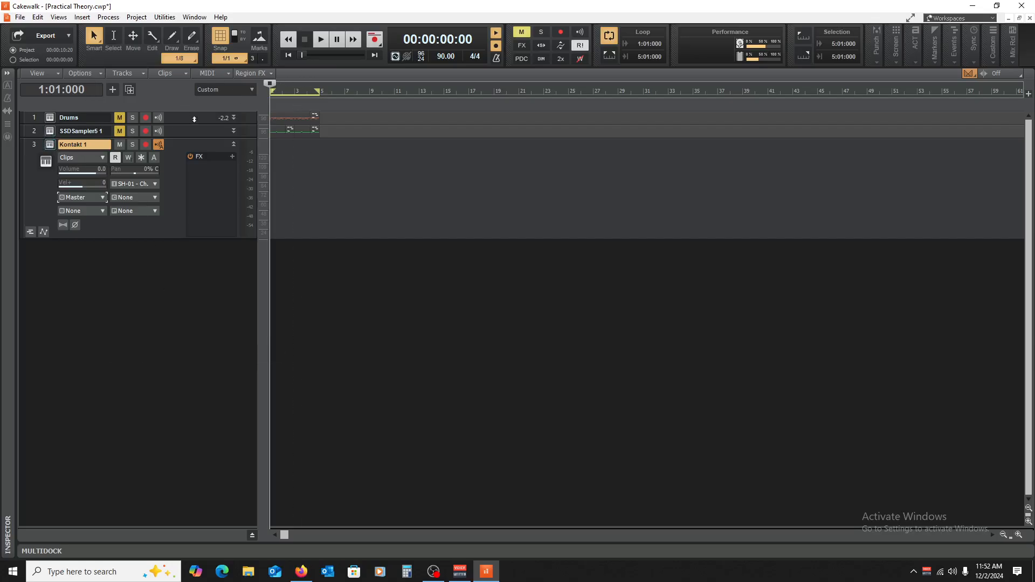
Step: Expand the SSDSampler5 1 track, and load The Grandeur piano instrument into the Kontakt 1 synth, closing its window
left_click(233, 131)
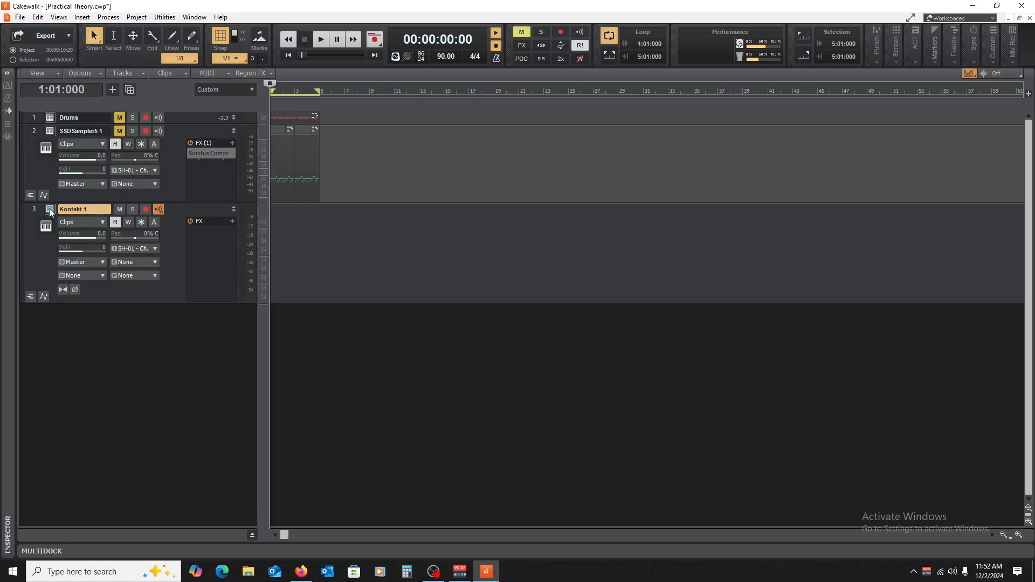
scroll(428, 315, "down", 20)
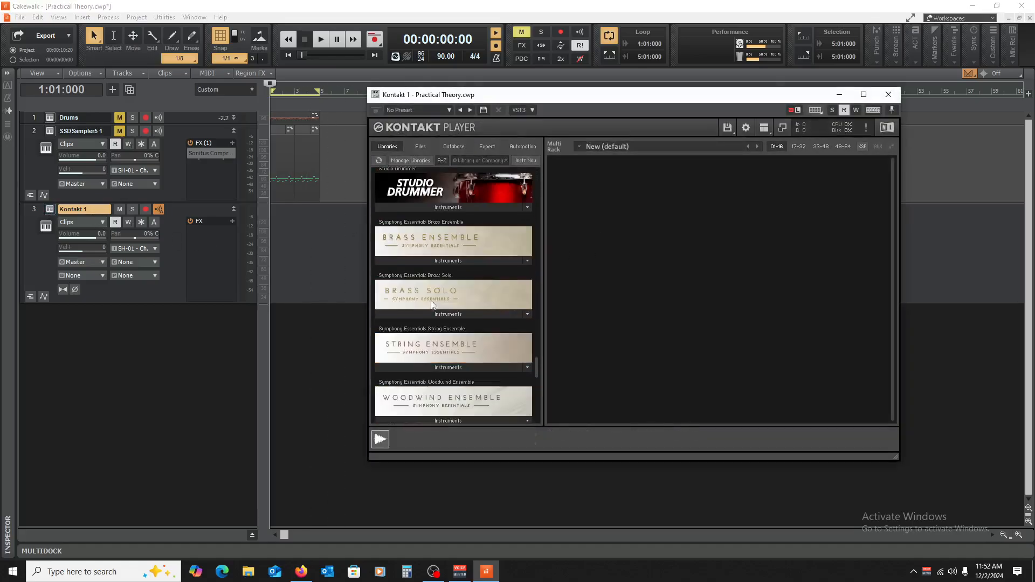
scroll(431, 305, "down", 5)
left_click(425, 199)
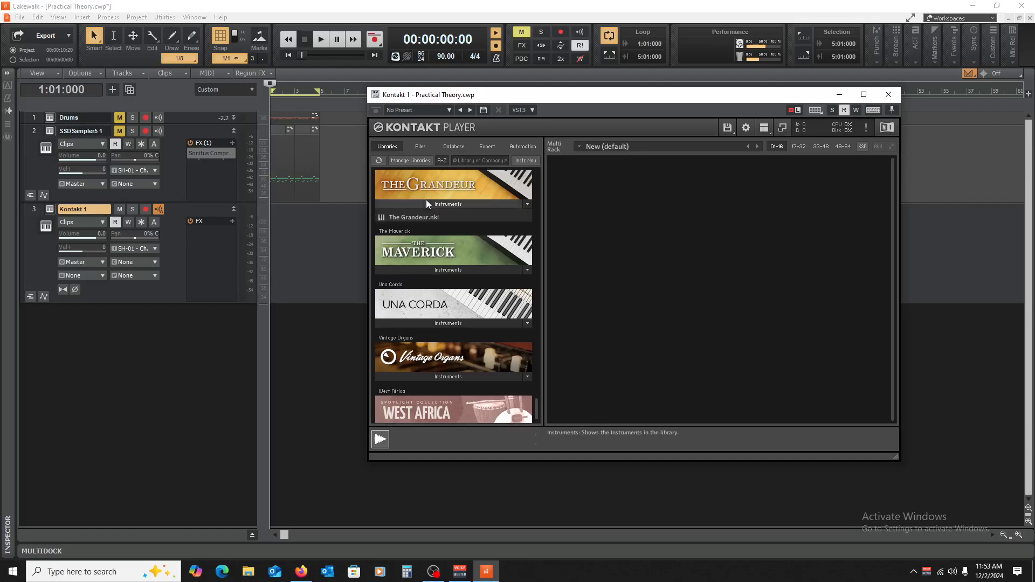
double_click(399, 216)
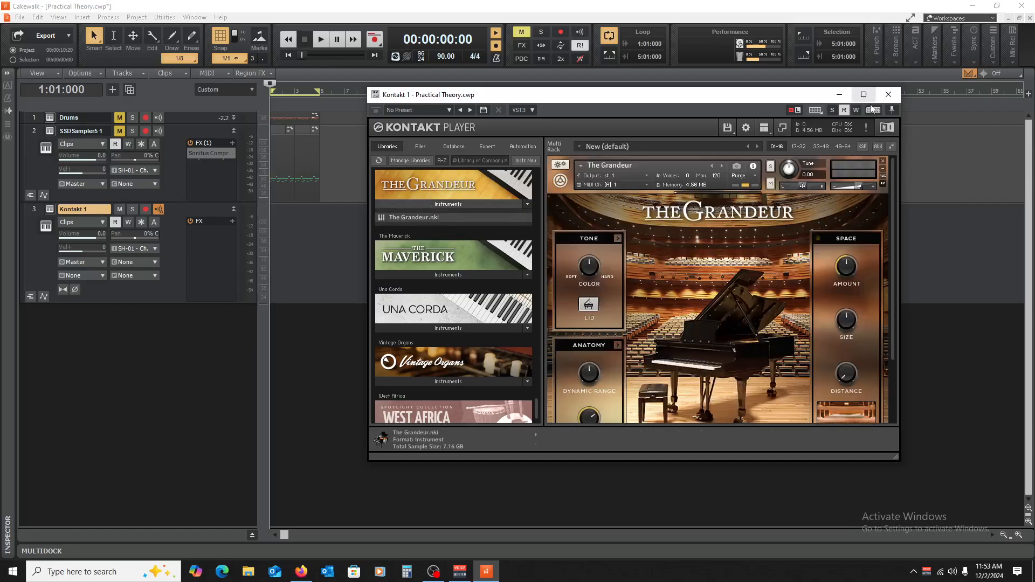
left_click(889, 95)
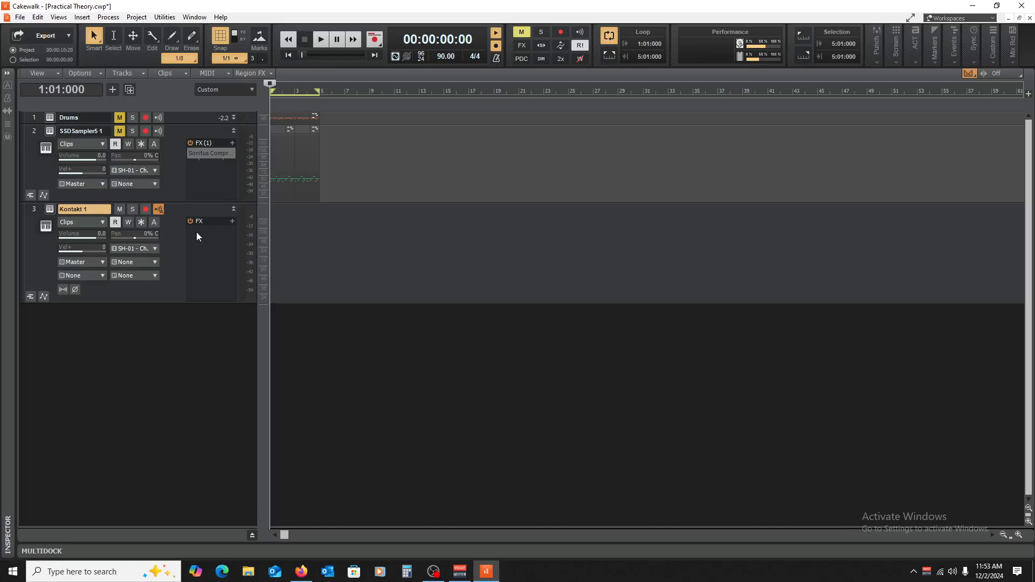
Step: Open the Piano Roll view, draw a whole note on E3 at bar 1, and play it briefly
left_click(82, 20)
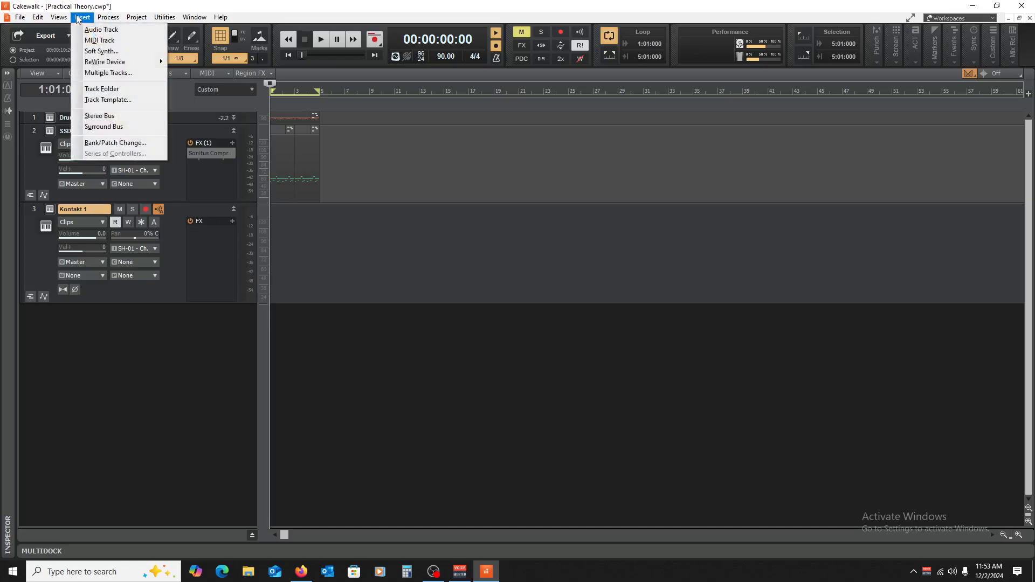
mouse_move(59, 16)
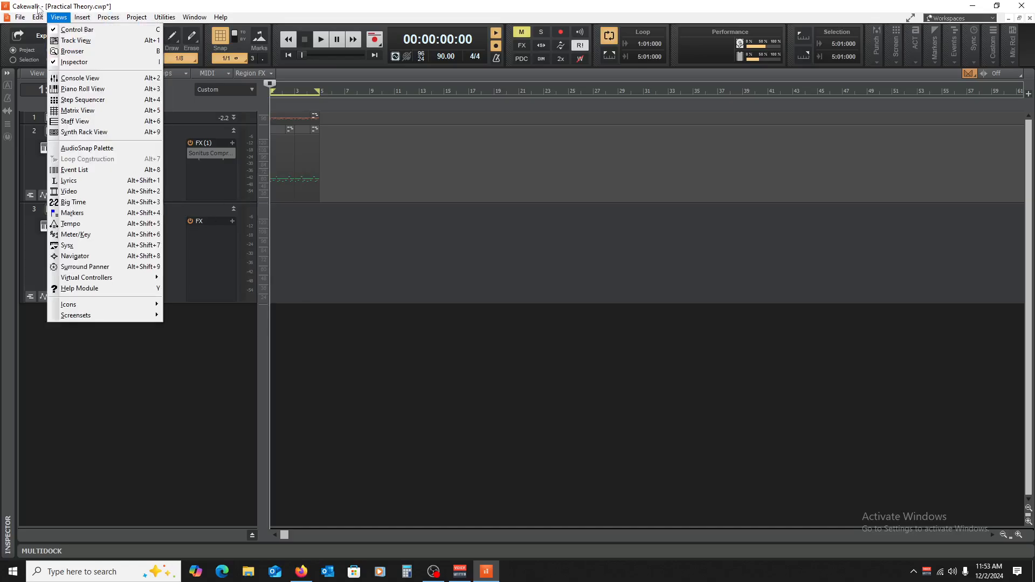
left_click(82, 90)
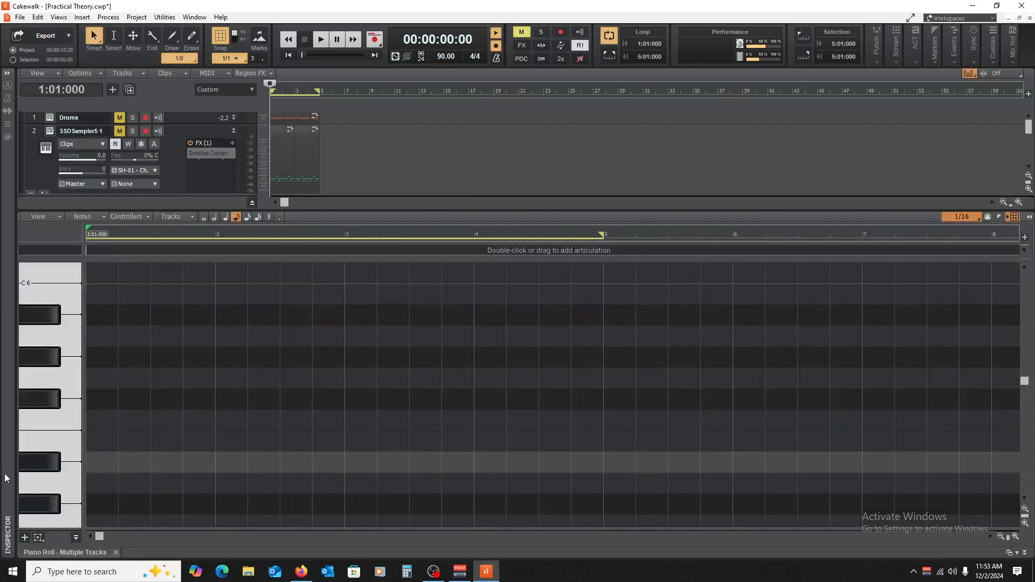
scroll(69, 489, "down", 7)
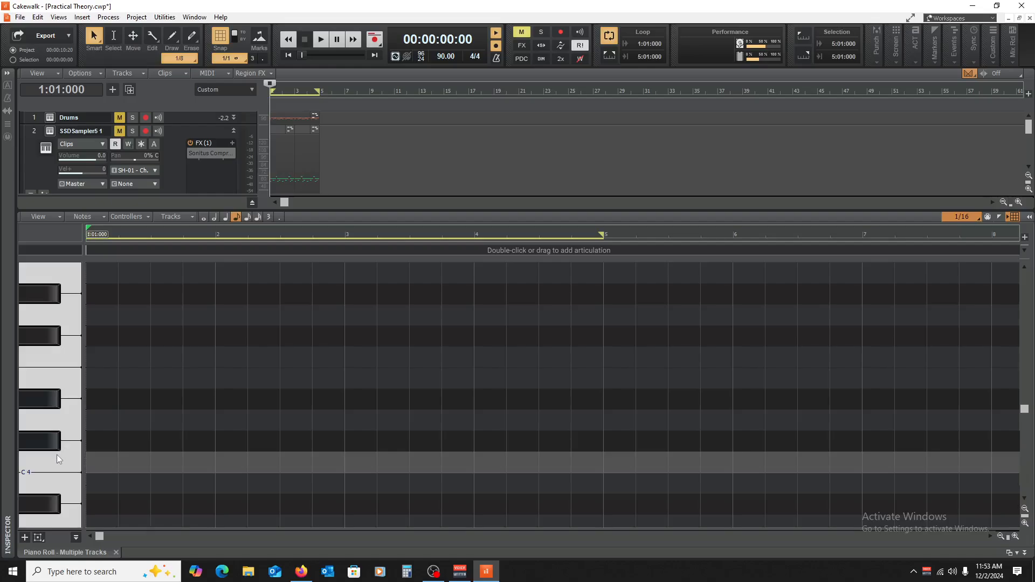
scroll(57, 455, "down", 4)
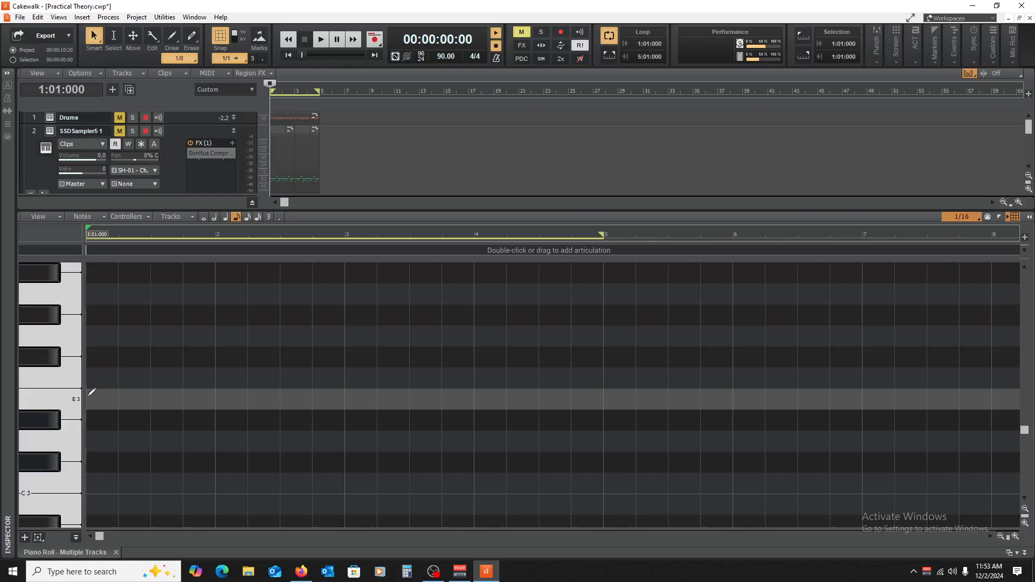
mouse_move(100, 405)
left_mouse_down()
mouse_move(215, 420)
mouse_move(217, 412)
left_mouse_up()
key("space")
scroll(283, 431, "up", 2)
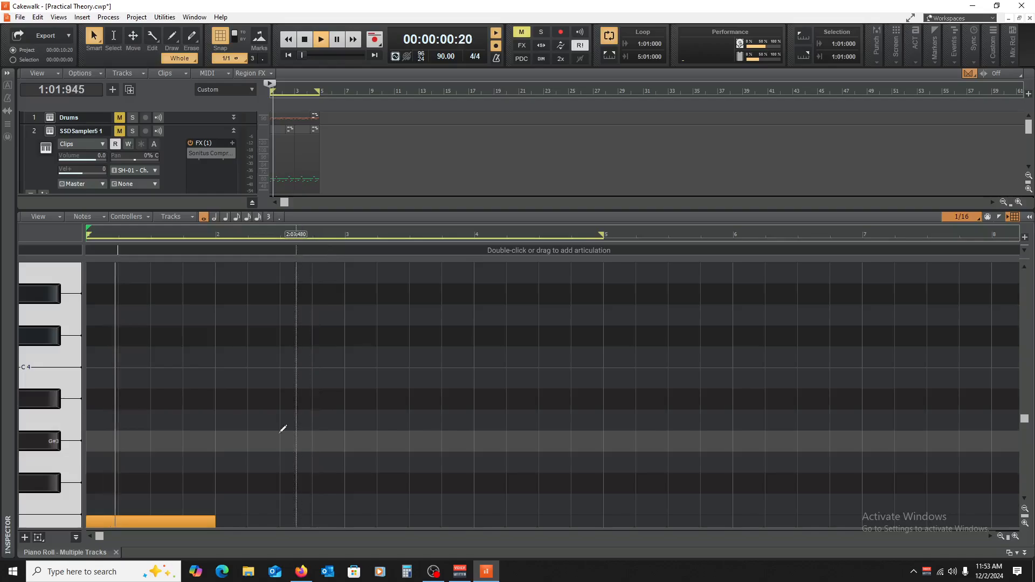
key("space")
Step: Copy the E3 note up to B3 and trim the copy's start to 1:01:480
scroll(242, 428, "down", 2)
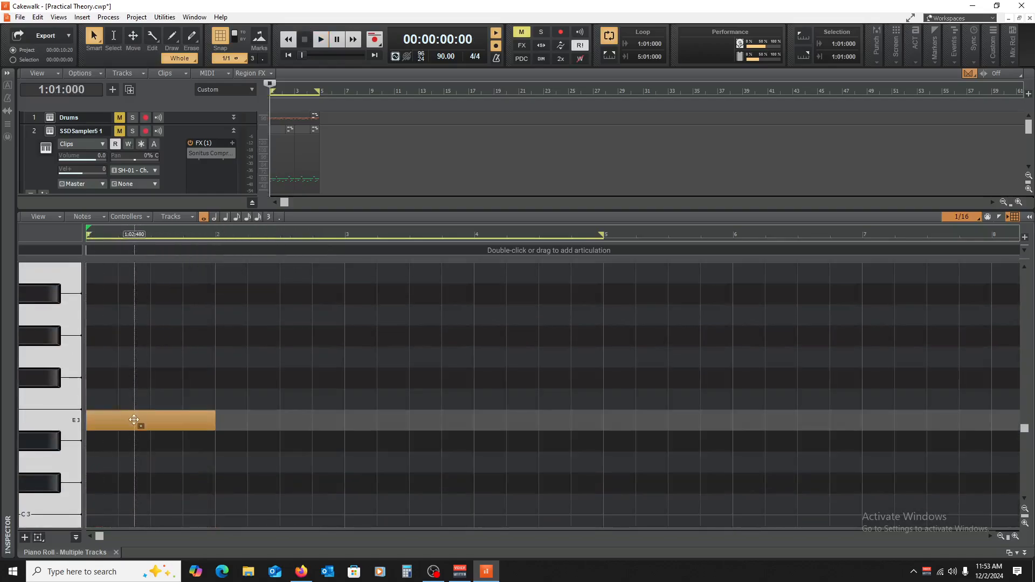
left_click_drag(134, 420, 137, 271)
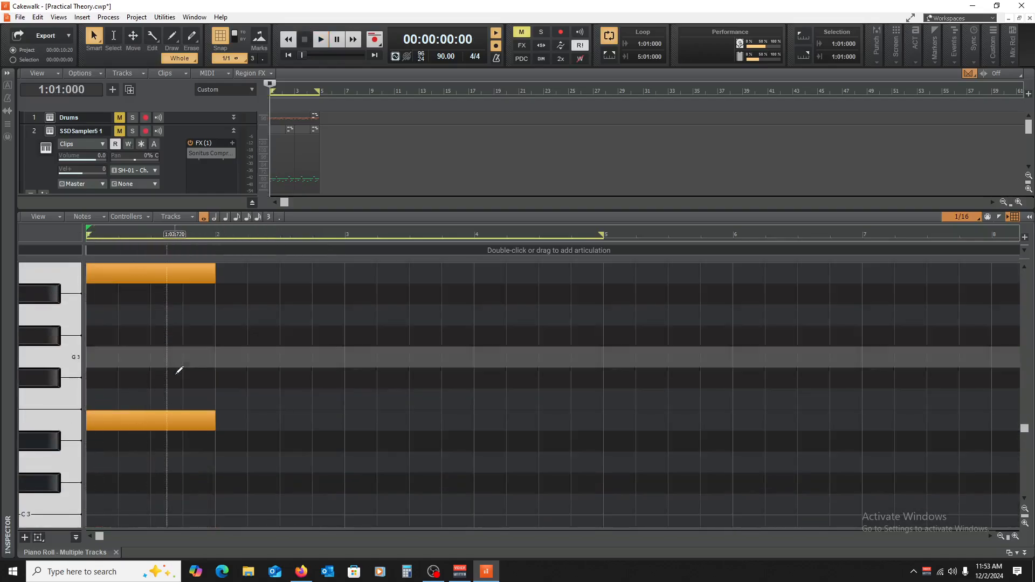
scroll(200, 368, "up", 3)
mouse_move(87, 404)
left_mouse_down()
mouse_move(123, 410)
mouse_move(97, 406)
left_mouse_up()
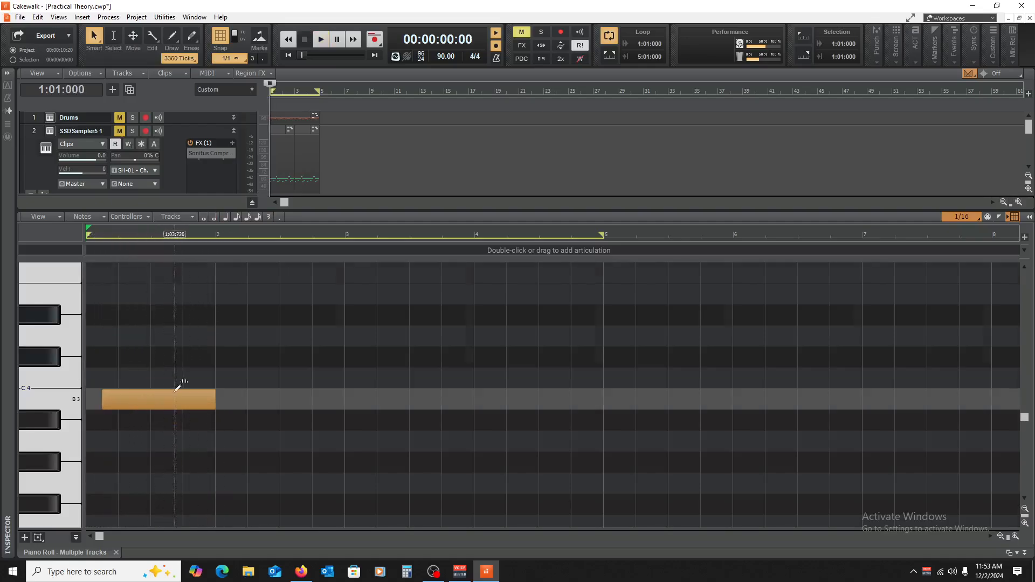
Step: Copy the B3 note up to G4, trim the copy's start to make a dotted half note, and audition the notes
scroll(178, 385, "up", 2)
left_click_drag(160, 466, 161, 297)
scroll(219, 358, "up", 4)
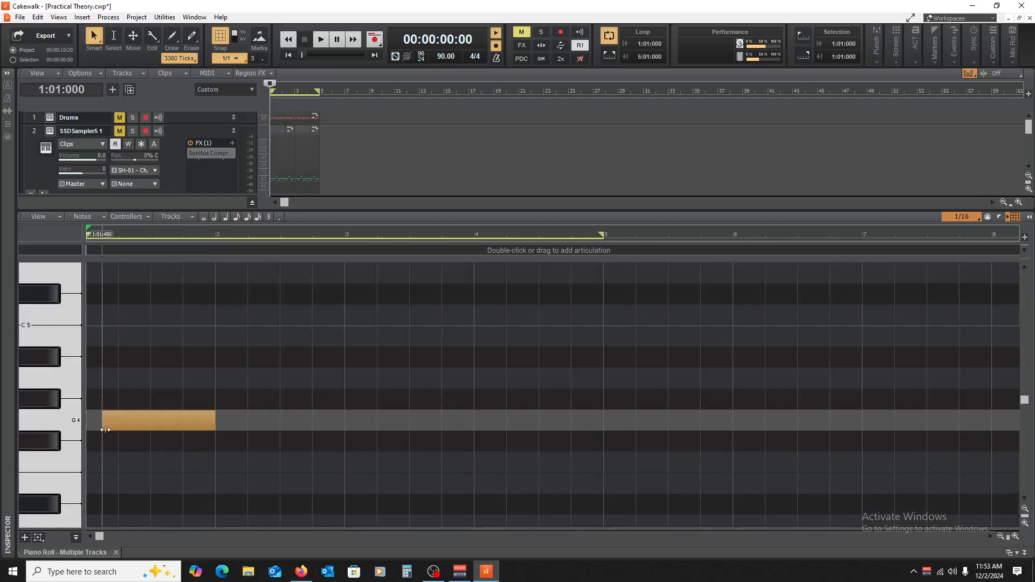
left_click_drag(103, 425, 119, 424)
key("space")
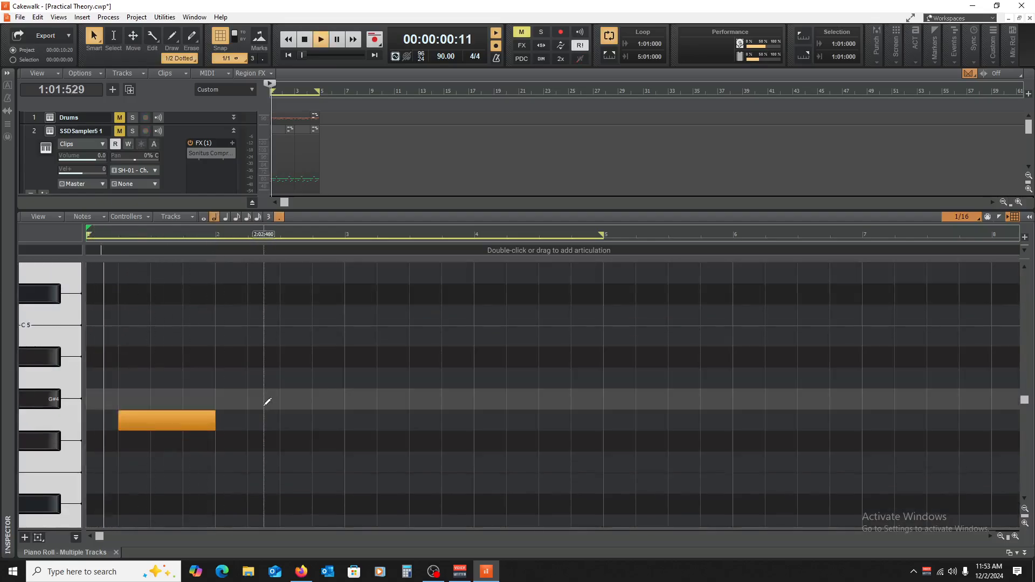
key("space")
scroll(250, 409, "down", 5)
key("space")
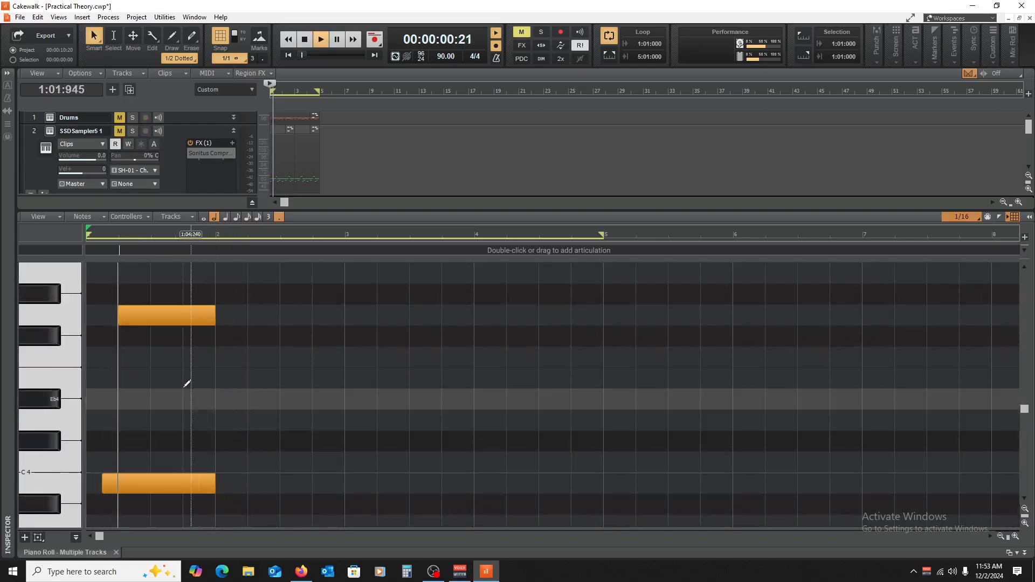
key("space")
Step: Copy the G4 note down to F#4, shorten the copy from its start to 2400 ticks, and audition it
scroll(188, 384, "up", 3)
left_click_drag(172, 374, 222, 401)
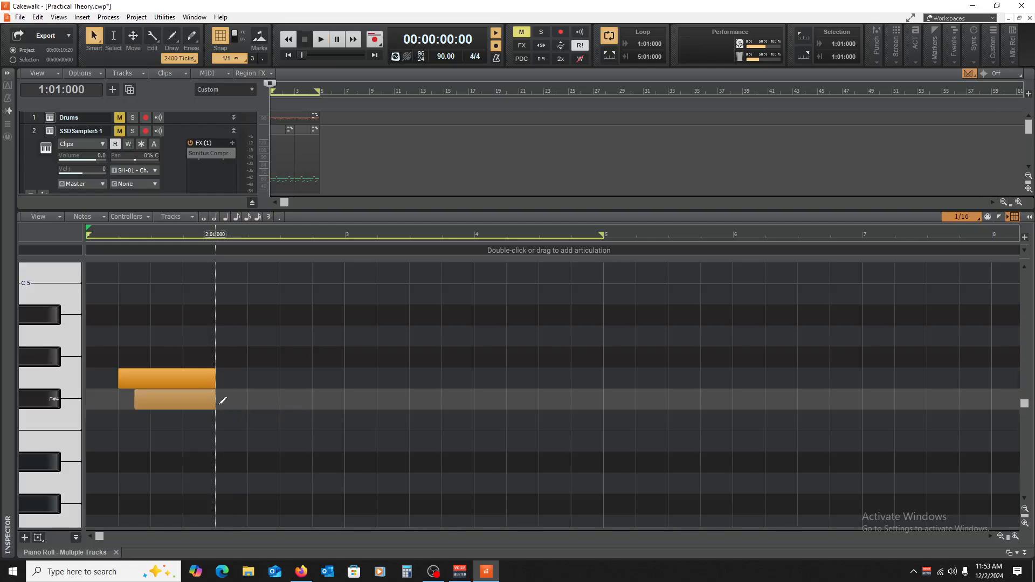
key("space")
key("space")
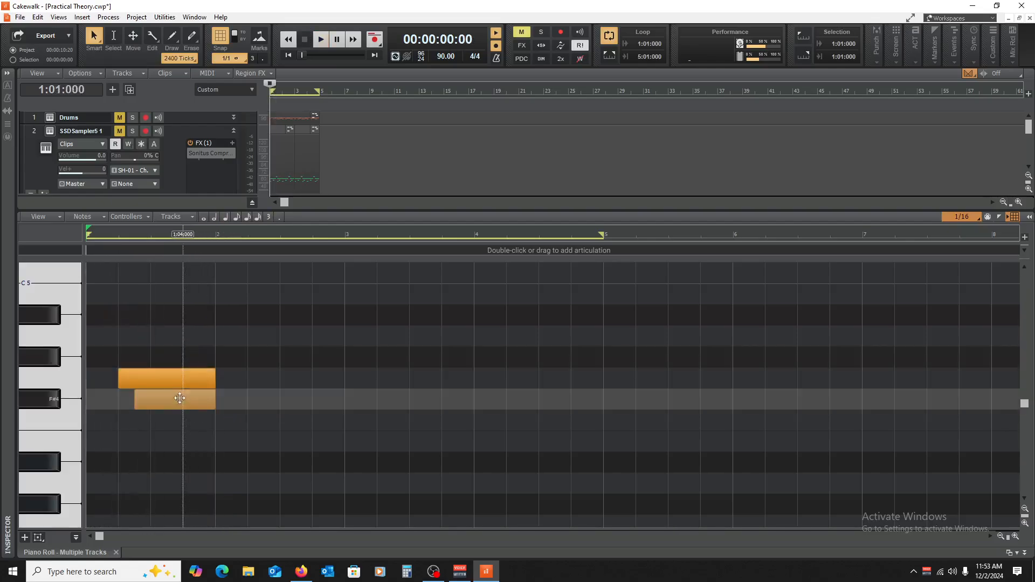
Step: Shorten the G4 and F#4 notes to consecutive eighth notes, copy the G4 eighth to beat 3, and audition the phrase
left_click_drag(167, 389, 135, 384)
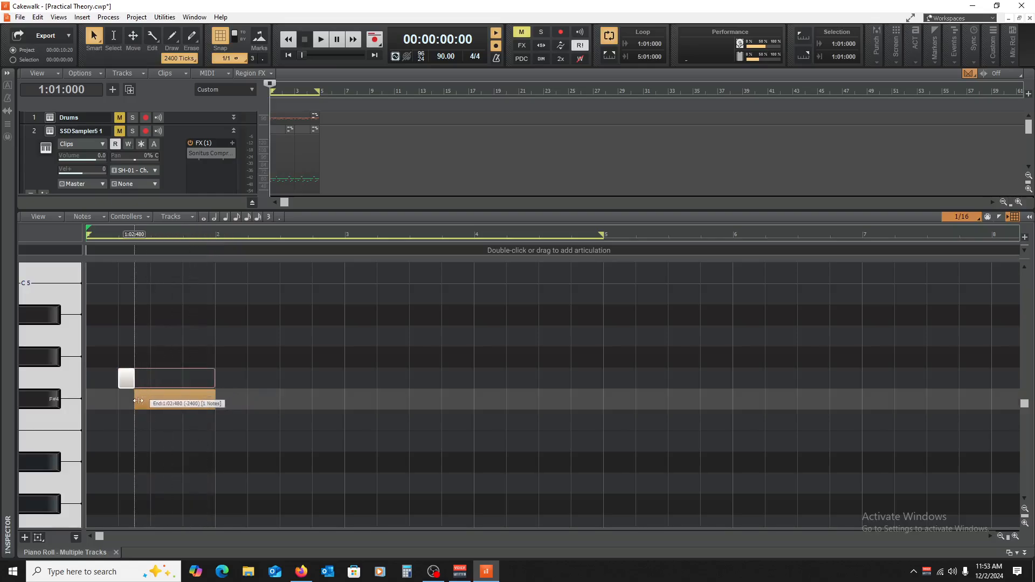
key("space")
key("space")
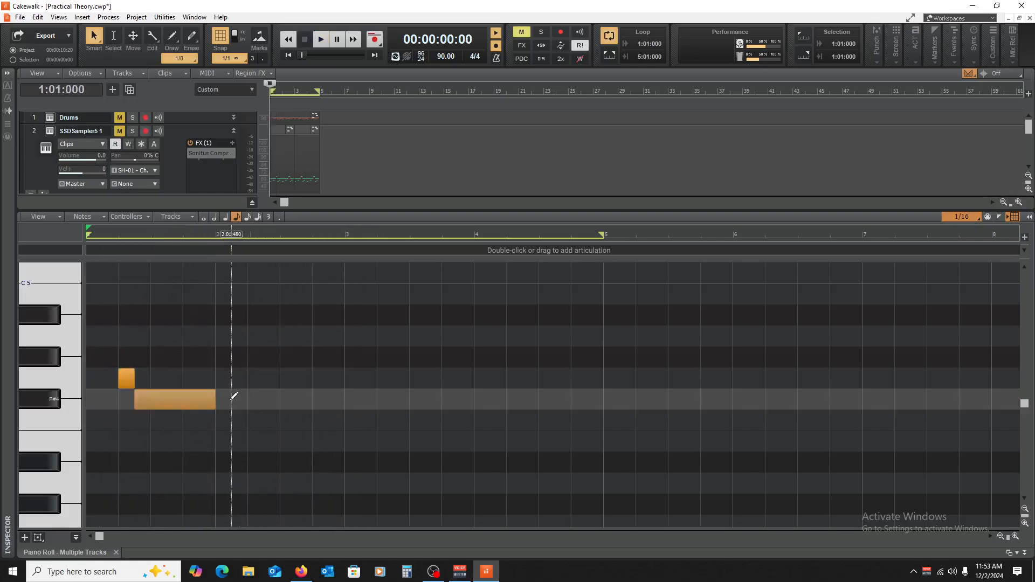
left_click_drag(214, 398, 161, 381)
key("space")
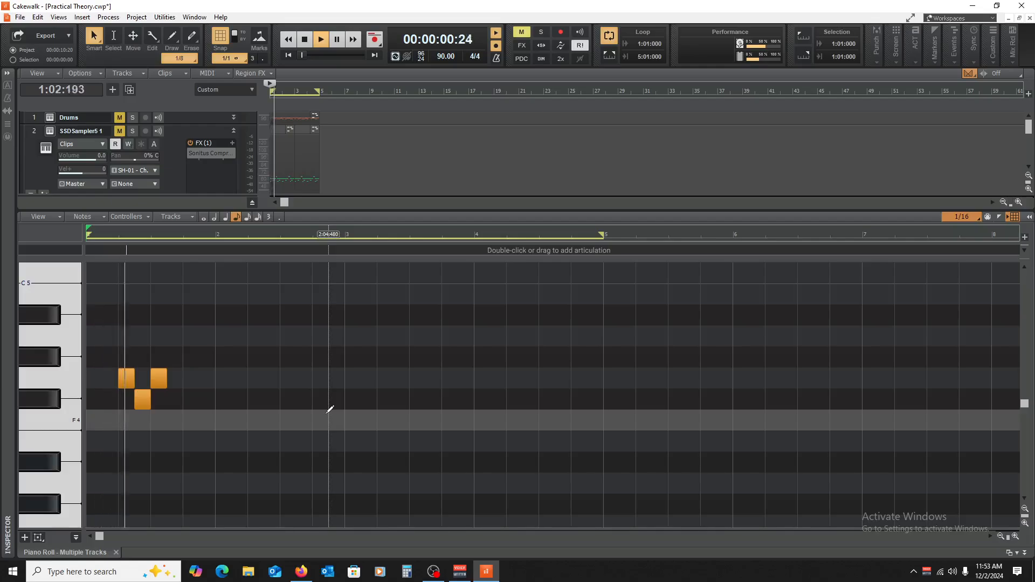
Step: Extend the melody with an F#4 eighth note at 1:03:480 and an E4 eighth note at 1:04:000, and play it
key("space")
left_click_drag(164, 376, 201, 442)
key("space")
key("space")
key("space")
scroll(302, 417, "down", 1)
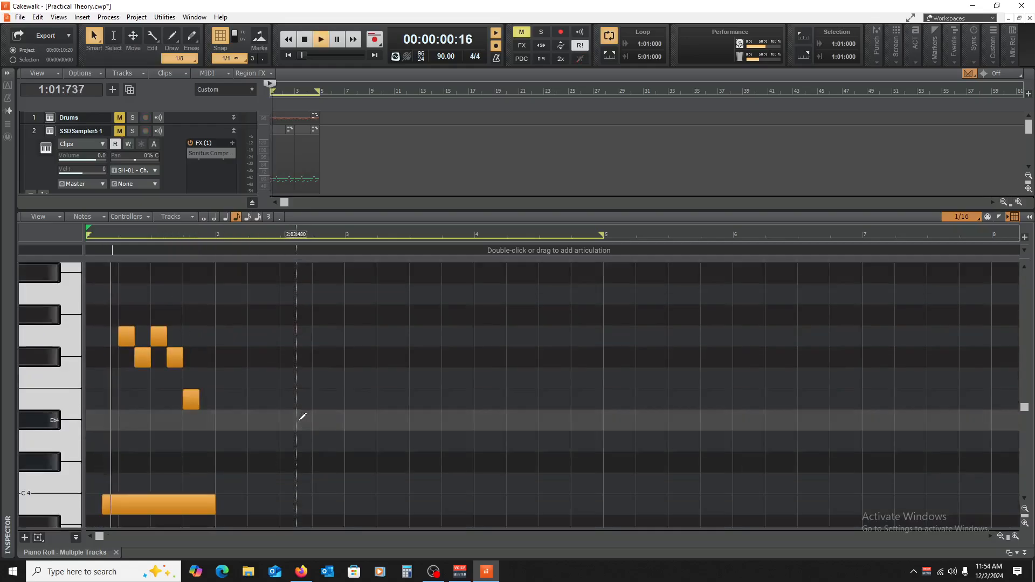
scroll(303, 417, "down", 1)
Step: Copy the E4 eighth note down to B3 at 1:04:480, trim the long B3 to end there, and play the bar
key("space")
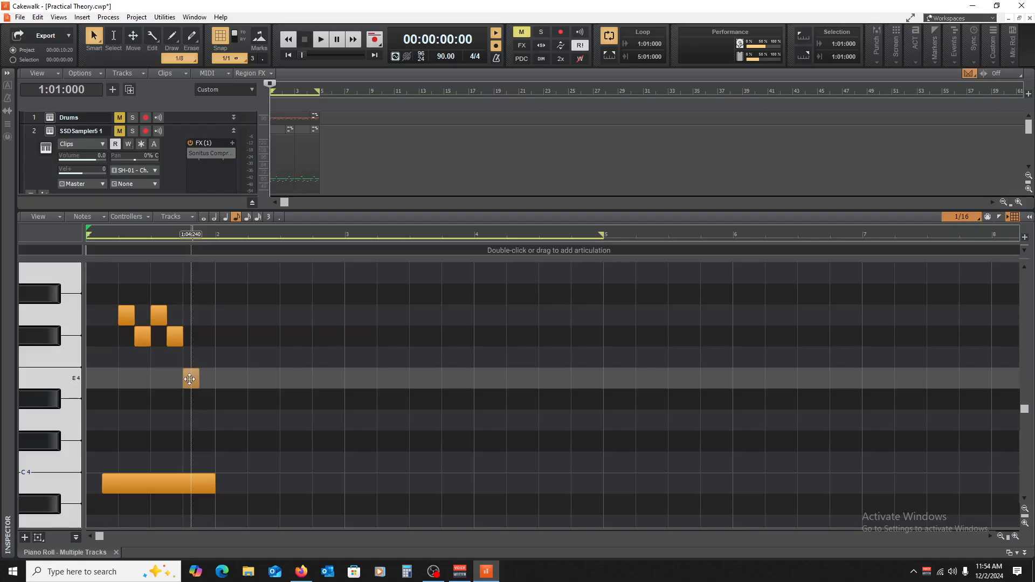
left_click_drag(189, 379, 207, 441)
left_click_drag(214, 482, 199, 479)
left_click_drag(207, 441, 207, 483)
key("space")
key("space")
key("space")
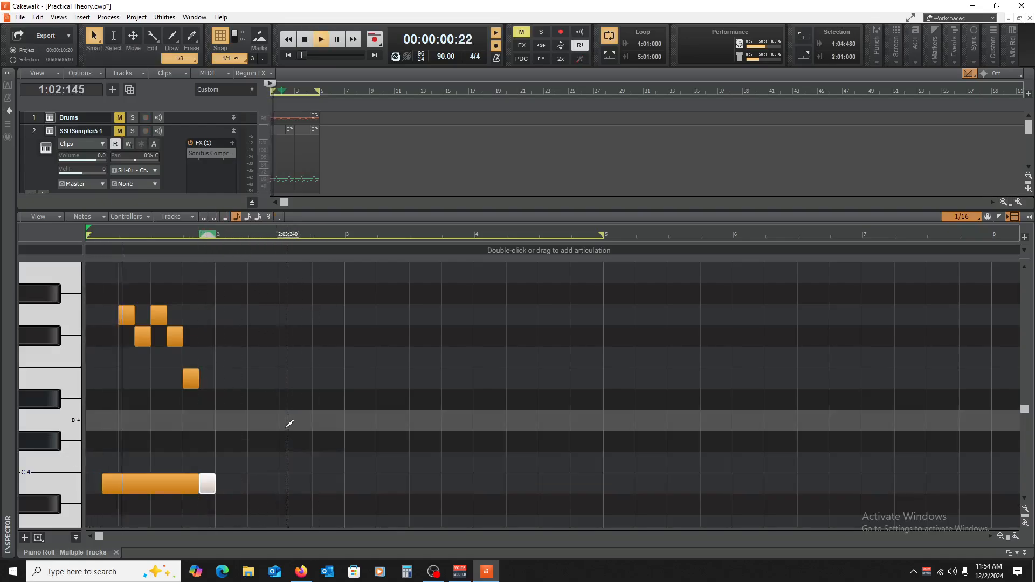
scroll(287, 424, "down", 3)
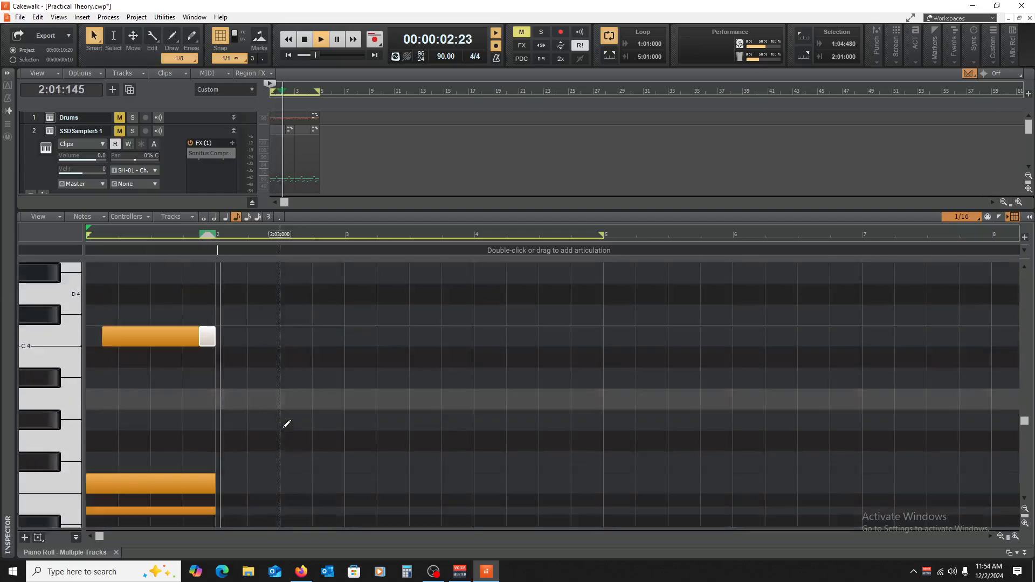
key("space")
Step: Select all notes in bar 1, copy them to bar 2, and play the two bars
left_click_drag(310, 501, 87, 259)
scroll(180, 376, "down", 3)
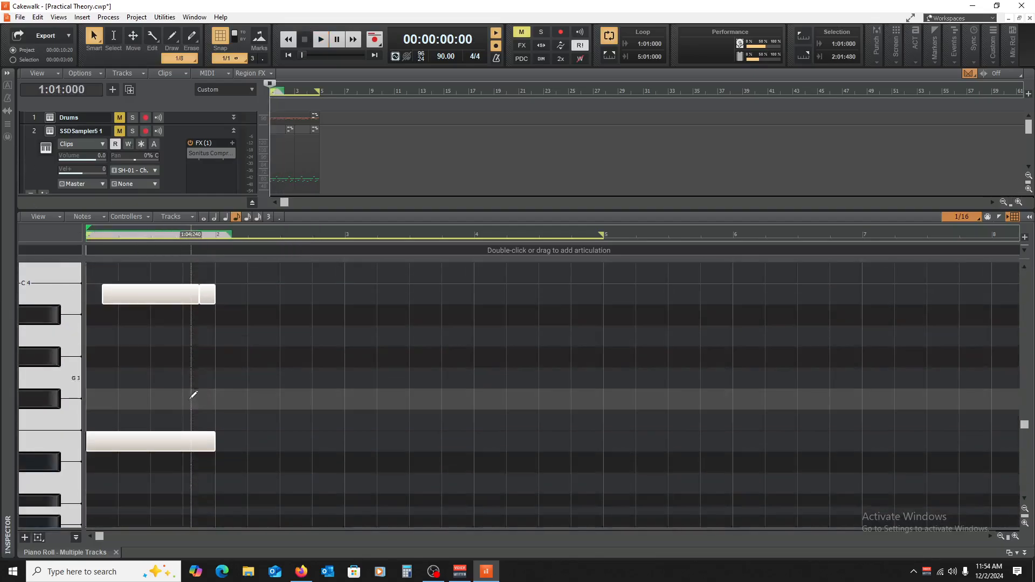
left_click_drag(126, 441, 252, 439)
scroll(354, 432, "up", 5)
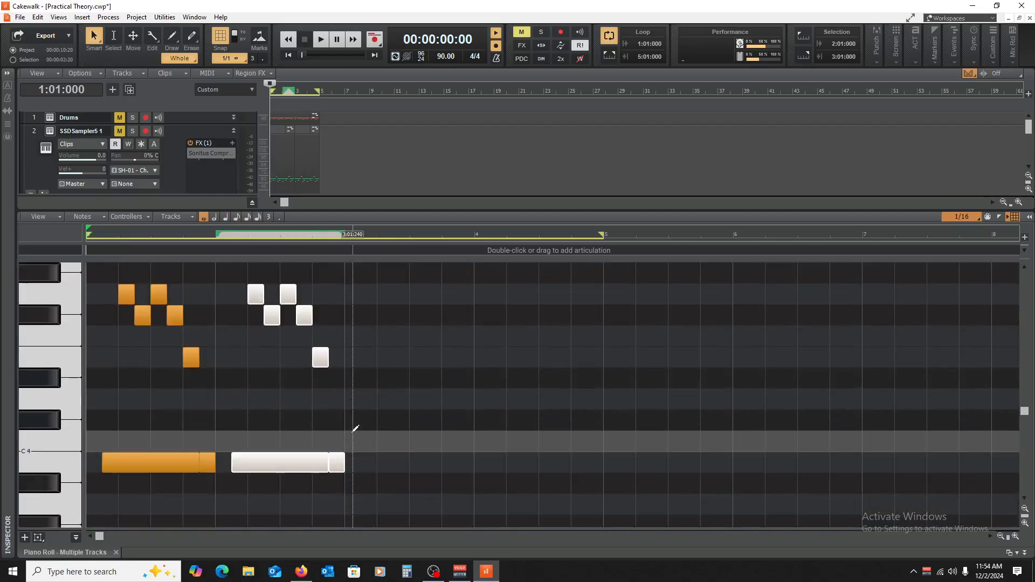
key("space")
scroll(120, 358, "down", 4)
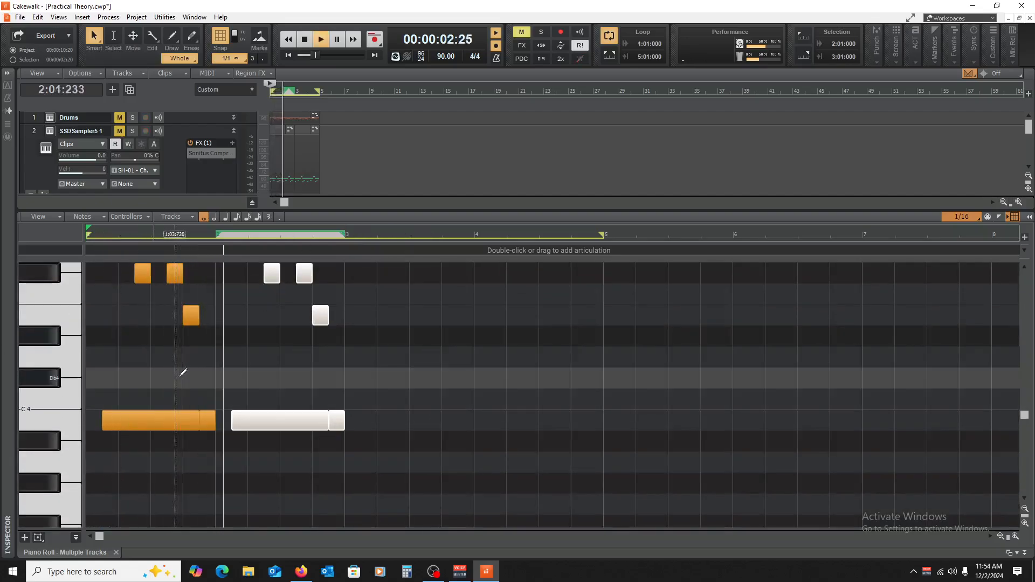
Step: Close the Piano Roll and lower the Kontakt 1 track volume to -8.0 dB while playing it with the SSDSampler5 1 track unmuted
left_click(115, 552)
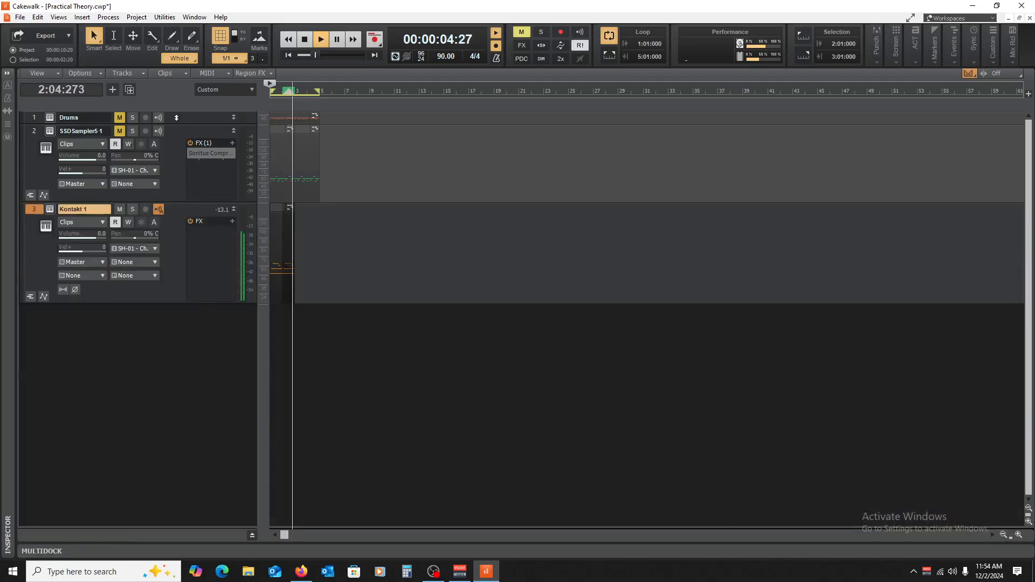
left_click(117, 135)
key("w")
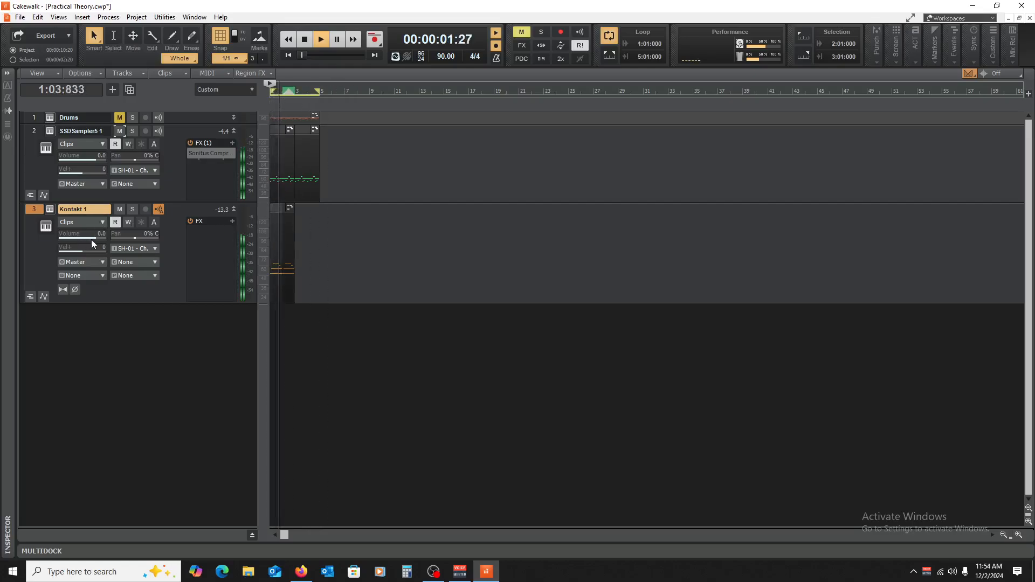
left_click_drag(92, 237, 80, 236)
key("space")
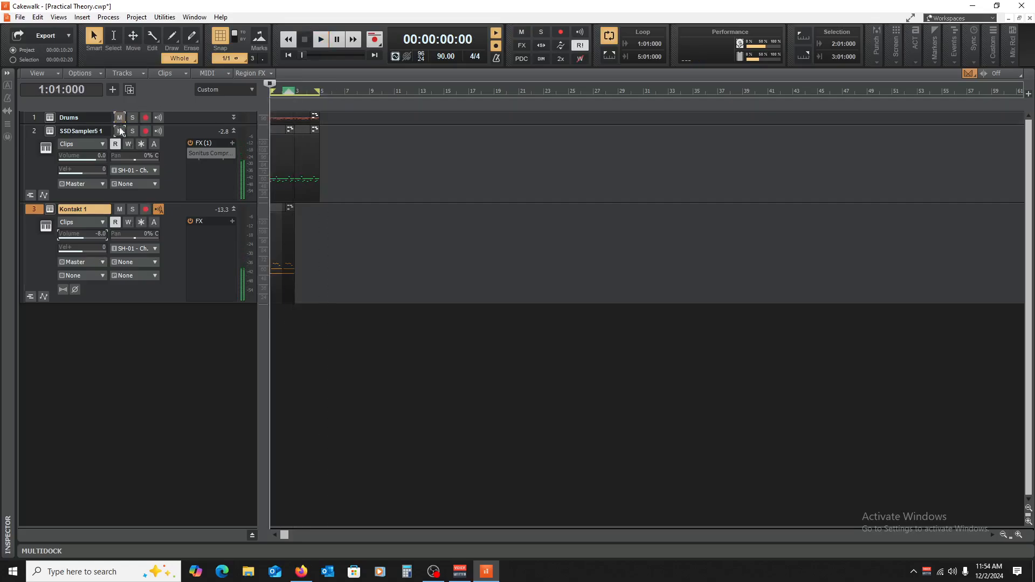
Step: During playback, copy the Kontakt 1 clip to bar 3 and raise the track's volume to -4.7 dB
key("space")
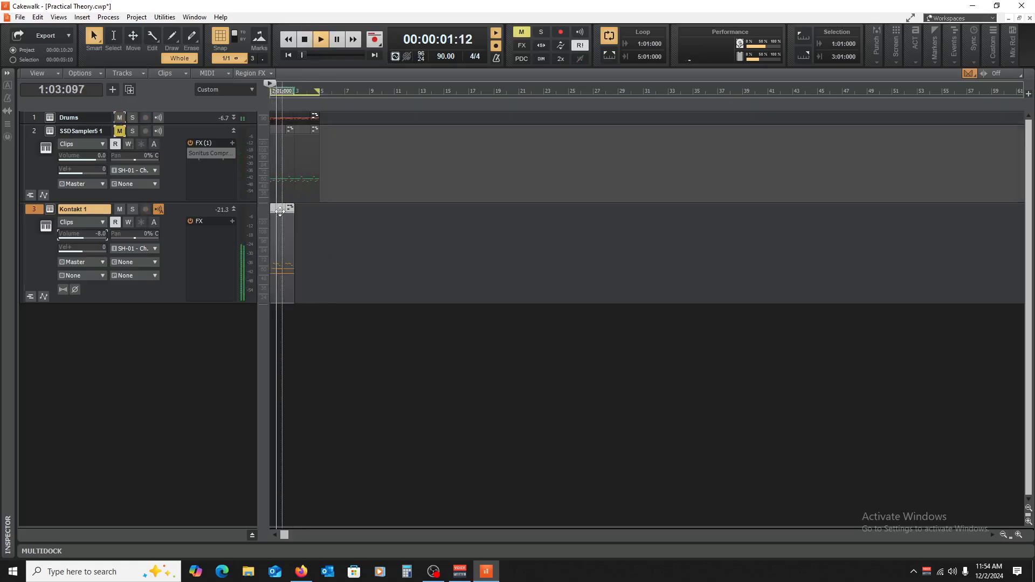
left_click_drag(279, 210, 305, 220)
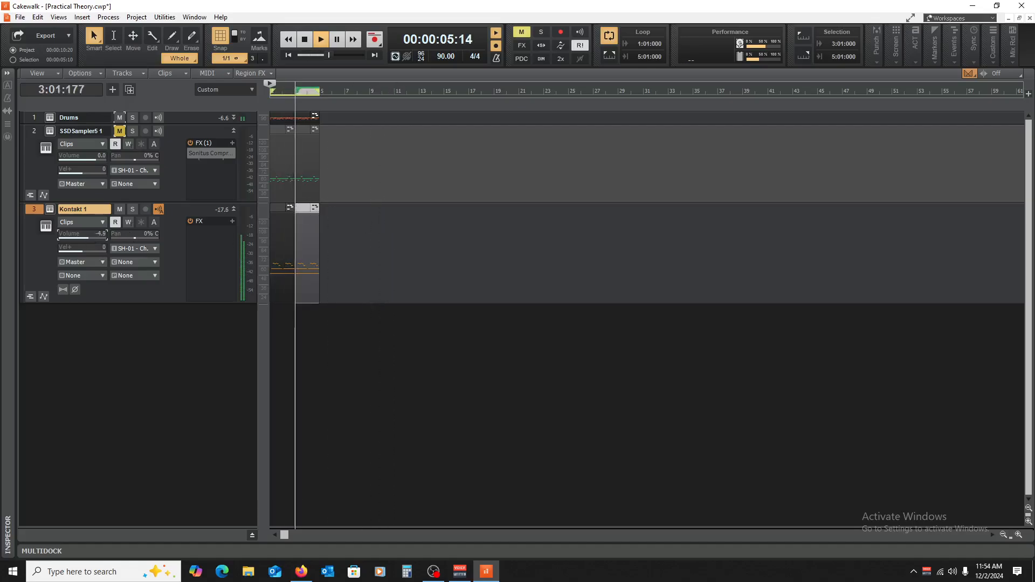
mouse_move(182, 124)
left_mouse_down()
mouse_move(188, 197)
mouse_move(190, 126)
left_mouse_up()
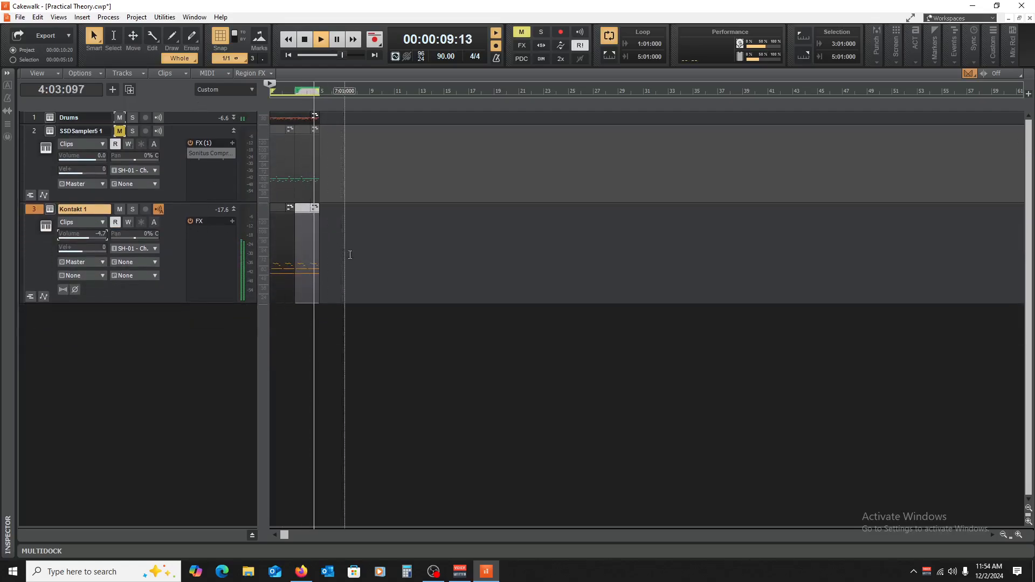
key("space")
left_click(318, 348)
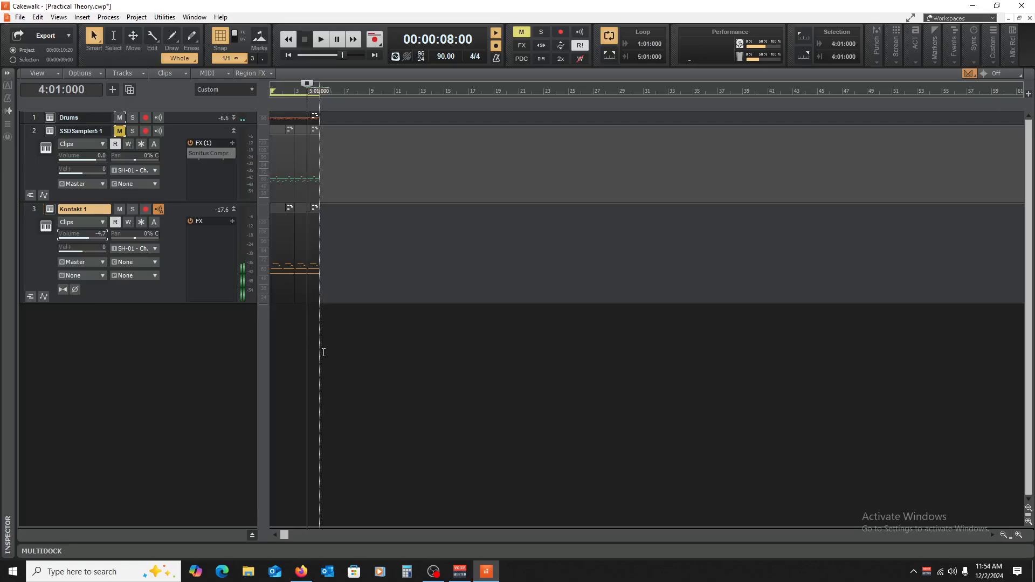
key("w")
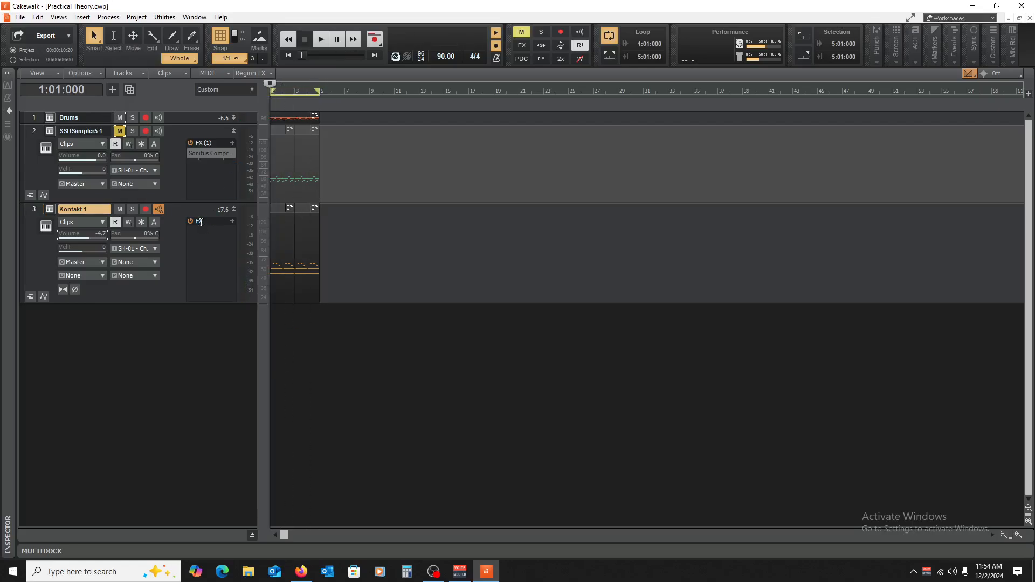
Step: Mute the Drums track and insert a Sonitus Compressor on the Kontakt 1 track
left_click(119, 118)
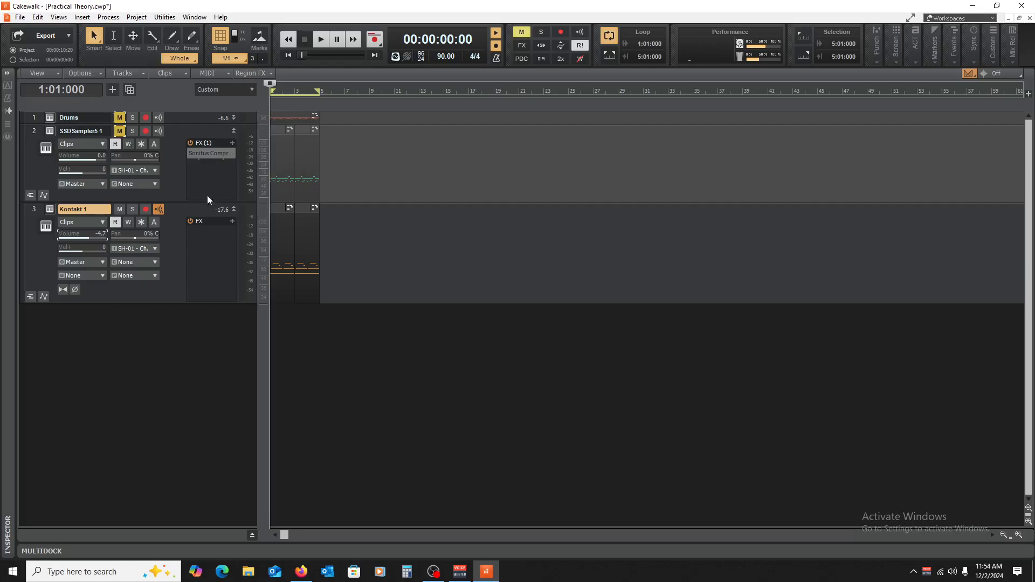
right_click(205, 231)
mouse_move(280, 256)
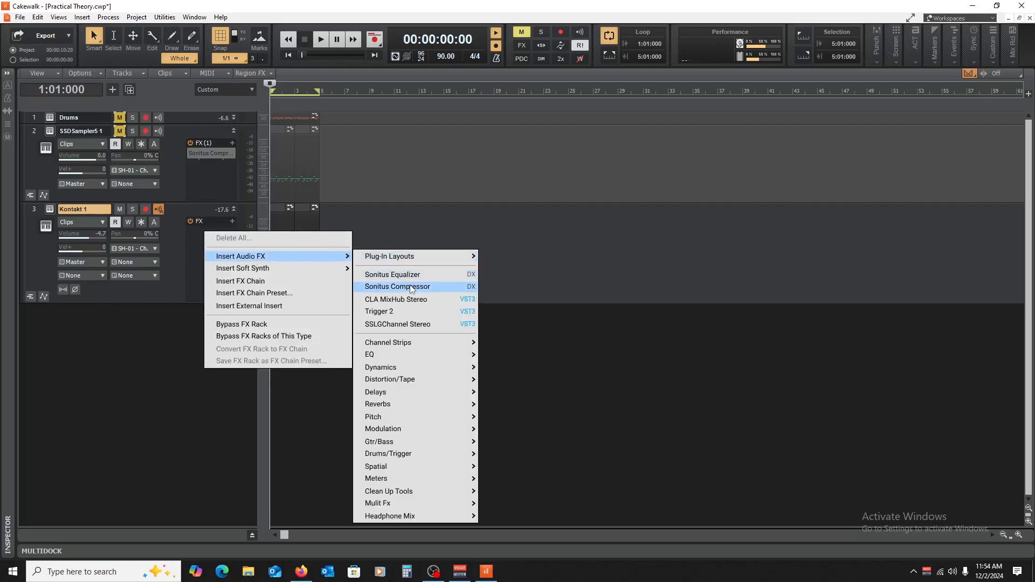
left_click(411, 286)
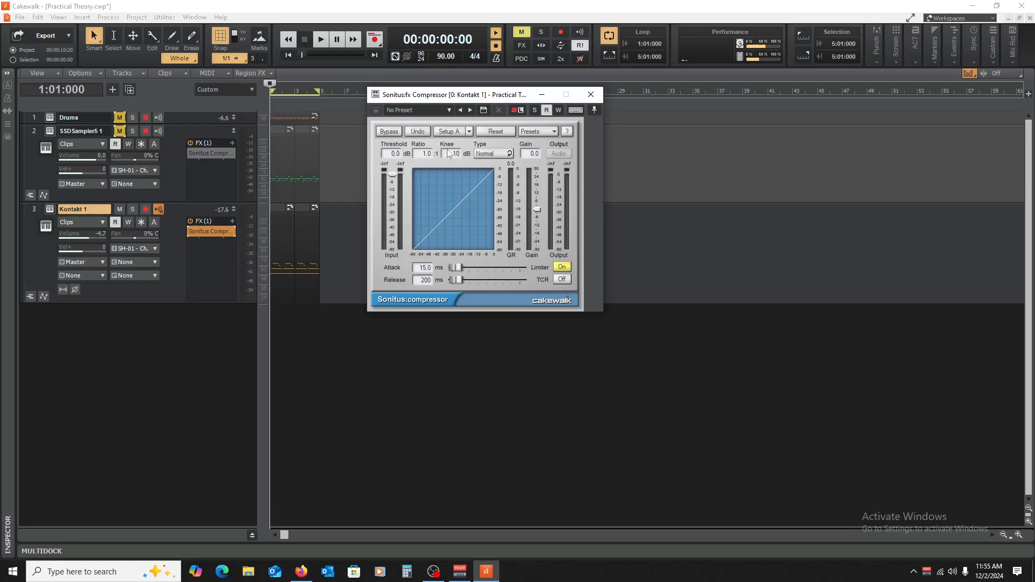
Step: Set the Kontakt 1 compressor to a 5.0:1 ratio, -30.4 dB threshold and 7.2 dB gain while playing the piano
scroll(428, 173, "up", 1)
key("space")
left_click_drag(393, 175, 393, 211)
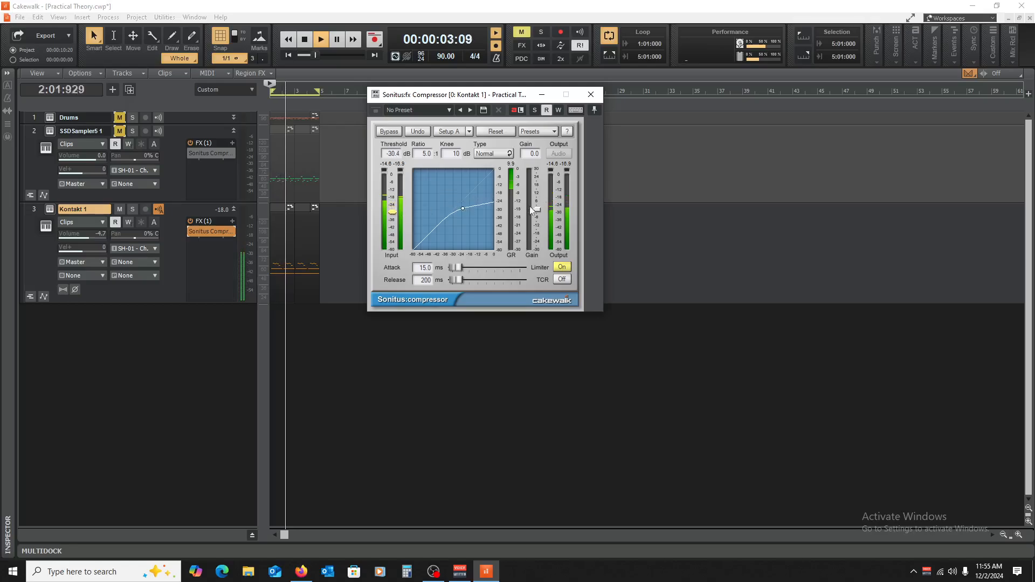
left_click_drag(537, 210, 537, 199)
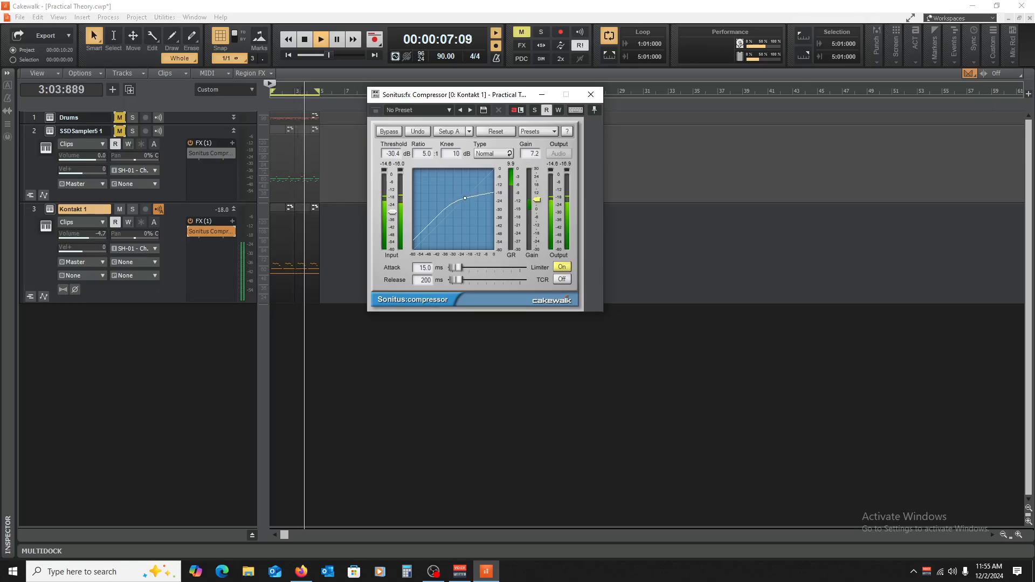
Step: Try a 0.0 ms attack and 1 ms release on the piano compressor, with a -40.1 dB threshold and 10.4 dB gain
left_click_drag(458, 280, 450, 268)
left_click_drag(392, 216, 392, 225)
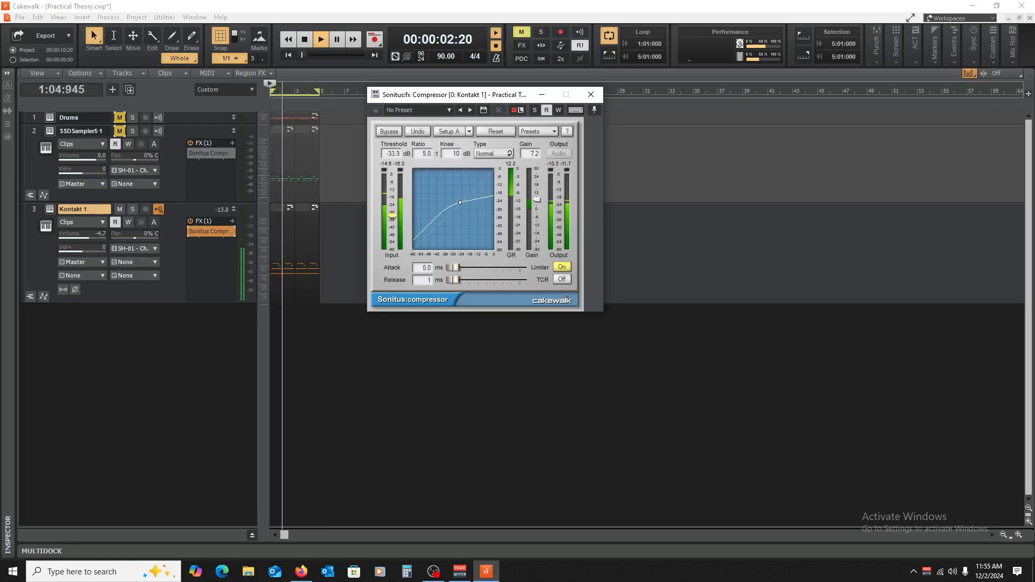
left_click_drag(538, 202, 537, 195)
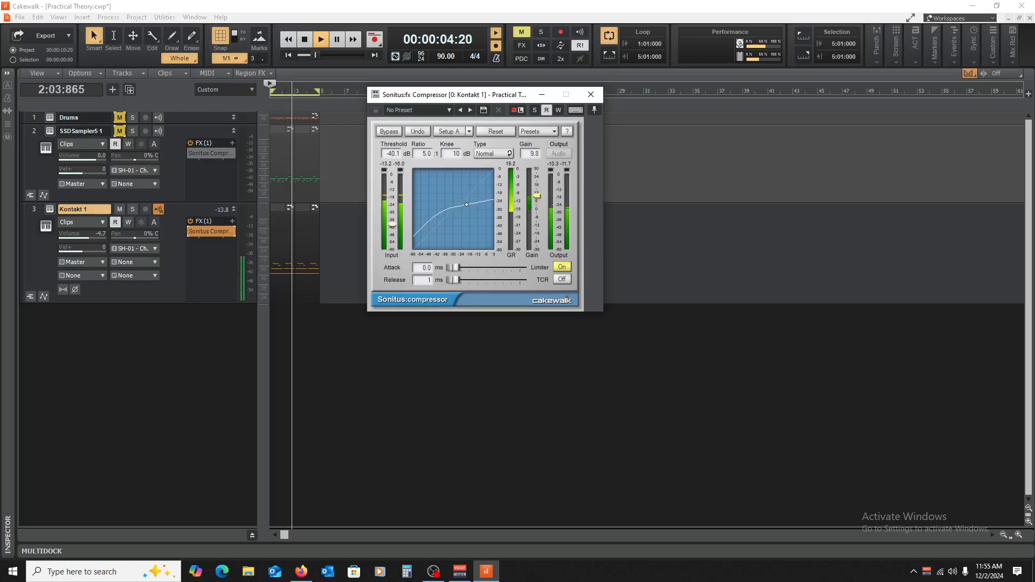
key("space")
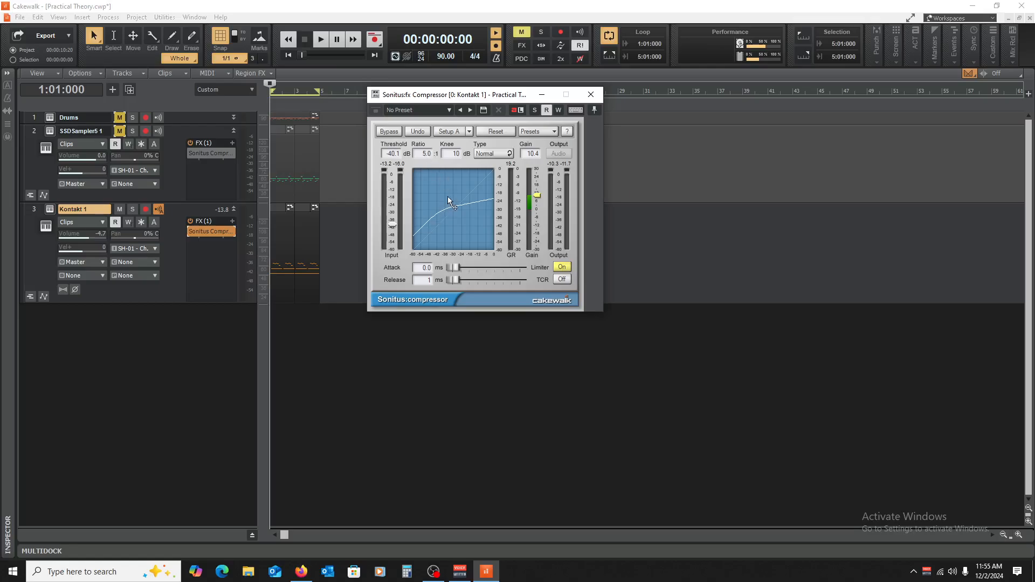
Step: Try extreme piano compression during playback with the threshold at -57.8 dB and the gain at 20.8 dB
key("space")
left_click_drag(393, 228, 392, 247)
left_click_drag(537, 196, 537, 181)
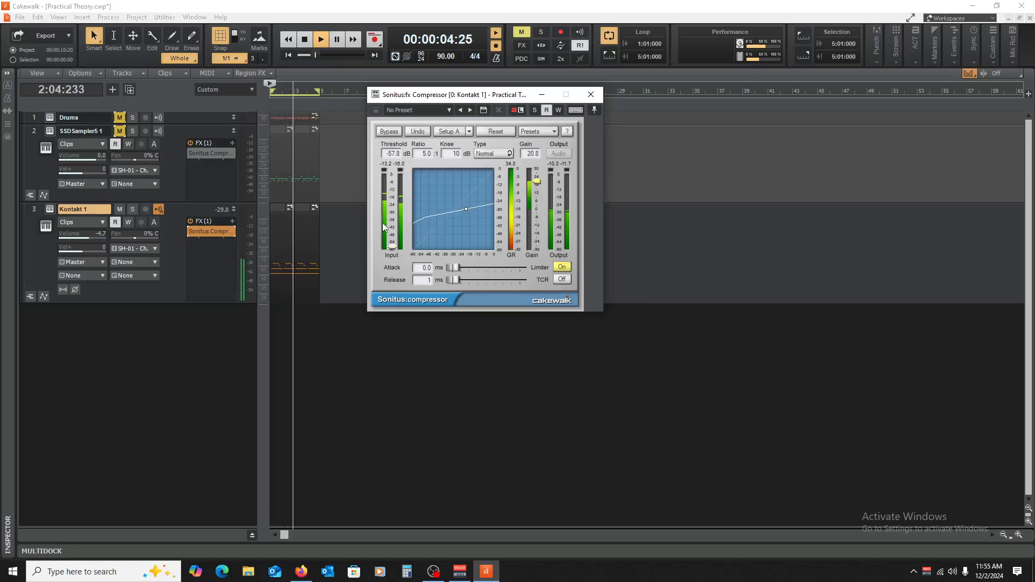
Step: Set the compressor to 30.2 ms attack, -22.0 dB threshold and 1.5 dB gain, and compare the piano with it bypassed and active
key("space")
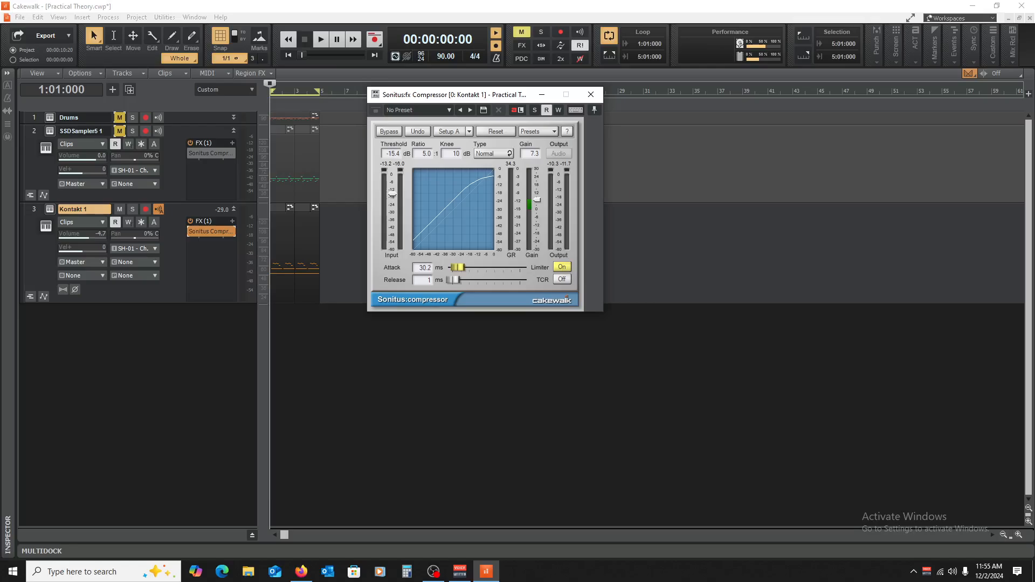
key("space")
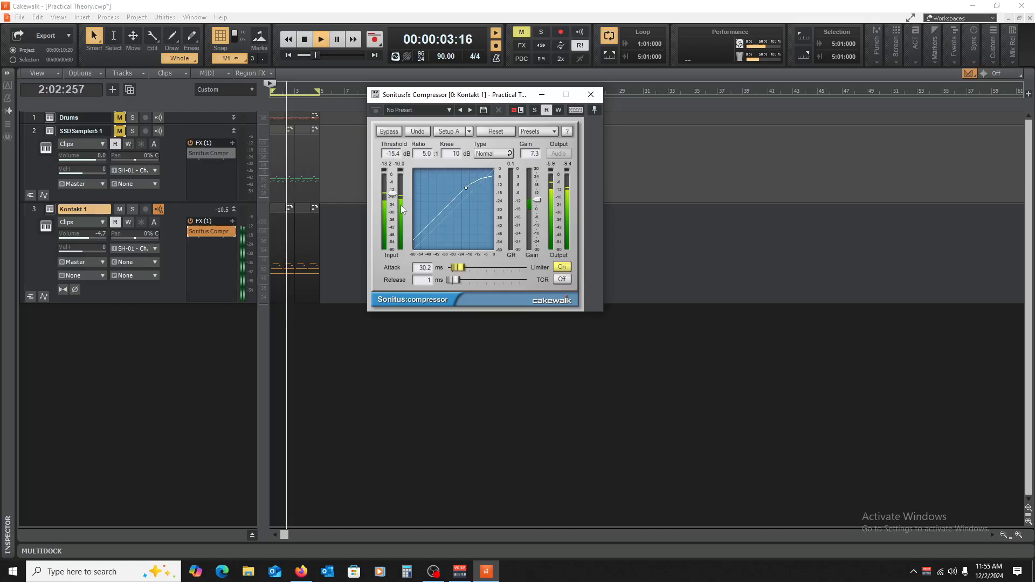
left_click_drag(391, 192, 392, 200)
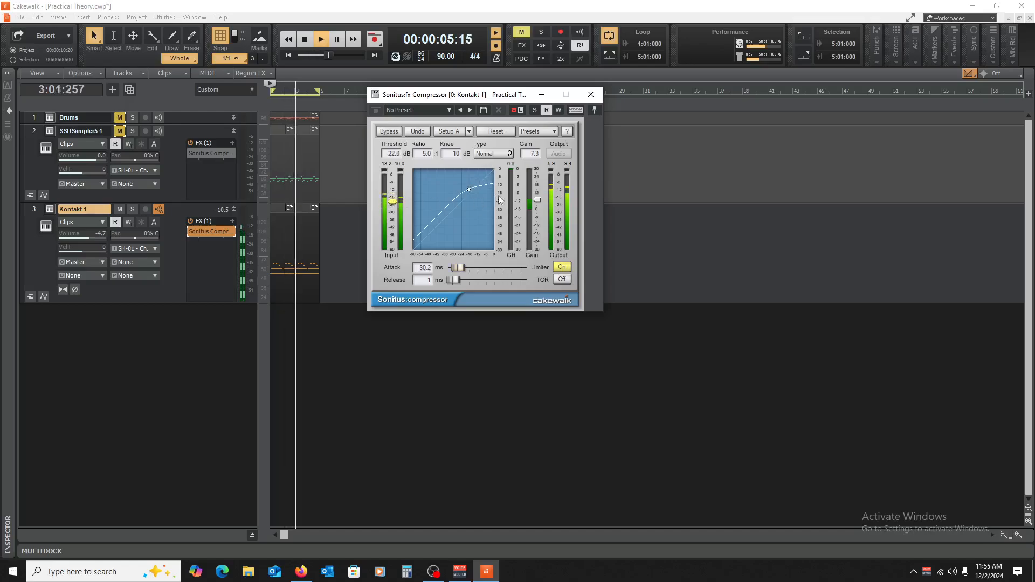
left_click_drag(537, 200, 537, 208)
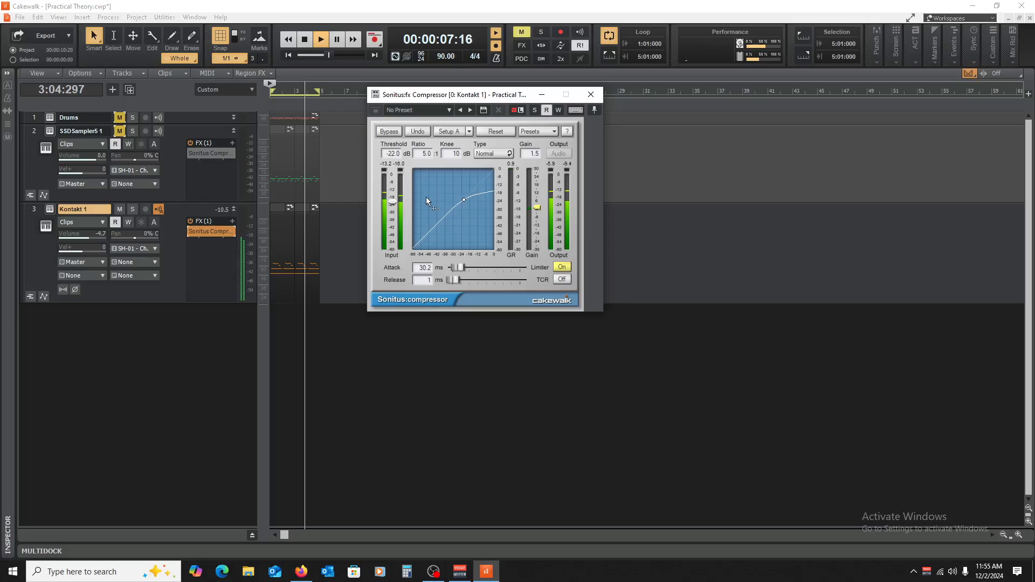
left_click(190, 231)
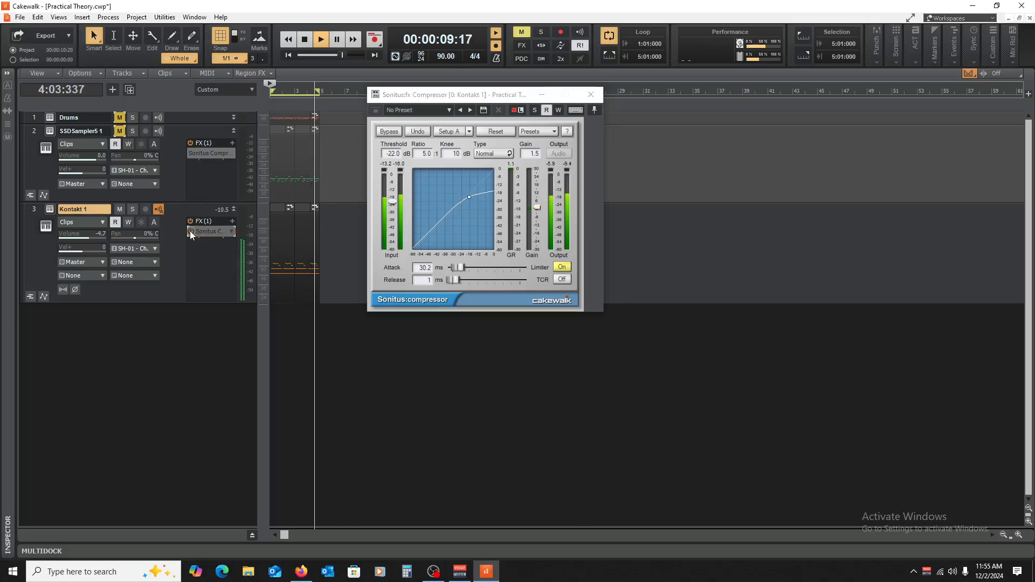
left_click(189, 231)
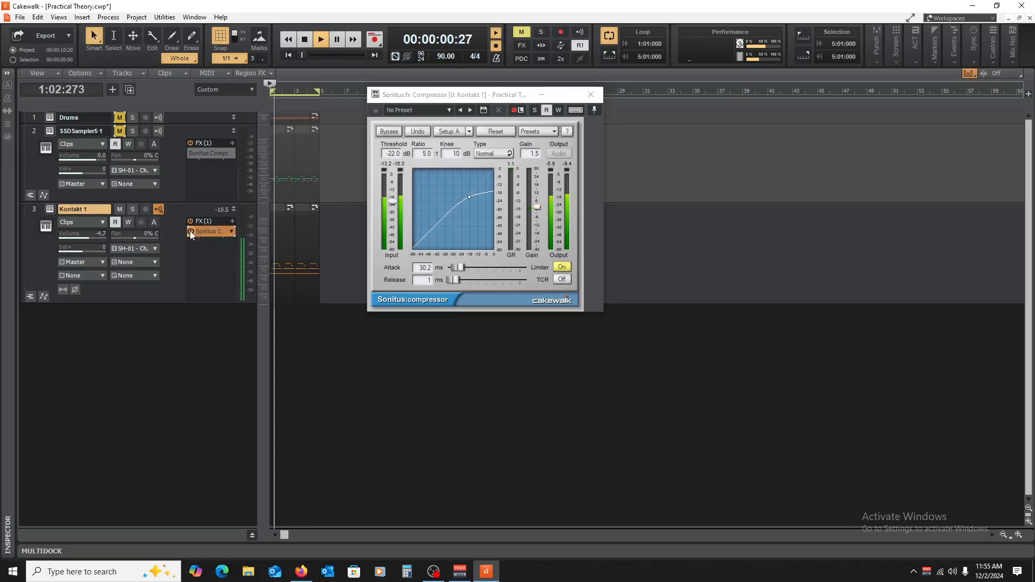
Step: Lower the compressor's threshold to -29.1 dB and set its release to 50 ms during playback
left_click_drag(393, 202, 393, 209)
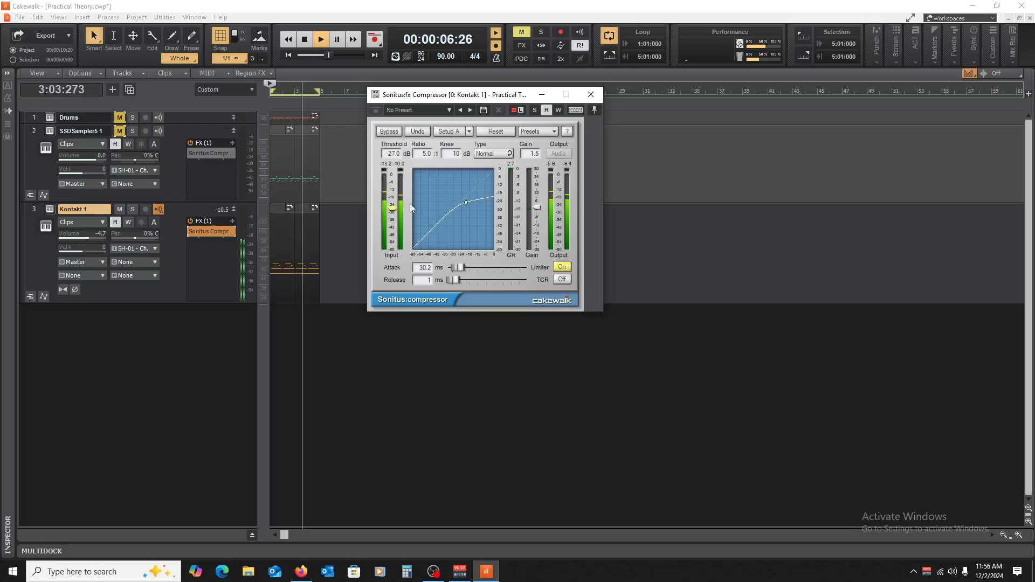
left_click_drag(393, 209, 392, 210)
left_click_drag(453, 280, 454, 280)
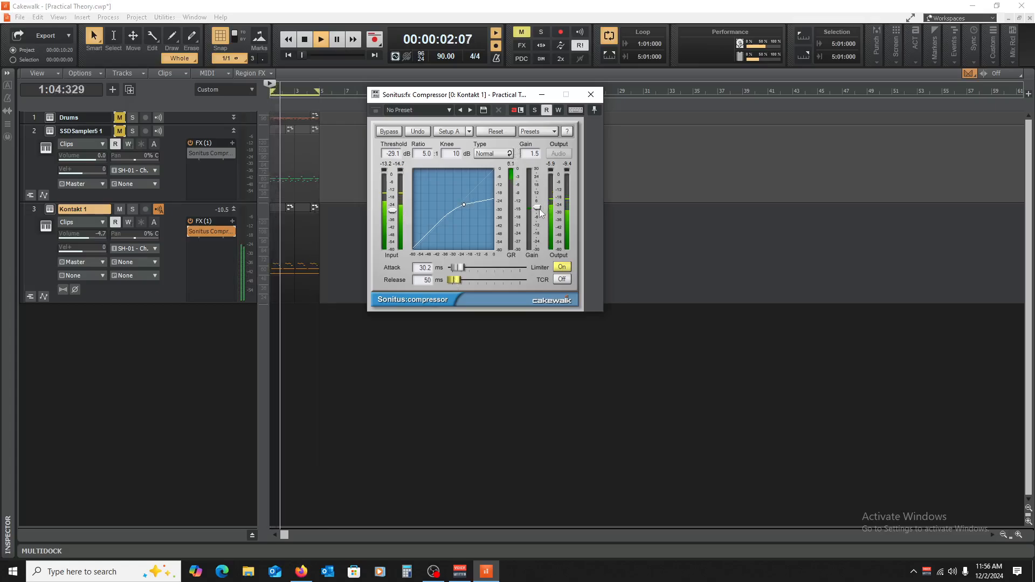
Step: Raise the piano compressor's gain to 5.1 dB, compare the sound with it bypassed and active, and stop playback
left_click_drag(540, 212, 541, 206)
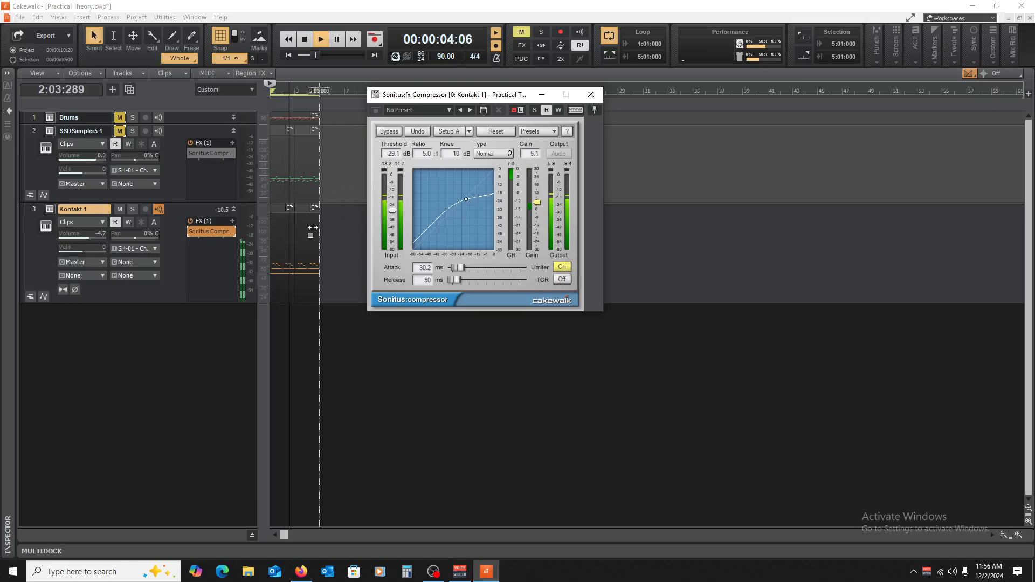
left_click(190, 231)
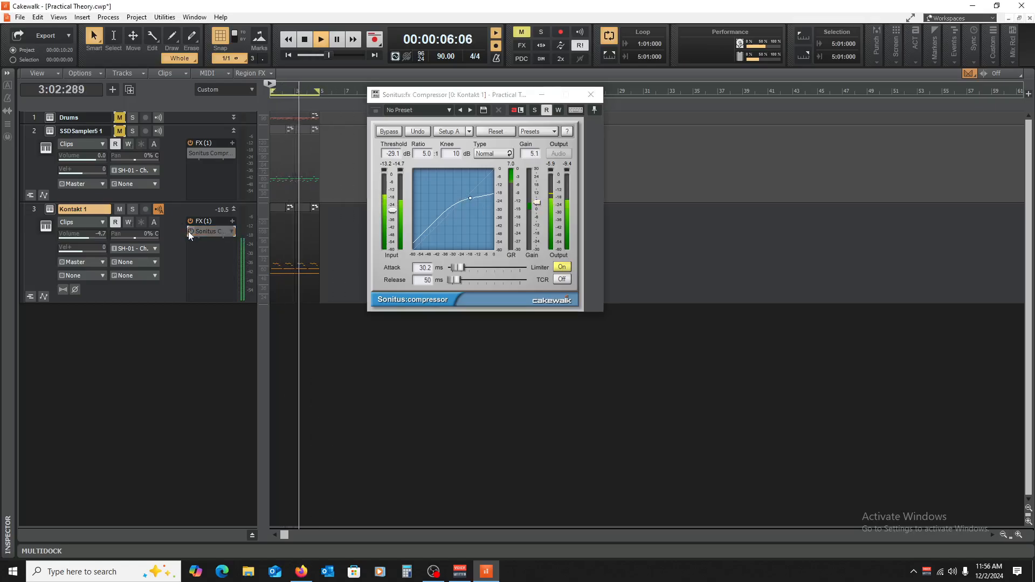
left_click(188, 231)
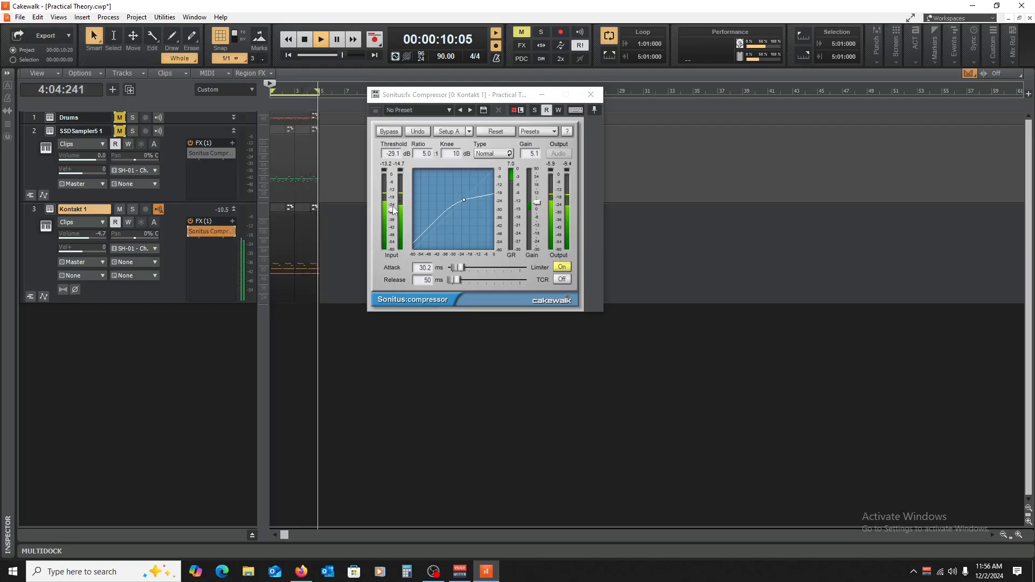
key("space")
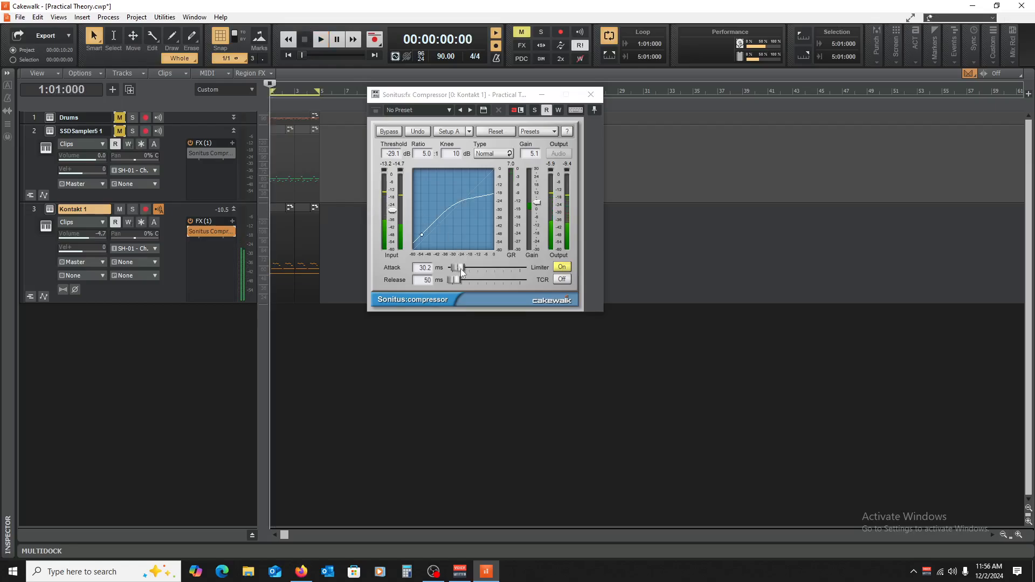
Step: Try a 2.0 ms attack and 339 ms release on the piano compressor while playing the part
left_click_drag(461, 269, 456, 268)
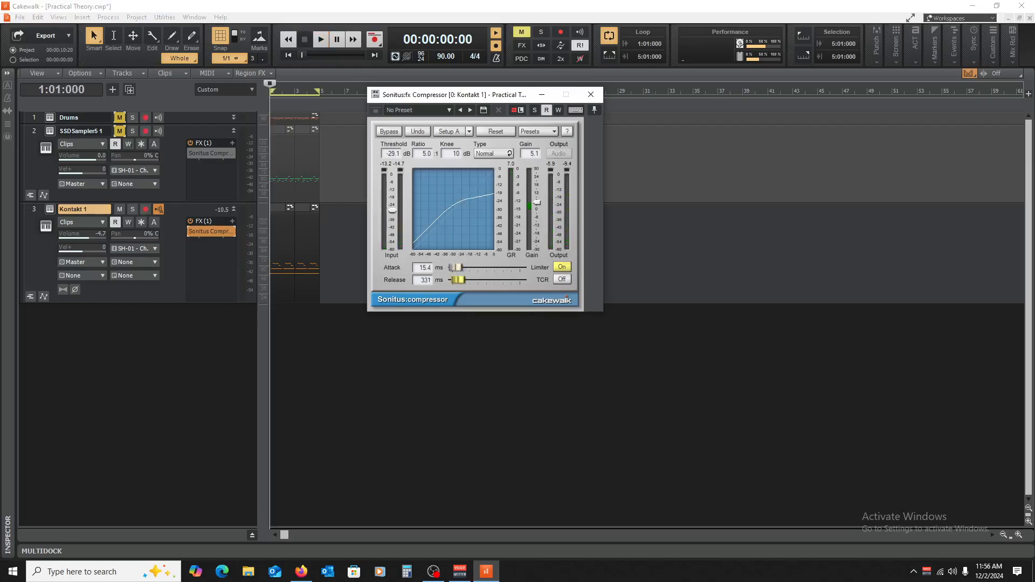
left_click_drag(455, 268, 454, 268)
key("space")
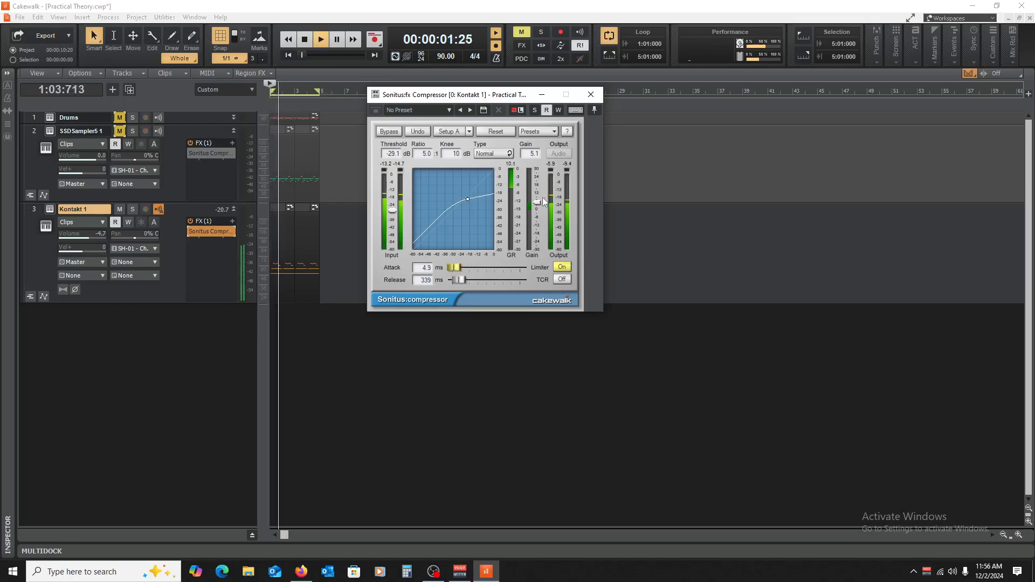
left_click_drag(454, 267, 453, 268)
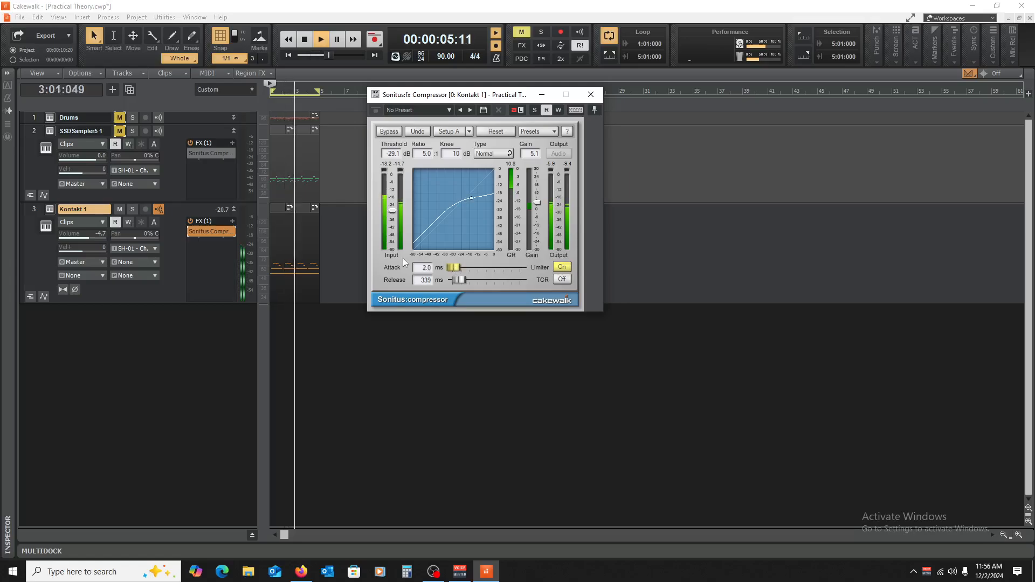
Step: Set the piano compressor's gain to 7.3 dB and compare the part with the compressor bypassed and active
left_click(185, 232)
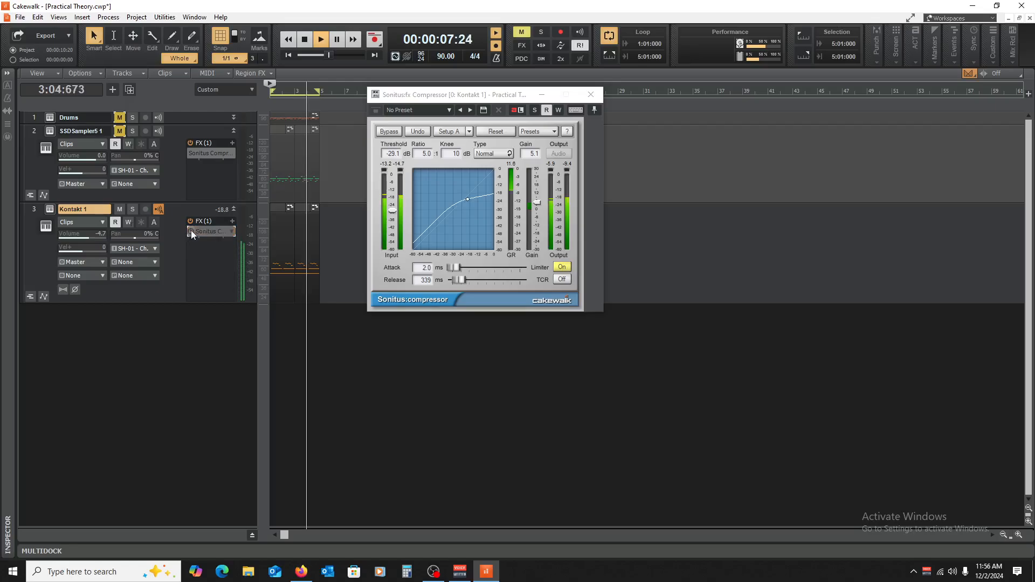
left_click_drag(542, 203, 540, 200)
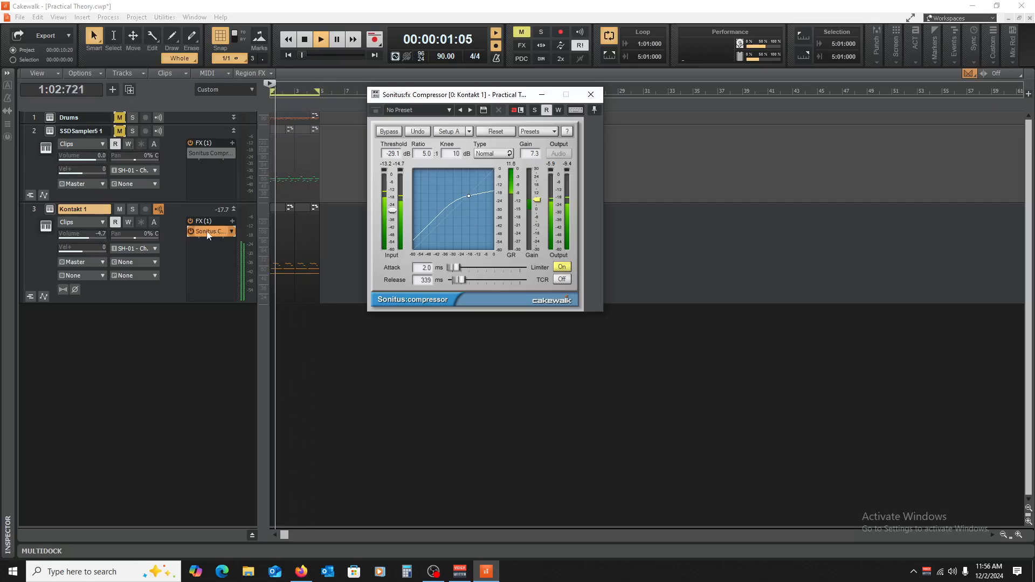
left_click(190, 230)
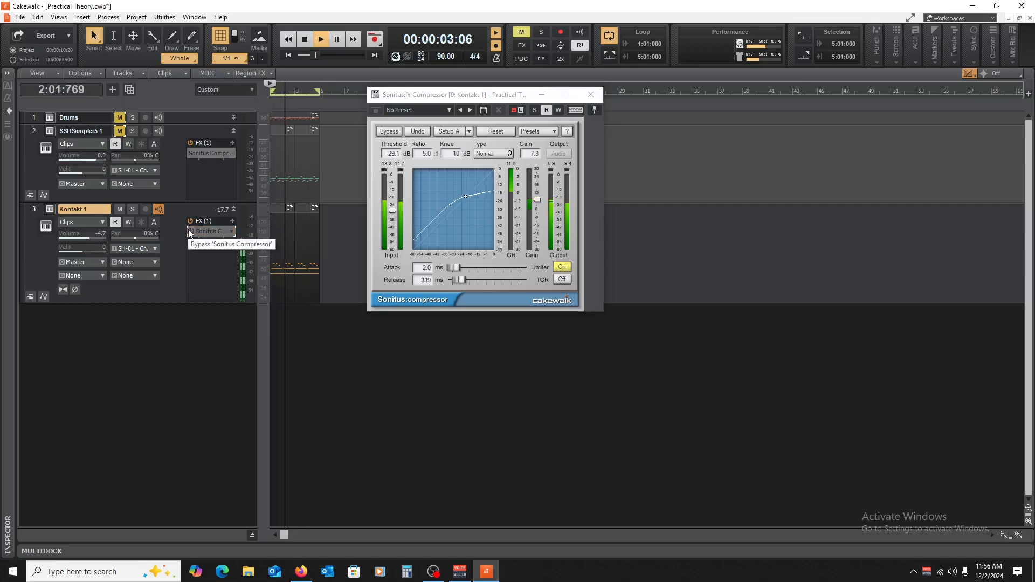
left_click(191, 232)
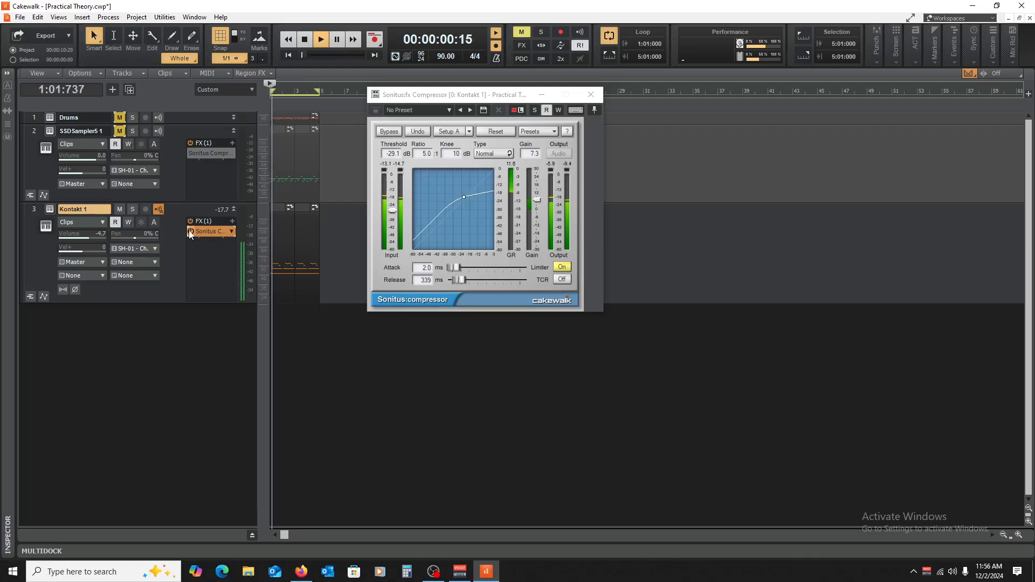
Step: Compare the piano against the unmuted Drums track with its compressor bypassed and active, and set the attack to 10.0 ms
left_click(120, 117)
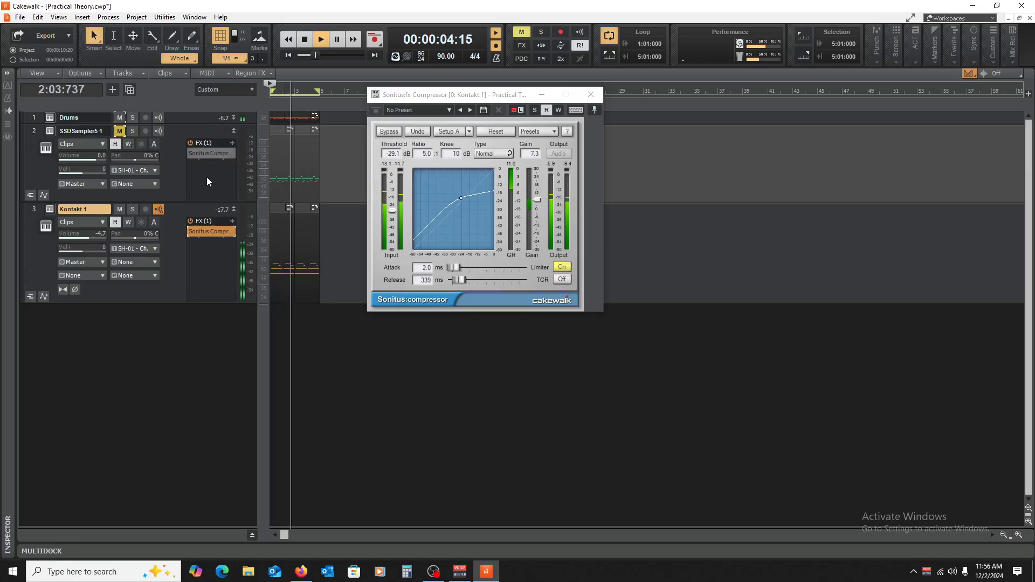
left_click(190, 232)
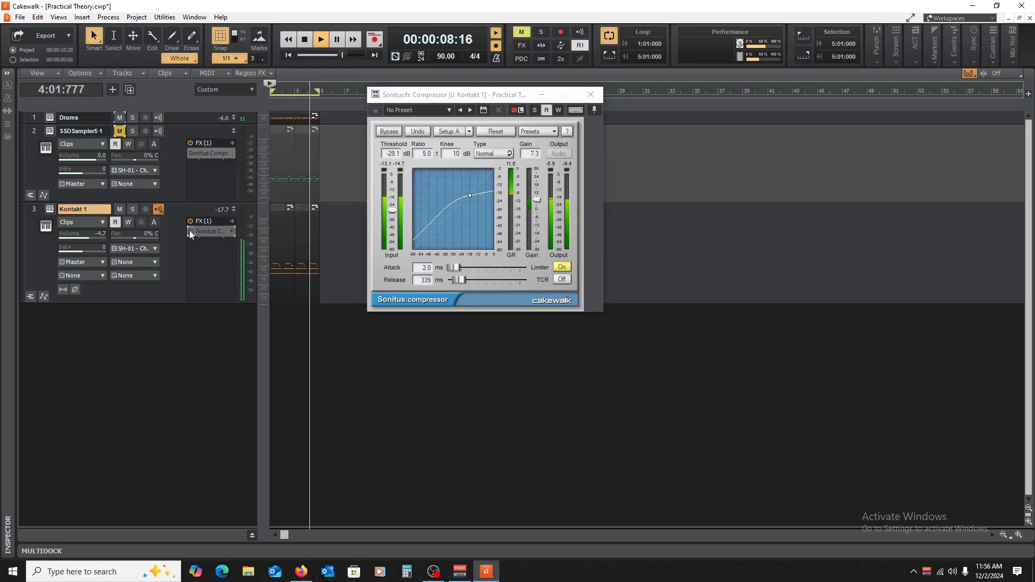
left_click(190, 231)
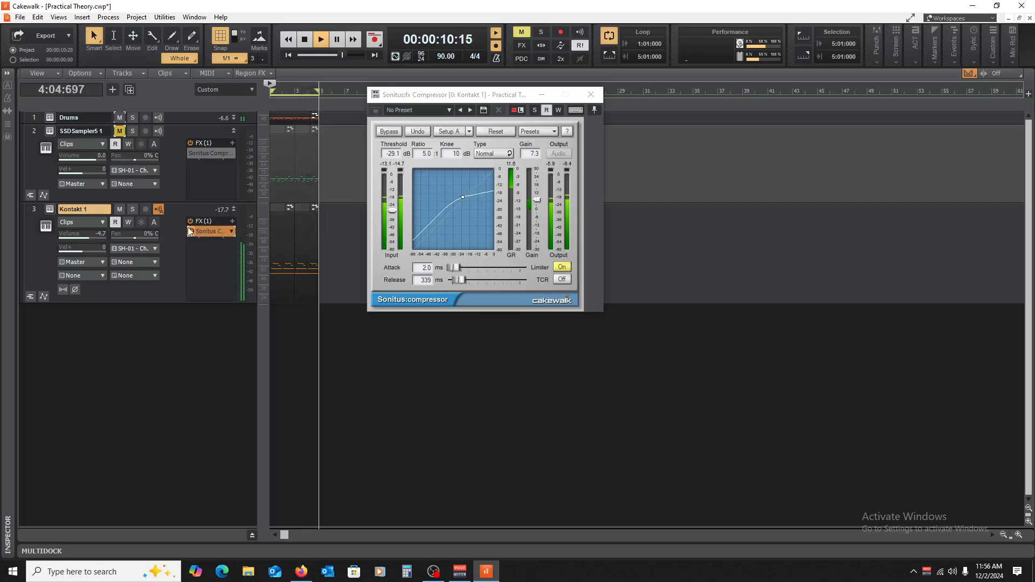
left_click_drag(456, 268, 456, 269)
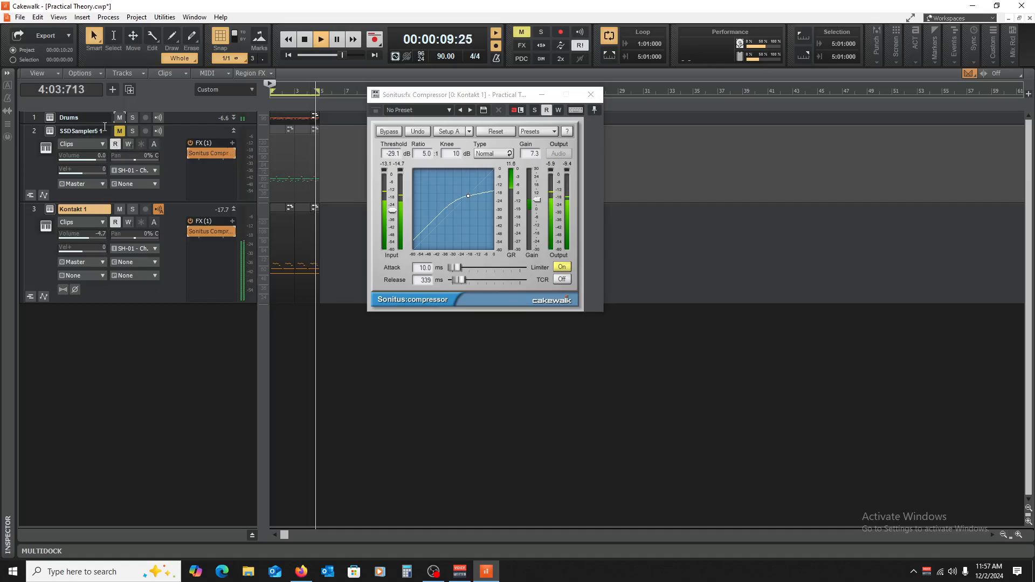
Step: Audition the SSDSampler5 1 track with the piano in place of Drums, leaving both drum tracks muted and playback stopped
left_click(114, 144)
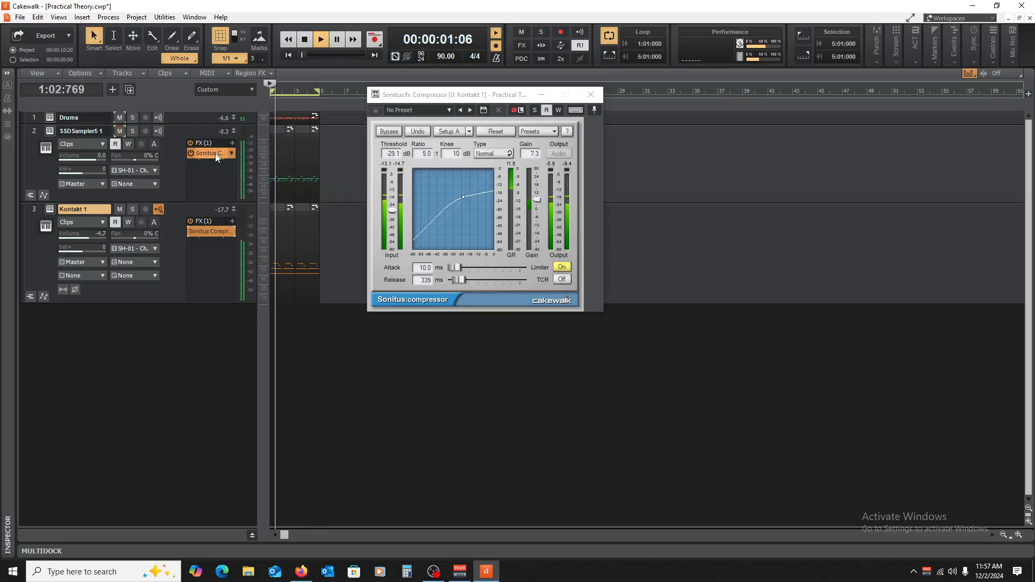
left_click(120, 118)
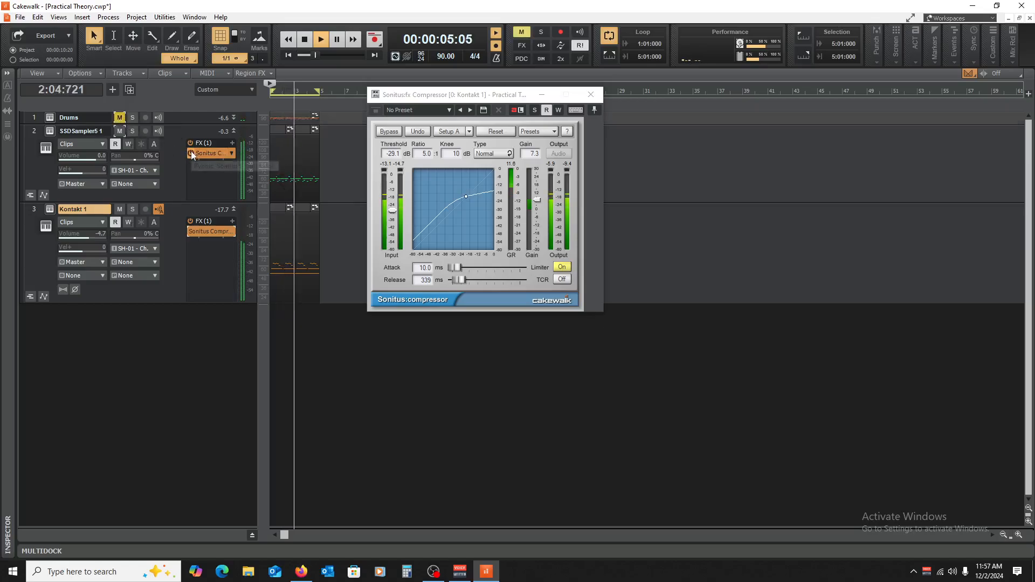
left_click(119, 130)
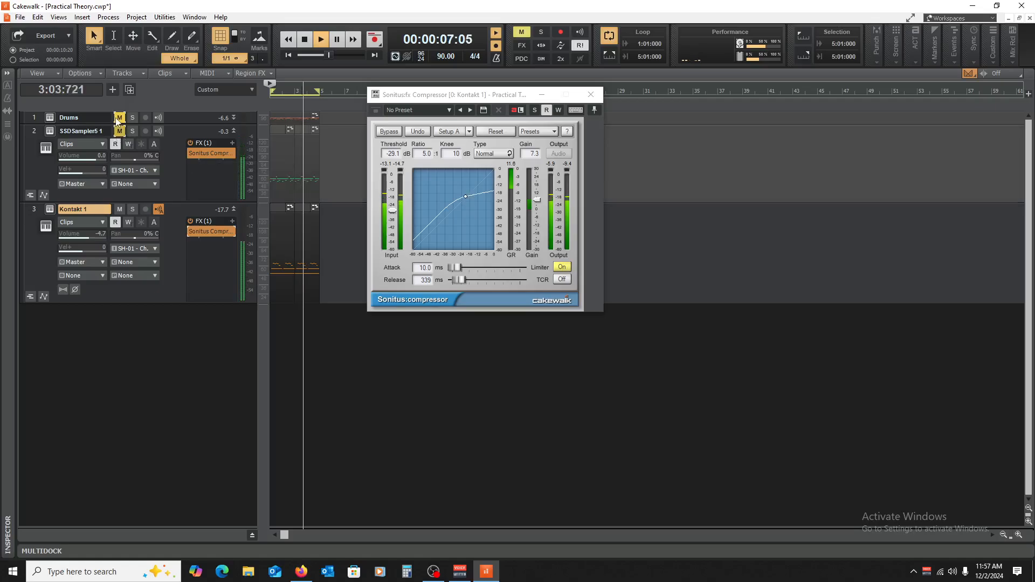
key("space")
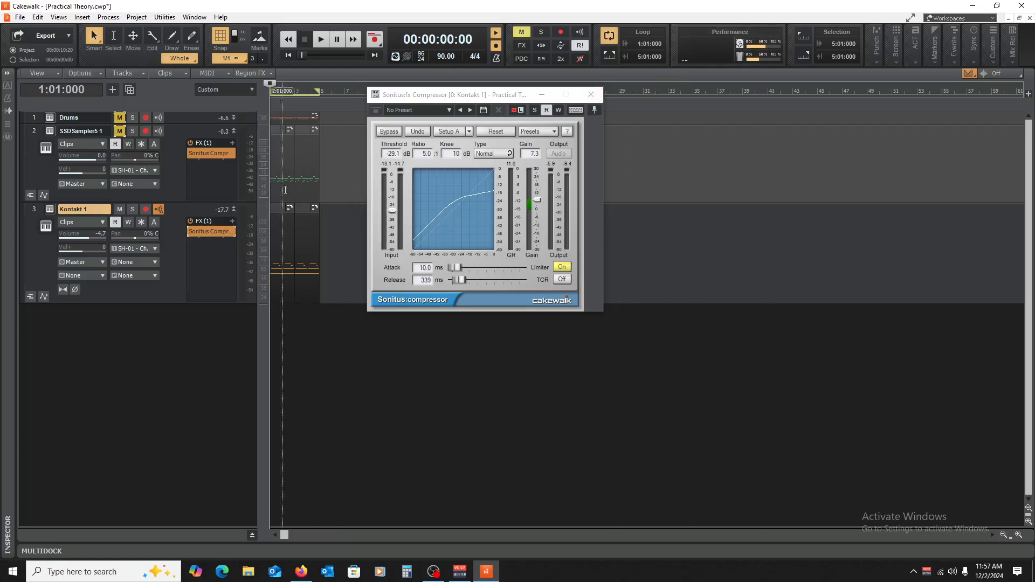
Step: Close the compressor window and open the Kontakt 1 piano clip in the Piano Roll with its velocity lane shown
left_click(591, 94)
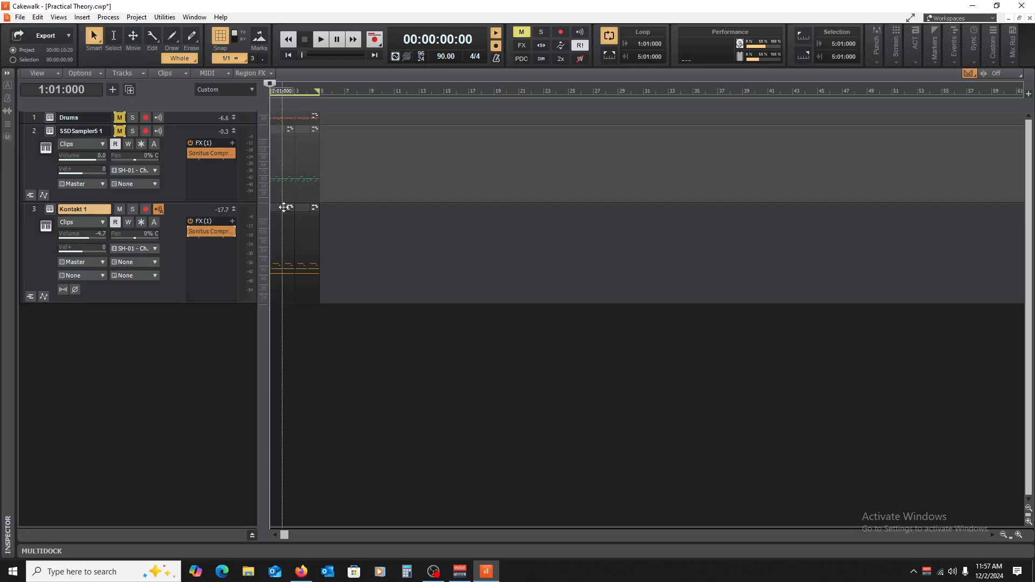
double_click(283, 207)
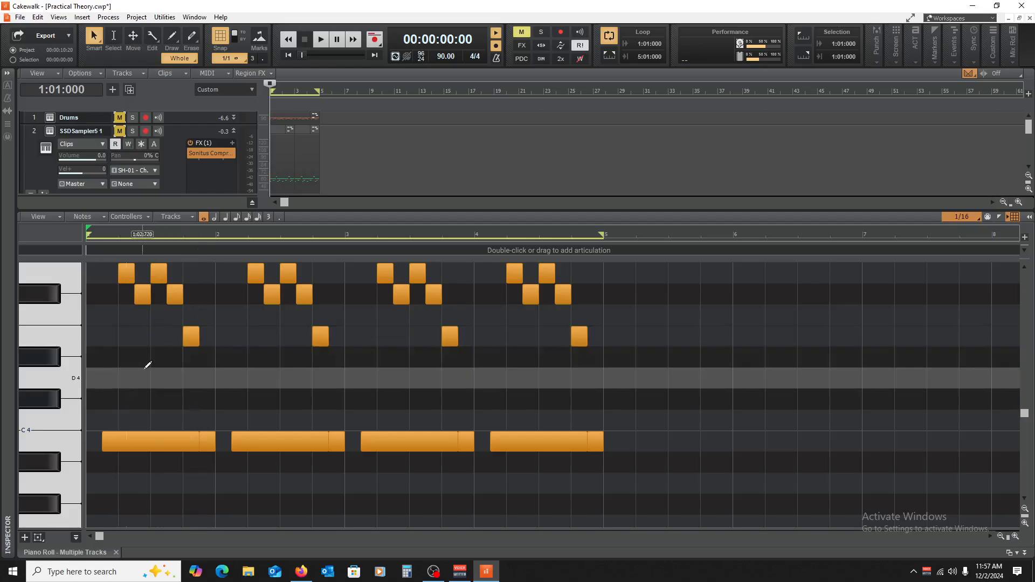
scroll(147, 366, "down", 2)
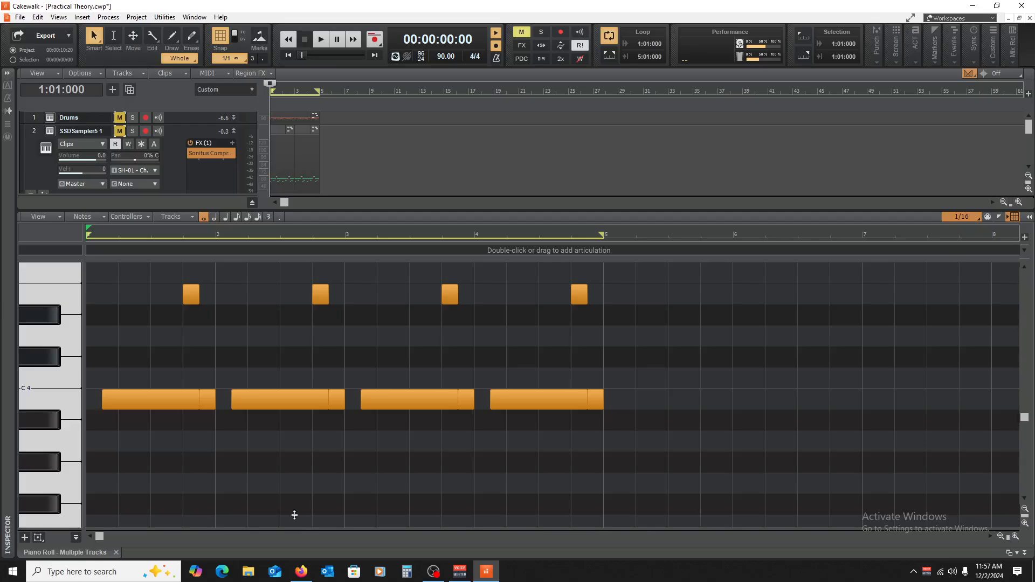
left_click_drag(295, 515, 296, 452)
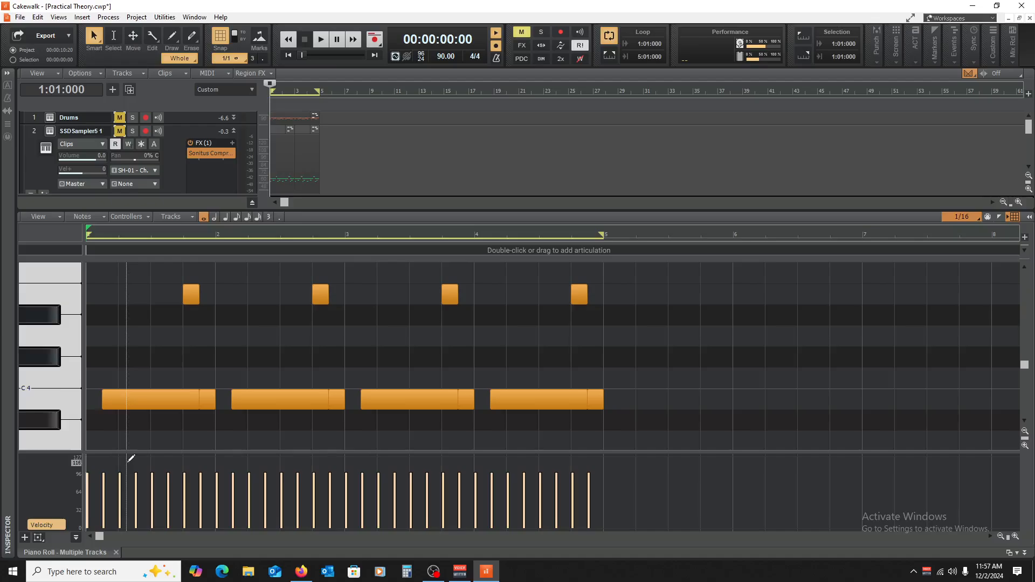
Step: Vary the velocities of the piano notes across the four bars, lowering most of them to between about 55 and 90
left_click(103, 480)
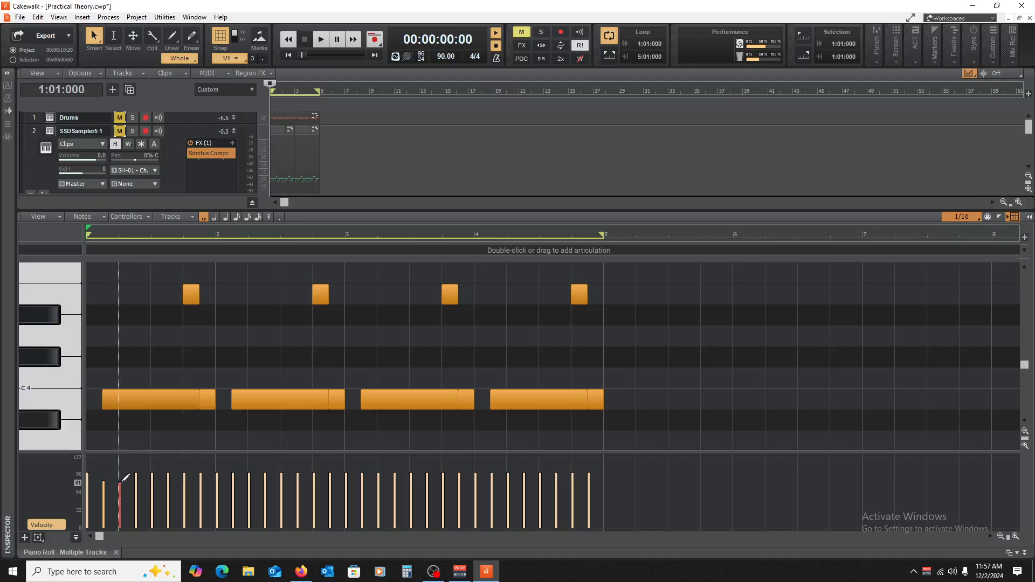
left_click_drag(135, 489, 146, 493)
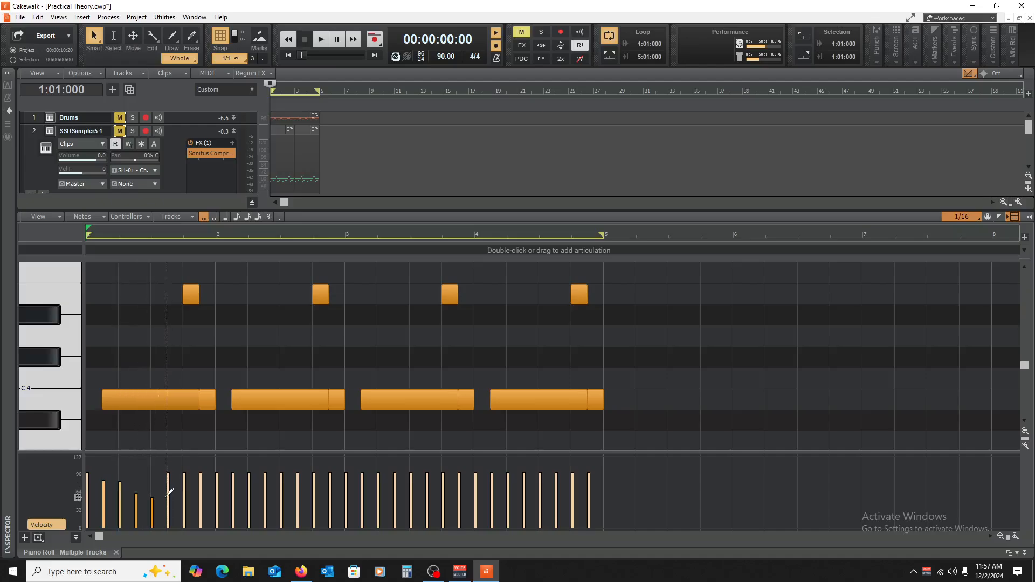
left_click(169, 493)
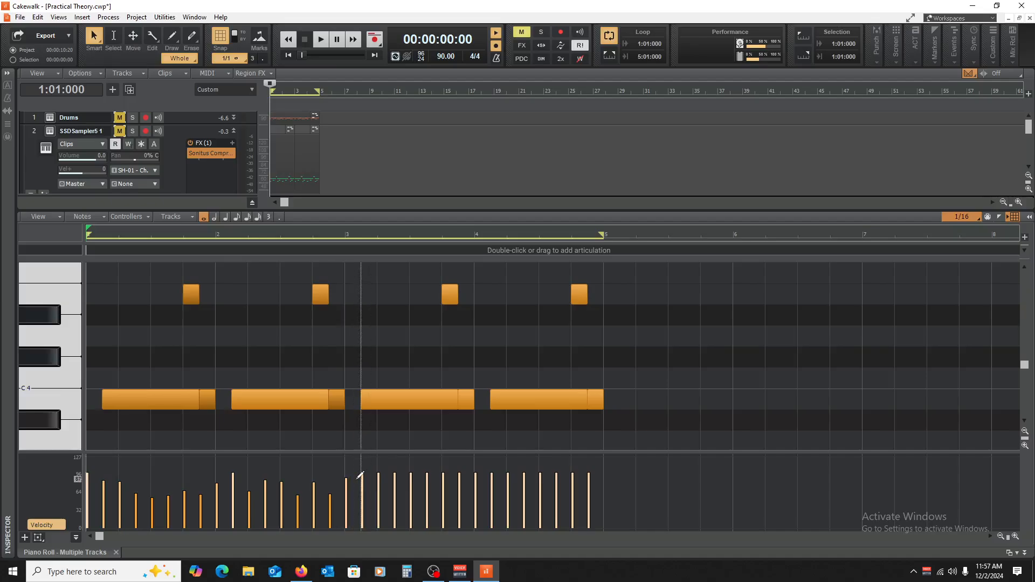
left_click_drag(361, 475, 363, 484)
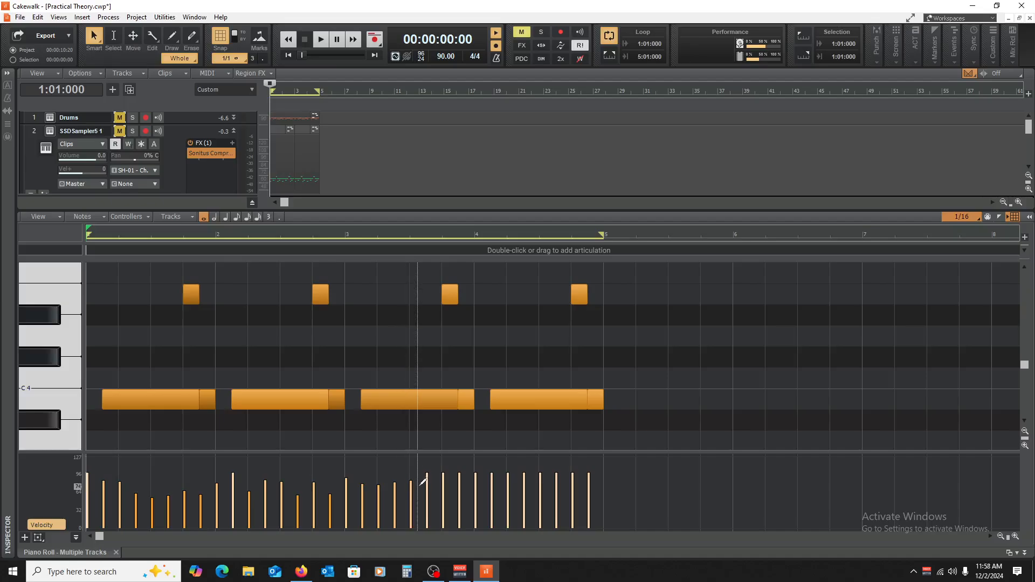
left_click_drag(445, 483, 570, 477)
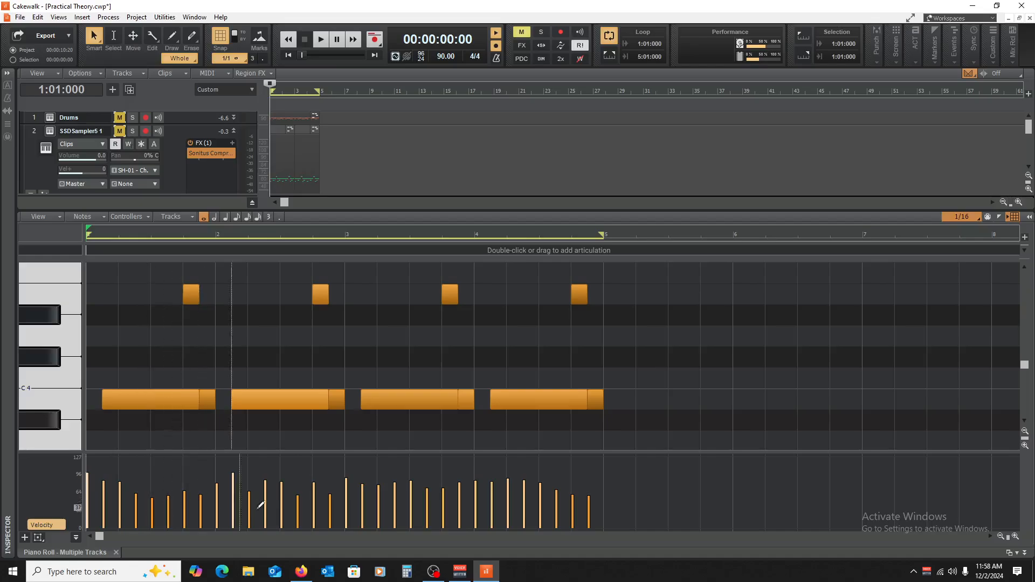
Step: Play the piano part with its varied velocities and the Kontakt 1 compressor bypassed, and stop playback
key("space")
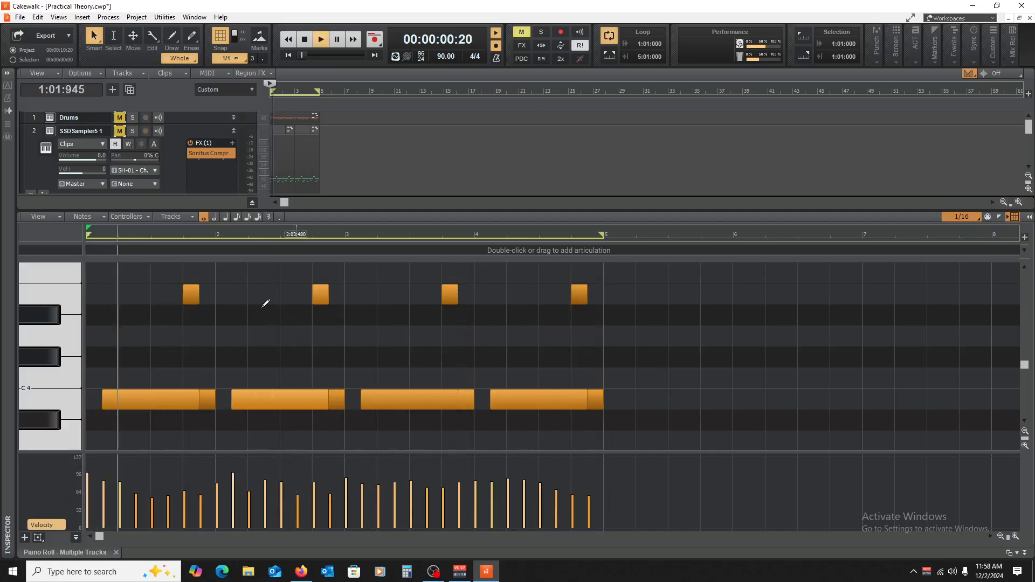
key("space")
scroll(447, 171, "down", 2)
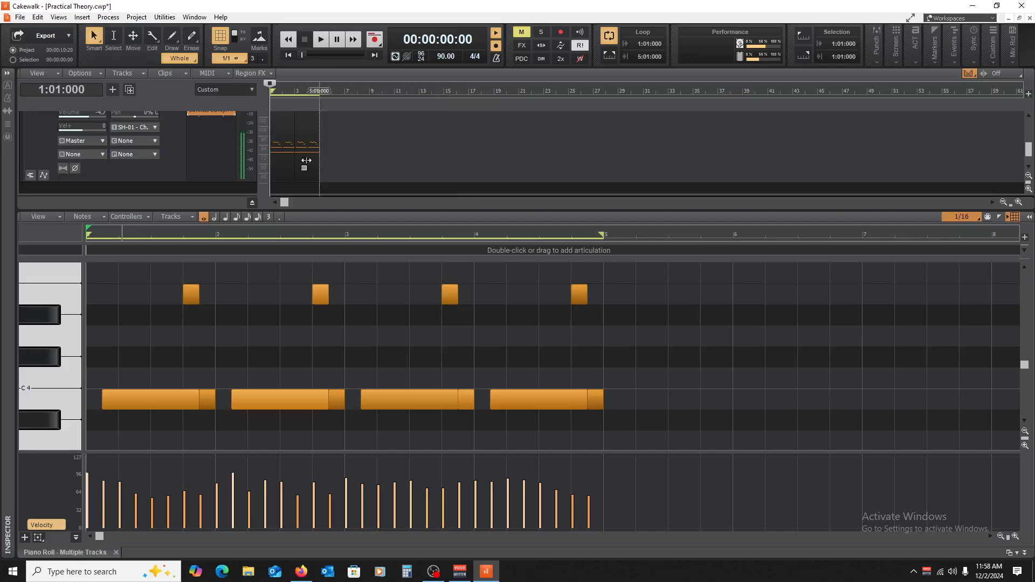
key("space")
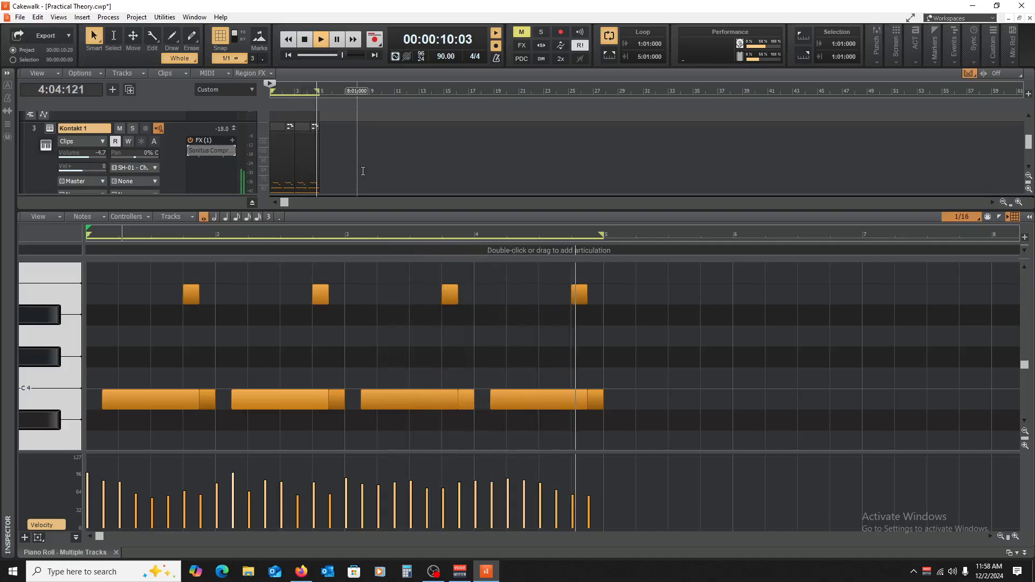
key("space")
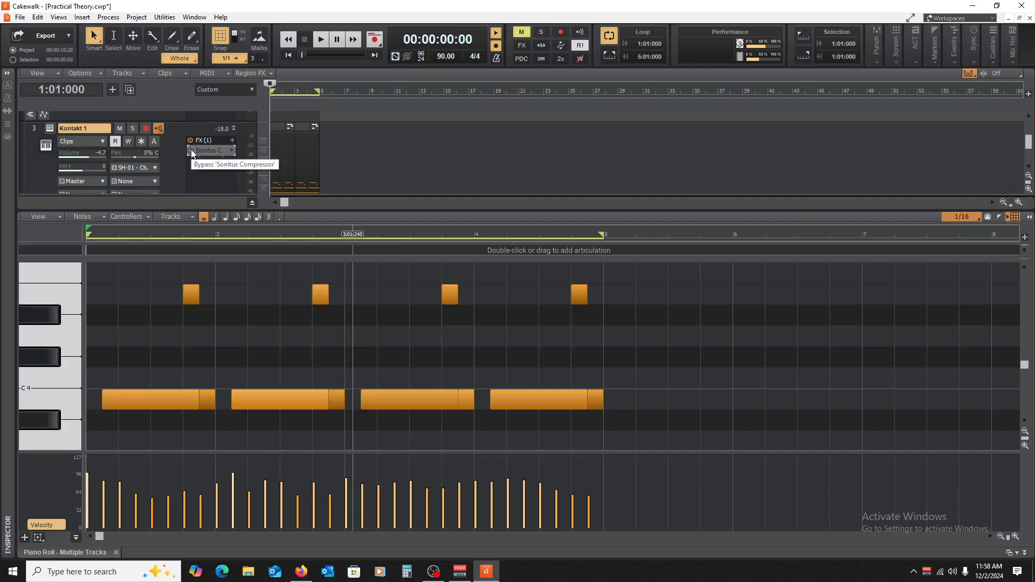
Step: Reopen the active piano compressor and set 17.8 ms attack, 74 ms release and -29.5 dB threshold during playback
double_click(215, 151)
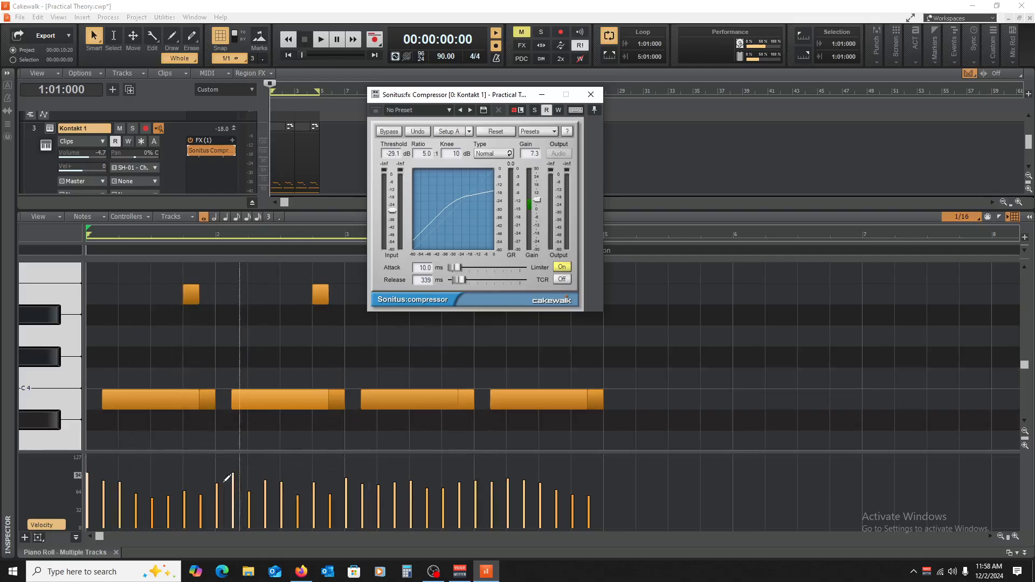
key("space")
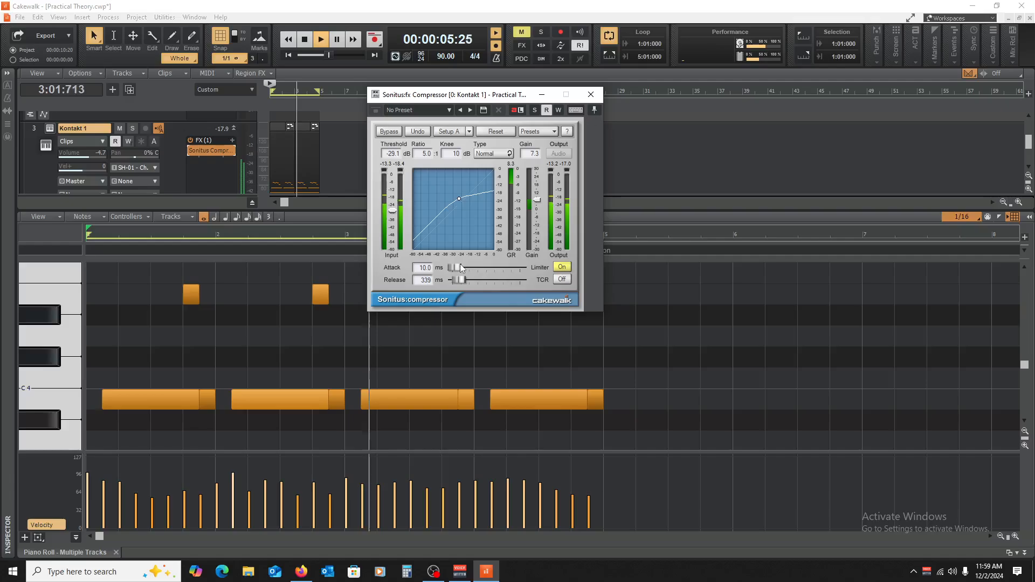
left_click_drag(454, 267, 456, 280)
left_click_drag(392, 211, 393, 212)
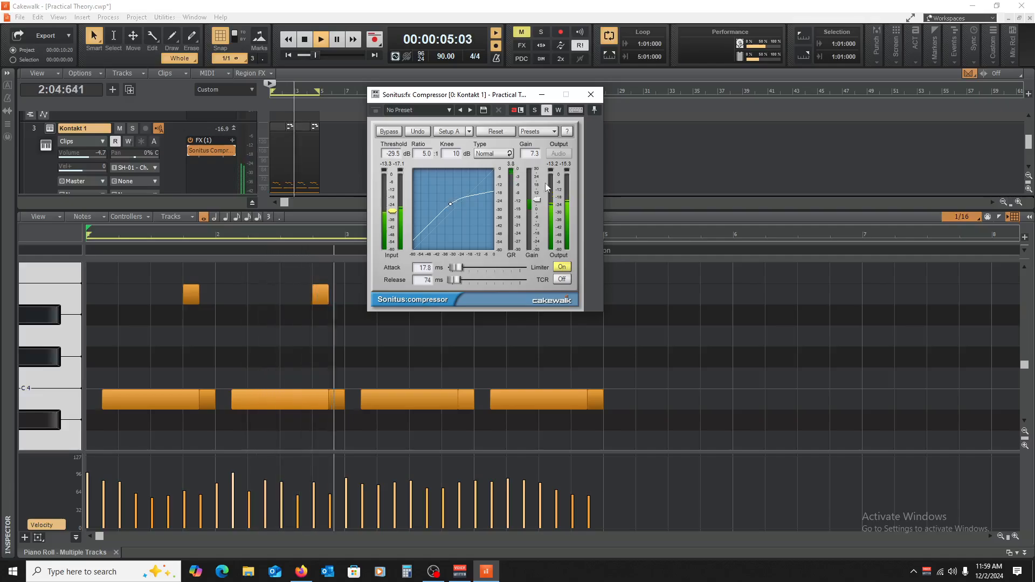
Step: Set the piano compressor's output gain to 5.0 dB and compare playback with the compressor bypassed and active
left_click_drag(538, 204, 538, 206)
left_click(190, 150)
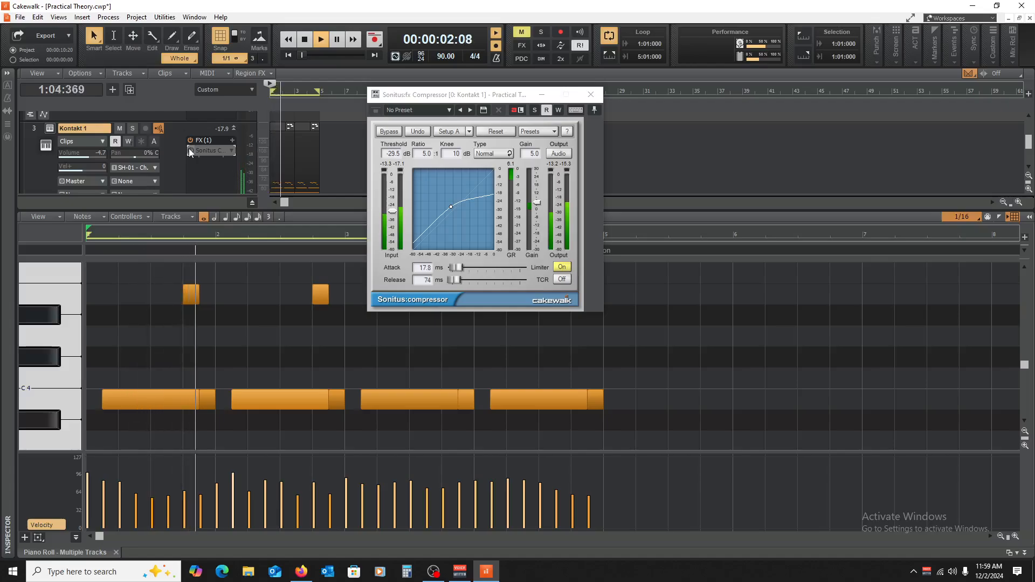
key("space")
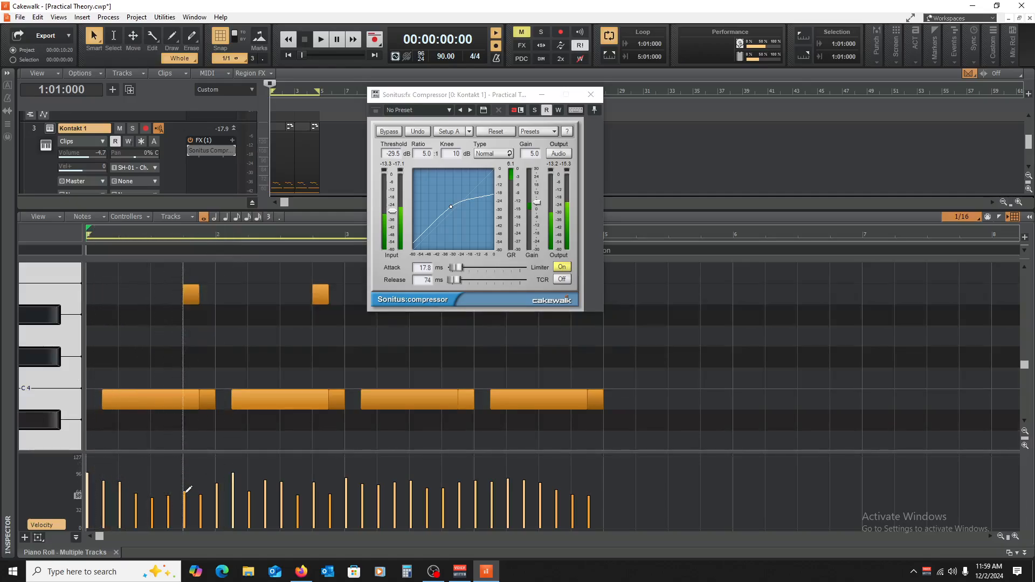
key("space")
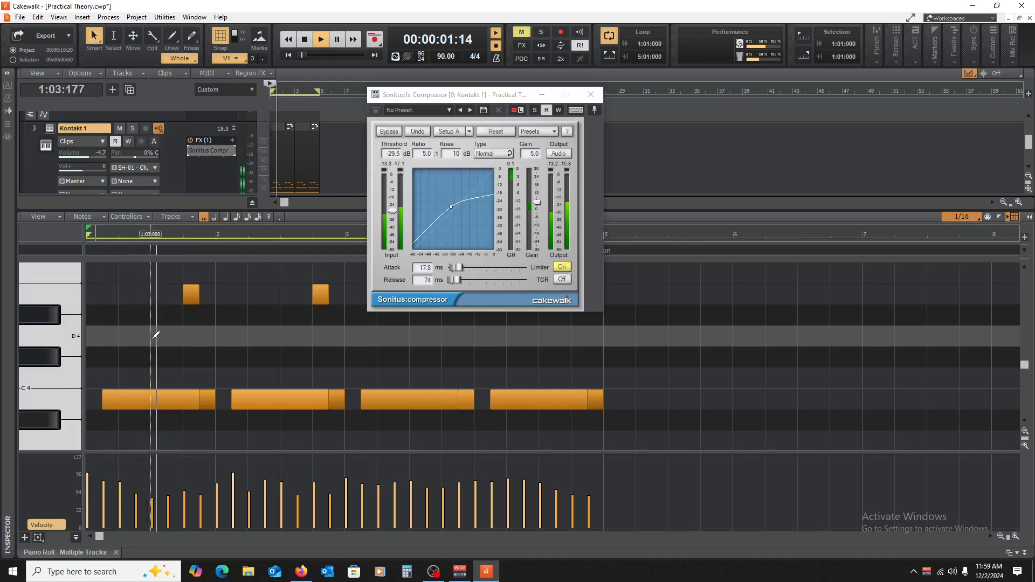
key("space")
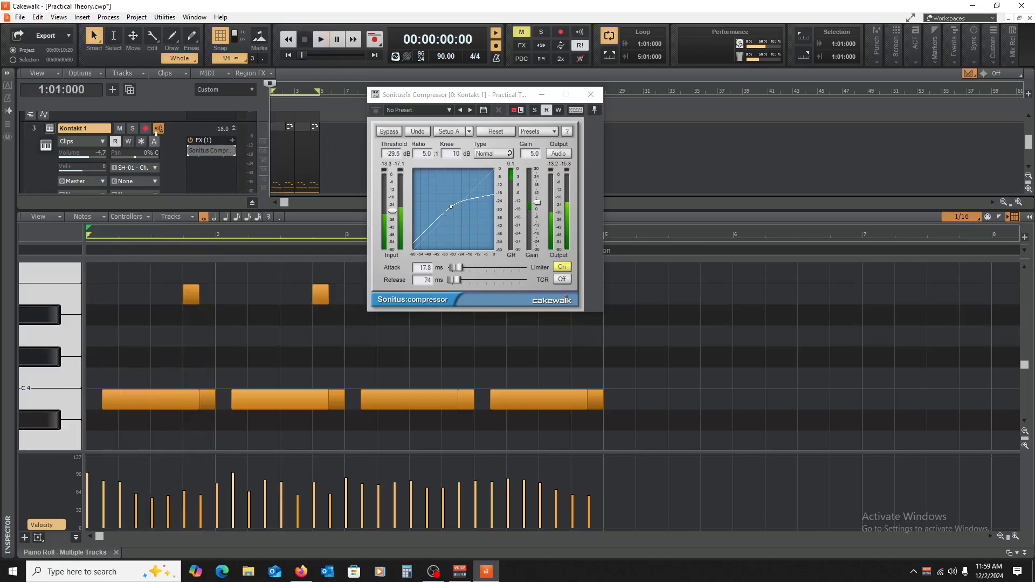
left_click(189, 149)
key("space")
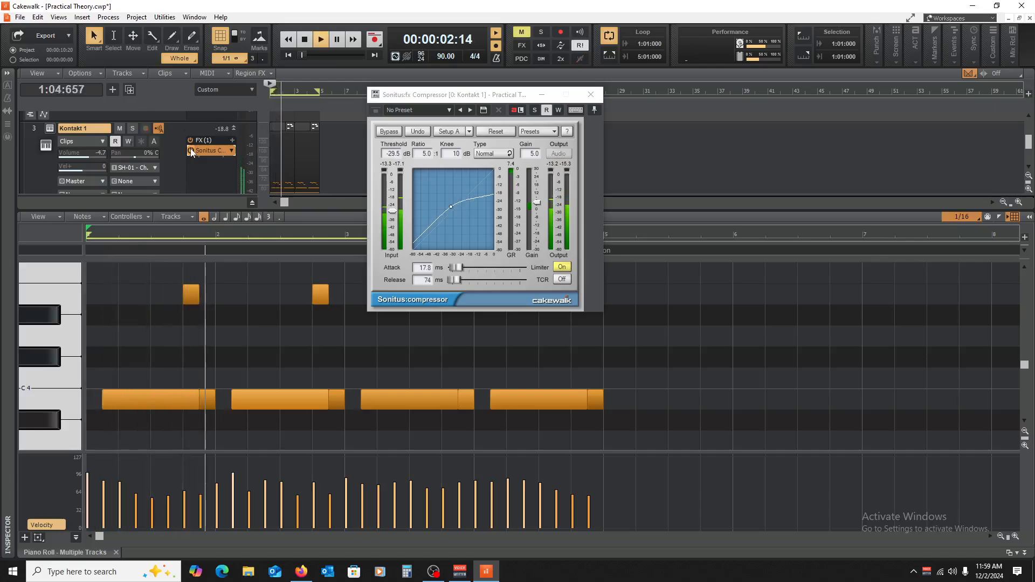
key("space")
Step: Set the piano compressor to 2.8 ms attack, 101 ms release and -20.8 dB threshold while auditioning the part
left_click(512, 165)
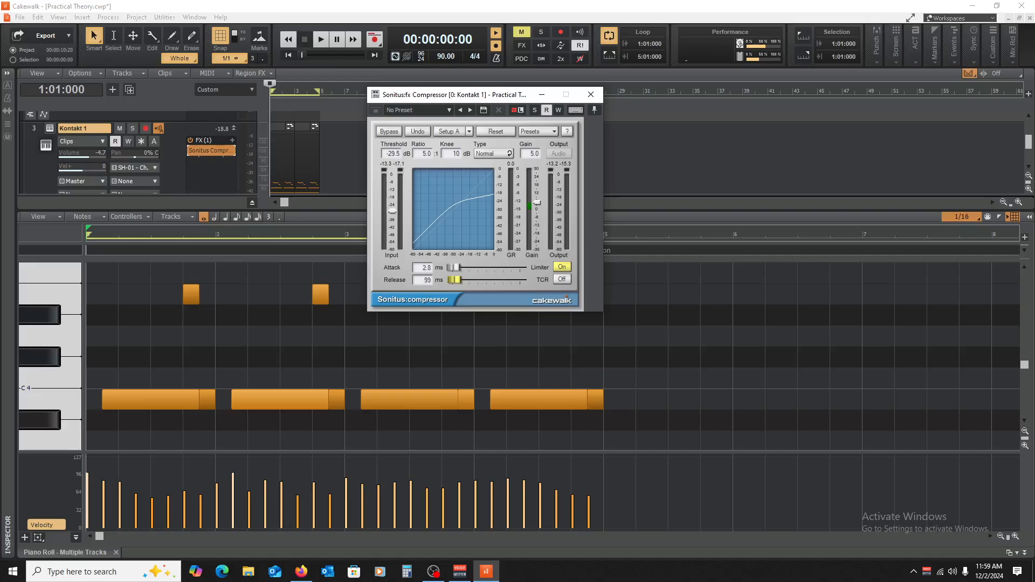
key("space")
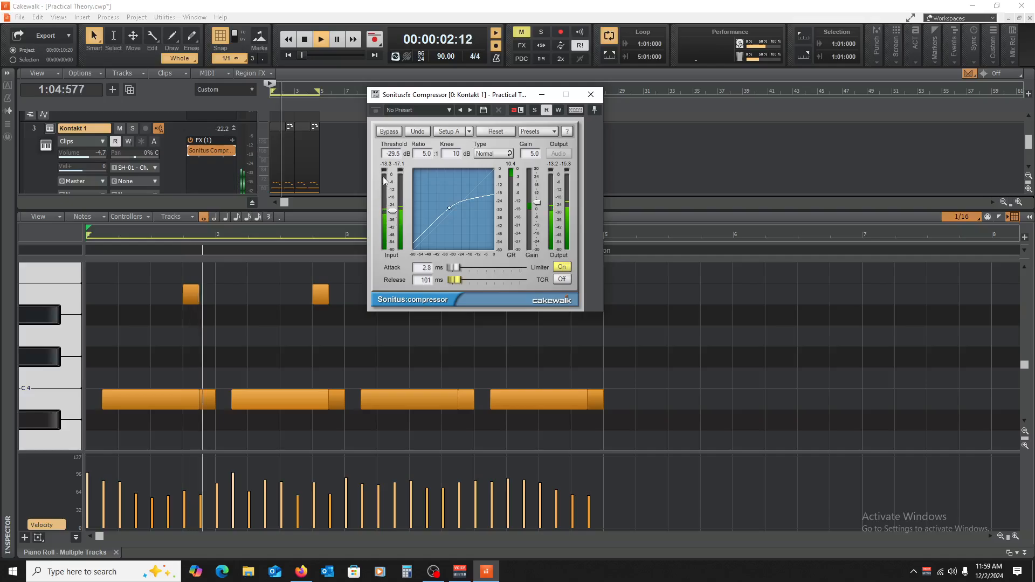
key("space")
key("space")
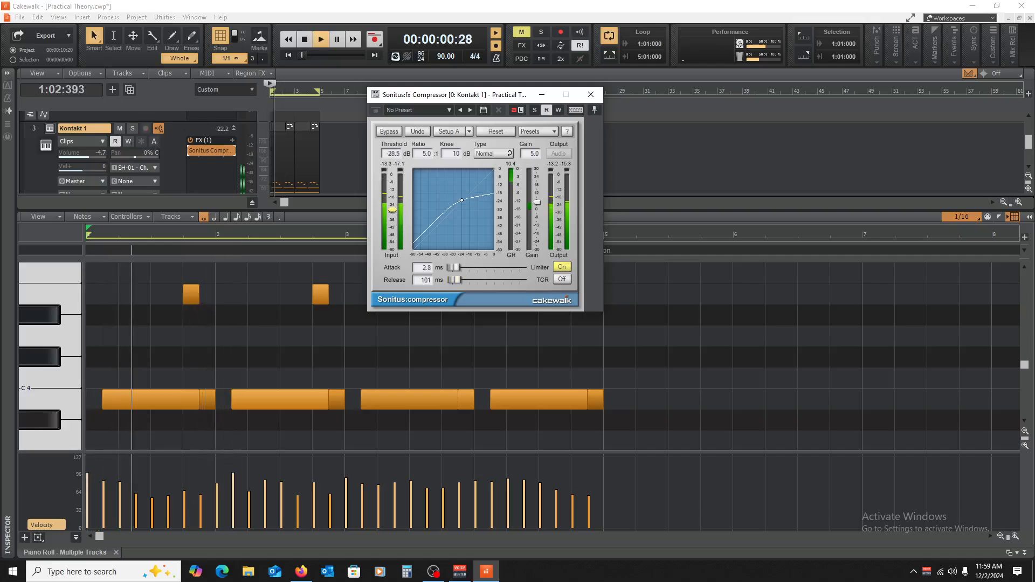
left_click_drag(393, 213, 392, 200)
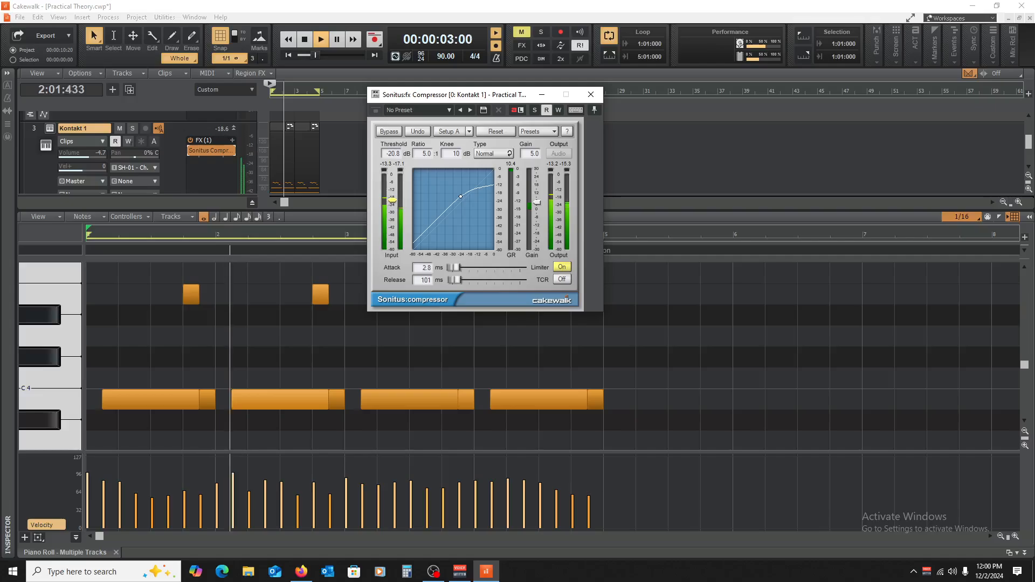
key("space")
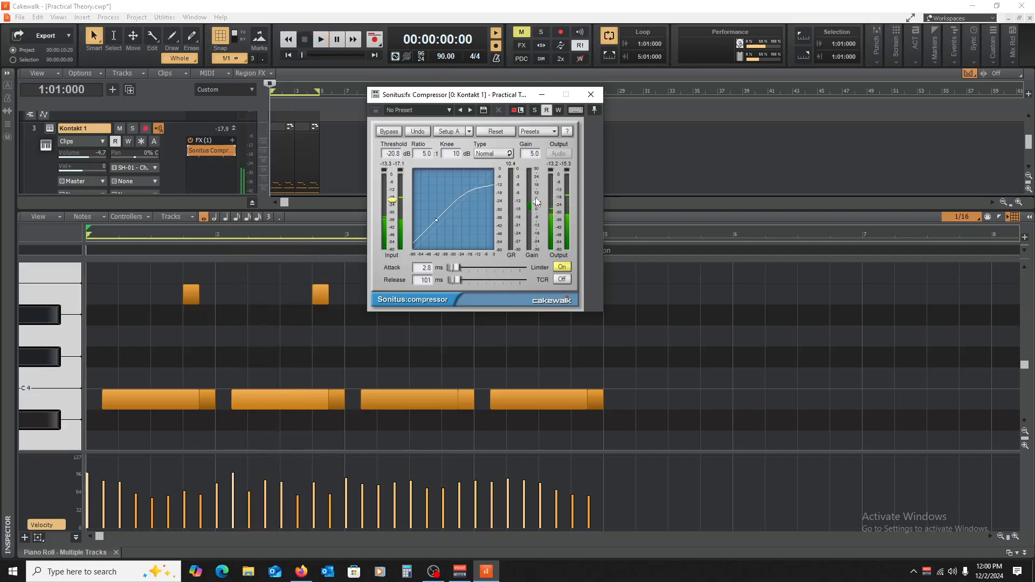
Step: Refine the piano compressor during playback to 201 ms release, 4.2 dB gain and -21.0 dB threshold
key("space")
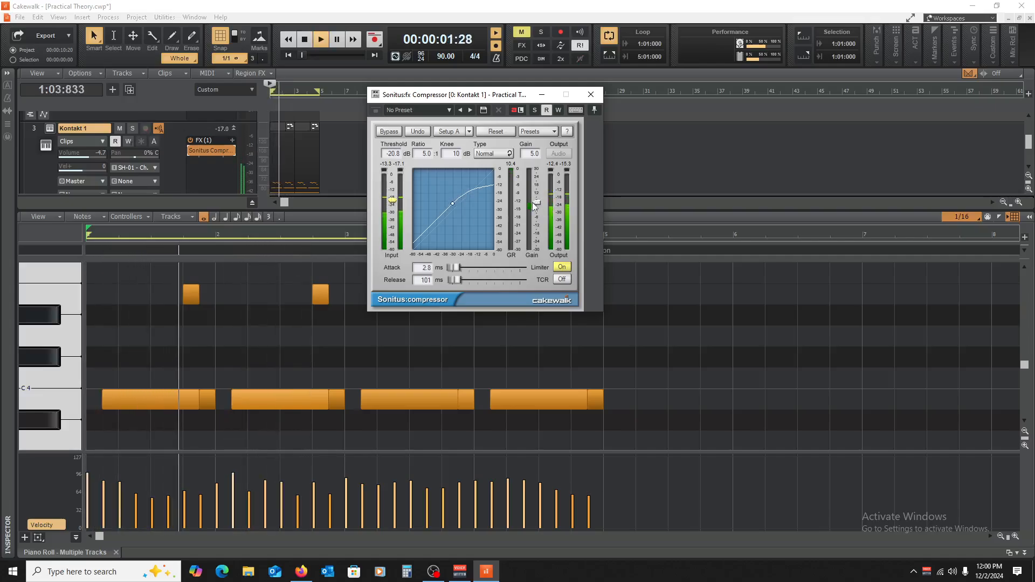
left_click_drag(535, 203, 536, 202)
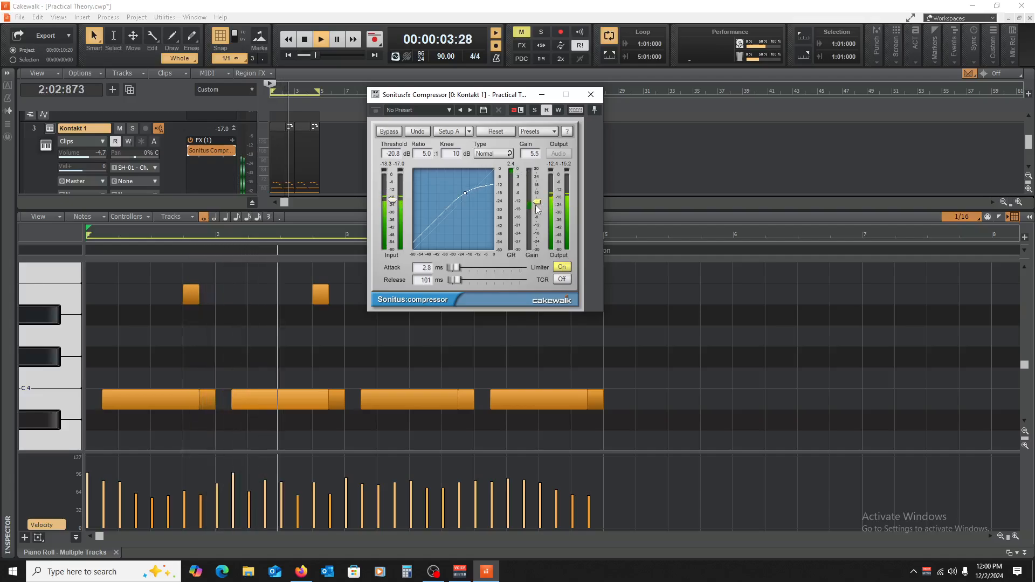
left_click_drag(454, 280, 457, 280)
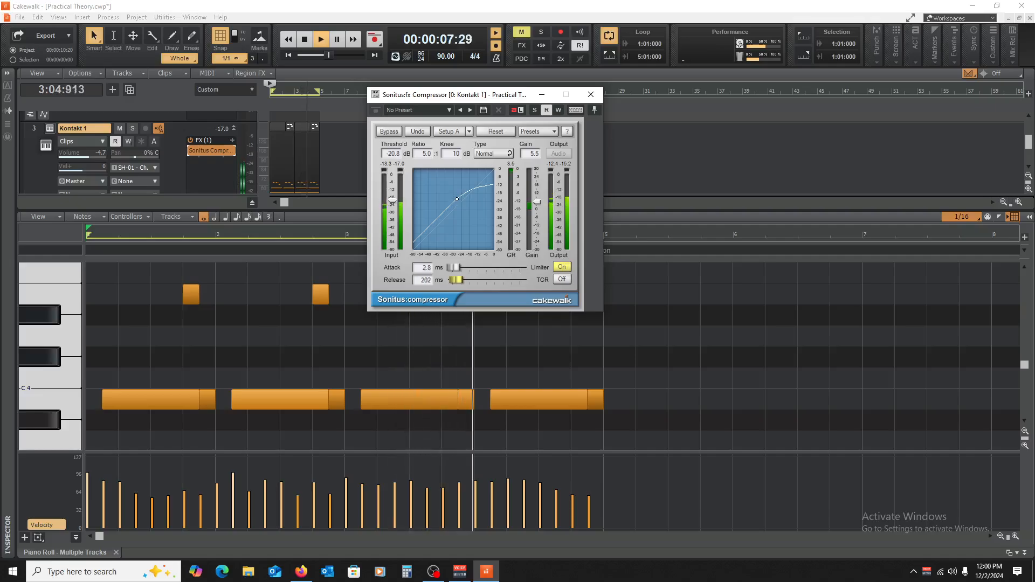
key("space")
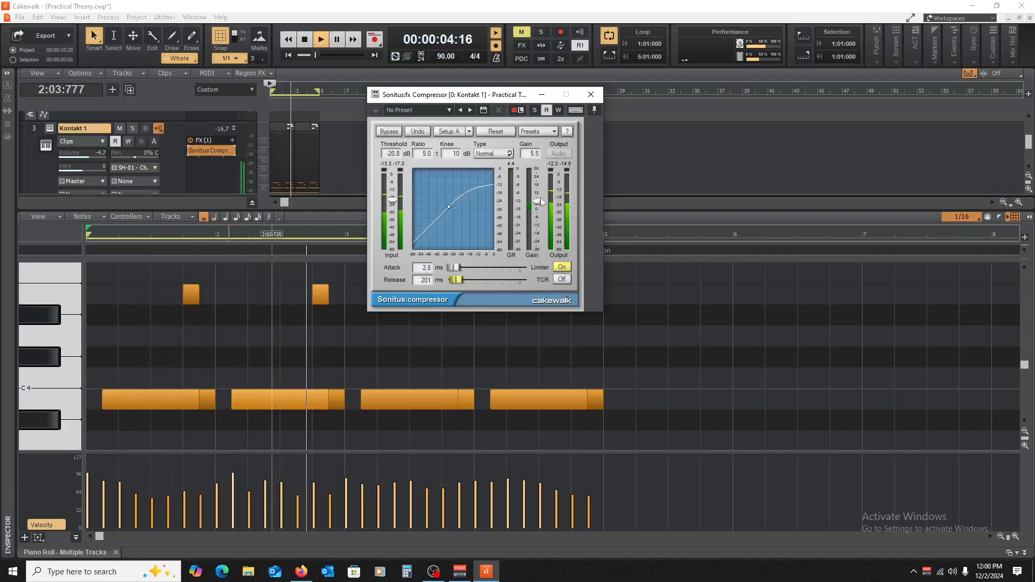
left_click_drag(537, 202, 537, 204)
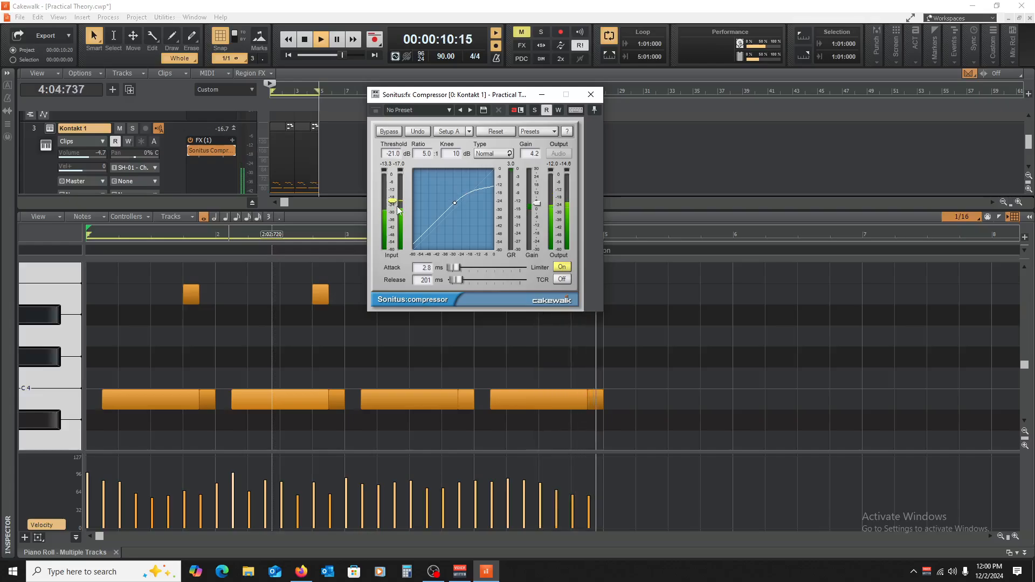
key("space")
Step: Lower the compression ratio to 3.2:1 and compare the piano with the compressor active and bypassed, leaving it active
left_click_drag(425, 154, 427, 162)
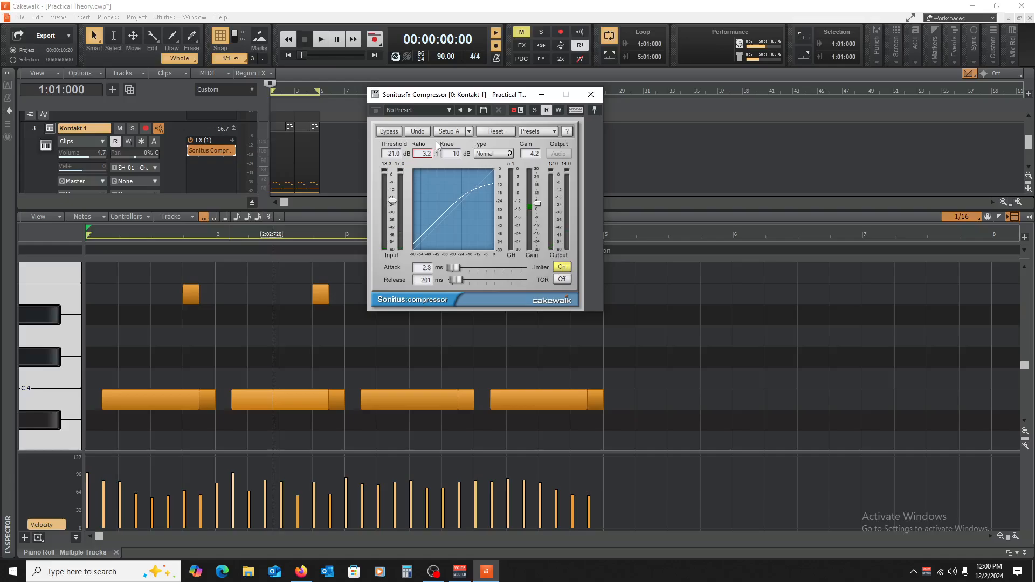
key("space")
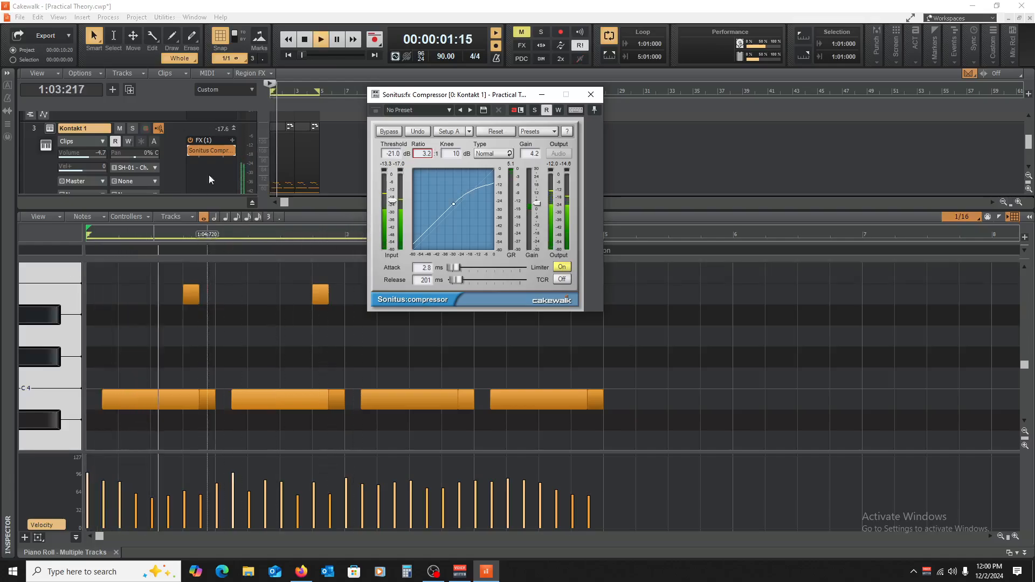
left_click(191, 151)
key("space")
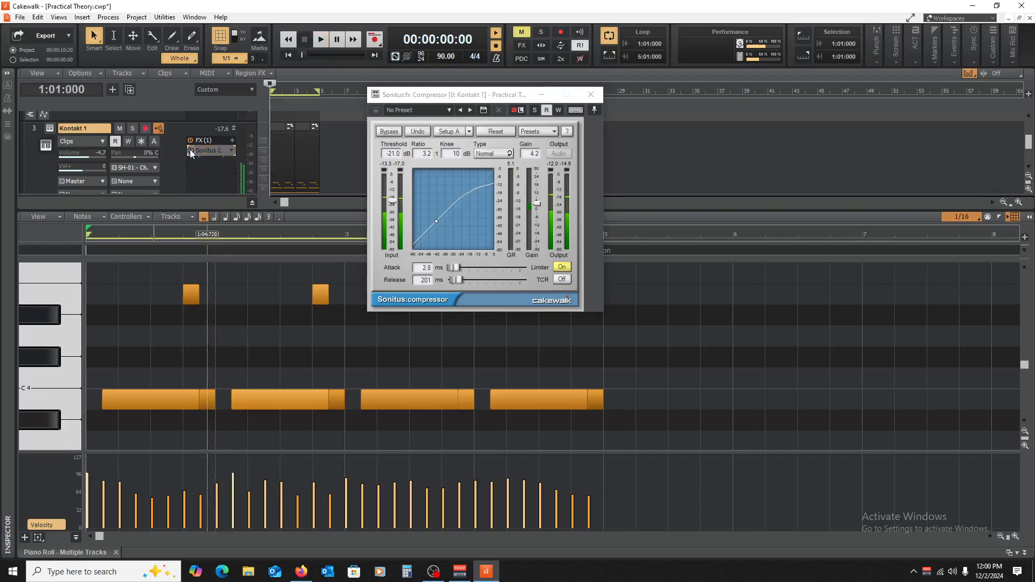
key("space")
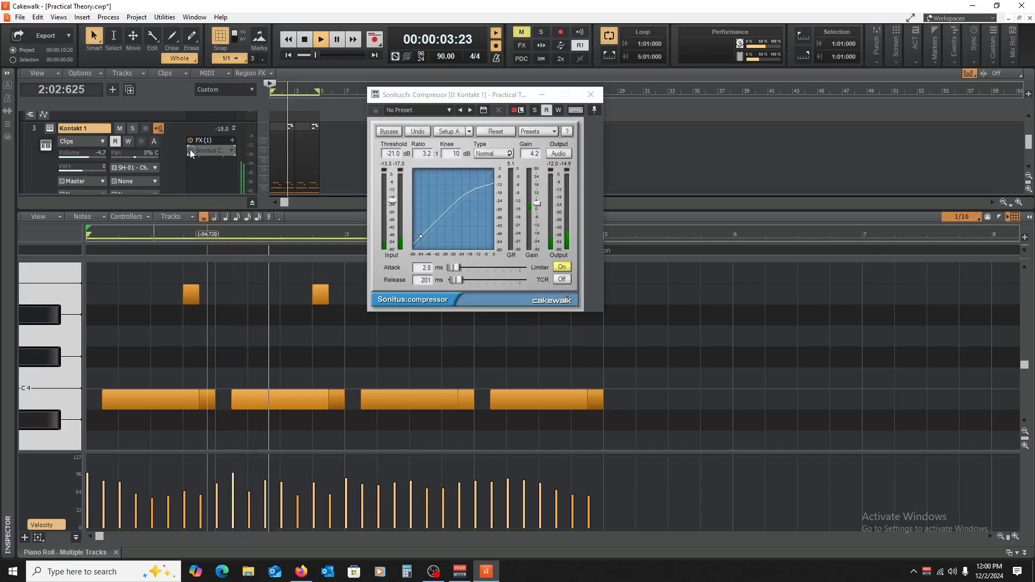
key("space")
left_click(190, 151)
key("space")
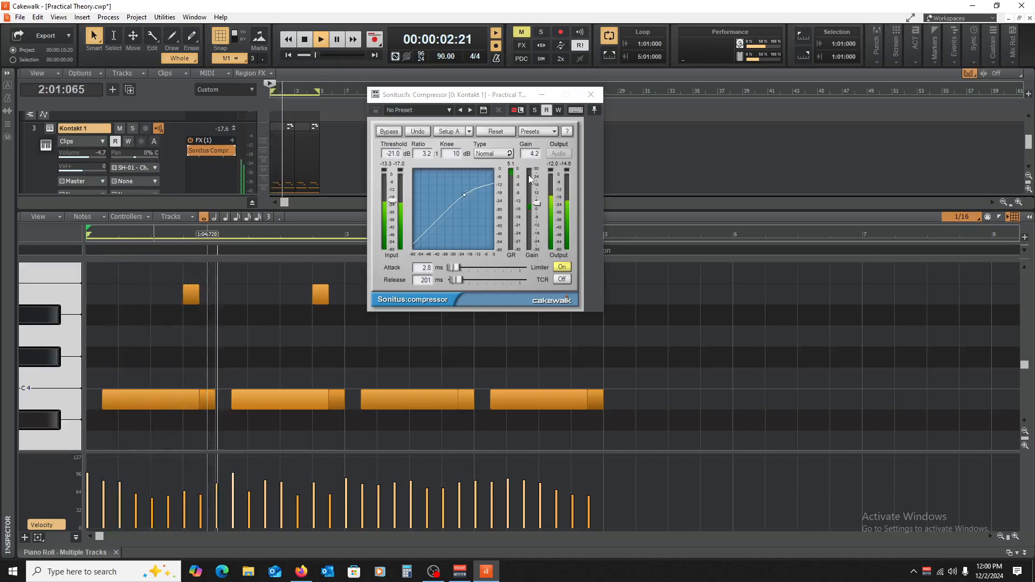
key("space")
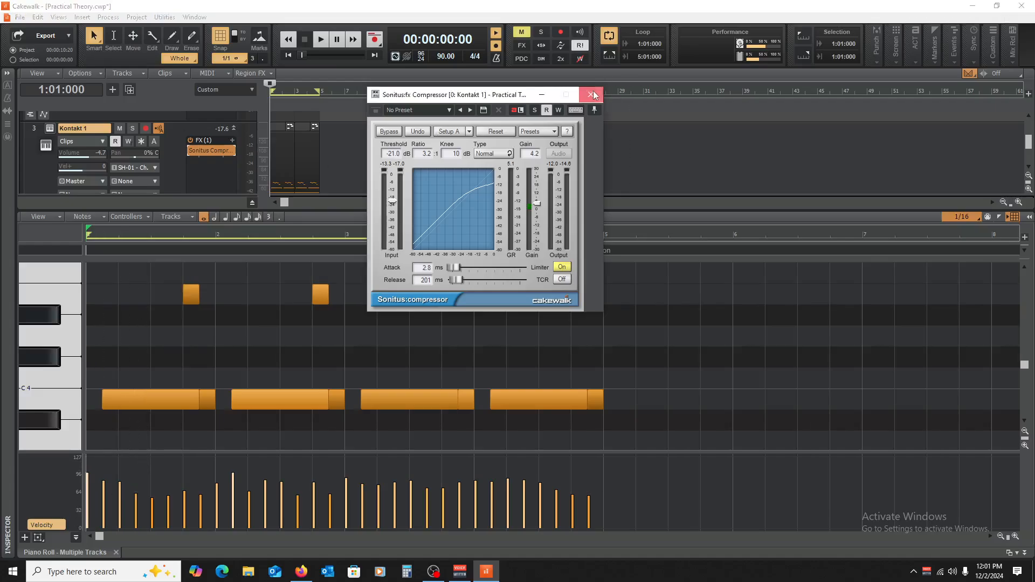
Step: Close the compressor and the Piano Roll, and collapse the SSDSampler5 1 track
left_click(588, 94)
left_click(116, 552)
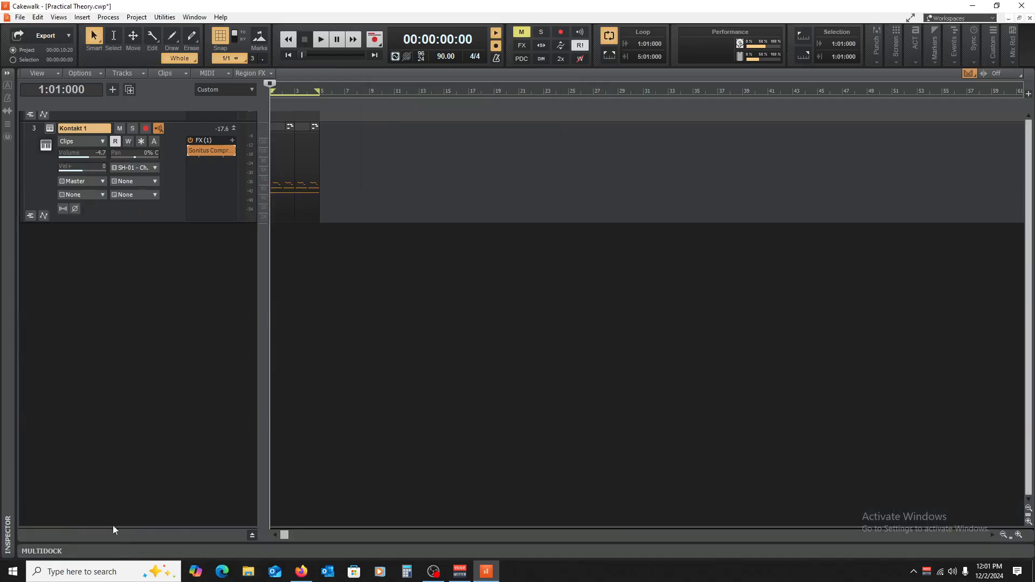
scroll(224, 134, "up", 3)
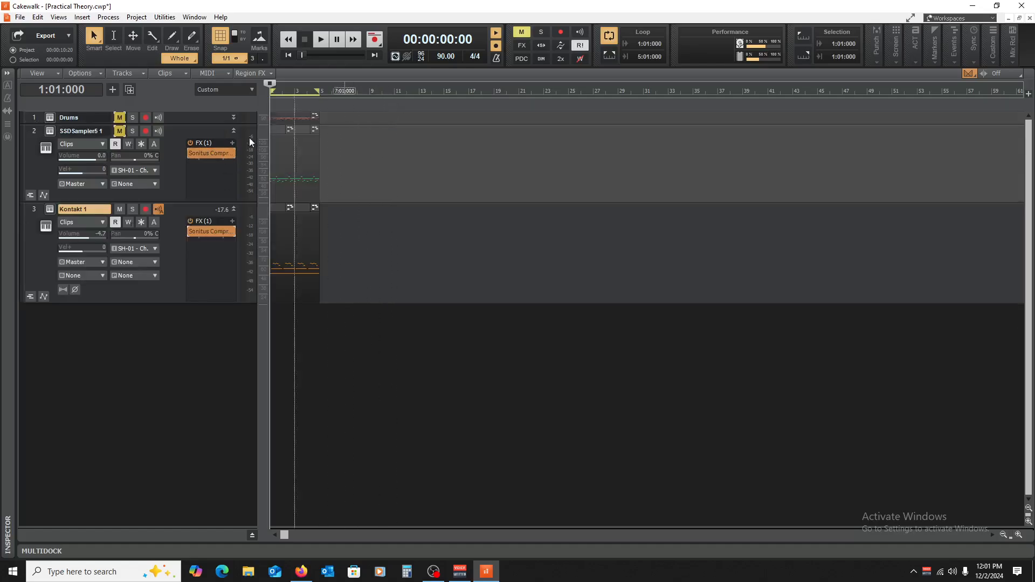
left_click(235, 131)
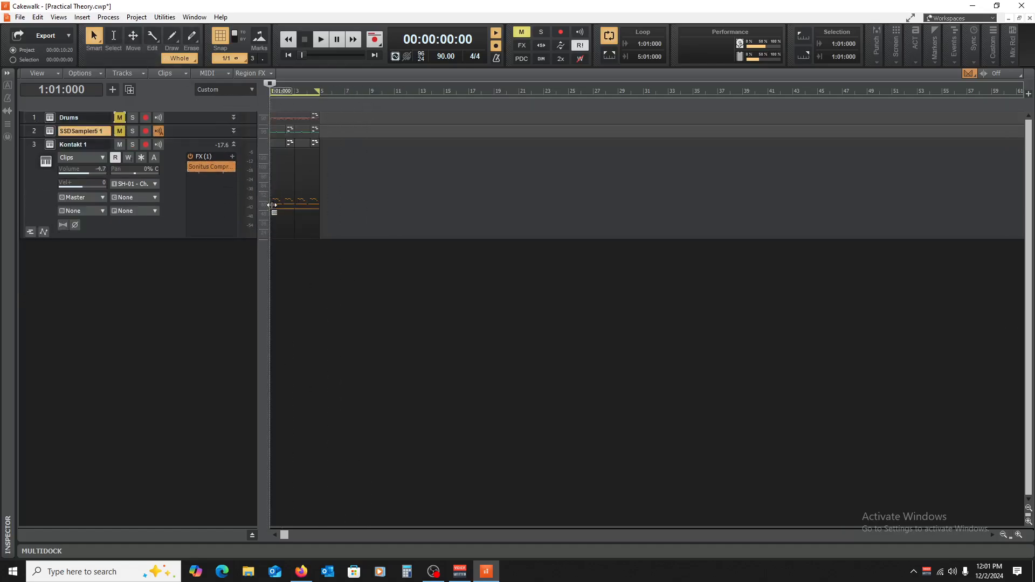
Step: Reopen the piano compressor and clip, set the threshold to -25.0 dB while auditioning, and close both views
double_click(214, 167)
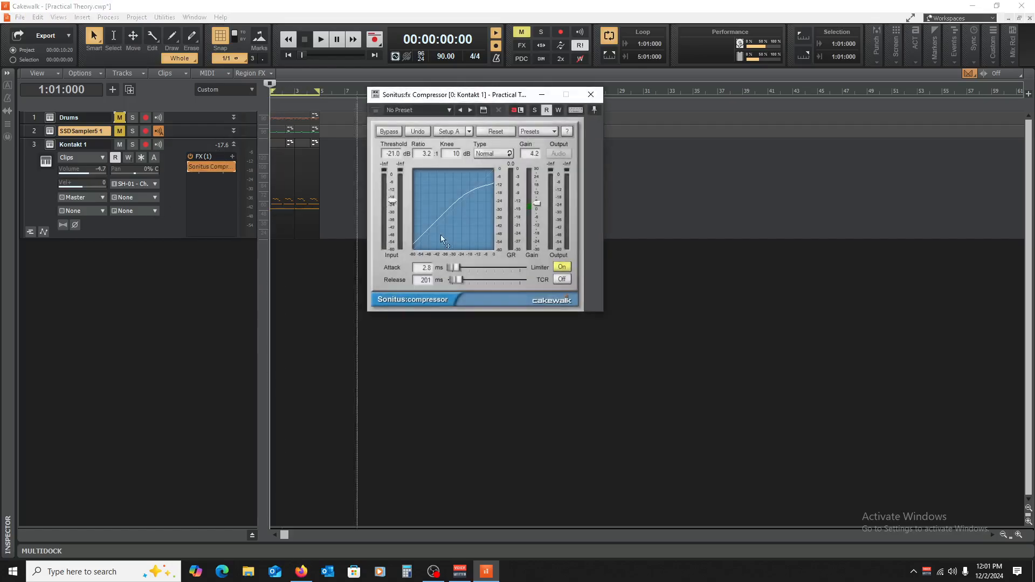
double_click(289, 162)
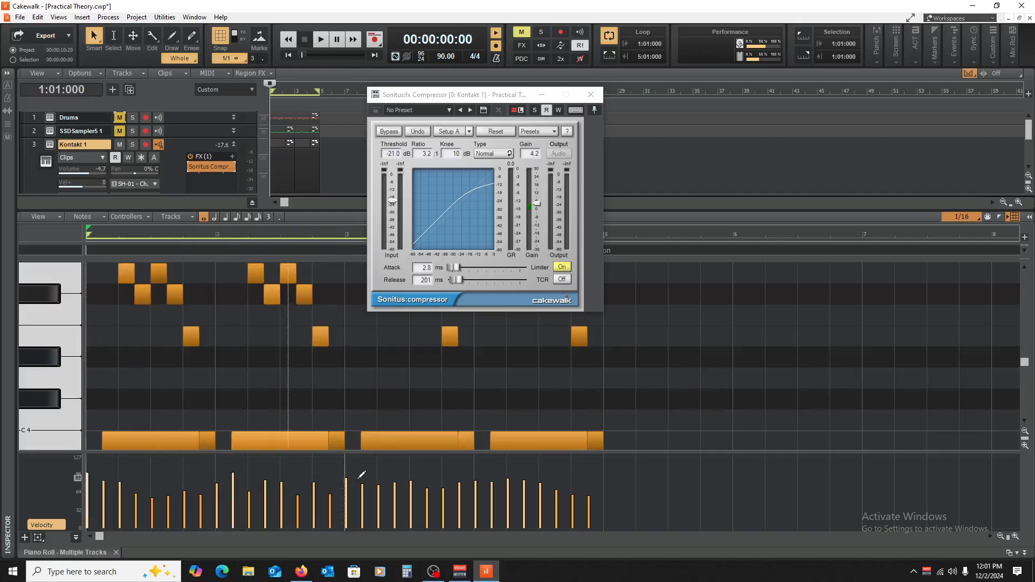
key("space")
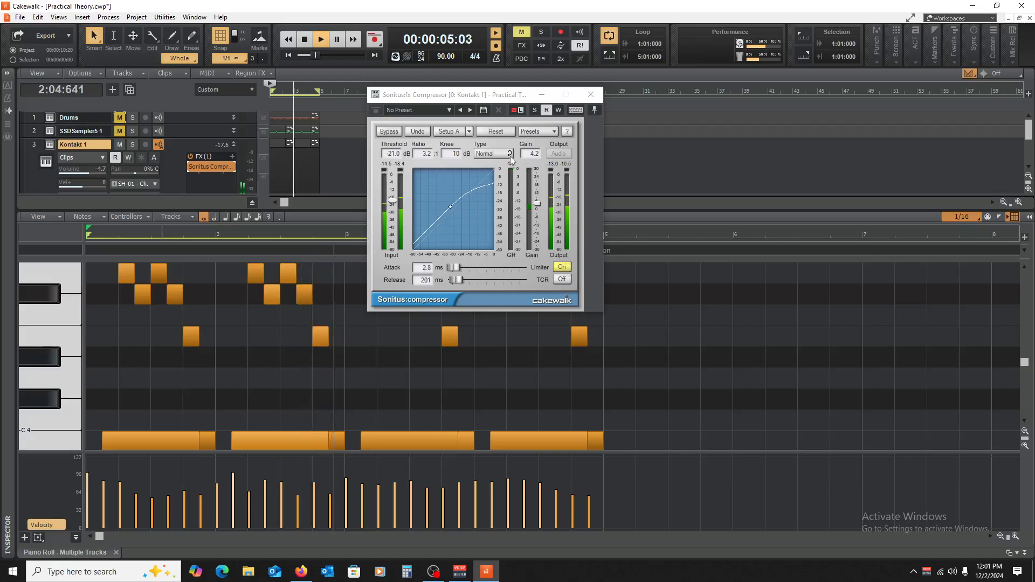
key("space")
key("space")
key("space")
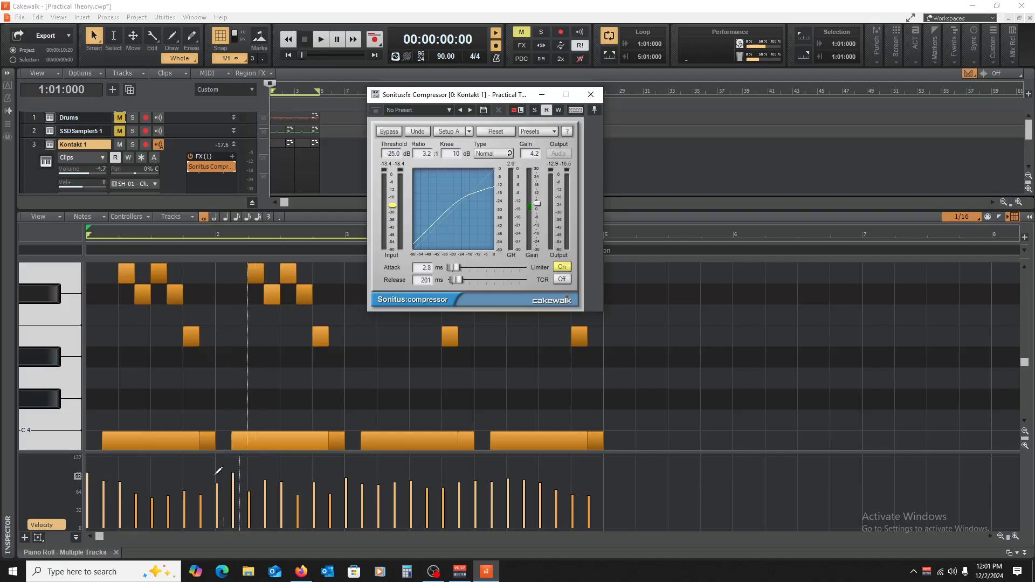
key("space")
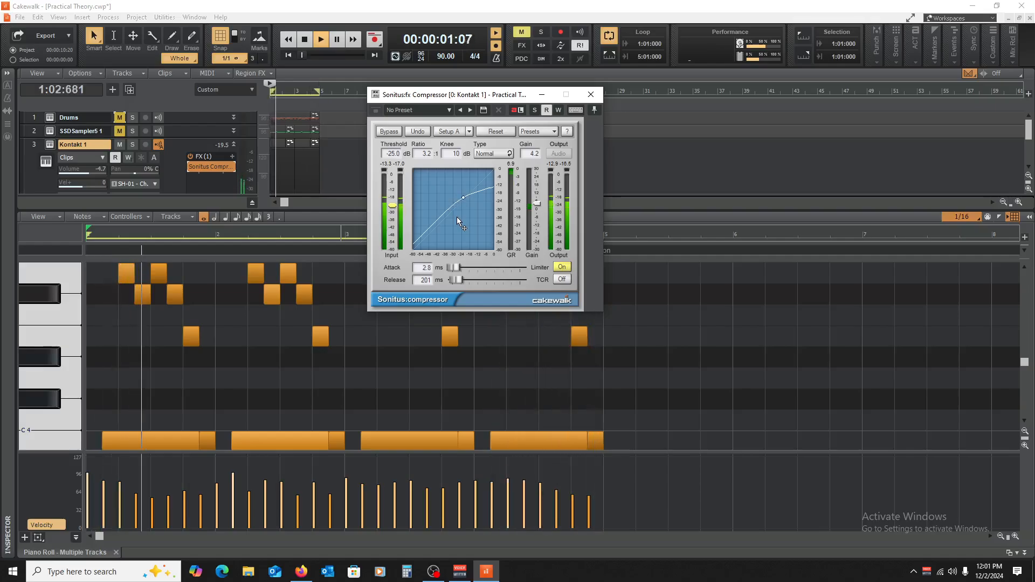
key("space")
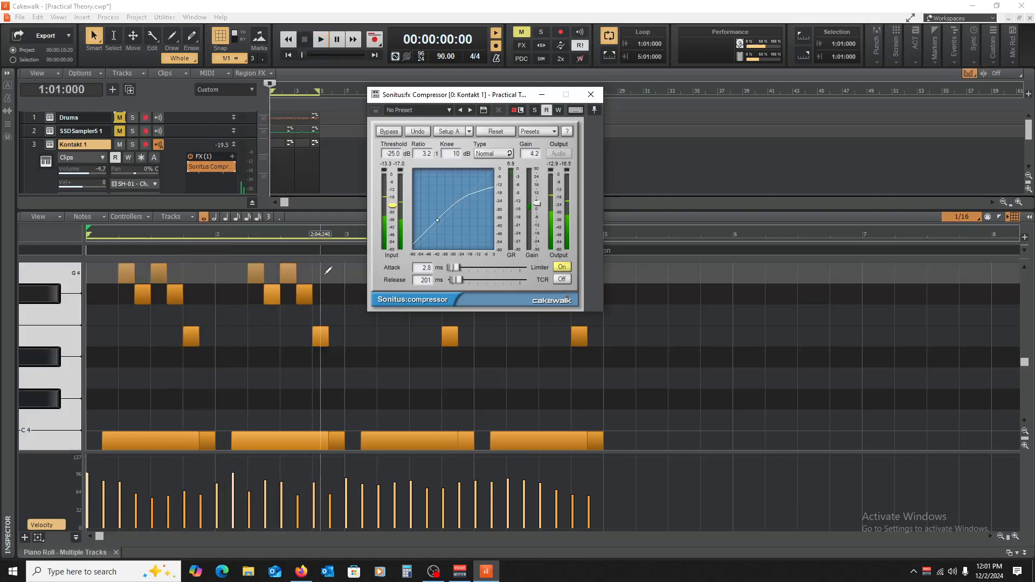
left_click(591, 94)
left_click(116, 552)
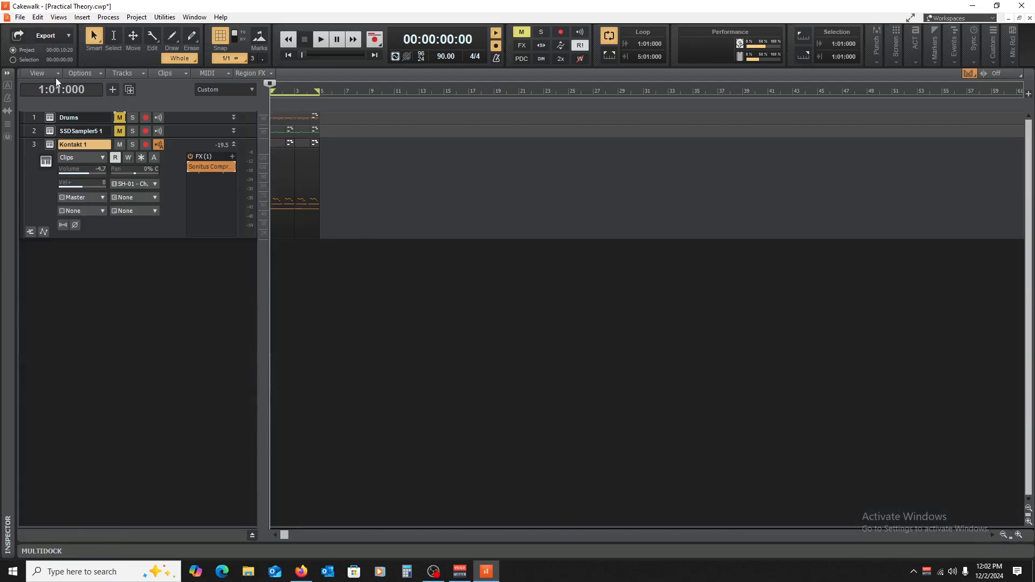
Step: Unmute the Drums track, play it with the piano while the piano compressor is bypassed, and reactivate the compressor
left_click(119, 119)
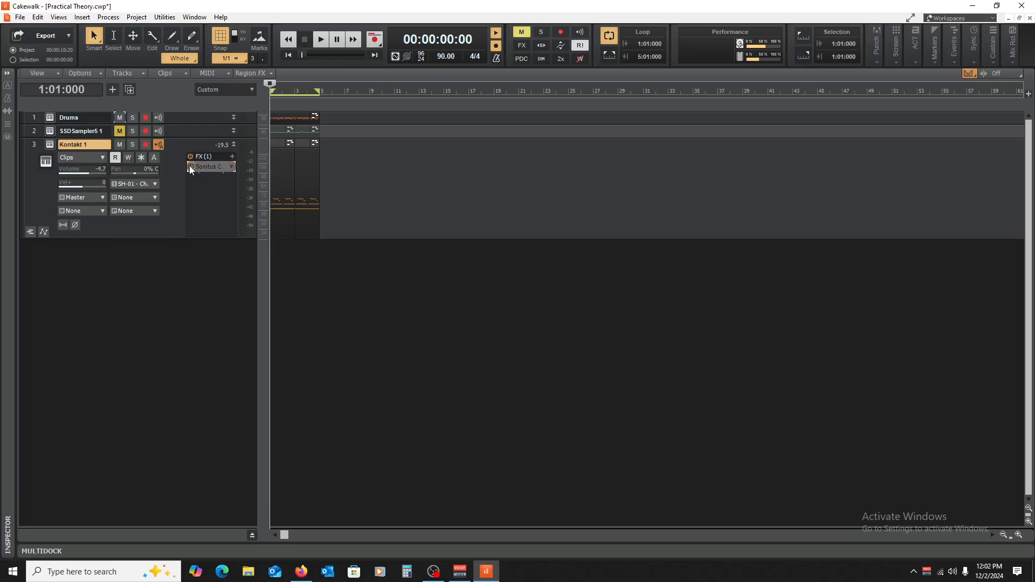
key("space")
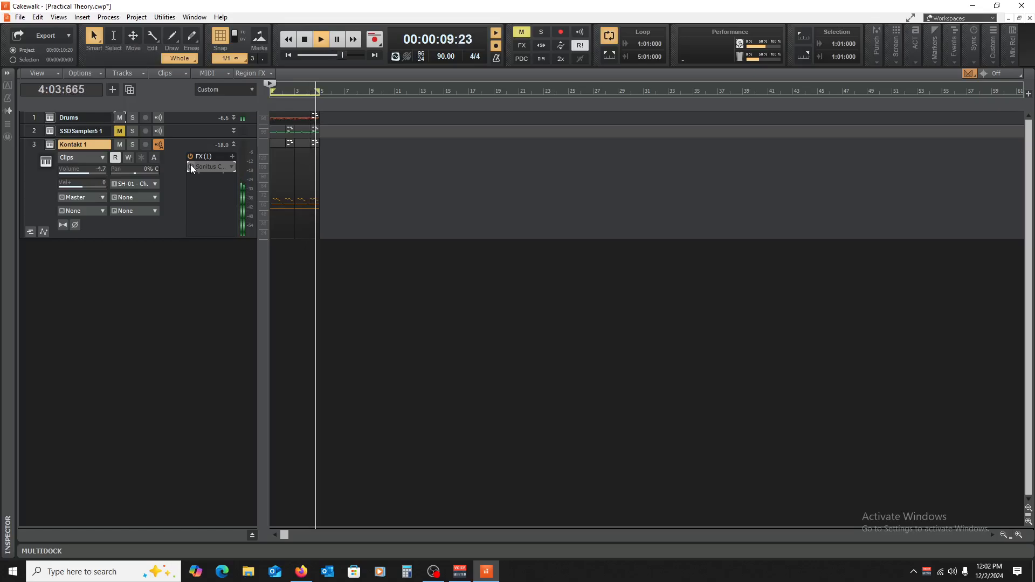
key("space")
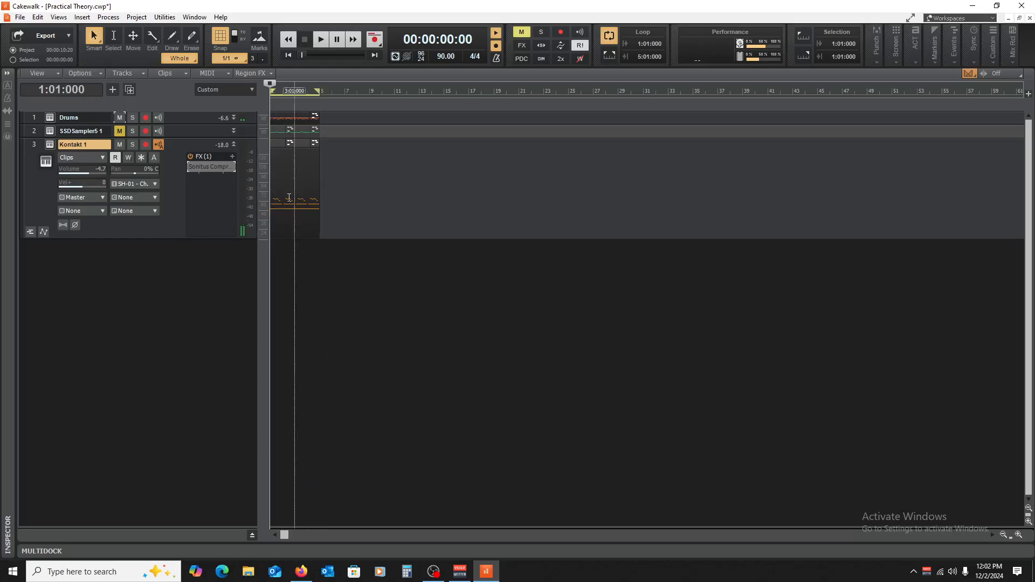
left_click(189, 167)
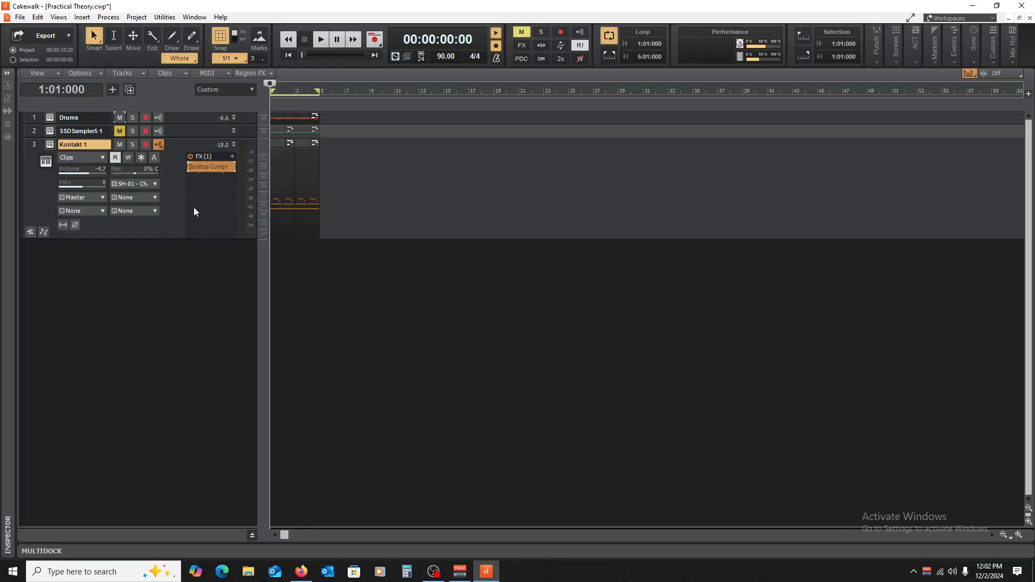
Step: Play the Drums and Kontakt 1 tracks together with the piano compressor active, and stop playback
key("space")
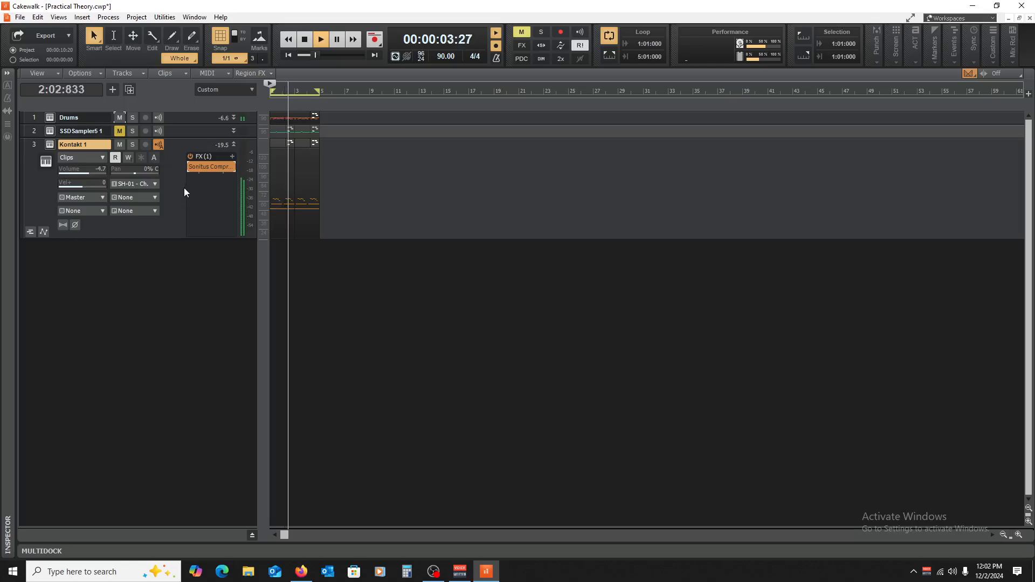
key("space")
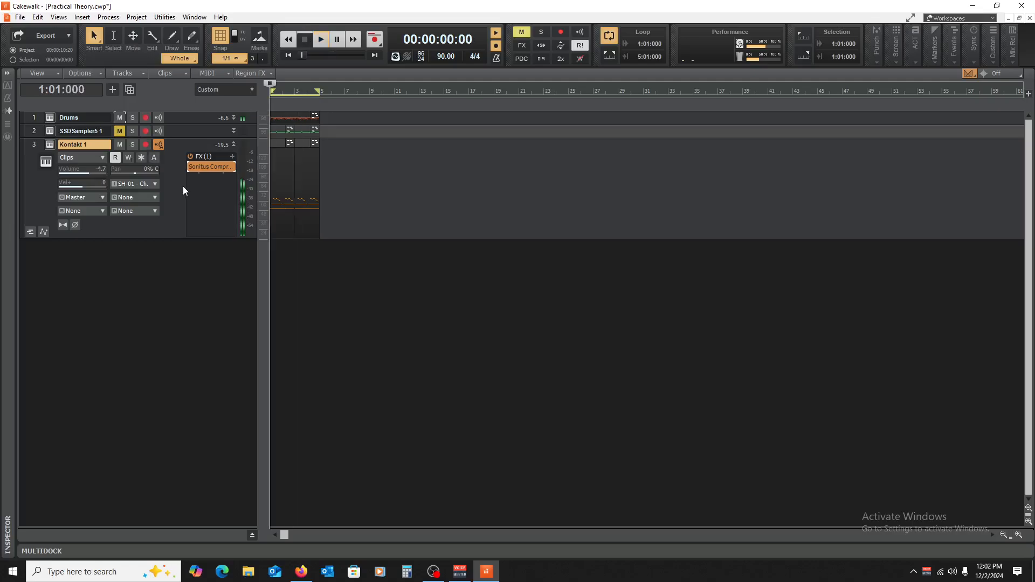
double_click(294, 204)
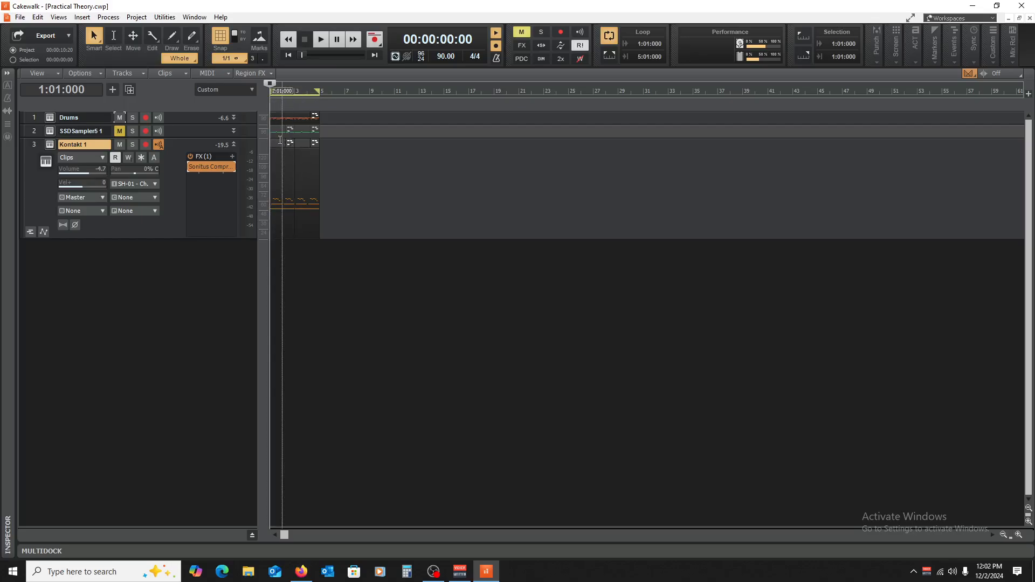
Step: Open the Kontakt 1 compressor and raise its ratio to 4.8:1 while the piano and drums play
double_click(213, 165)
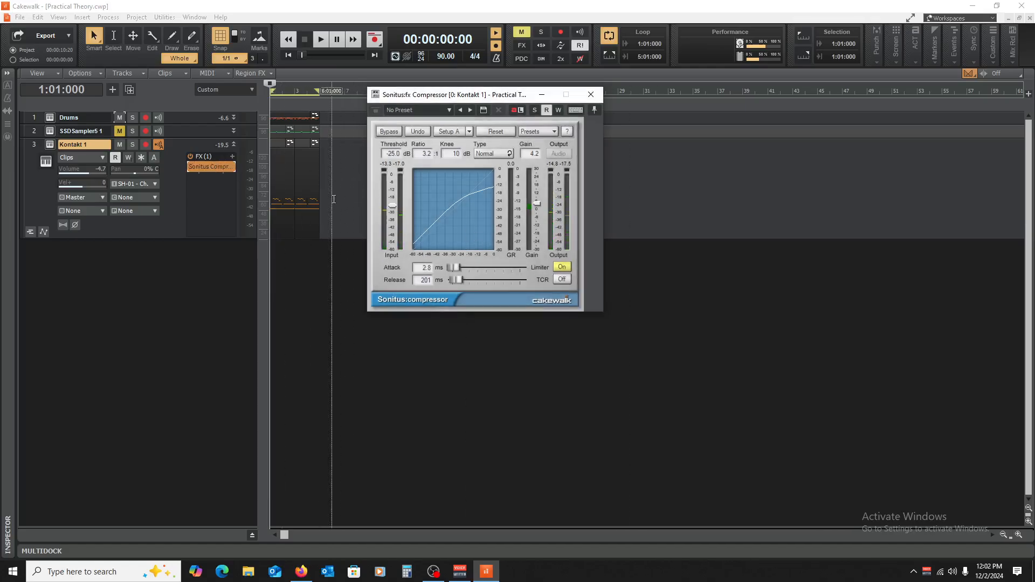
key("space")
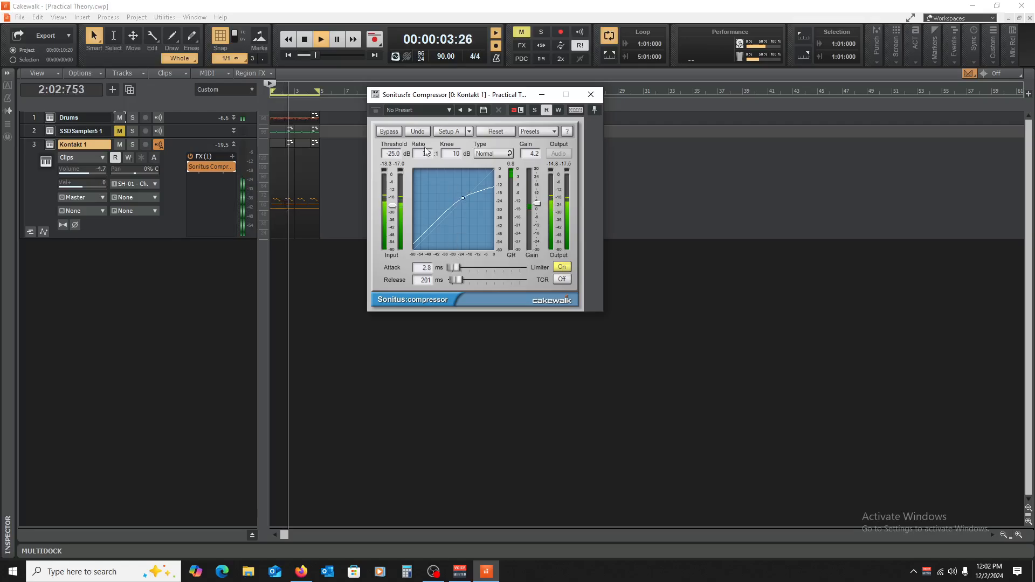
left_click_drag(426, 153, 426, 160)
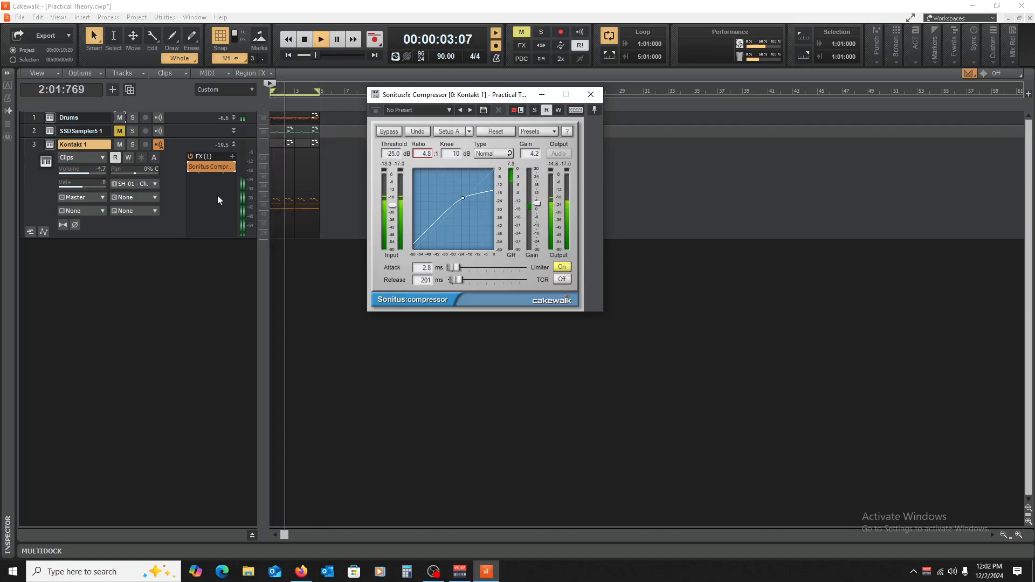
Step: Compare the piano with its compressor bypassed and active alongside the drums, stop playback, and close the compressor
key("space")
left_click(190, 166)
key("space")
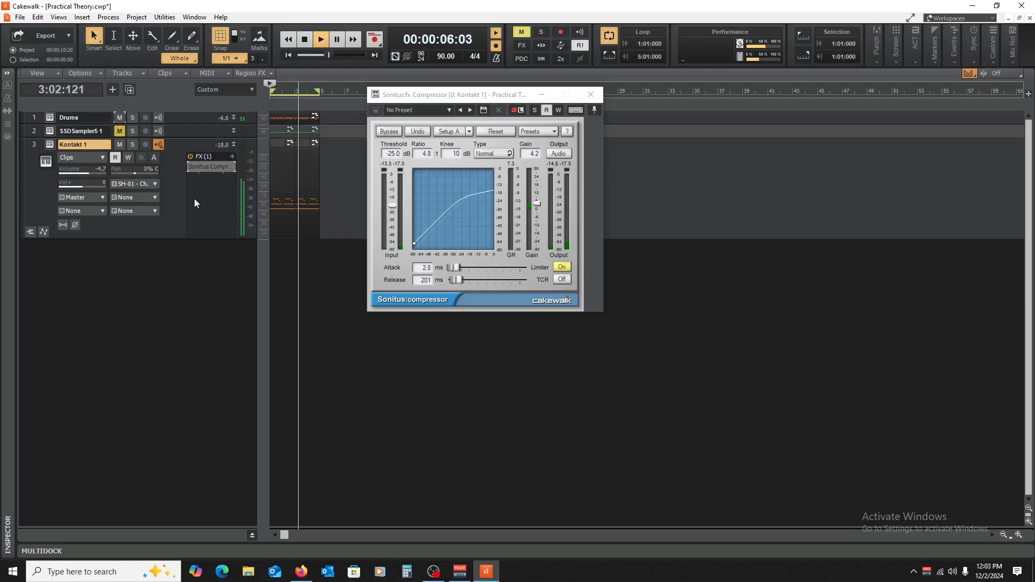
left_click(192, 167)
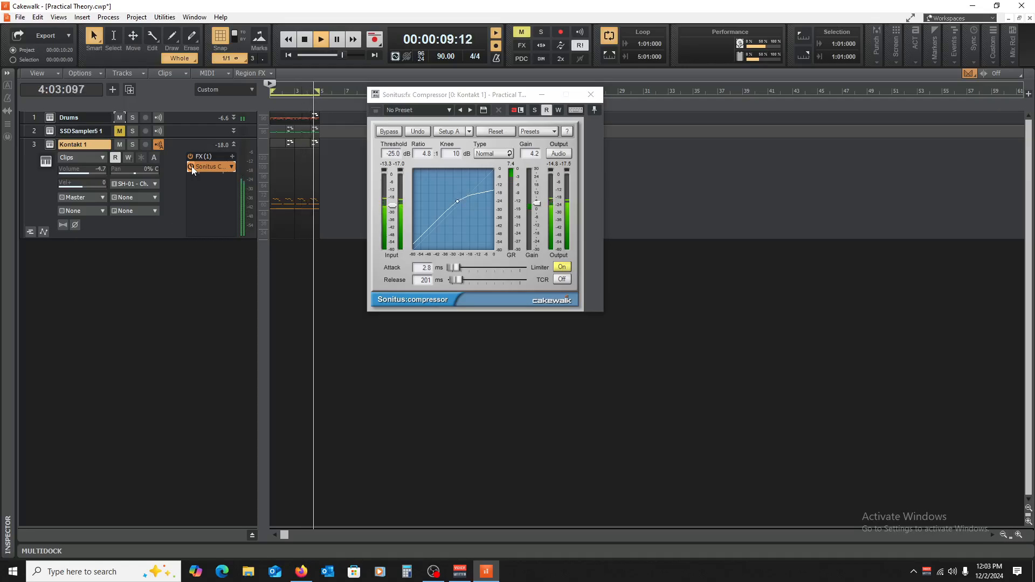
key("space")
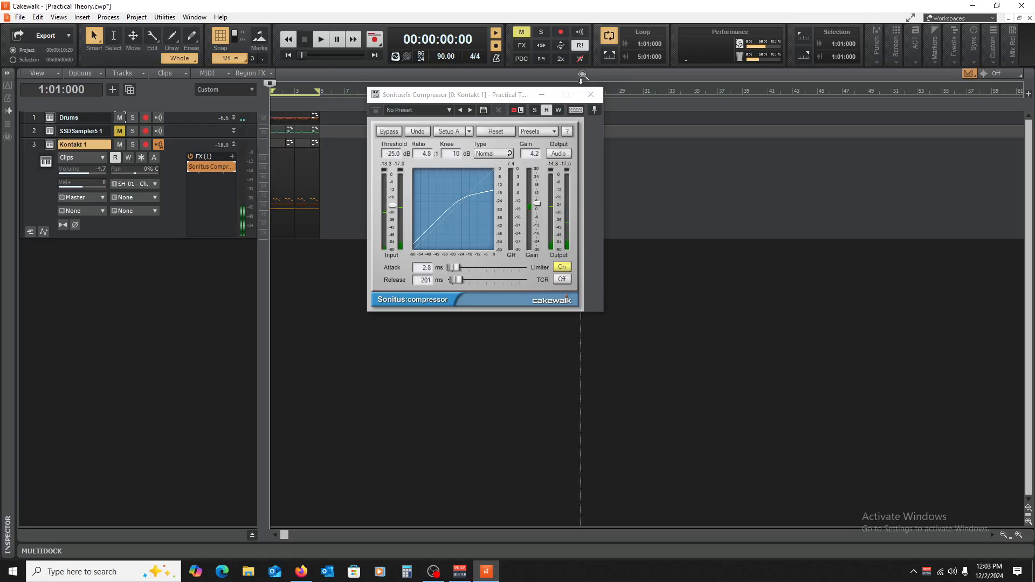
left_click(591, 94)
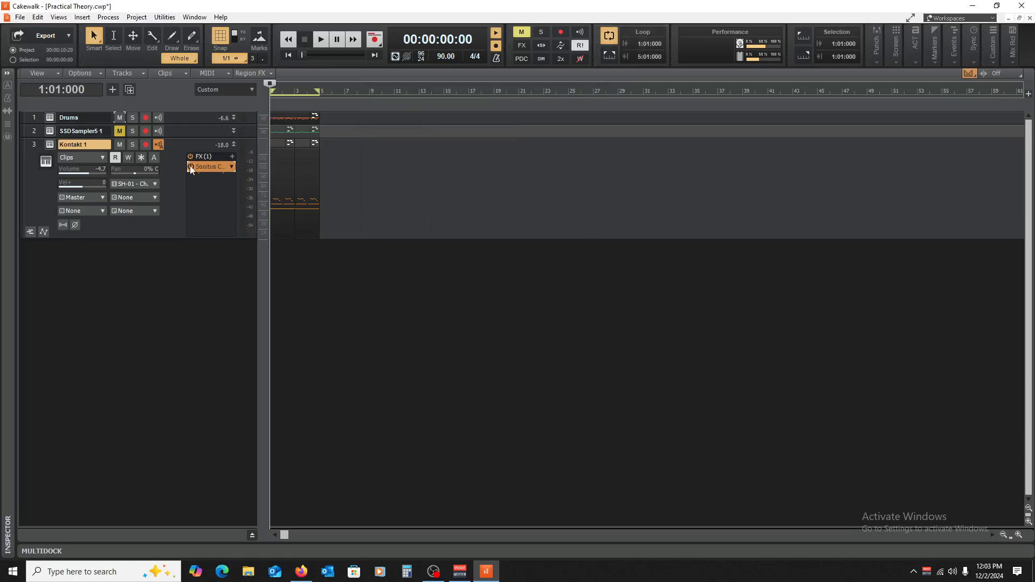
Step: Collapse the Kontakt 1 track, unmute the SSDSampler5 1 track, and save the project
left_click(234, 146)
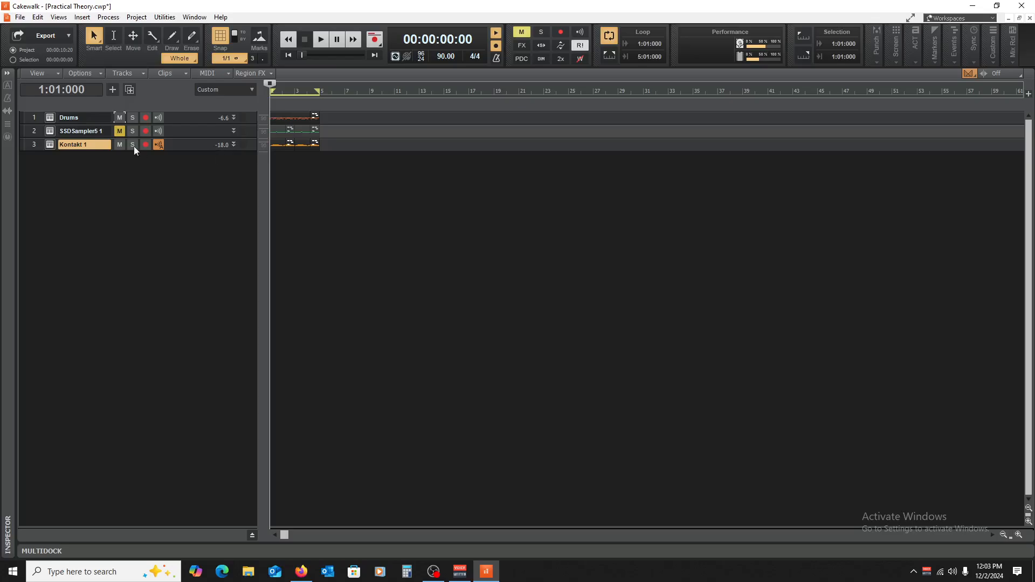
left_click(121, 131)
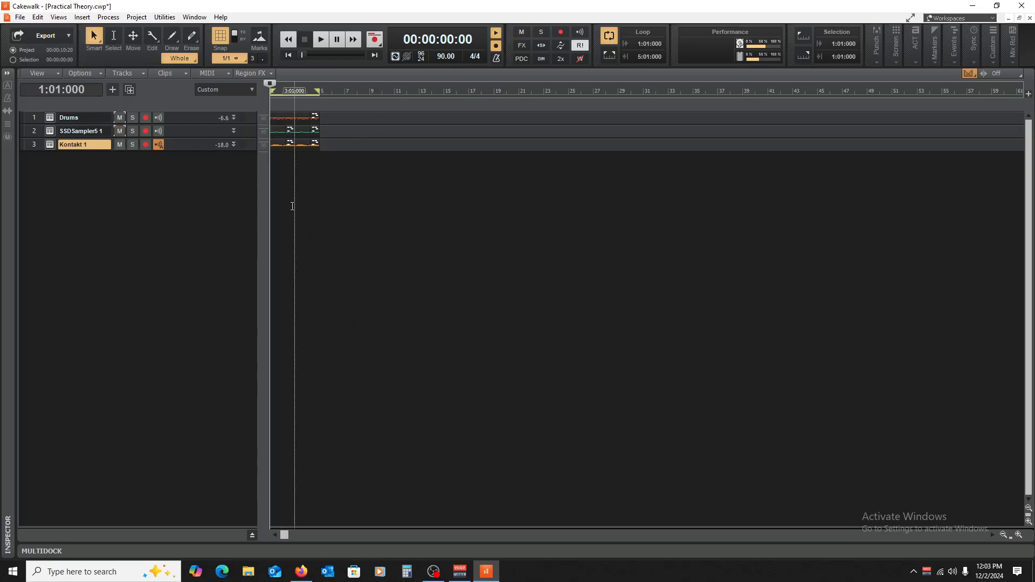
key("ctrl+s")
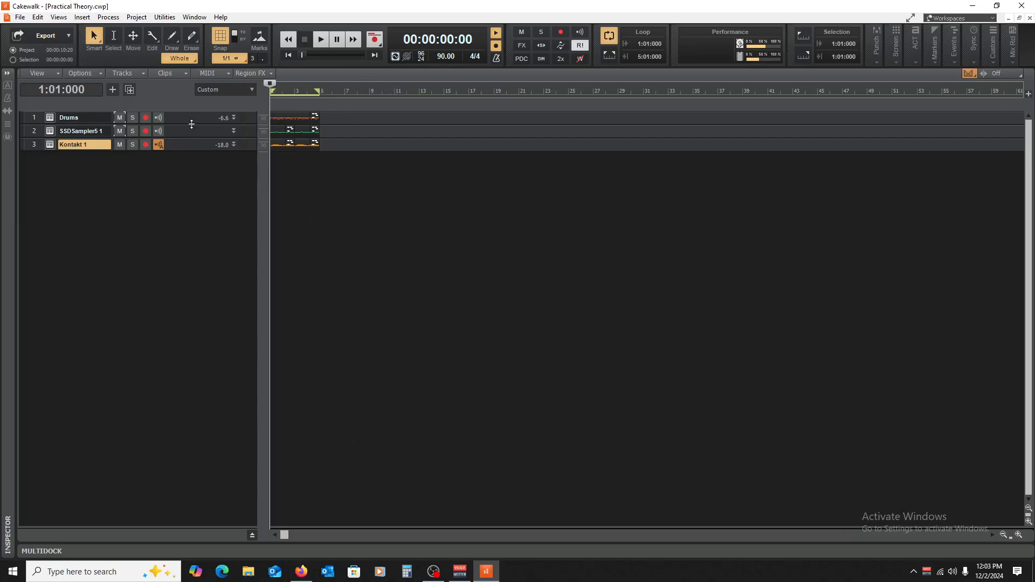
Step: Expand the Drums and Kontakt 1 tracks, and briefly view the piano clip in the Piano Roll
left_click_drag(191, 125, 182, 198)
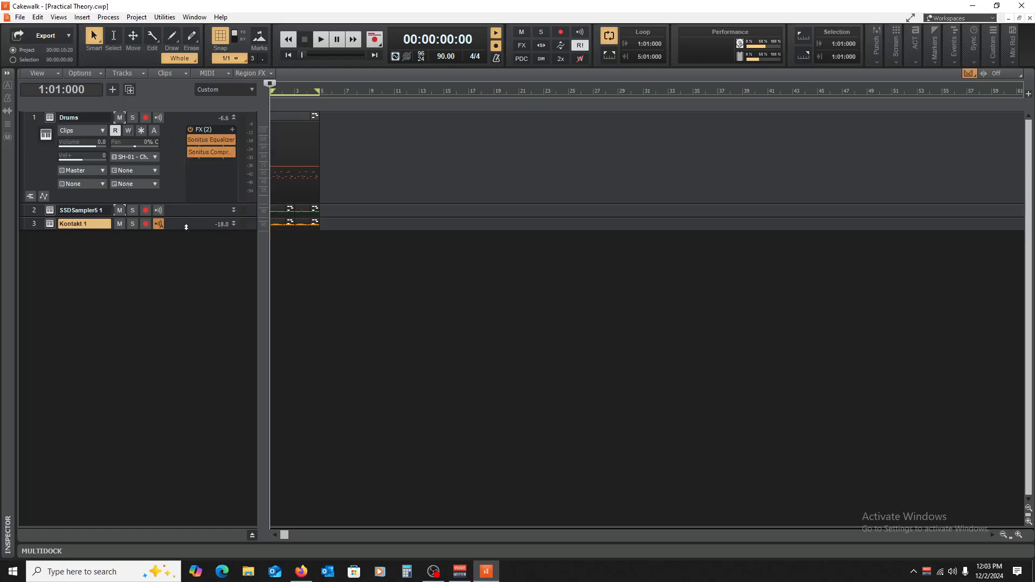
left_click_drag(185, 229, 215, 326)
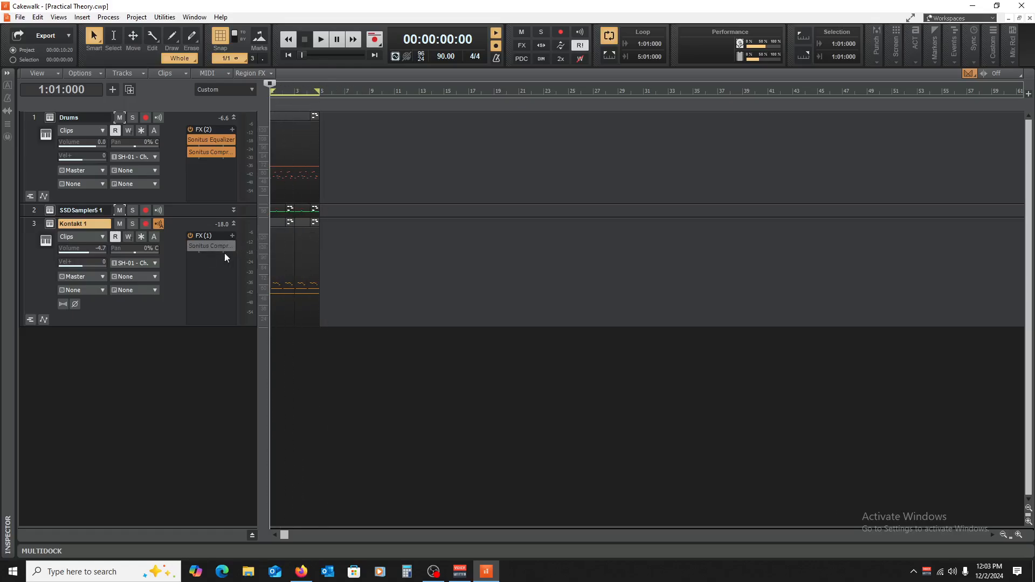
double_click(280, 223)
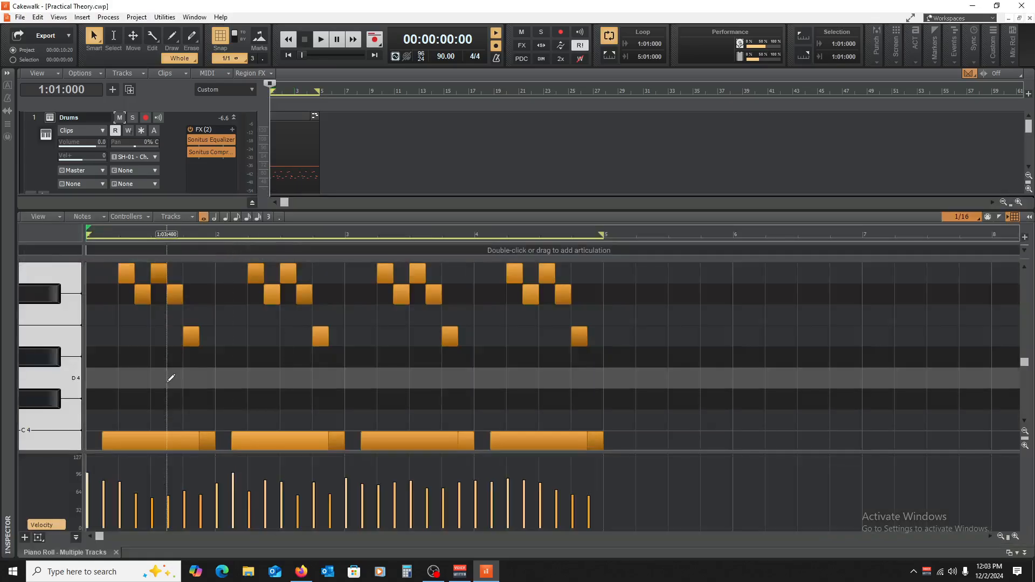
left_click(116, 552)
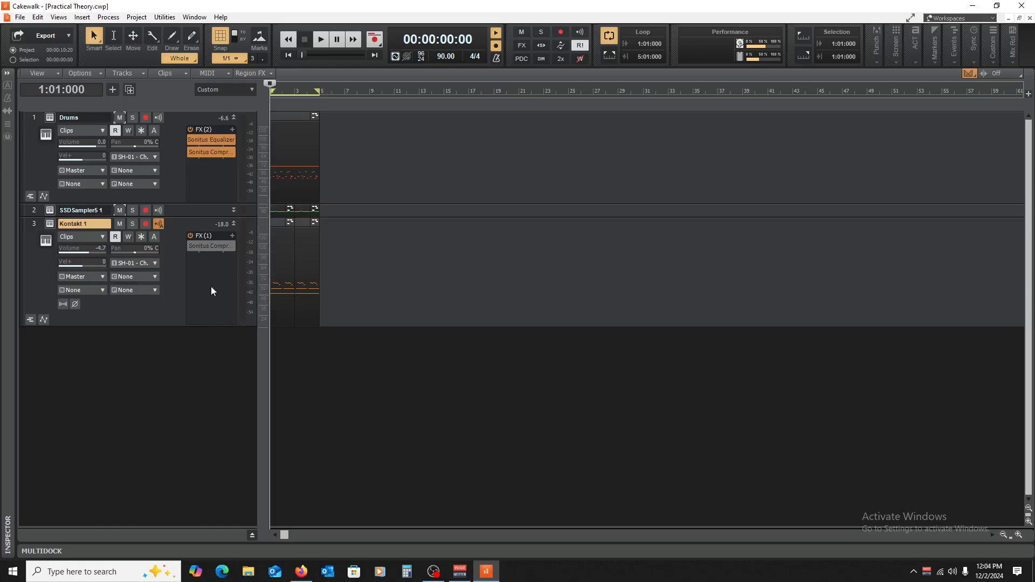
Step: Reopen and activate the Kontakt 1 compressor, and play the project with all three tracks unmuted
double_click(209, 247)
left_click(190, 247)
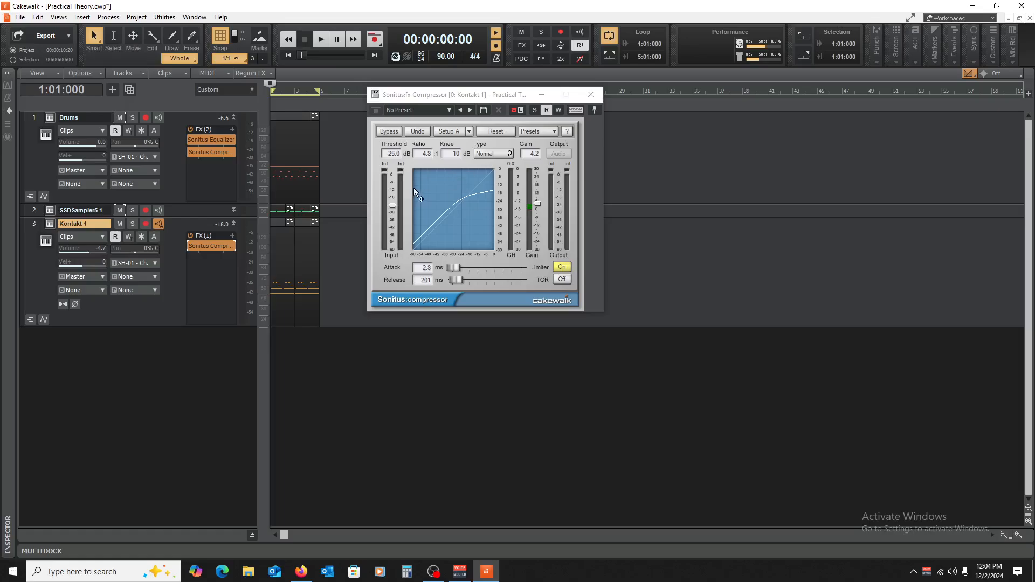
left_click(460, 97)
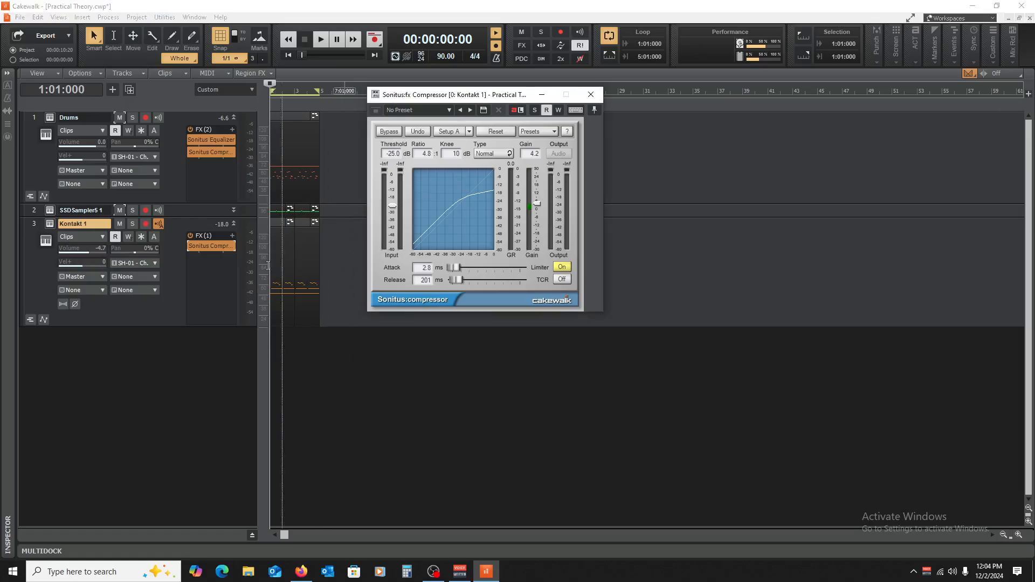
key("space")
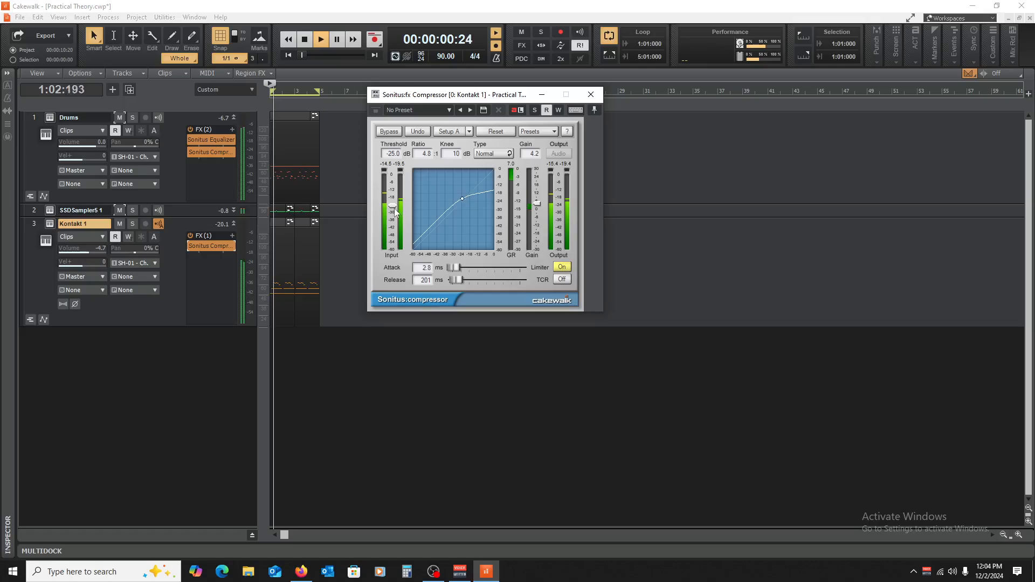
Step: Set the piano compressor's threshold to -28.0 dB and its gain to 5.4 during playback, muting the SSDSampler5 1 track
left_click_drag(393, 207, 393, 210)
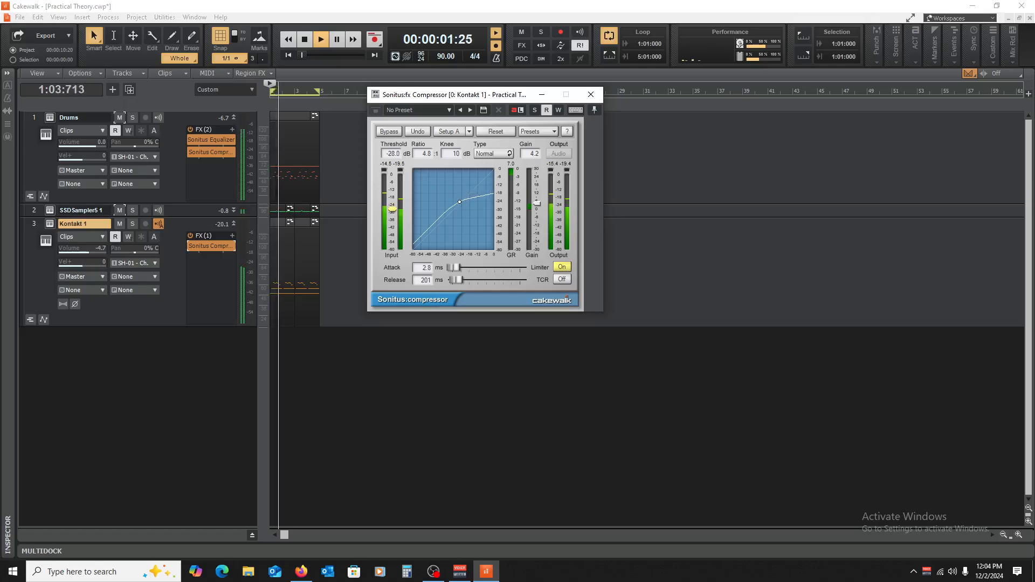
left_click(120, 210)
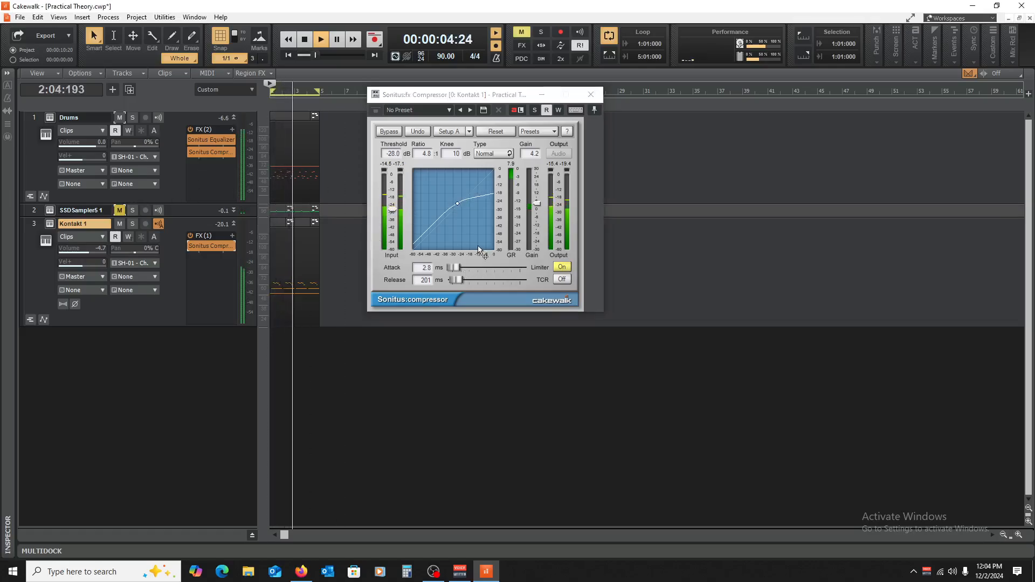
left_click_drag(537, 203, 537, 202)
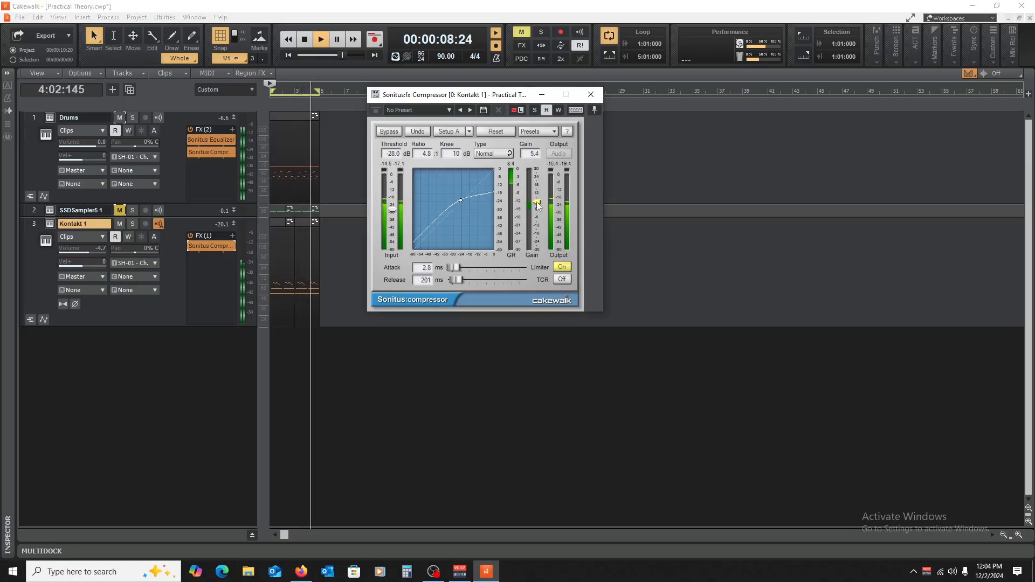
Step: Compare the piano with its compressor bypassed and active during playback, leave it active, and close the compressor after reviewing its settings
left_click(189, 245)
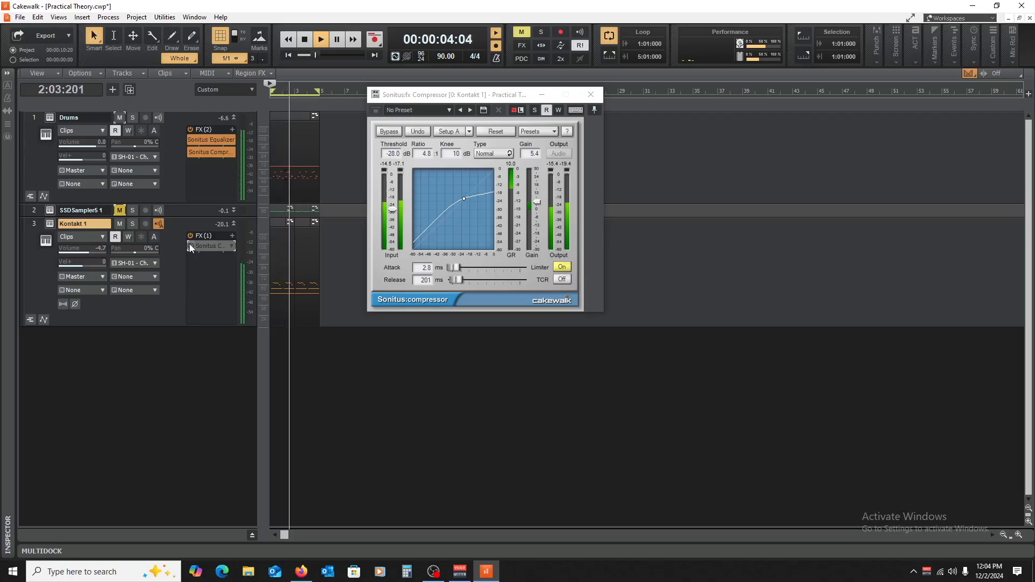
left_click(190, 244)
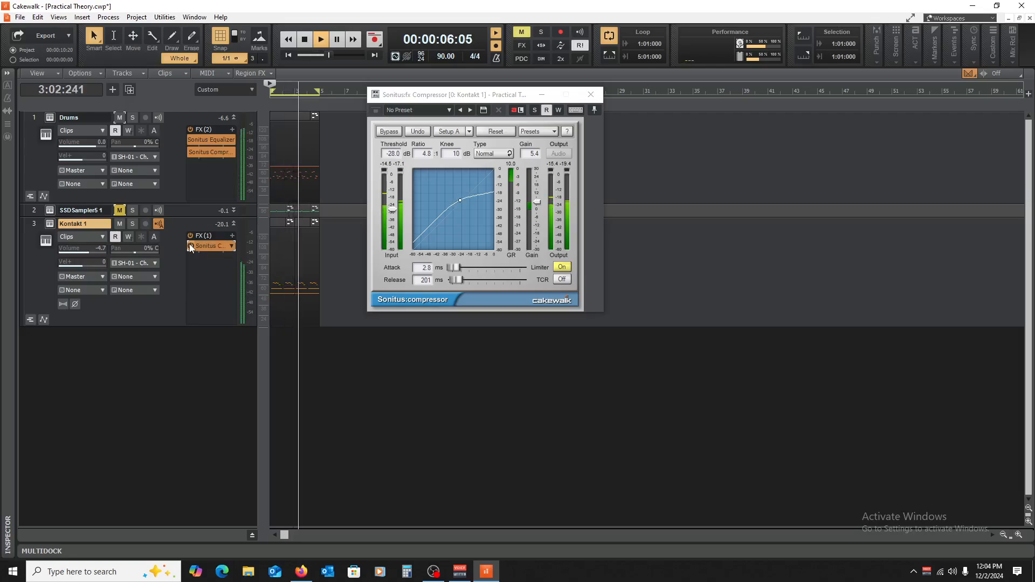
left_click(190, 243)
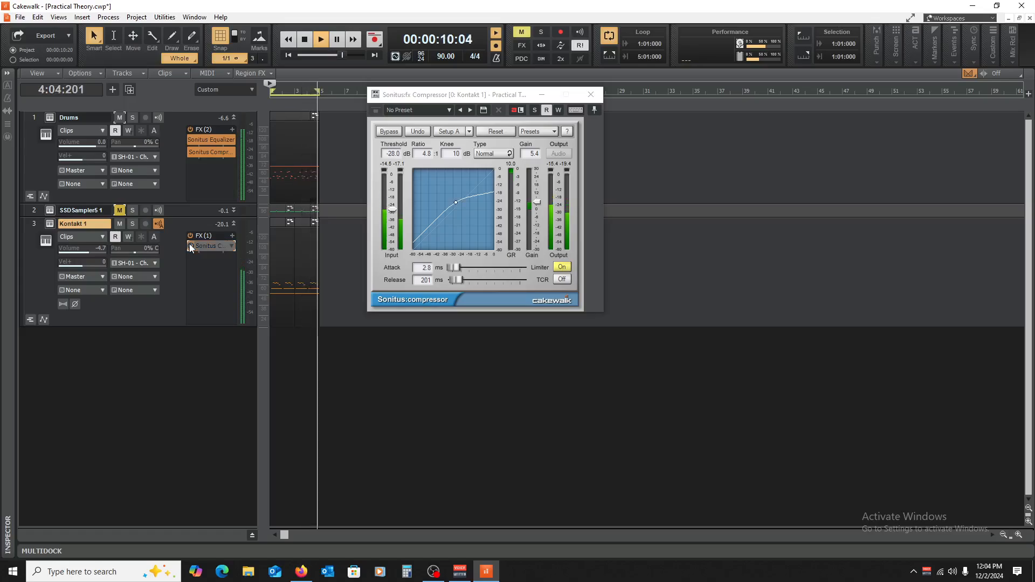
left_click(189, 243)
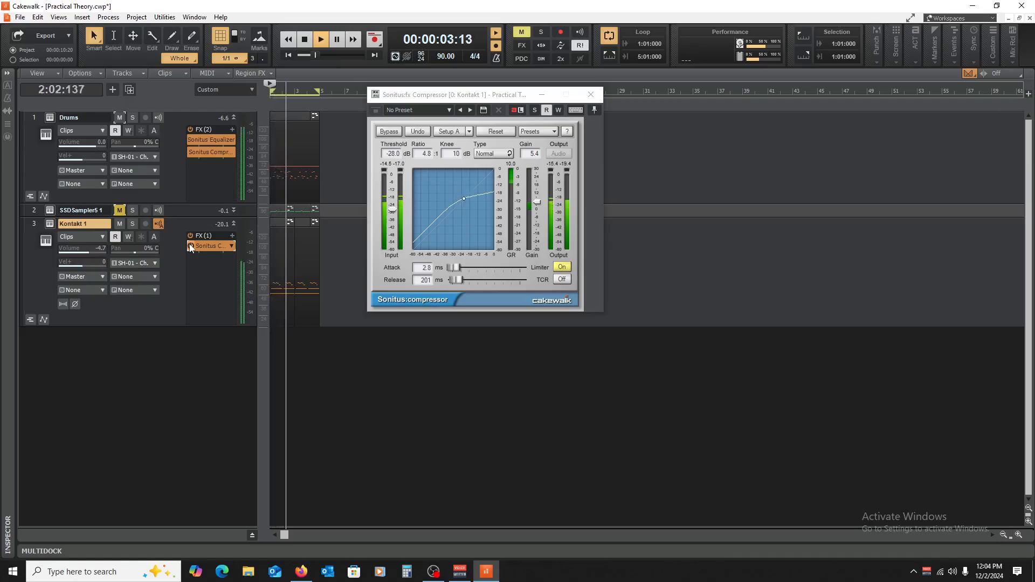
key("space")
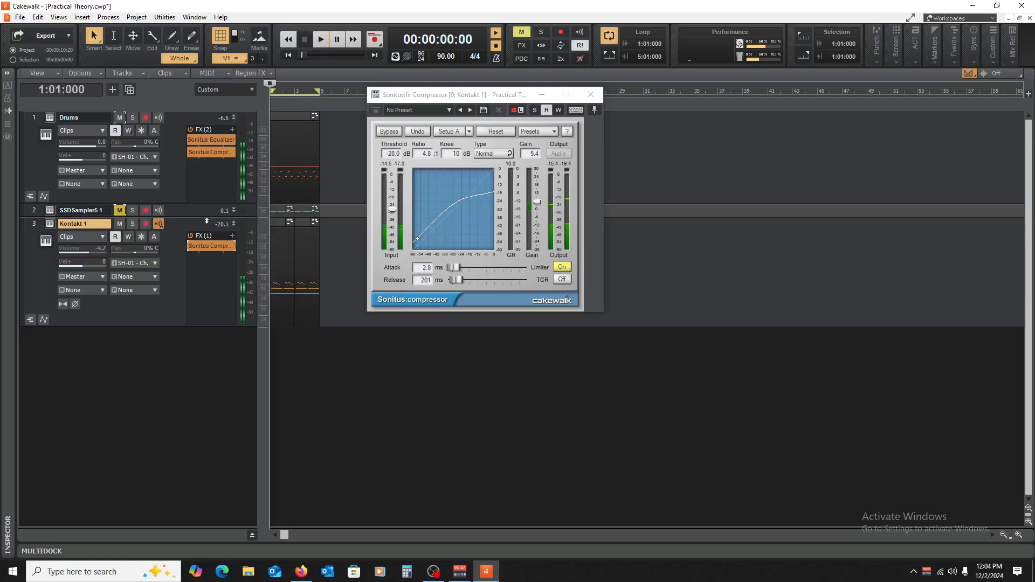
left_click(590, 95)
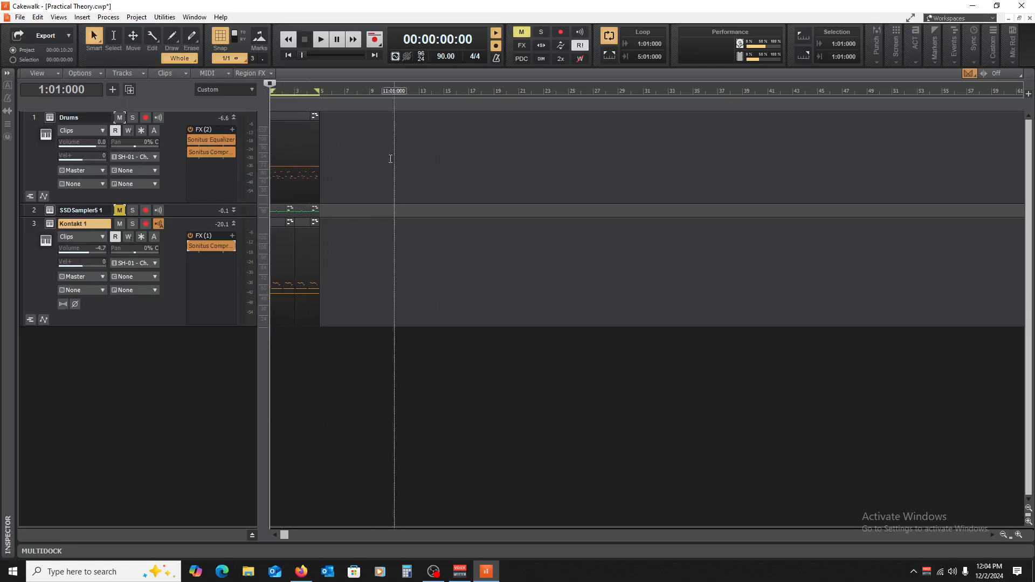
double_click(212, 246)
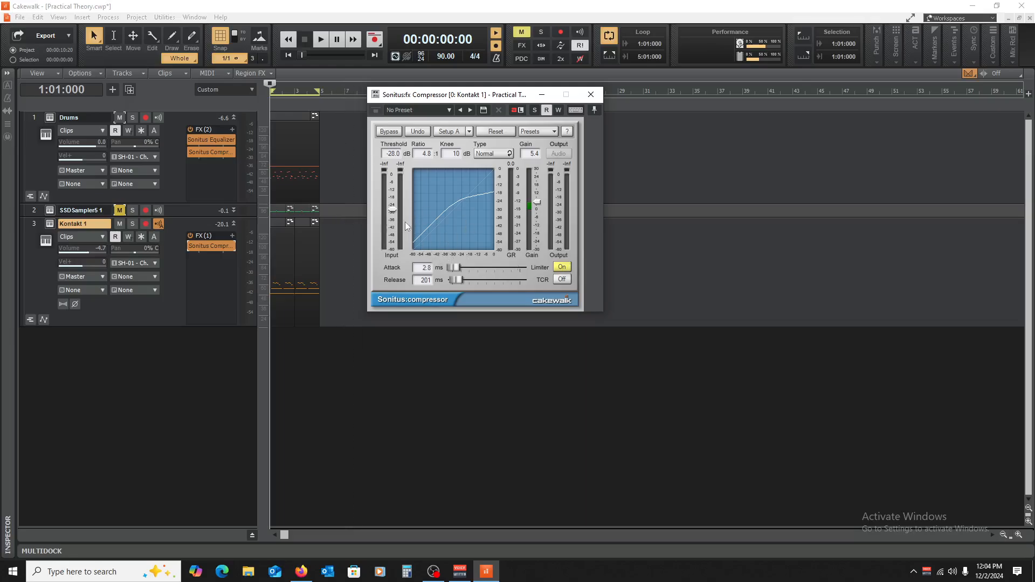
left_click(591, 95)
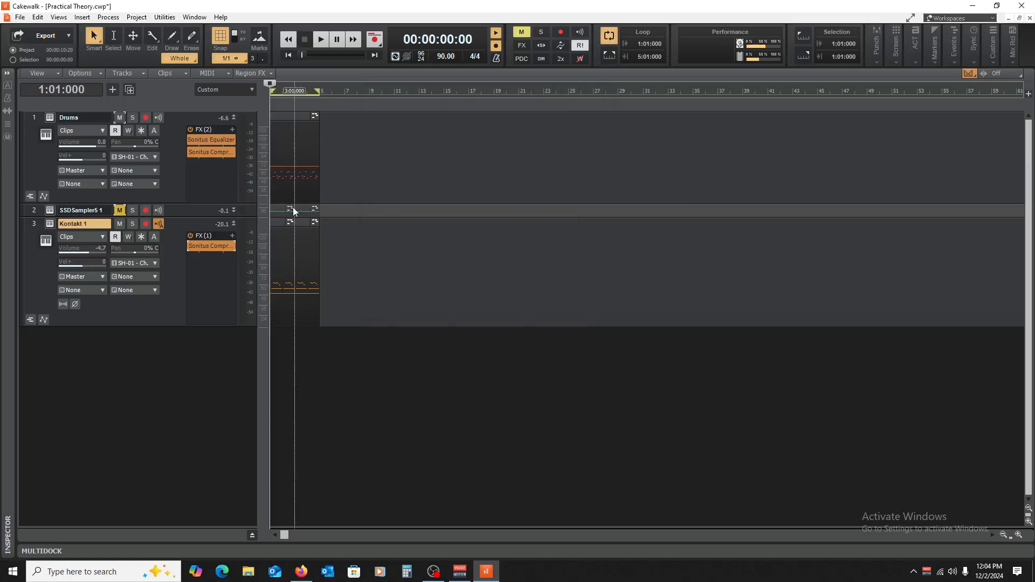
Step: Collapse and mute the Drums track without leaving it soloed, and keep the Kontakt 1 track expanded
left_click(321, 335)
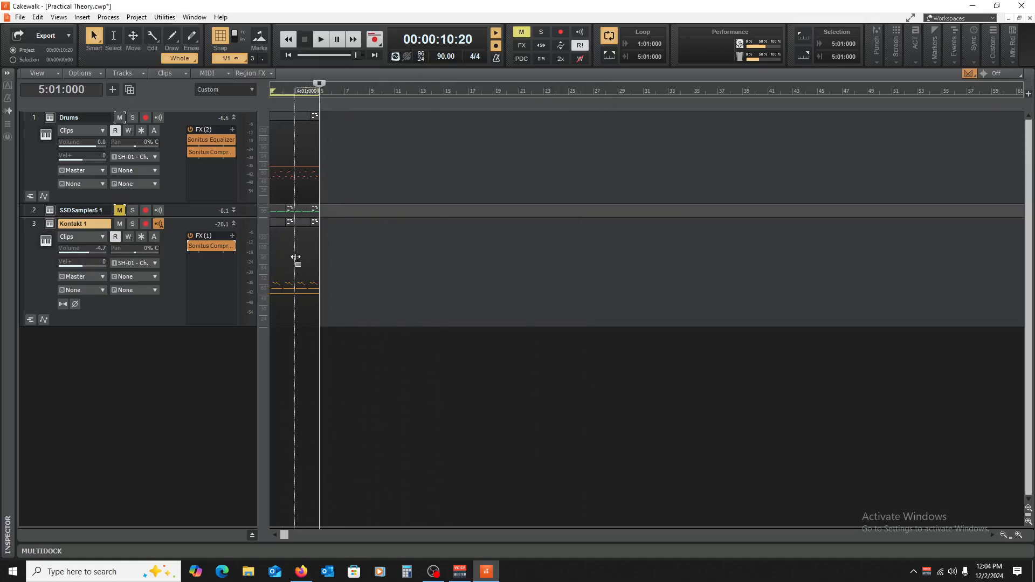
double_click(235, 115)
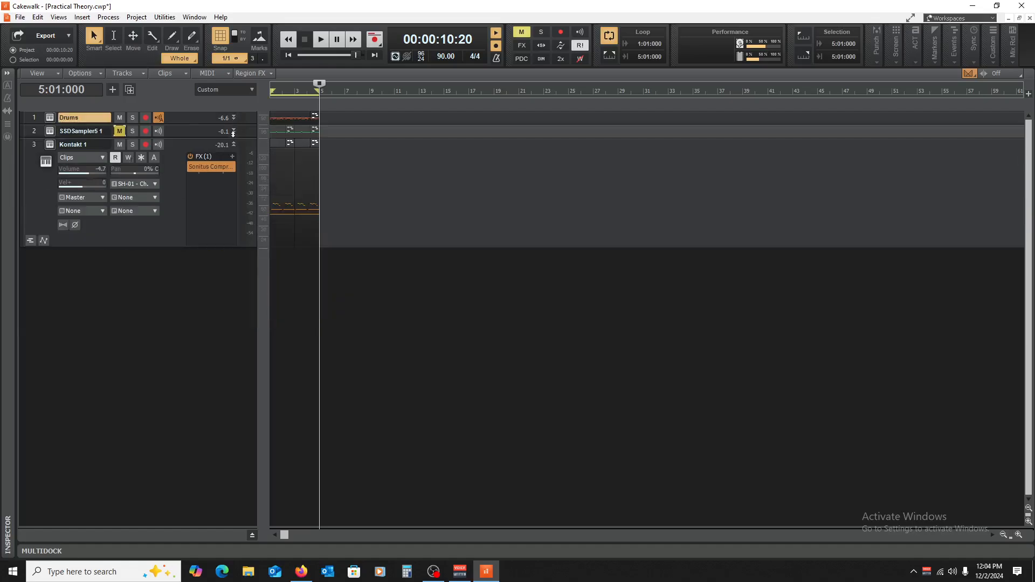
double_click(231, 143)
left_click(133, 118)
left_click(122, 117)
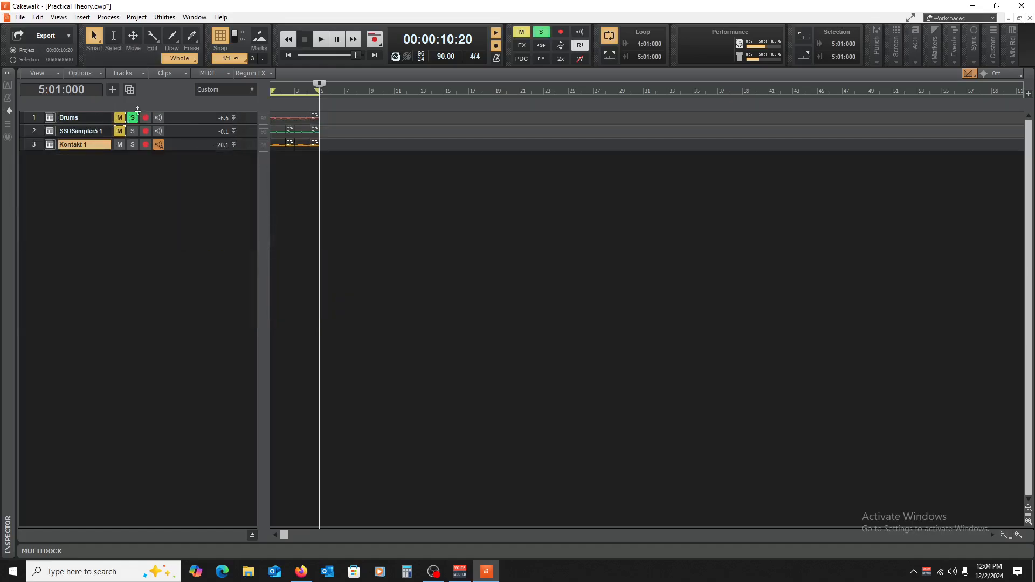
left_click_drag(183, 151, 187, 223)
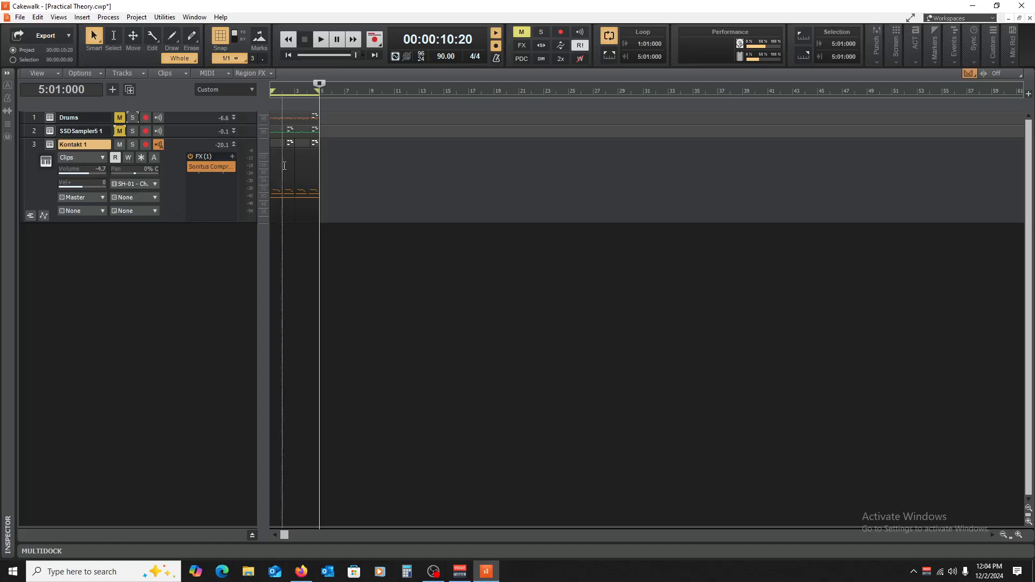
Step: Expand the Drums track to inspect its effect order, then collapse the track again
left_click_drag(185, 126, 186, 205)
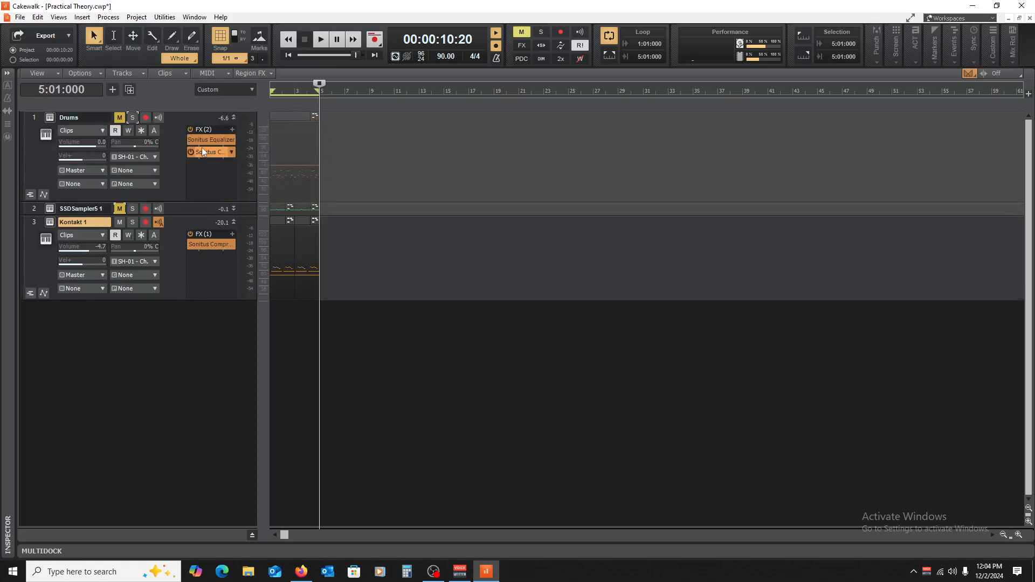
mouse_move(206, 142)
left_mouse_down()
mouse_move(209, 157)
mouse_move(210, 136)
left_mouse_up()
double_click(234, 118)
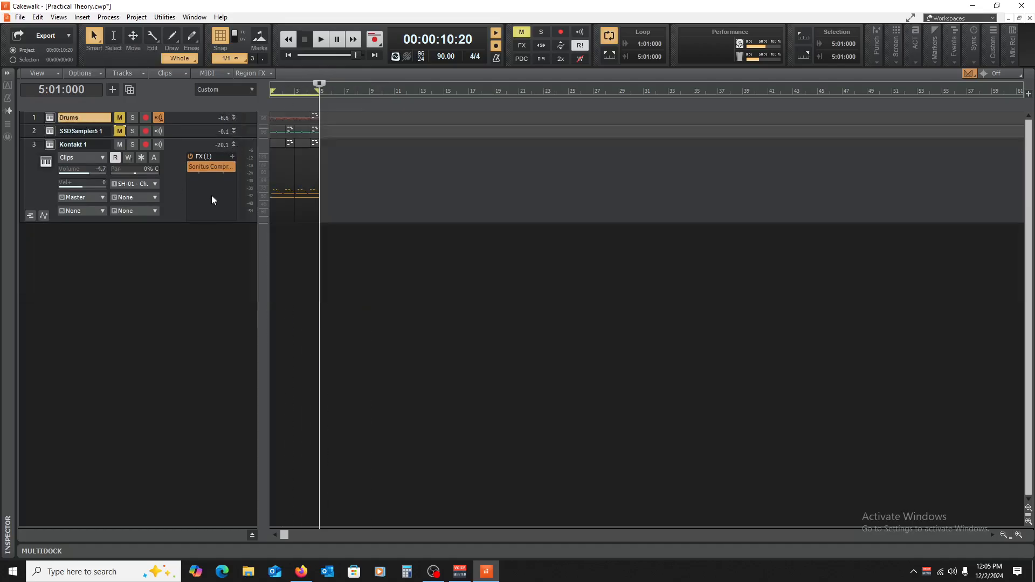
Step: Enlarge the Kontakt 1 track's height and review its Sonitus compressor settings, closing the plug-in window when done
left_click_drag(194, 221, 196, 247)
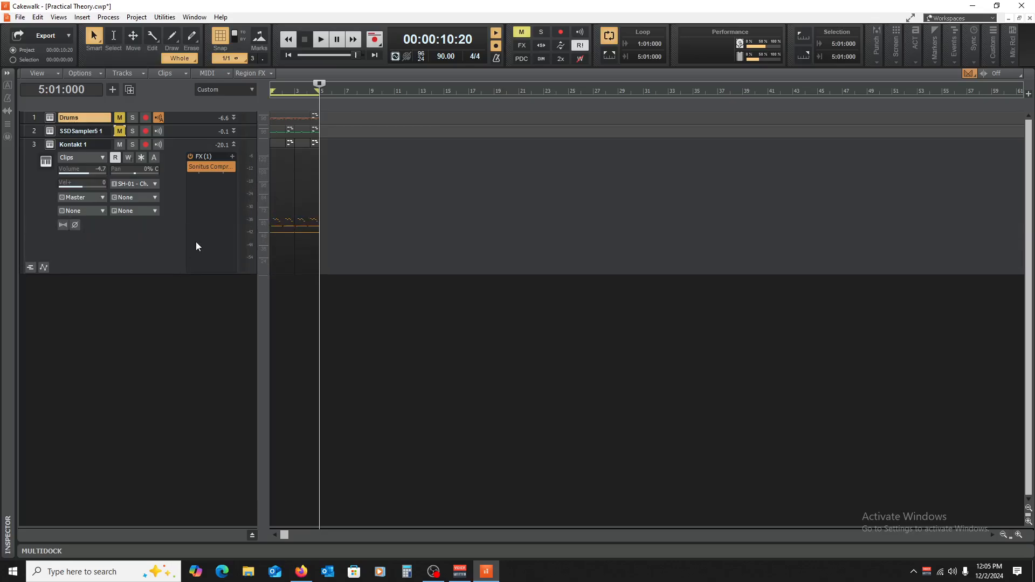
double_click(206, 168)
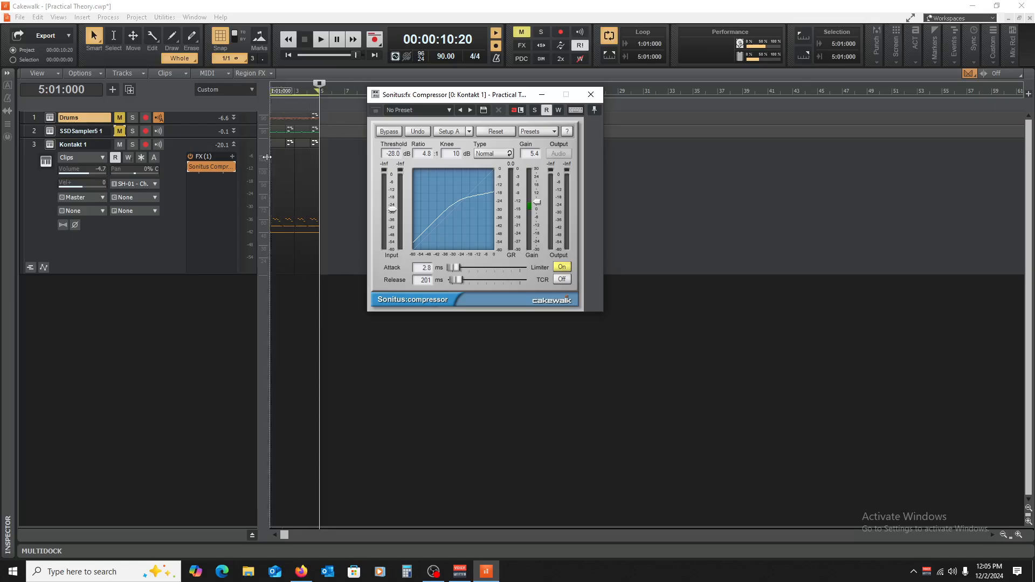
left_click(591, 95)
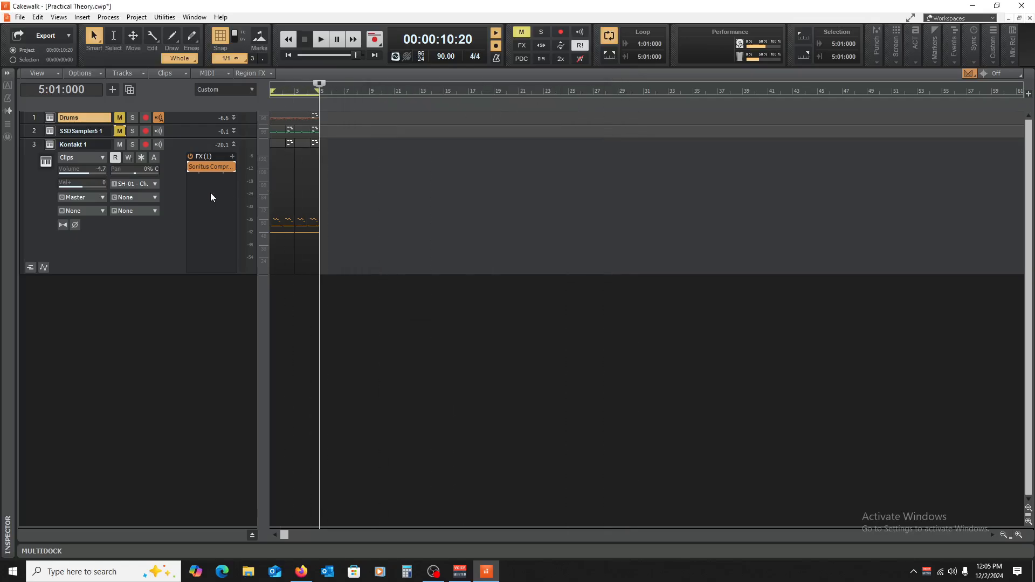
Step: Insert the CLA-76 Stereo compressor after the Sonitus compressor on Kontakt 1 and move its window closer to the track's effect rack
right_click(212, 190)
mouse_move(248, 214)
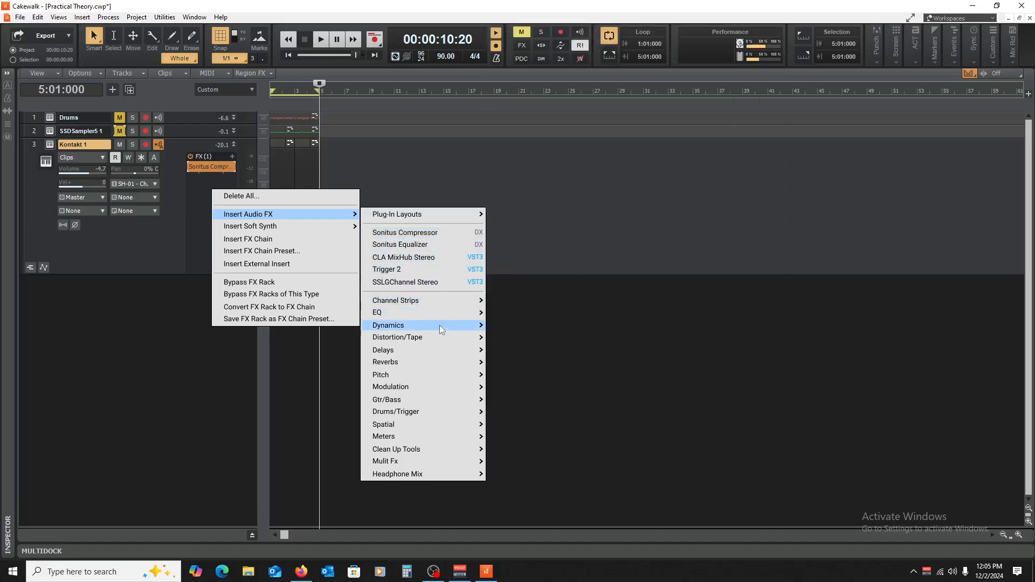
mouse_move(439, 329)
mouse_move(556, 269)
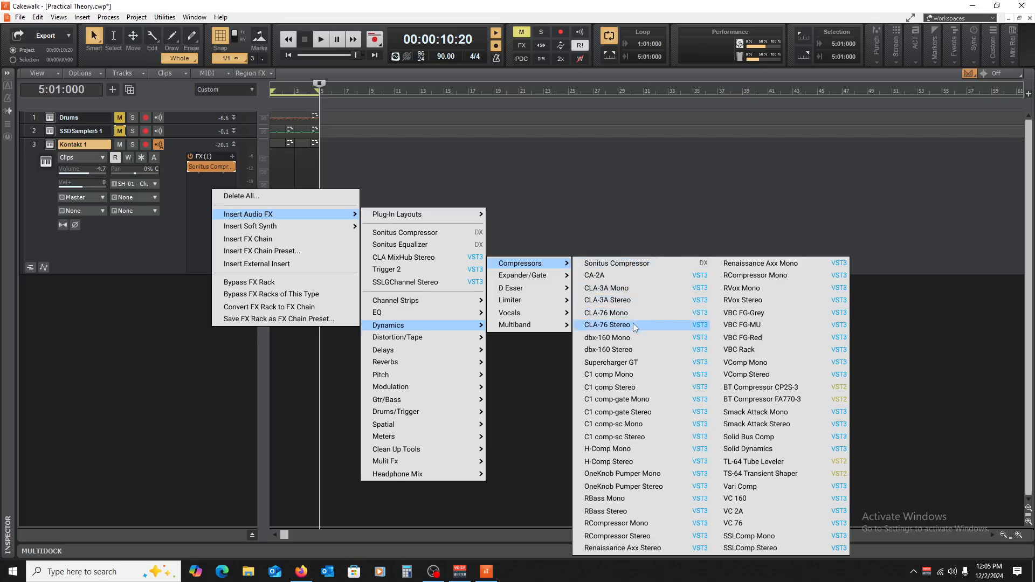
left_click(607, 324)
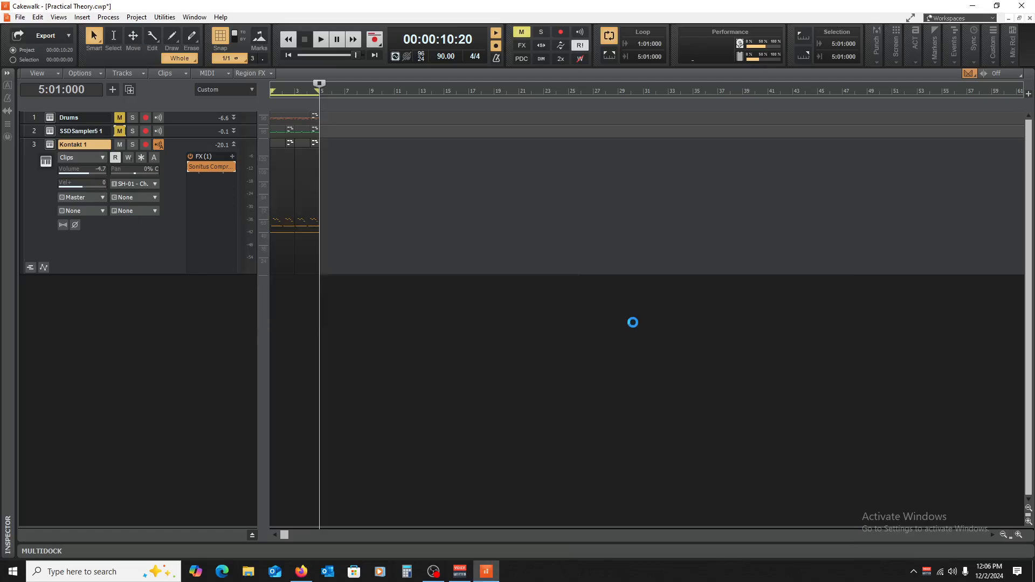
left_click(633, 323)
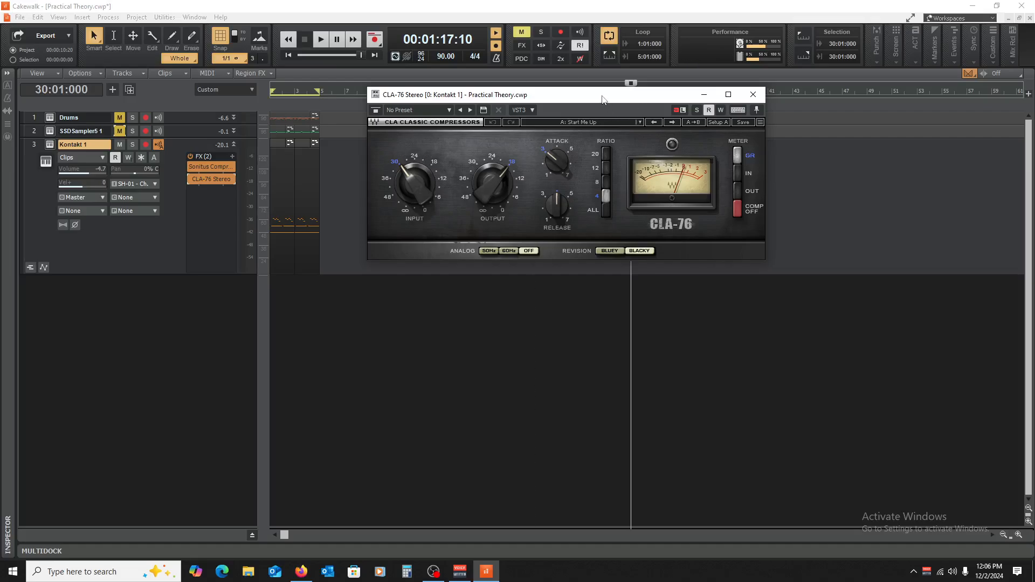
left_click_drag(603, 99, 552, 119)
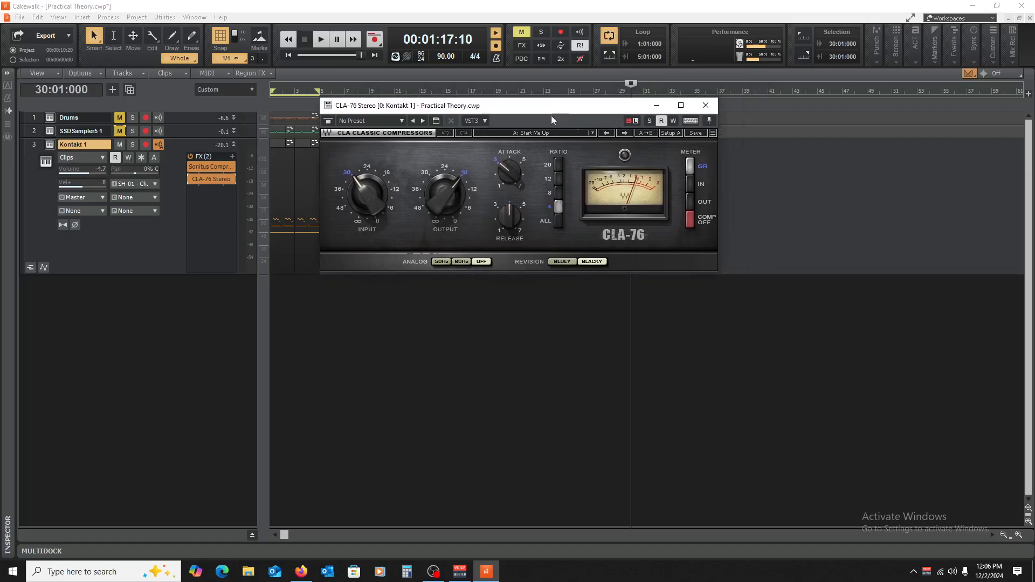
Step: Bypass the Sonitus compressor and solo the Kontakt 1 track, checking the Sonitus settings before returning to the CLA-76
left_click(189, 168)
left_click(133, 144)
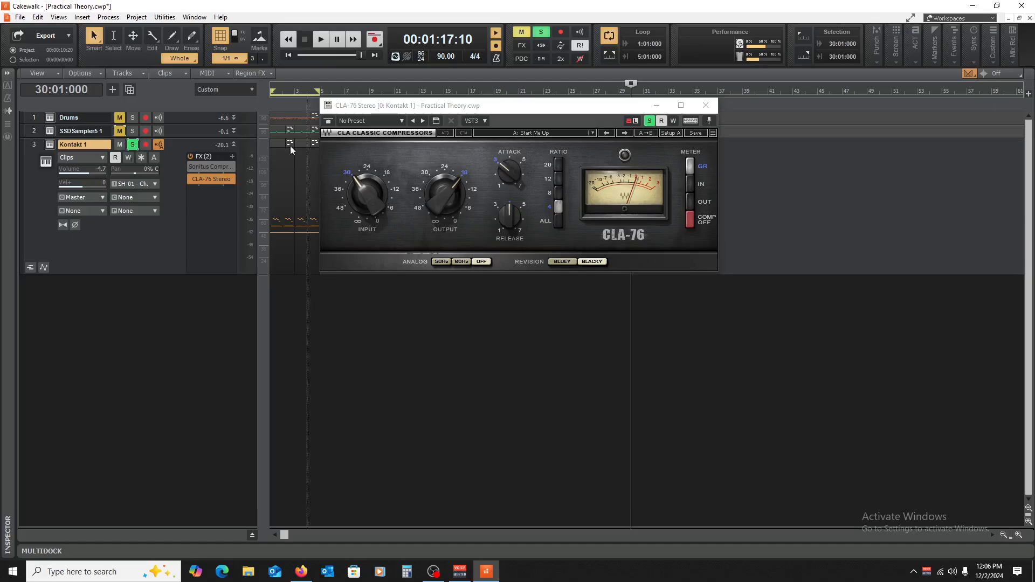
double_click(209, 166)
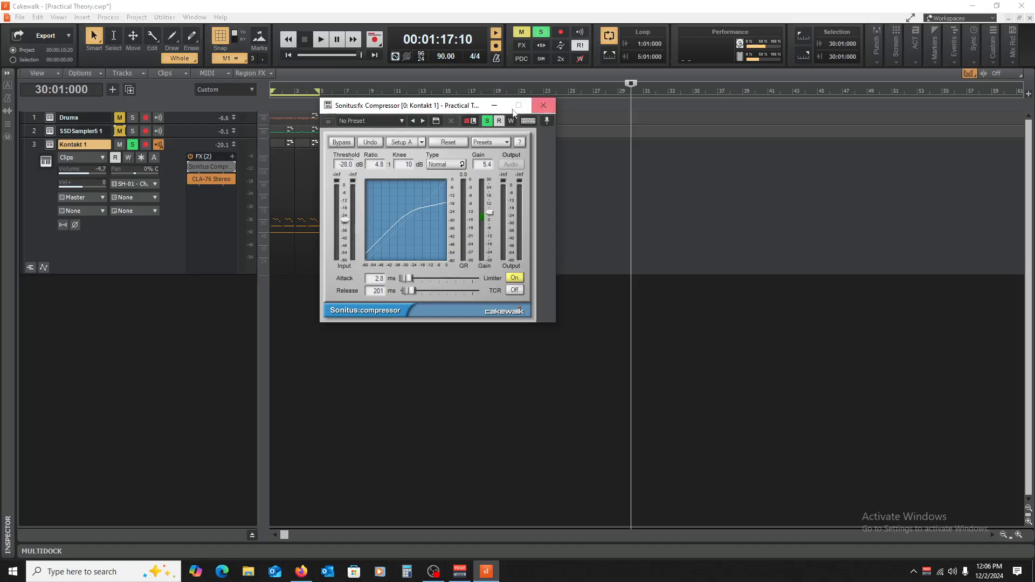
left_click(544, 105)
double_click(215, 179)
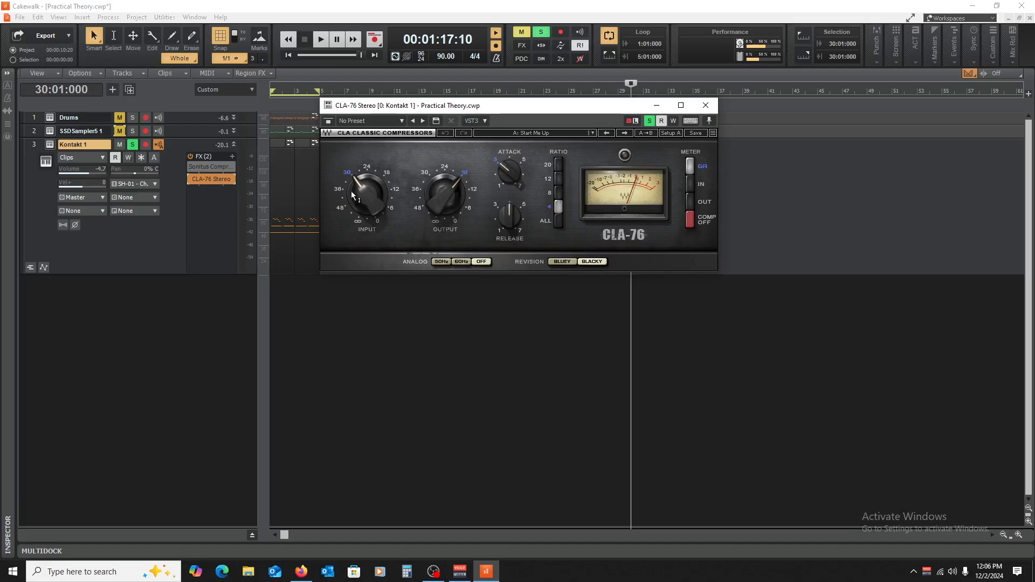
Step: Set the CLA-76's input and output to 24, its ratio to ALL, its attack to about 1 and its release to 7
mouse_move(369, 201)
left_click_drag(370, 202, 370, 180)
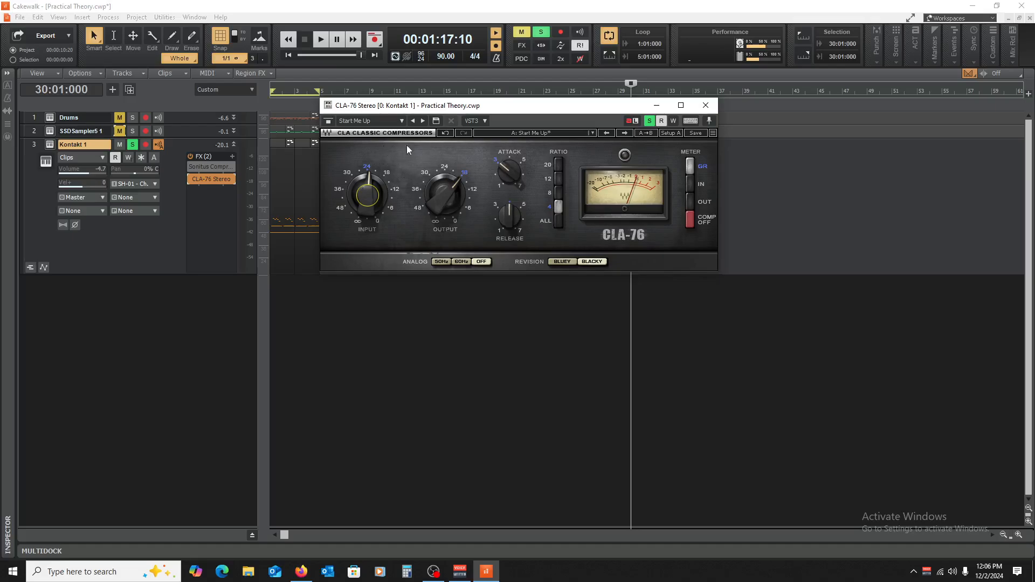
left_click_drag(446, 193, 557, 143)
left_click(558, 222)
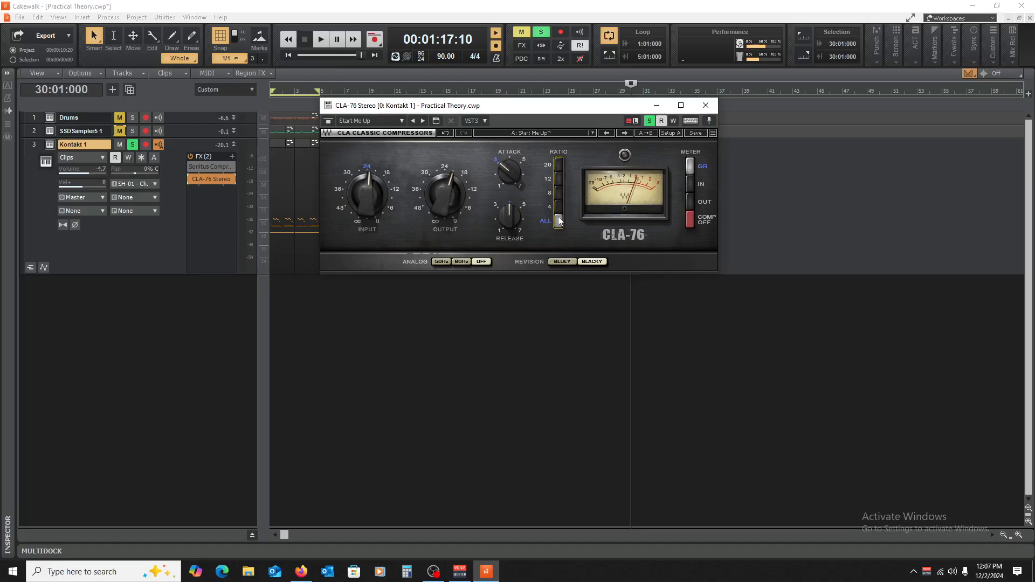
mouse_move(511, 169)
left_mouse_down()
mouse_move(511, 205)
mouse_move(510, 178)
left_mouse_up()
Step: During piano playback, raise the CLA-76 input to between 12 and 6, lower its output to between 30 and 24, and set attack to 7.00
key("space")
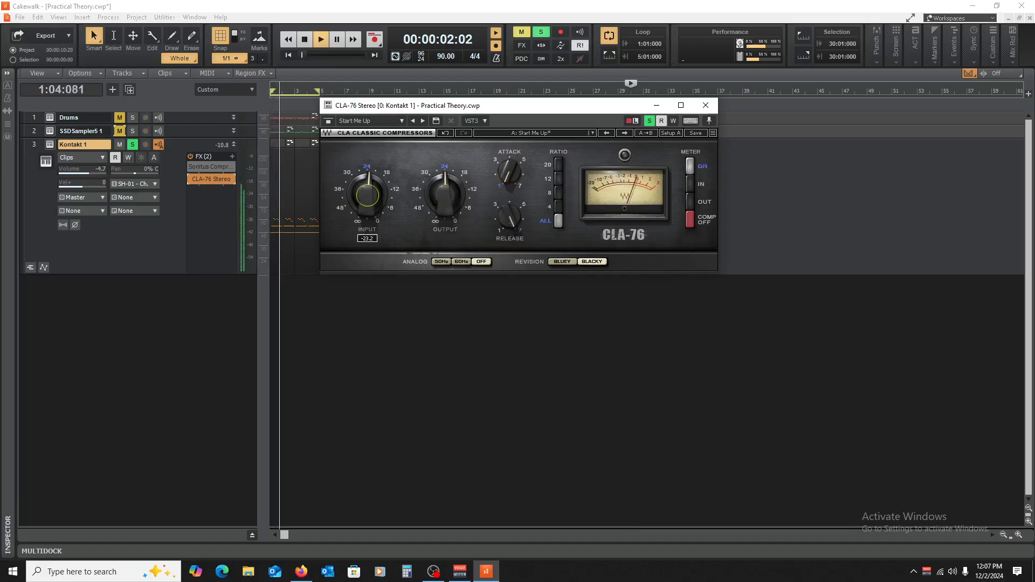
left_click_drag(369, 193, 369, 160)
left_click_drag(445, 193, 445, 202)
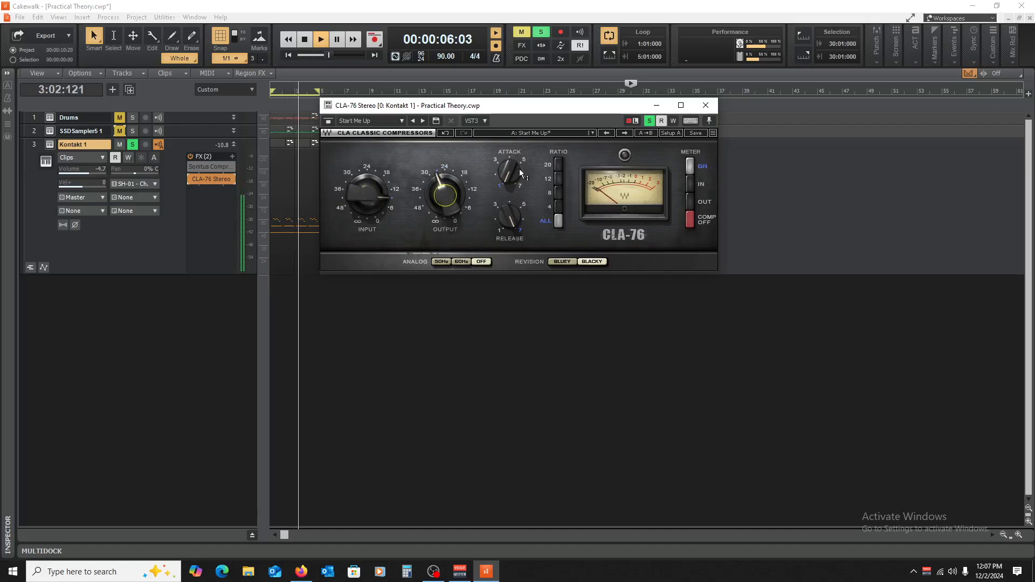
left_click_drag(519, 169, 512, 184)
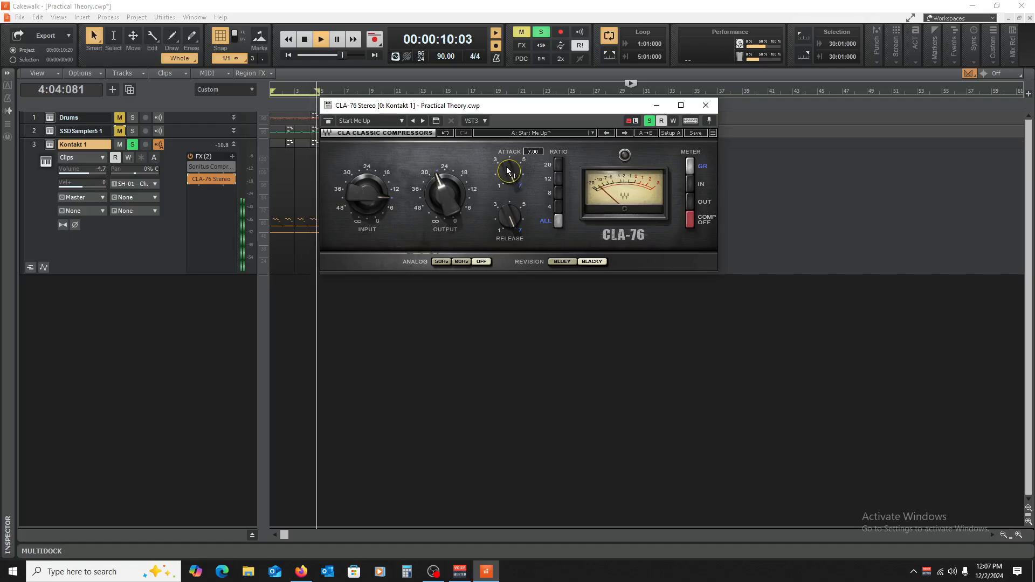
key("space")
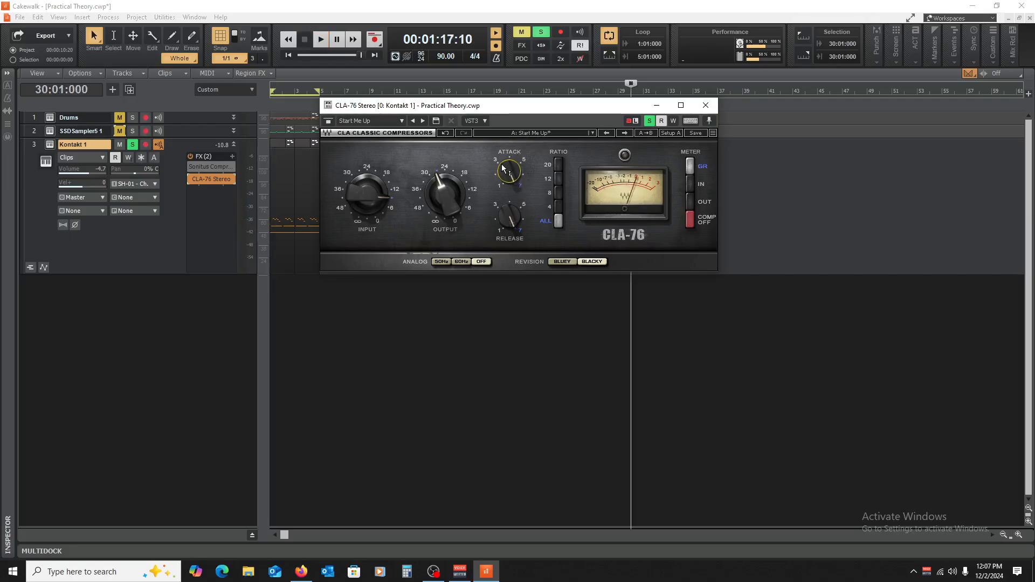
Step: Set the CLA-76 ratio to 4 with attack back at about 1, and compare the piano with the plug-in bypassed and active
key("space")
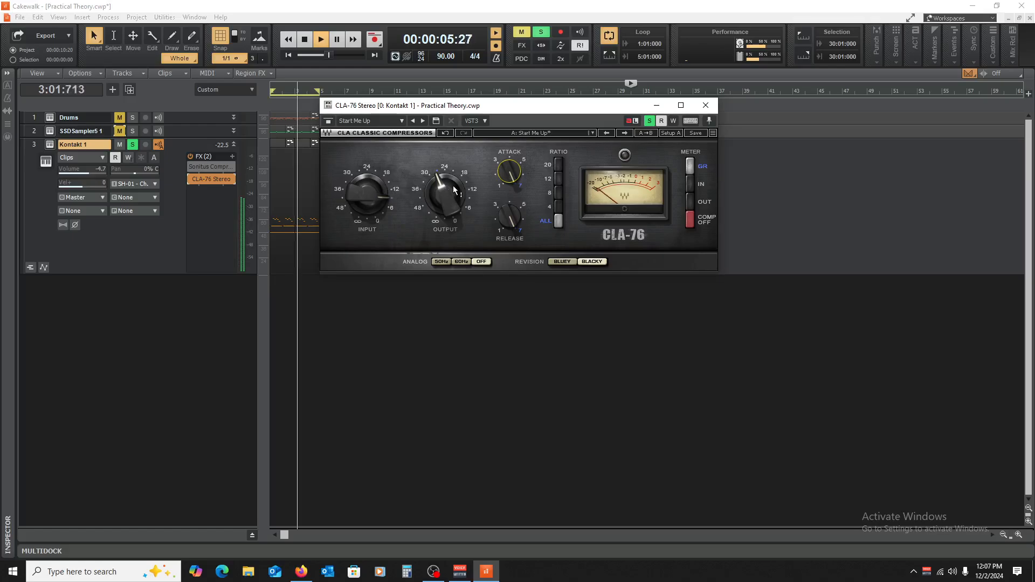
left_click(558, 206)
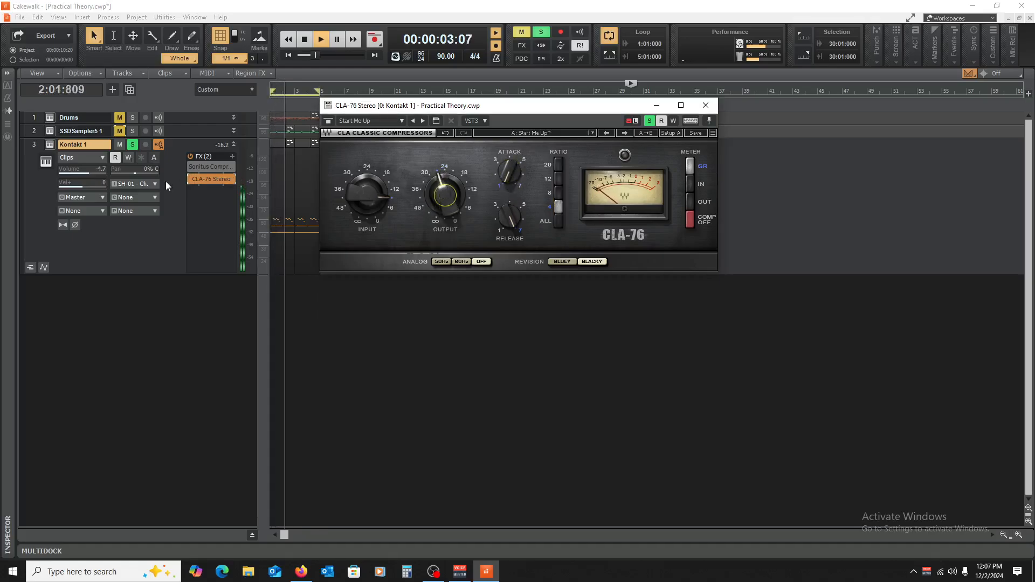
left_click(192, 178)
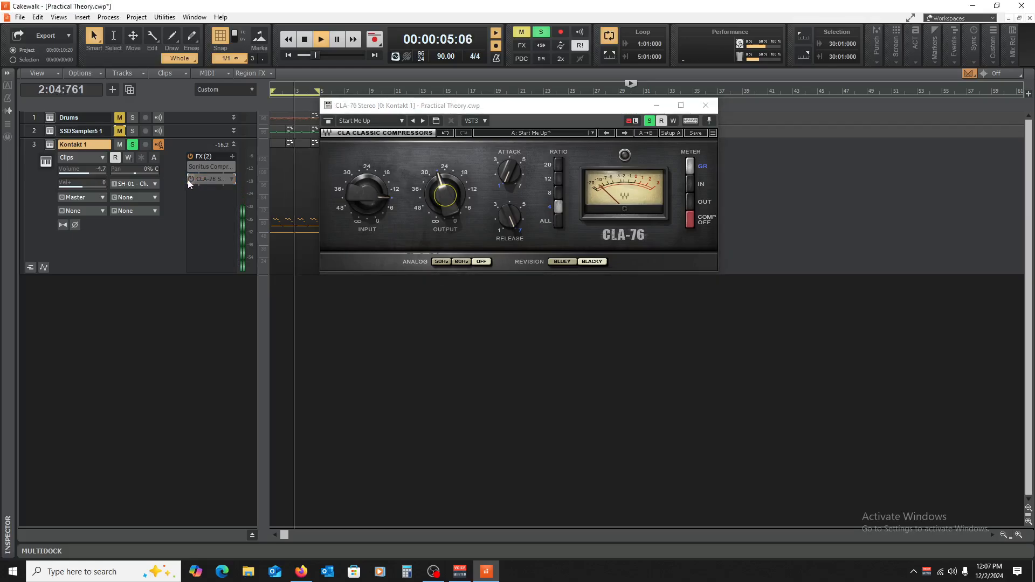
key("space")
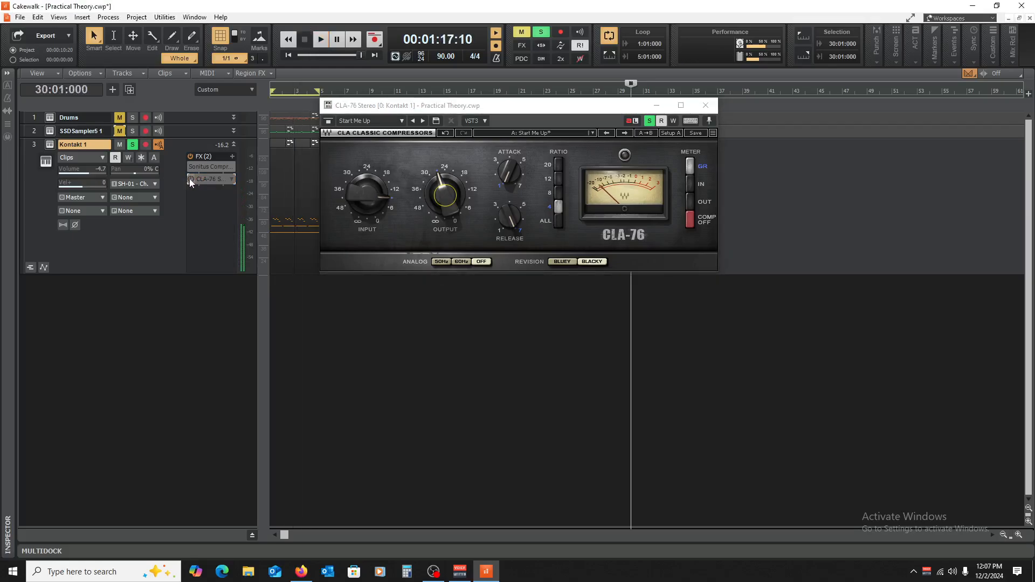
key("space")
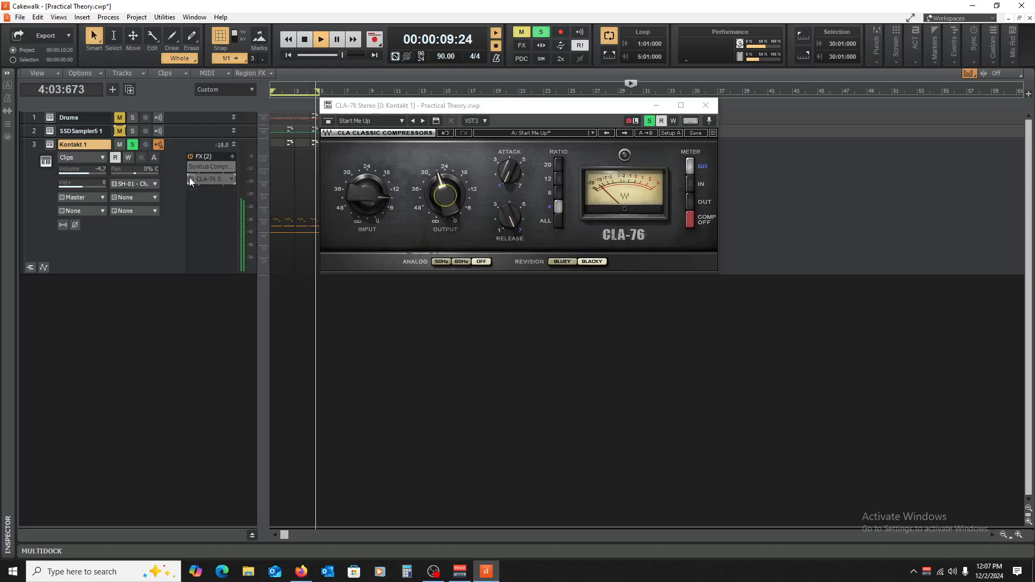
left_click(189, 179)
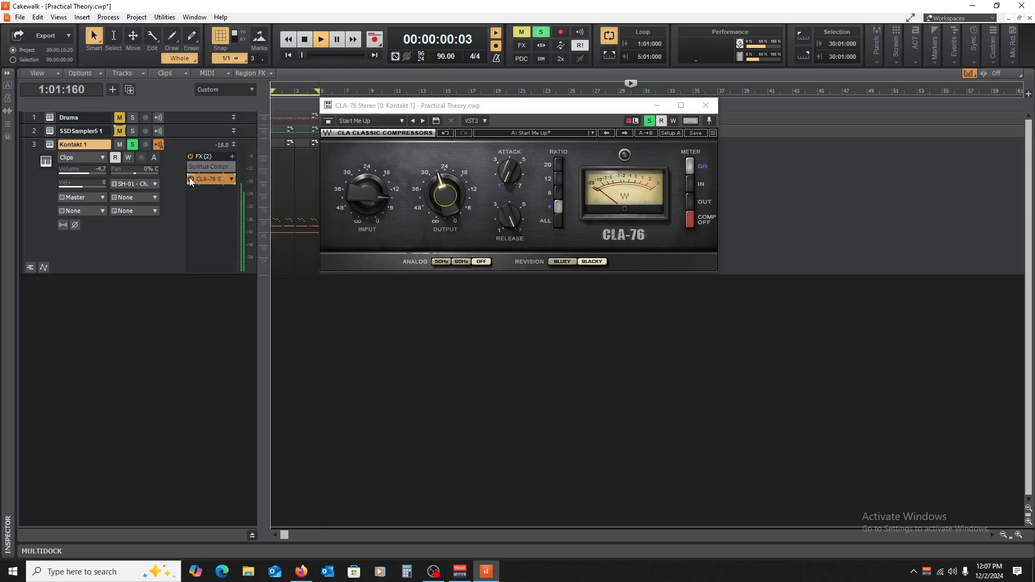
Step: Lower the CLA-76 output slightly while the piano plays, check the release setting, and stop playback
left_click(447, 194)
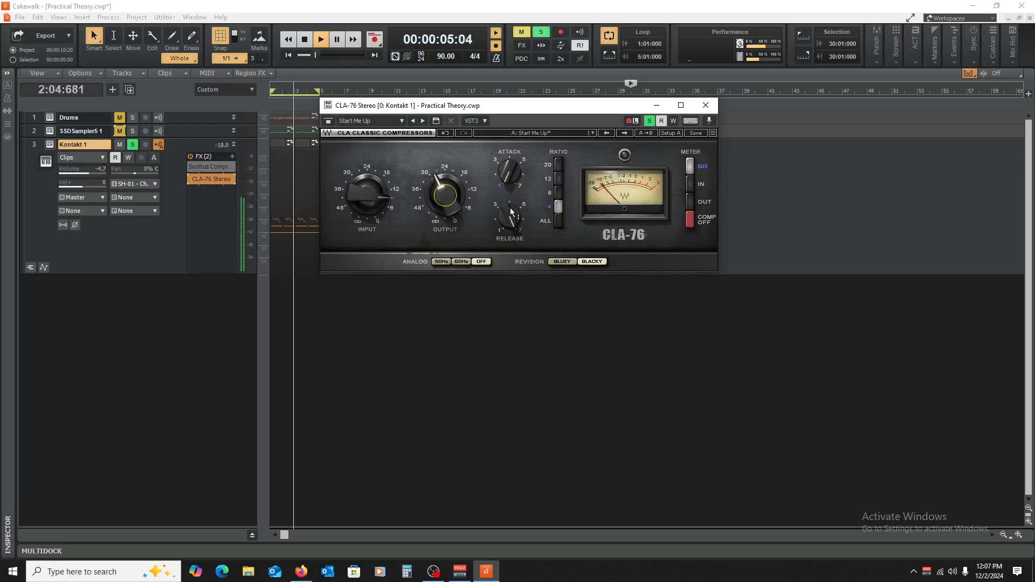
mouse_move(515, 207)
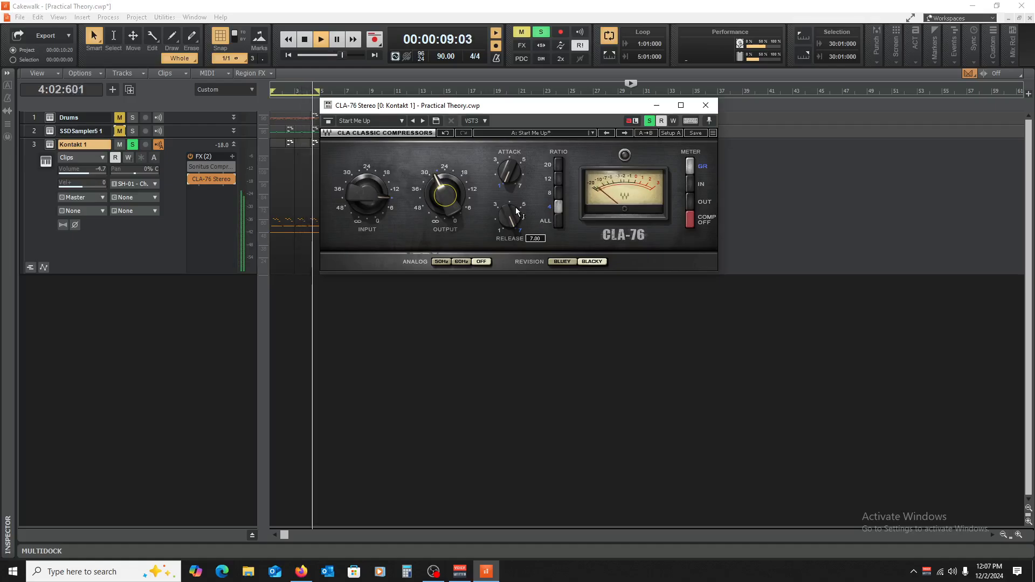
key("space")
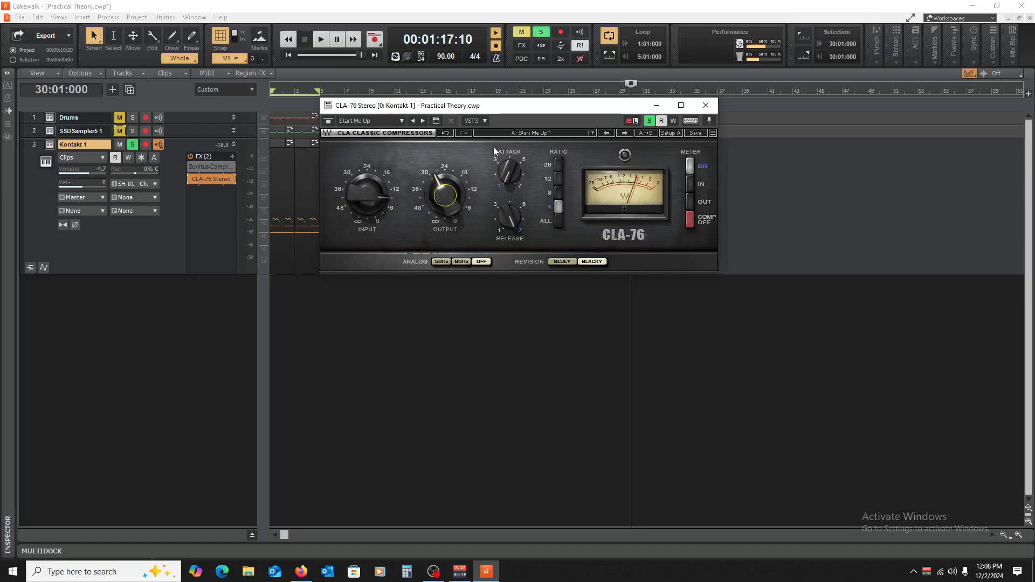
Step: Set the CLA-76 release to 3.98 and, with the piano playing, its attack to 7
mouse_move(509, 177)
left_mouse_down()
mouse_move(509, 124)
mouse_move(509, 176)
left_mouse_up()
mouse_move(508, 212)
left_mouse_down()
mouse_move(508, 243)
mouse_move(511, 207)
mouse_move(514, 226)
left_mouse_up()
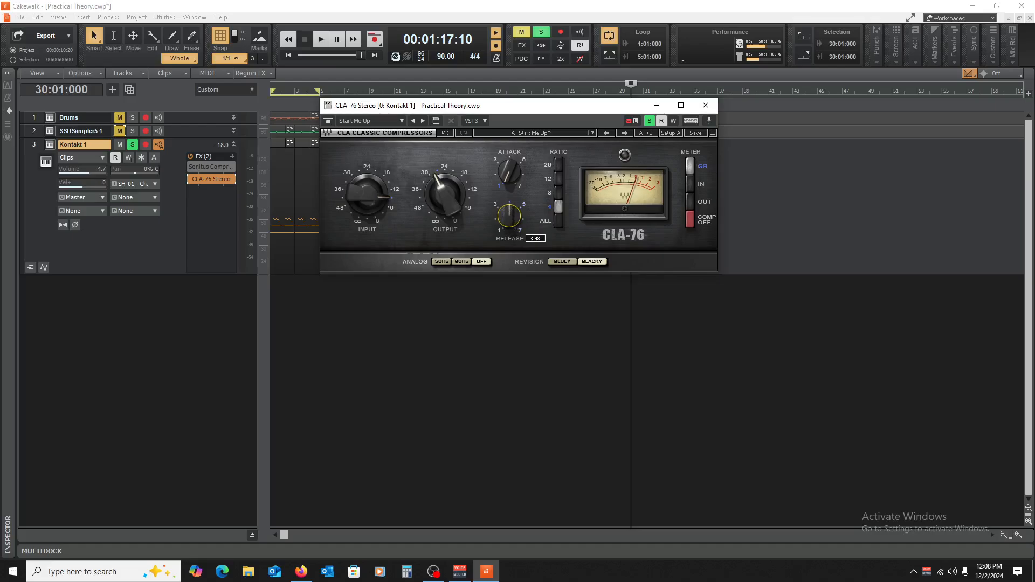
key("space")
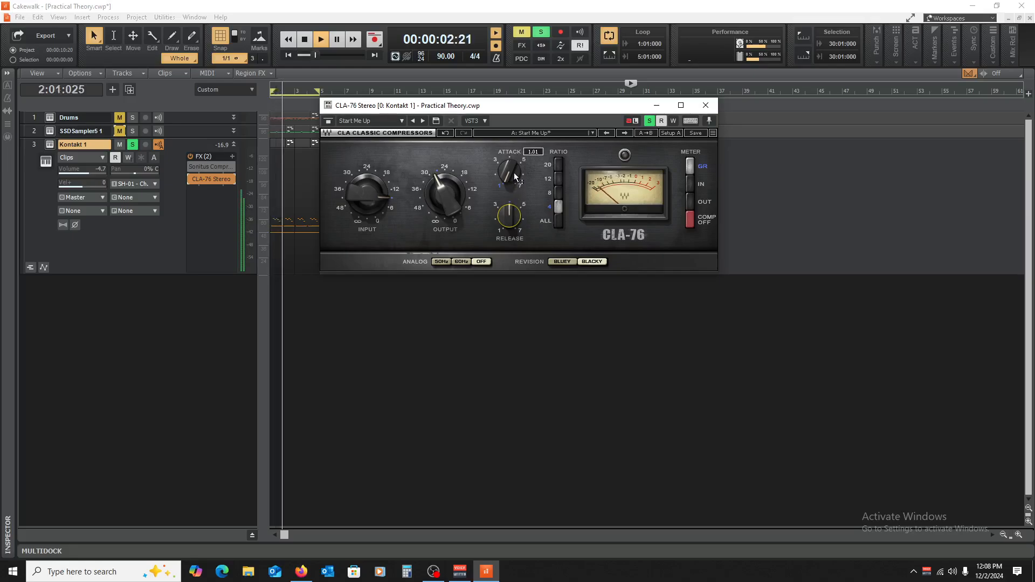
left_click_drag(513, 173, 513, 178)
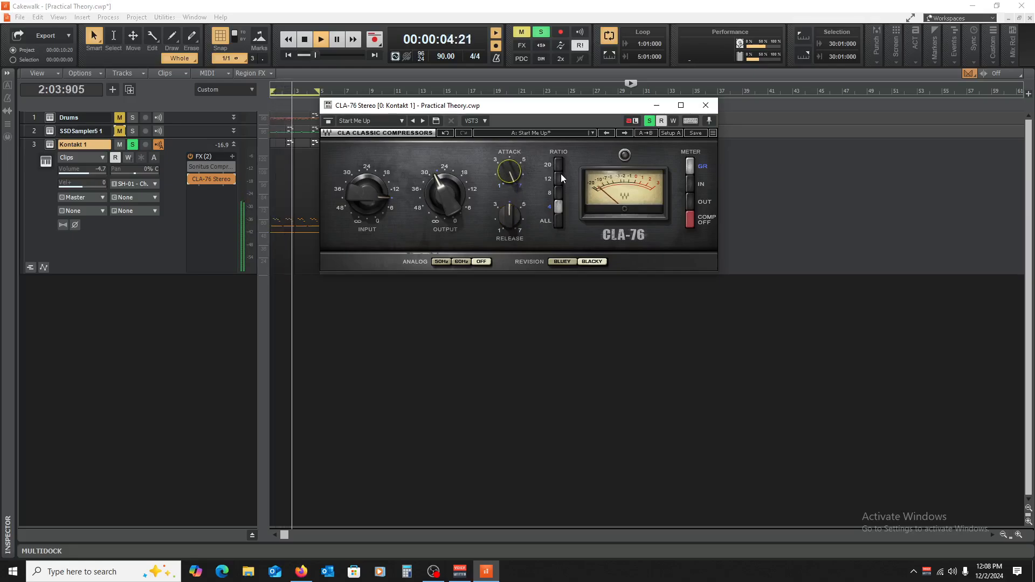
Step: Set the CLA-76 ratio to 8 during playback, fine-tune its output, and bypass the plug-in to hear the uncompressed piano before stopping
left_click(561, 193)
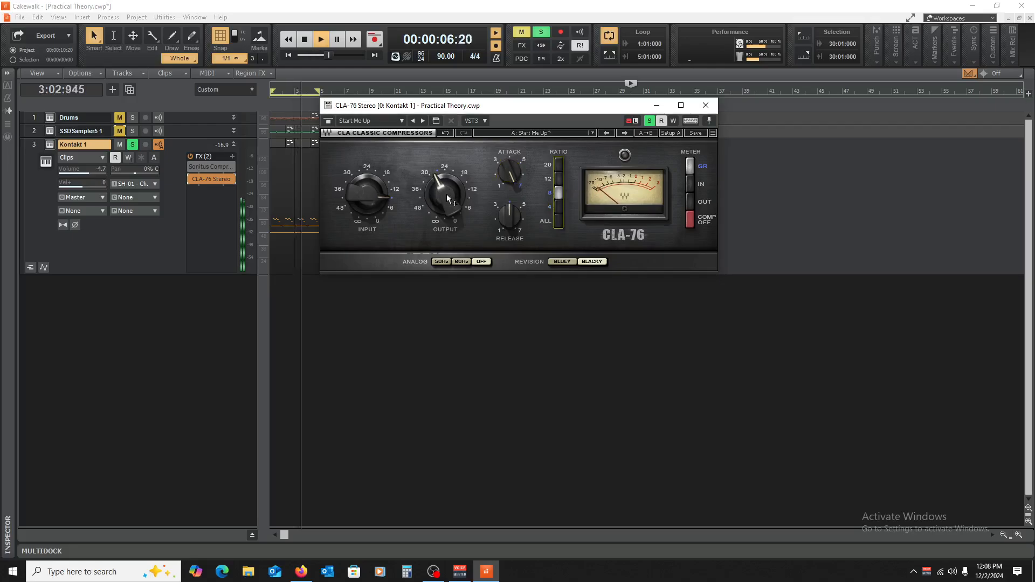
left_click(436, 186)
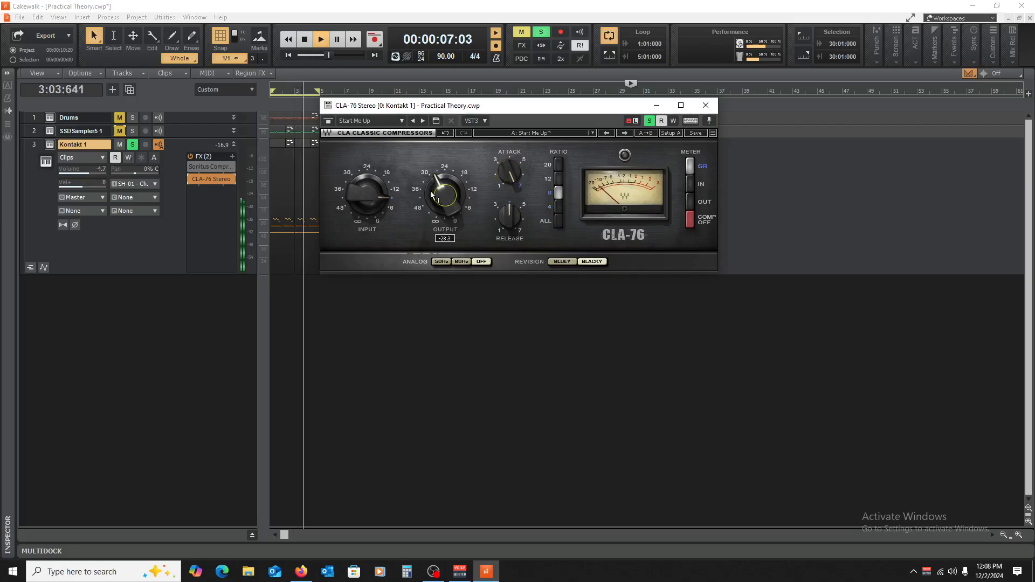
left_click(191, 180)
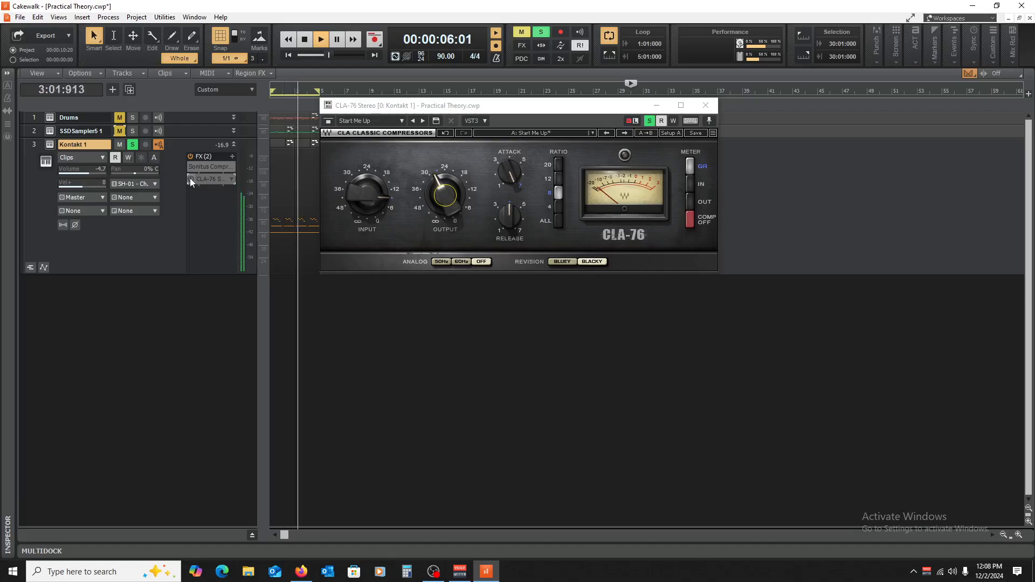
key("space")
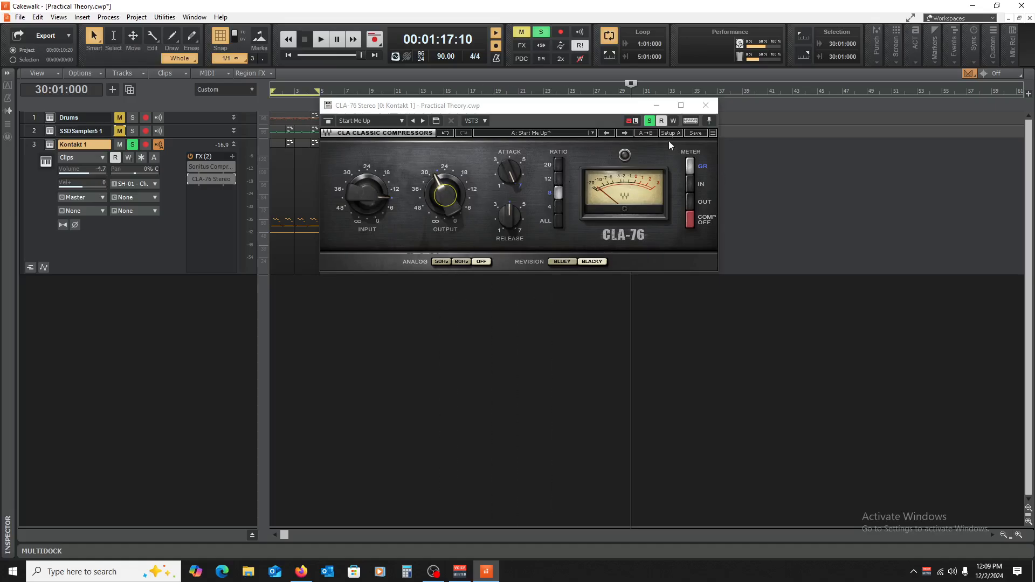
Step: Close the CLA-76 window and insert the CA-2A compressor on the Kontakt 1 track
left_click(706, 105)
right_click(211, 198)
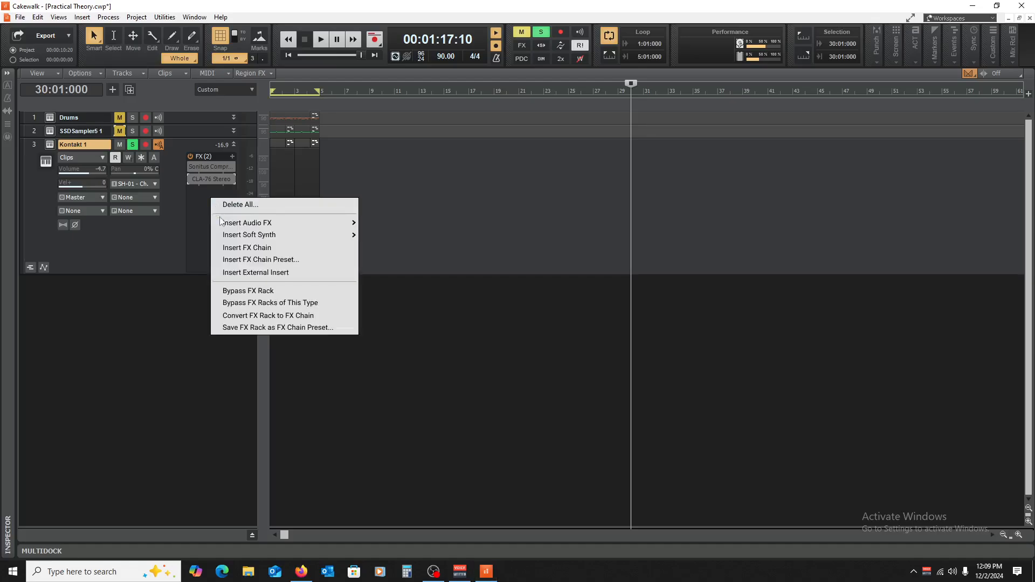
mouse_move(226, 223)
mouse_move(413, 325)
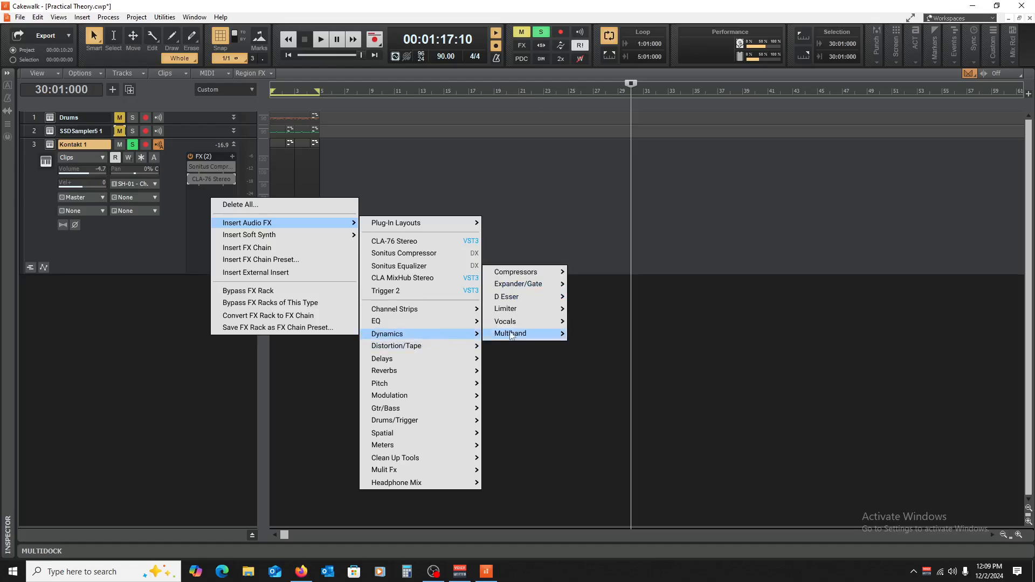
mouse_move(520, 272)
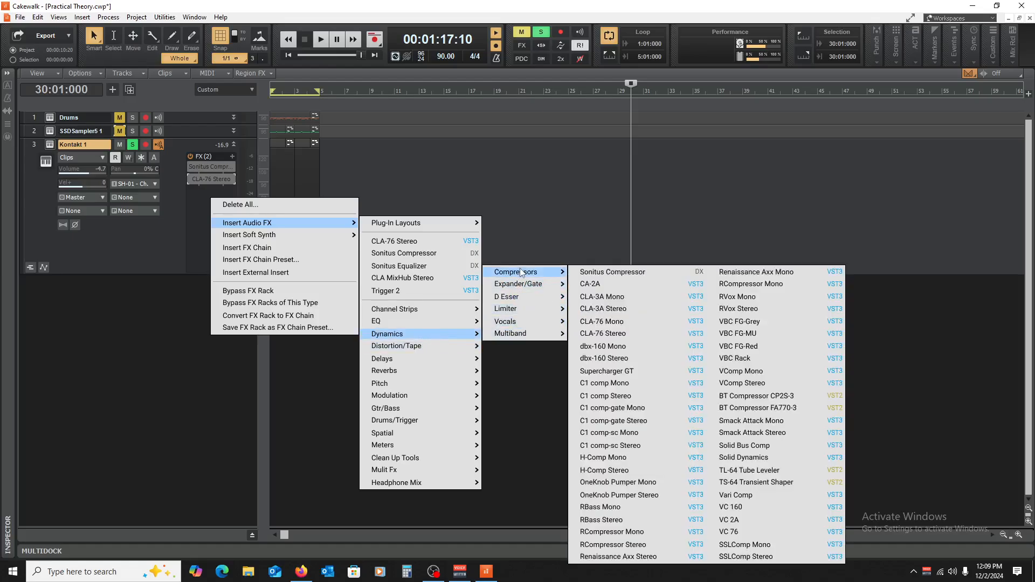
left_click(633, 283)
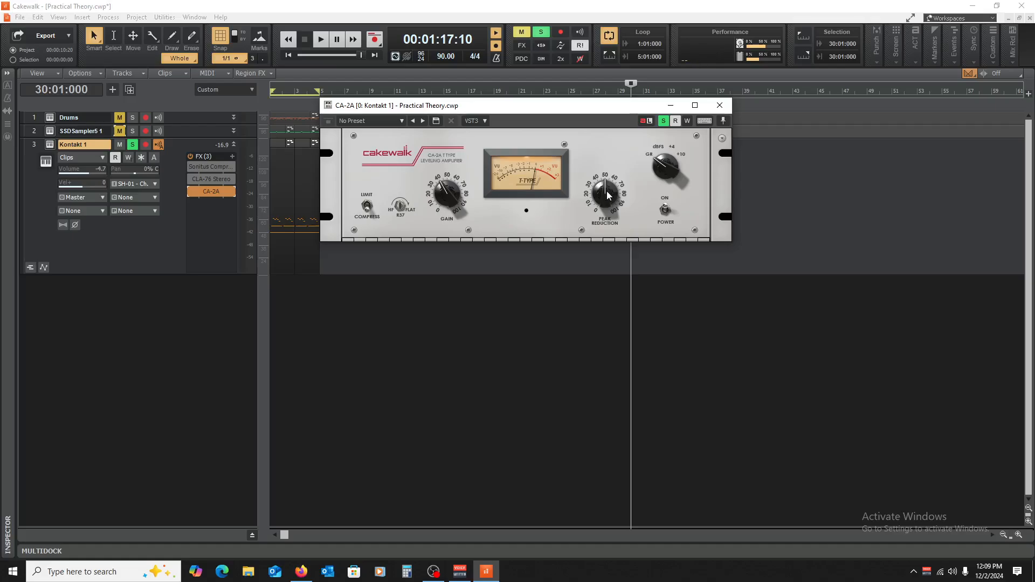
Step: Turn the CA-2A peak reduction down to 27.5% and back up to about 50 to demonstrate the control
mouse_move(611, 191)
mouse_move(604, 192)
left_mouse_down()
mouse_move(600, 222)
mouse_move(618, 207)
left_mouse_up()
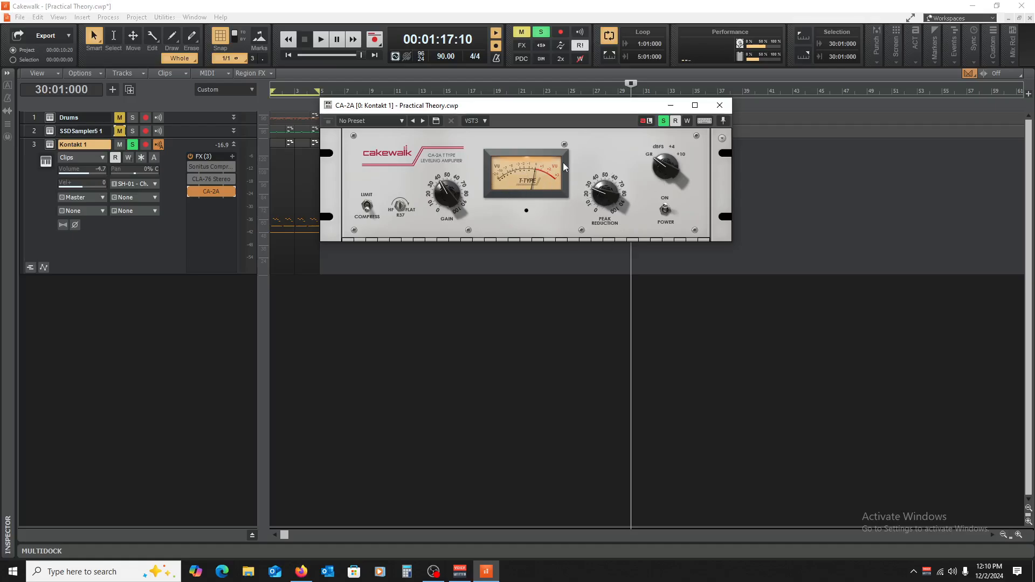
mouse_move(603, 200)
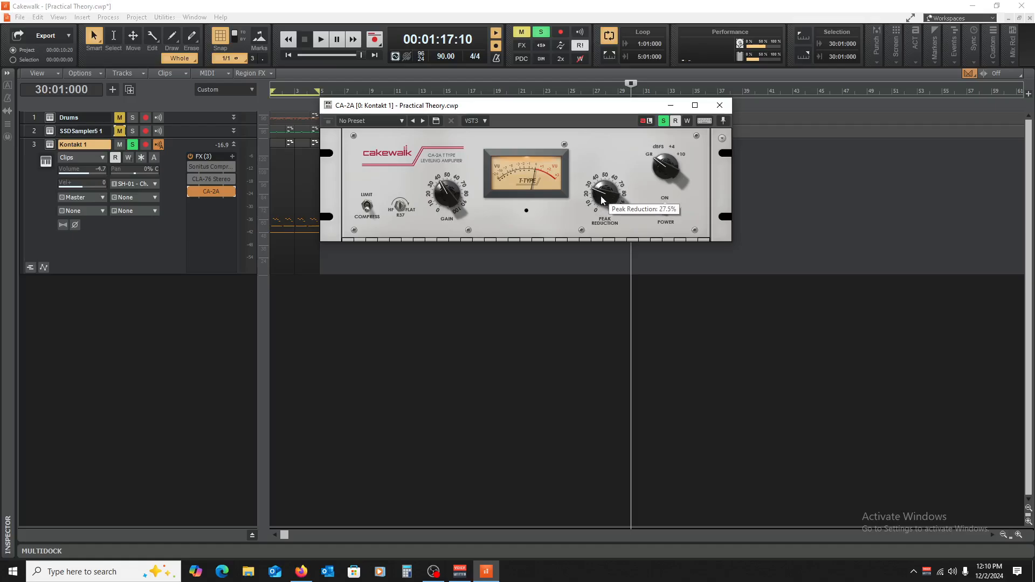
left_click_drag(602, 201, 635, 246)
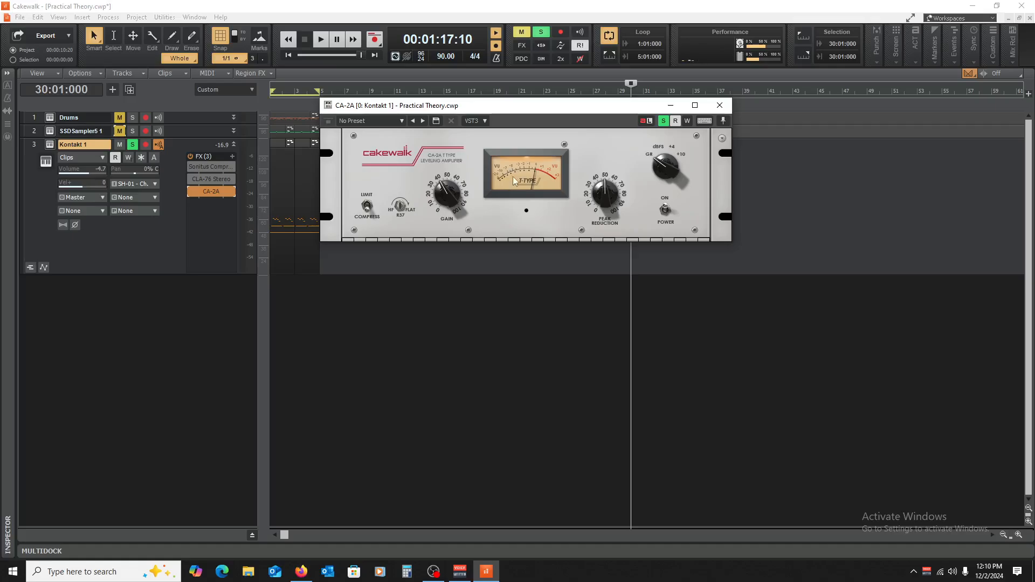
Step: Raise the CA-2A peak reduction to about 75 and, with the piano playing, bypass and re-enable the plug-in to compare
key("space")
mouse_move(595, 192)
left_mouse_down()
mouse_move(608, 157)
mouse_move(623, 172)
mouse_move(613, 189)
left_mouse_up()
key("space")
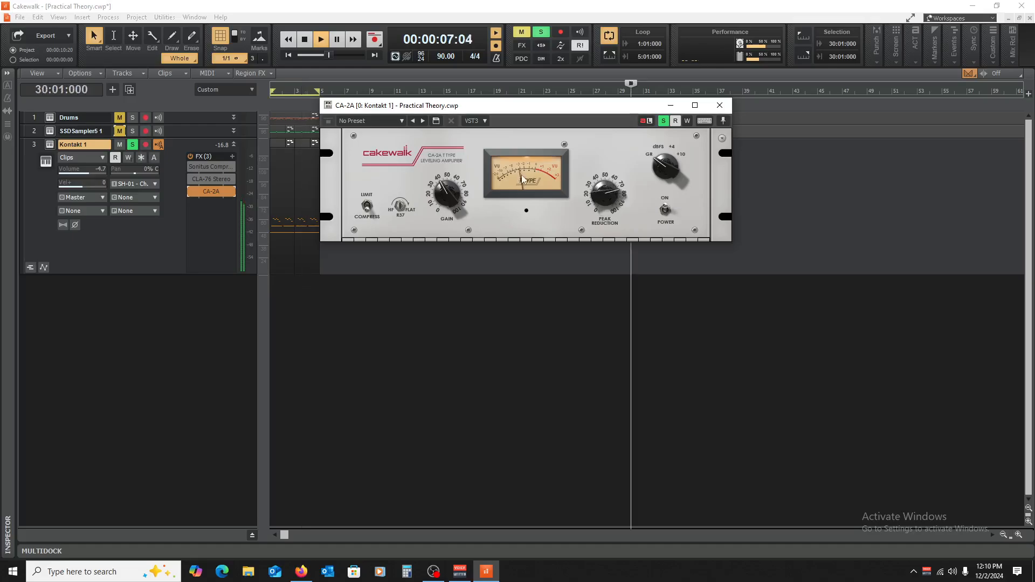
key("space")
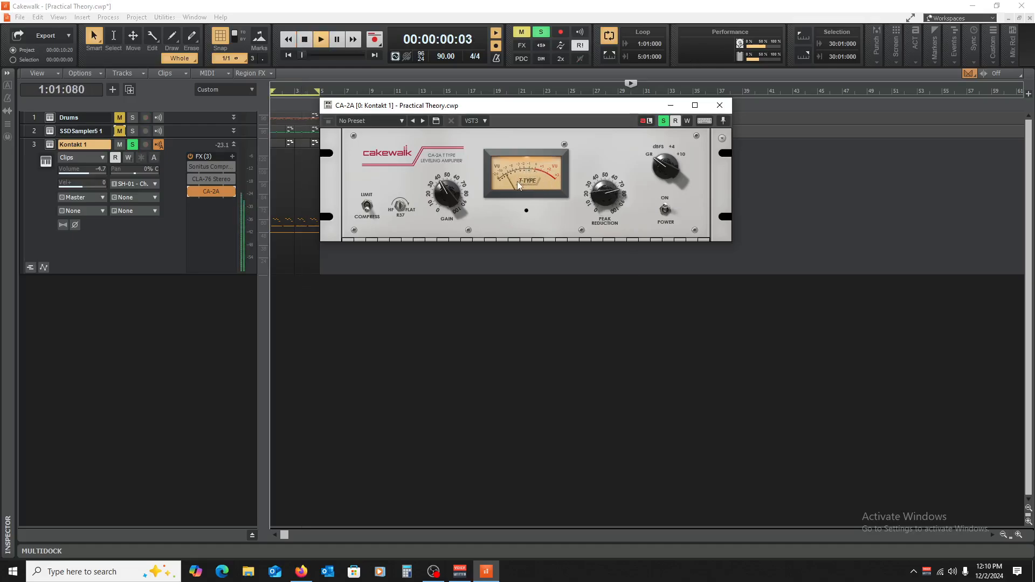
left_click(191, 191)
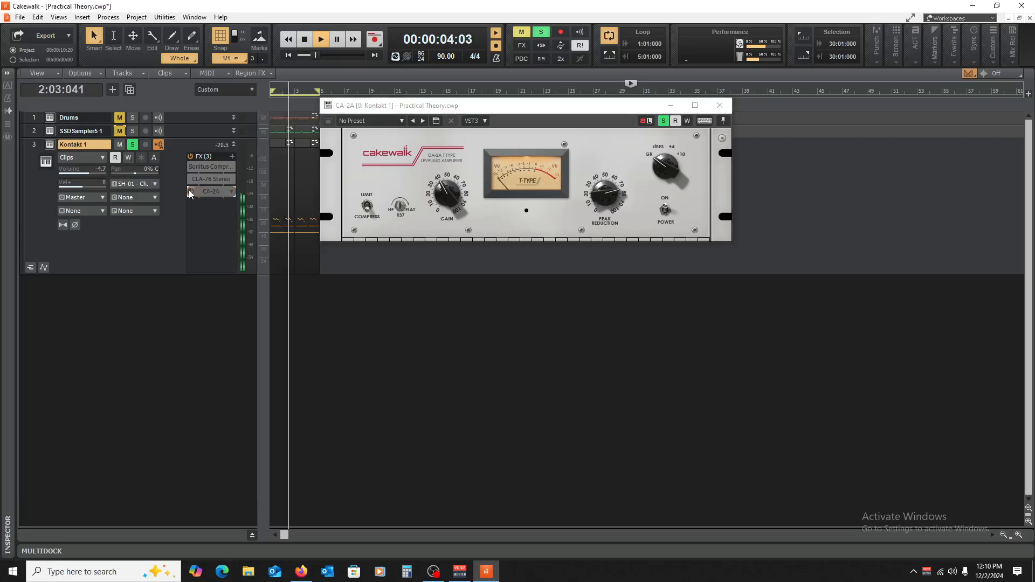
left_click(190, 191)
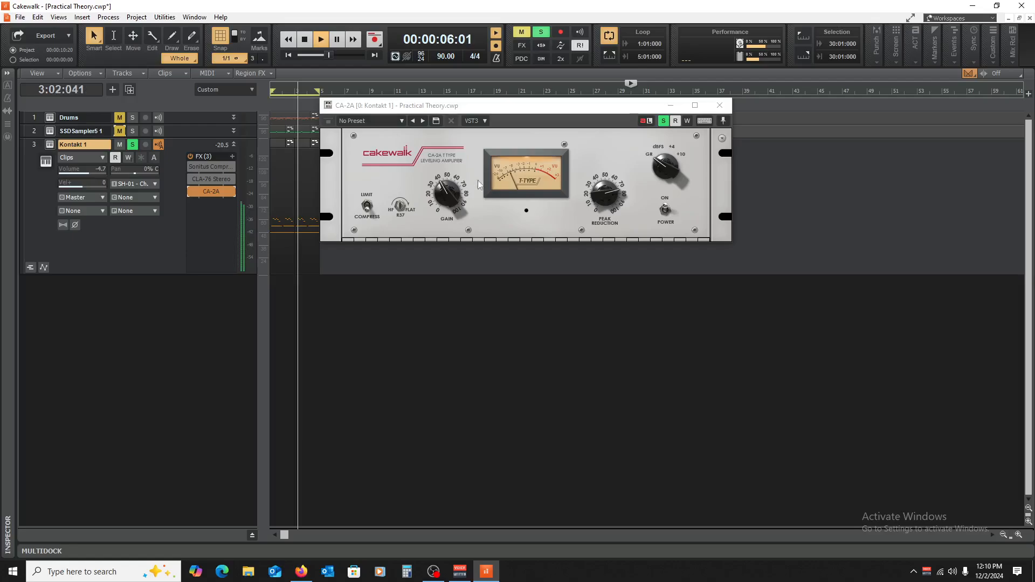
Step: Raise the CA-2A gain to about 50, then compare the piano from the start with the plug-in bypassed and active
left_click_drag(449, 194, 453, 182)
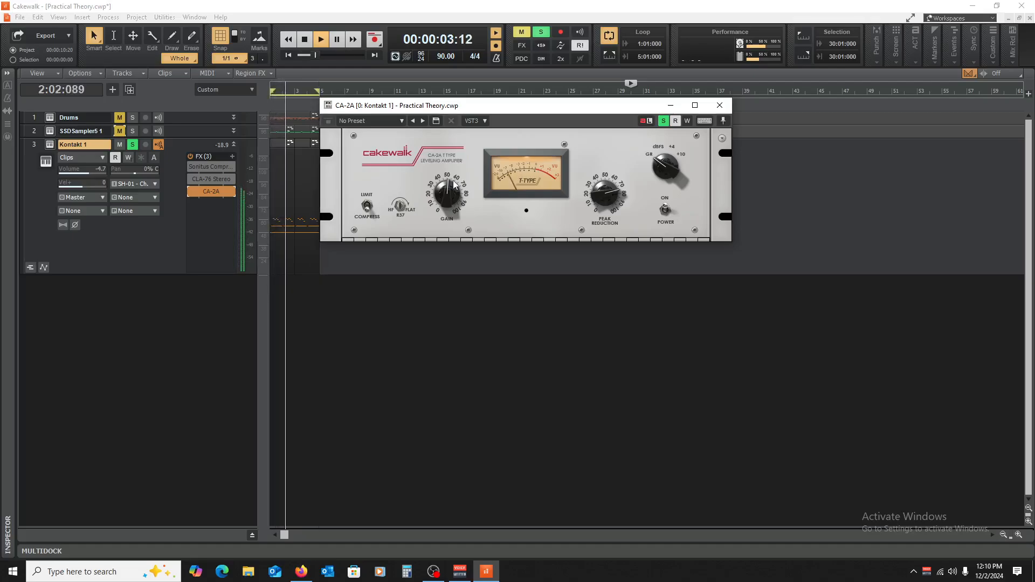
left_click(191, 192)
key("space")
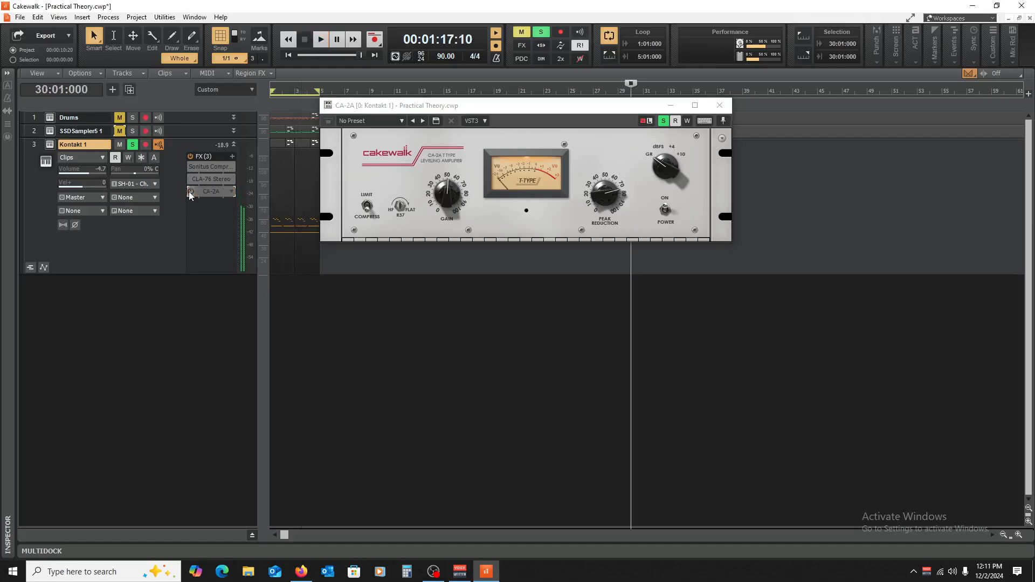
key("w")
key("space")
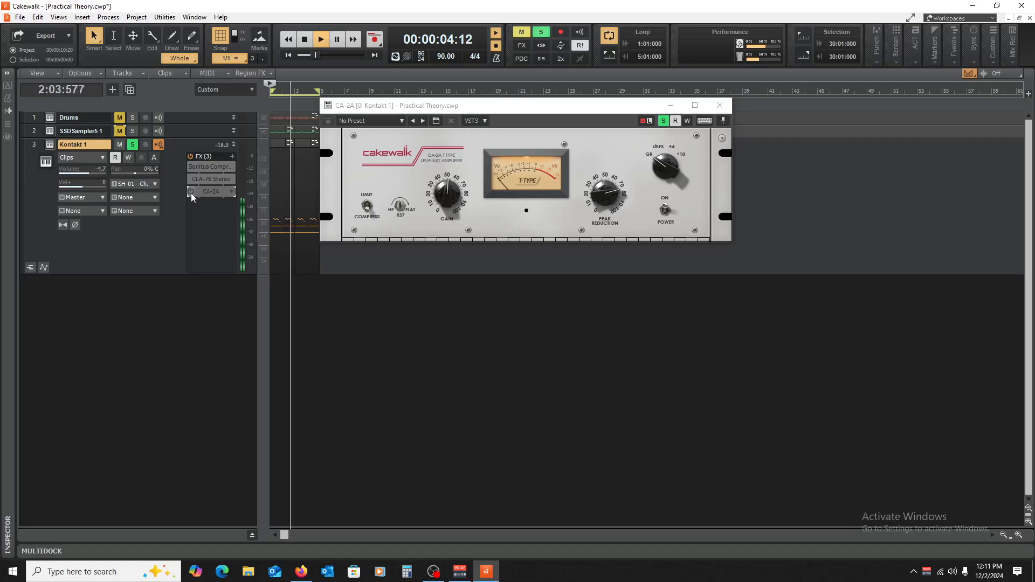
key("space")
left_click(191, 192)
key("space")
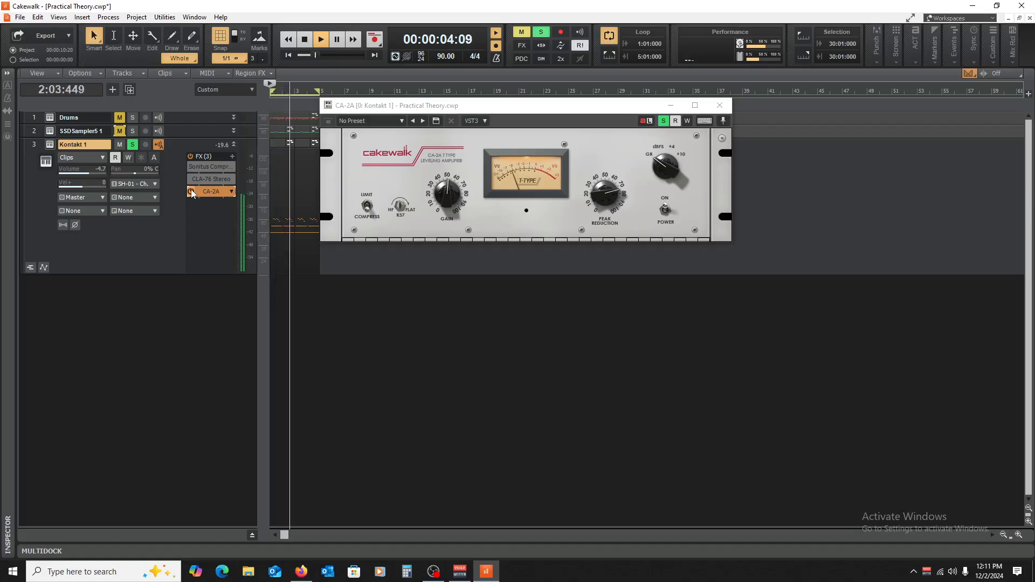
key("space")
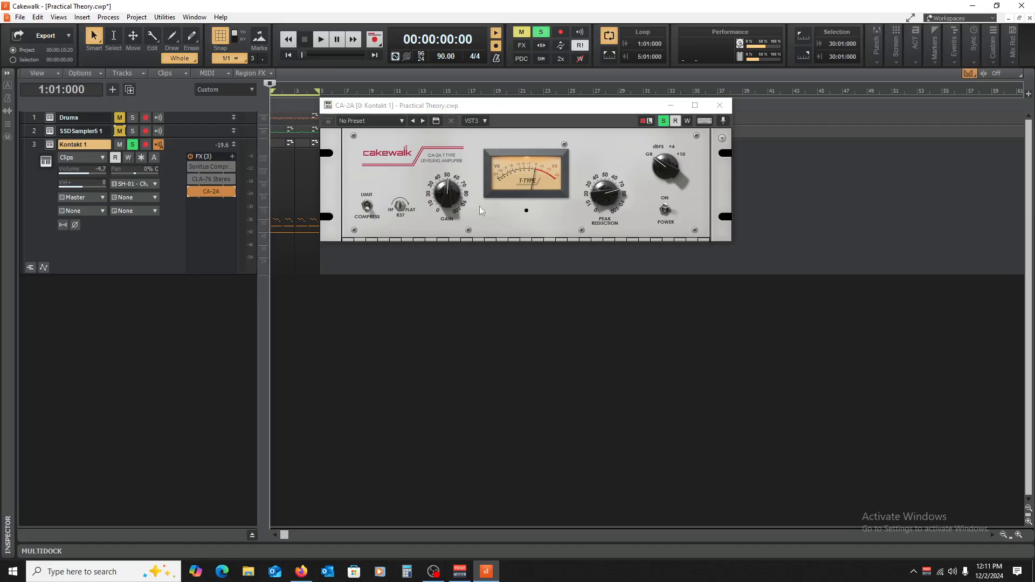
Step: Review the Kontakt 1 track's Sonitus compressor, then move the CA-2A from Kontakt 1 to the end of the Drums track's effects
double_click(213, 166)
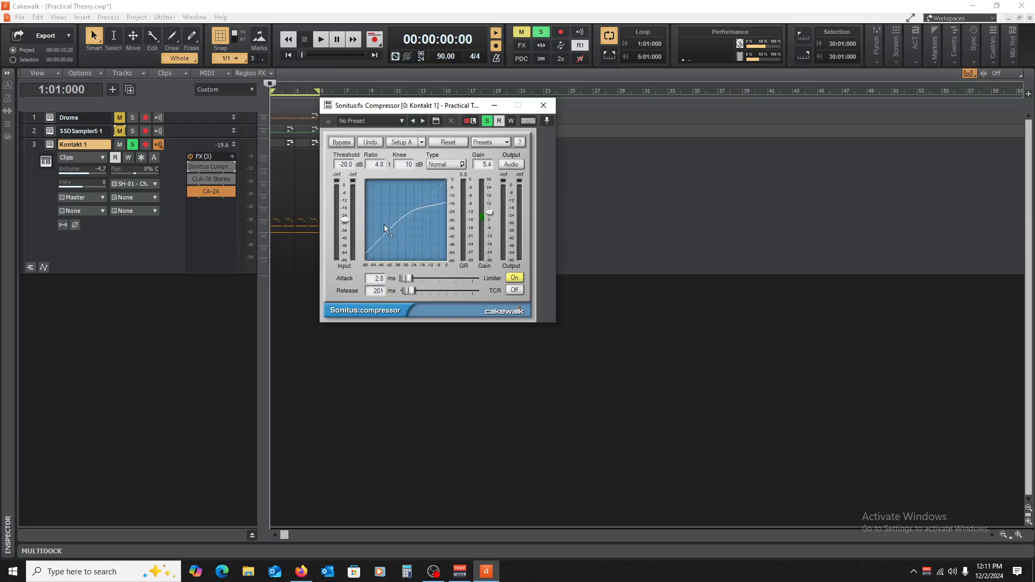
double_click(209, 192)
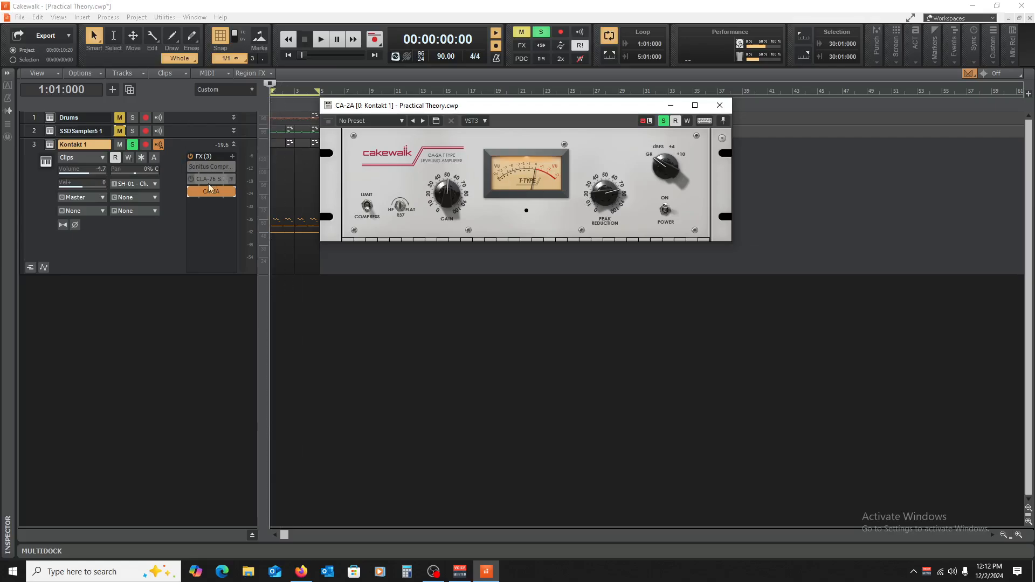
left_click_drag(186, 125, 186, 185)
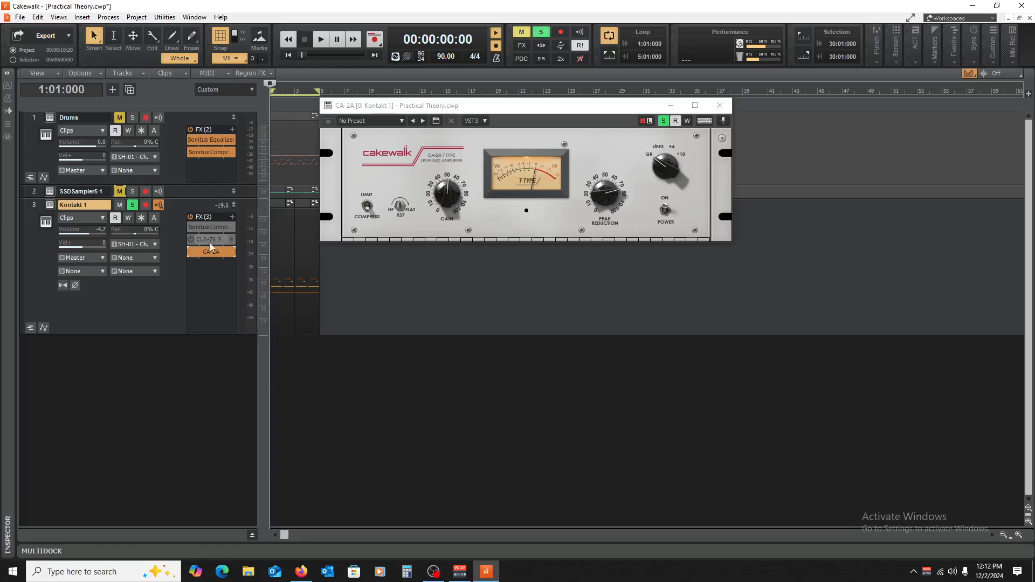
left_click_drag(211, 252, 211, 162)
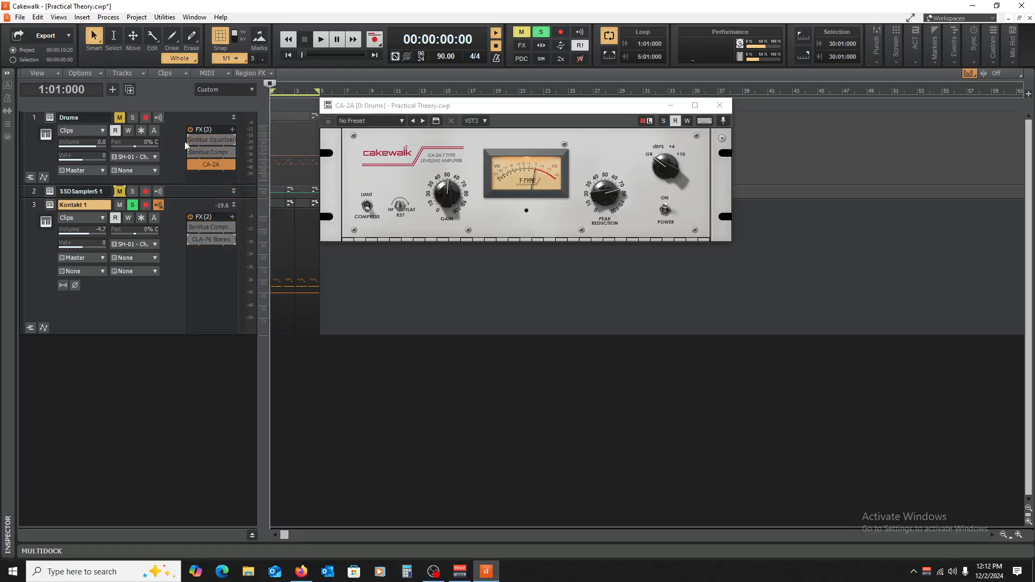
Step: Unmute the Drums track, and unsolo and mute the Kontakt 1 track
left_click(119, 119)
left_click(132, 205)
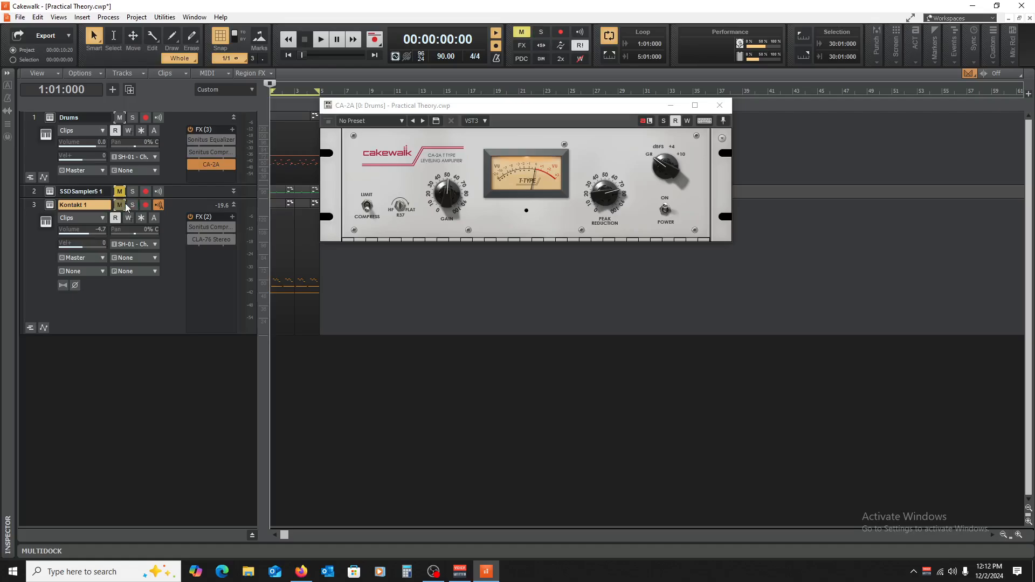
left_click(120, 205)
Step: Play the drums, compare them with the CA-2A active and bypassed, and stop playback with the plug-in bypassed
key("space")
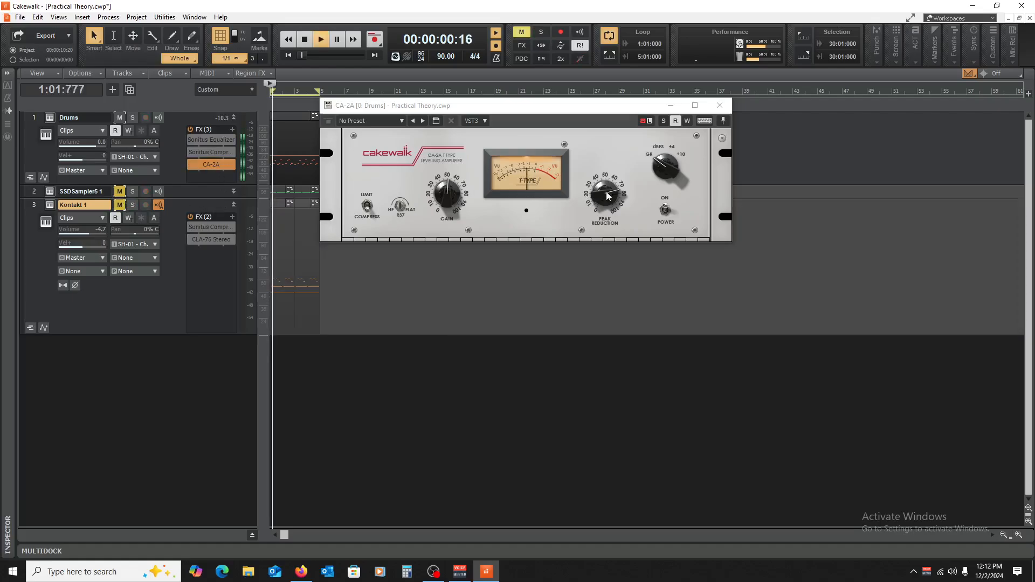
left_click(192, 164)
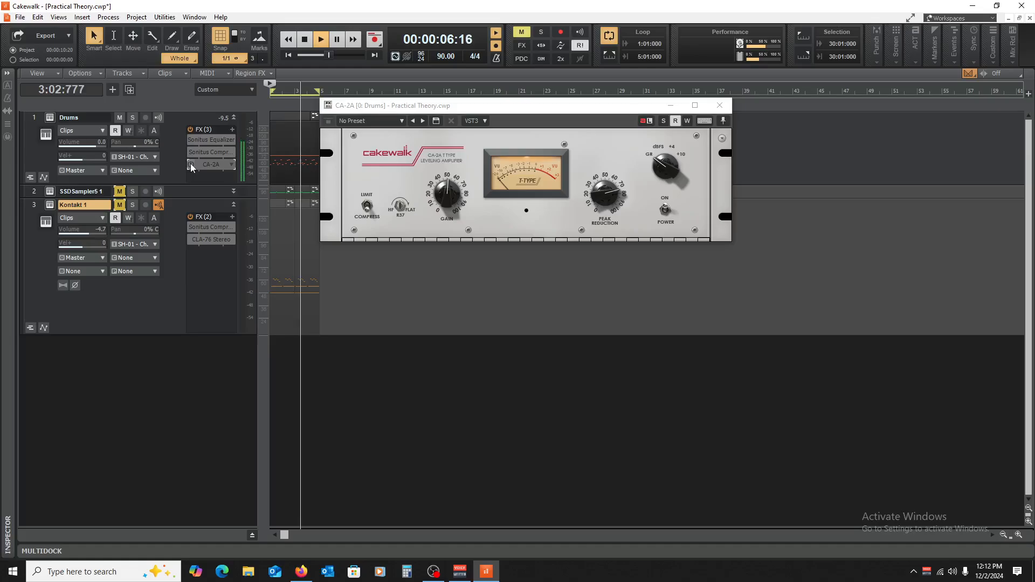
left_click(190, 164)
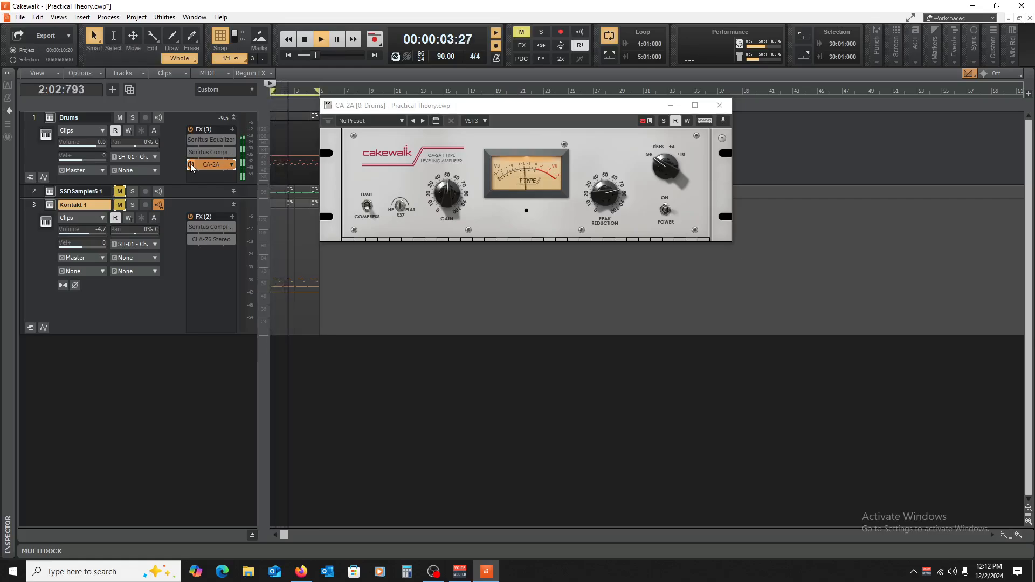
left_click(191, 165)
key("space")
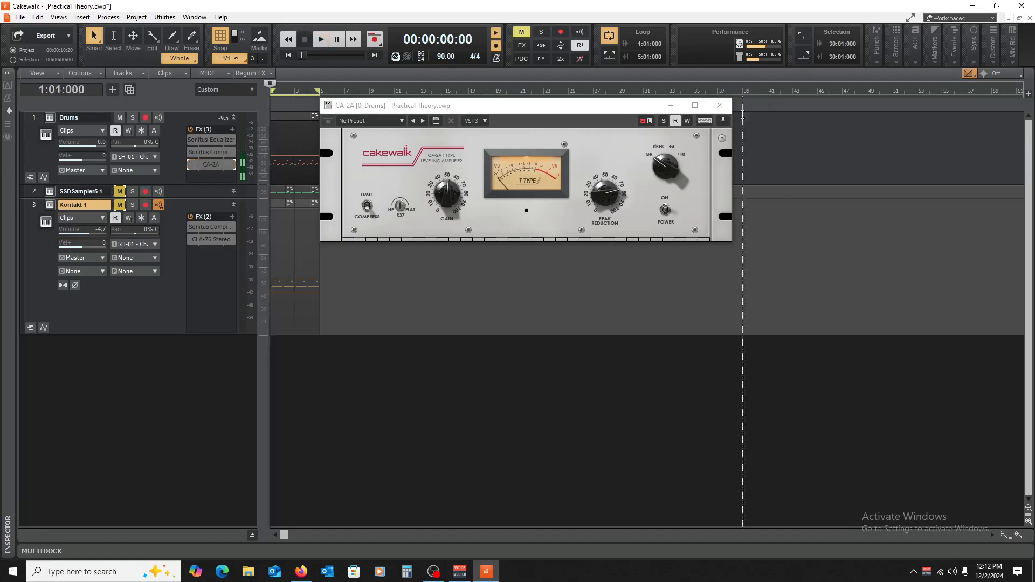
Step: Close the CA-2A window and collapse the Drums track back to its minimized height
left_click(719, 106)
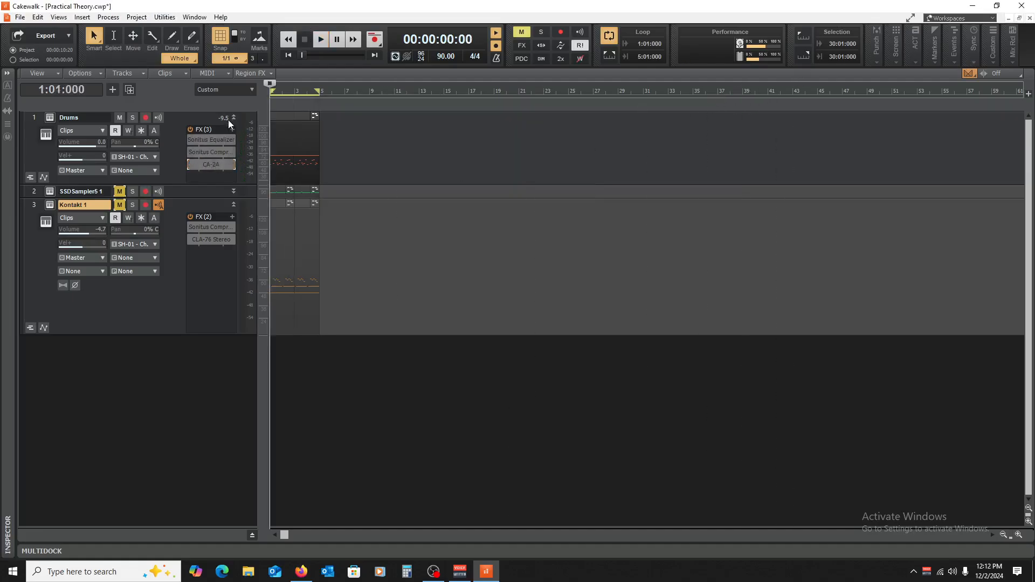
double_click(230, 117)
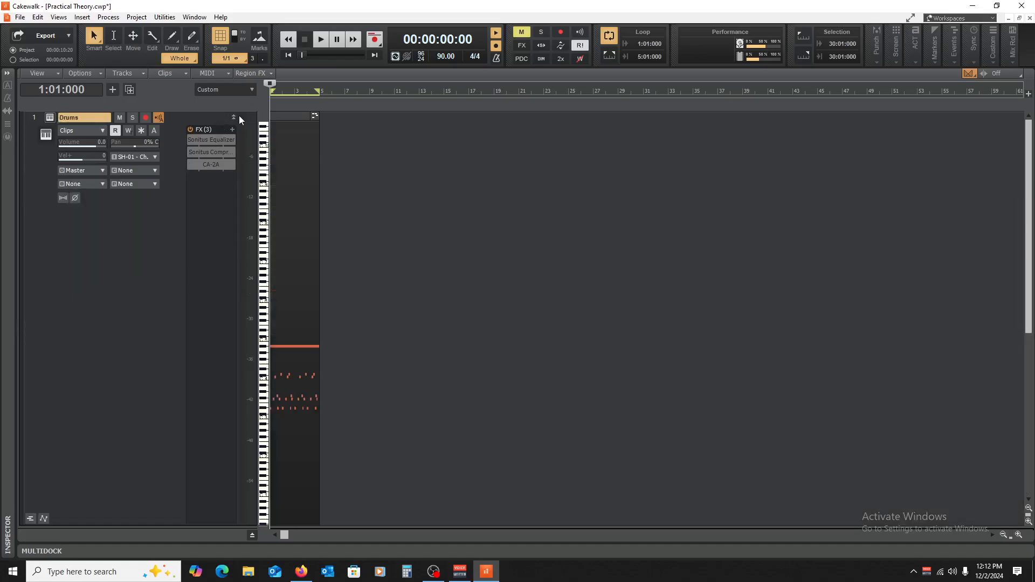
left_click(234, 117)
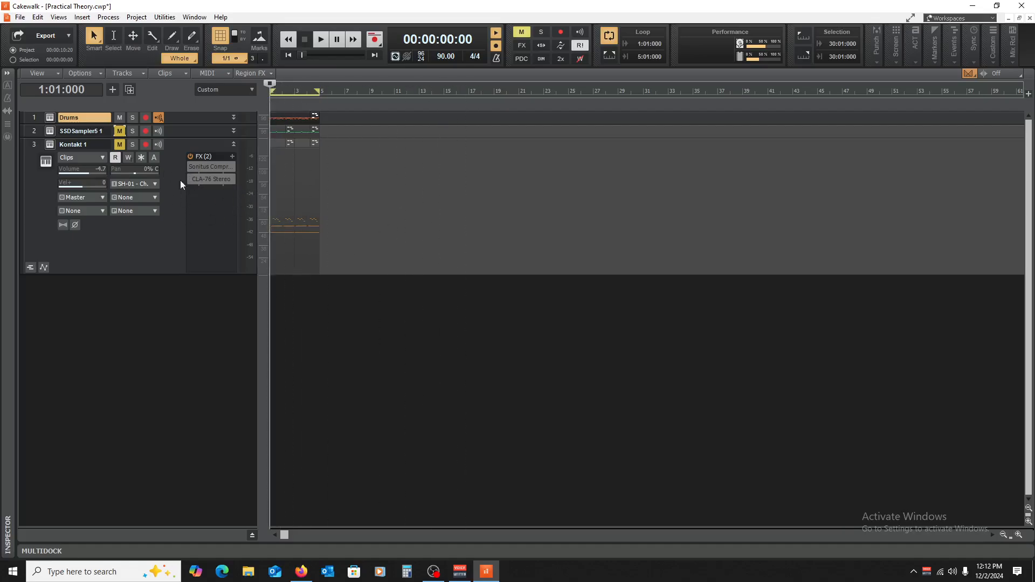
Step: Insert the dbx-160 Stereo compressor on the Kontakt 1 track
right_click(212, 202)
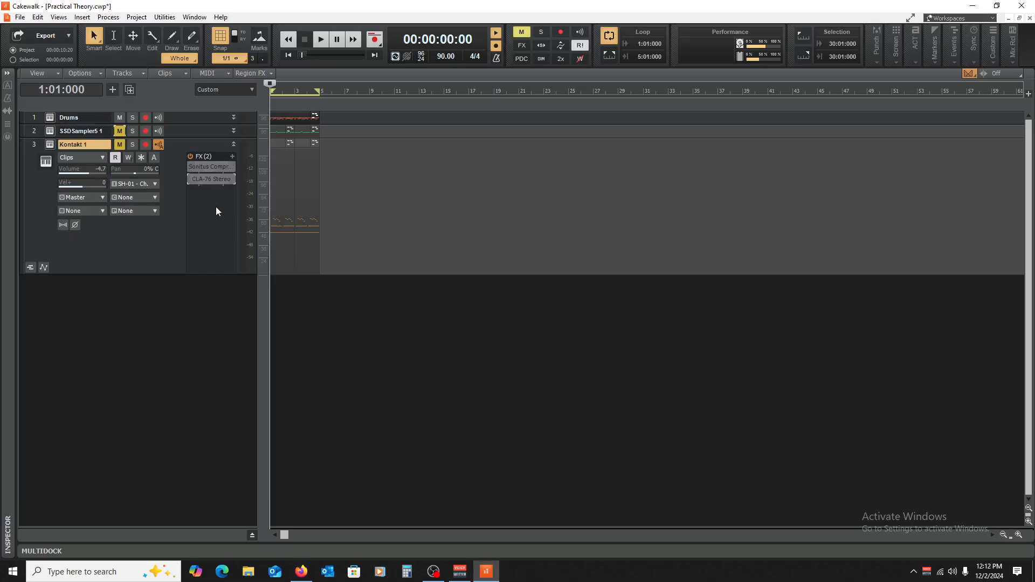
mouse_move(247, 231)
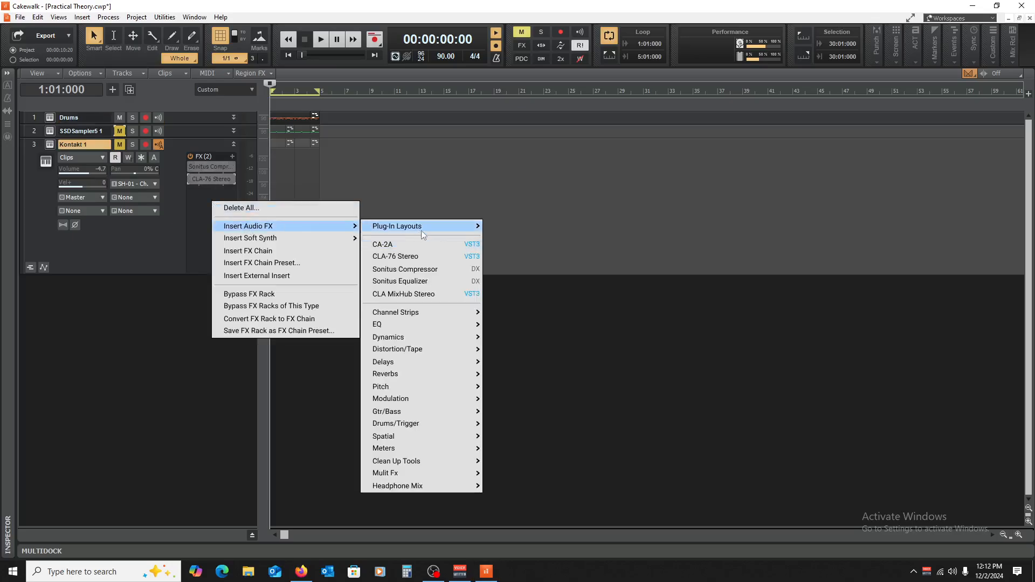
mouse_move(441, 338)
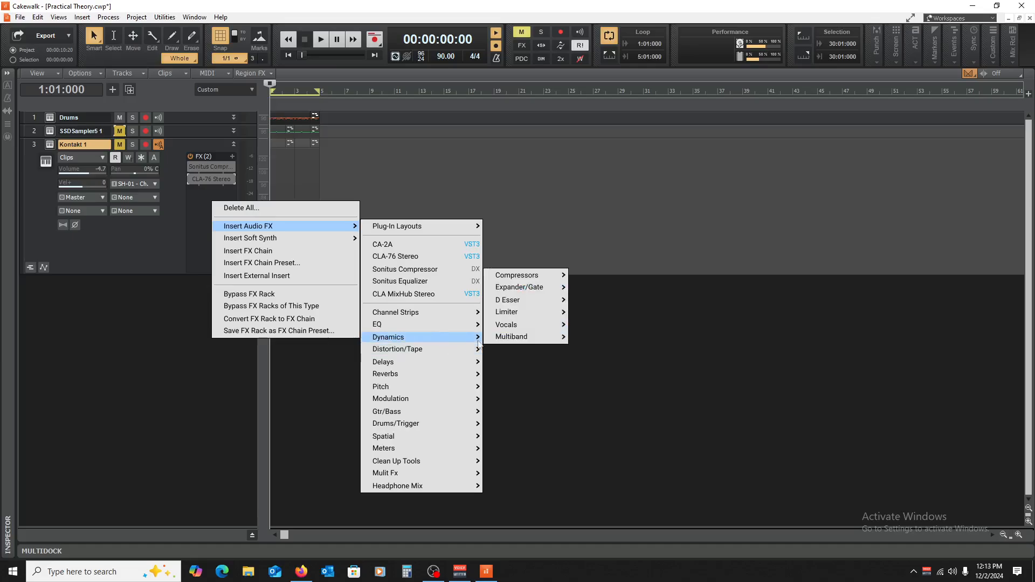
mouse_move(541, 277)
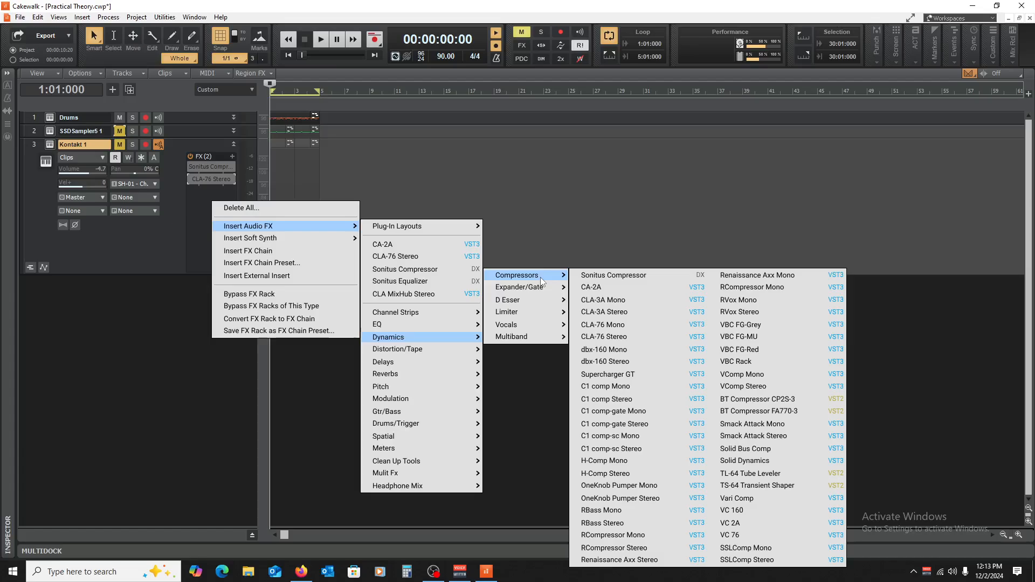
left_click(639, 360)
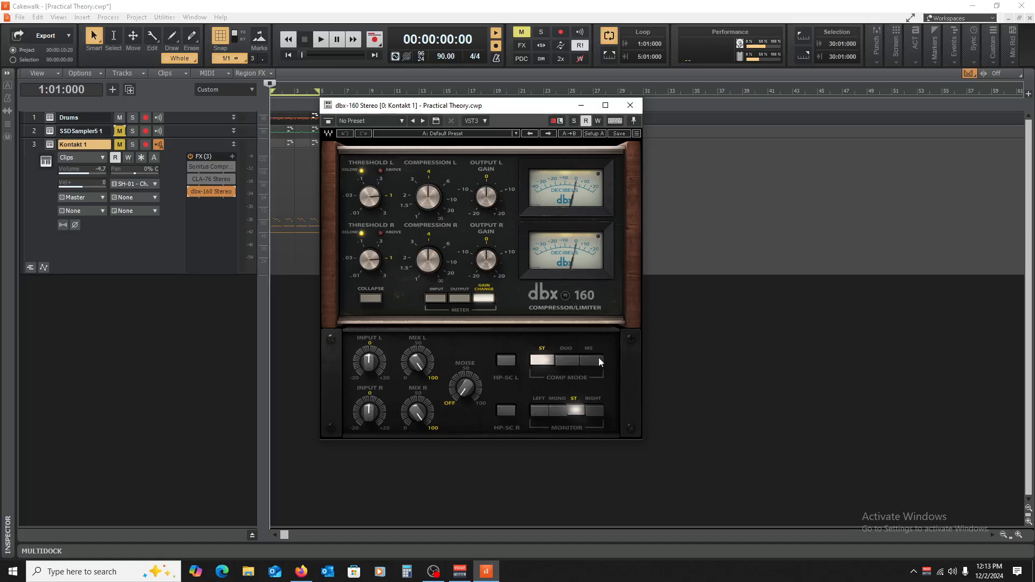
Step: View the Sonitus compressor on Kontakt 1 for reference, close it, and reopen the dbx-160 Stereo
double_click(199, 164)
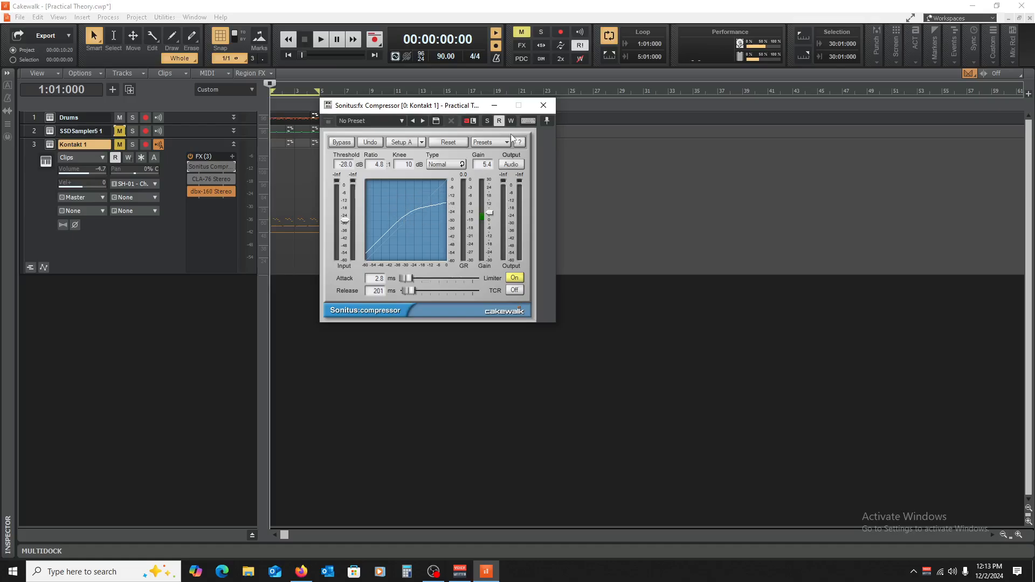
left_click(543, 105)
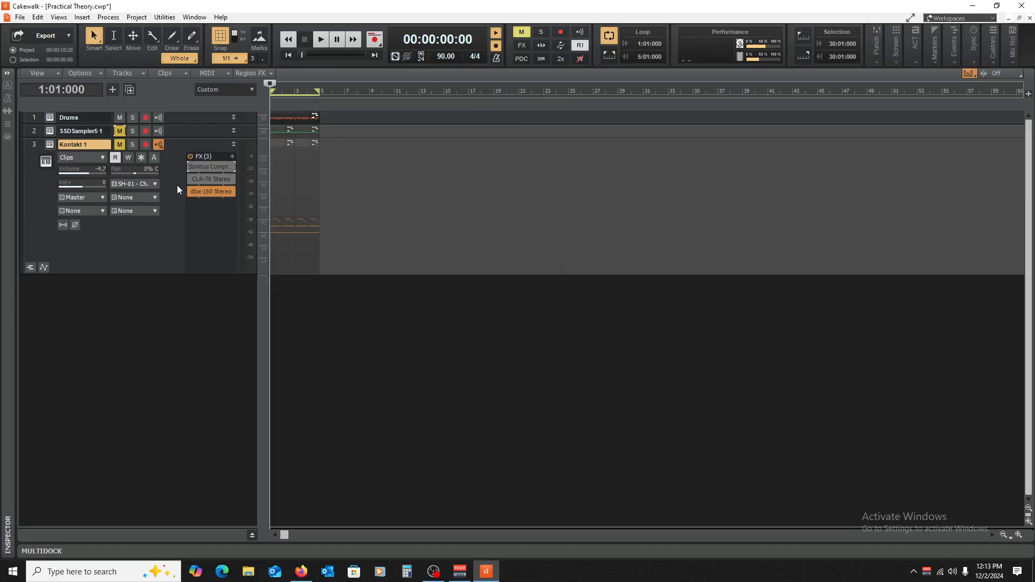
double_click(207, 193)
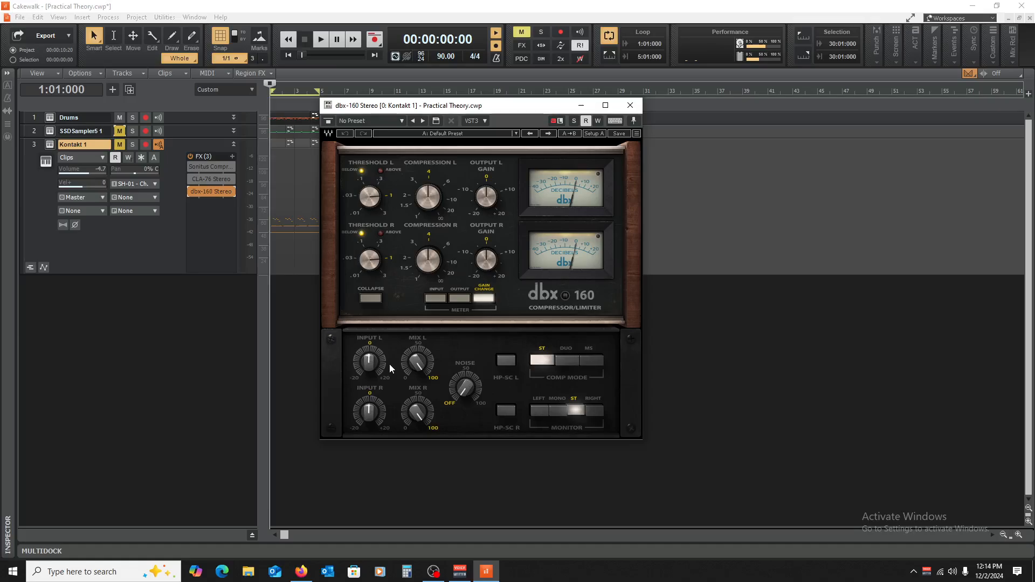
Step: Close and bypass the dbx-160 Stereo on Kontakt 1, and view the track's Sonitus compressor before closing it
left_click(630, 105)
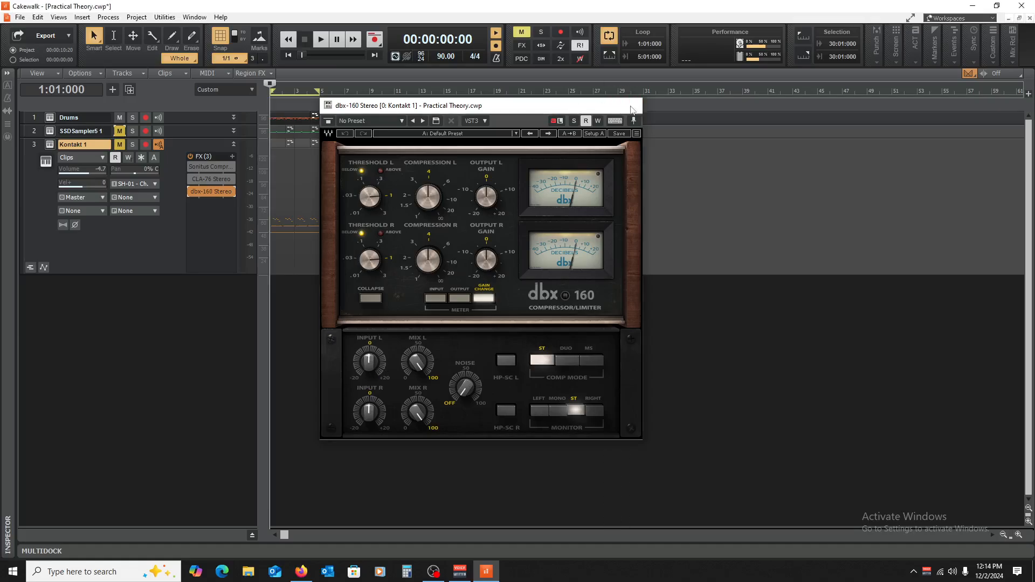
left_click(191, 191)
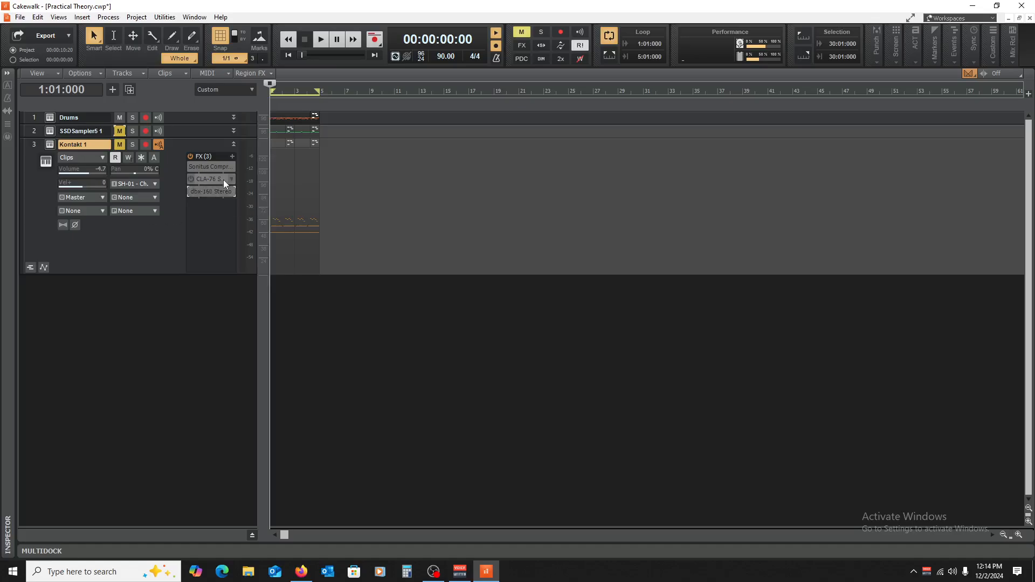
double_click(208, 167)
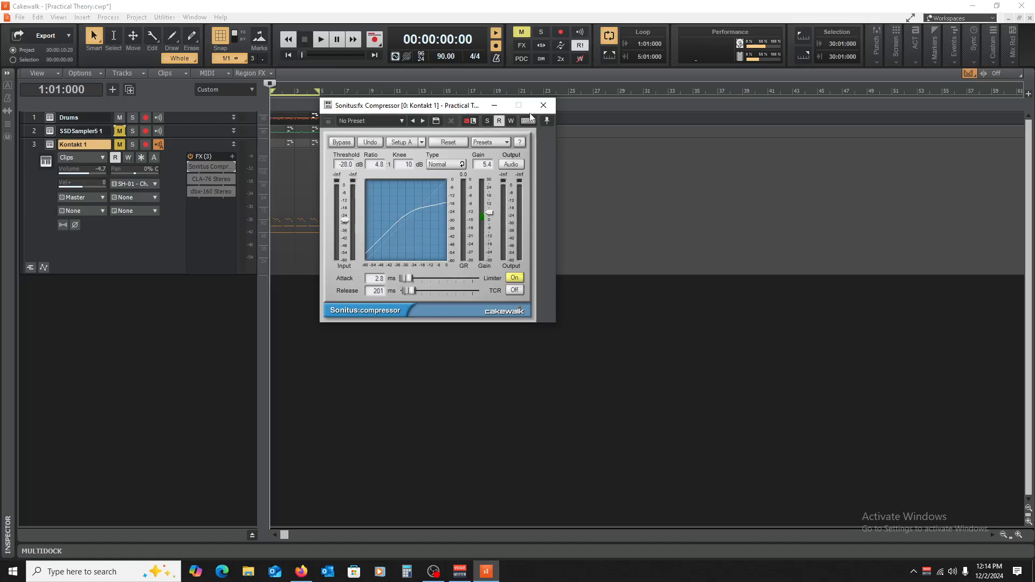
left_click(543, 105)
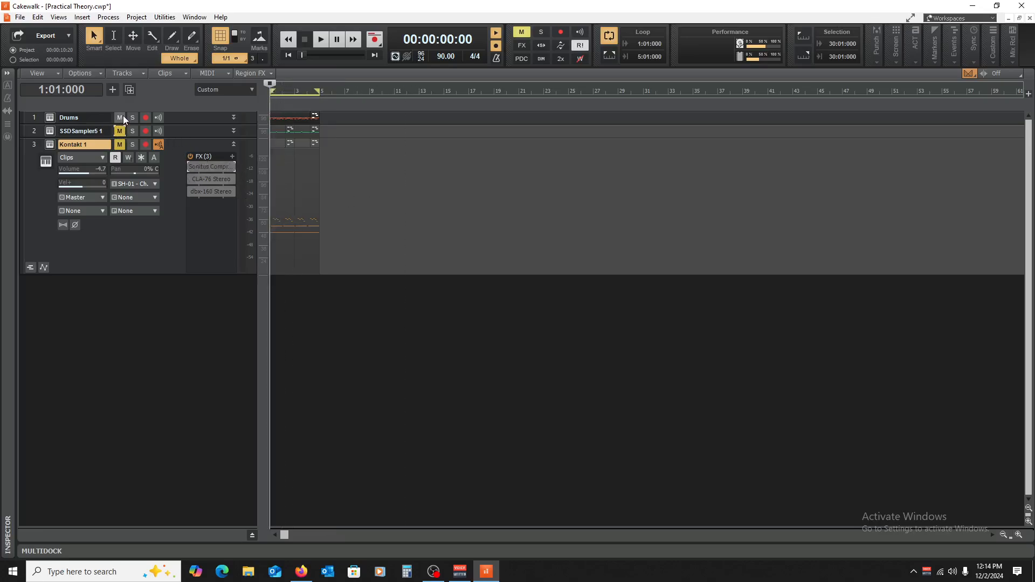
Step: Mute the Drums track and unmute the SSDSampler5 1 and Kontakt 1 tracks
left_click(119, 131)
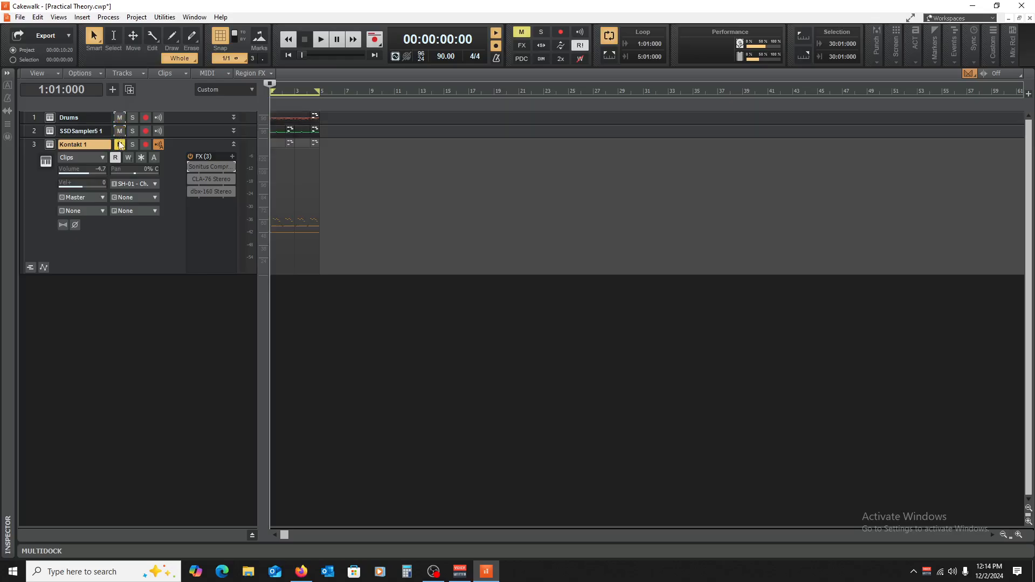
left_click(120, 145)
left_click(120, 132)
left_click(119, 119)
left_click(119, 131)
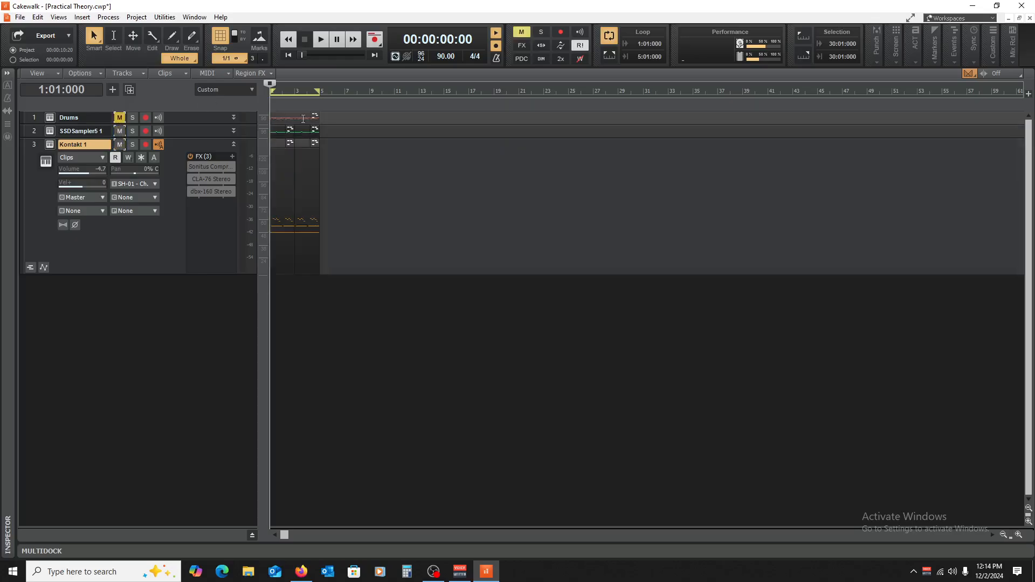
Step: Move the dbx-160 Stereo from Kontakt 1 to SSDSampler5 1, bypassing the latter's Sonitus compressor and muting Kontakt 1
double_click(191, 134)
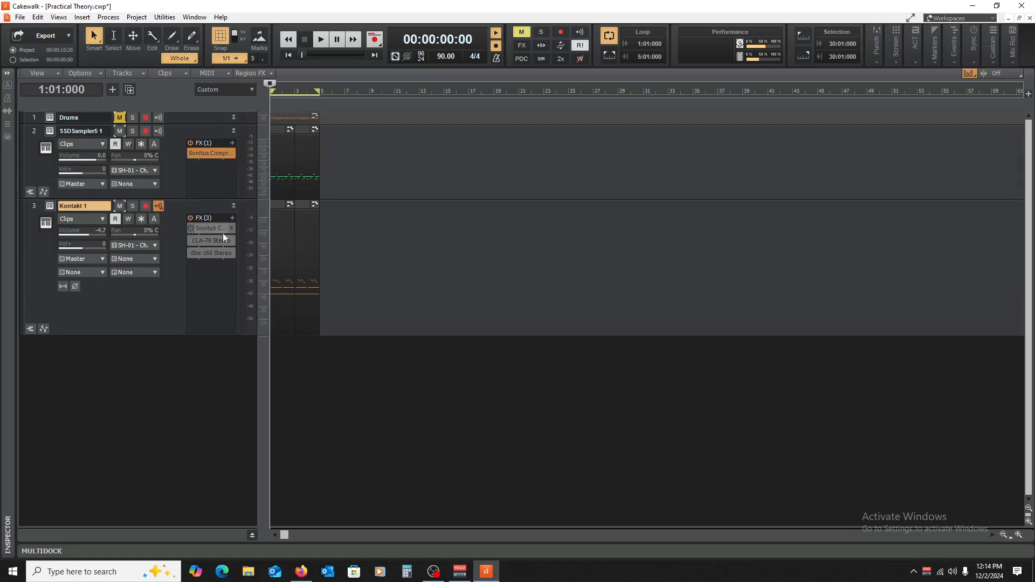
left_click(191, 153)
left_click_drag(209, 254, 208, 167)
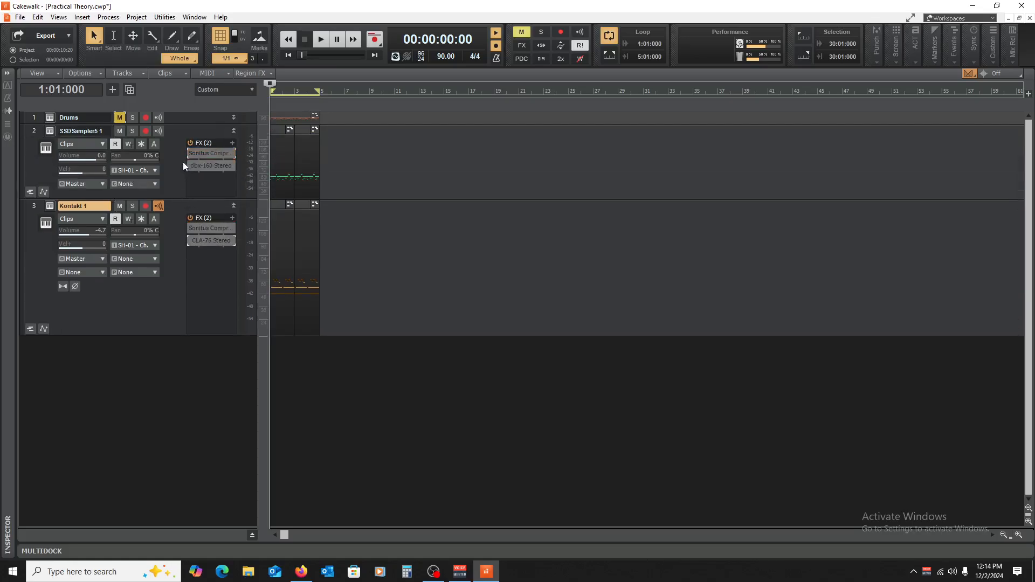
left_click(120, 208)
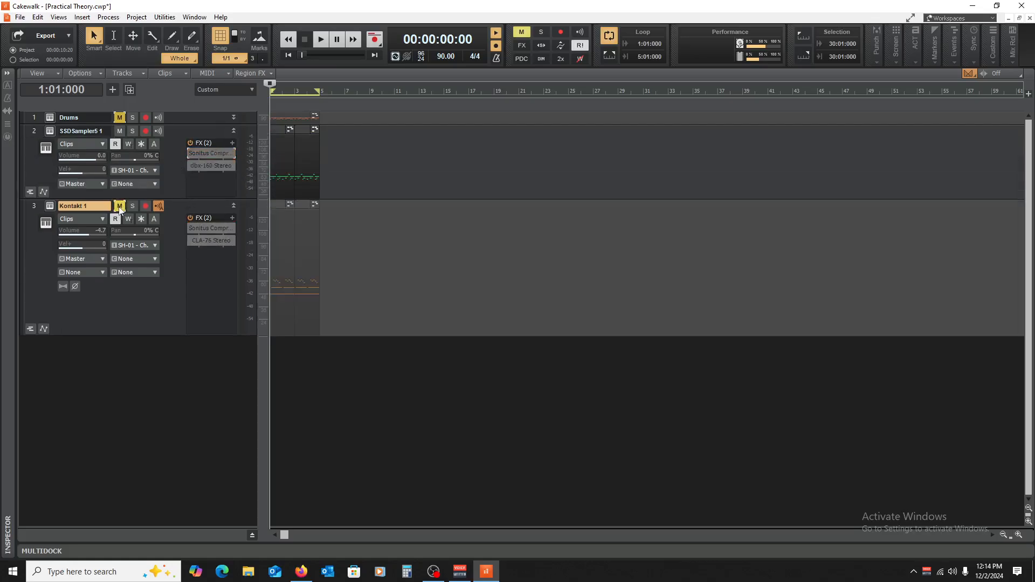
Step: Open the dbx-160 on SSDSampler5 1, try the Room Mics preset, and load the Bass Drum preset
double_click(207, 166)
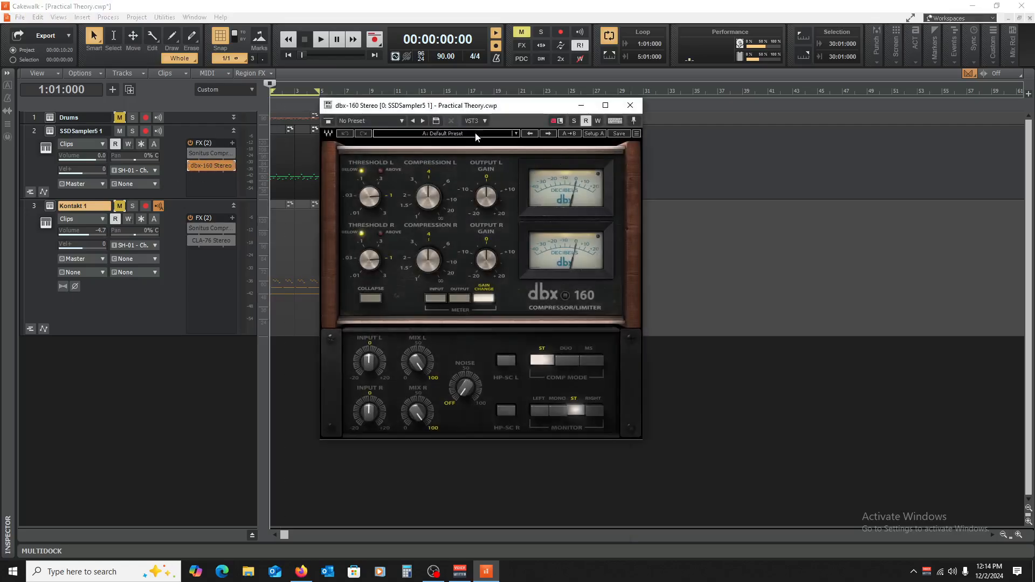
left_click(476, 135)
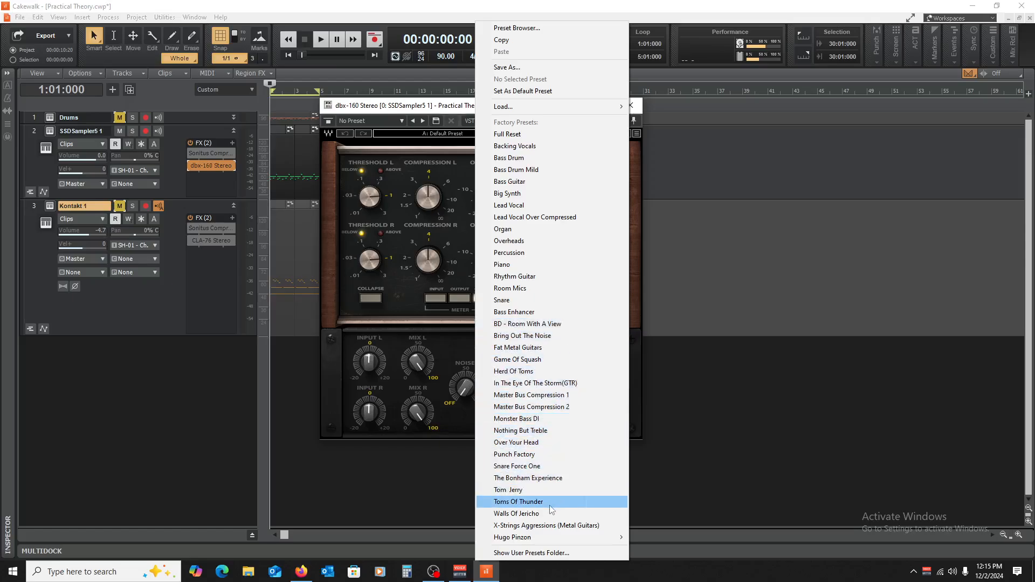
left_click(524, 290)
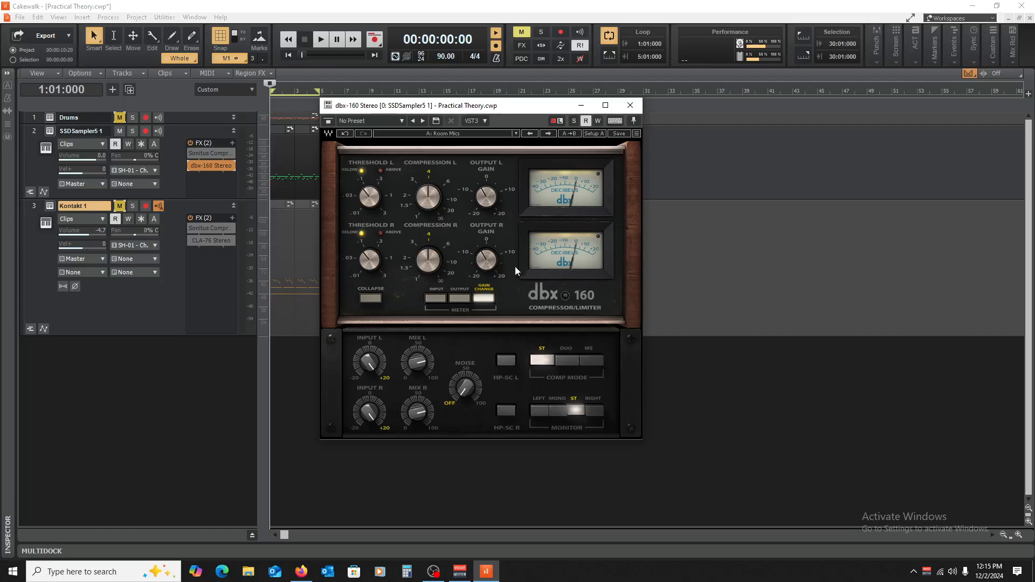
left_click(446, 136)
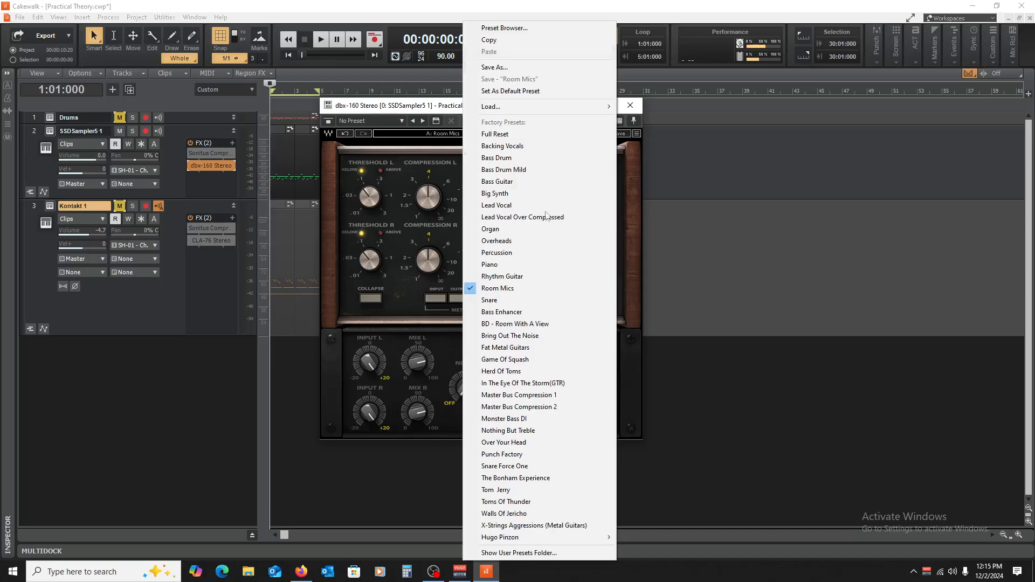
left_click(496, 158)
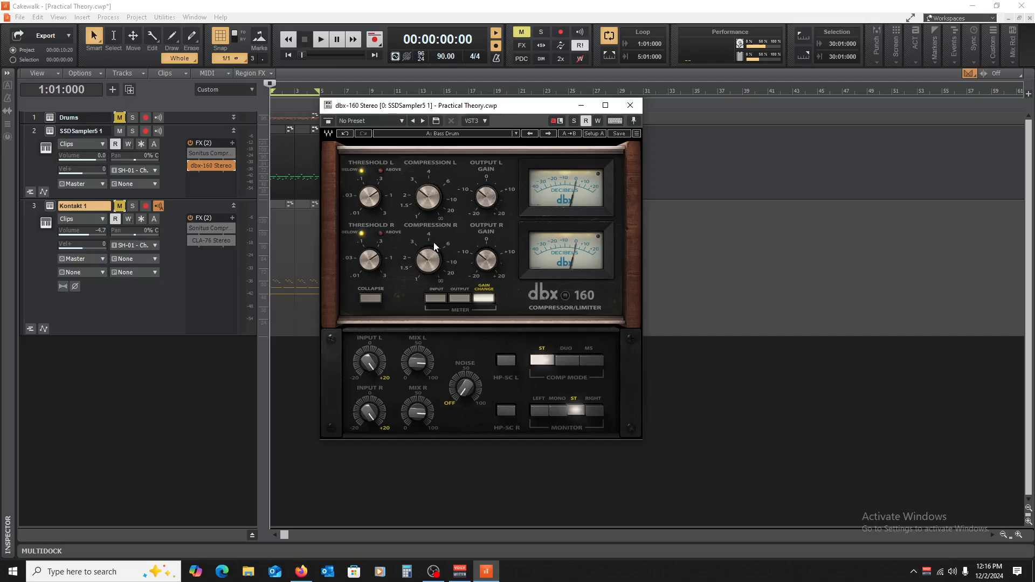
Step: Play the drums, compare them with the dbx-160 active and bypassed, lower its left output gain, compare again, and stop playback
key("space")
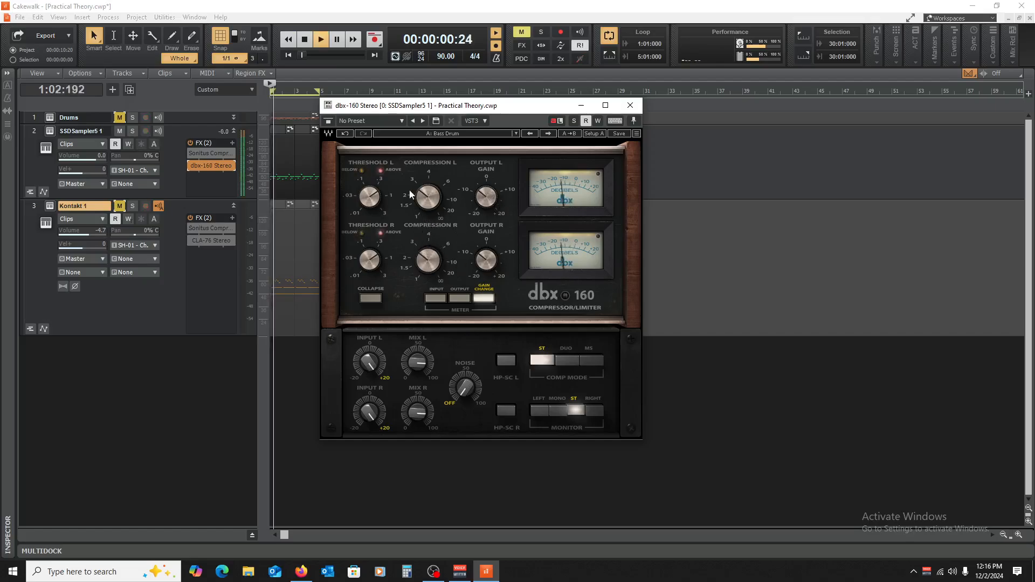
left_click(190, 166)
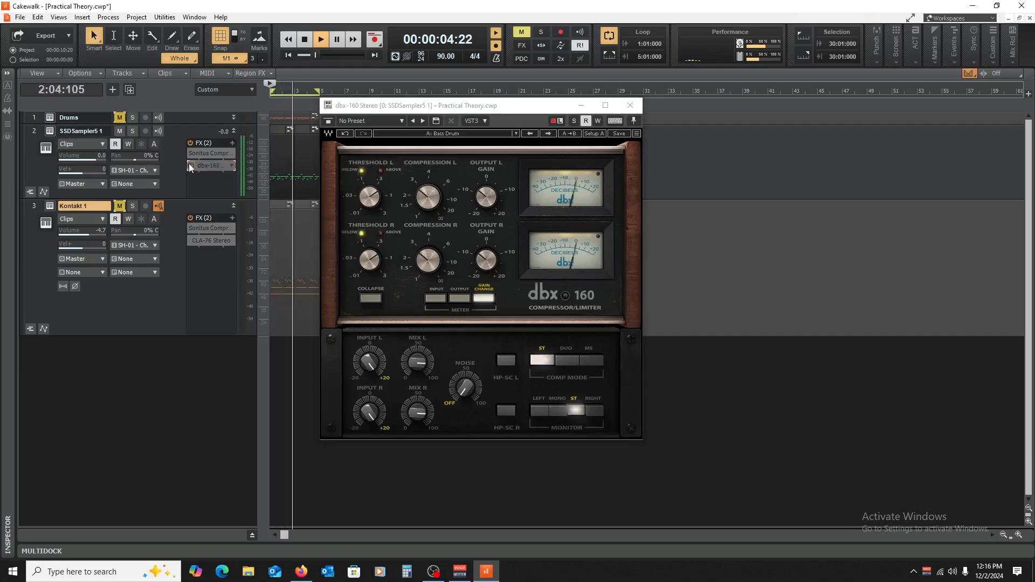
left_click(191, 165)
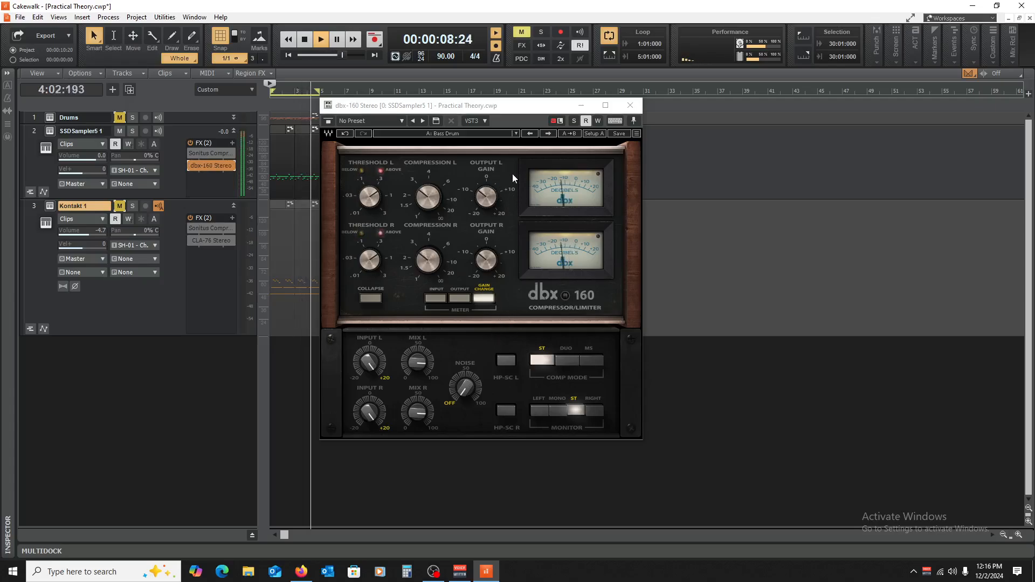
left_click_drag(483, 197, 484, 223)
left_click(189, 164)
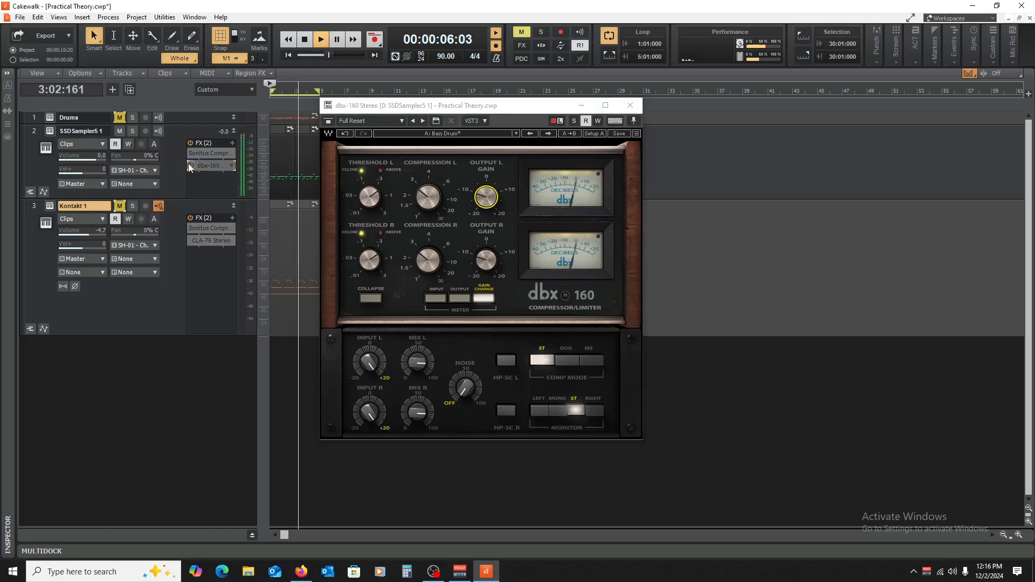
left_click(189, 164)
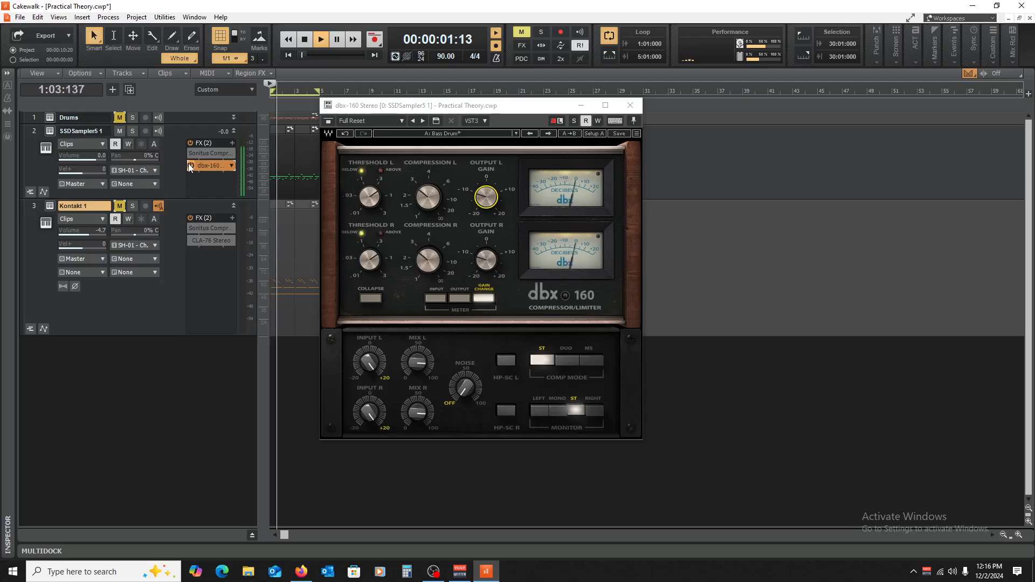
key("space")
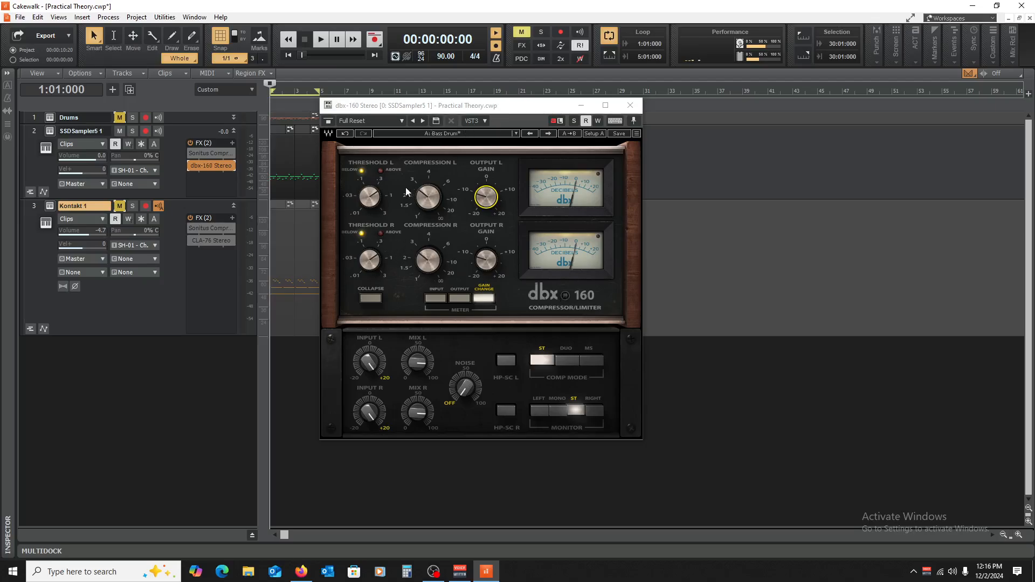
Step: Play the drums while varying the dbx-160's left compression, settle on about 3.2, and stop playback
key("space")
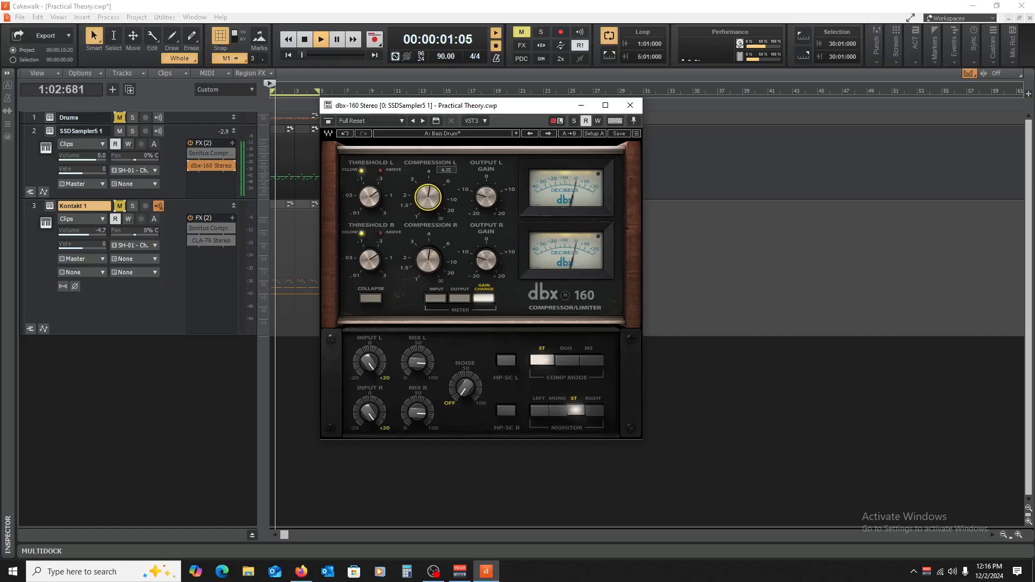
left_click_drag(428, 197, 429, 227)
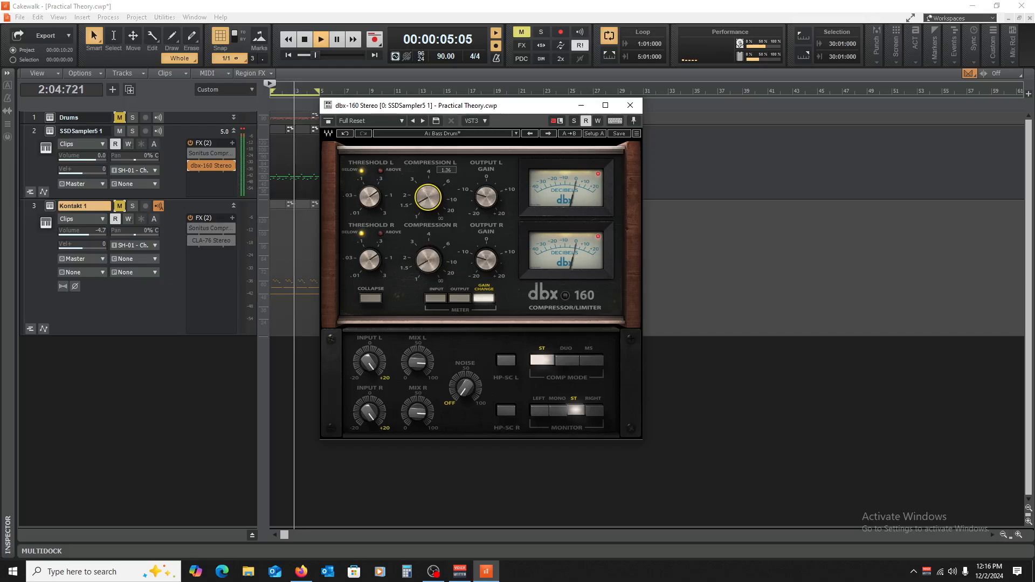
mouse_move(428, 198)
left_mouse_down()
mouse_move(428, 178)
mouse_move(428, 201)
left_mouse_up()
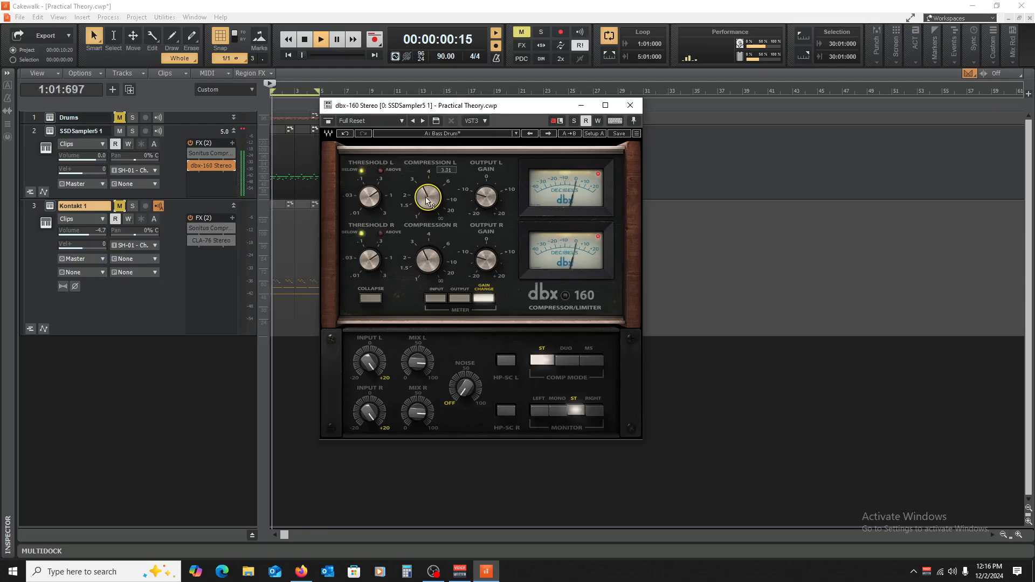
key("space")
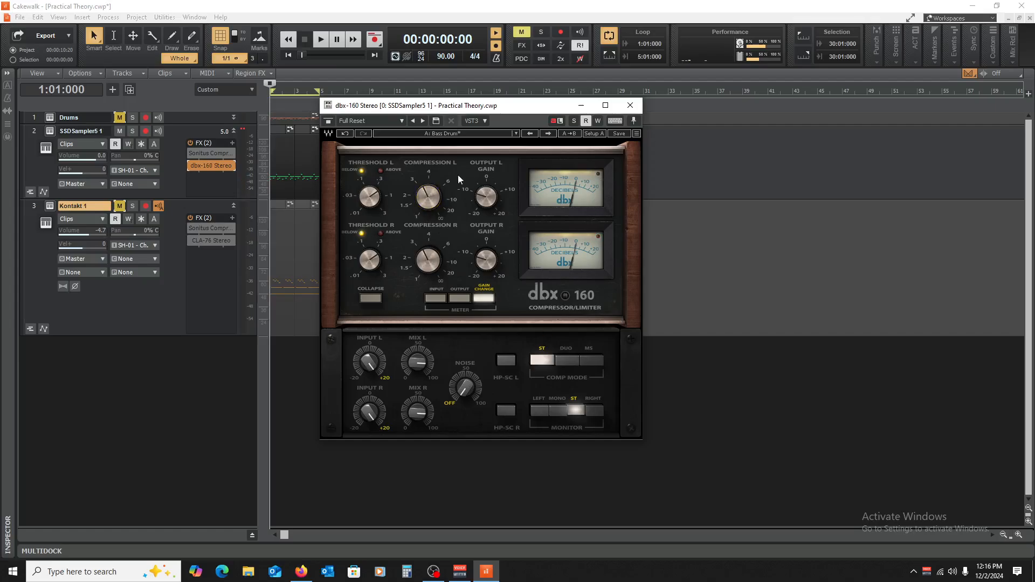
Step: Close and bypass the dbx-160, collapse the Kontakt 1 track, and enlarge the SSDSampler5 1 track
left_click(630, 105)
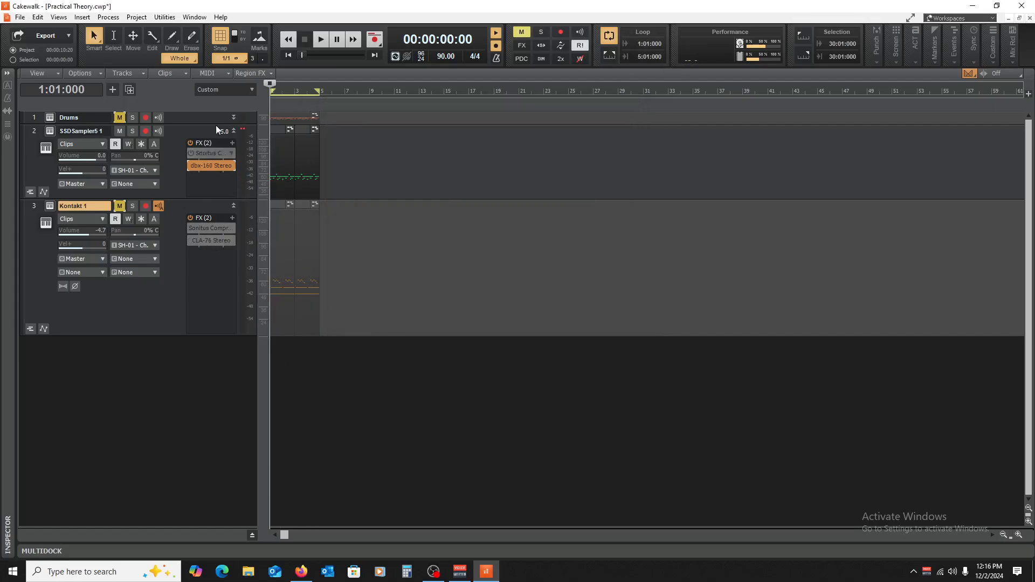
left_click(242, 133)
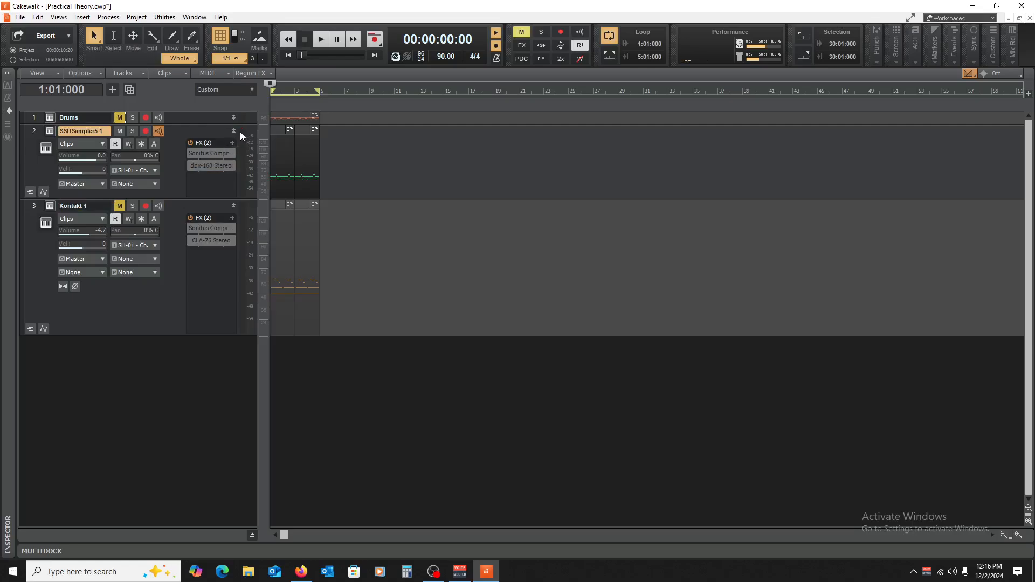
left_click(233, 130)
left_click(233, 144)
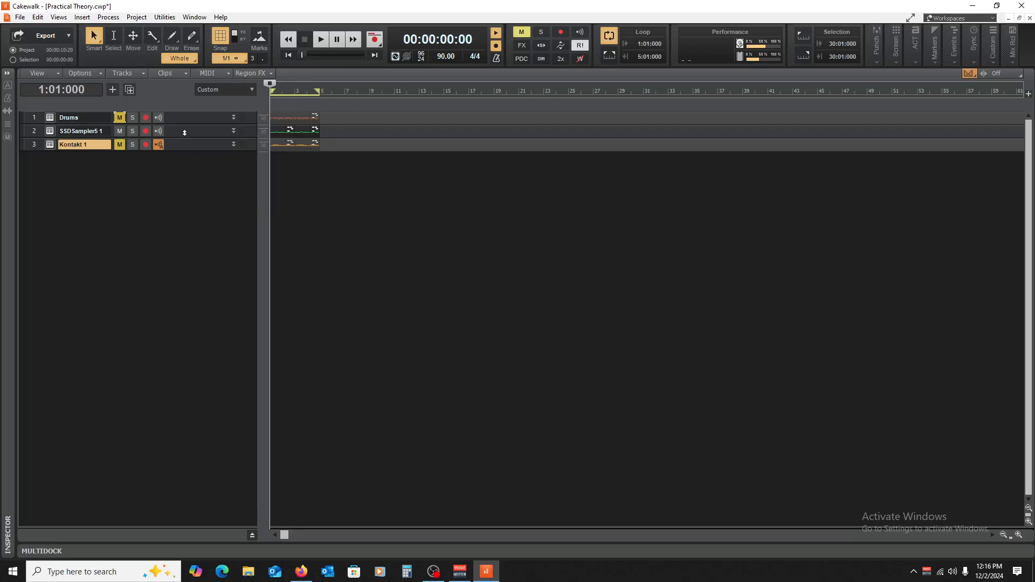
left_click_drag(184, 137, 208, 235)
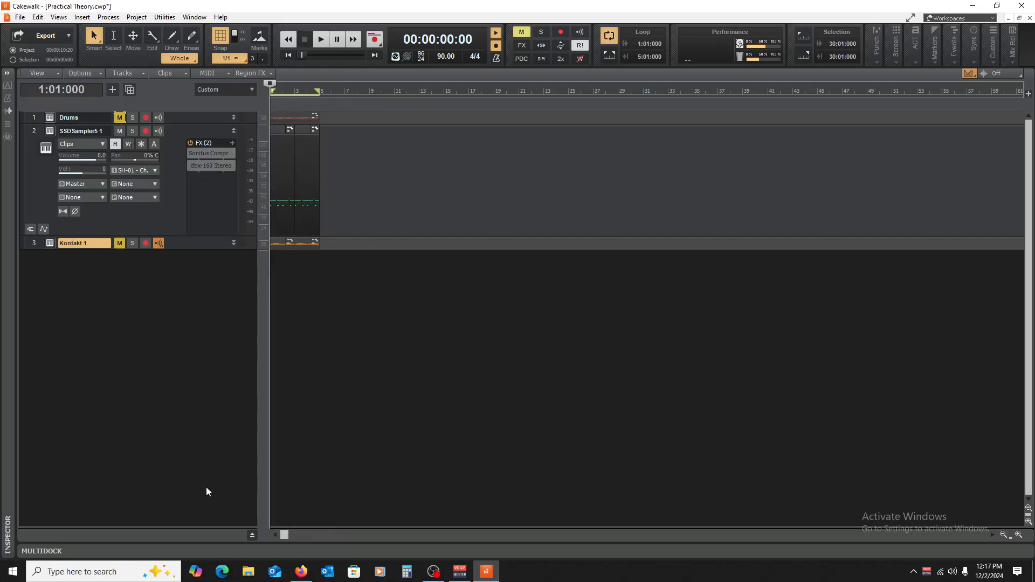
Step: Switch to Firefox to review the attack and release notes in the Compression document, and return to Cakewalk
left_click(302, 571)
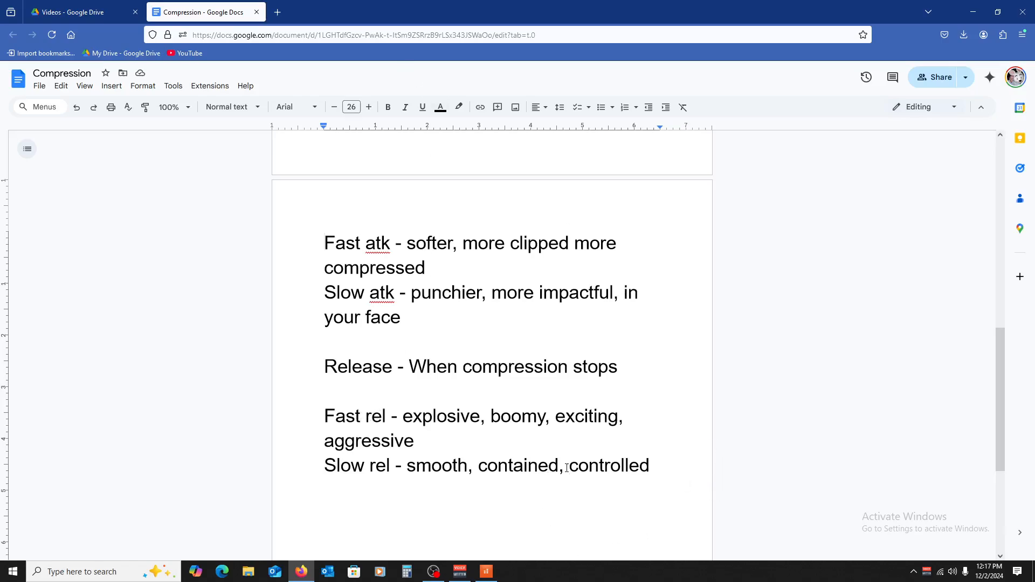
left_click(487, 571)
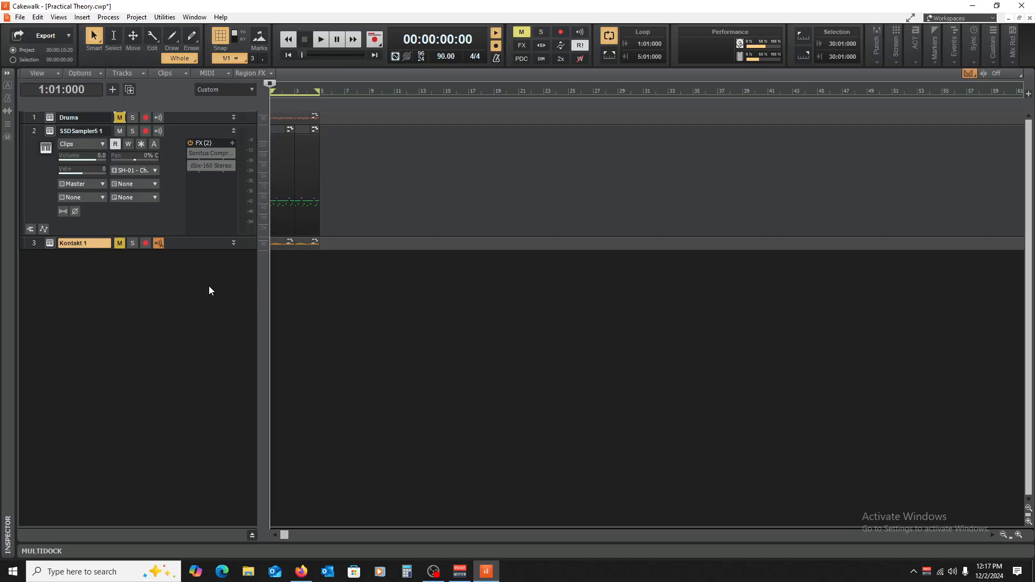
Step: Expand the Drums track to view its effects, collapse it together with SSDSampler5 1, and mute SSDSampler5 1
left_click(316, 319)
left_click_drag(191, 124, 188, 193)
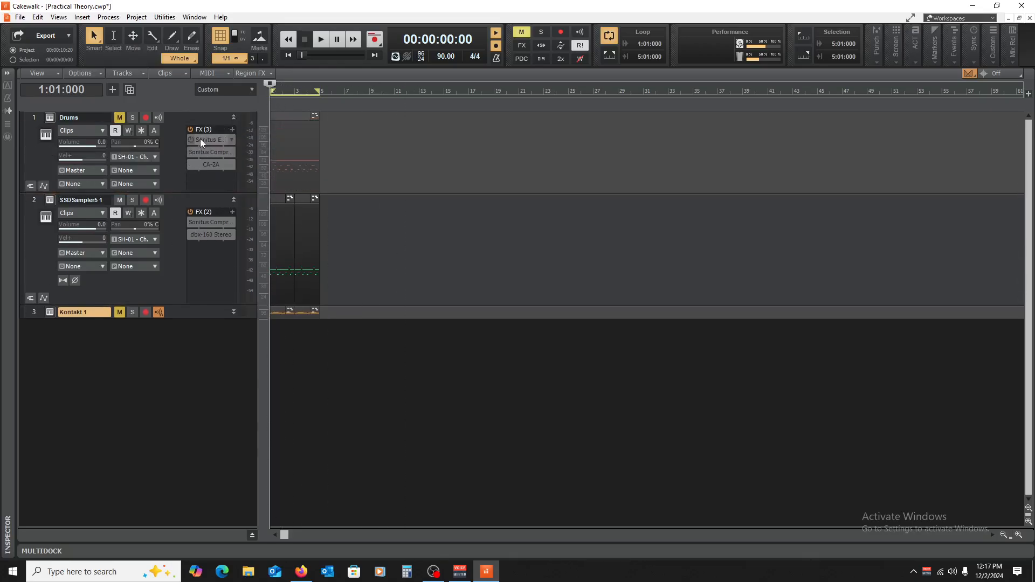
left_click(233, 117)
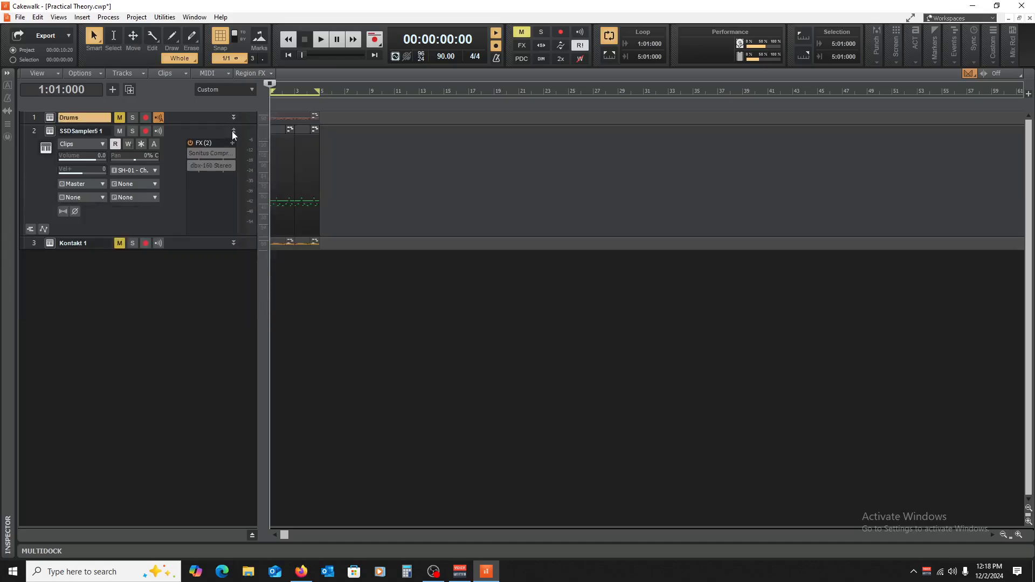
left_click(234, 131)
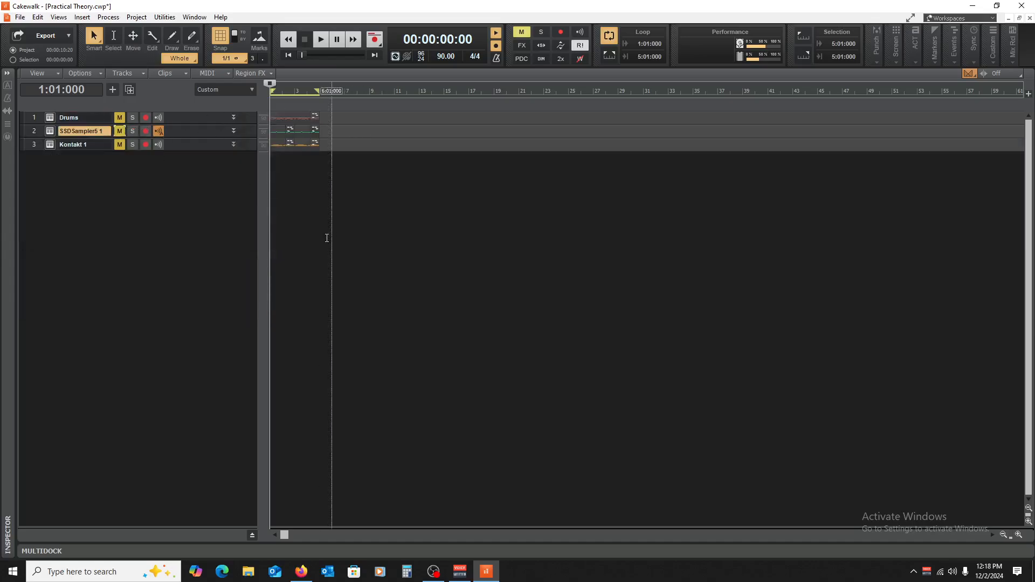
Step: Save the project and return the playhead to the project start at 1:01:000
left_click(314, 248)
key("w")
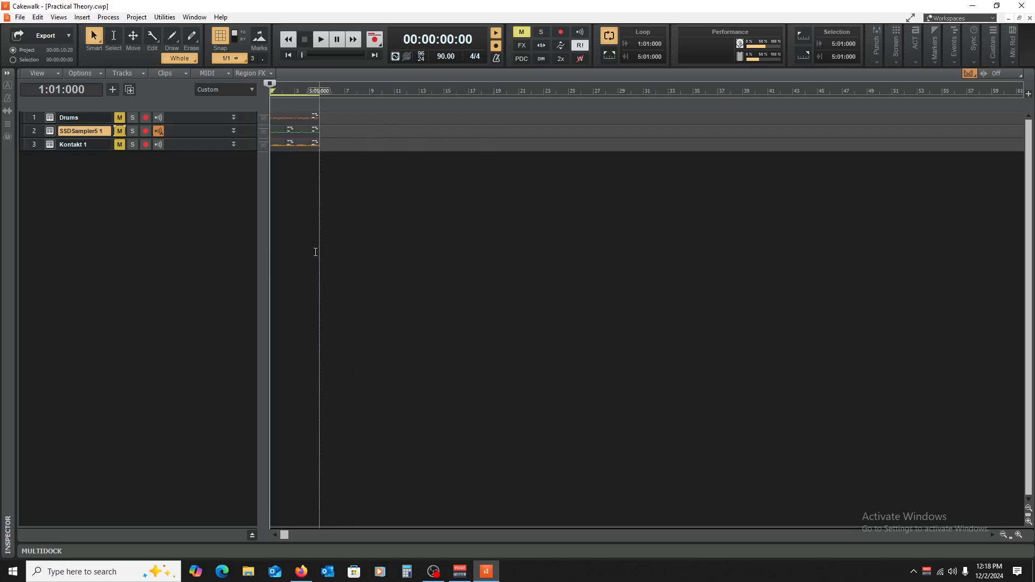
left_click(318, 252)
key("w")
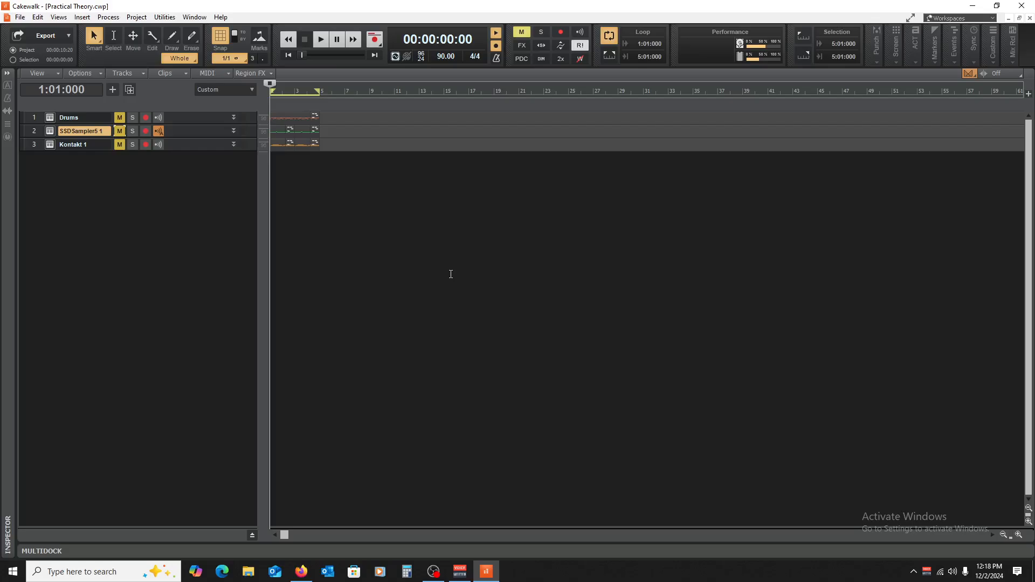
left_click(320, 247)
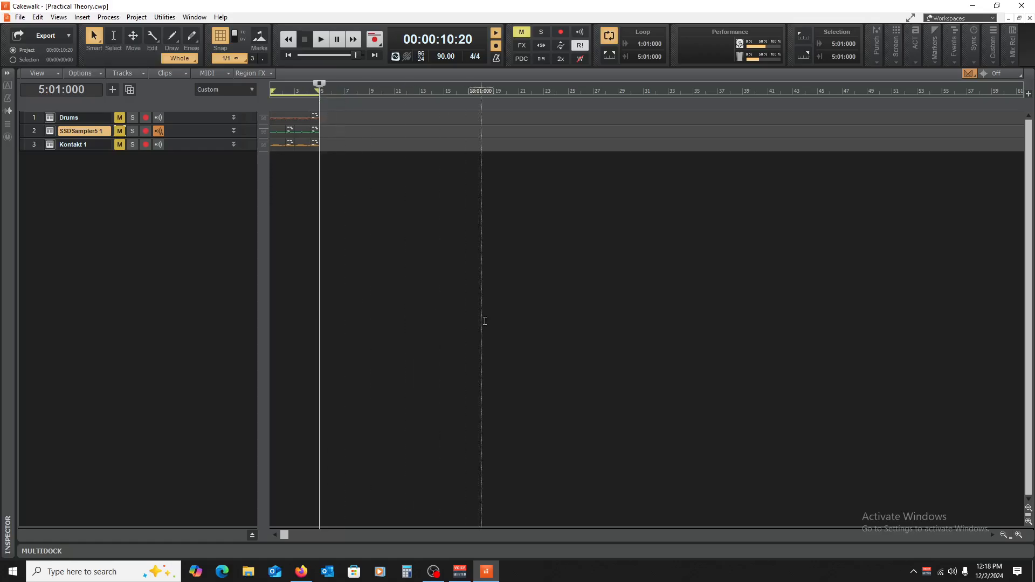
left_click(485, 320)
left_click(364, 304)
left_click(350, 303)
left_click(330, 306)
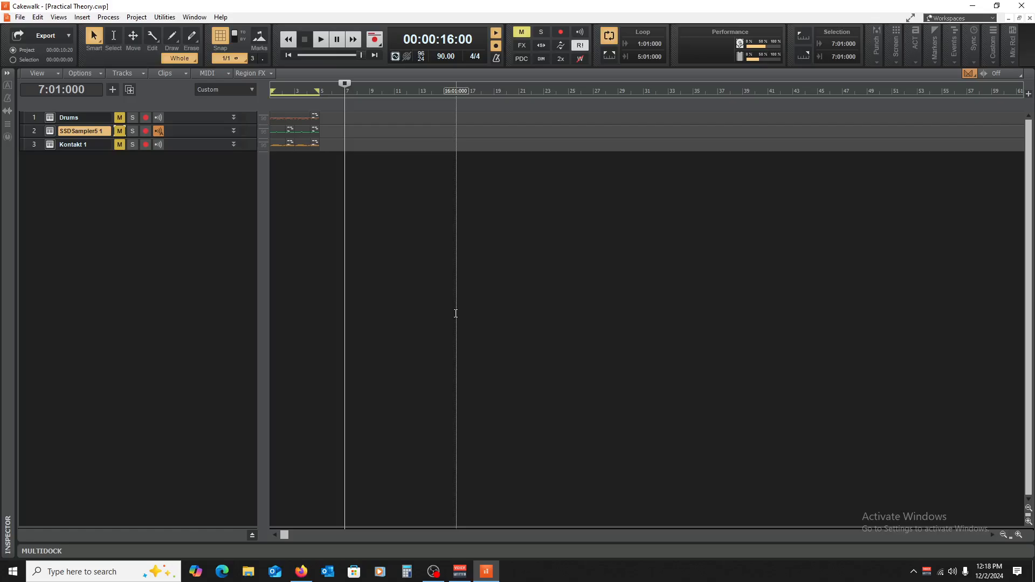
key("w")
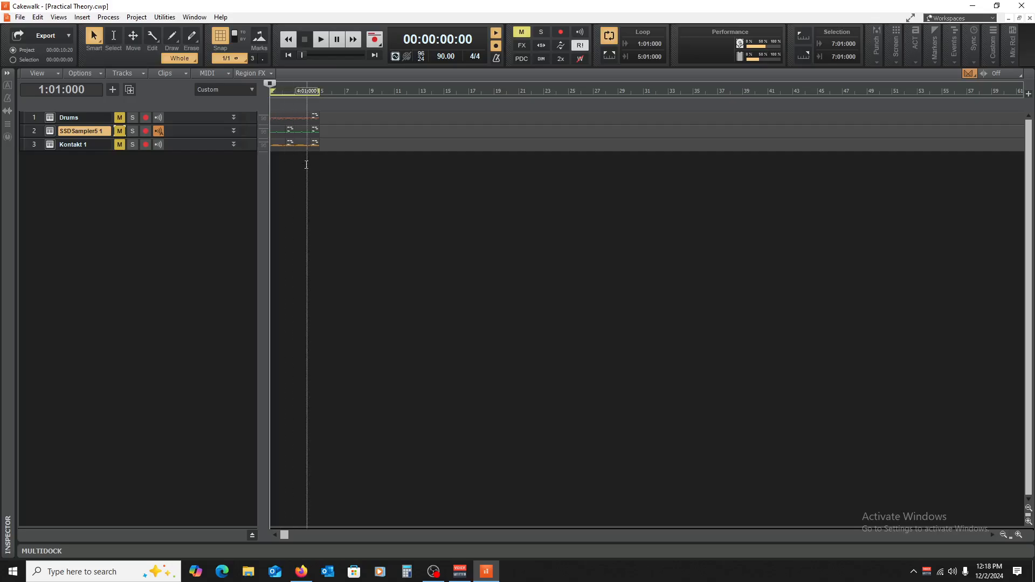
left_click(319, 203)
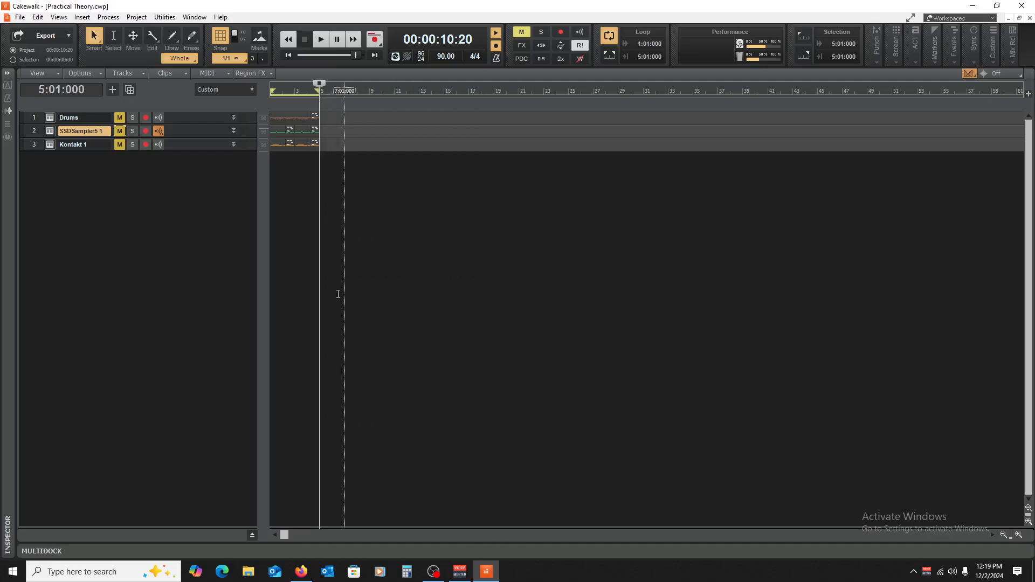
left_click(381, 326)
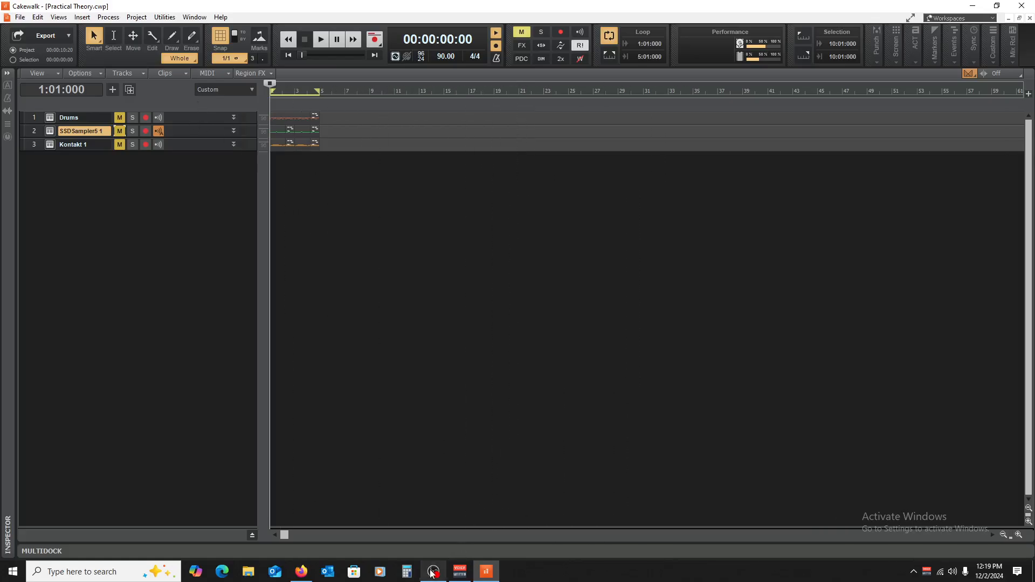
mouse_move(433, 573)
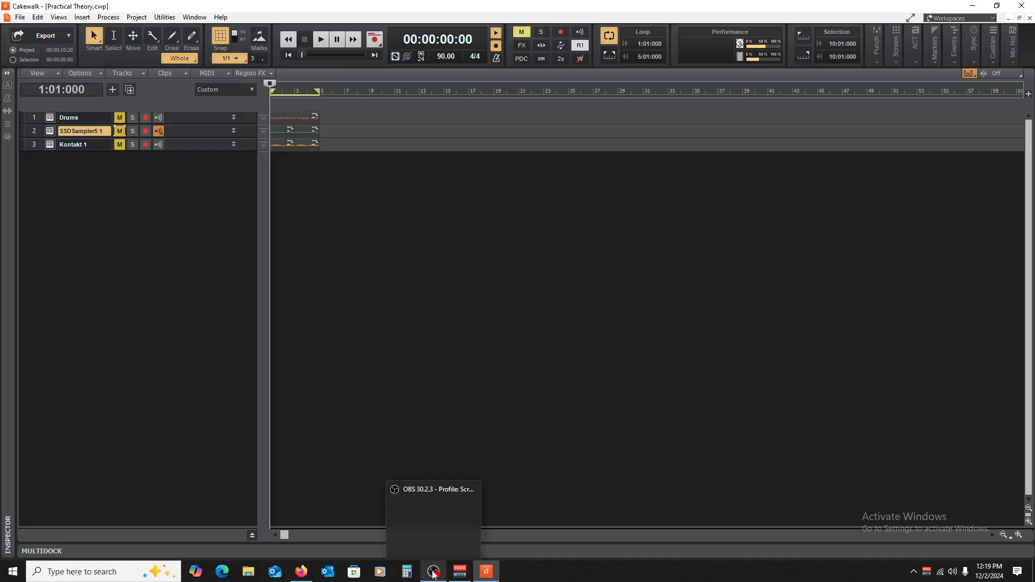
left_click(434, 573)
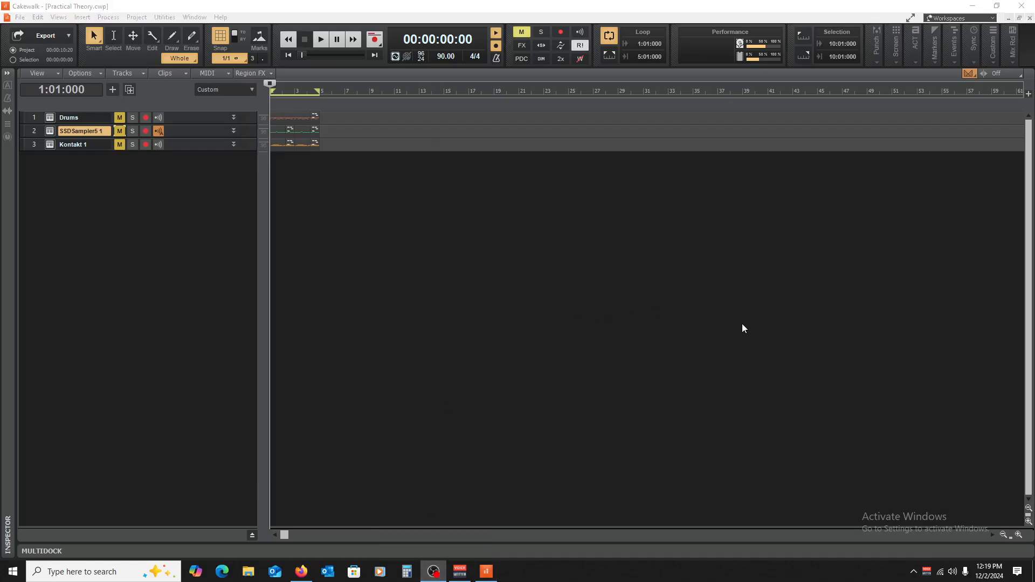